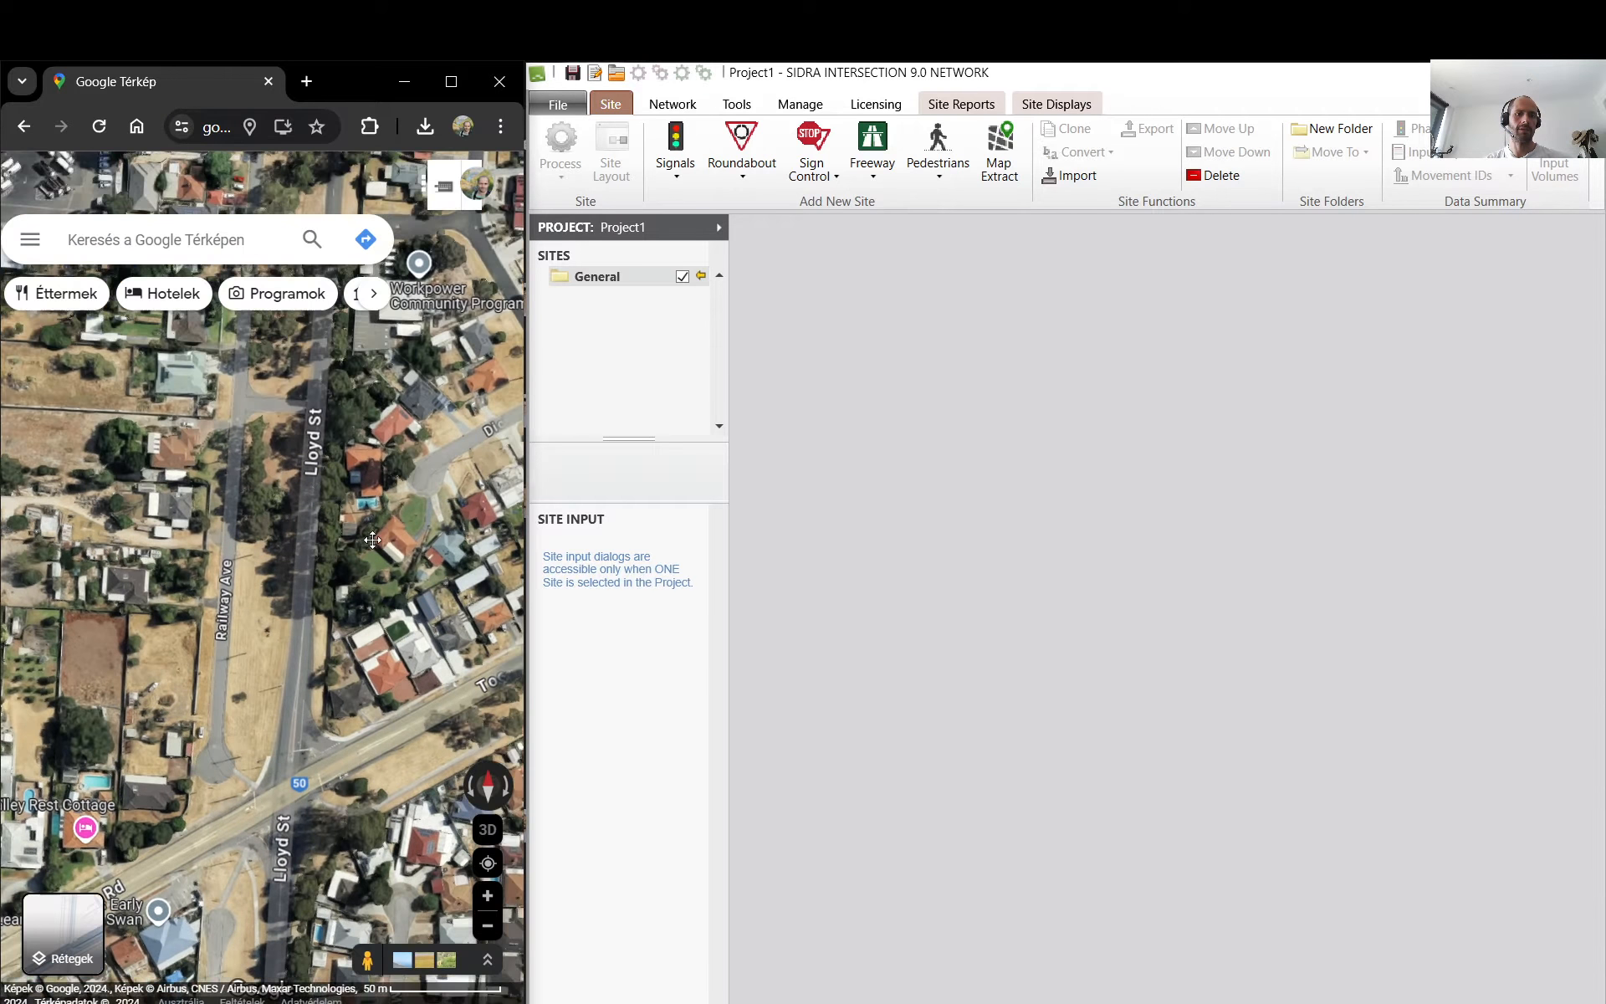
- Examine the Lloyd St and Toodyay Rd intersection on the satellite map, including its approaches and lane markings
scroll(215, 536, down, 3)
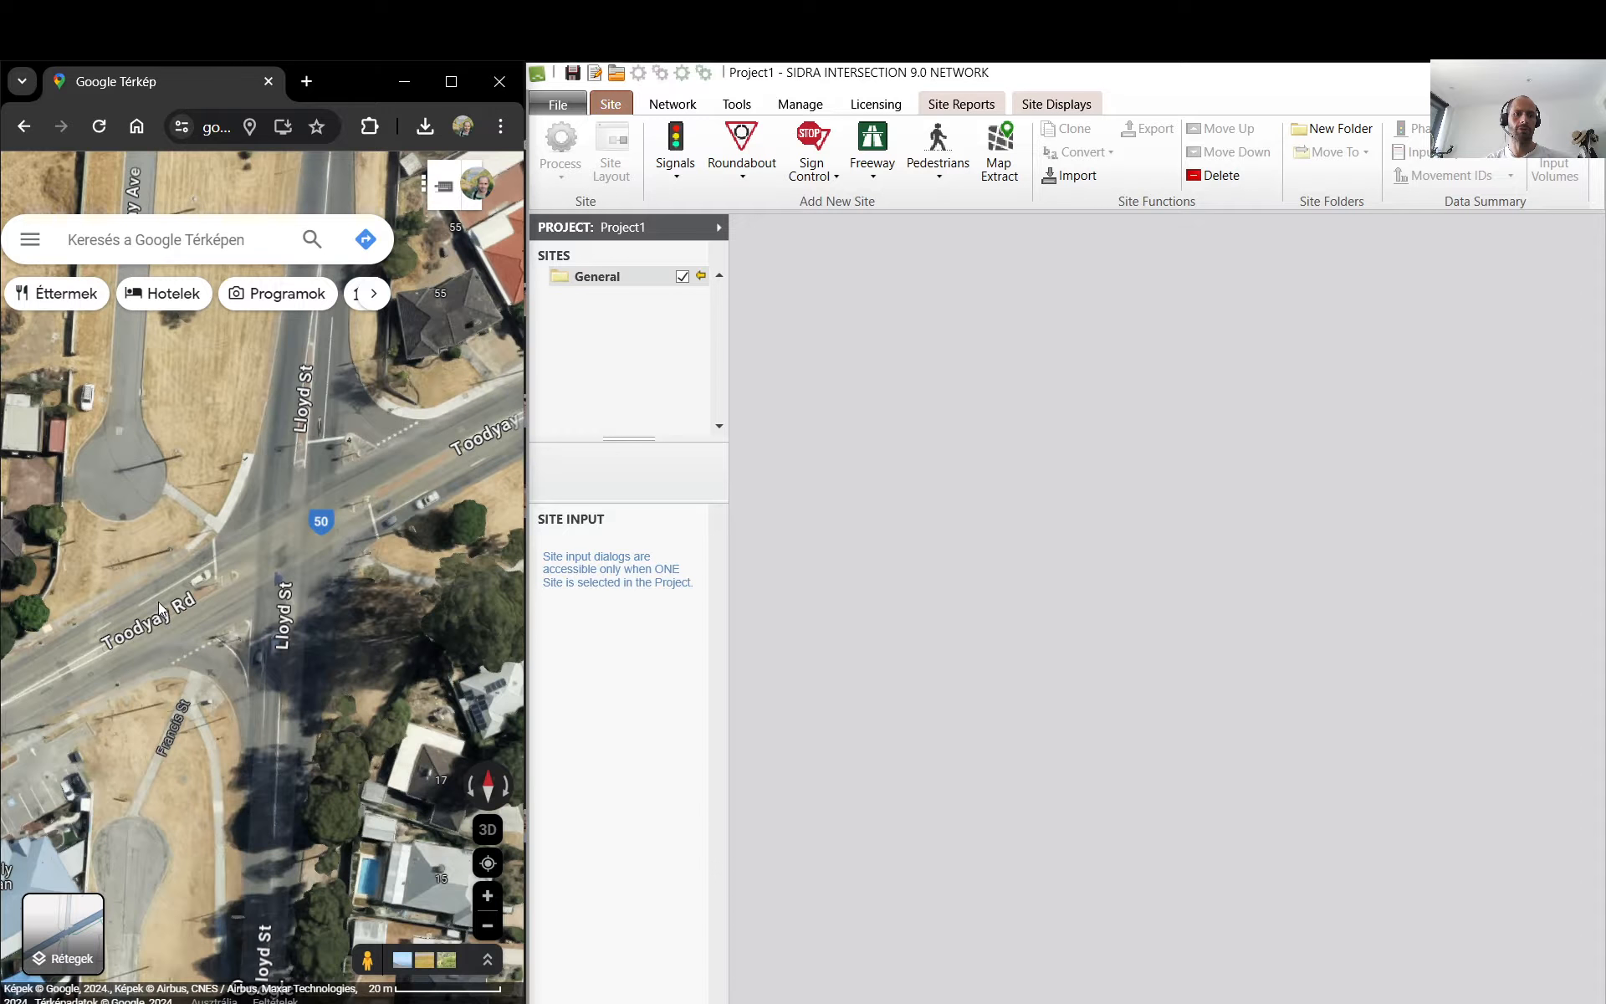
scroll(159, 601, up, 3)
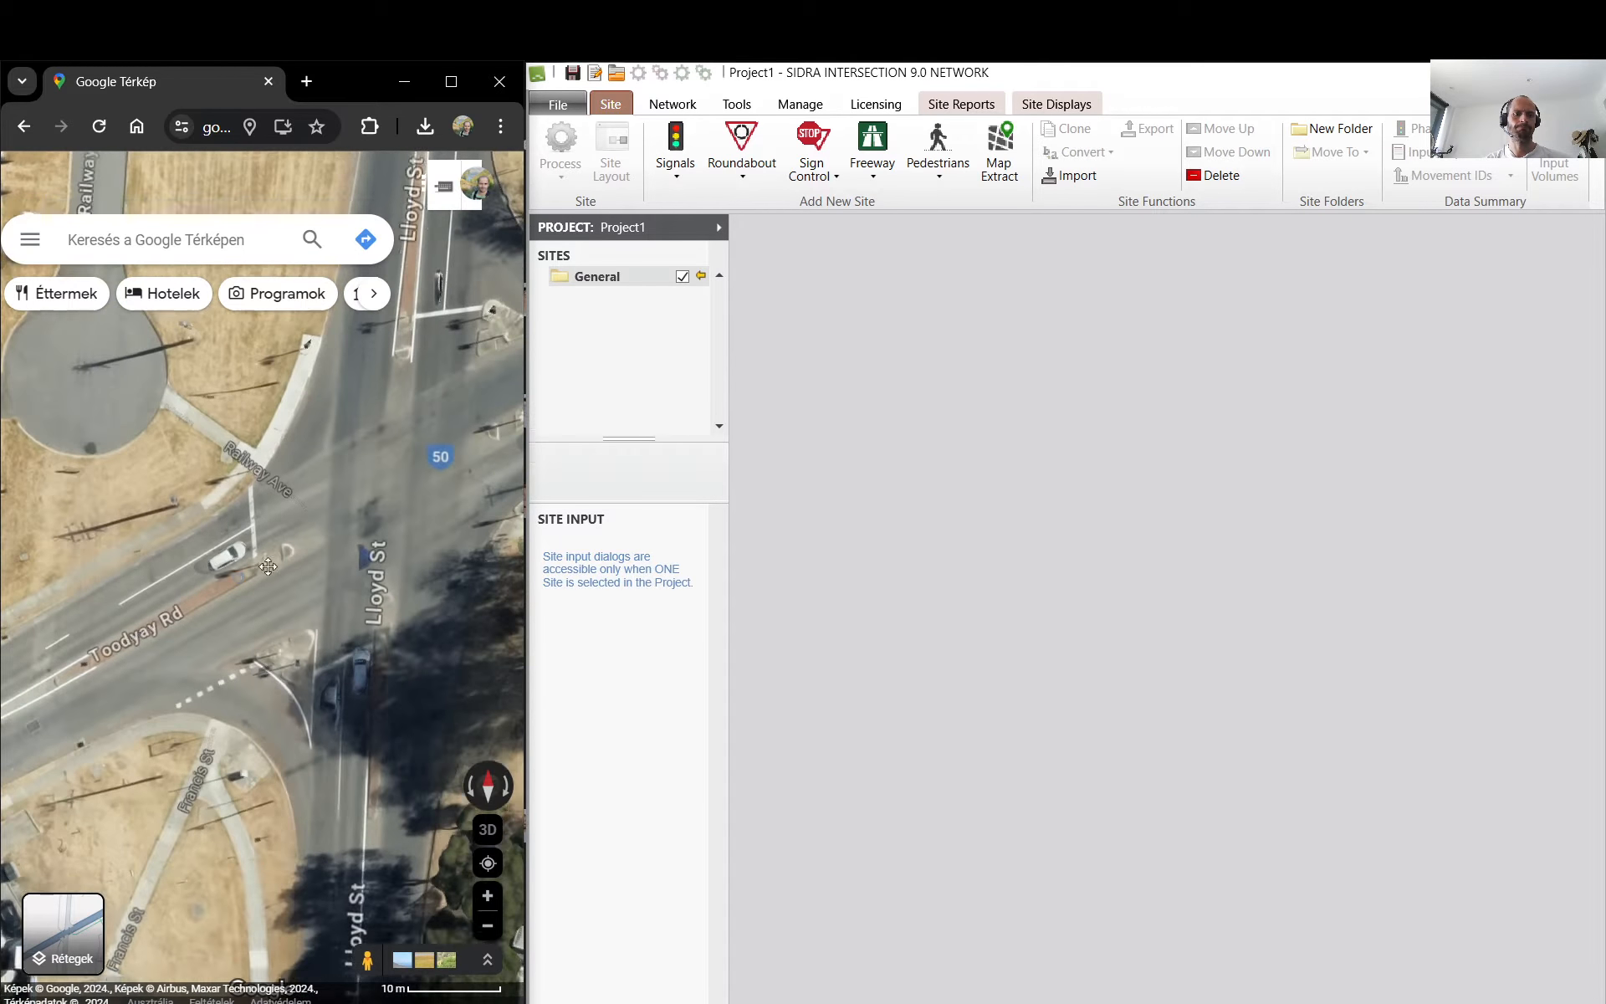
drag(268, 566, 209, 551)
drag(452, 306, 307, 491)
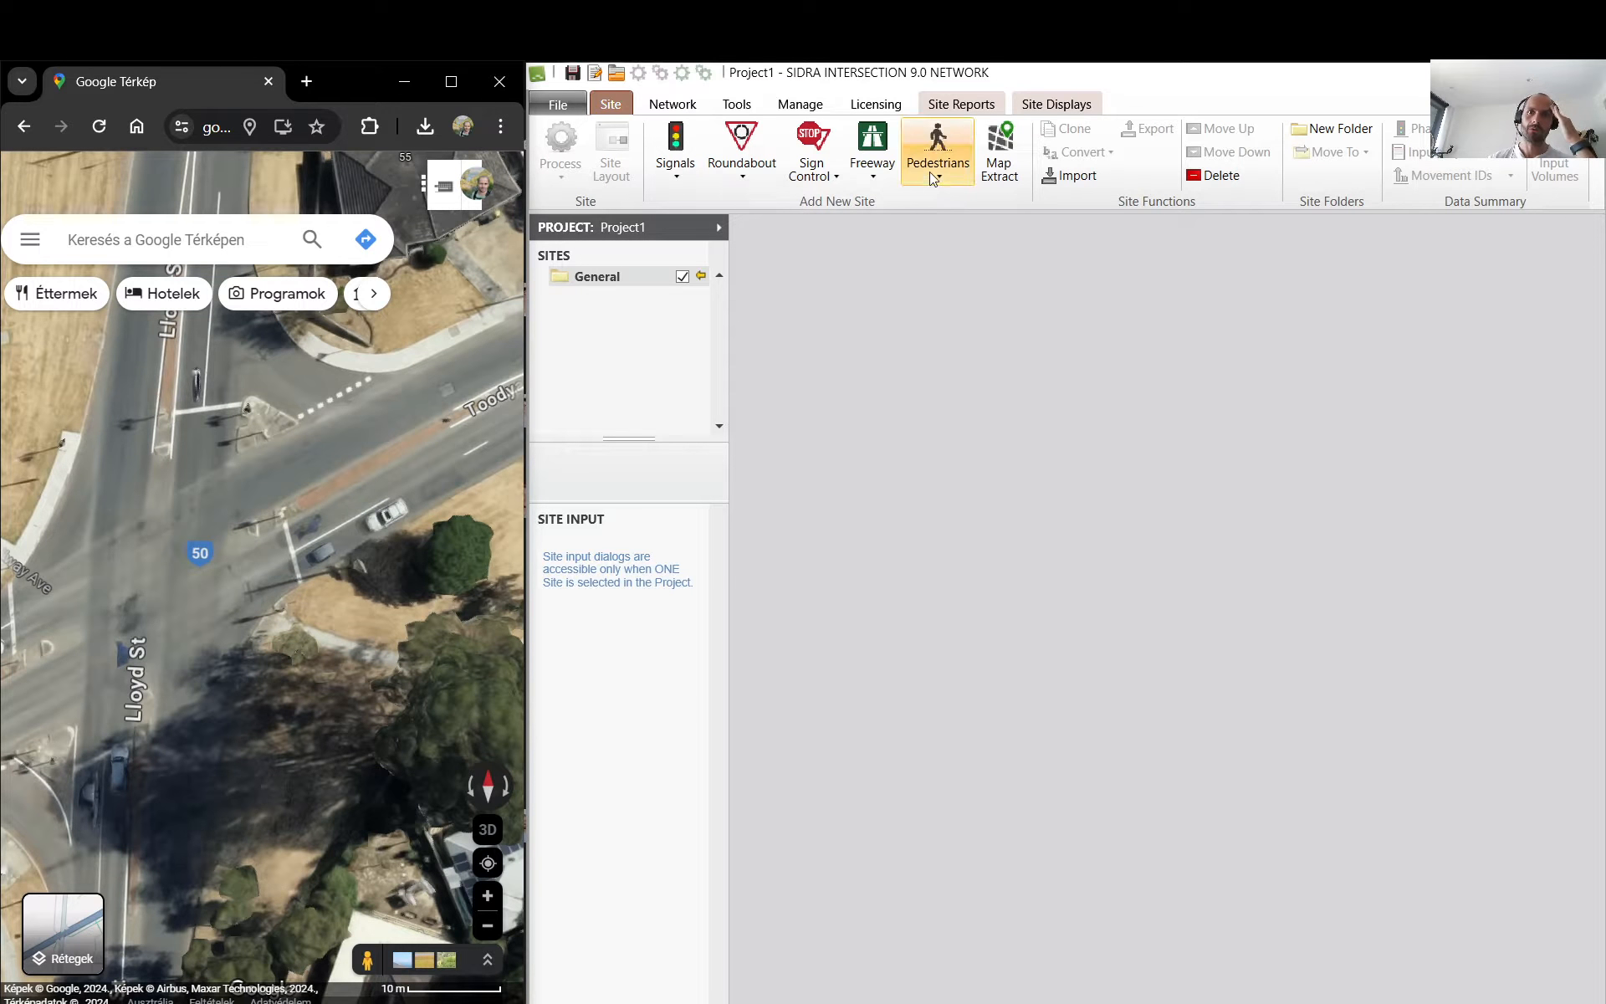
- Check the available software setups in SIDRA INTERSECTION, keeping Standard Left as the current setup
click(796, 107)
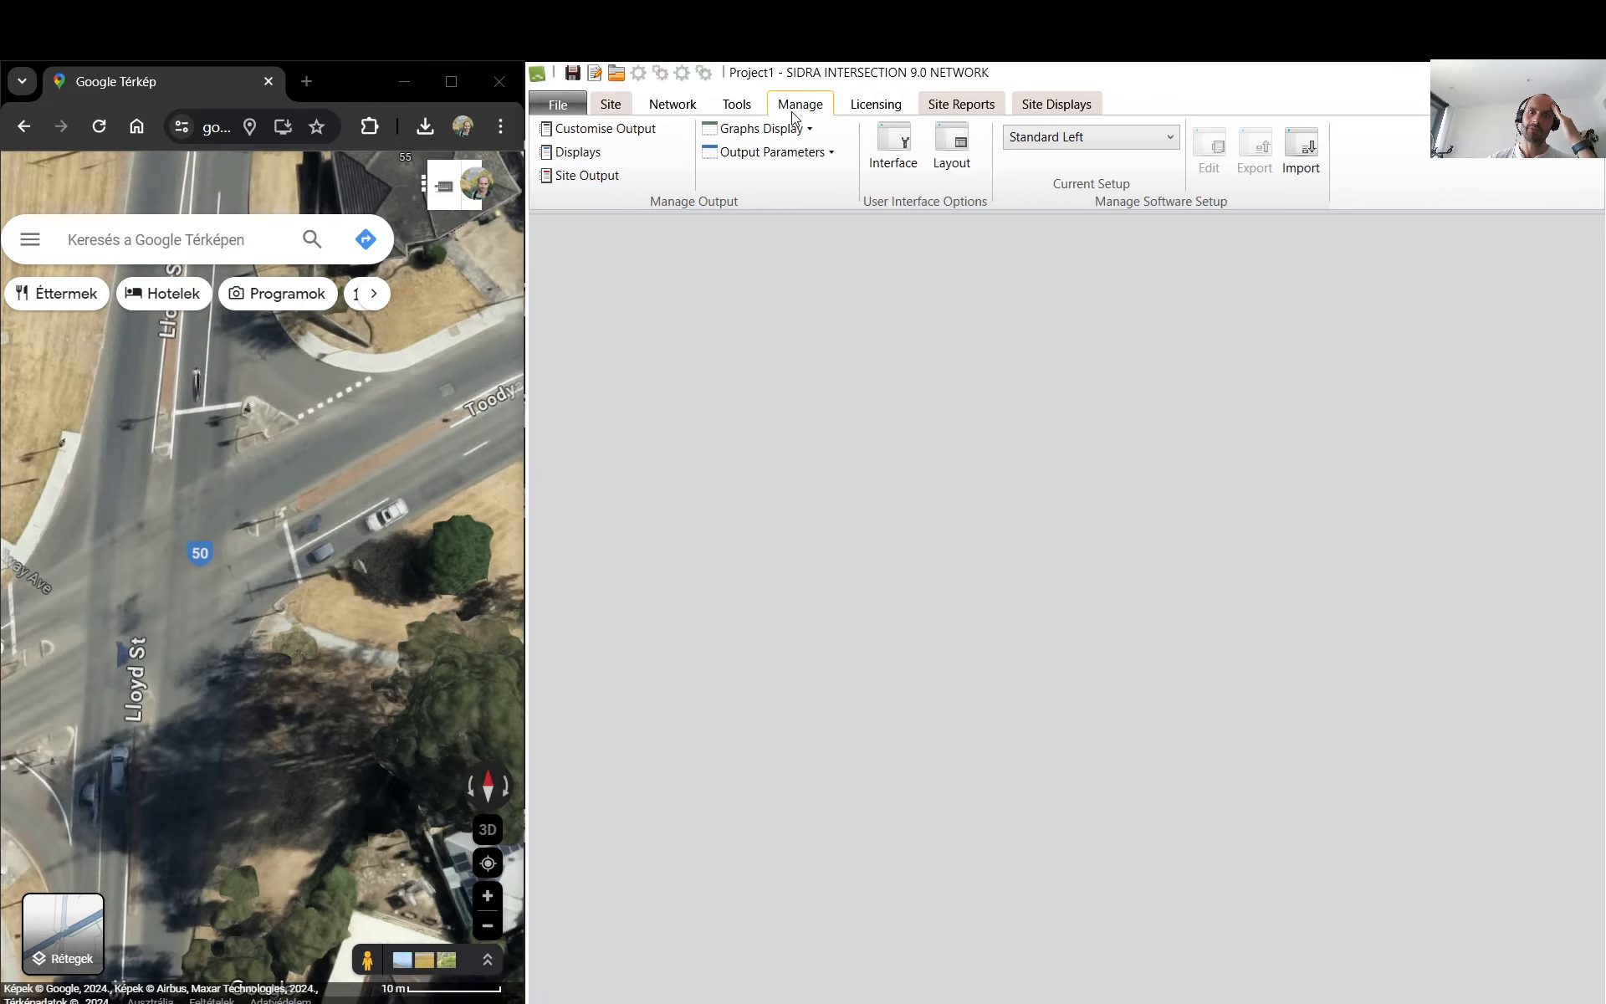
click(1057, 139)
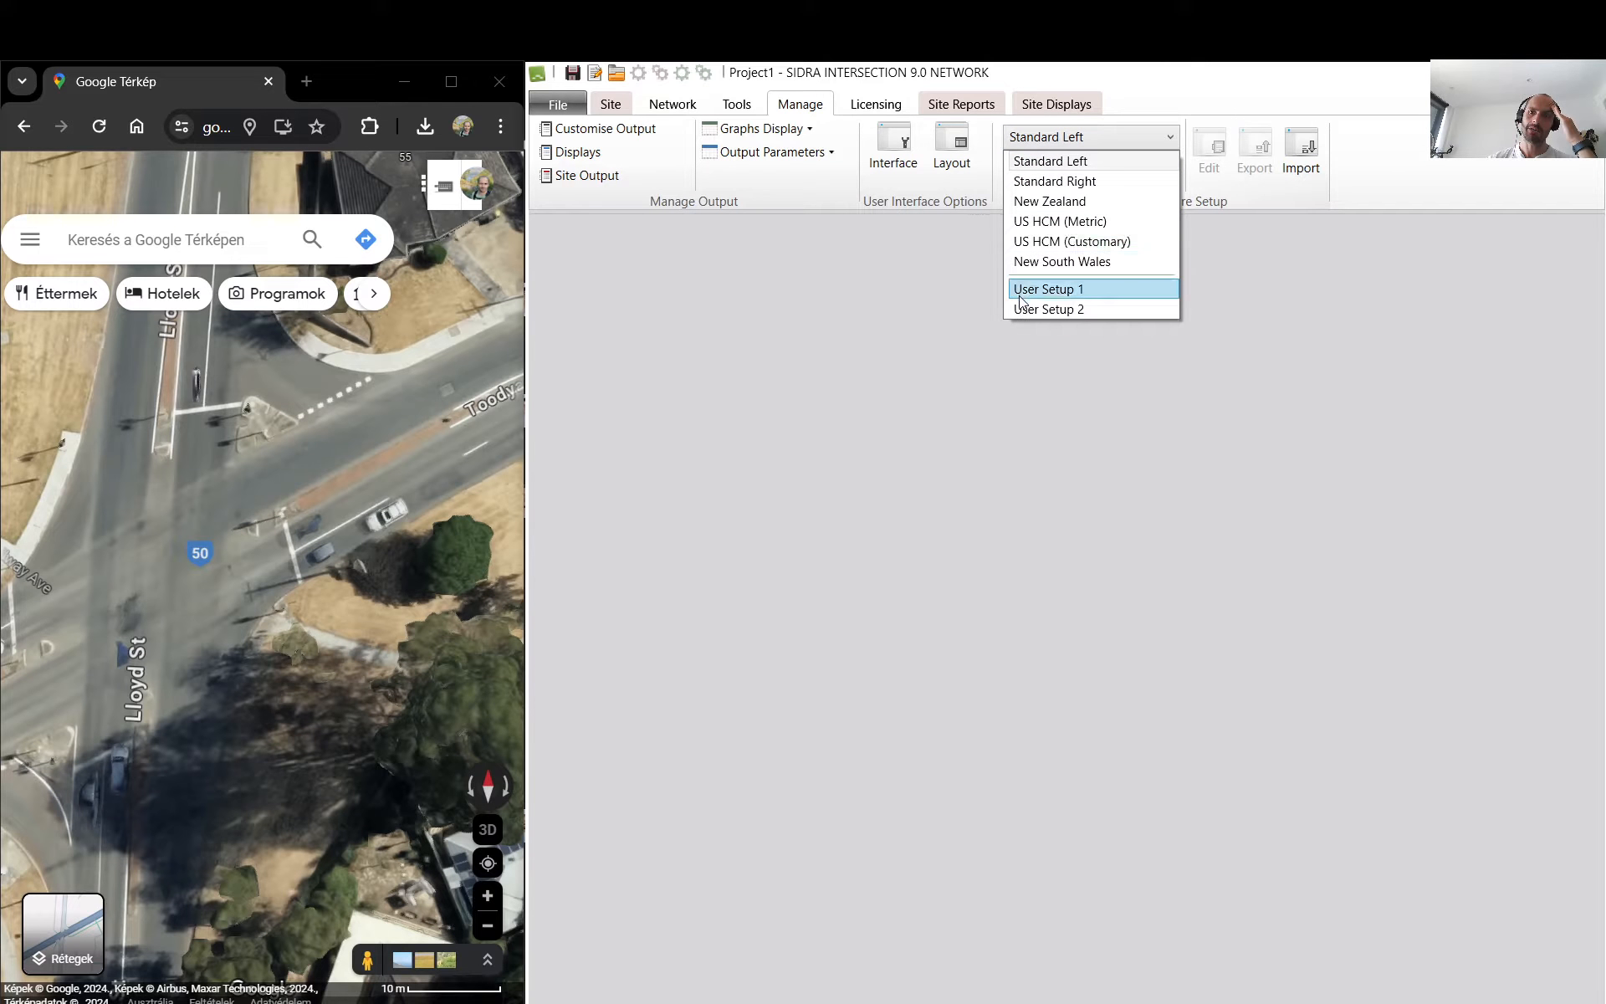
click(844, 401)
click(615, 105)
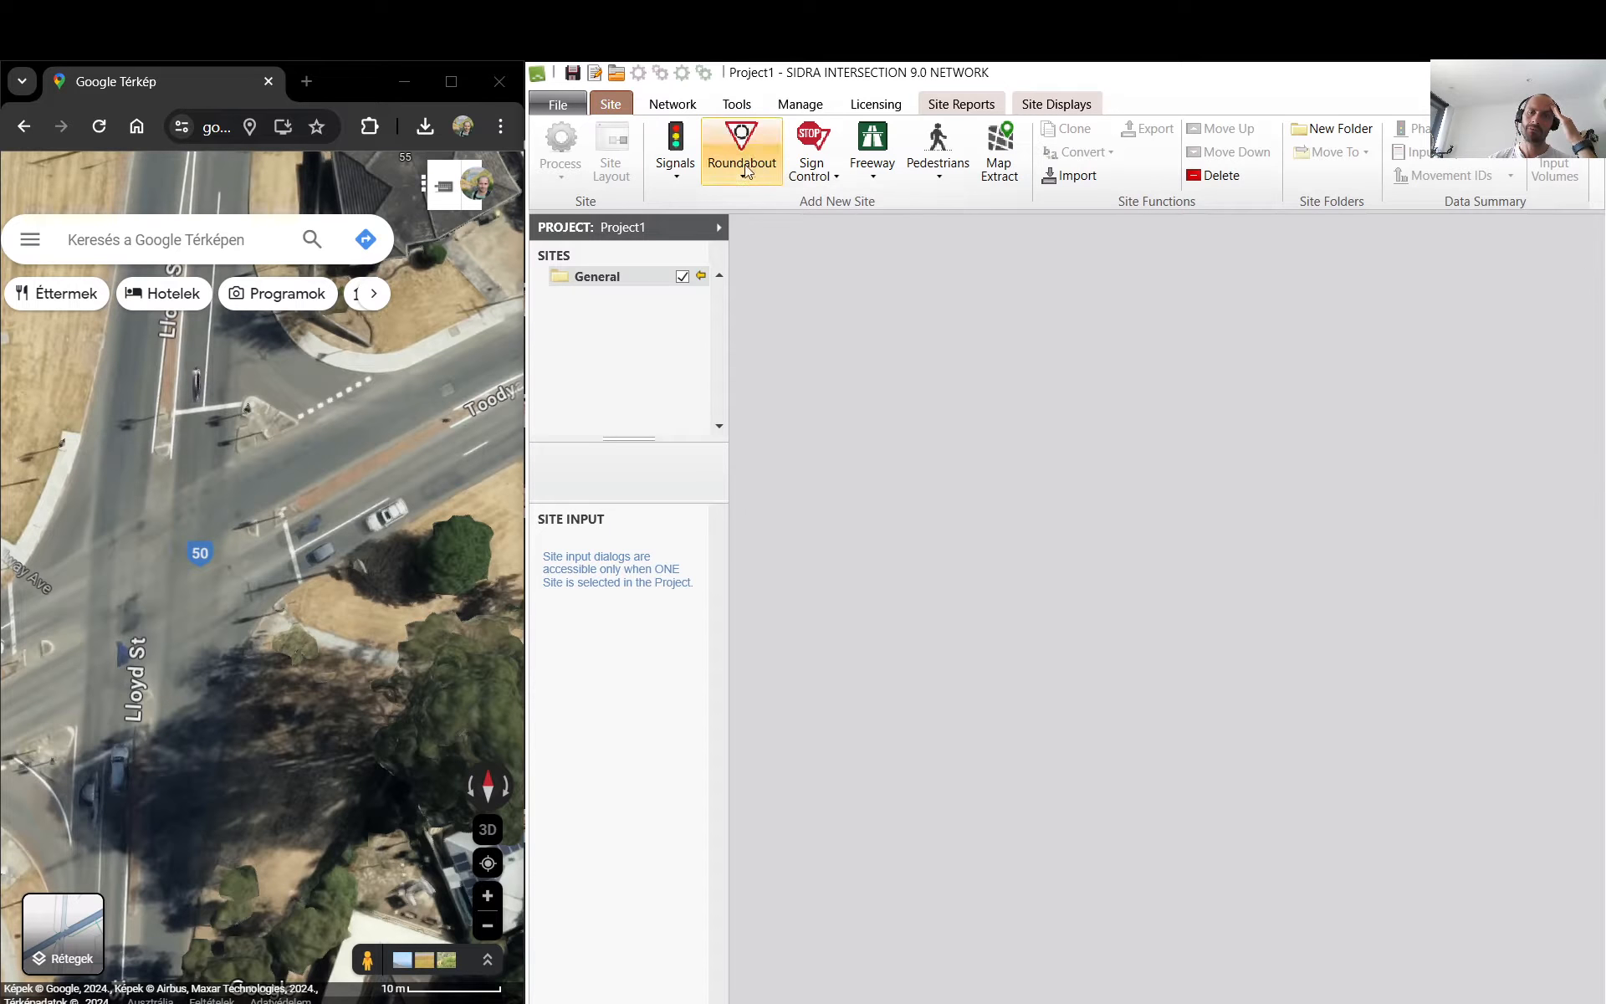
- Preview the Two-Lane Signals L template in the Signals template group without creating a site from it
click(676, 154)
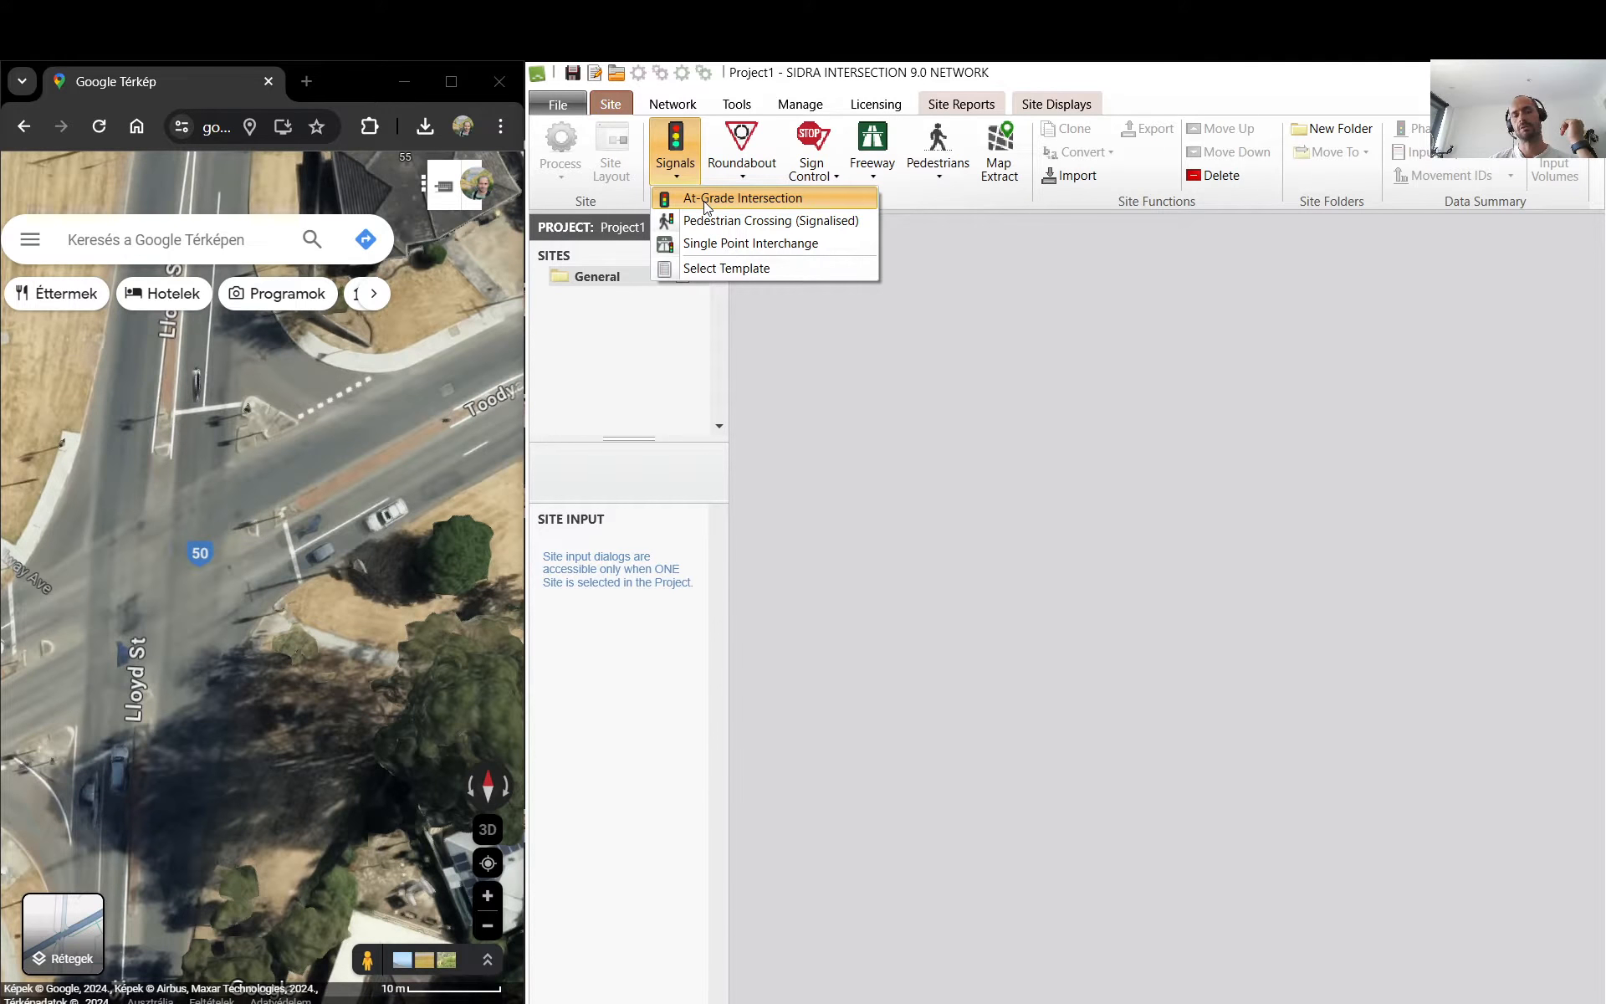
click(796, 268)
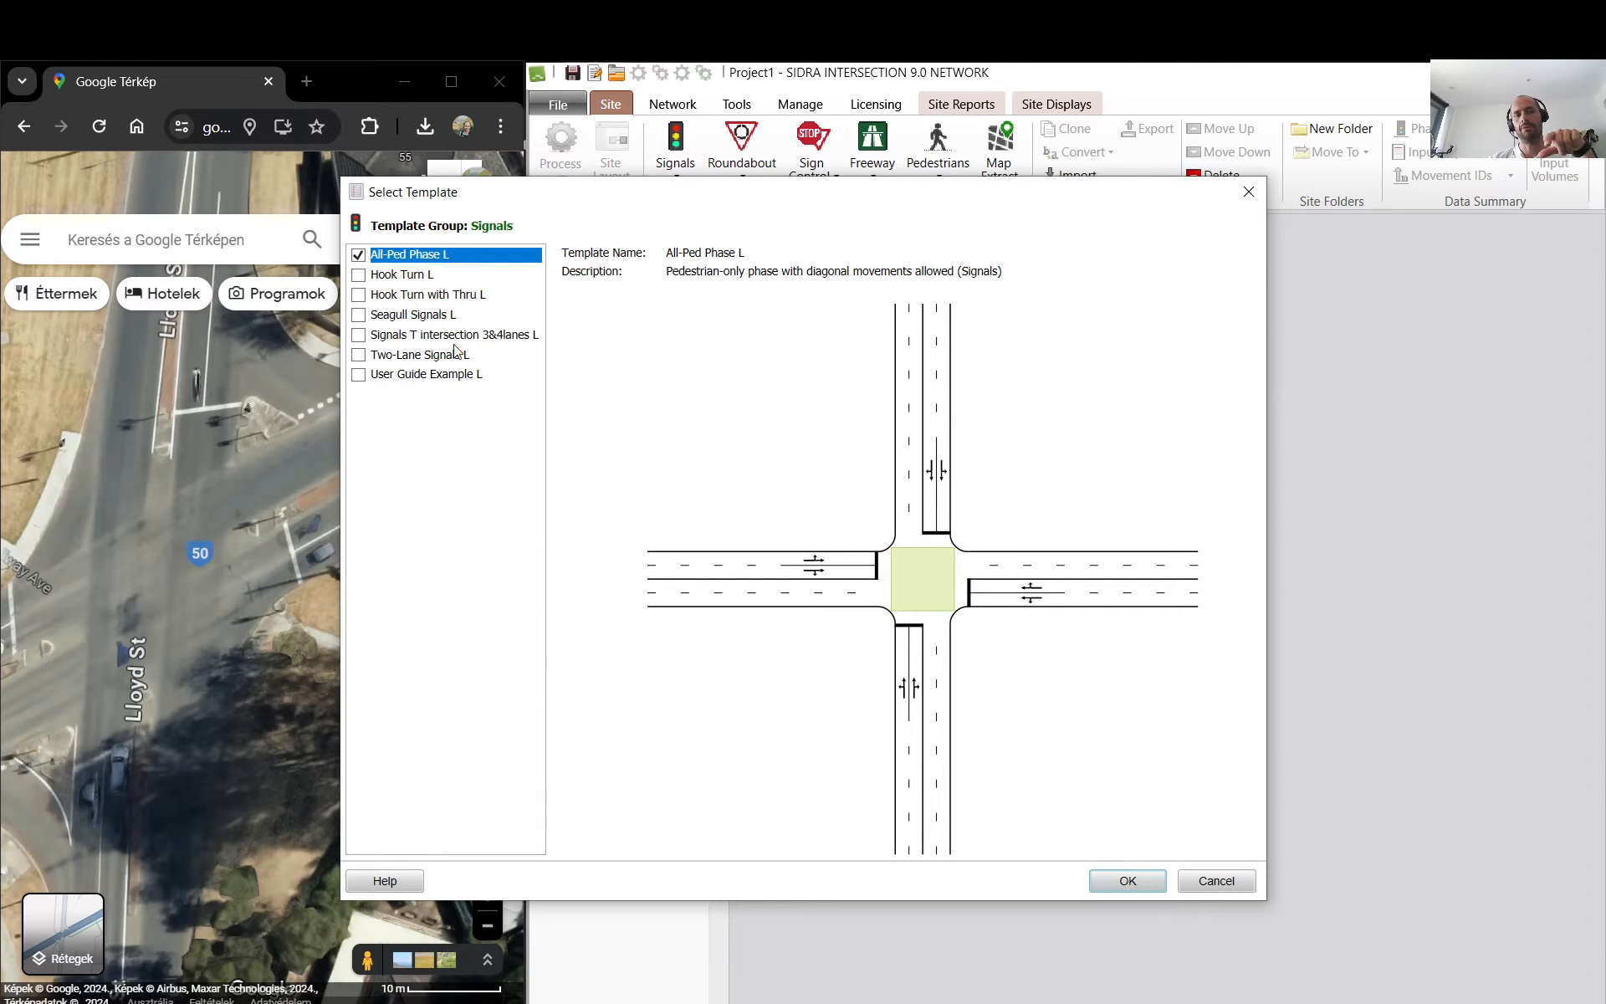
click(425, 279)
click(428, 358)
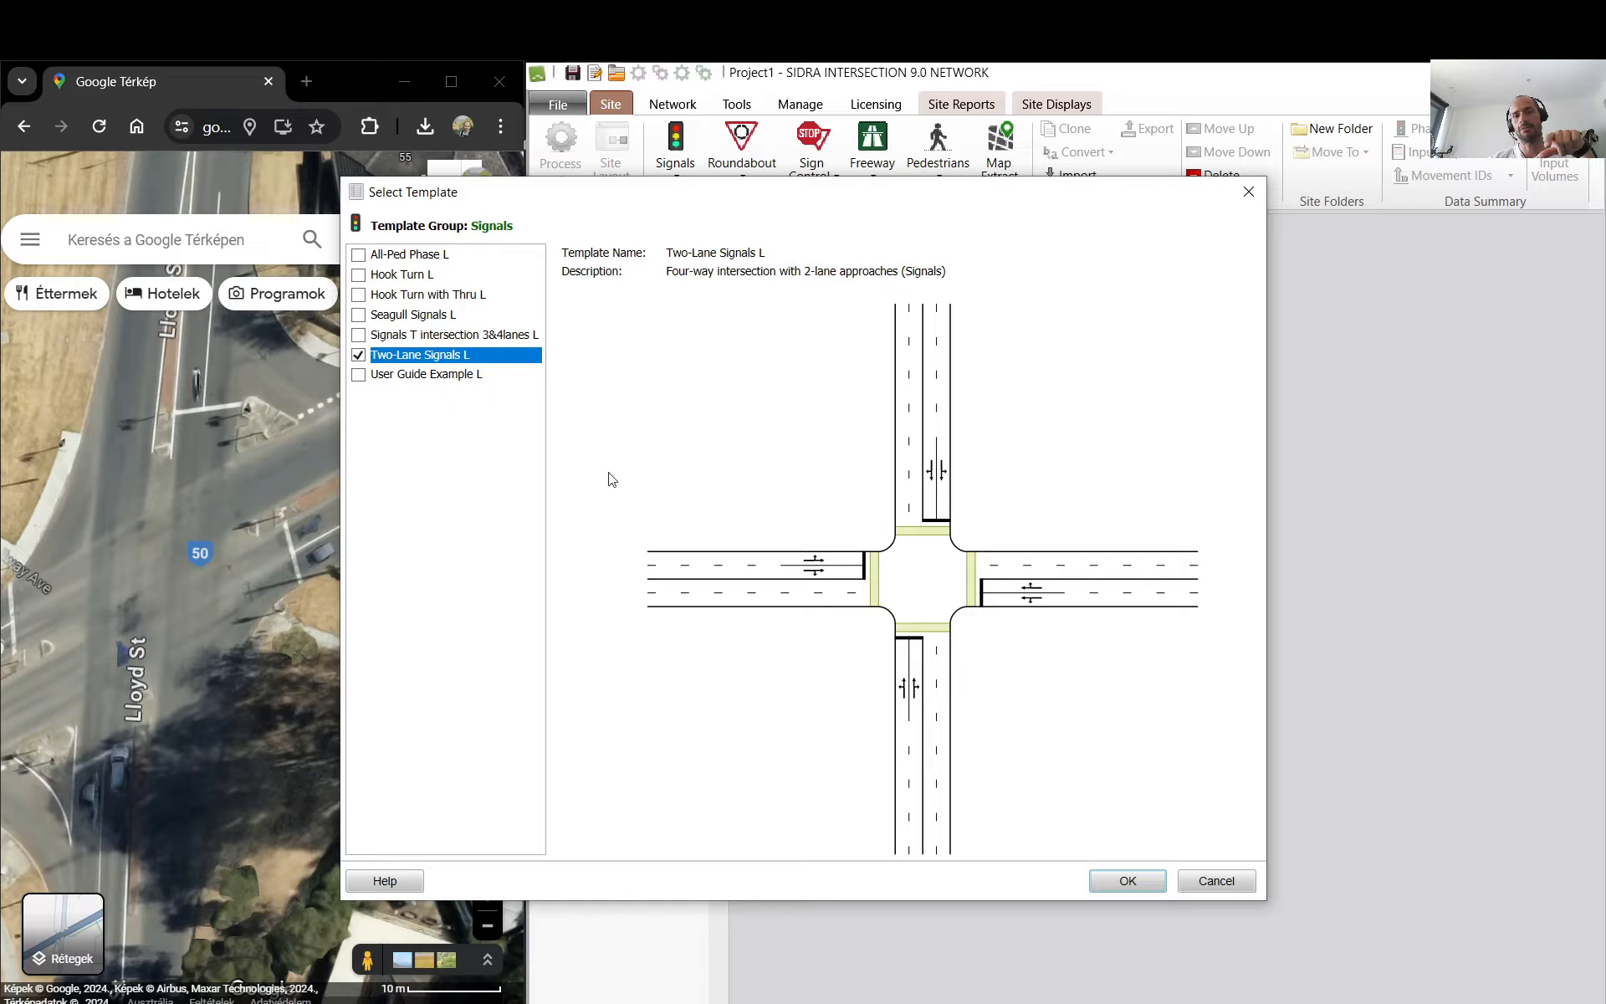
click(1247, 887)
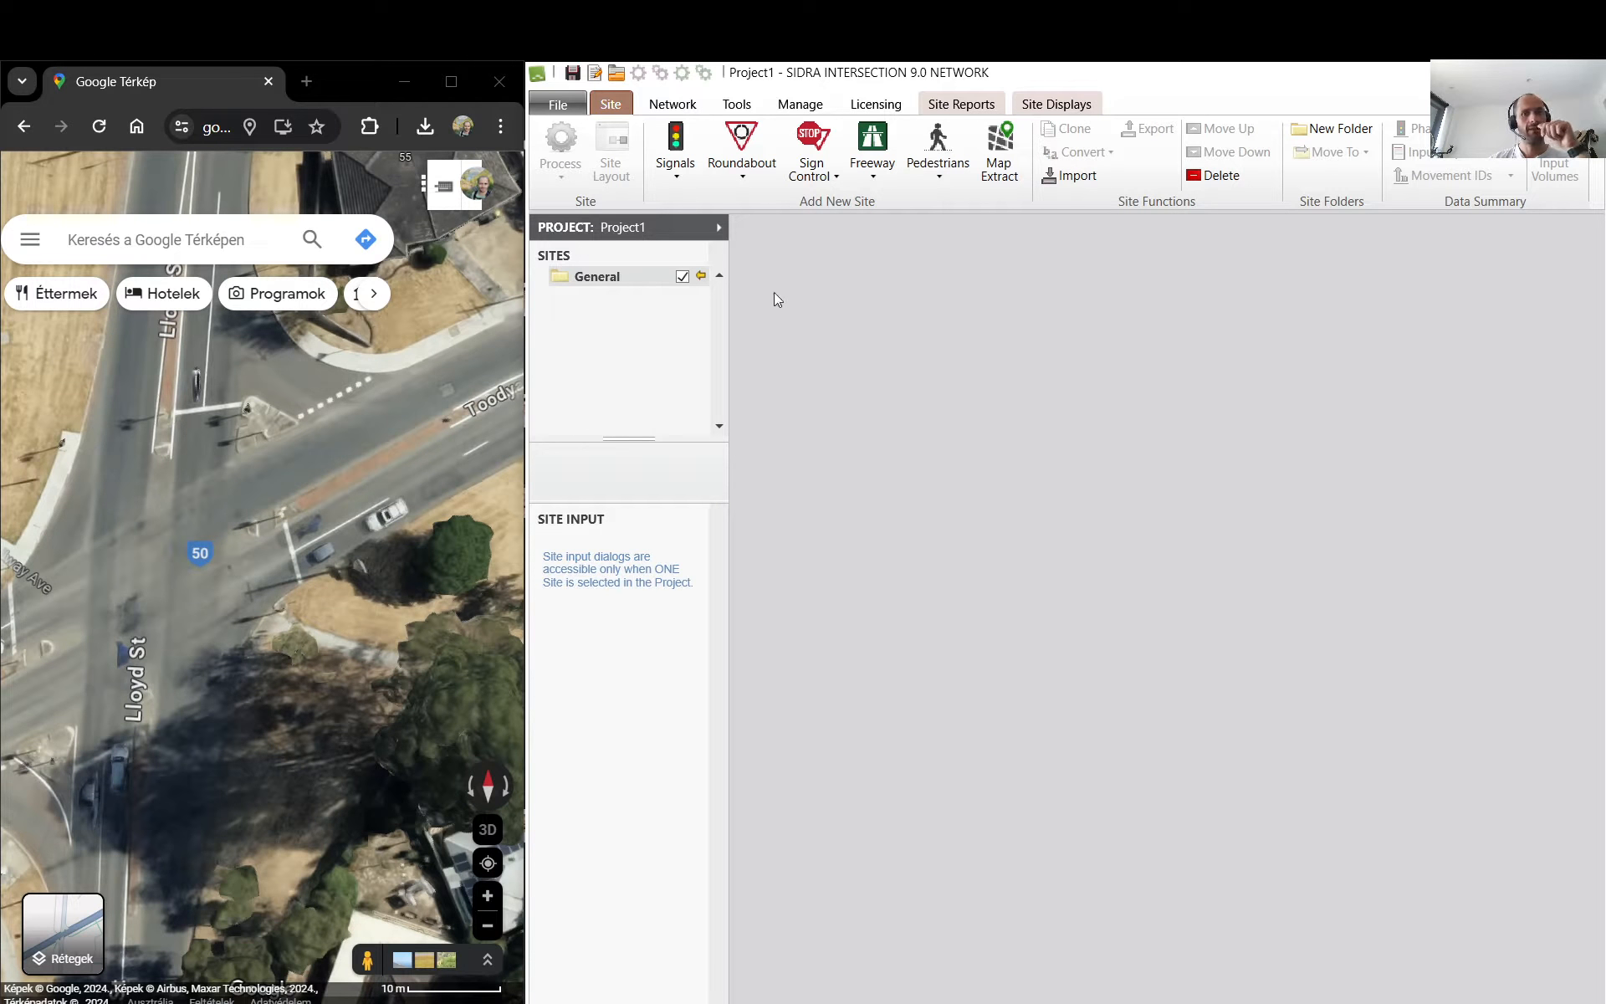
- Add a new signalised at-grade intersection site to the General folder
click(675, 155)
click(701, 201)
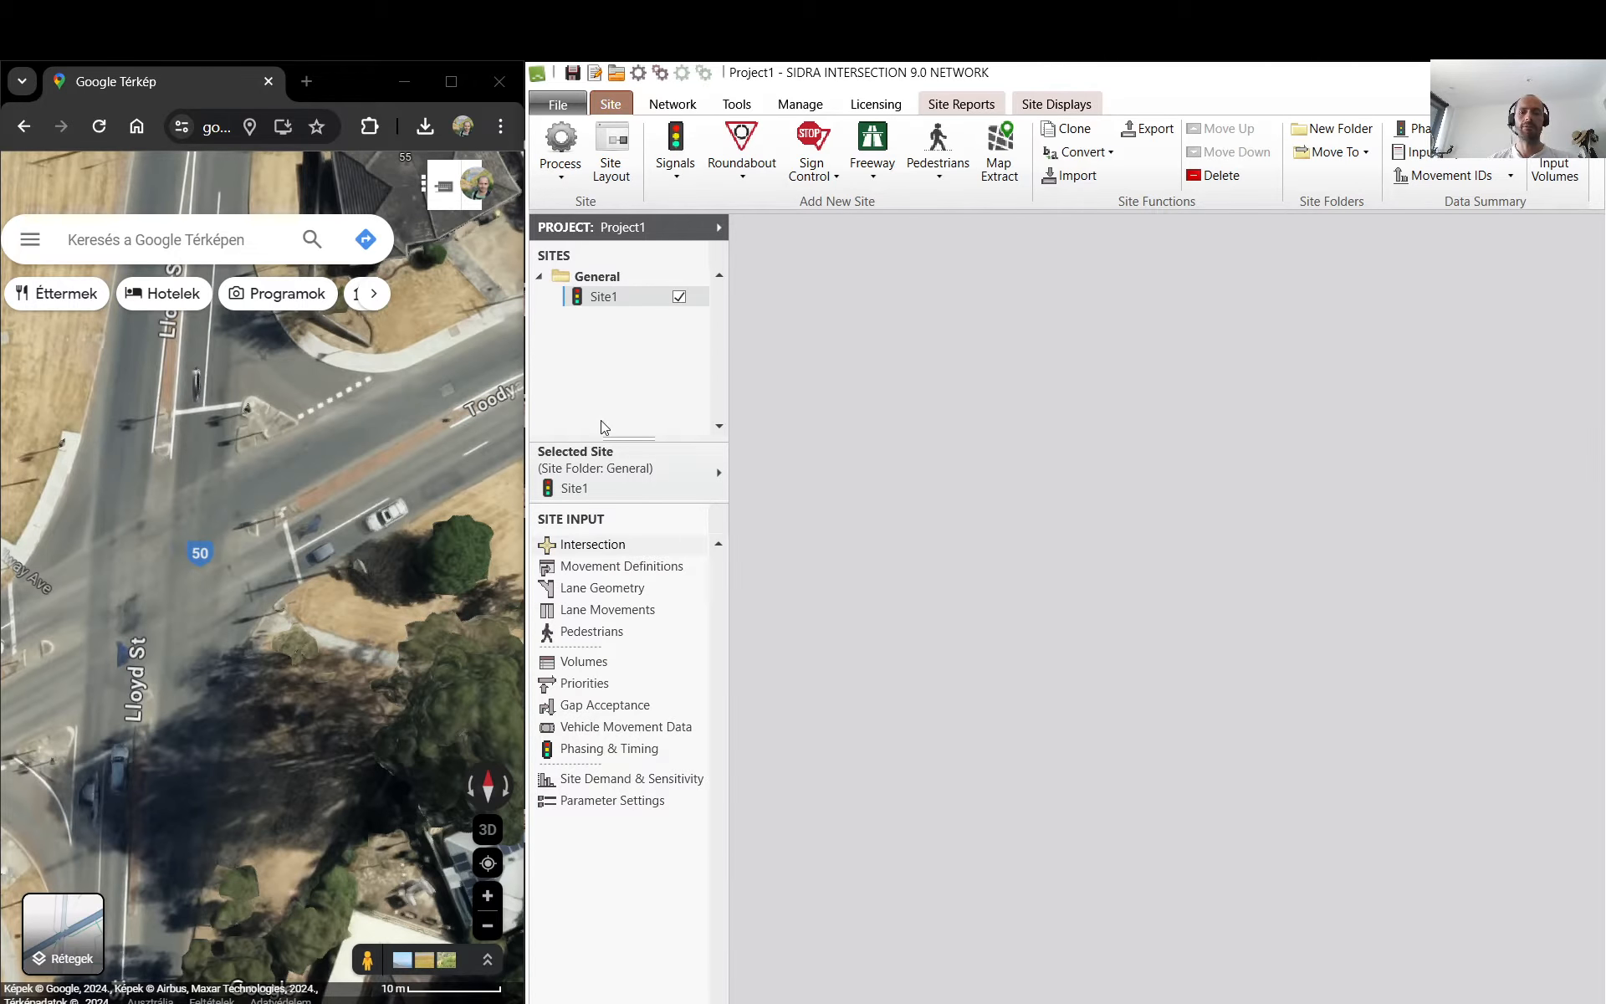
right_click(607, 303)
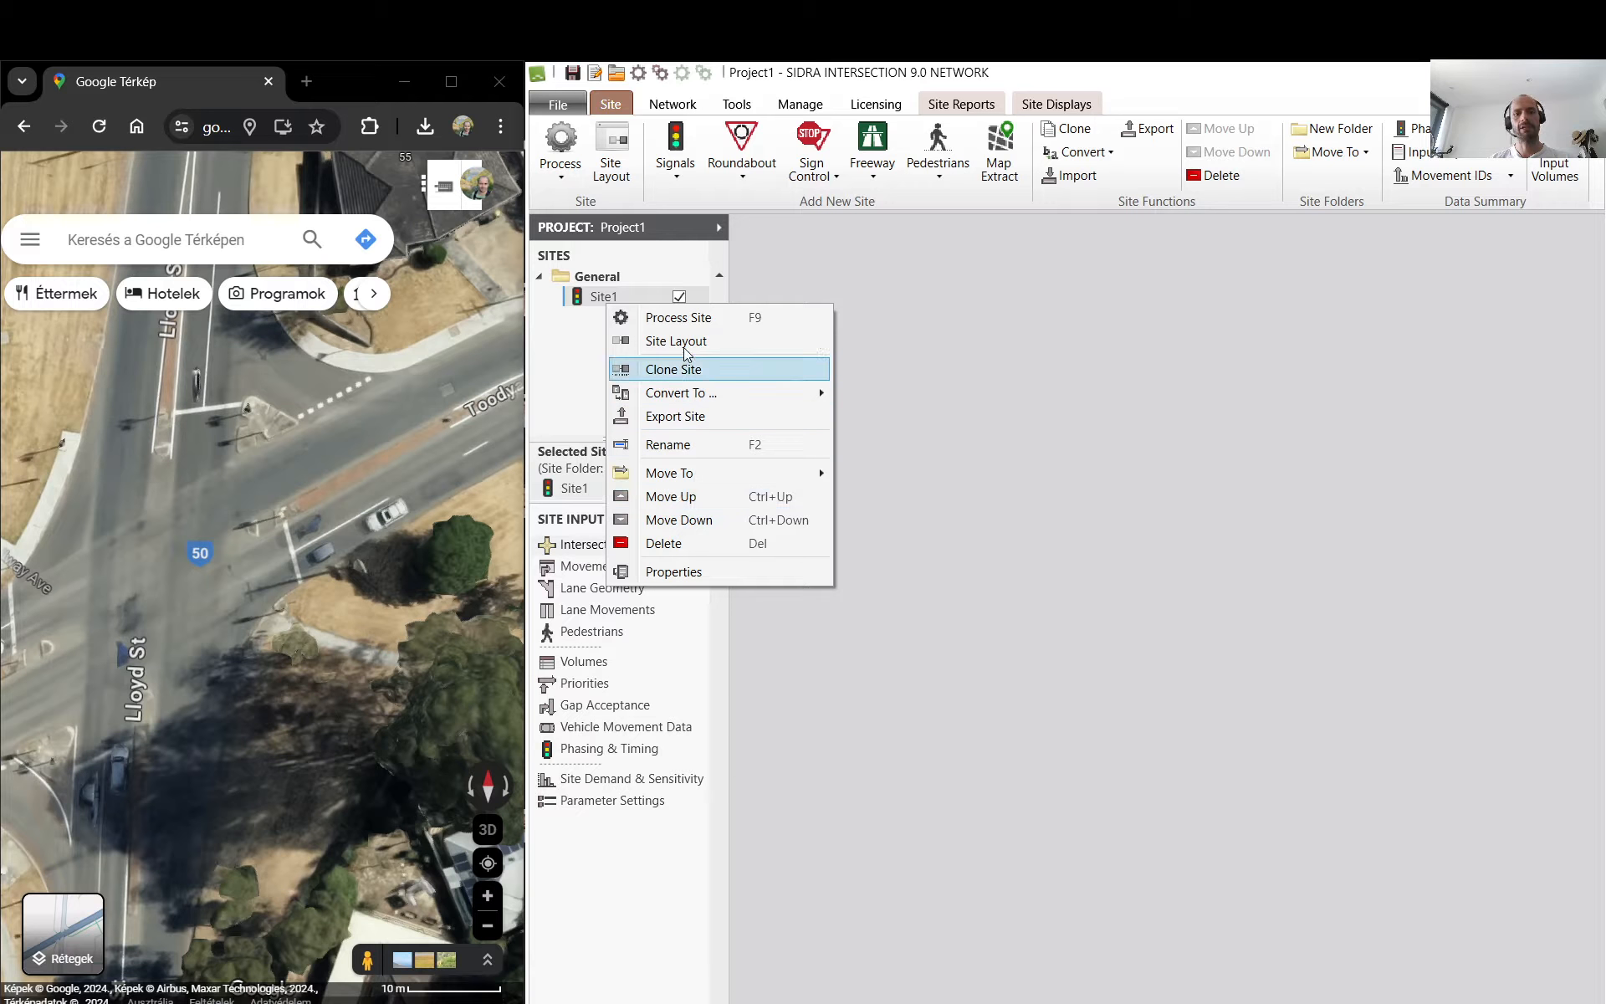
mouse_move(682, 395)
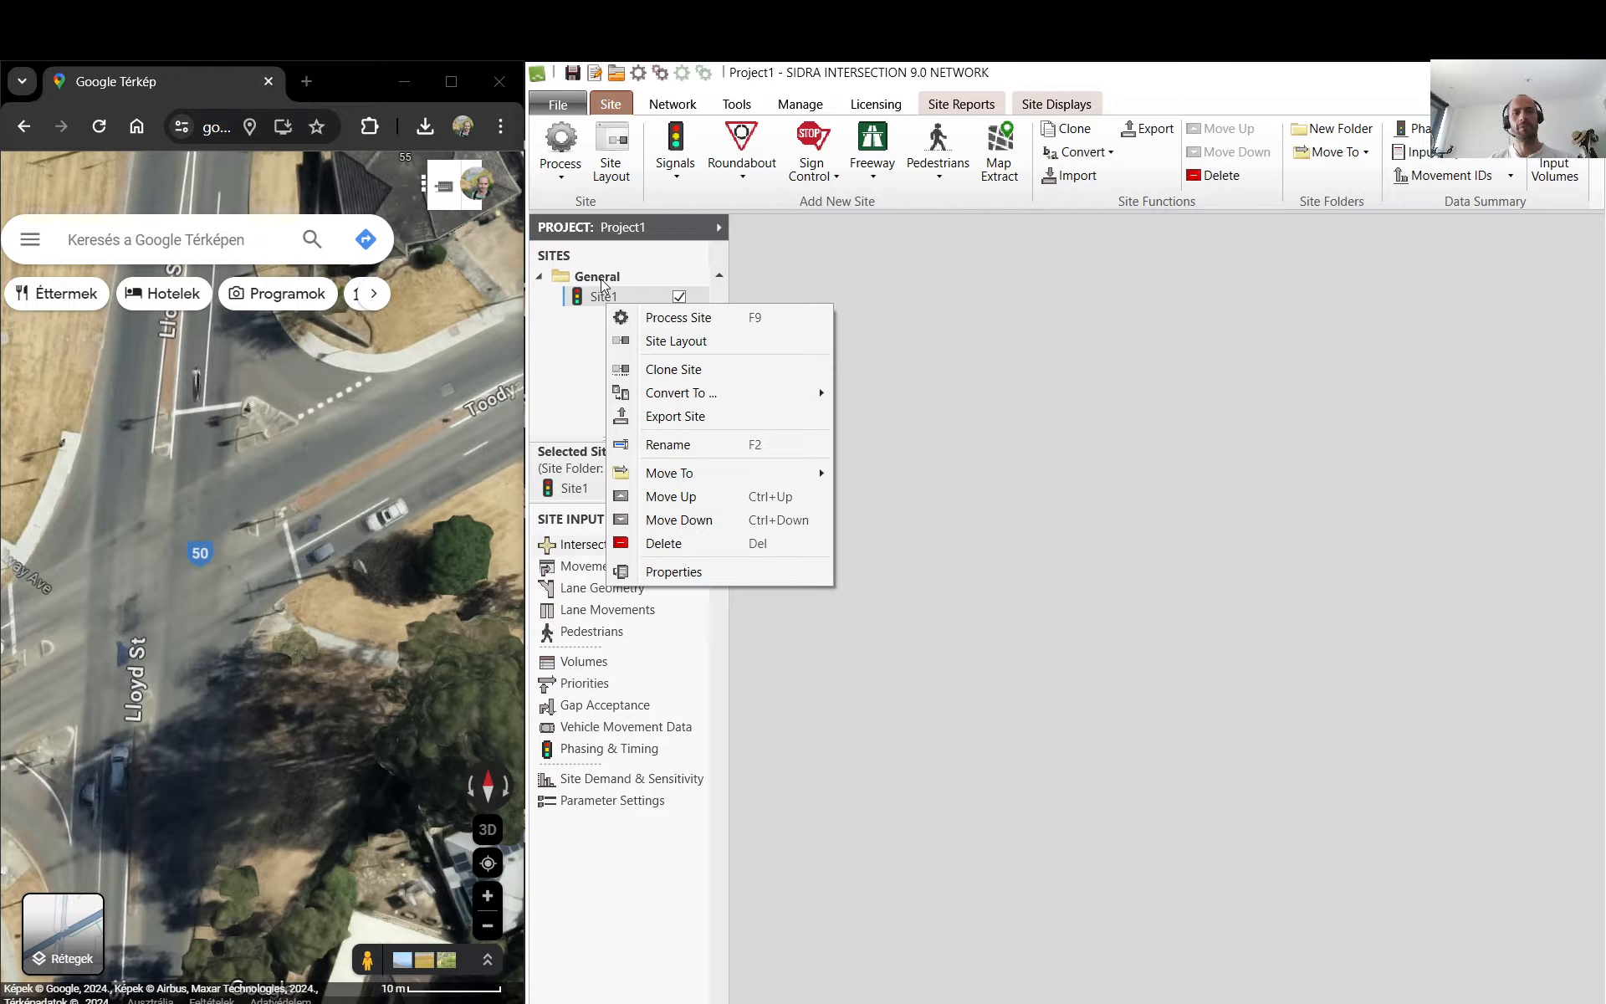
- Clone the General site folder, and delete the General - Copy folder with its site
right_click(601, 285)
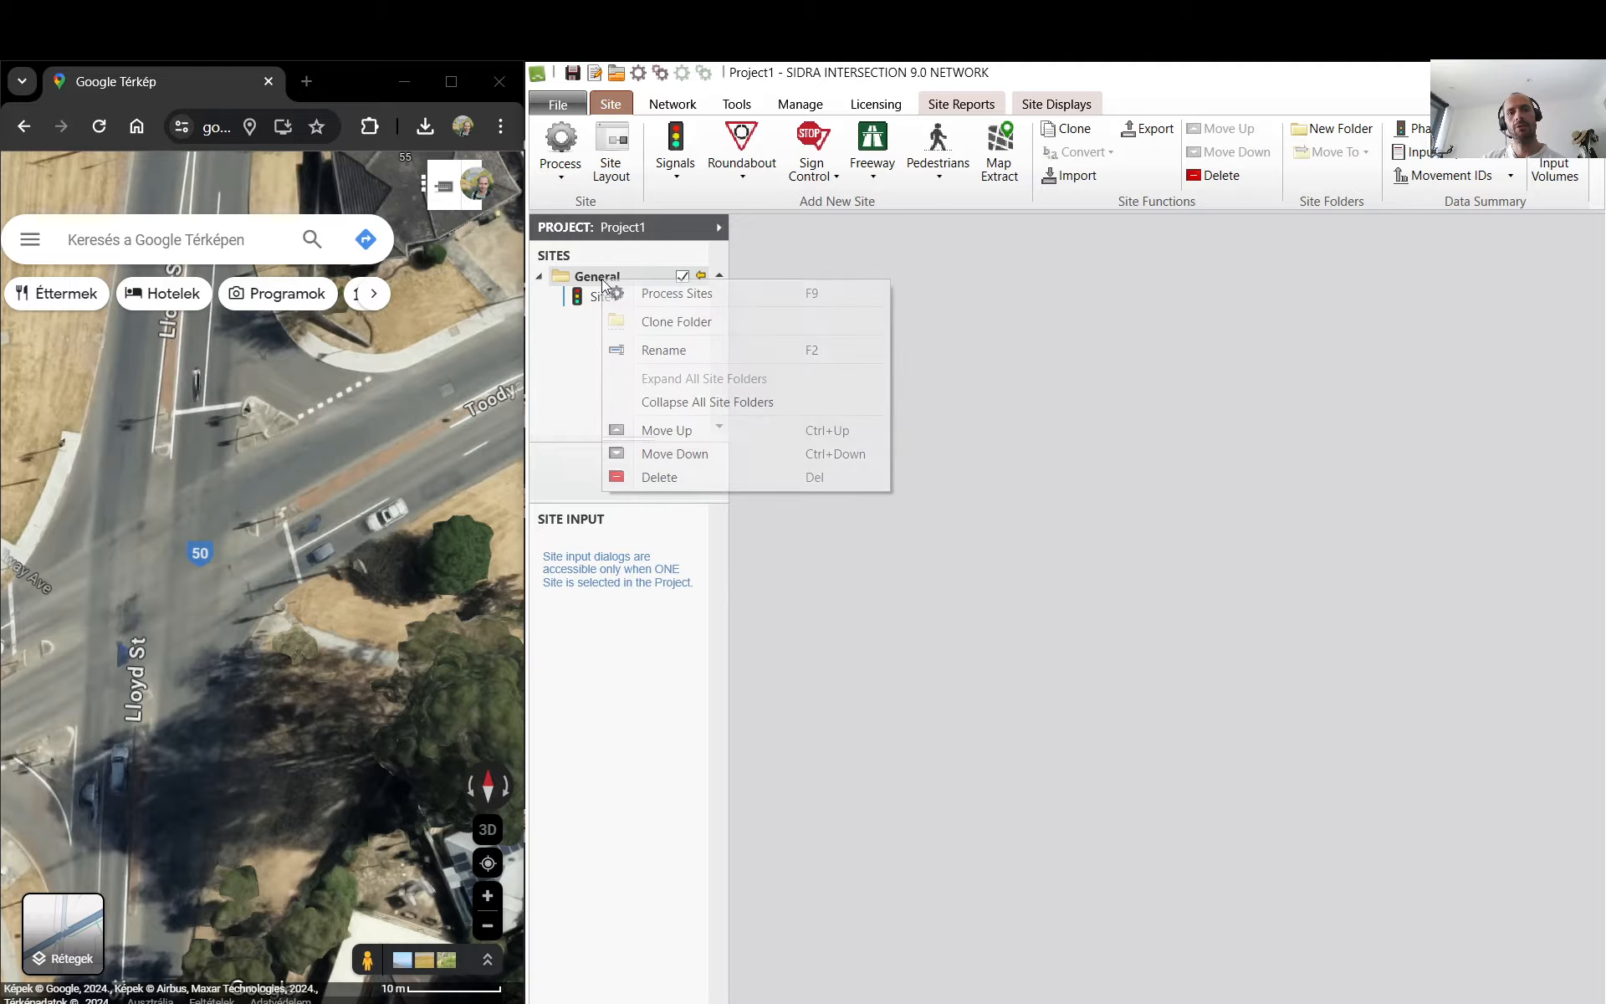
click(661, 323)
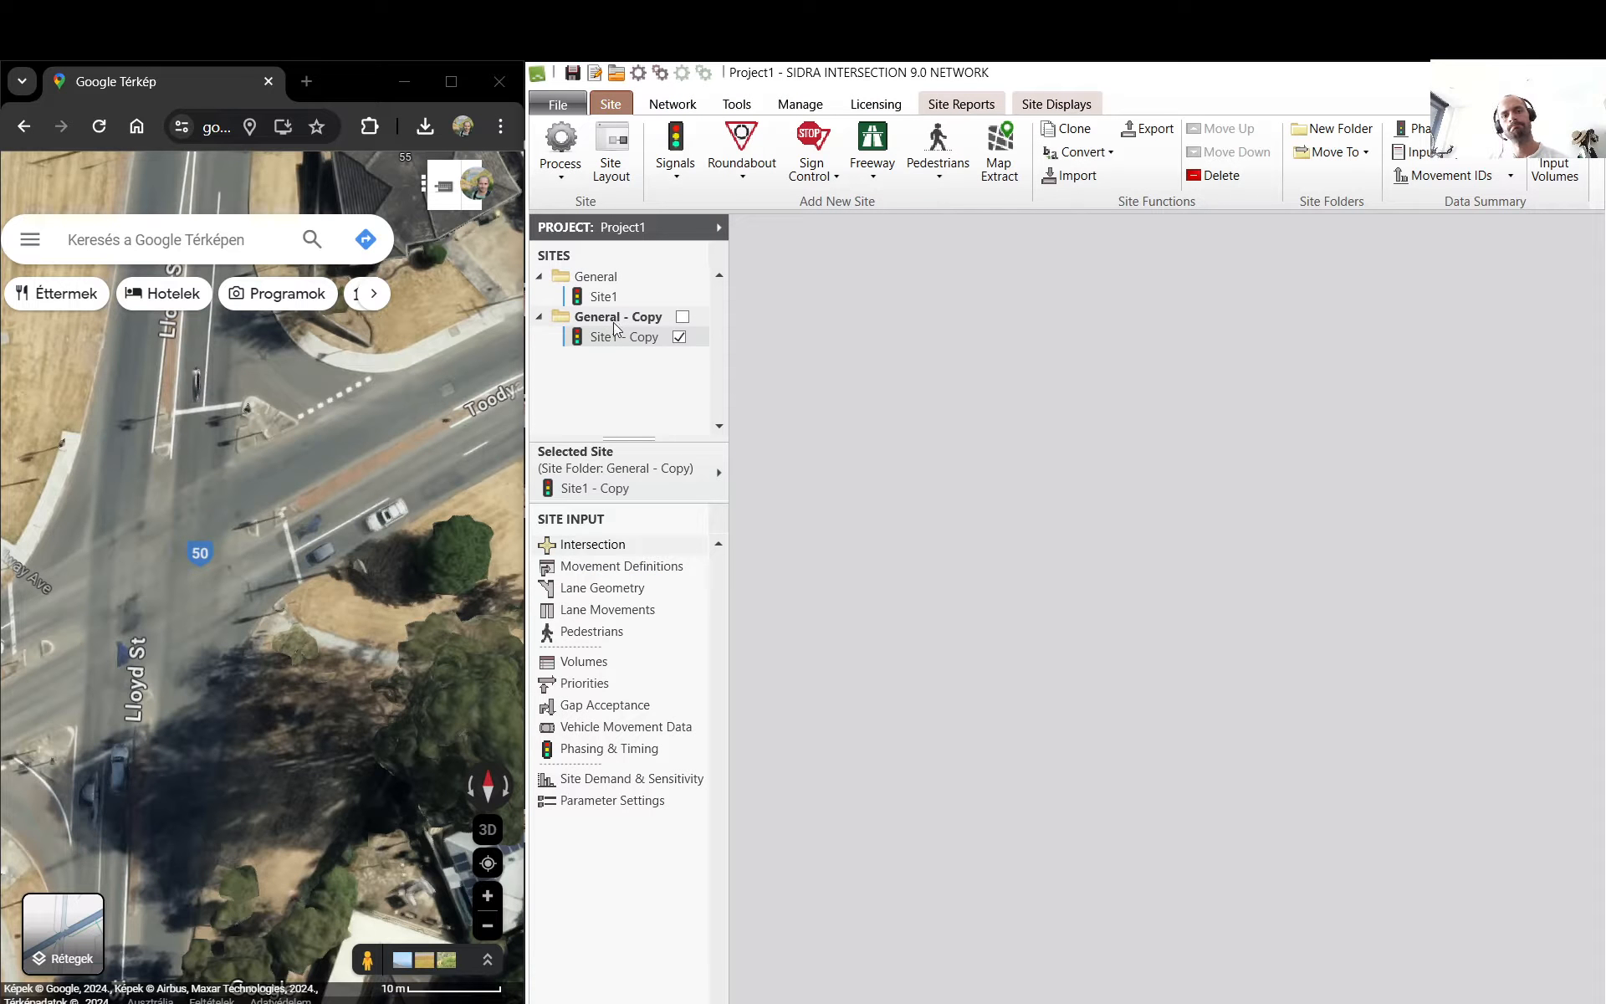
click(625, 316)
click(629, 316)
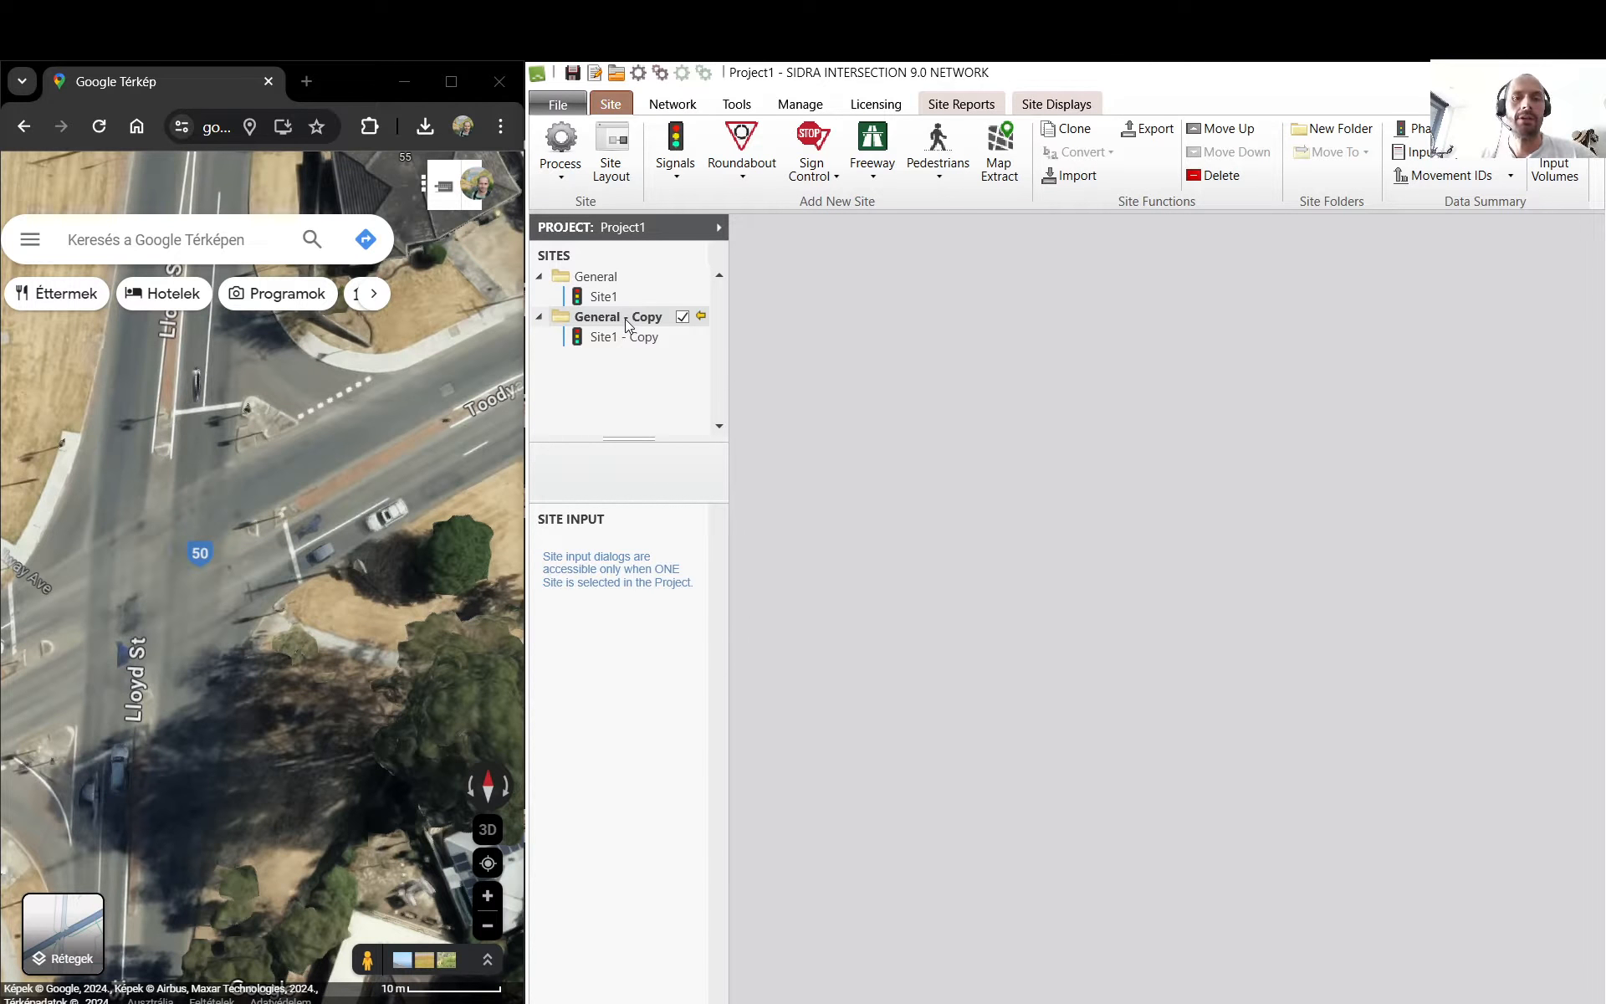
click(635, 339)
right_click(615, 318)
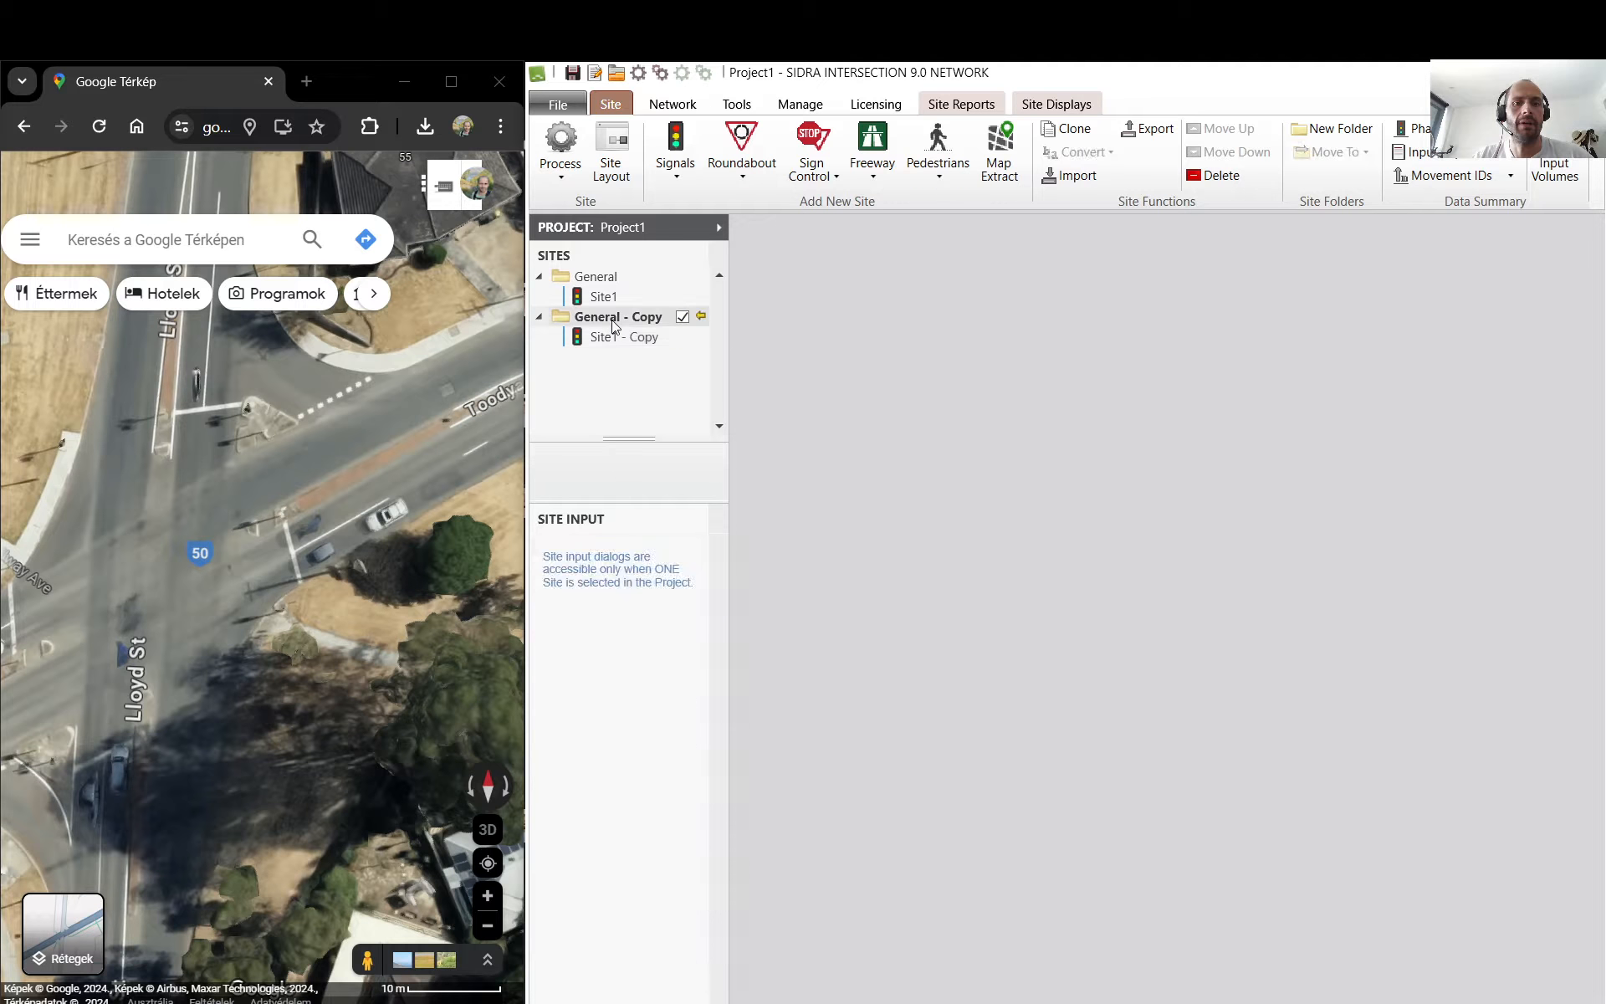
click(692, 523)
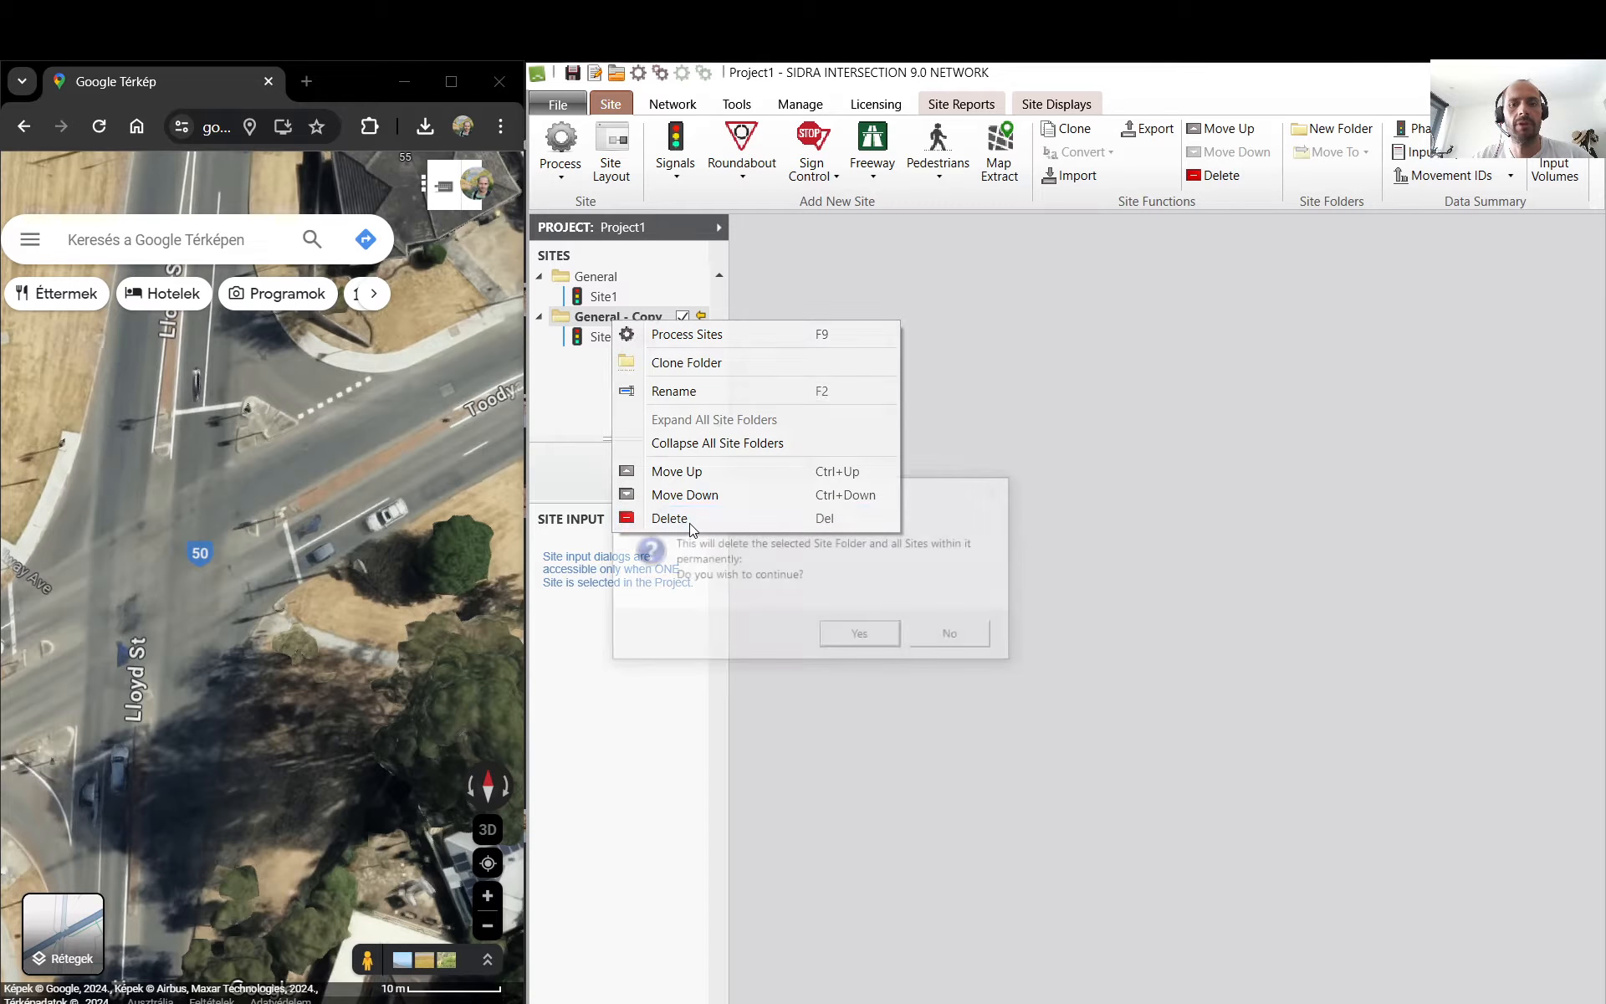
click(875, 640)
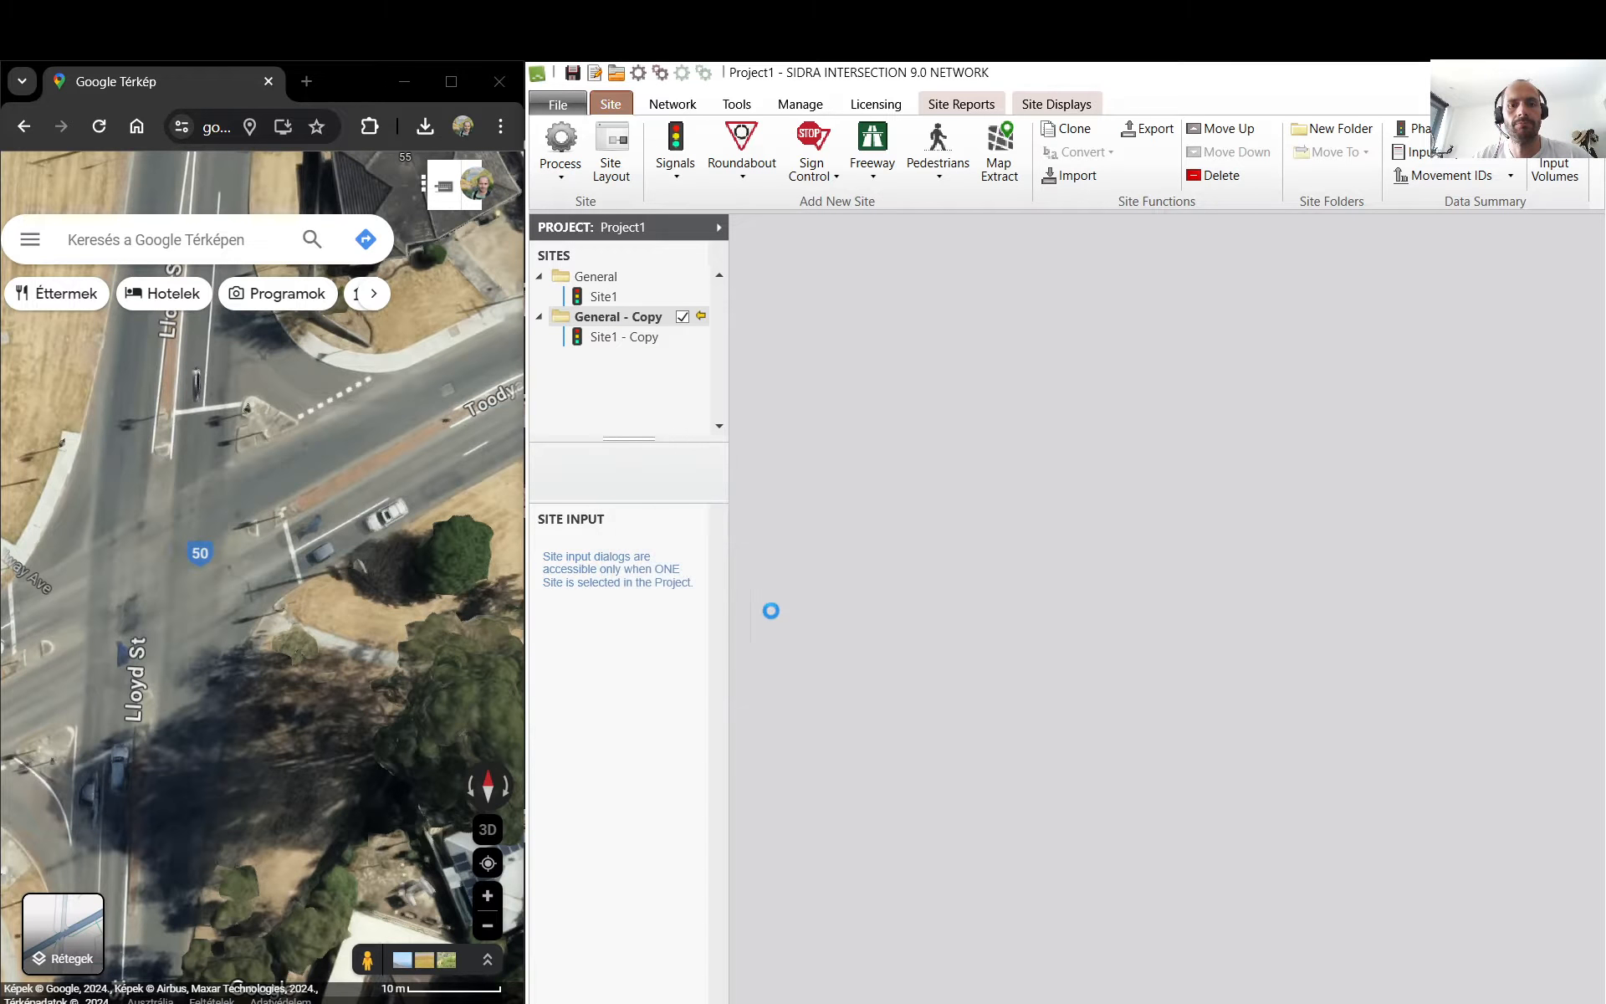
- Display the site layout of Site1 and examine its default legs and lanes
click(609, 303)
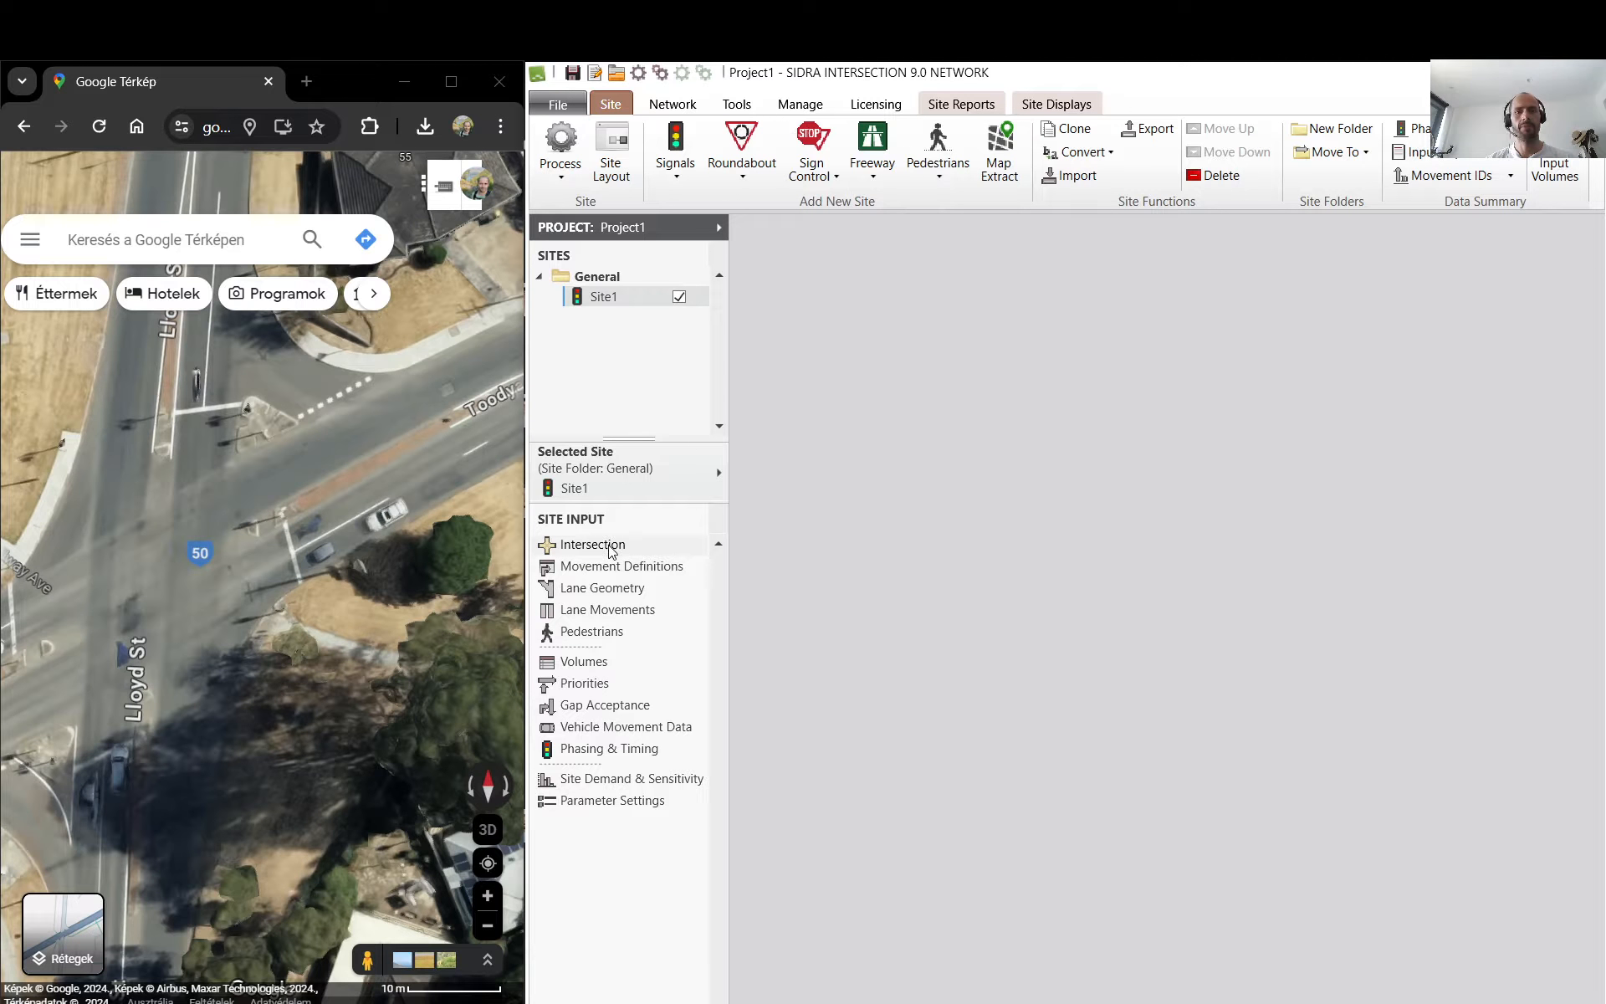
double_click(609, 299)
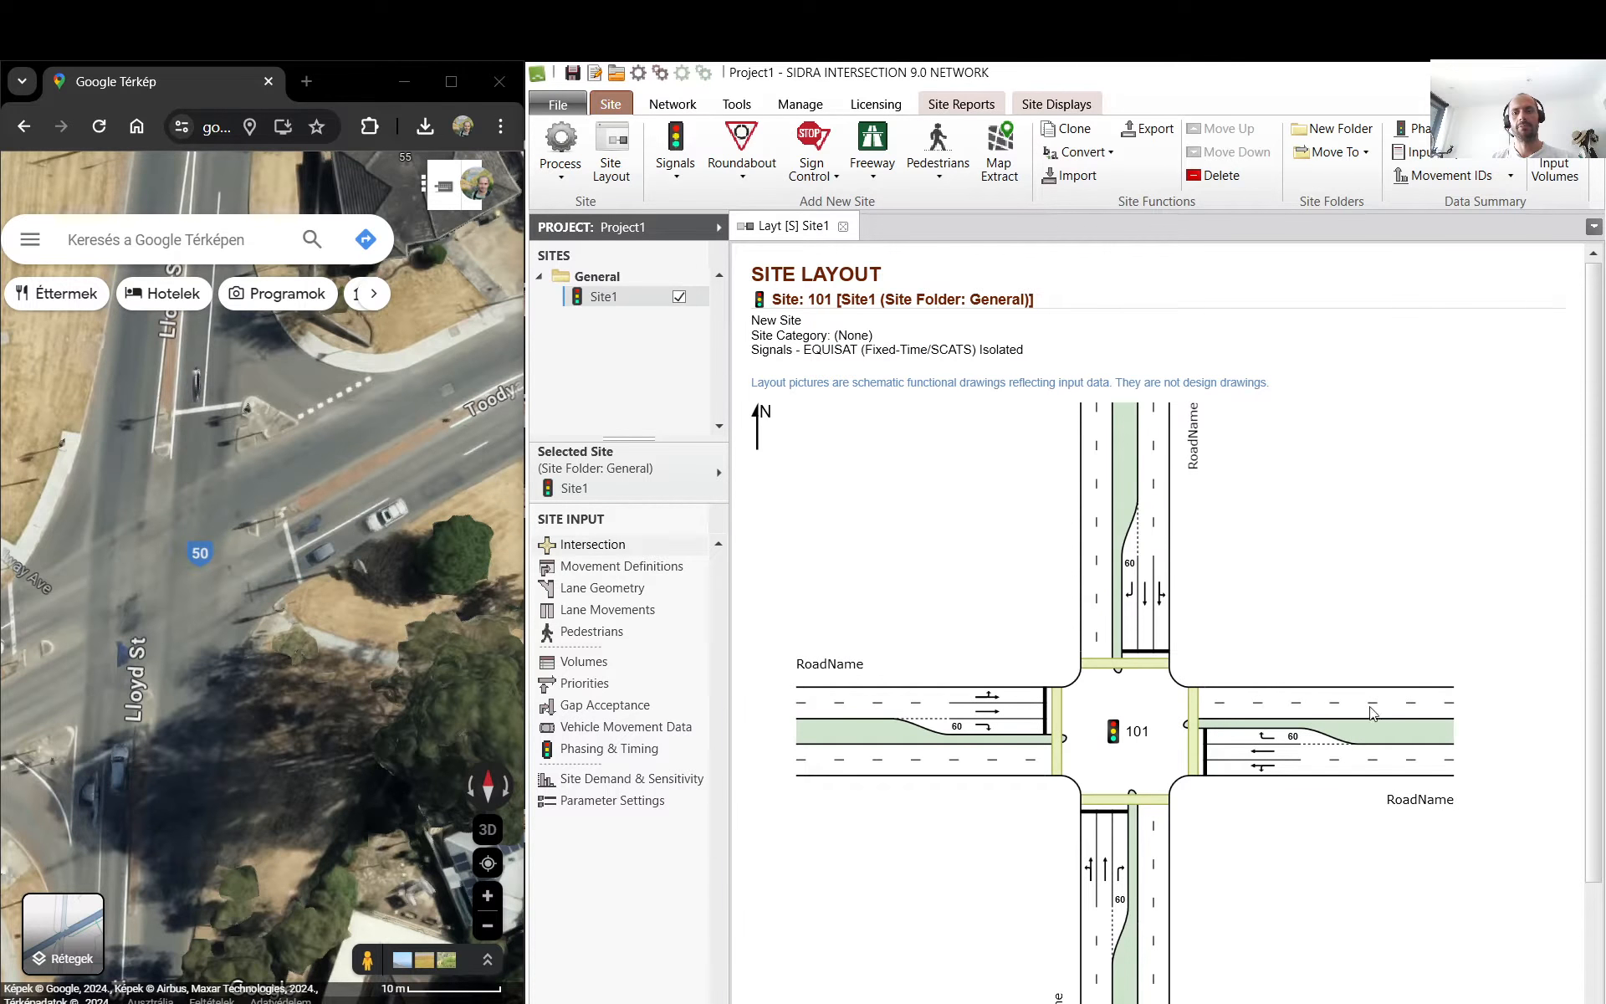
scroll(1102, 643, down, 2)
scroll(1103, 643, up, 3)
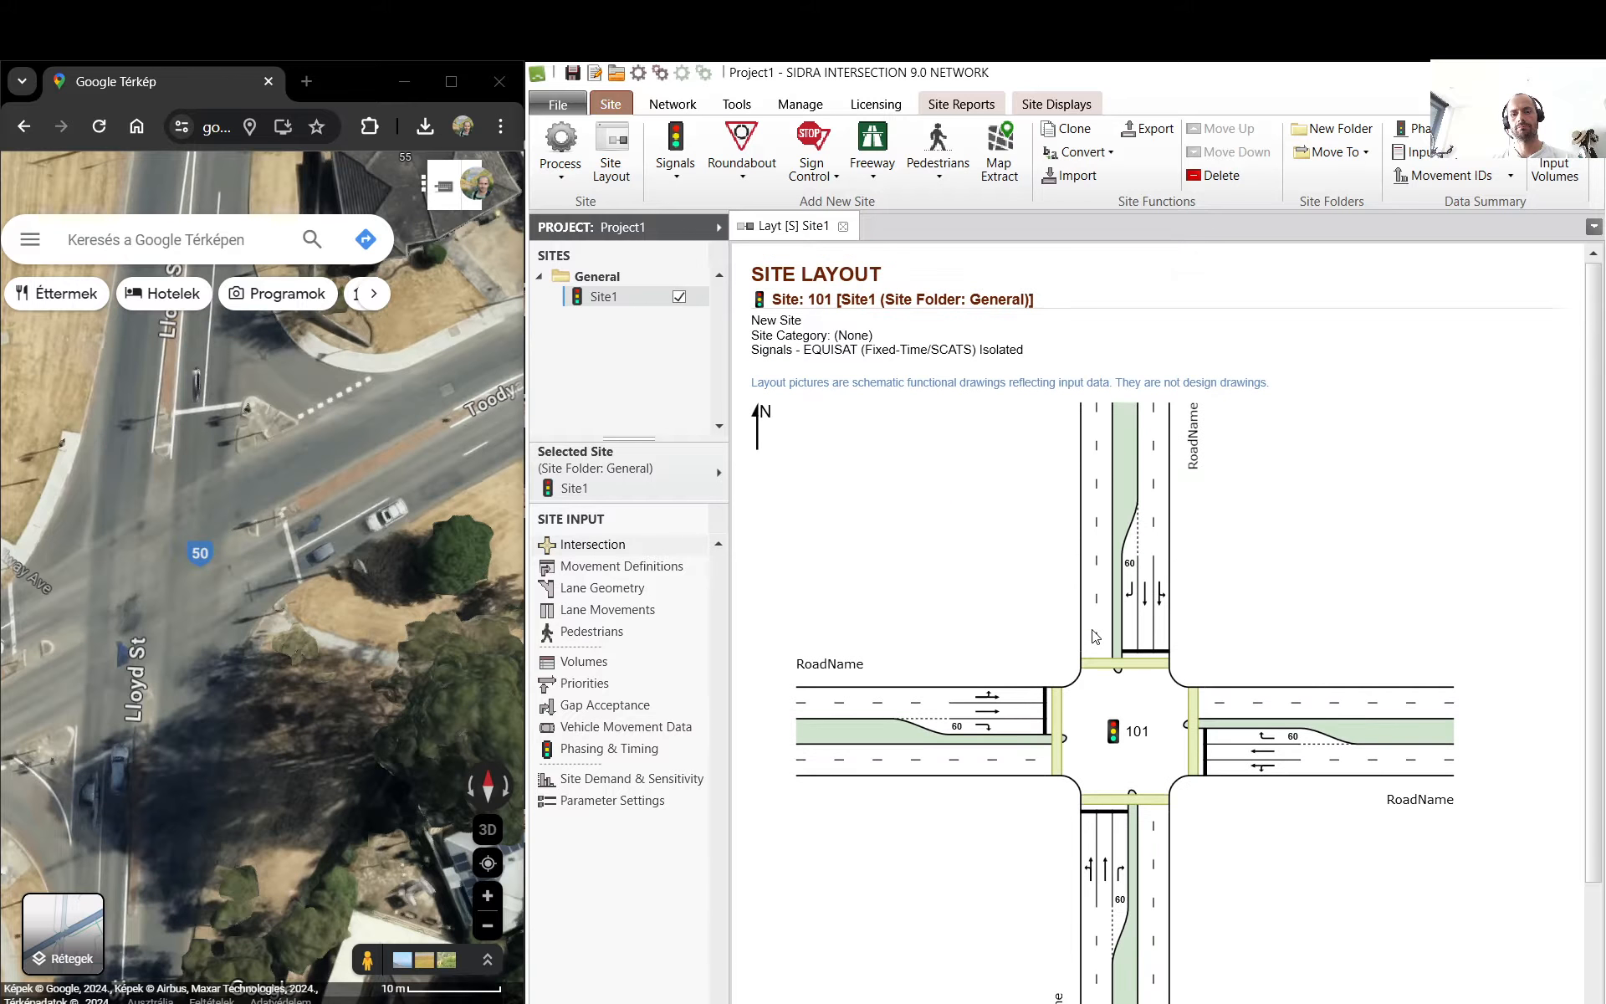
- Open the Intersection input of Site1 beside the map and inspect the diagonal legs in the approach editor
double_click(601, 547)
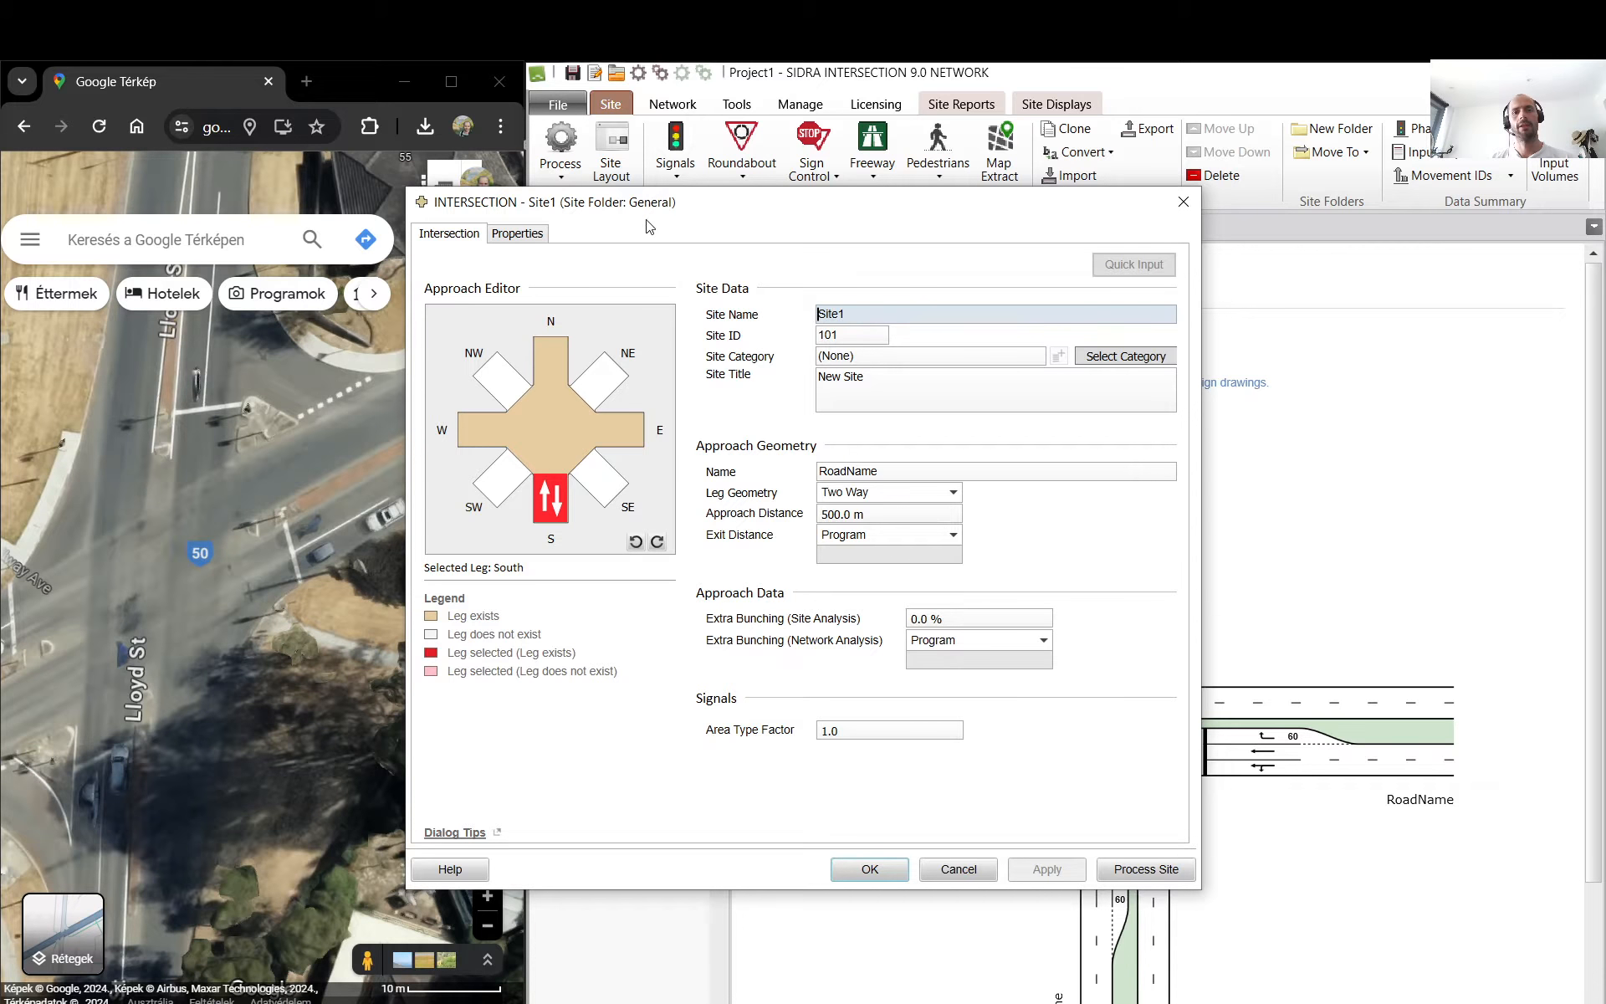
drag(665, 219, 959, 225)
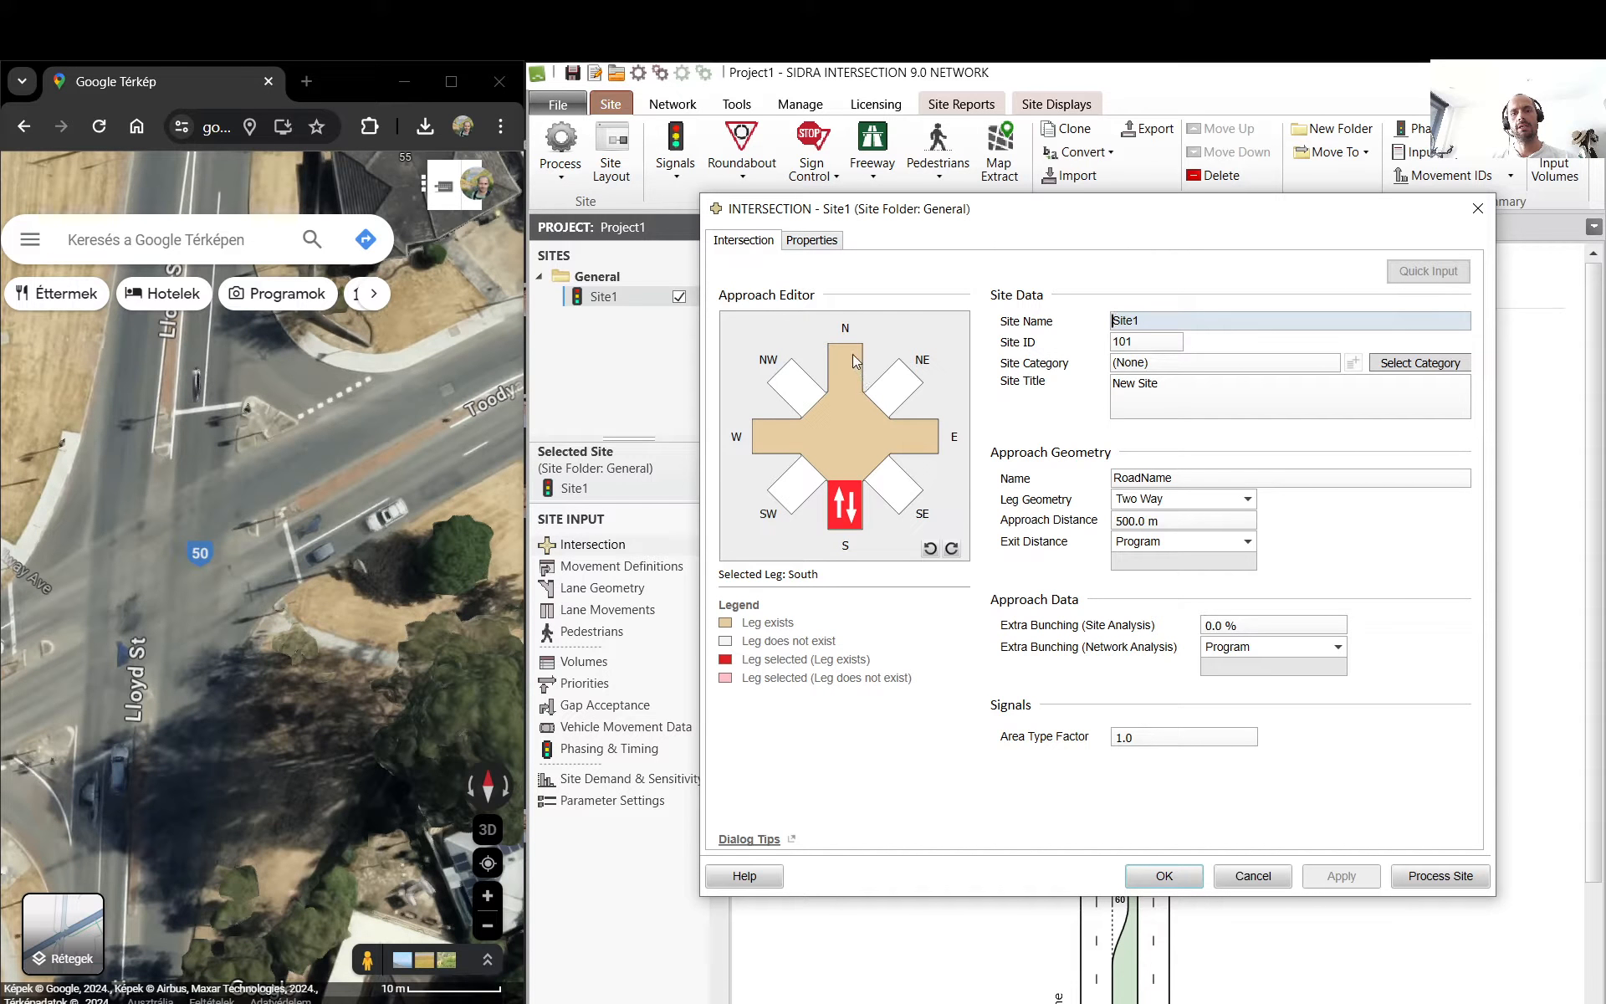
click(801, 493)
click(894, 487)
click(888, 389)
click(790, 394)
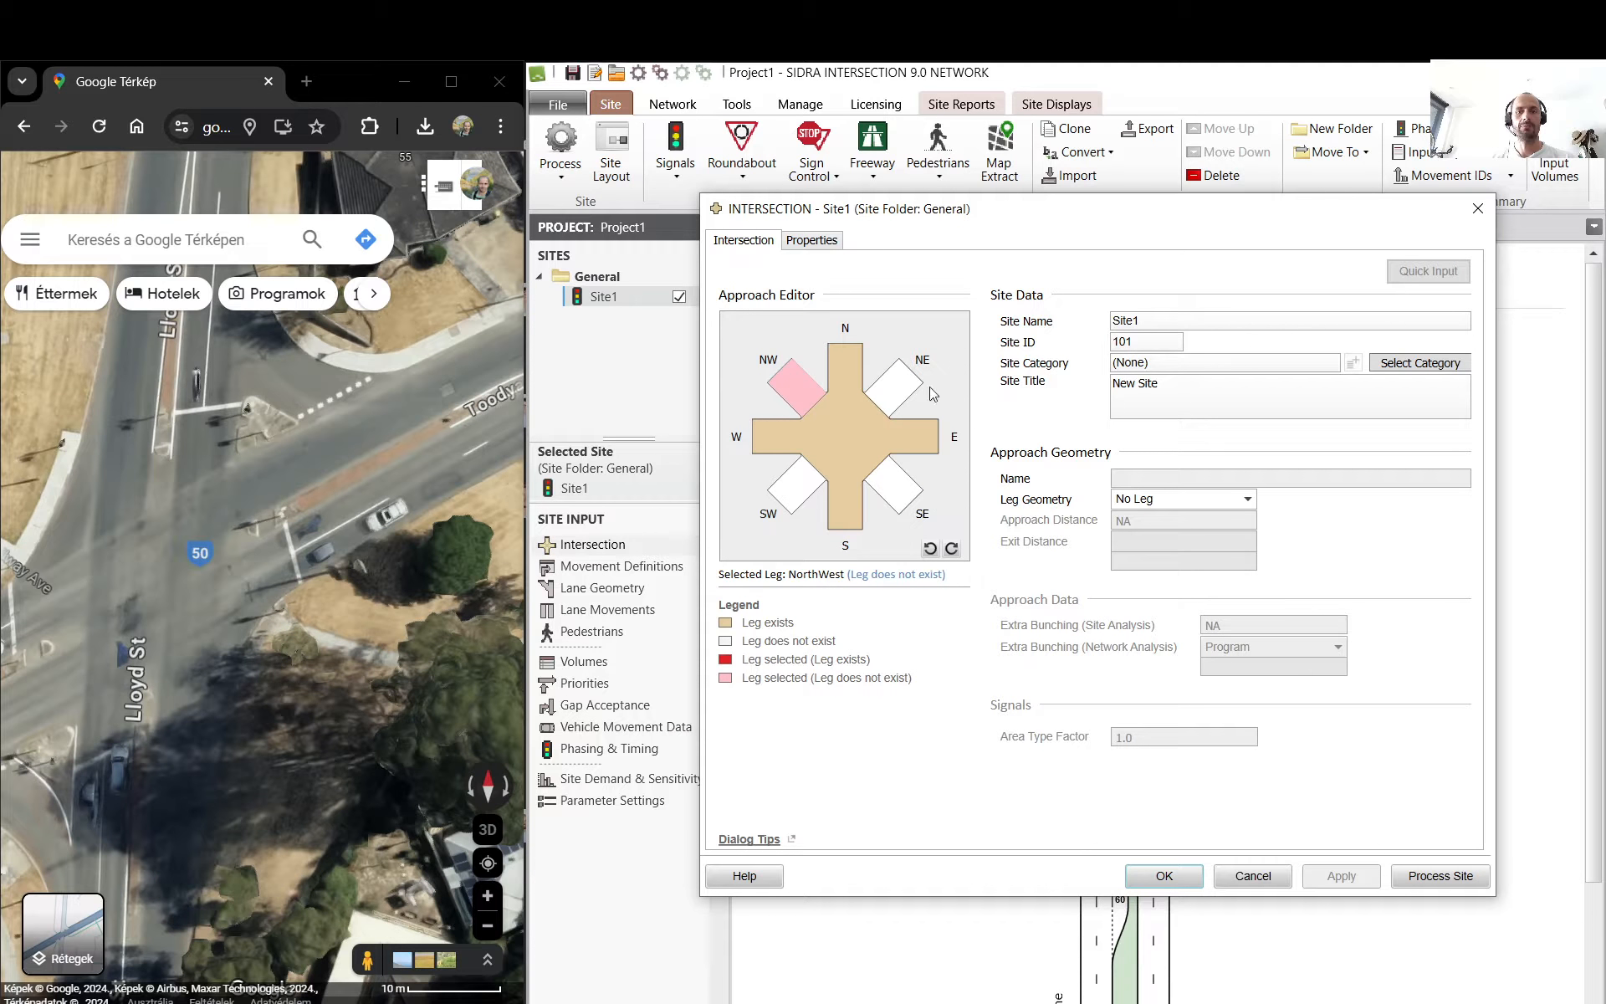
click(889, 405)
click(900, 481)
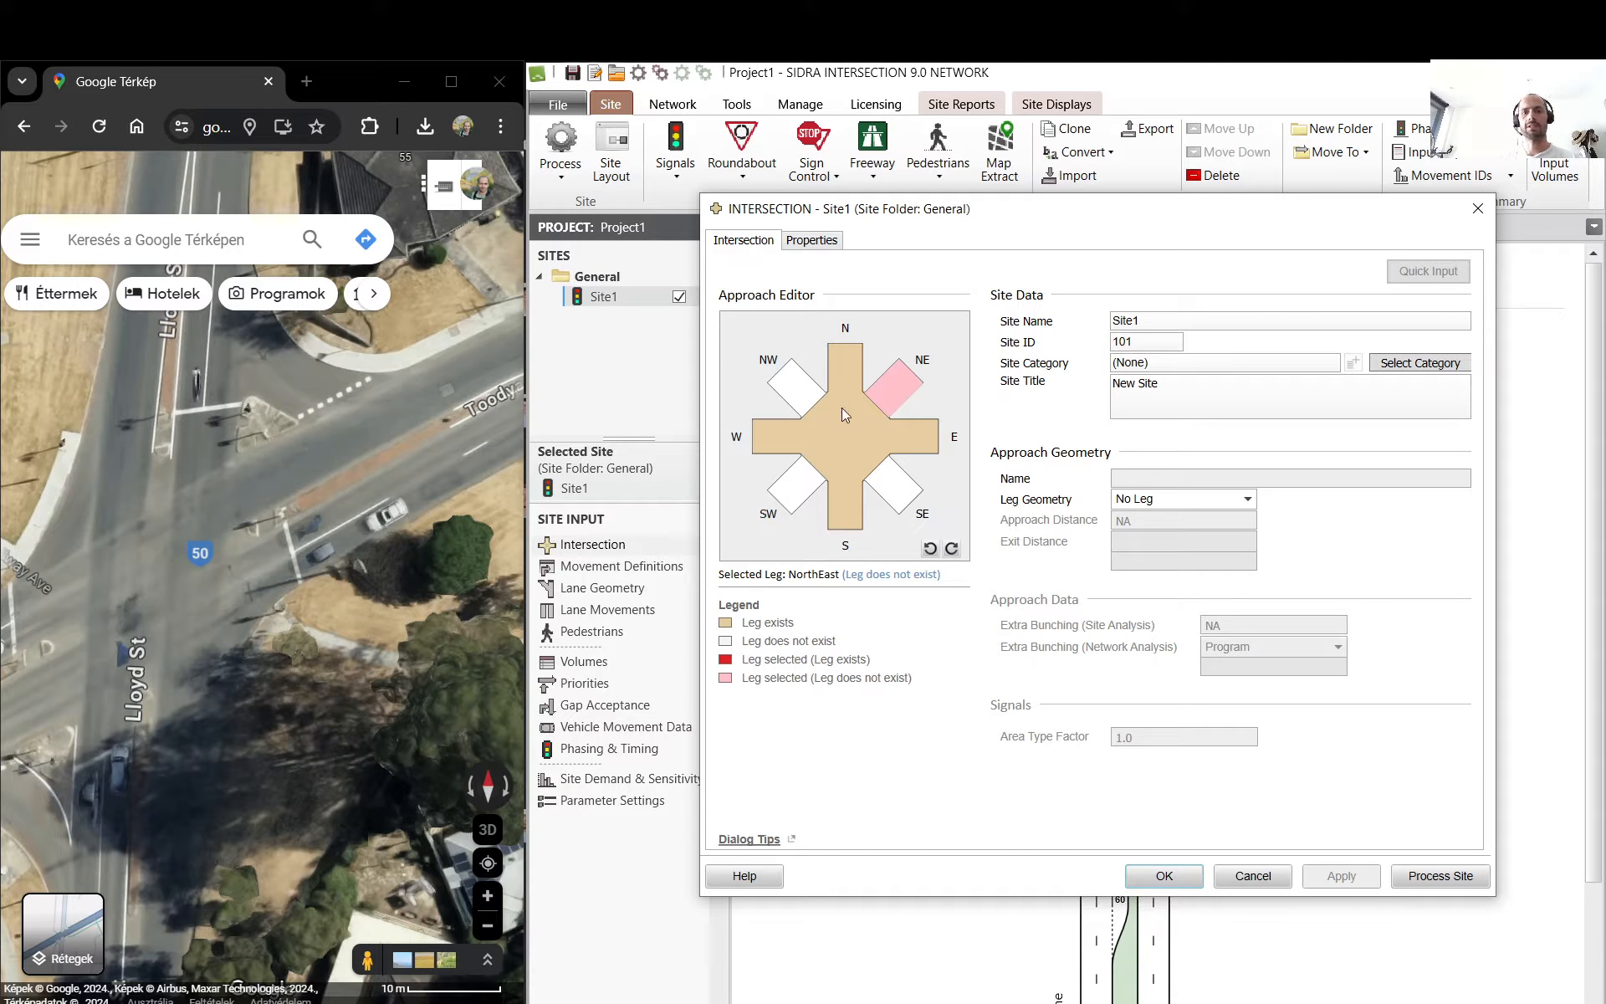
- Compare the east, west, northeast and southwest legs with the alignment of Toodyay Rd on the map
click(910, 447)
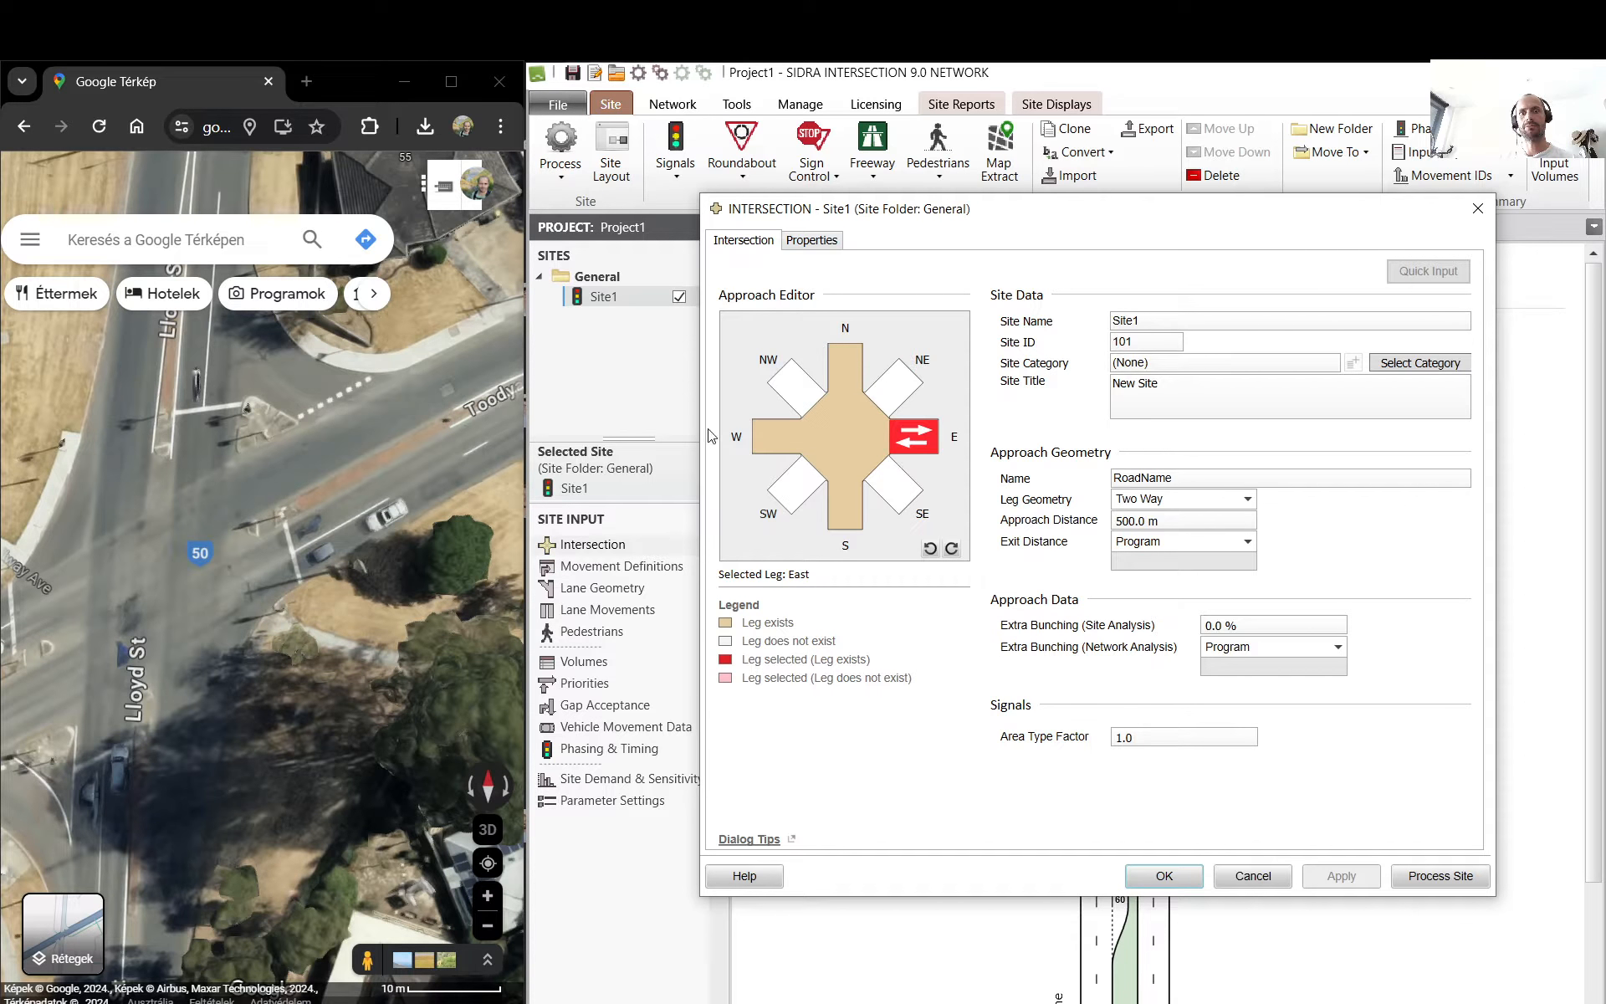
click(766, 449)
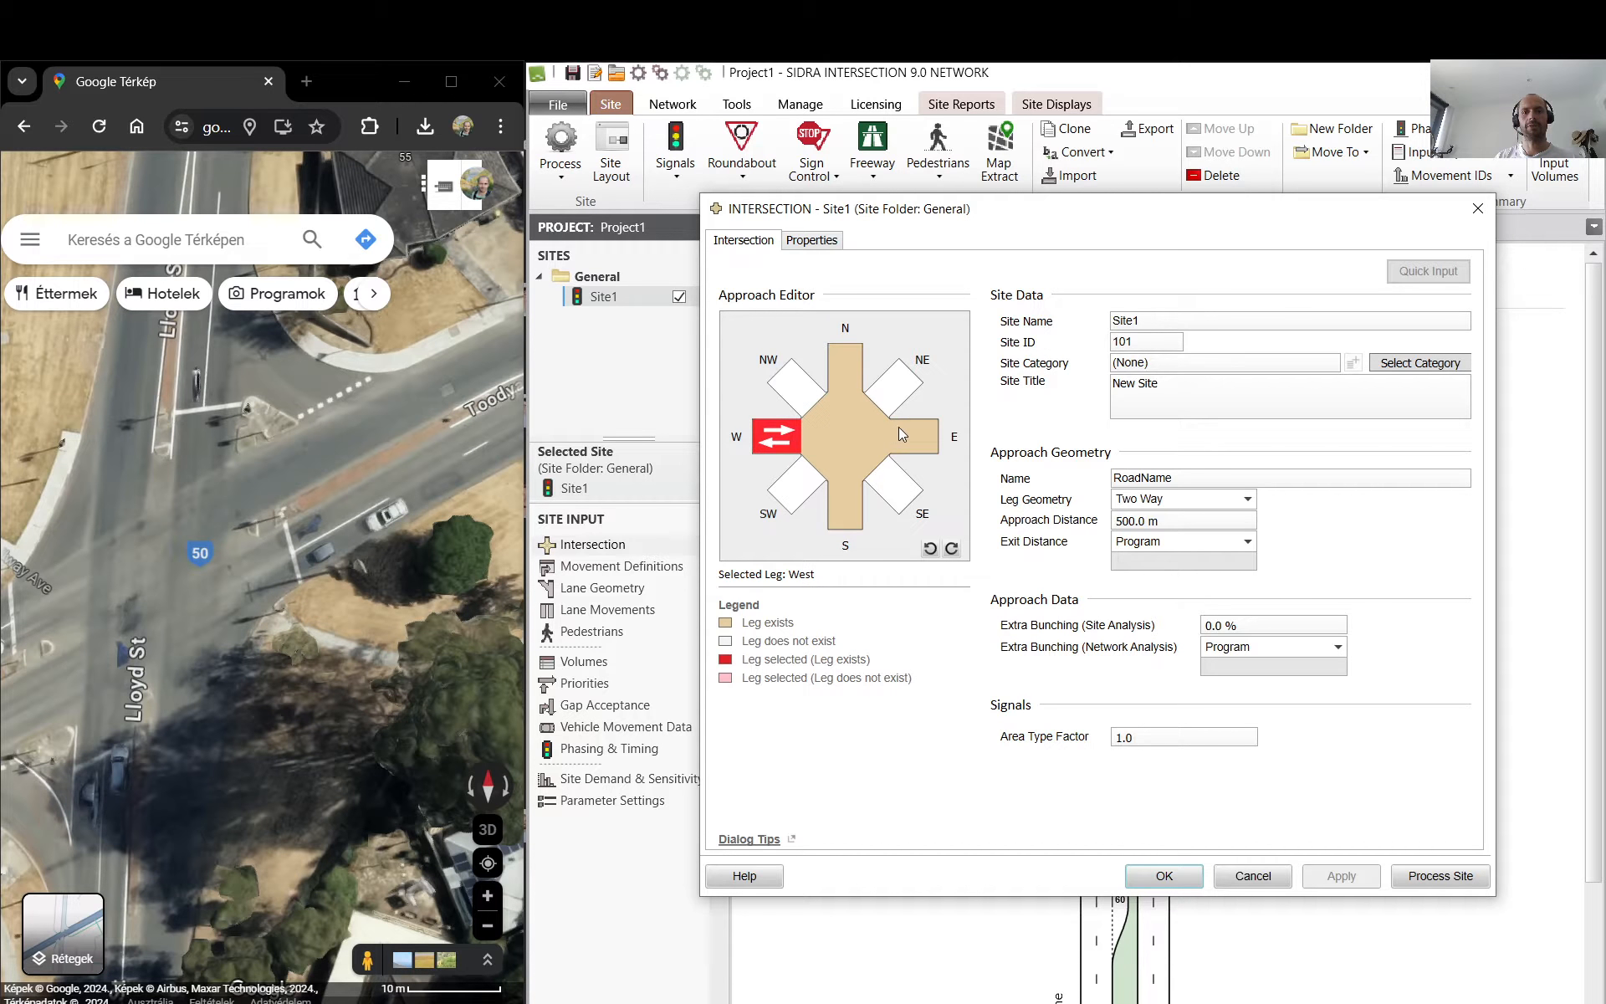
click(918, 433)
click(900, 383)
click(783, 493)
drag(195, 587, 258, 552)
scroll(259, 552, down, 1)
scroll(259, 550, down, 2)
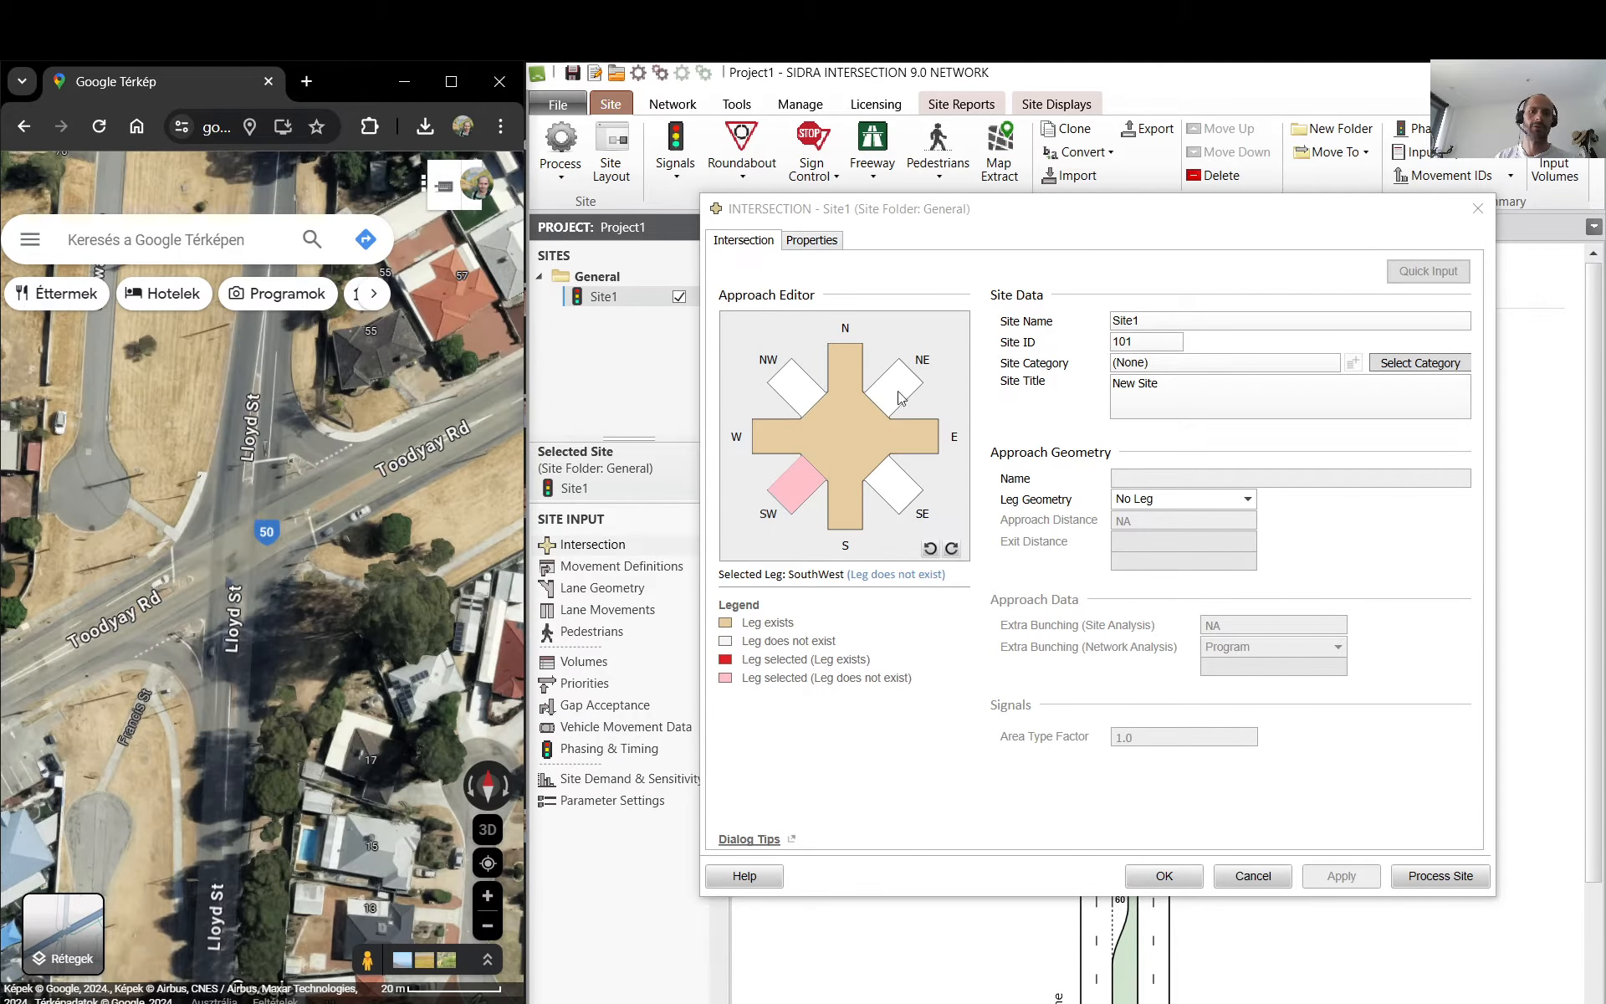
- Remove the east and west legs by setting their leg geometry to No Leg
click(916, 437)
click(1171, 499)
click(1151, 577)
click(776, 437)
click(1153, 500)
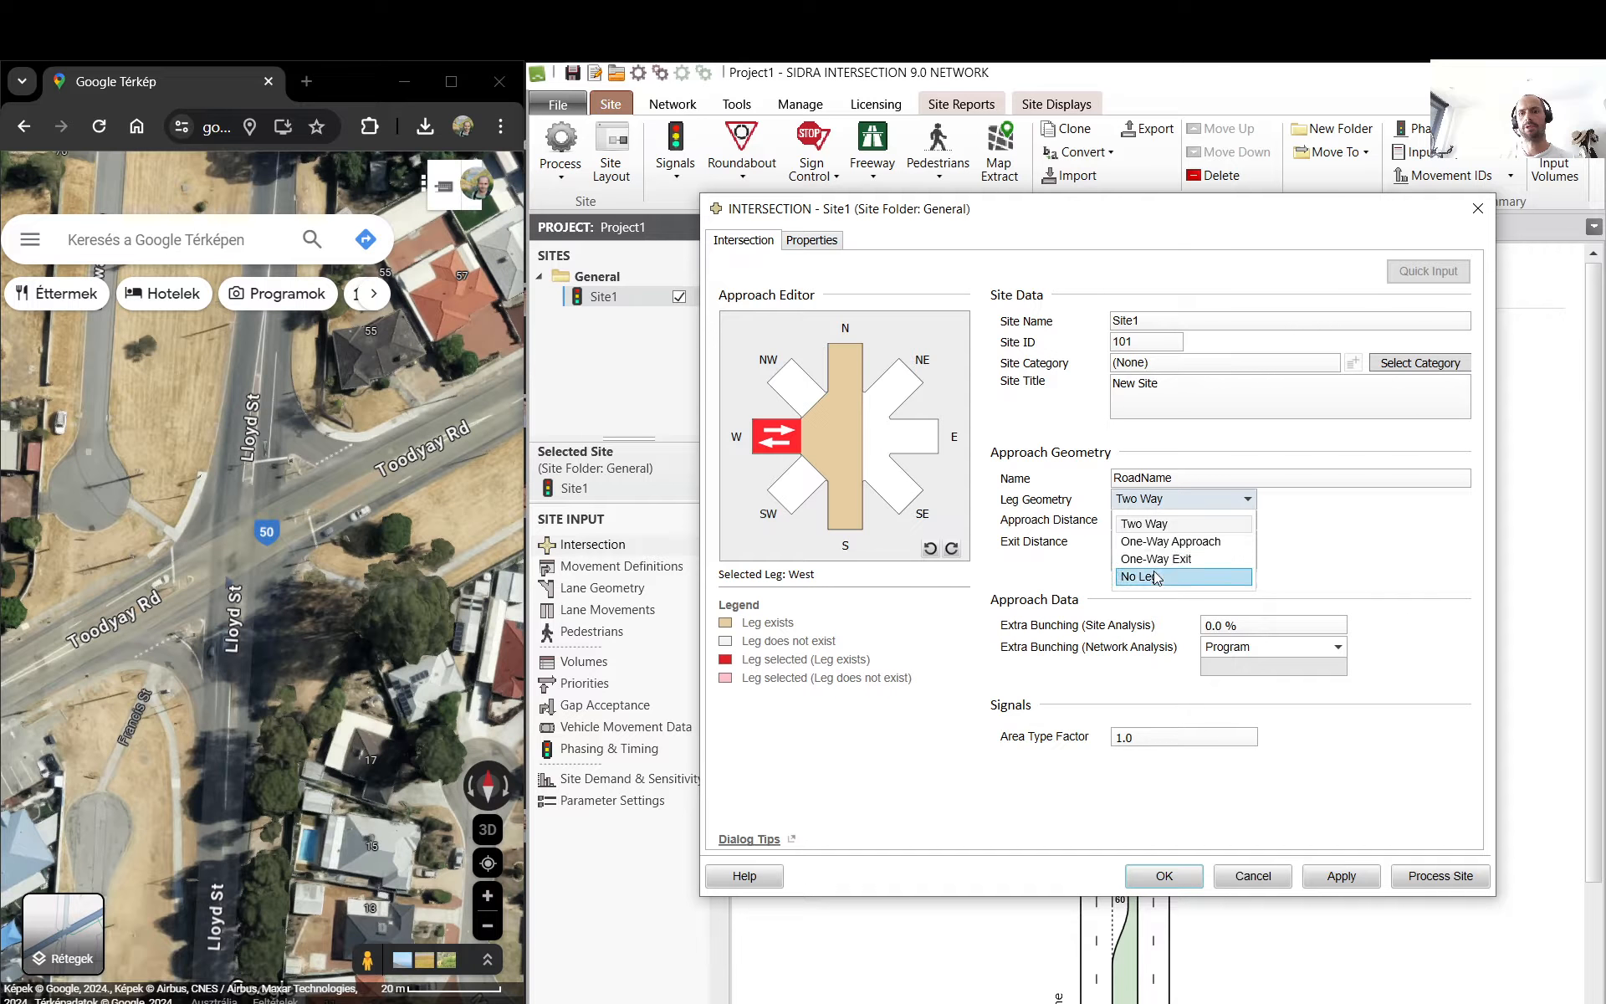
click(1149, 578)
- Create the northeast and southwest legs by setting their leg geometry to Two Way
click(893, 389)
click(1188, 499)
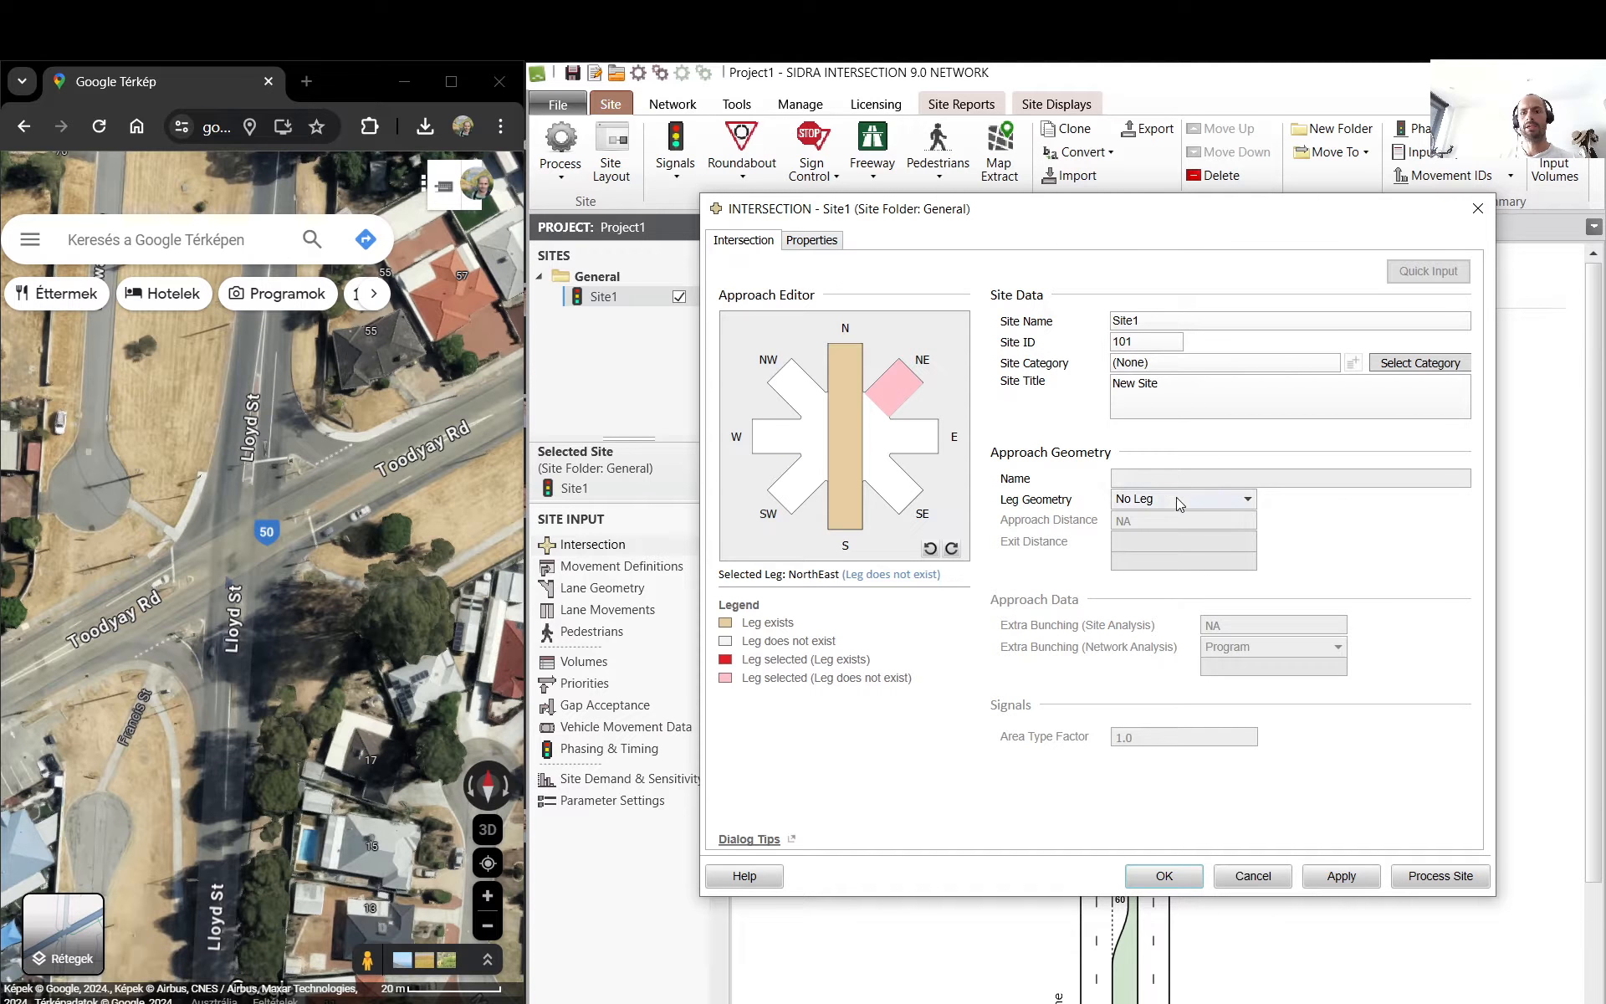
click(1157, 525)
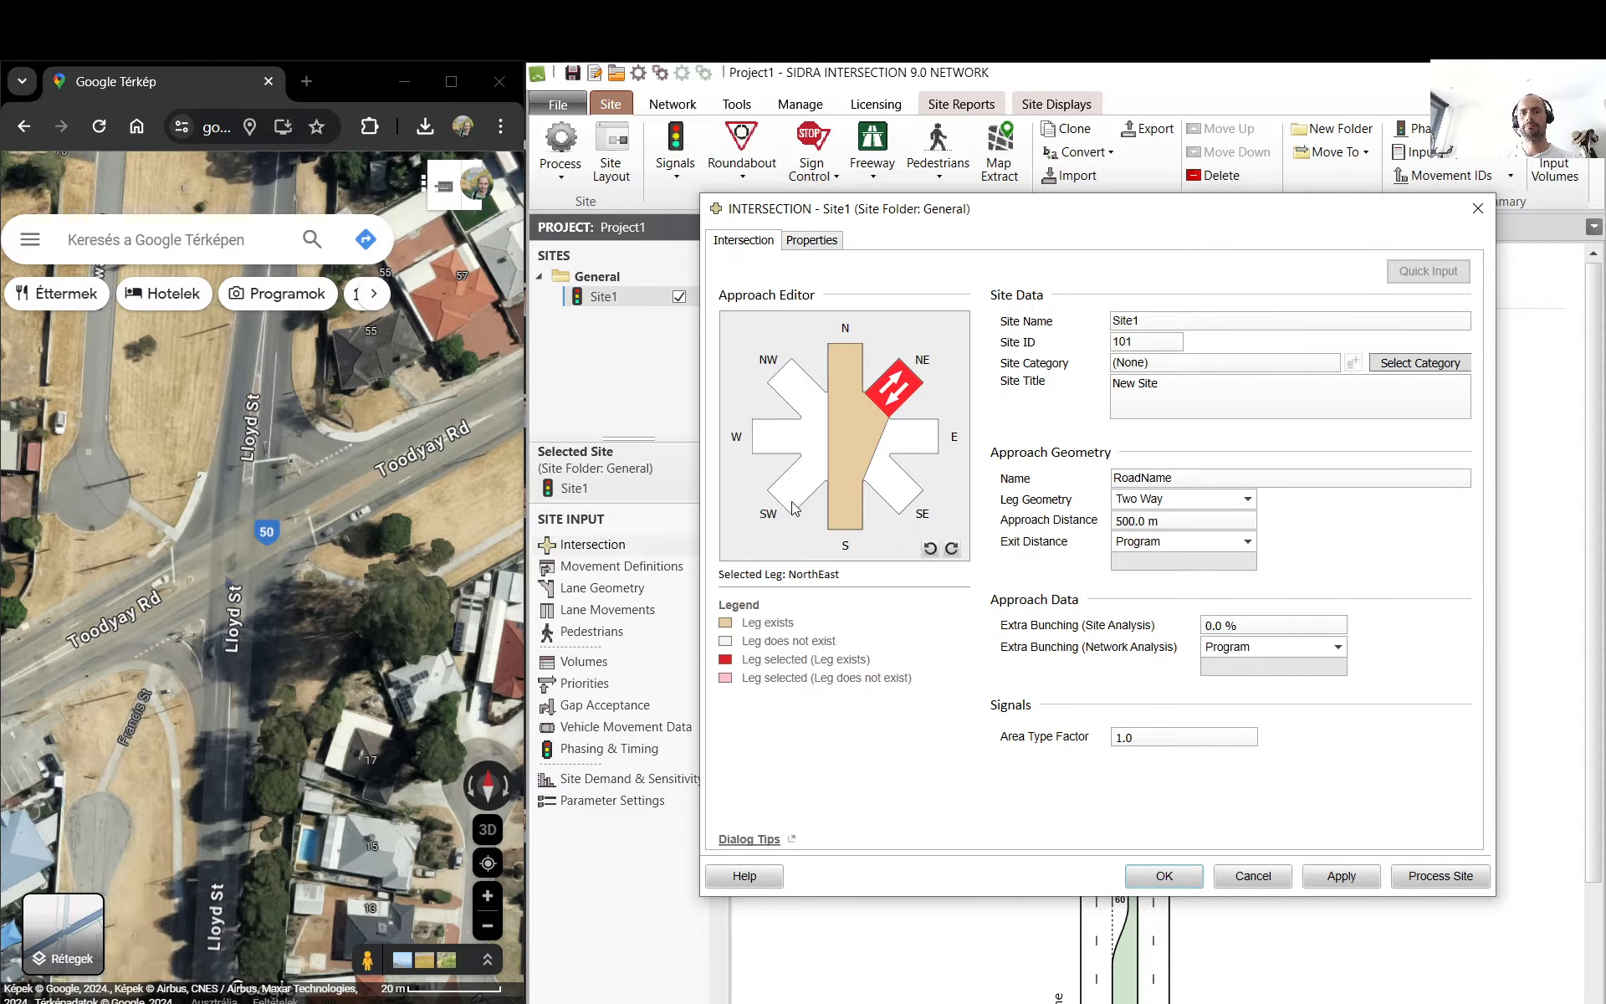
click(795, 504)
click(1188, 500)
click(1176, 524)
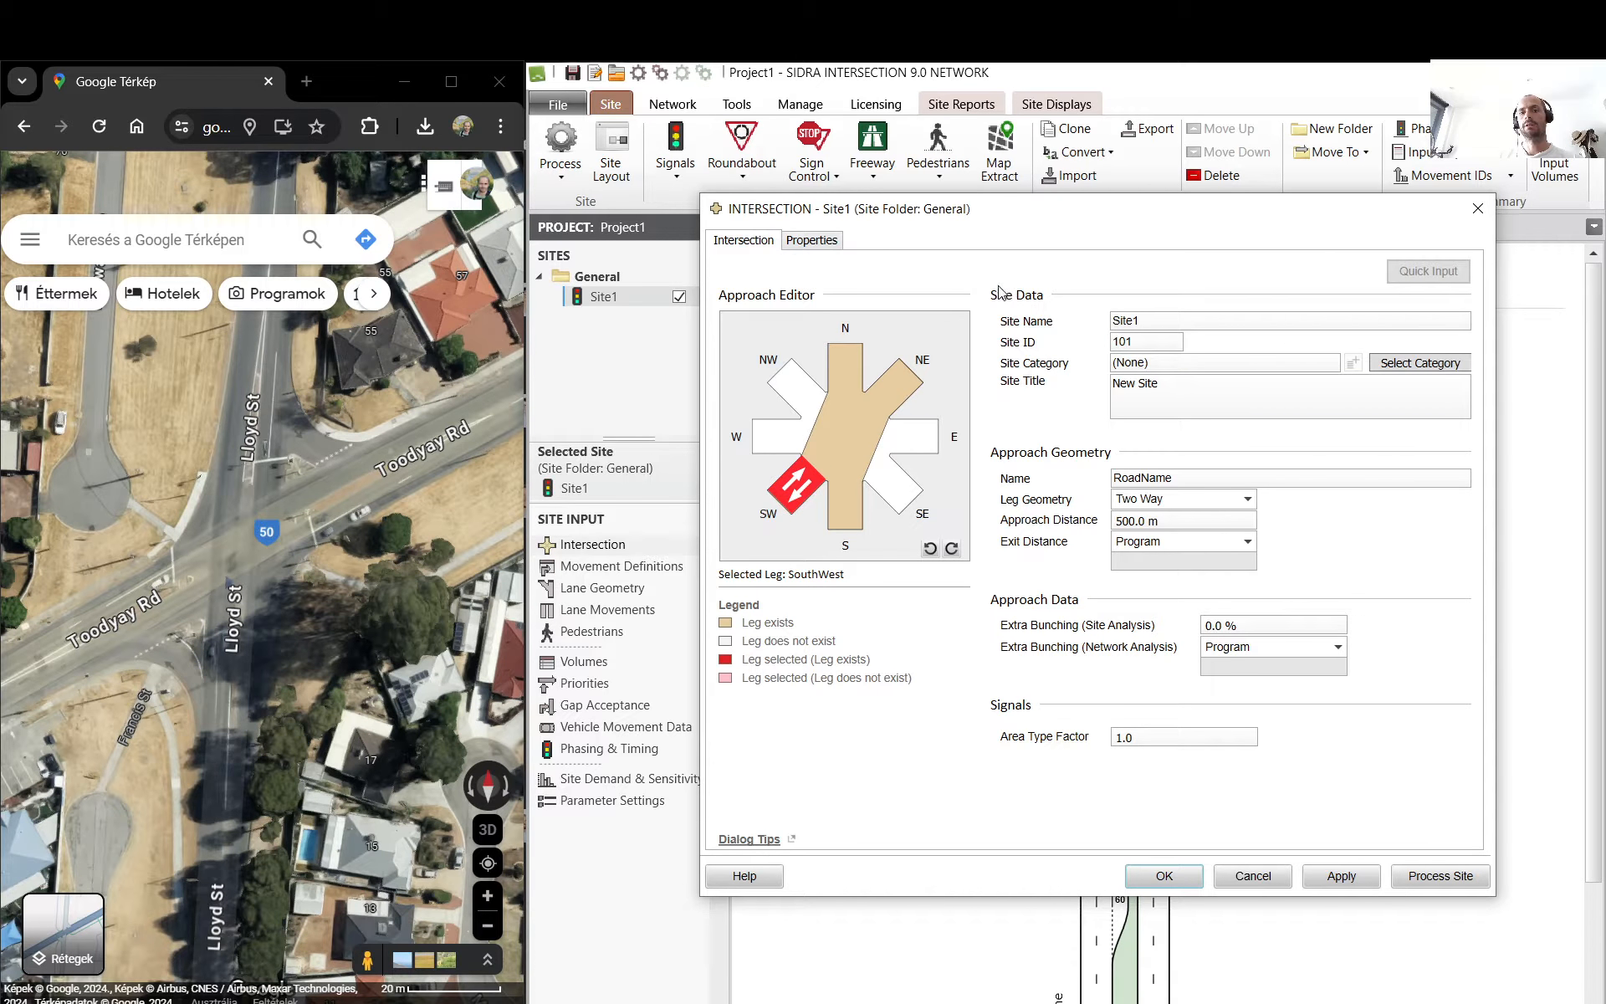
- Change the site name to "Site no1"
double_click(1140, 323)
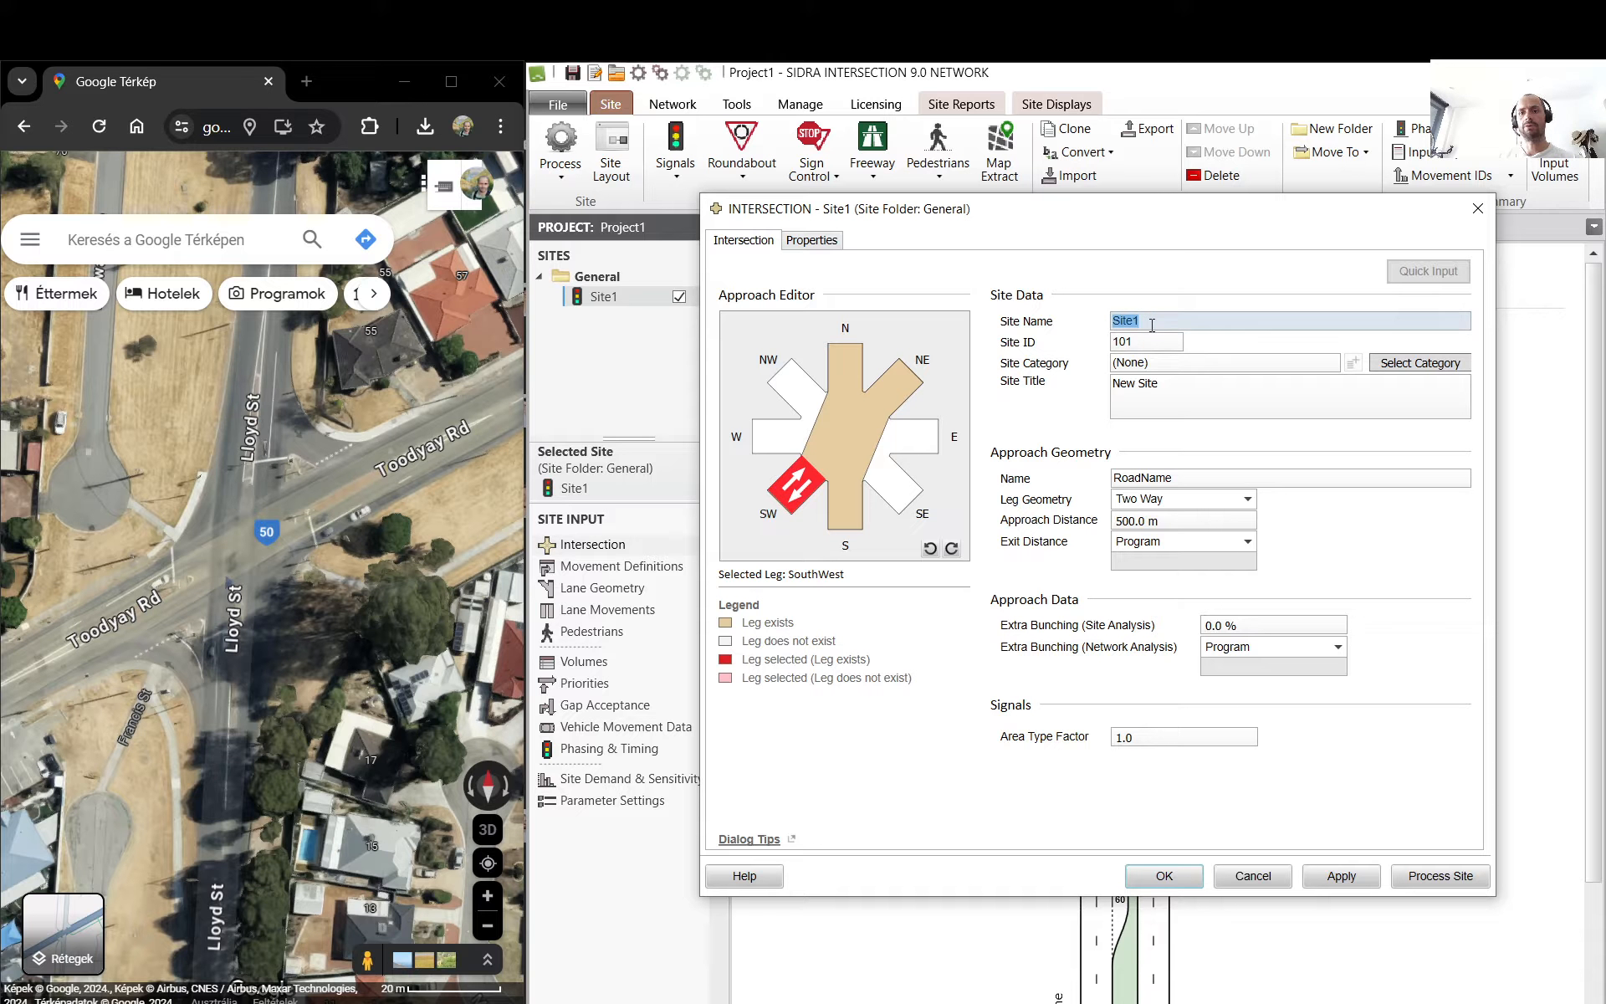
text(S)
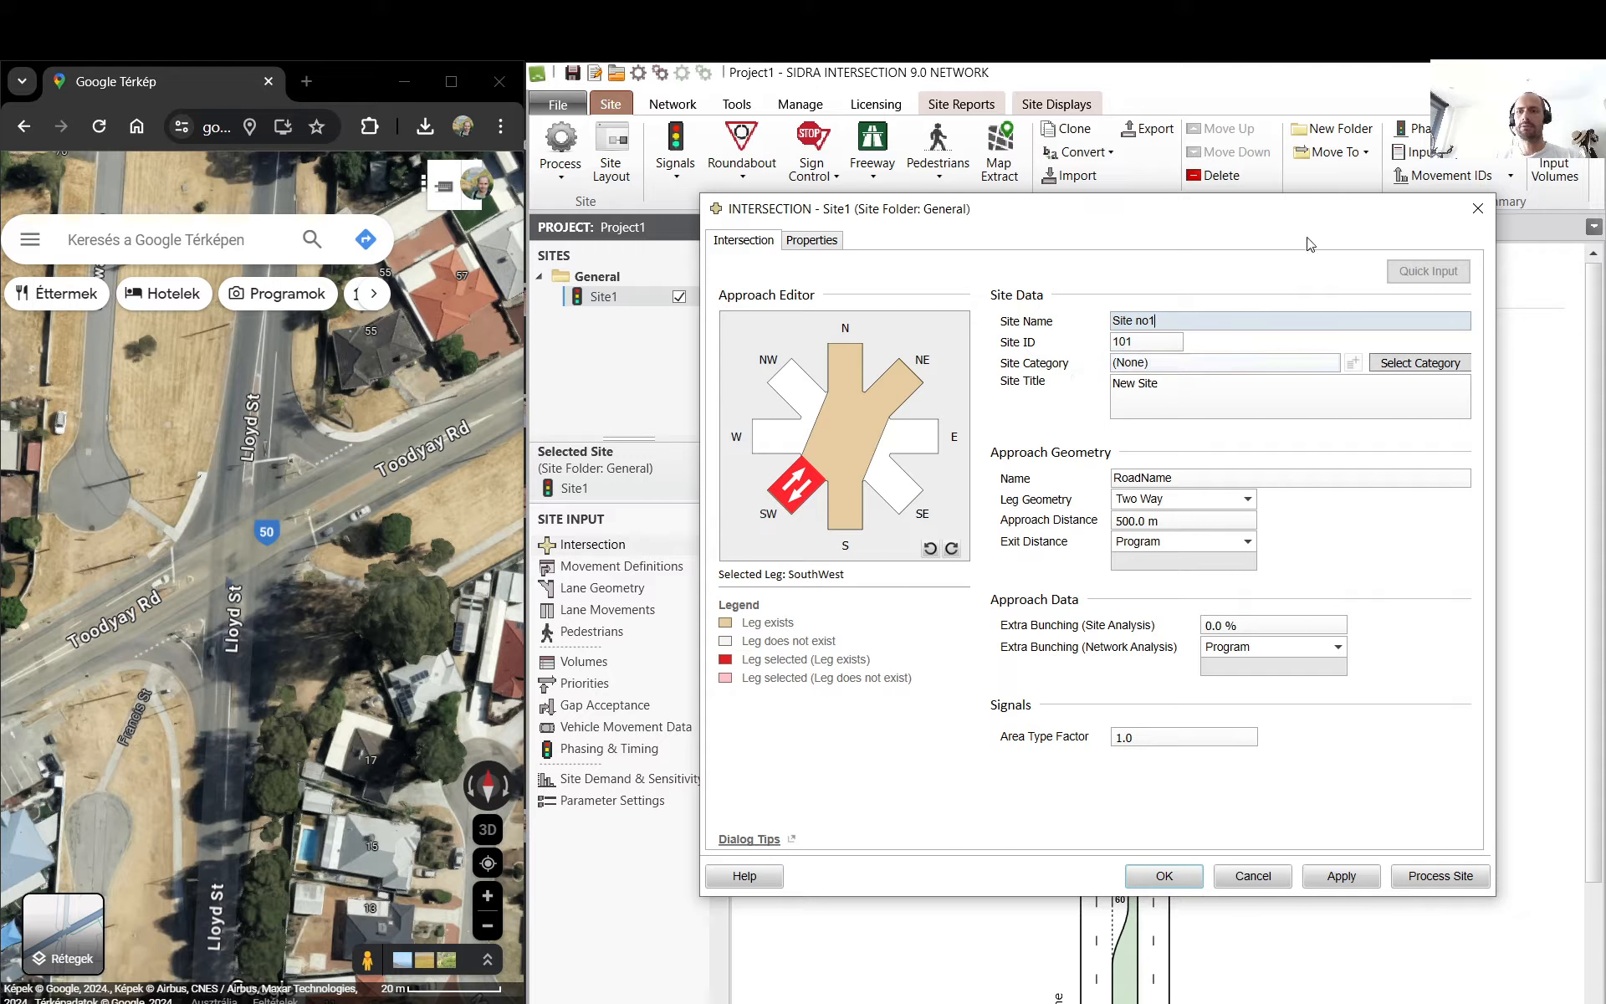
- Set the site category to Existing Design and the site title to "Lloyd St intersectoin"
click(1433, 361)
click(651, 395)
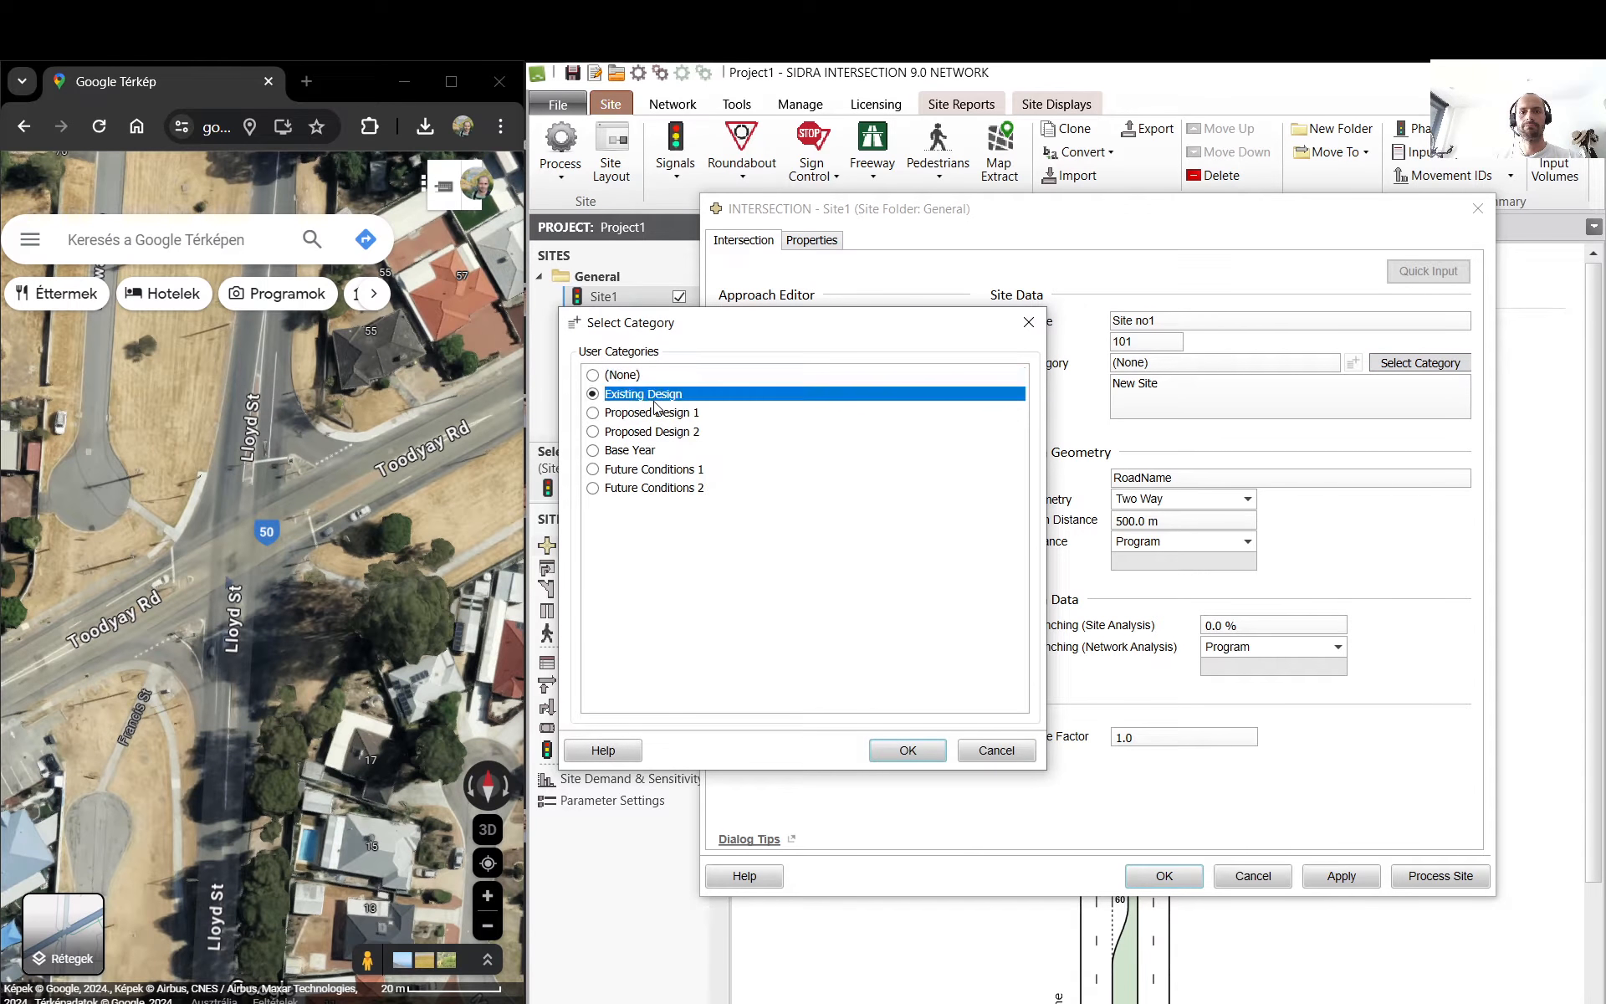
click(915, 755)
drag(1216, 405, 1066, 407)
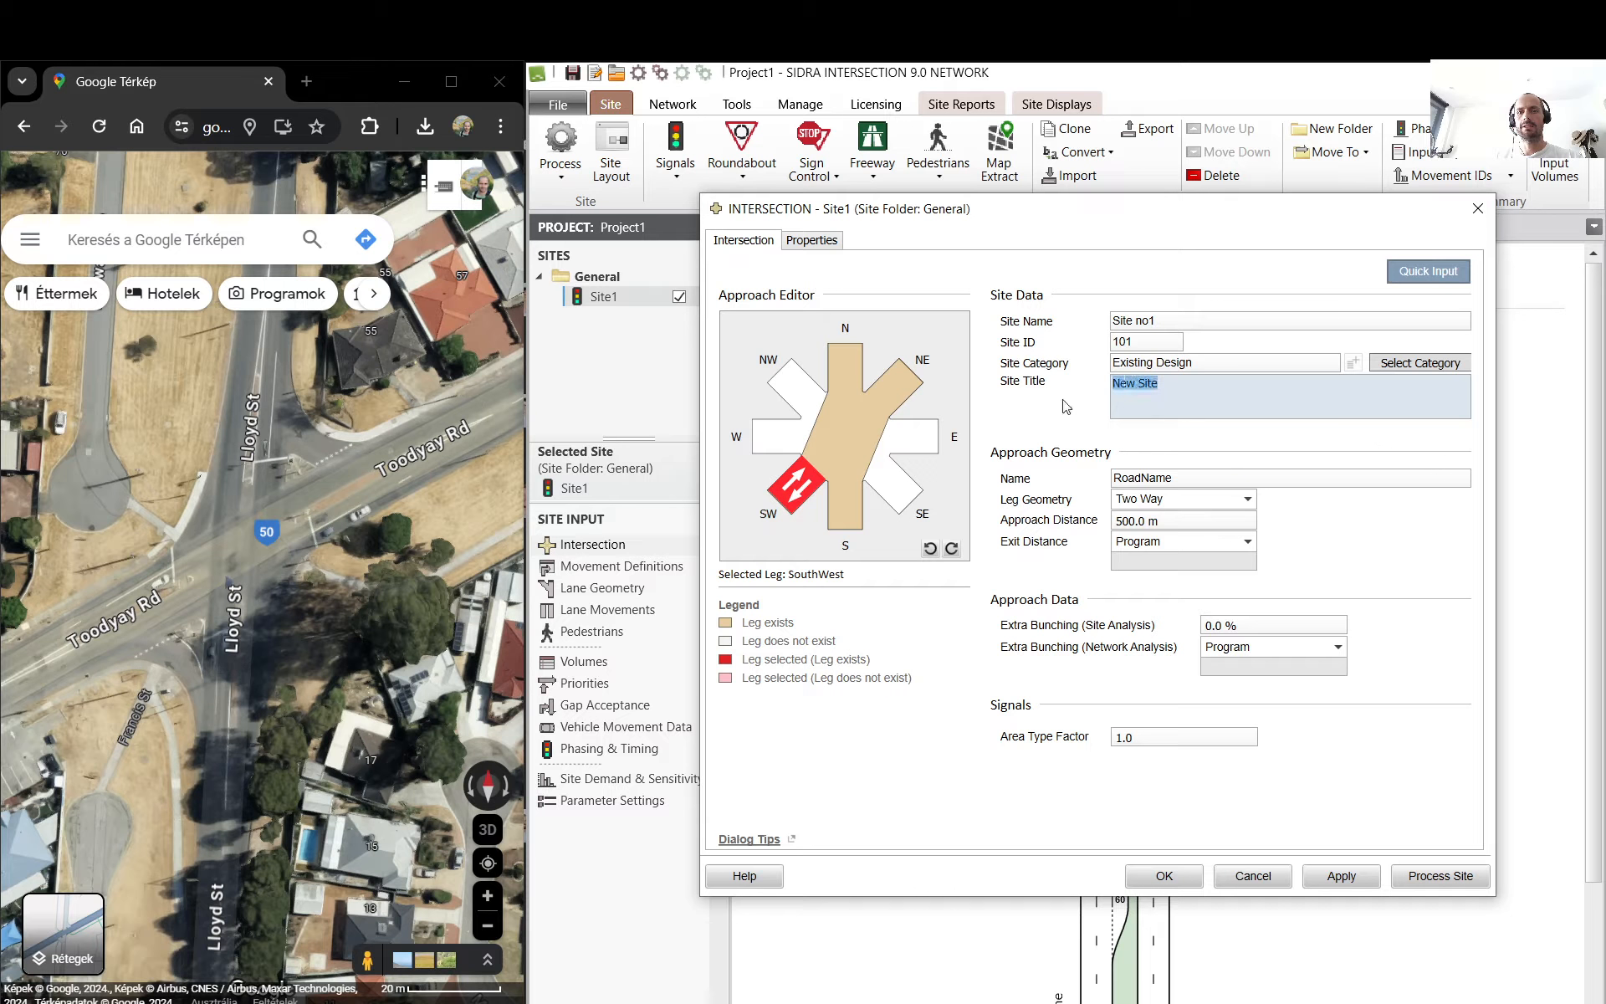
text(Lloyd)
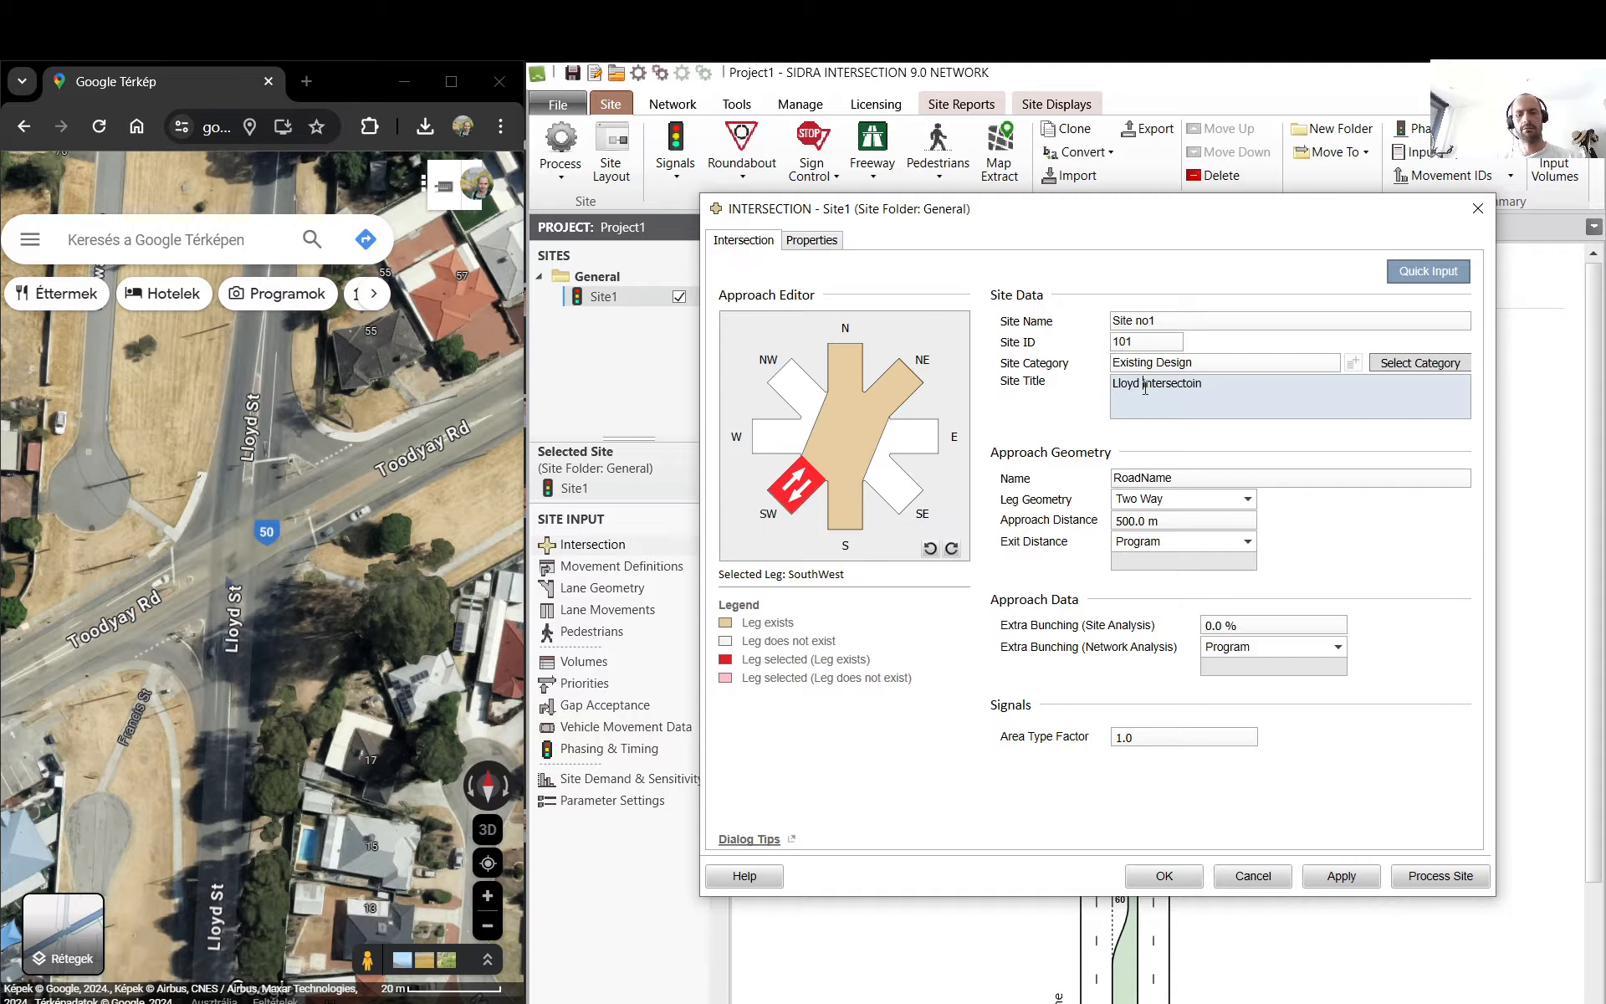
text(St)
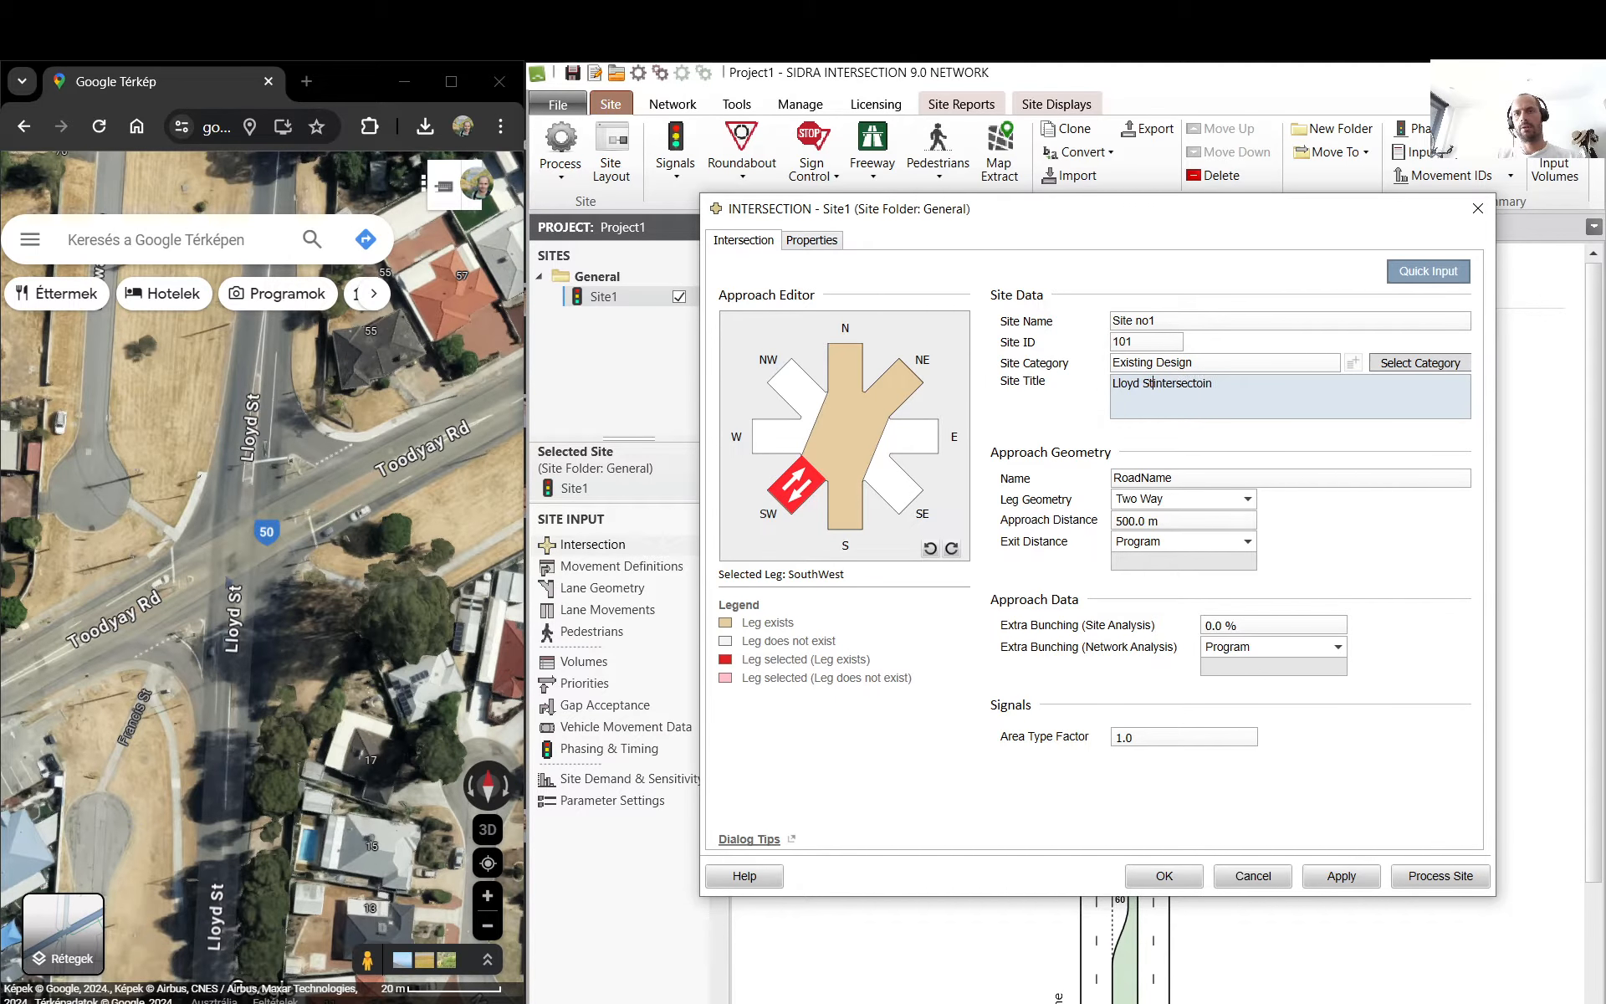
- Name the north leg "Lloyd St N"
click(846, 378)
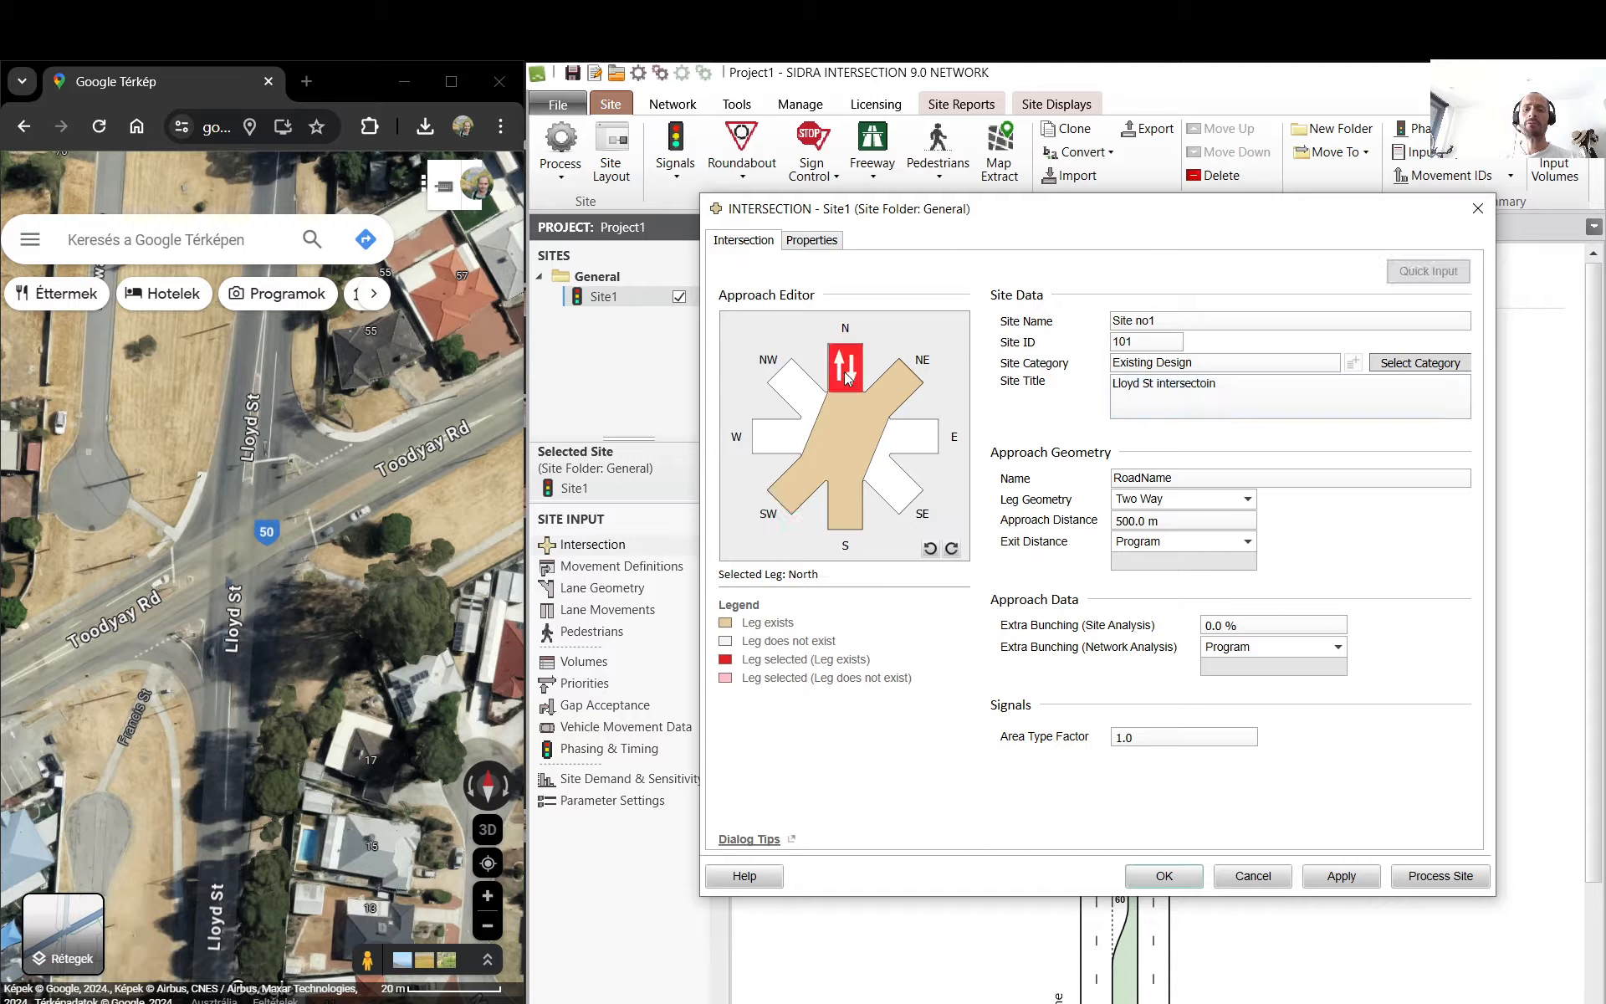
click(902, 383)
click(858, 378)
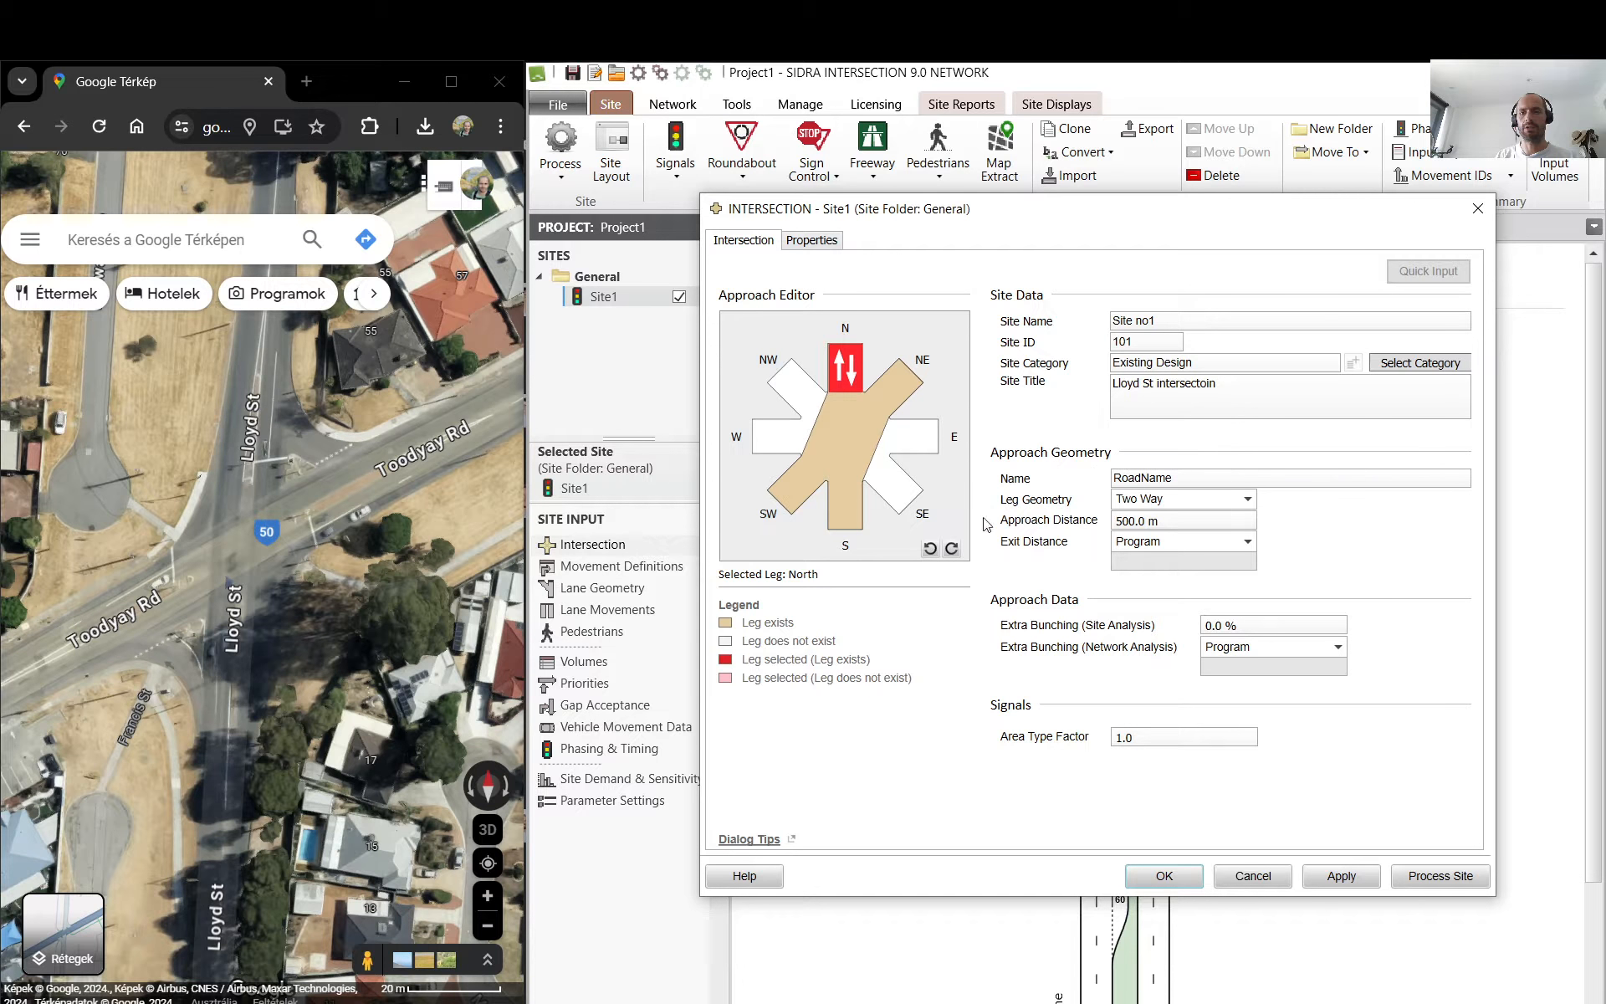
double_click(1141, 476)
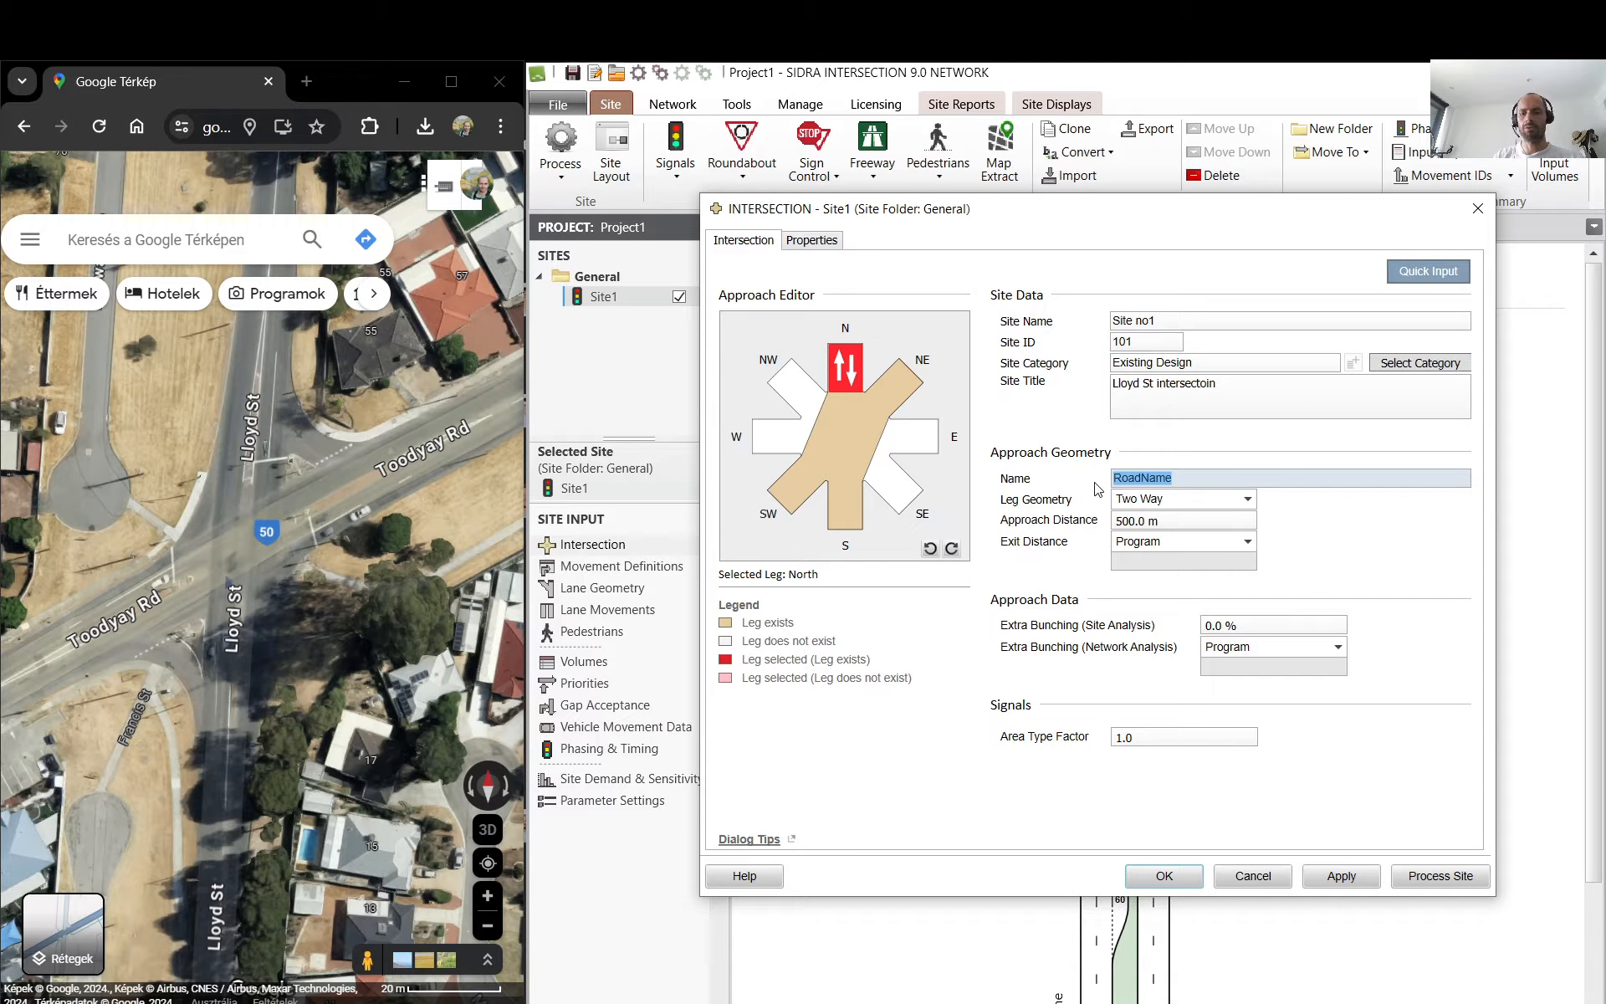
text(Lloyd St N)
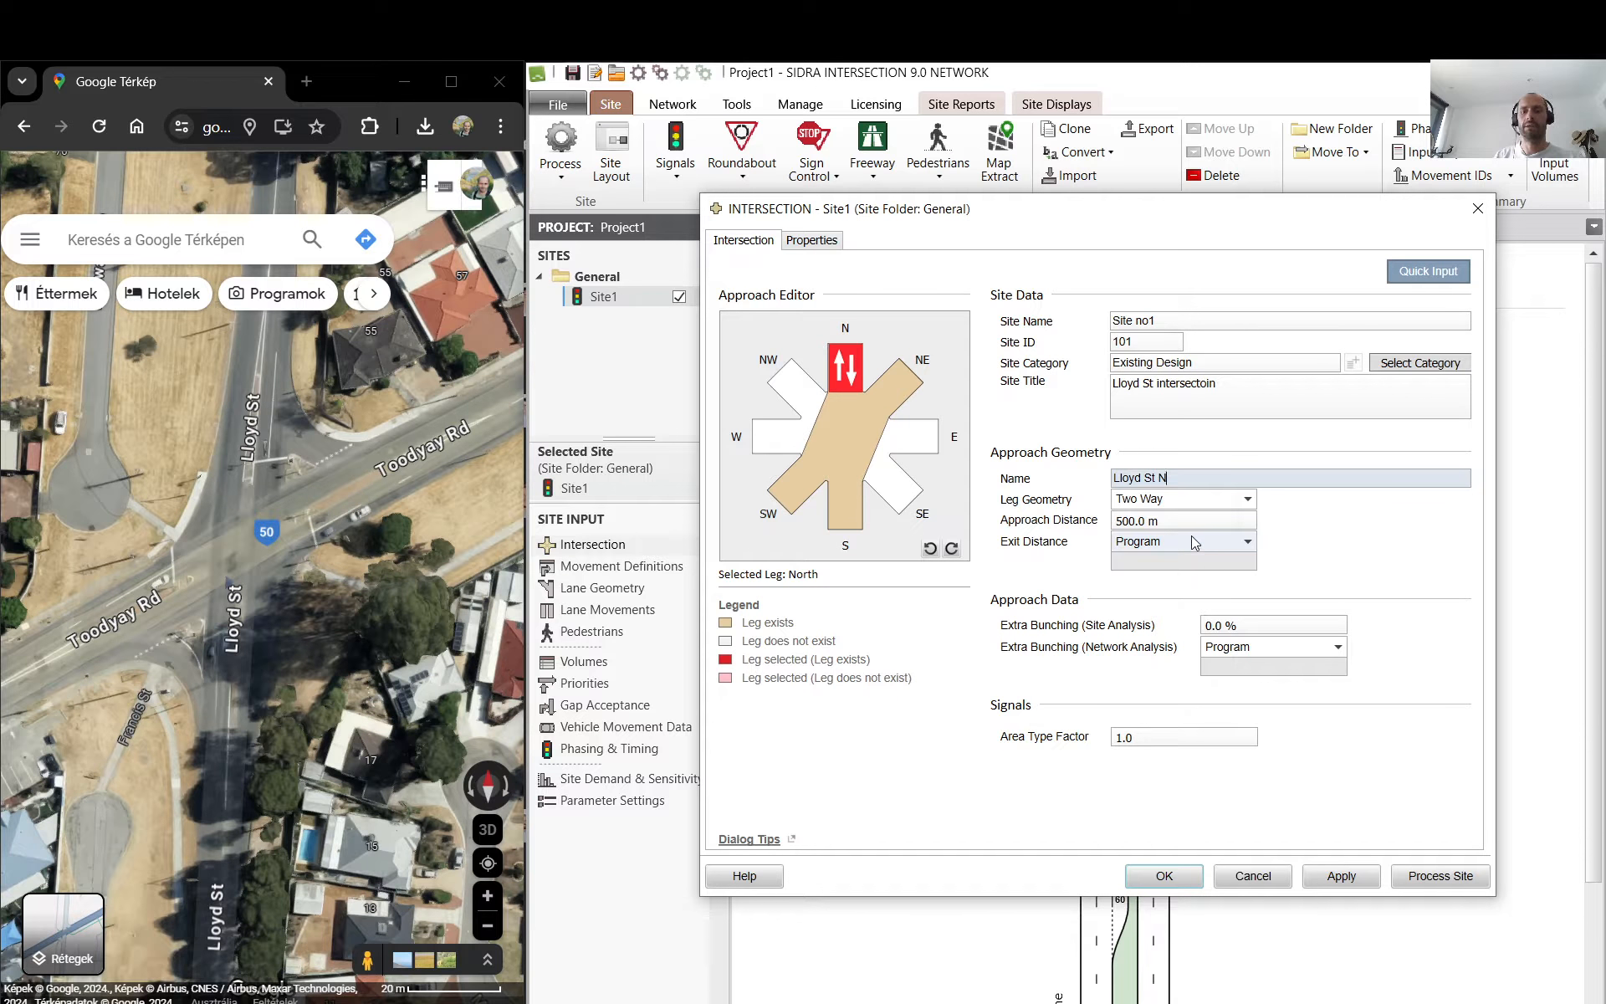
- Measure the distance on the map along Lloyd St from the Toodyay Rd intersection north to Bishop Rd
right_click(275, 463)
click(385, 774)
scroll(284, 738, down, 5)
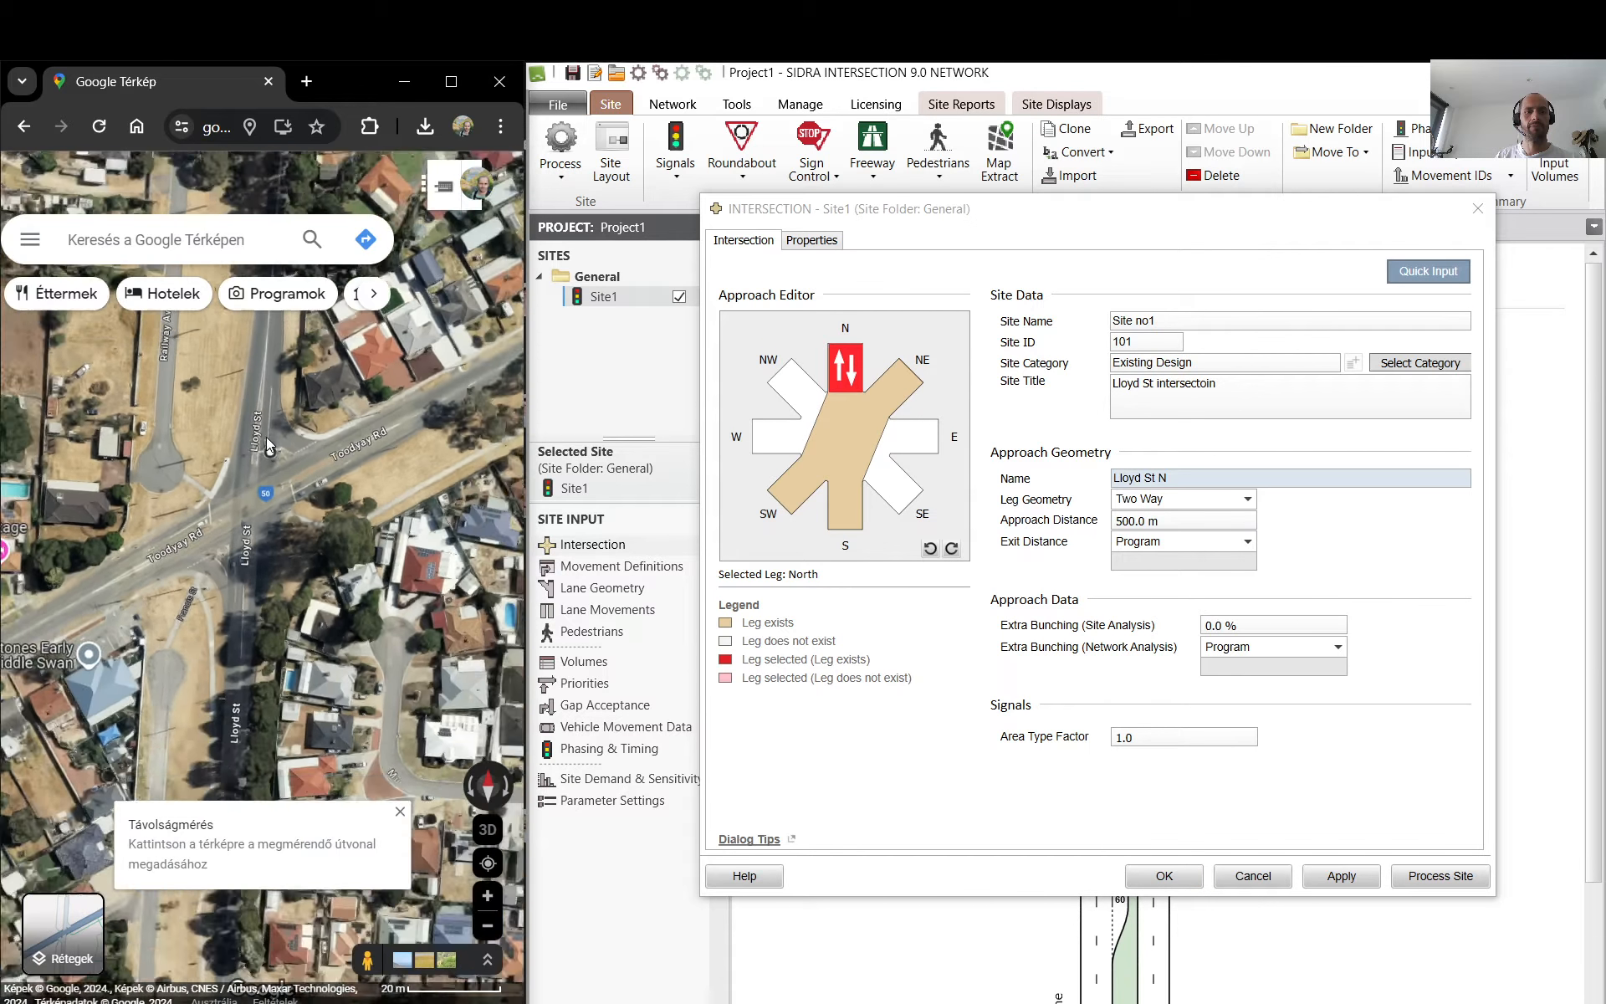
scroll(302, 465, up, 5)
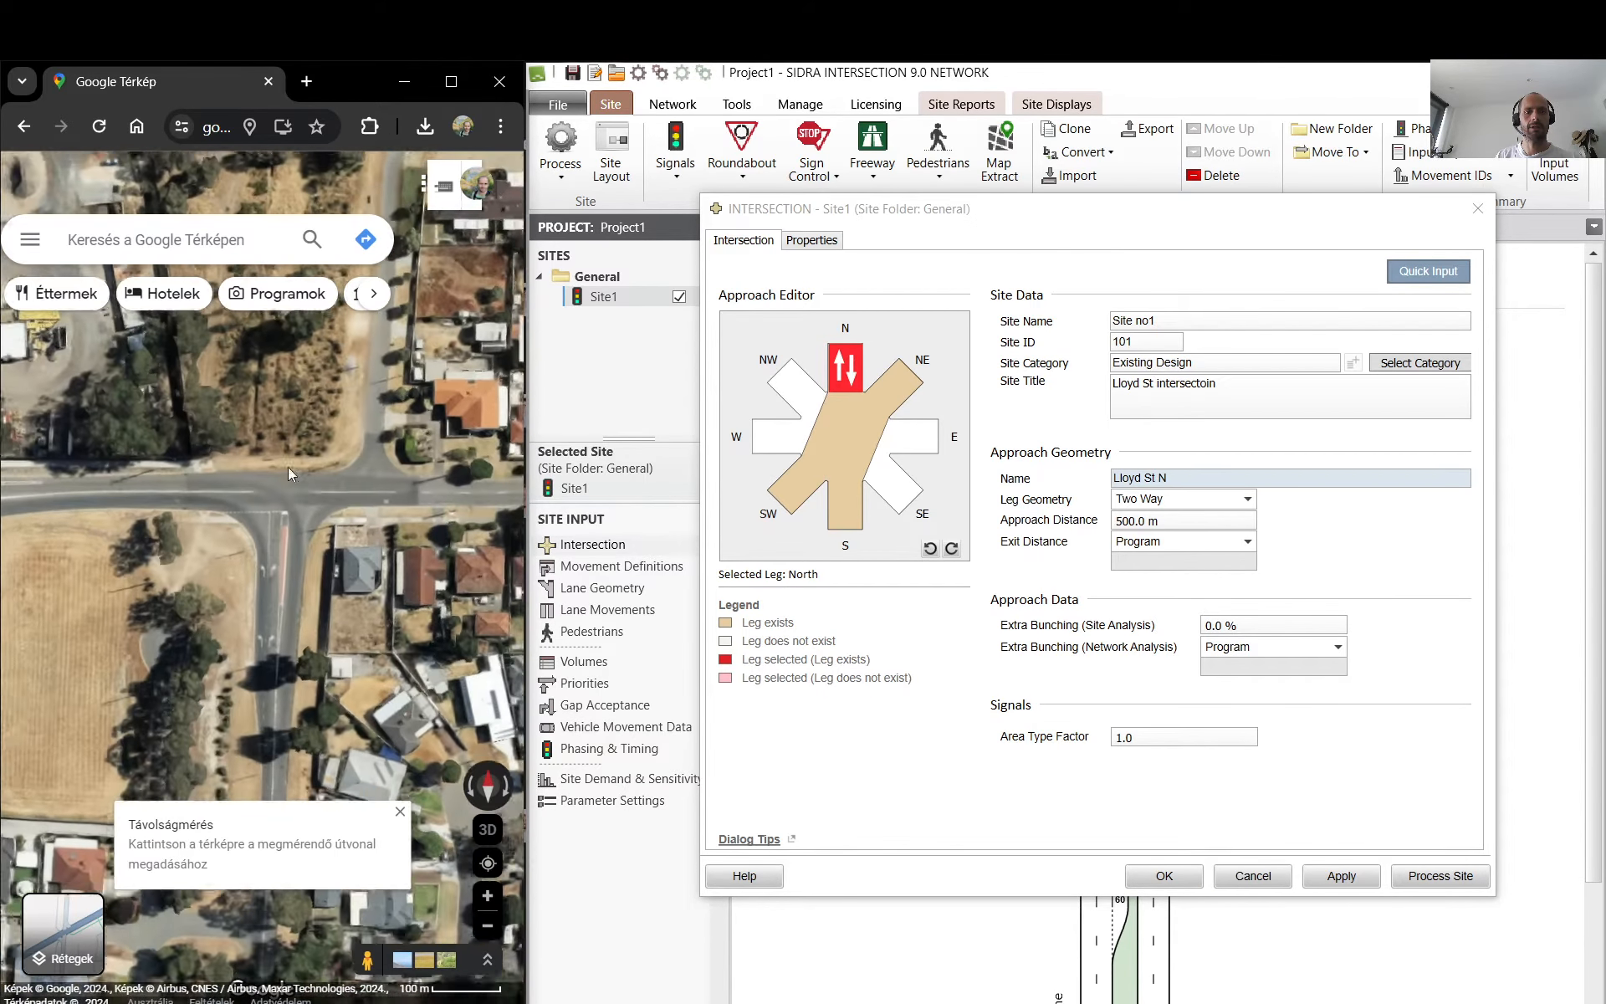
click(297, 461)
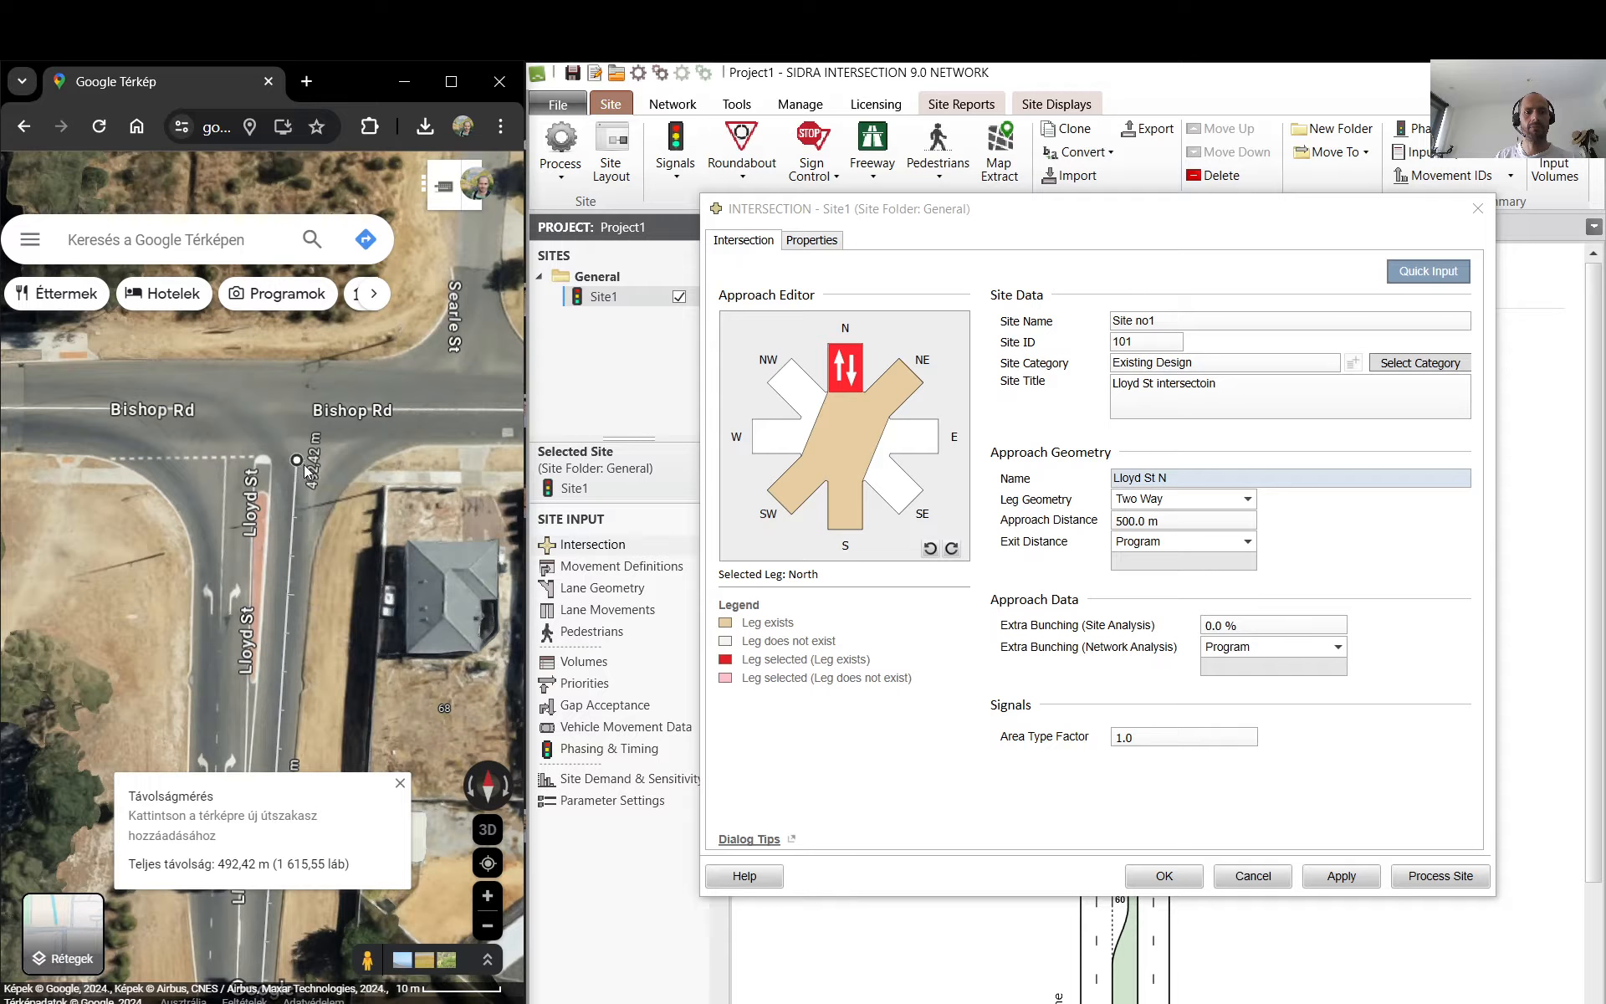
scroll(310, 494, down, 2)
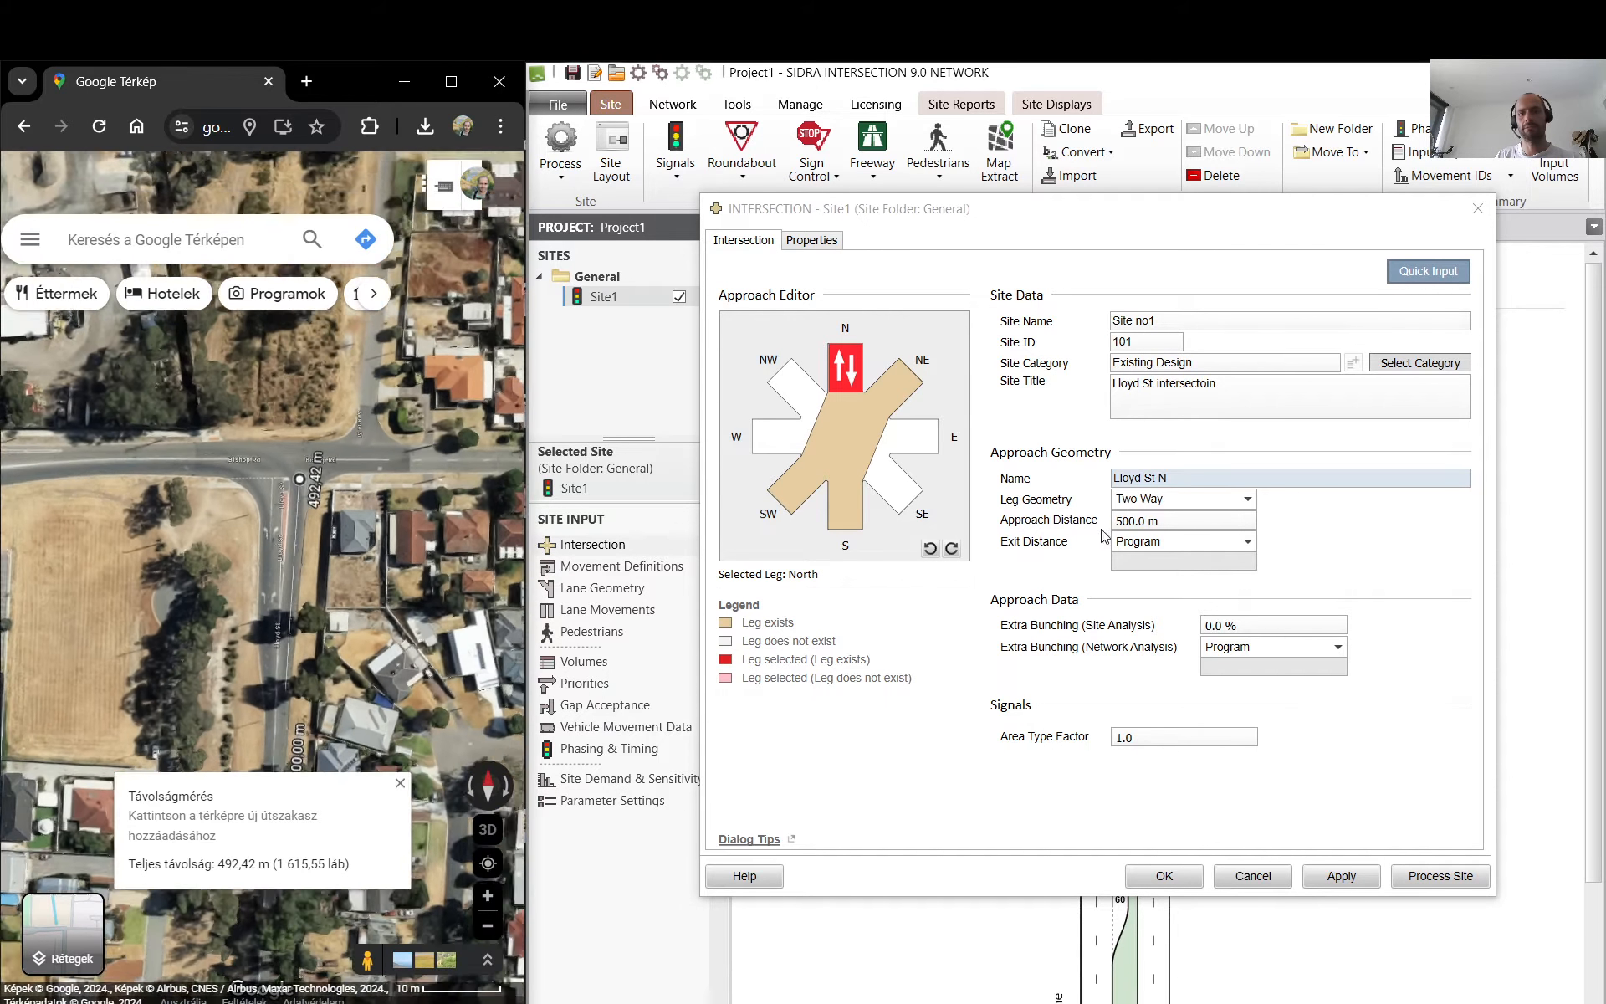
- Set the north leg's approach distance to 490 m and clear the measurement from the map
click(1199, 521)
text(490)
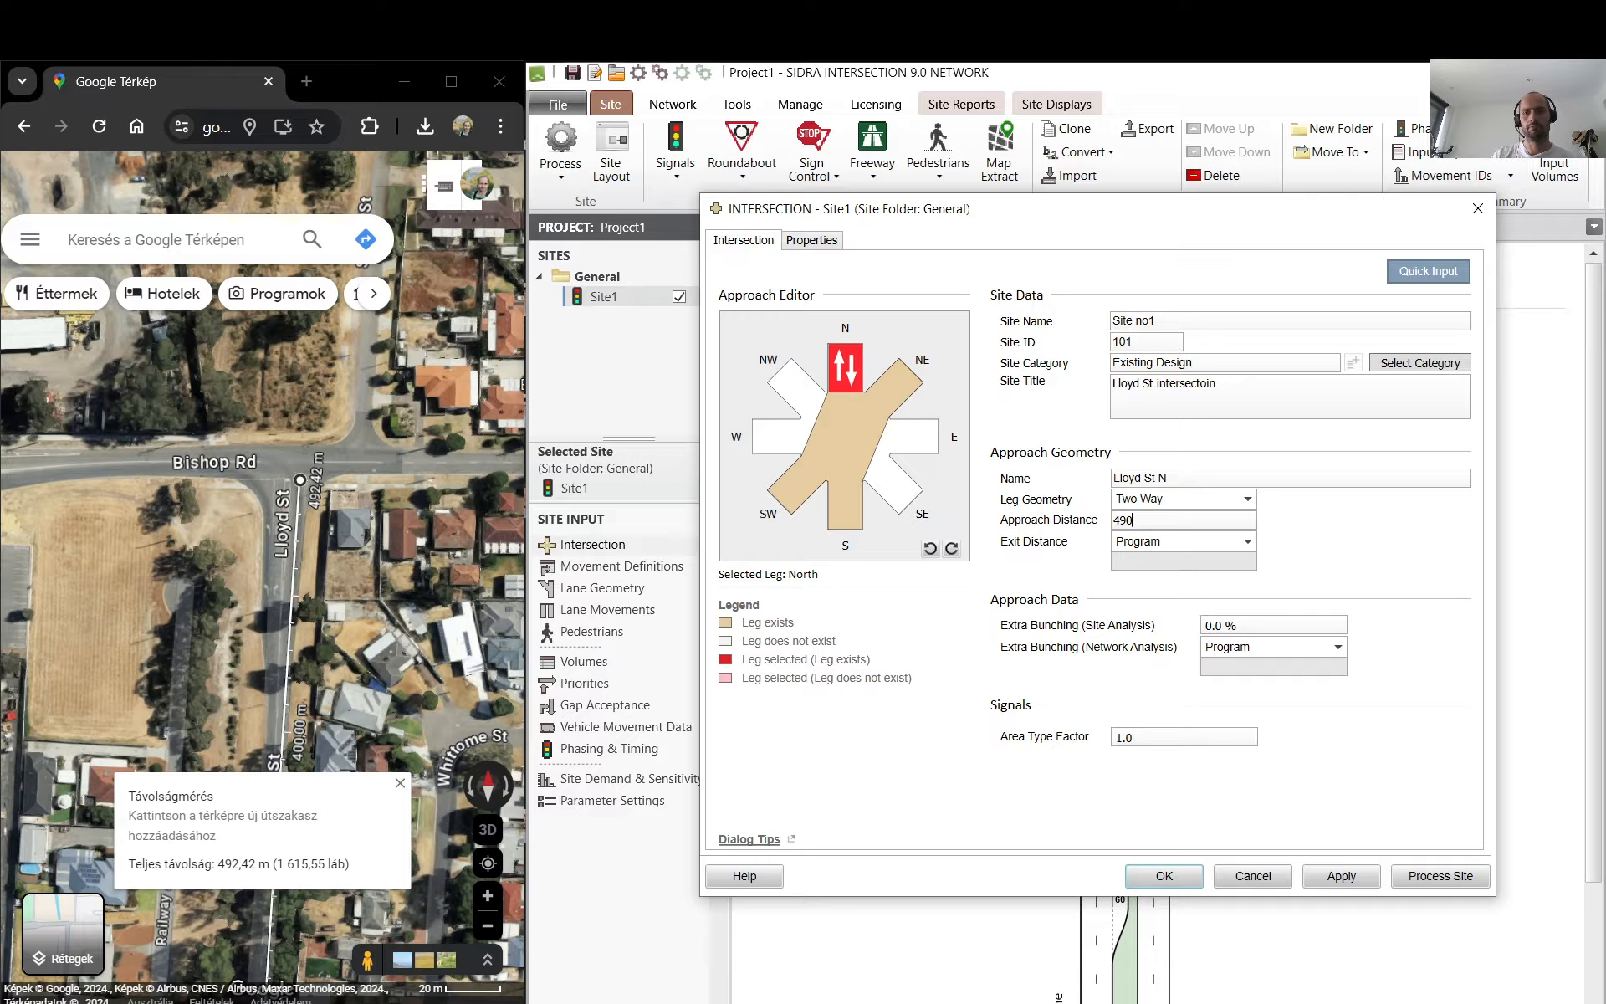
right_click(387, 689)
click(411, 985)
- Measure Toodyay Rd on the map from the Lloyd St intersection southwest to Great Northern Hwy, and clear the measurement
drag(294, 962, 263, 780)
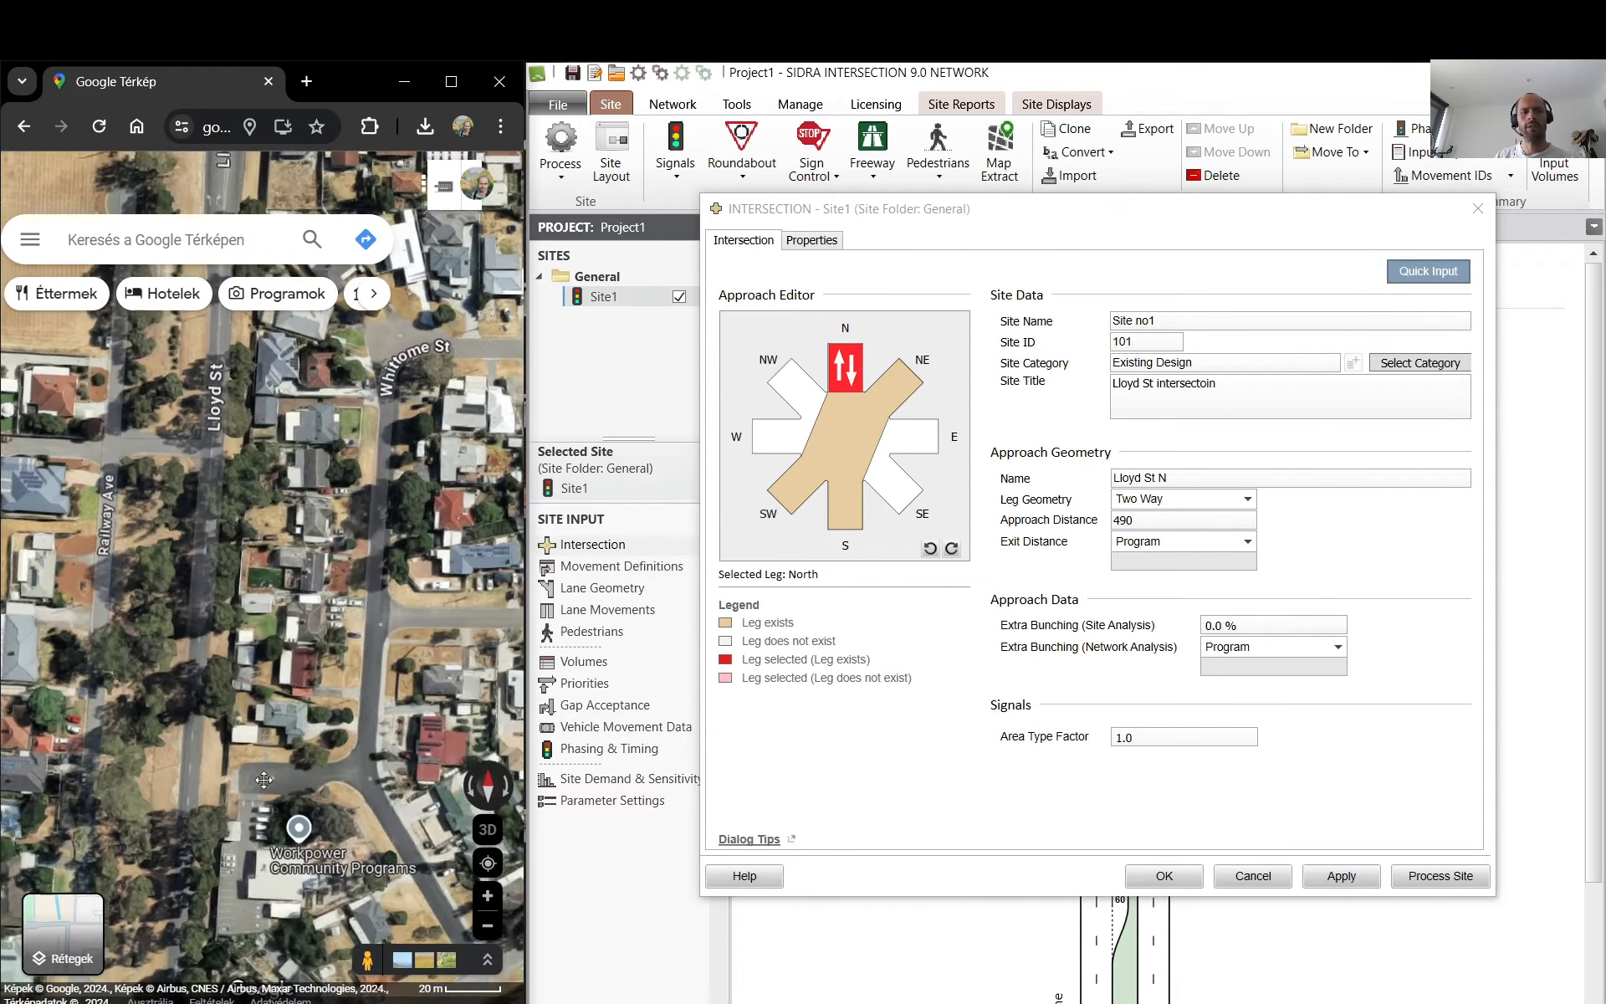
scroll(340, 674, down, 5)
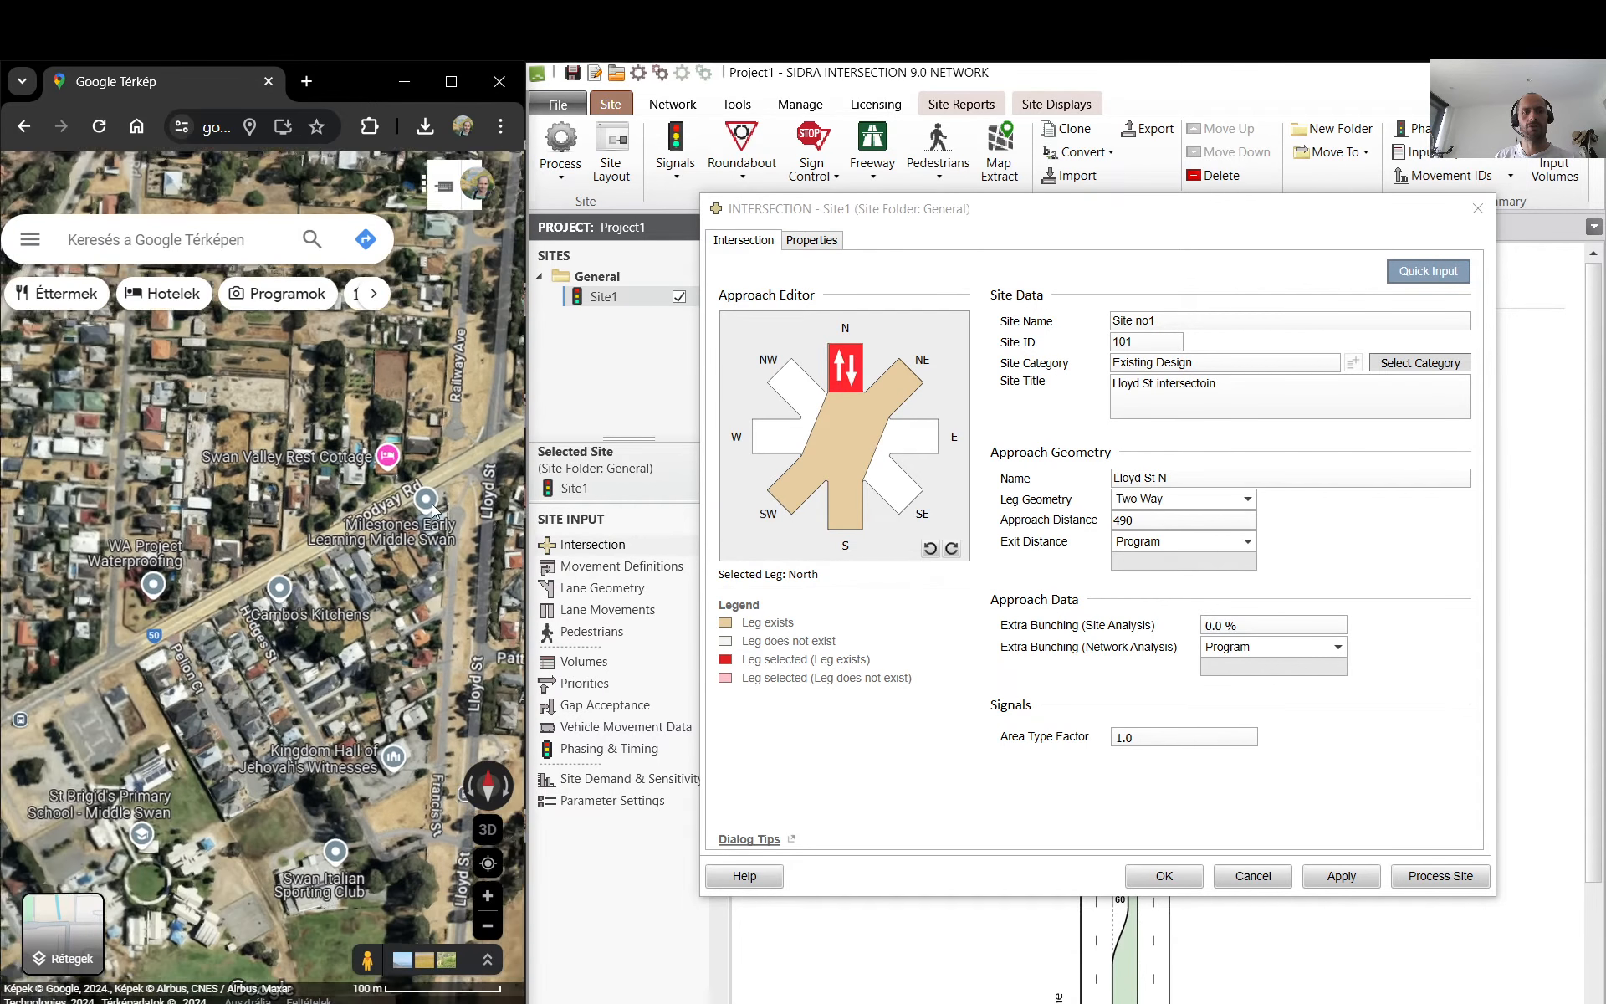
drag(142, 661, 444, 447)
drag(46, 643, 235, 579)
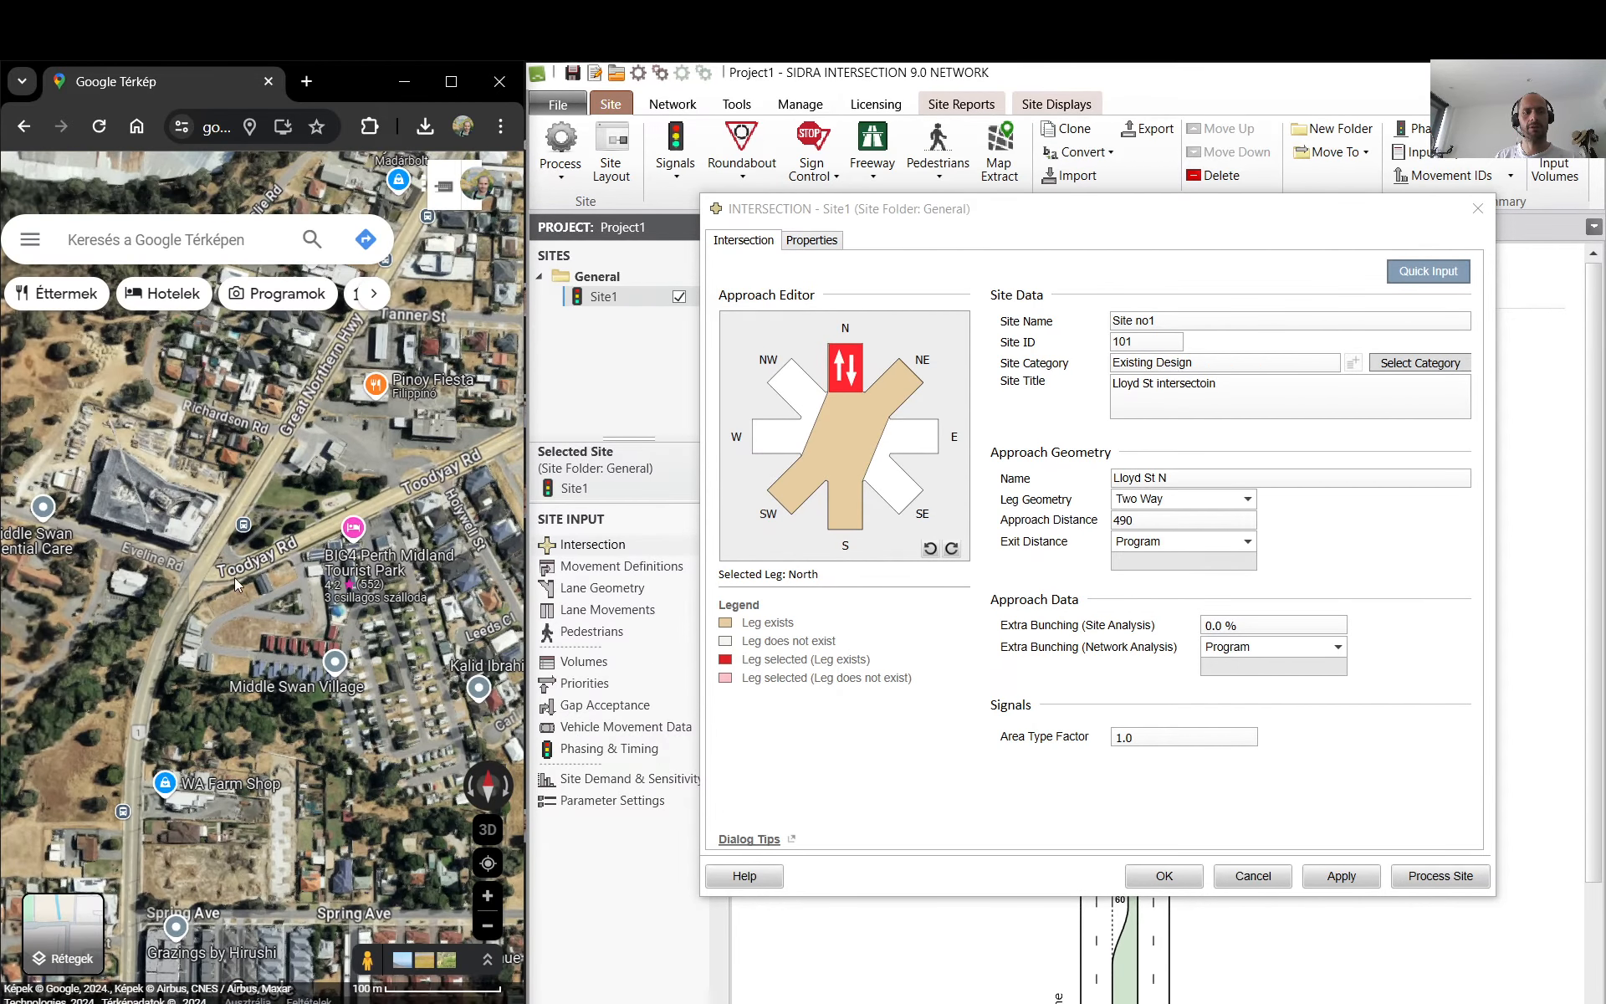
scroll(238, 584, up, 3)
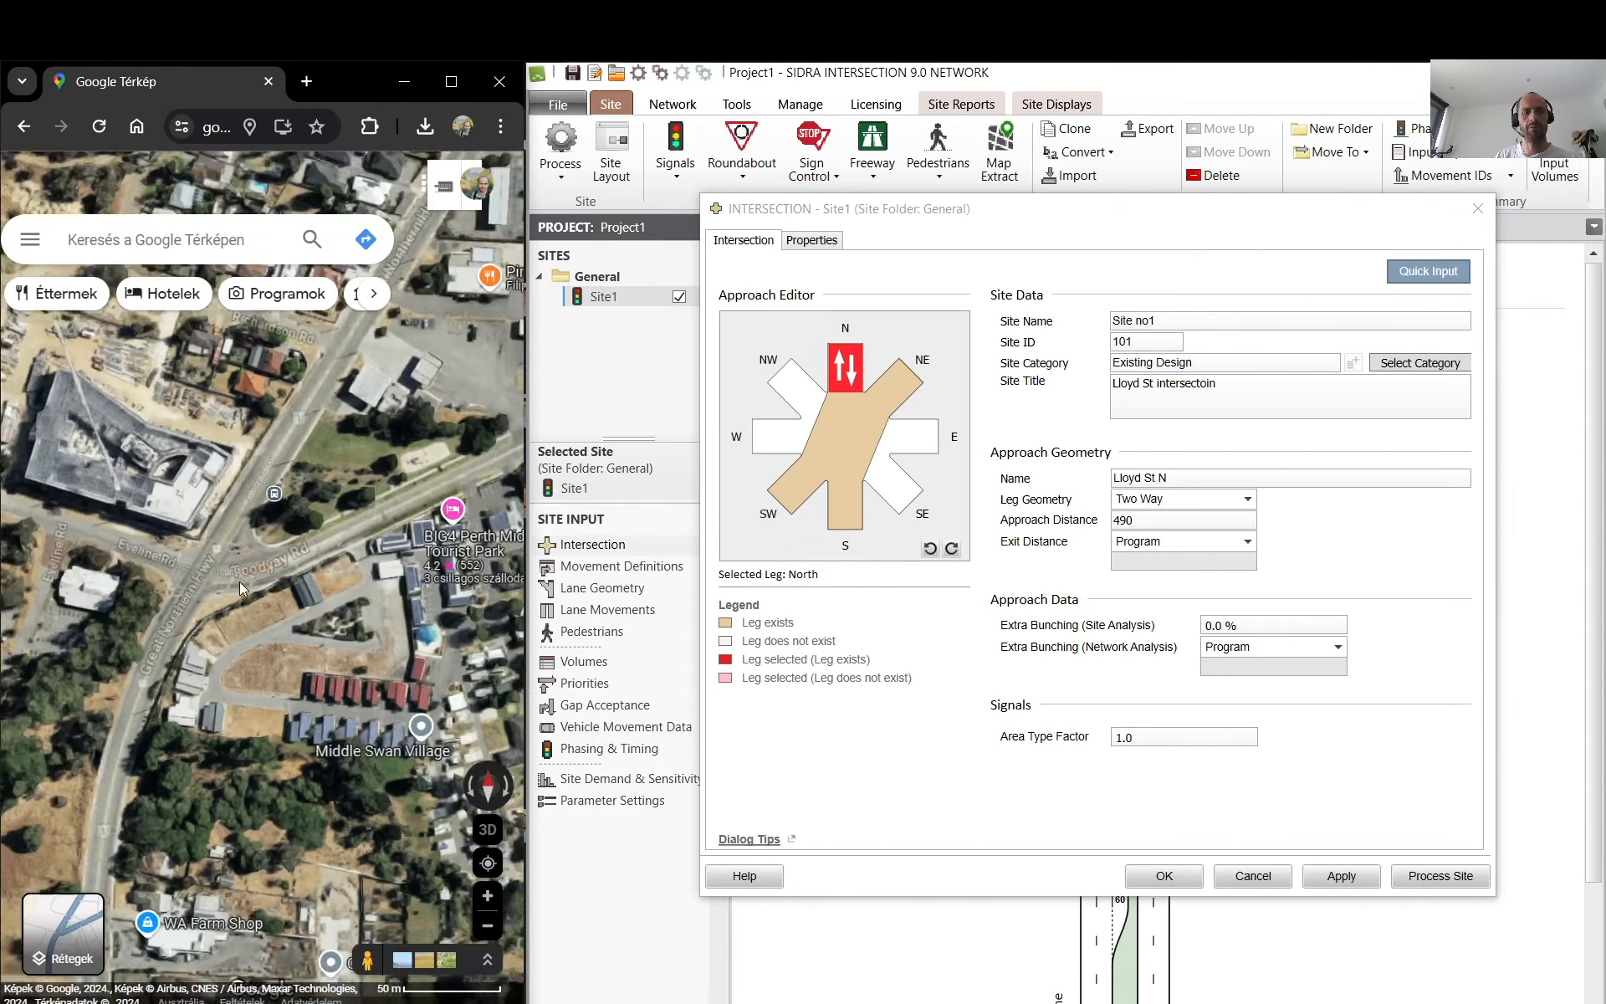
scroll(239, 589, down, 3)
drag(401, 502, 314, 540)
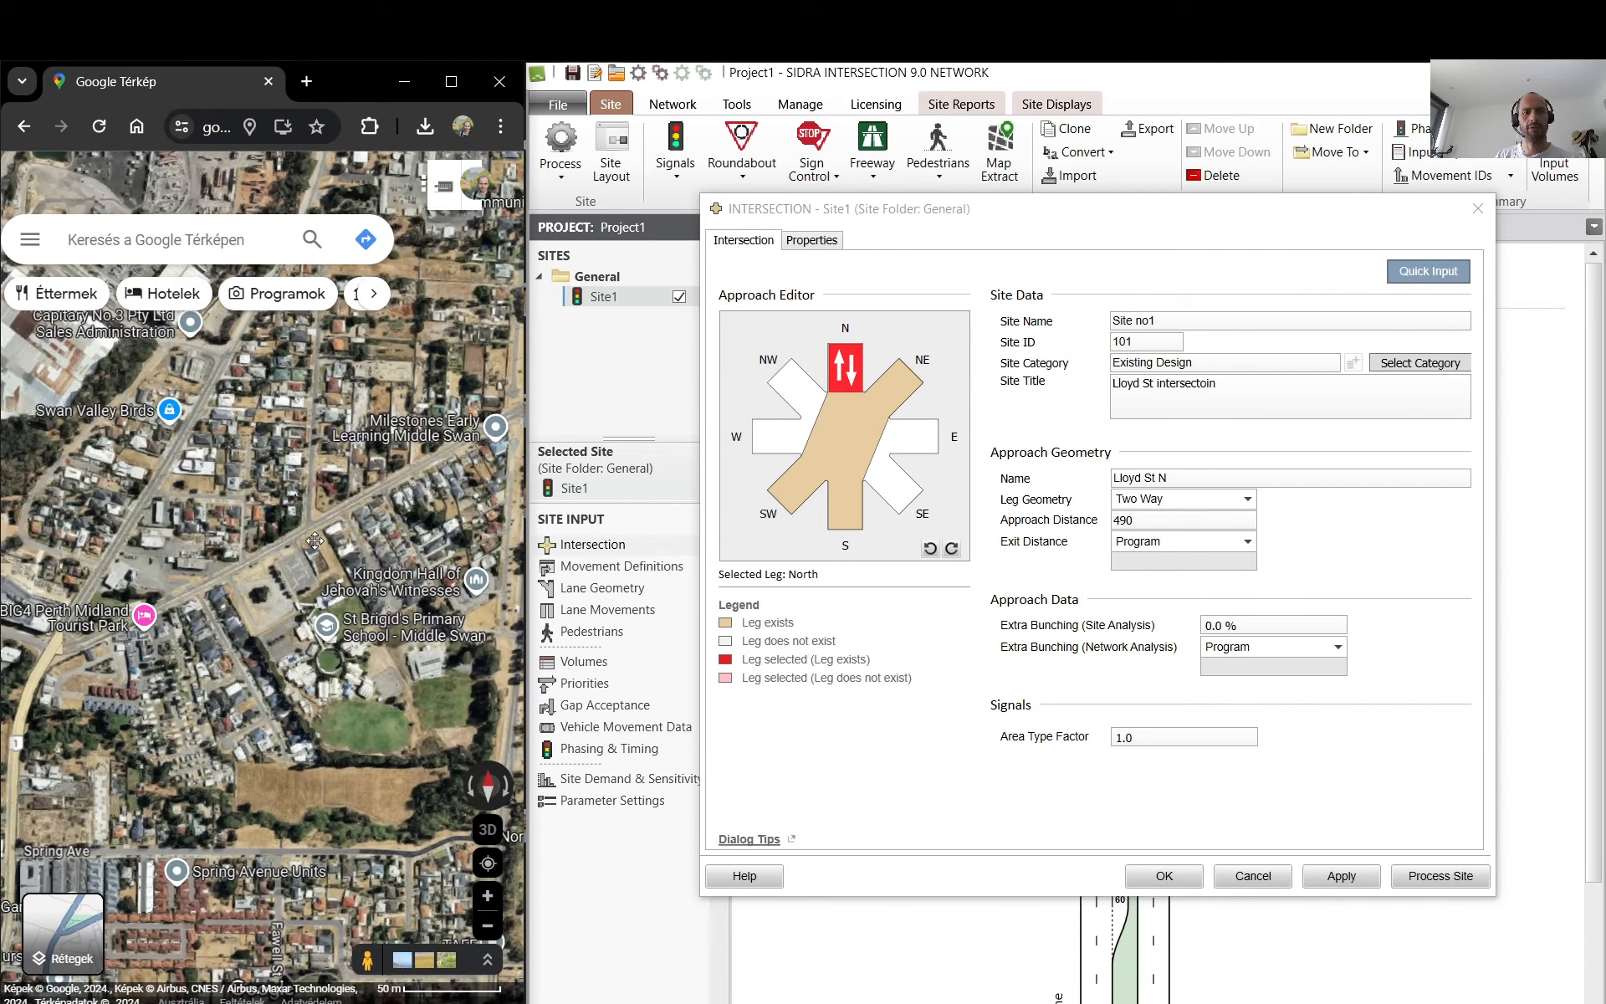
scroll(315, 541, down, 2)
right_click(303, 418)
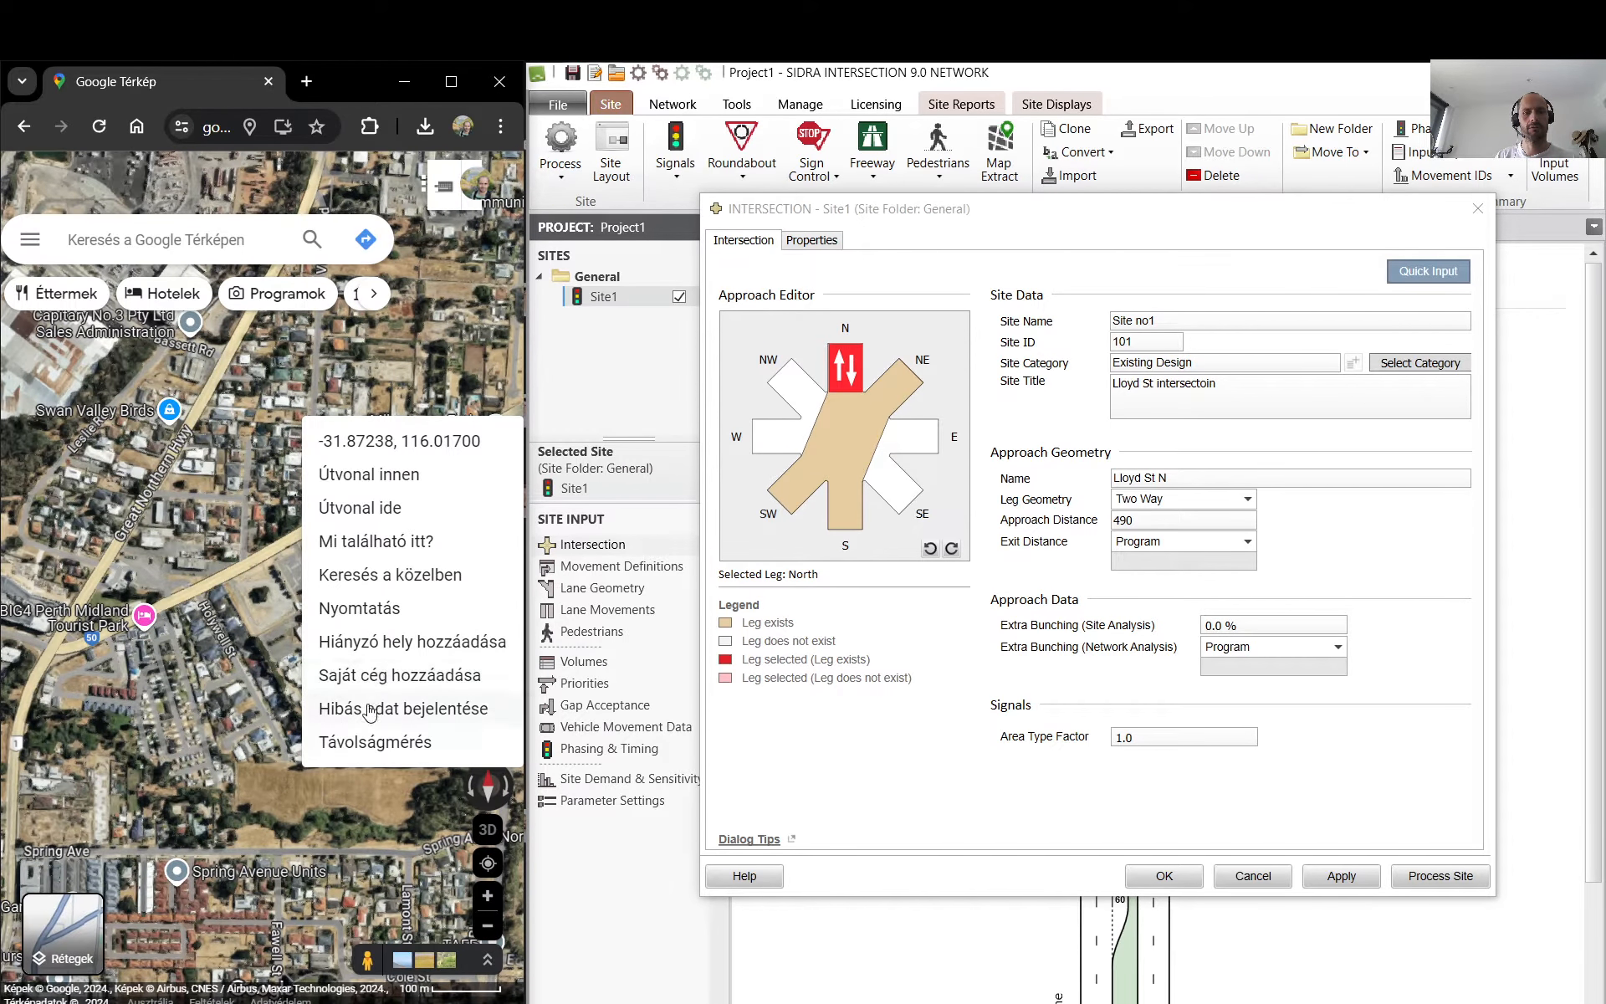
click(372, 742)
click(70, 645)
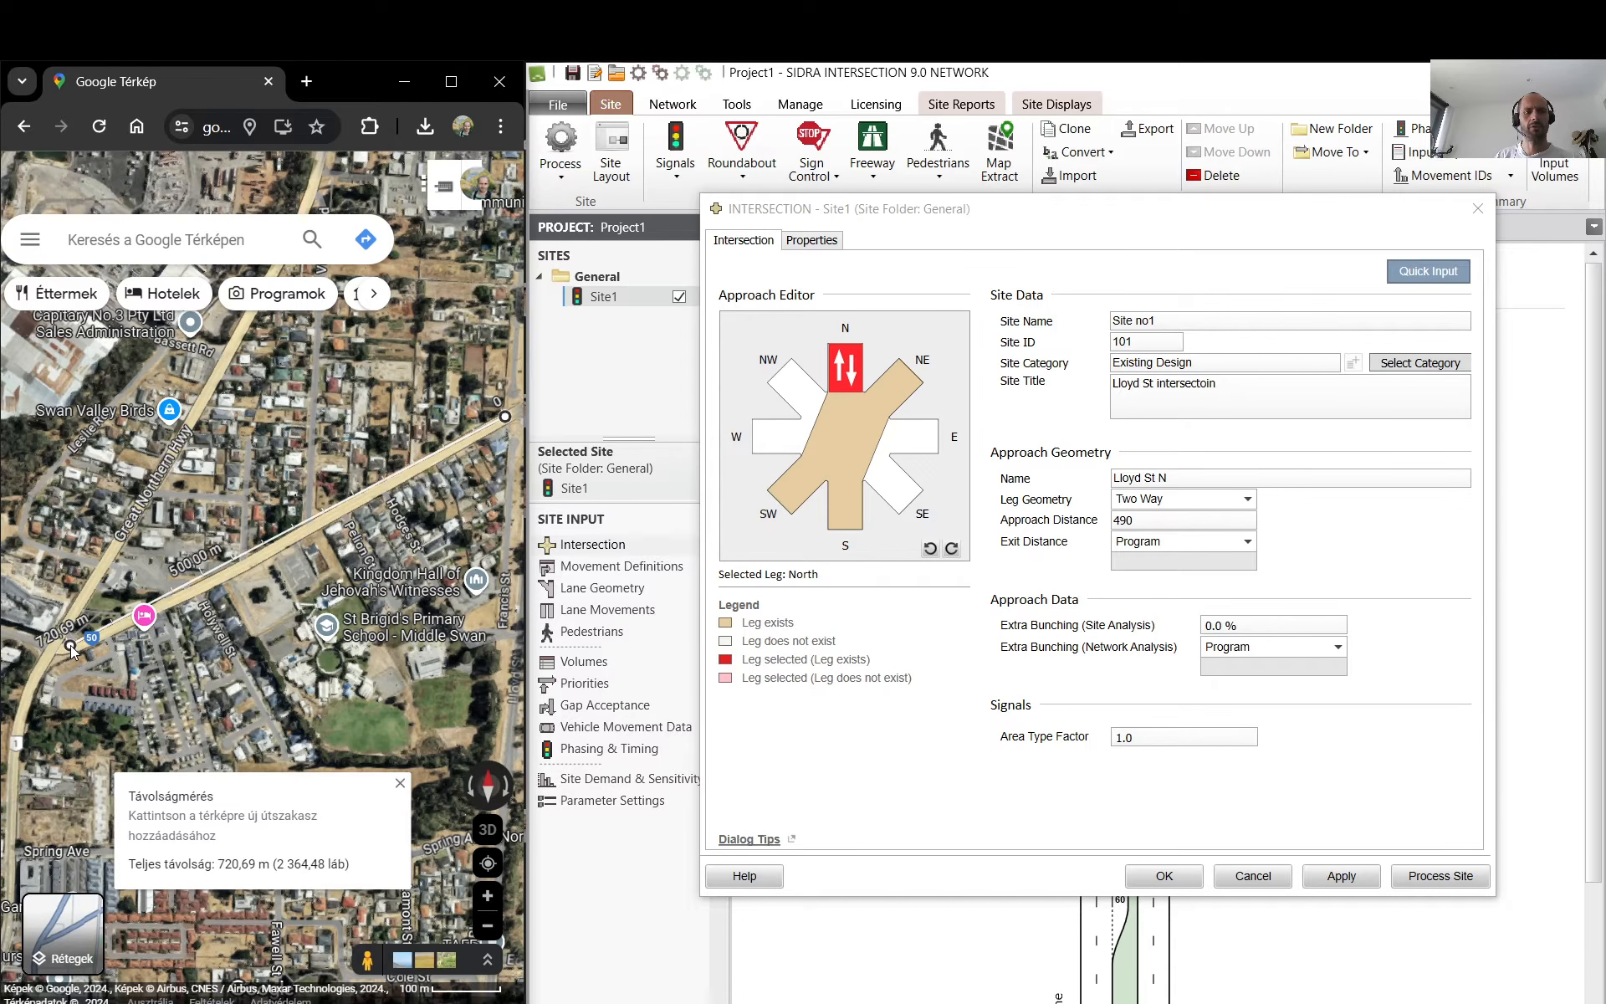
right_click(256, 567)
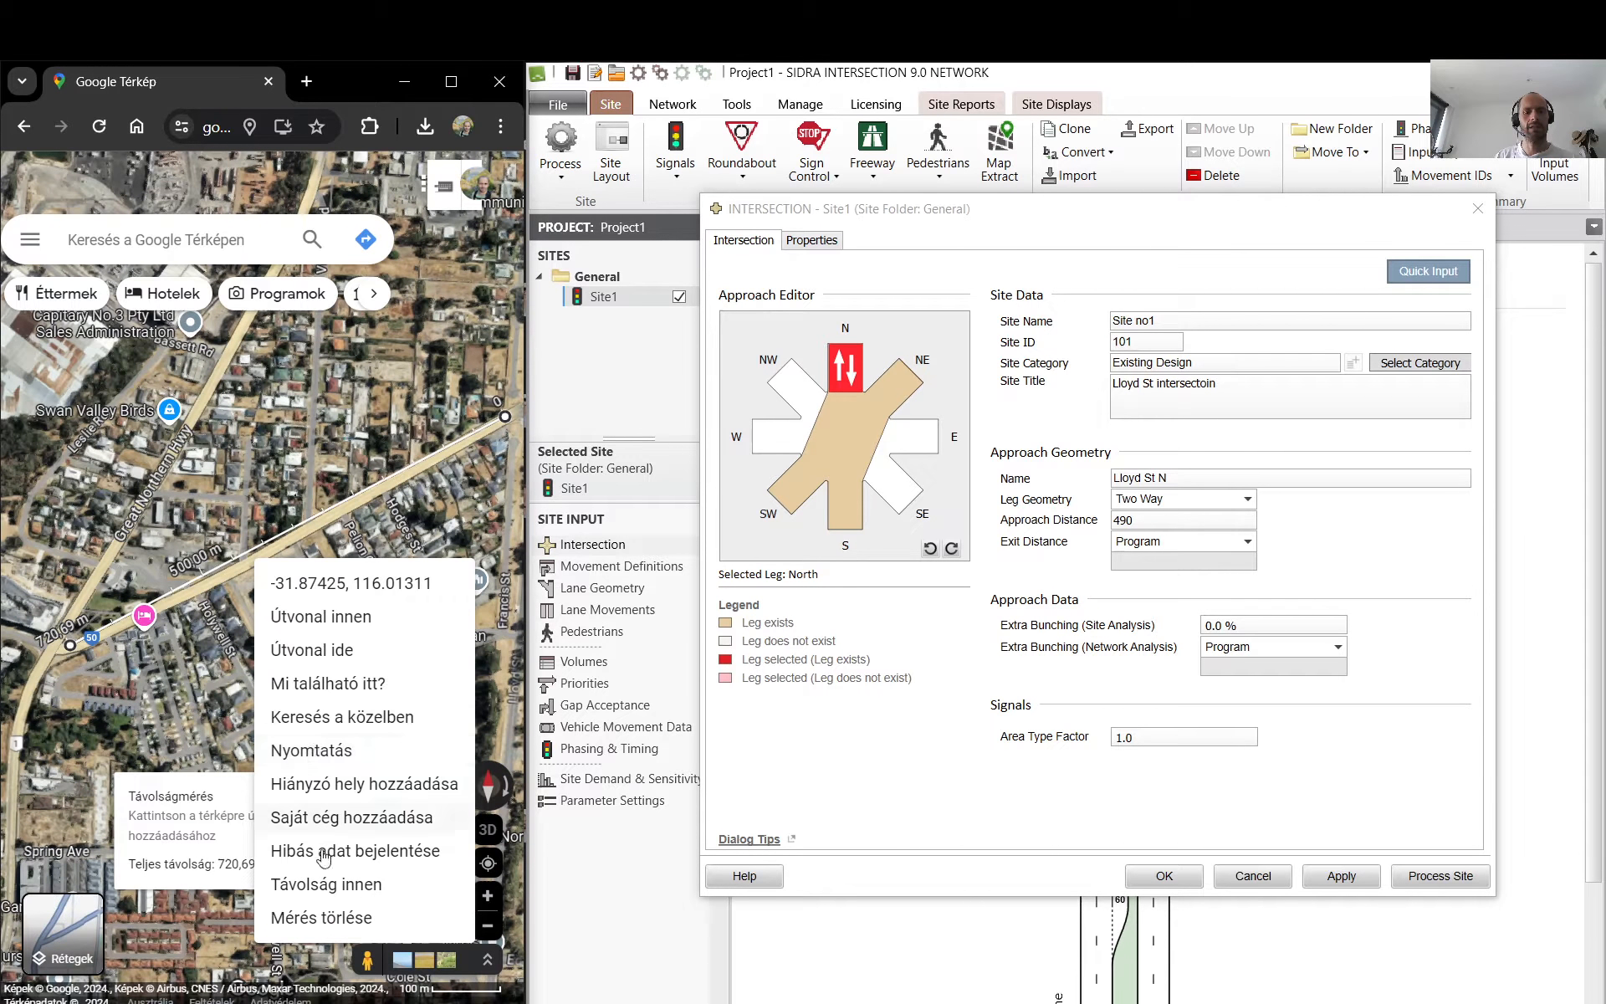
click(369, 917)
scroll(208, 463, up, 3)
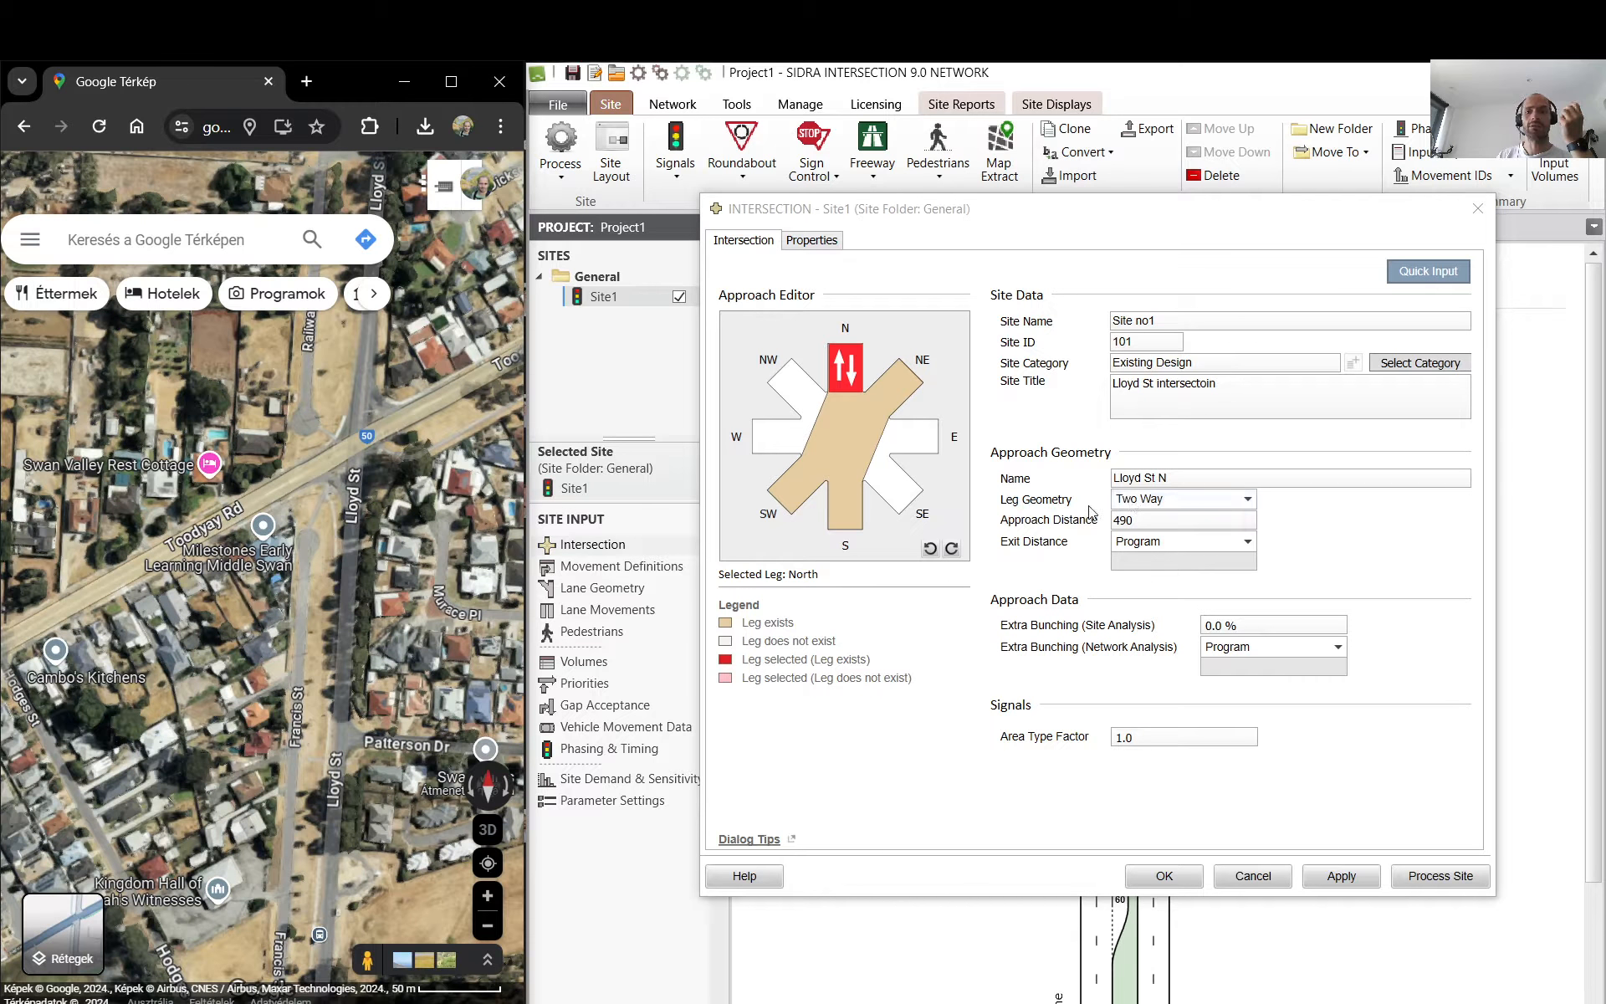
- Review the north and northeast leg settings and inspect Toodyay Rd northeast of the intersection on the map
click(897, 394)
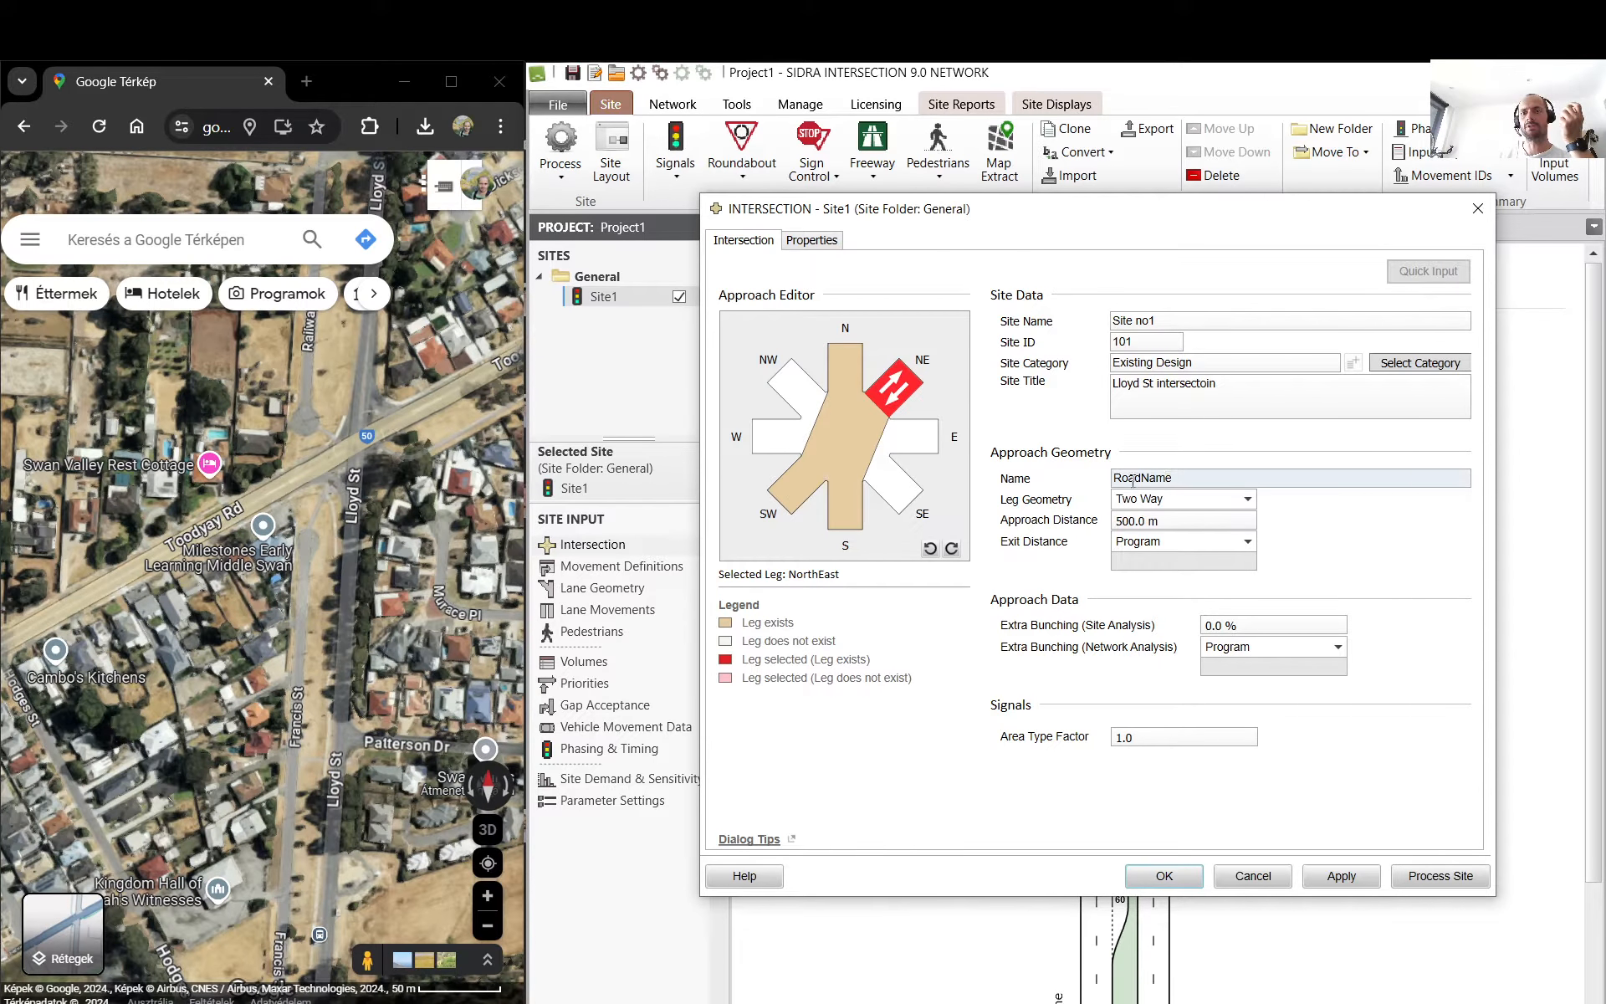
click(855, 377)
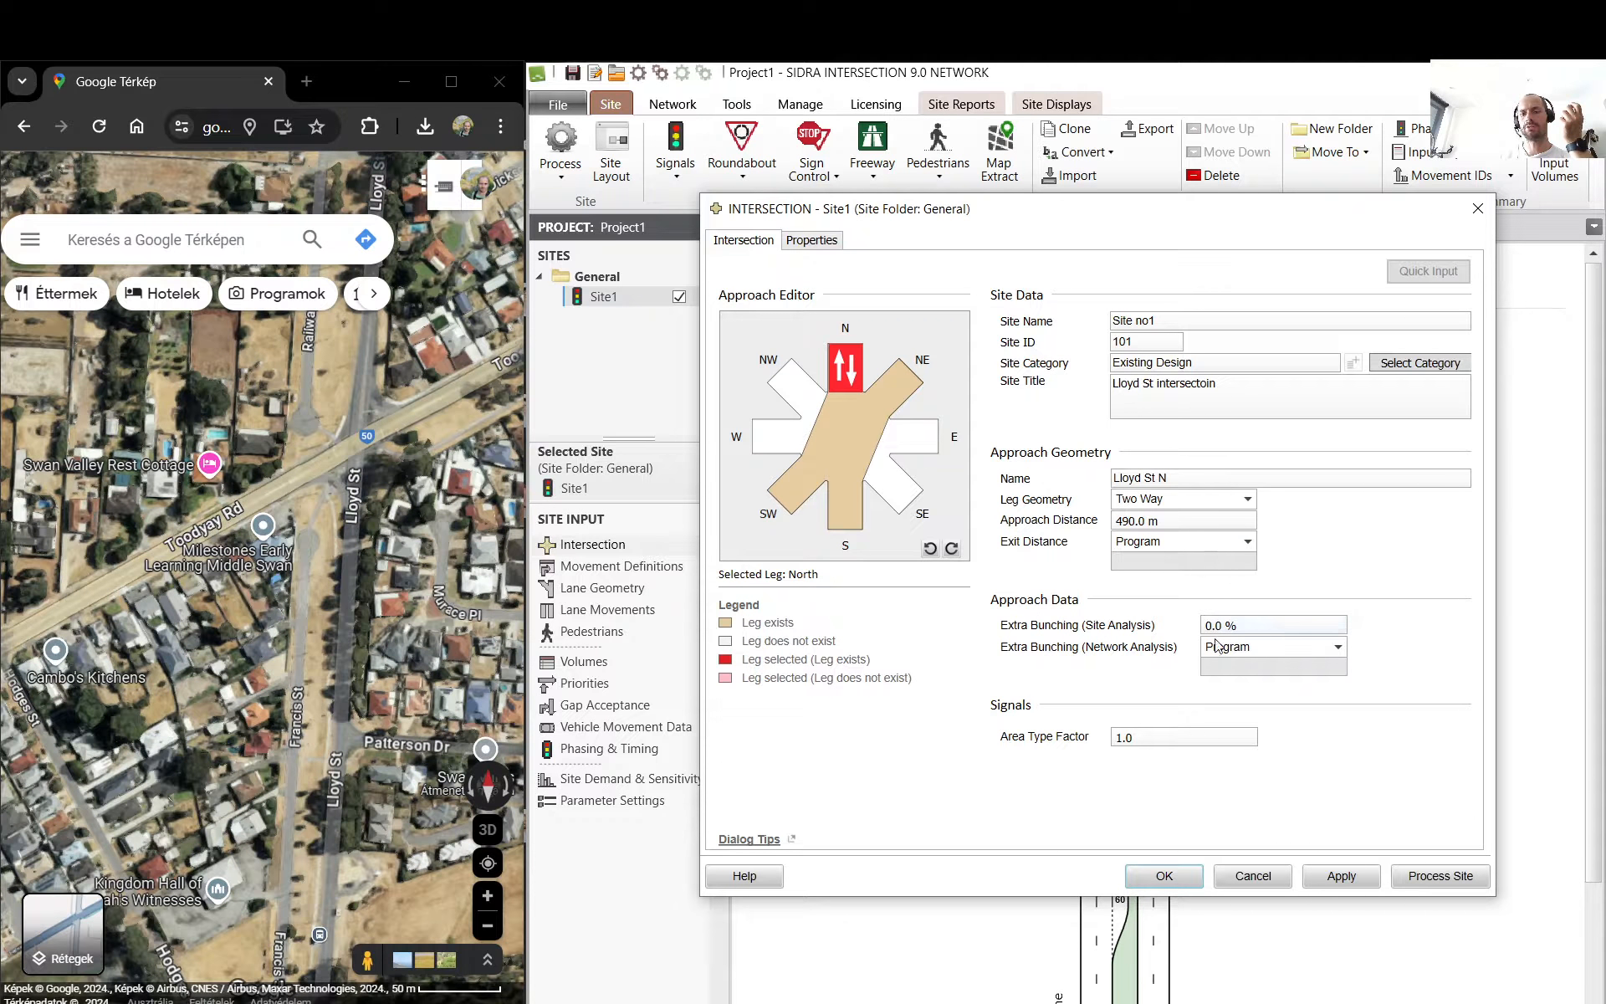
click(898, 403)
drag(427, 425, 272, 508)
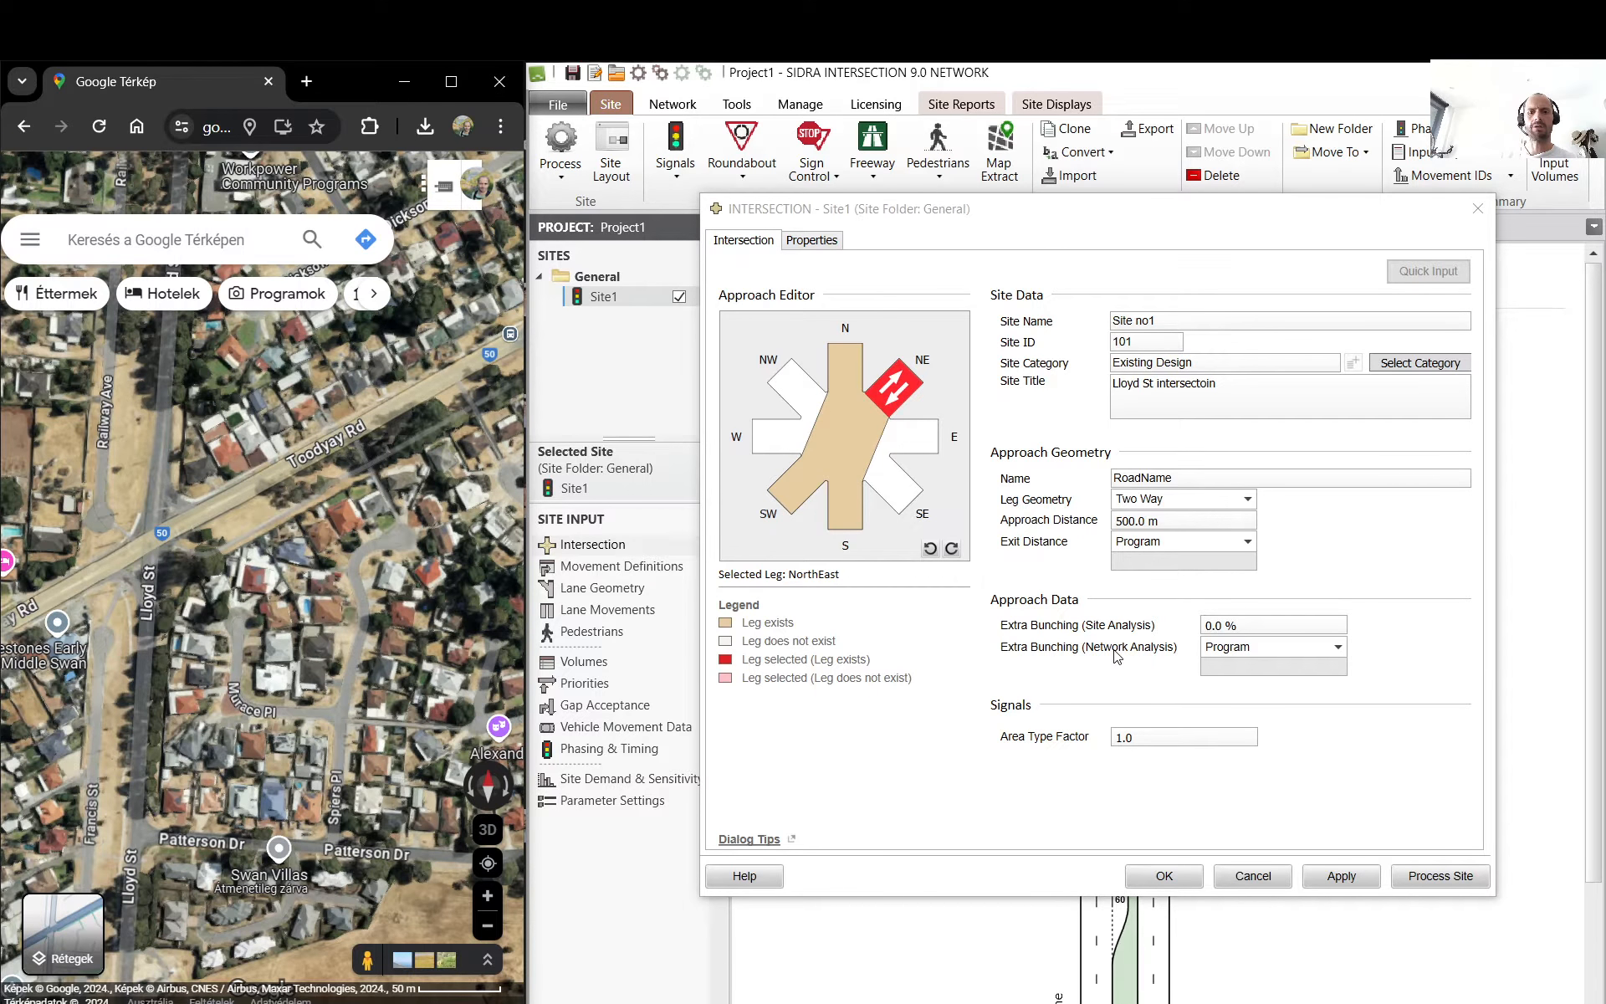
drag(318, 422, 220, 557)
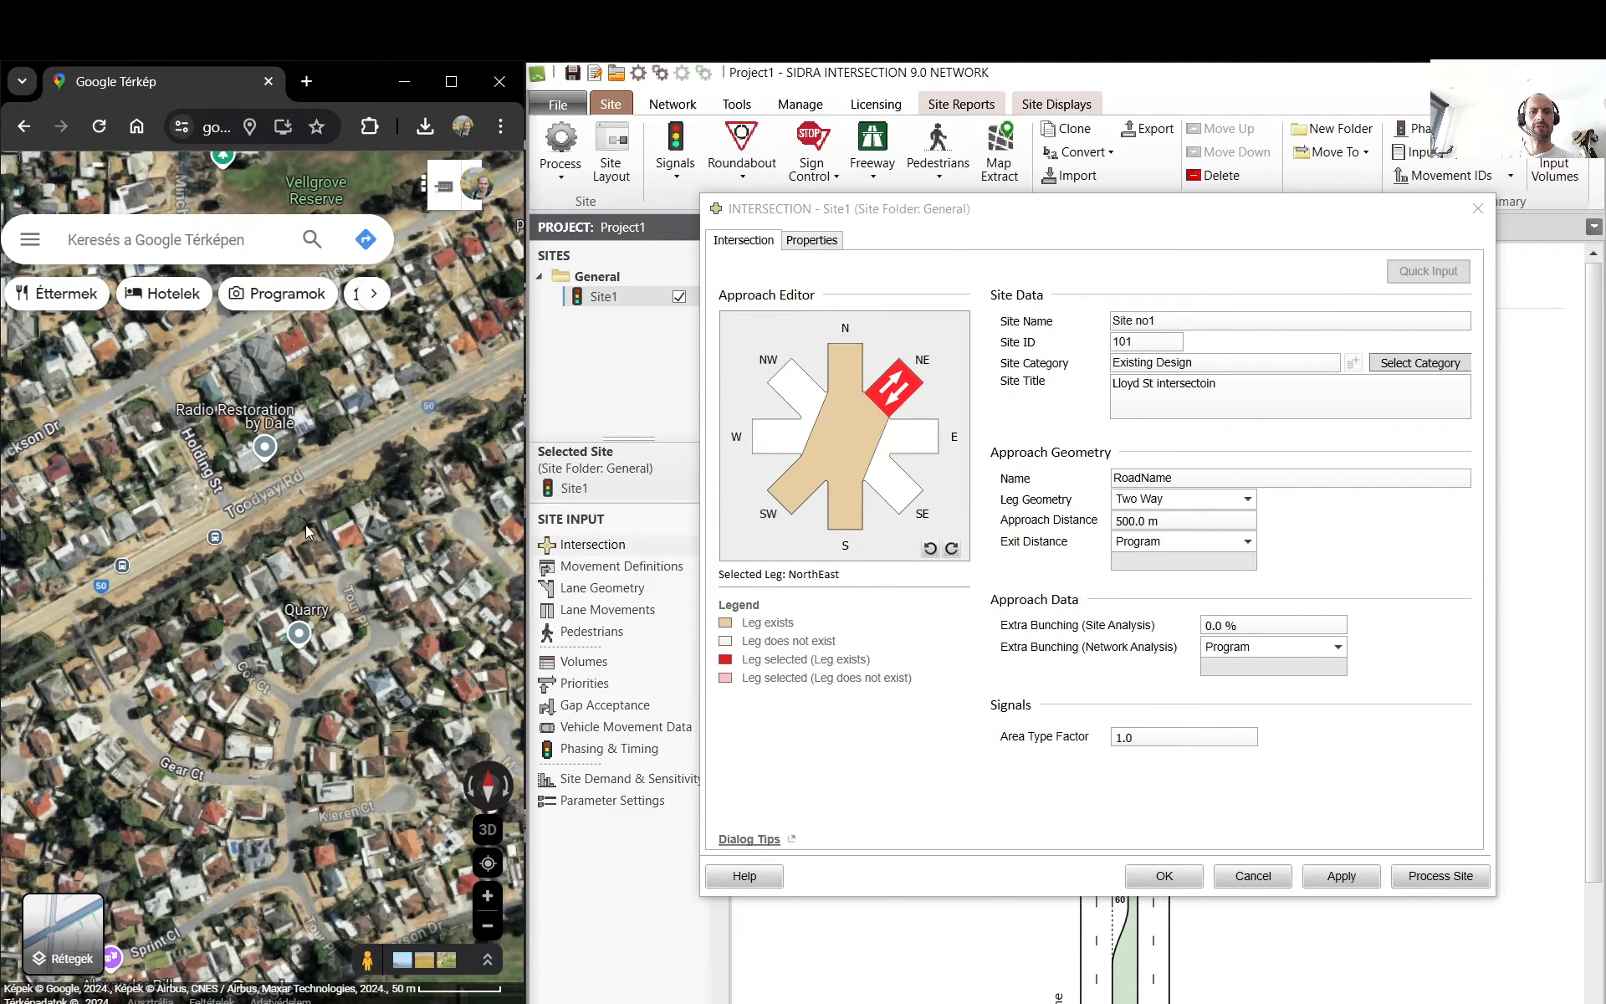
drag(444, 505, 184, 604)
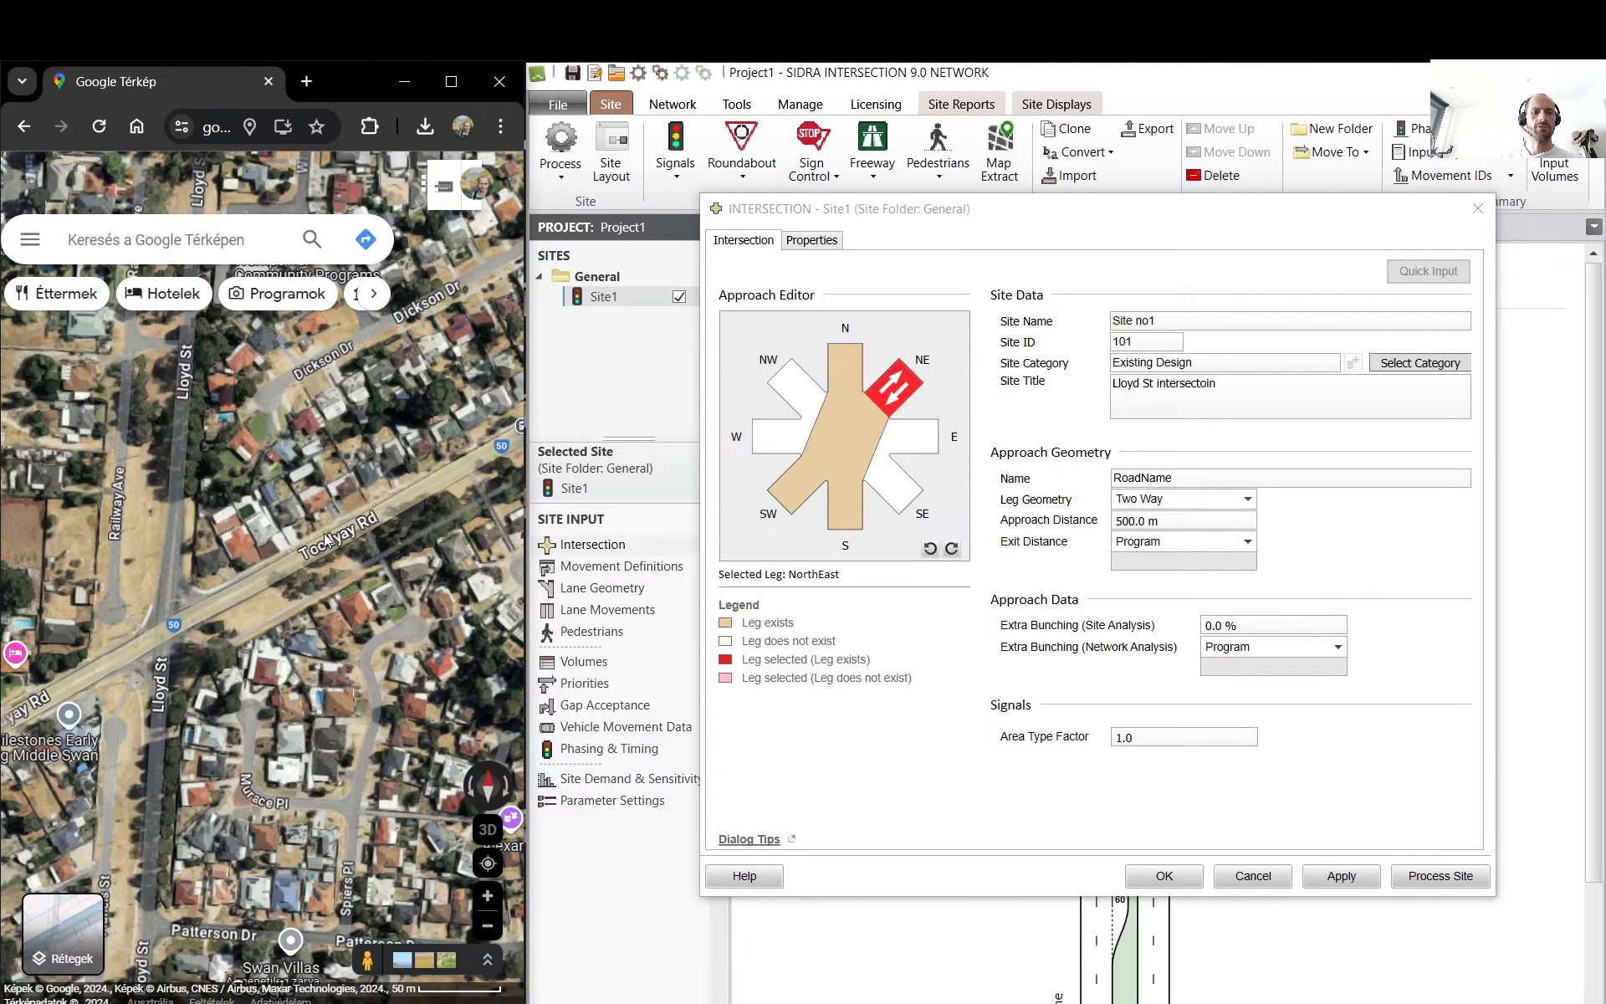
- Set the southwest leg's approach distance to 720 m
click(804, 488)
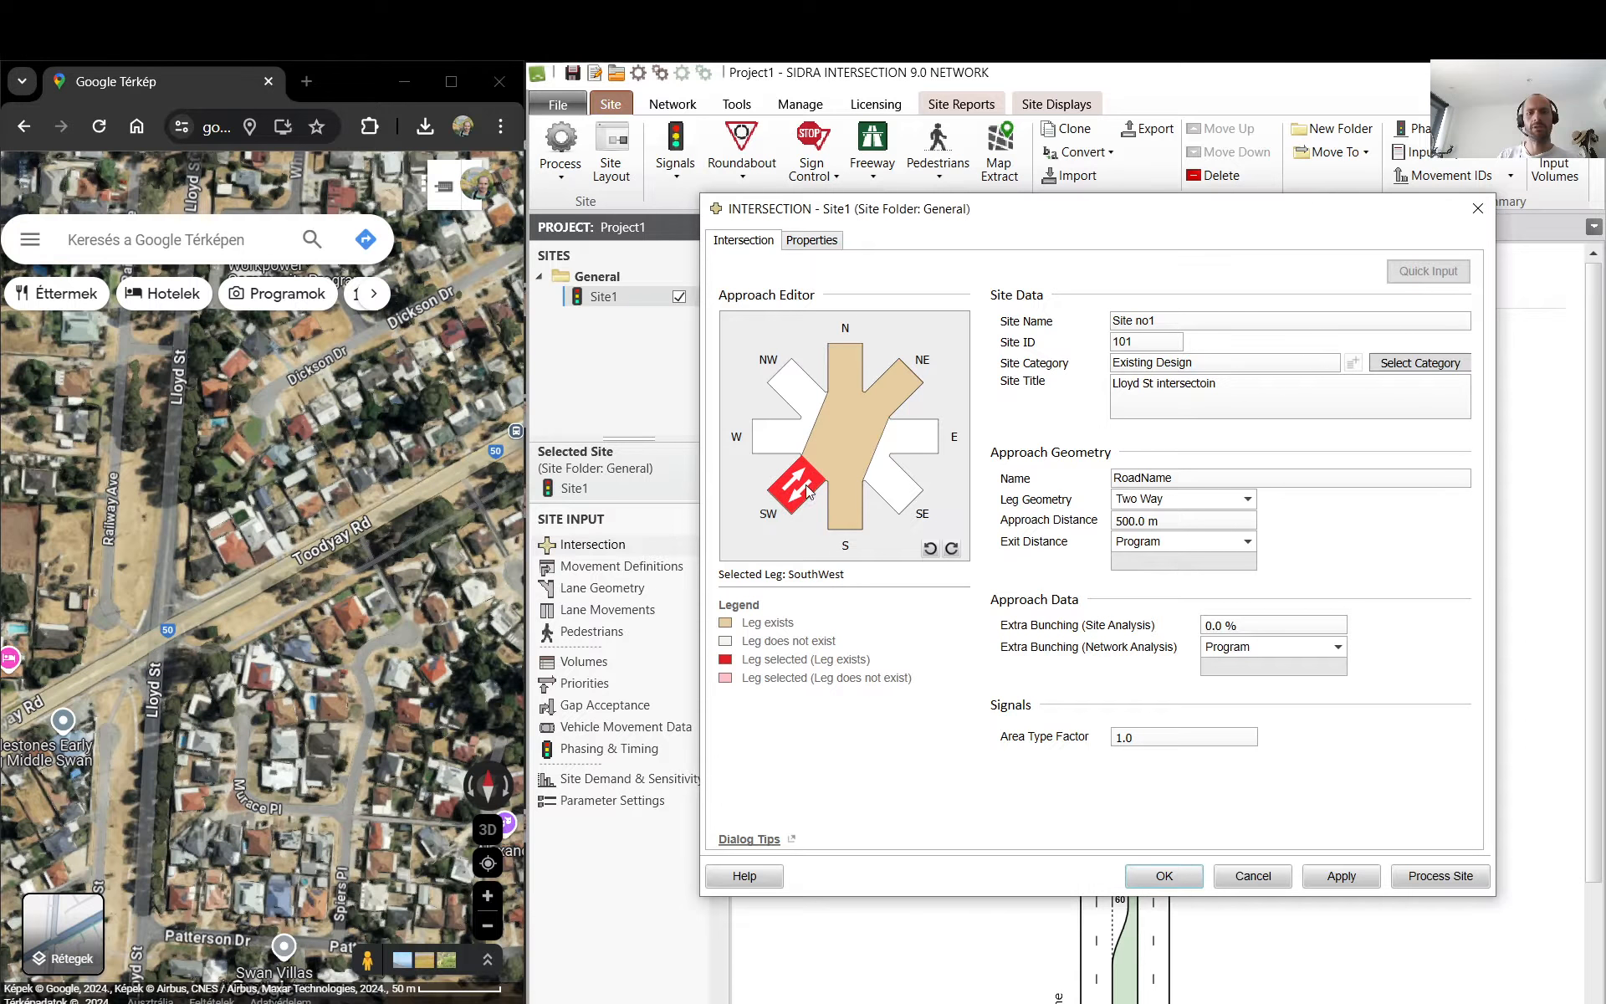
click(1173, 521)
text(720)
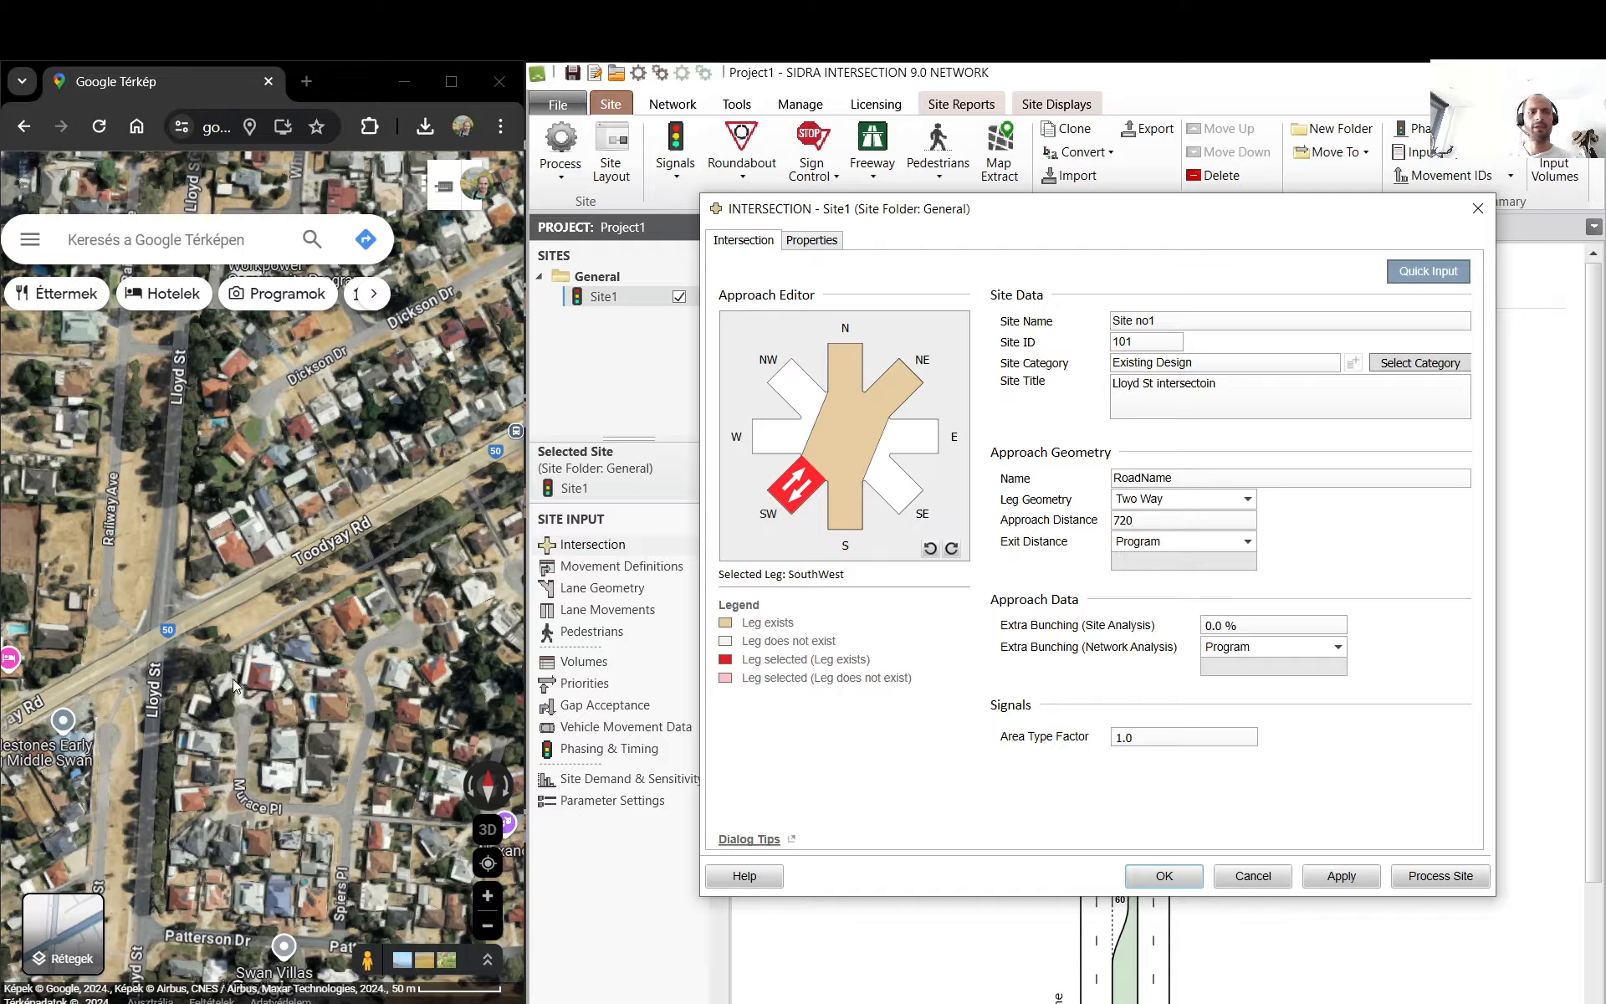
- Measure Toodyay Rd on the map from the Lloyd St intersection northeast to Roe Hwy
scroll(218, 626, up, 3)
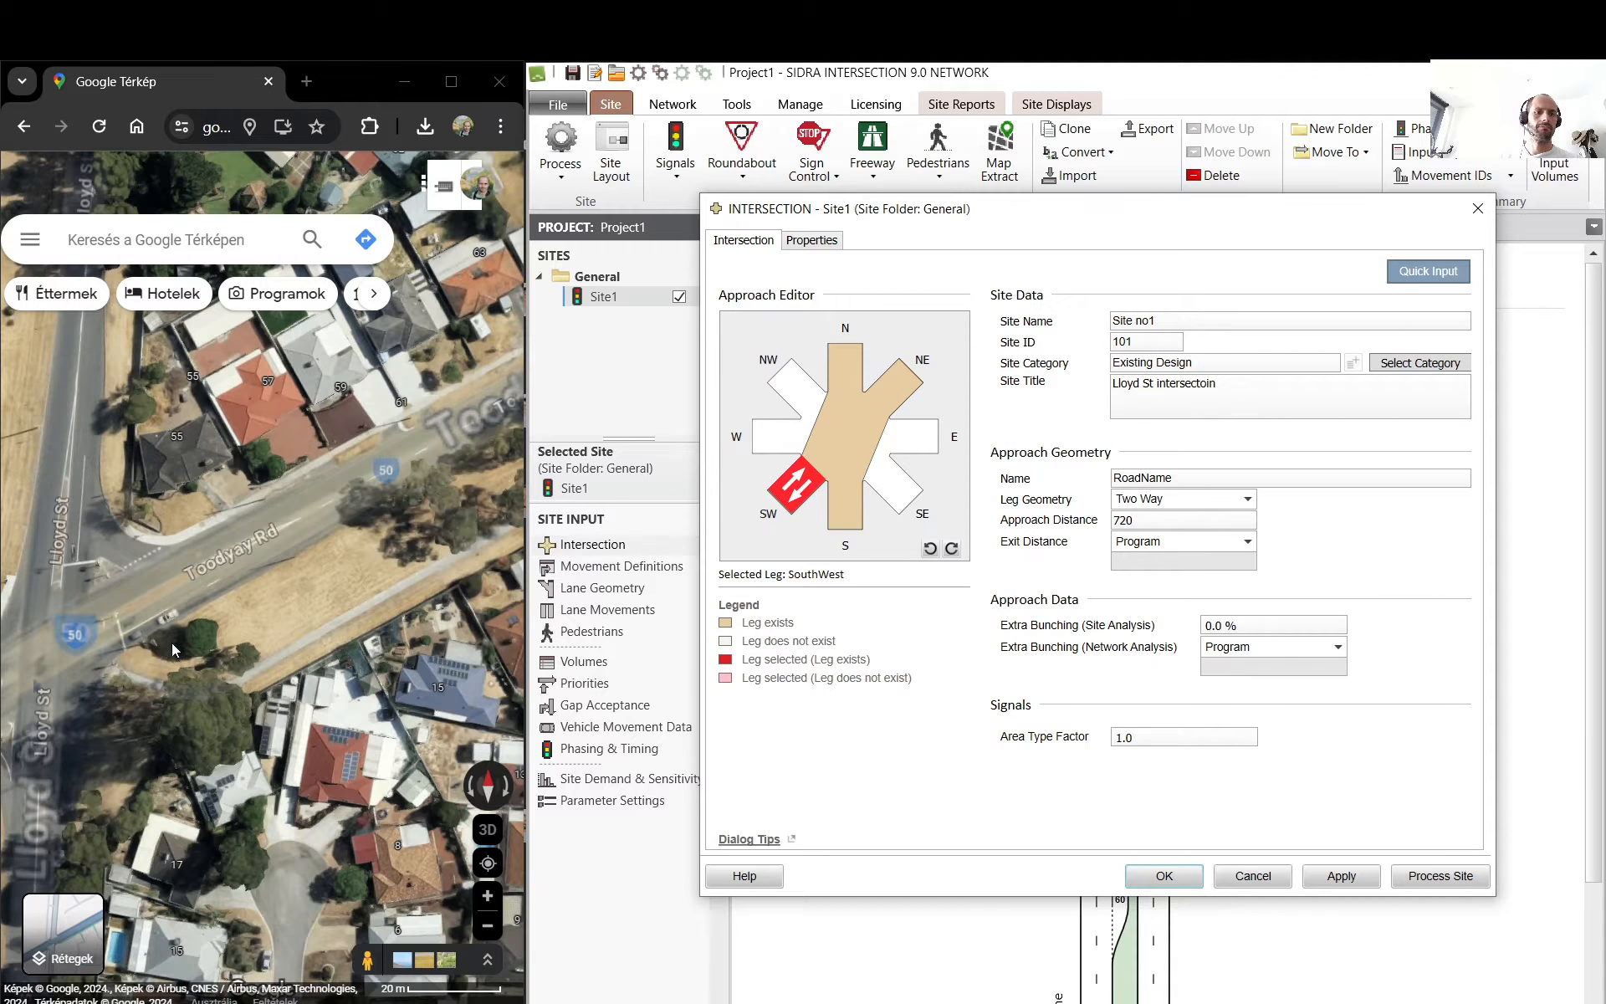
click(115, 626)
right_click(115, 626)
click(251, 950)
scroll(202, 709, down, 3)
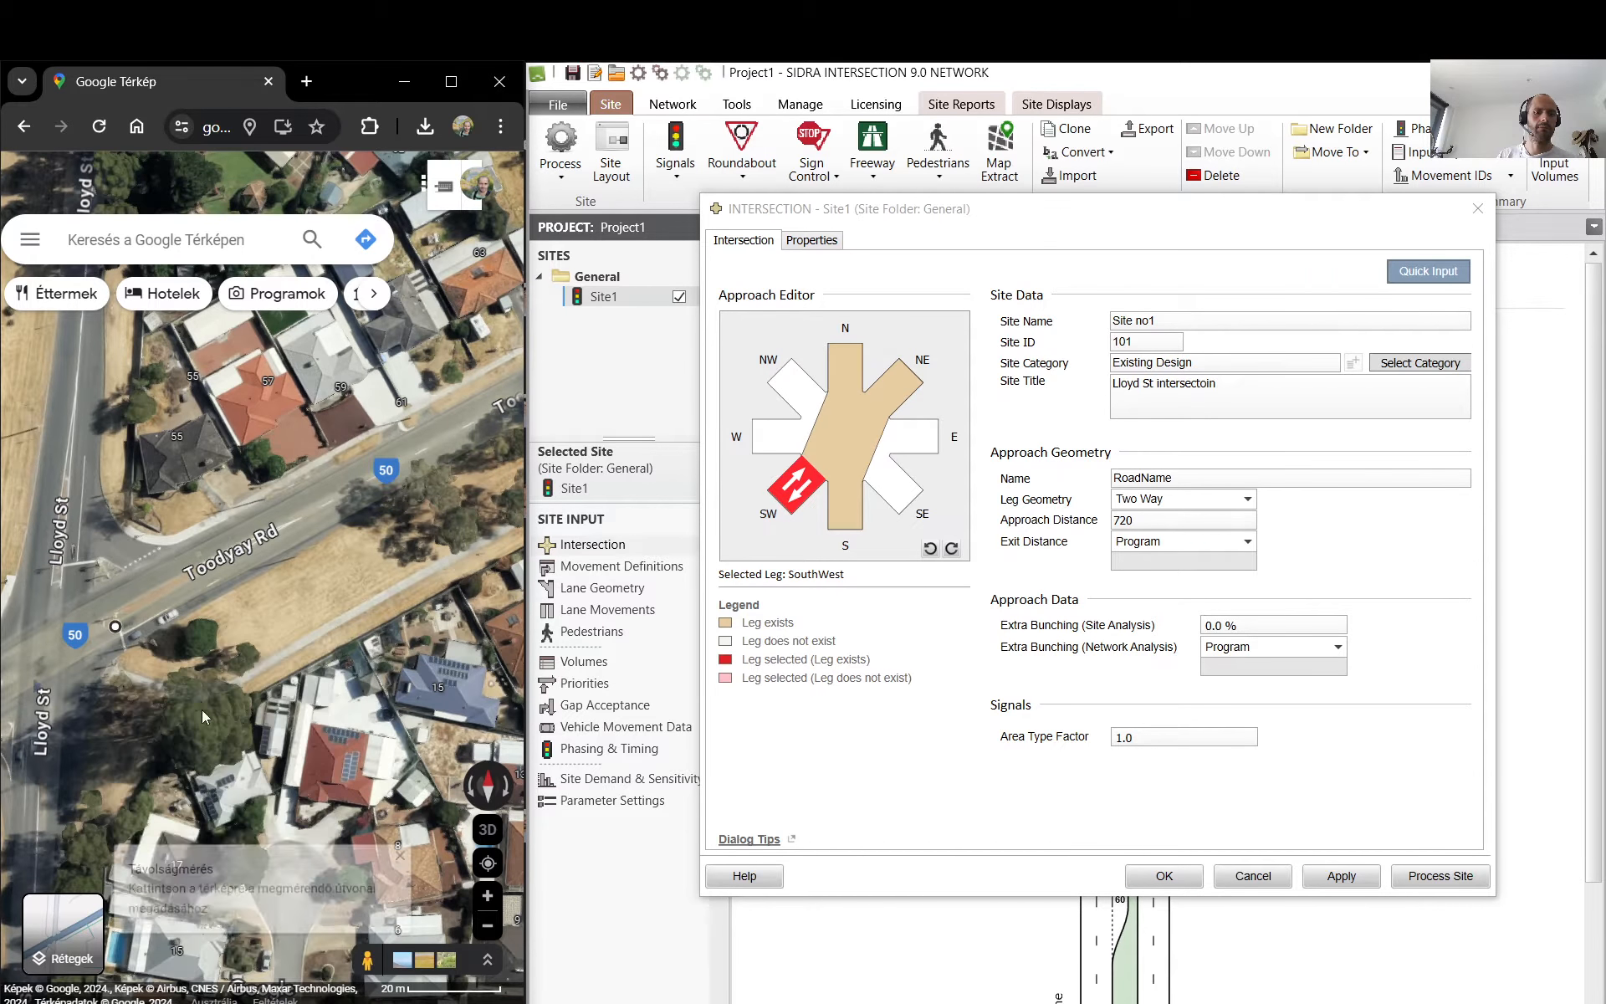
drag(398, 587, 201, 703)
scroll(492, 507, up, 5)
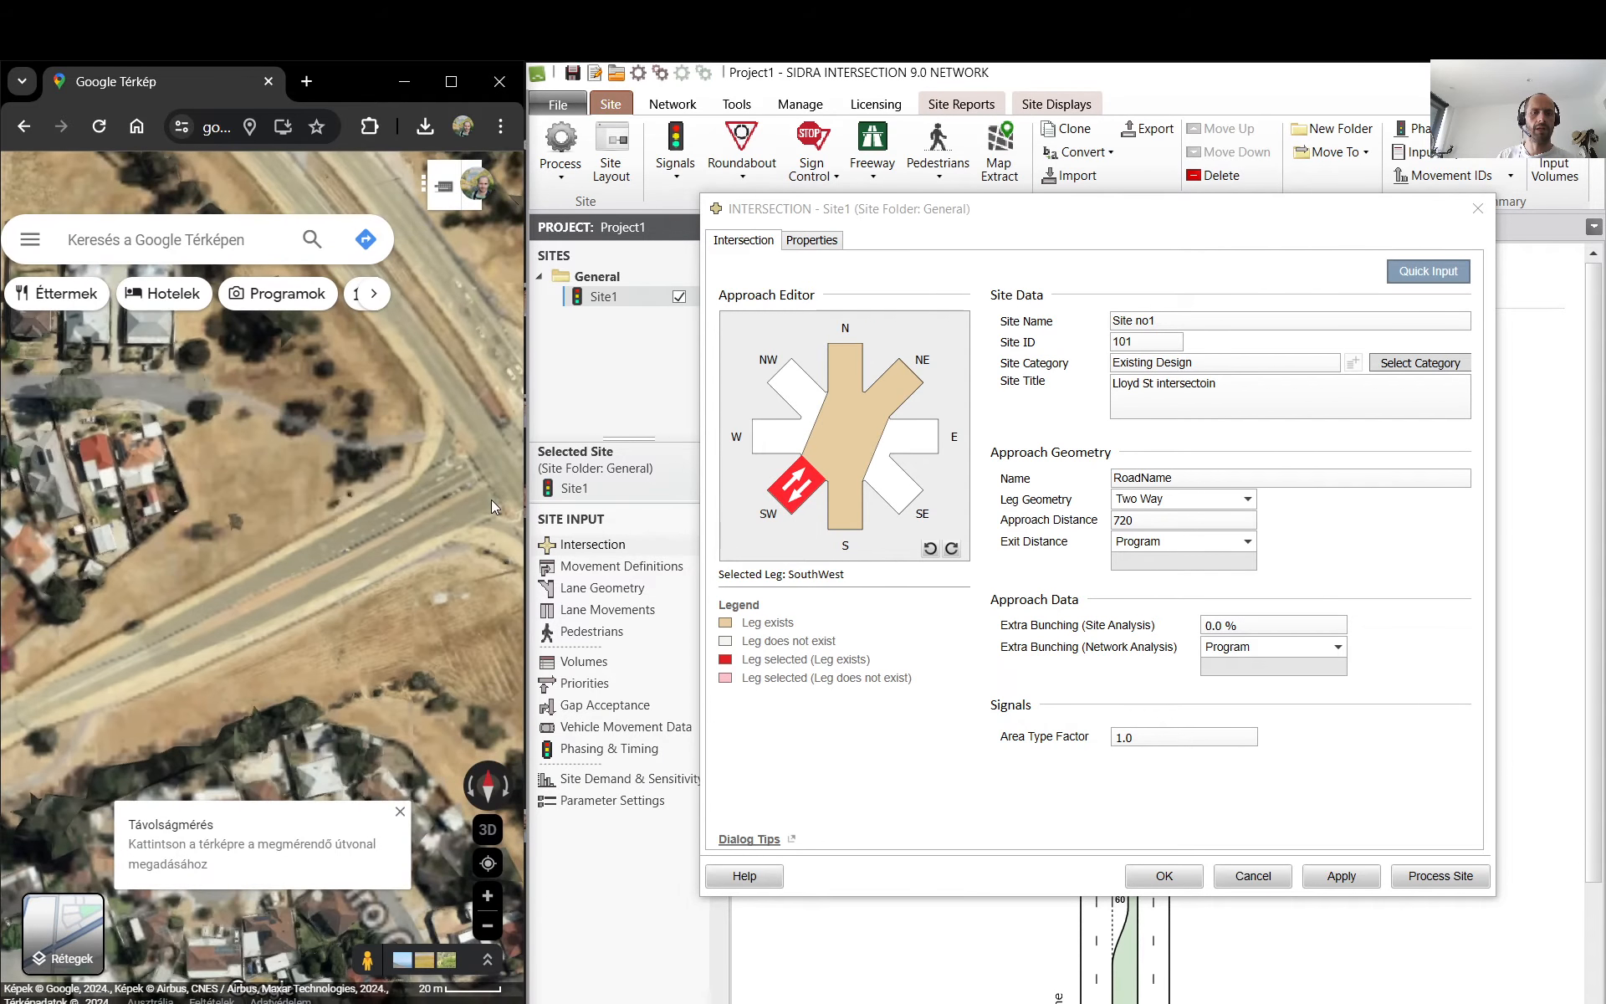
click(491, 499)
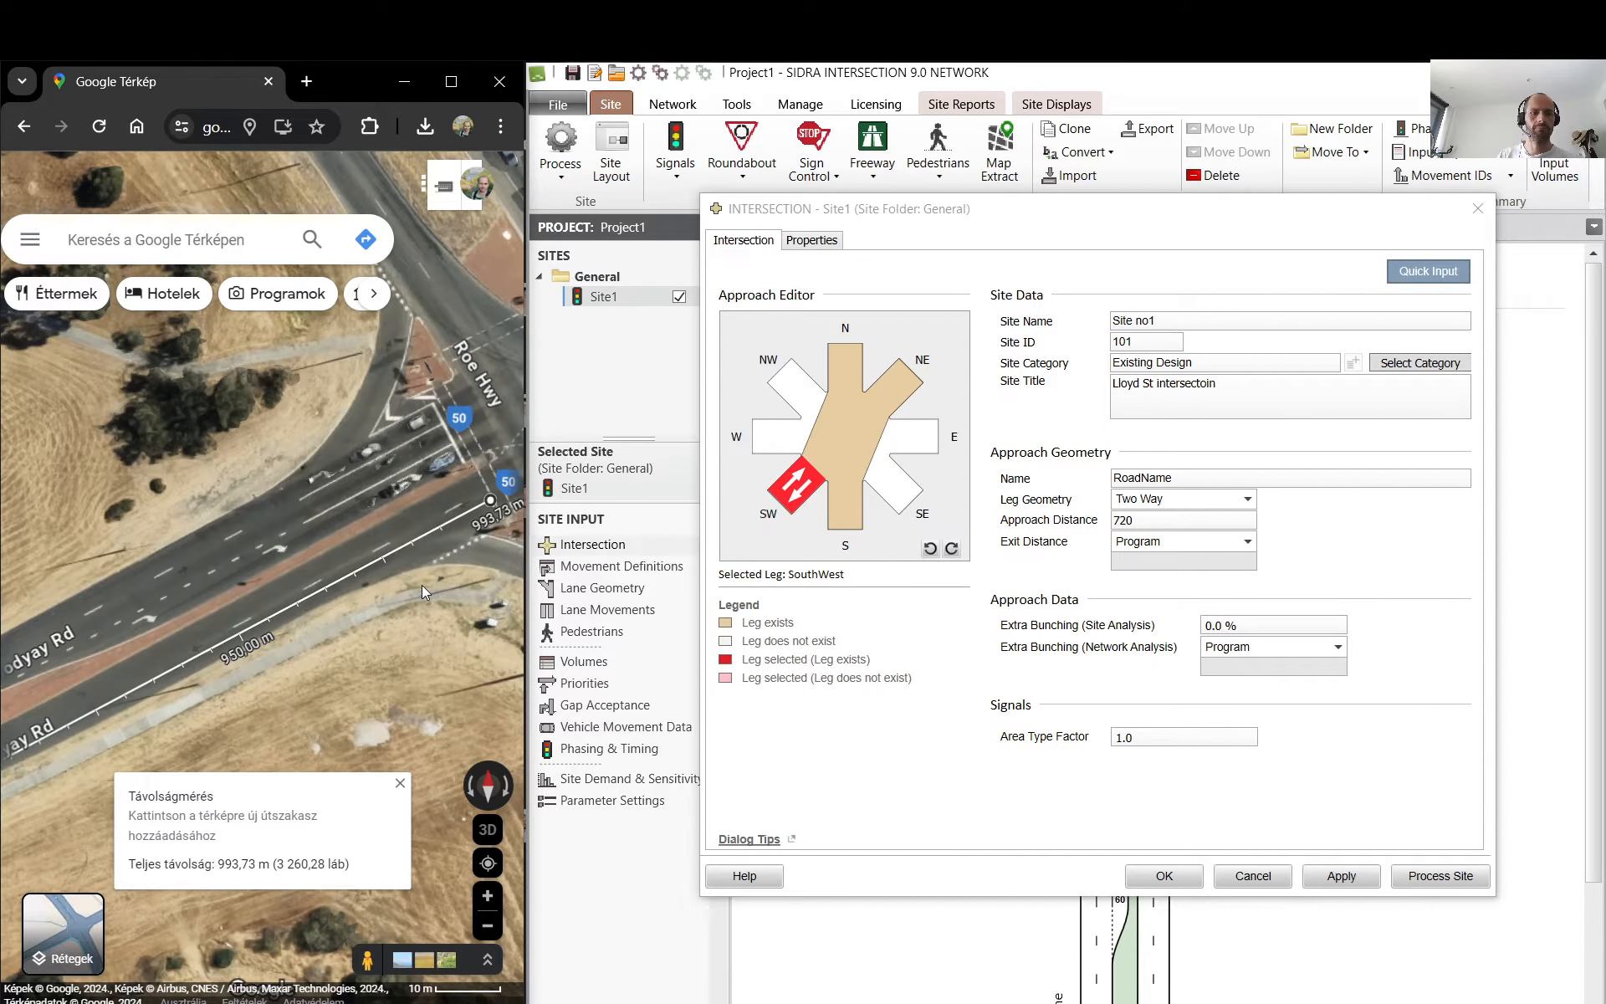
- Set the northeast leg's approach distance to 500 m
click(891, 402)
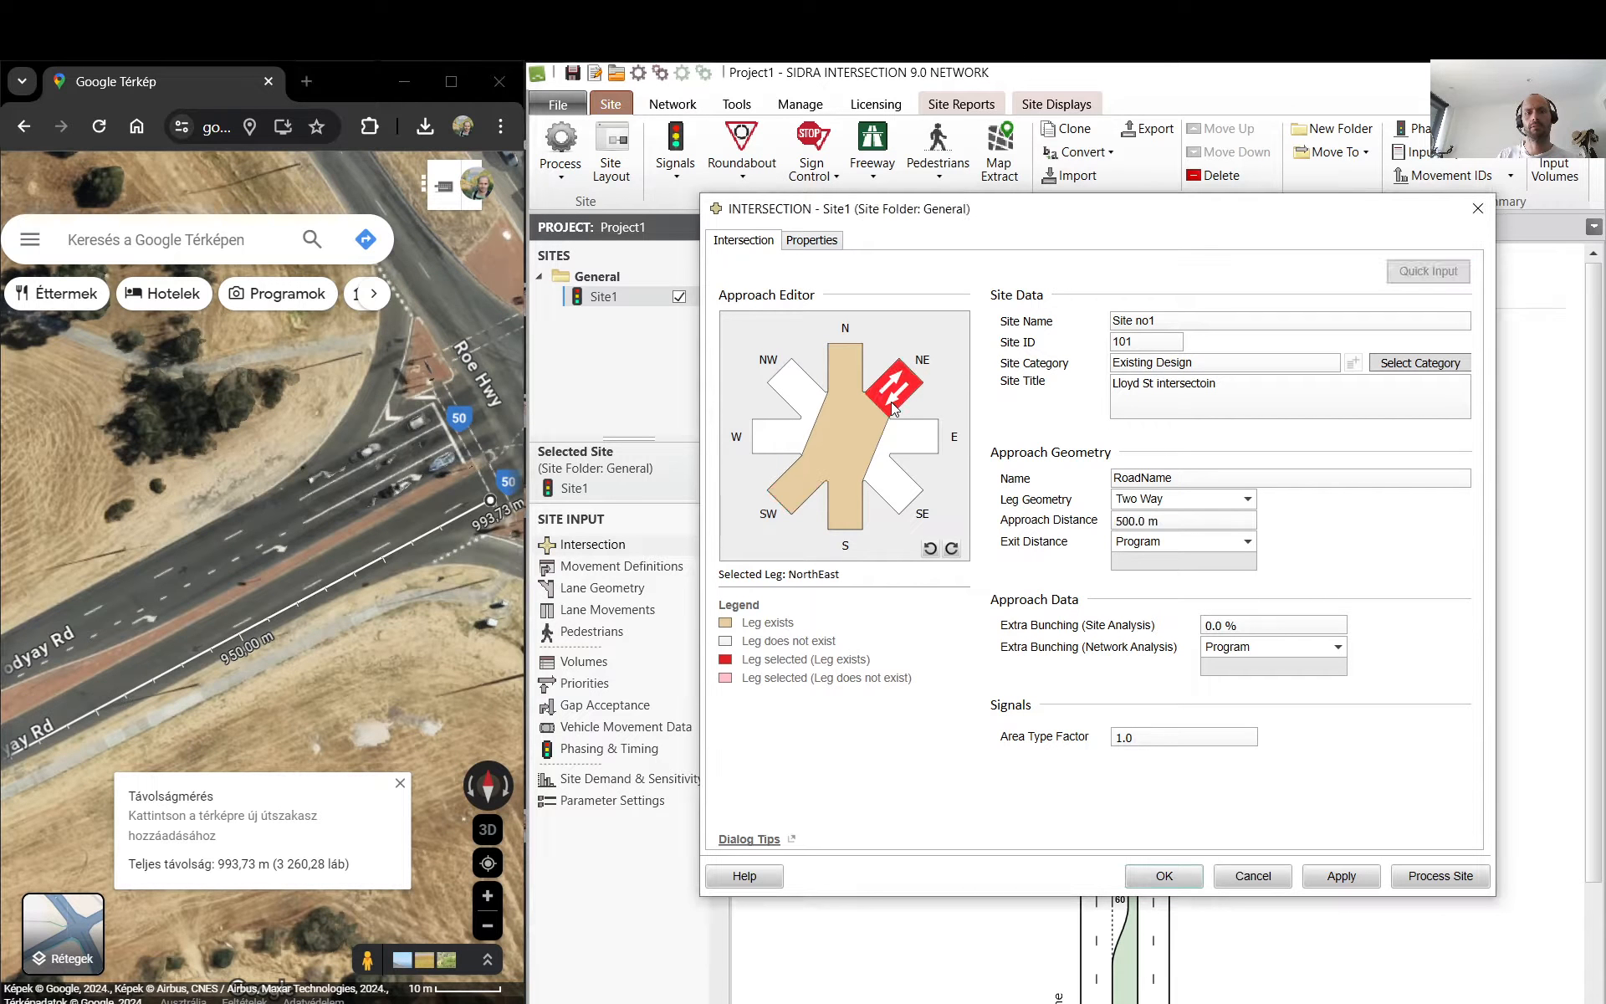
double_click(1126, 521)
text(500)
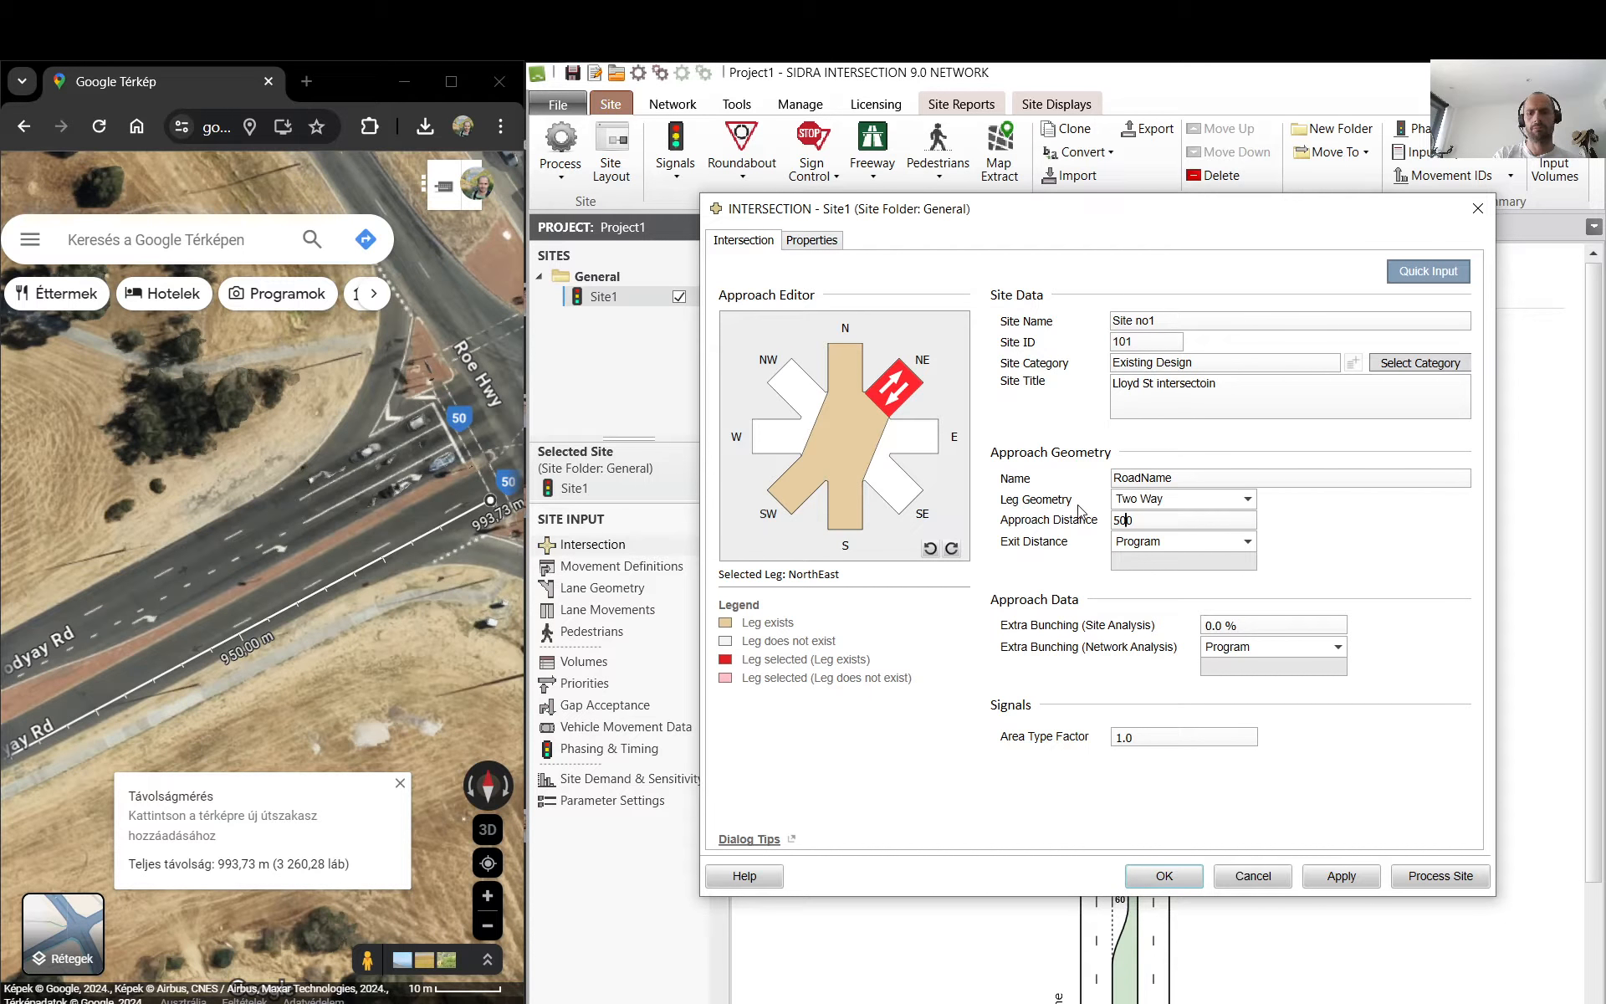
- Change the northeast leg's approach distance to 990 m
key(BackSpace)
text(990)
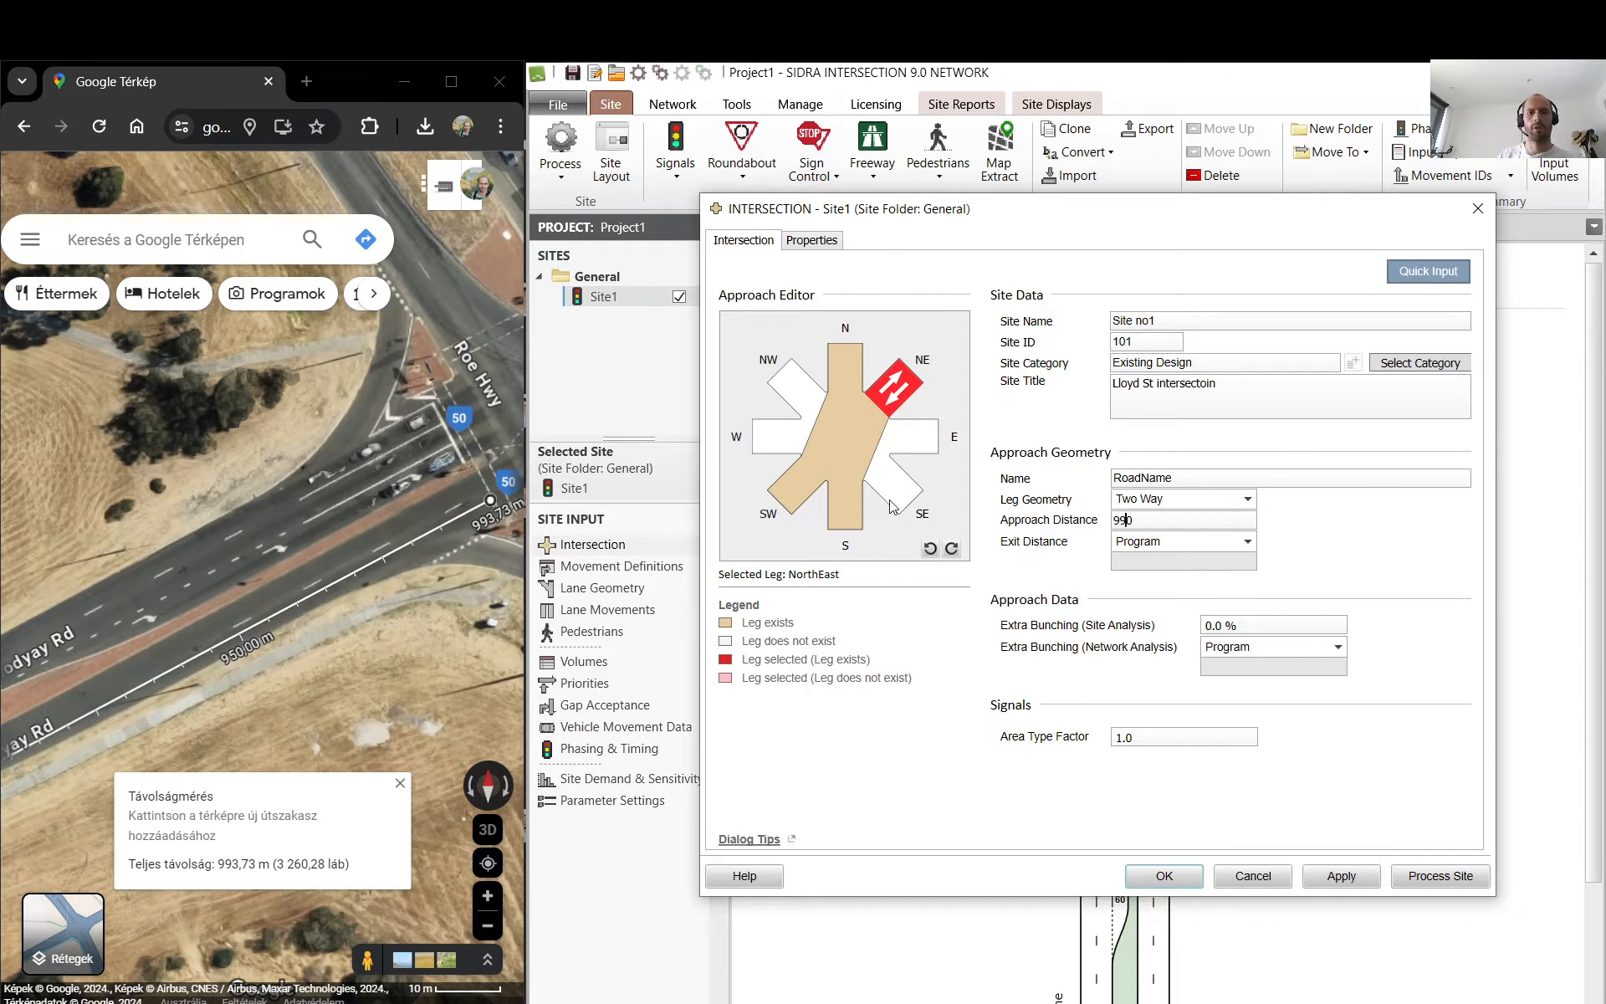
- Select the south leg, clear the previous map measurement and start a new one on Lloyd St just south of Toodyay Rd
click(839, 512)
drag(219, 539, 294, 465)
scroll(294, 465, down, 5)
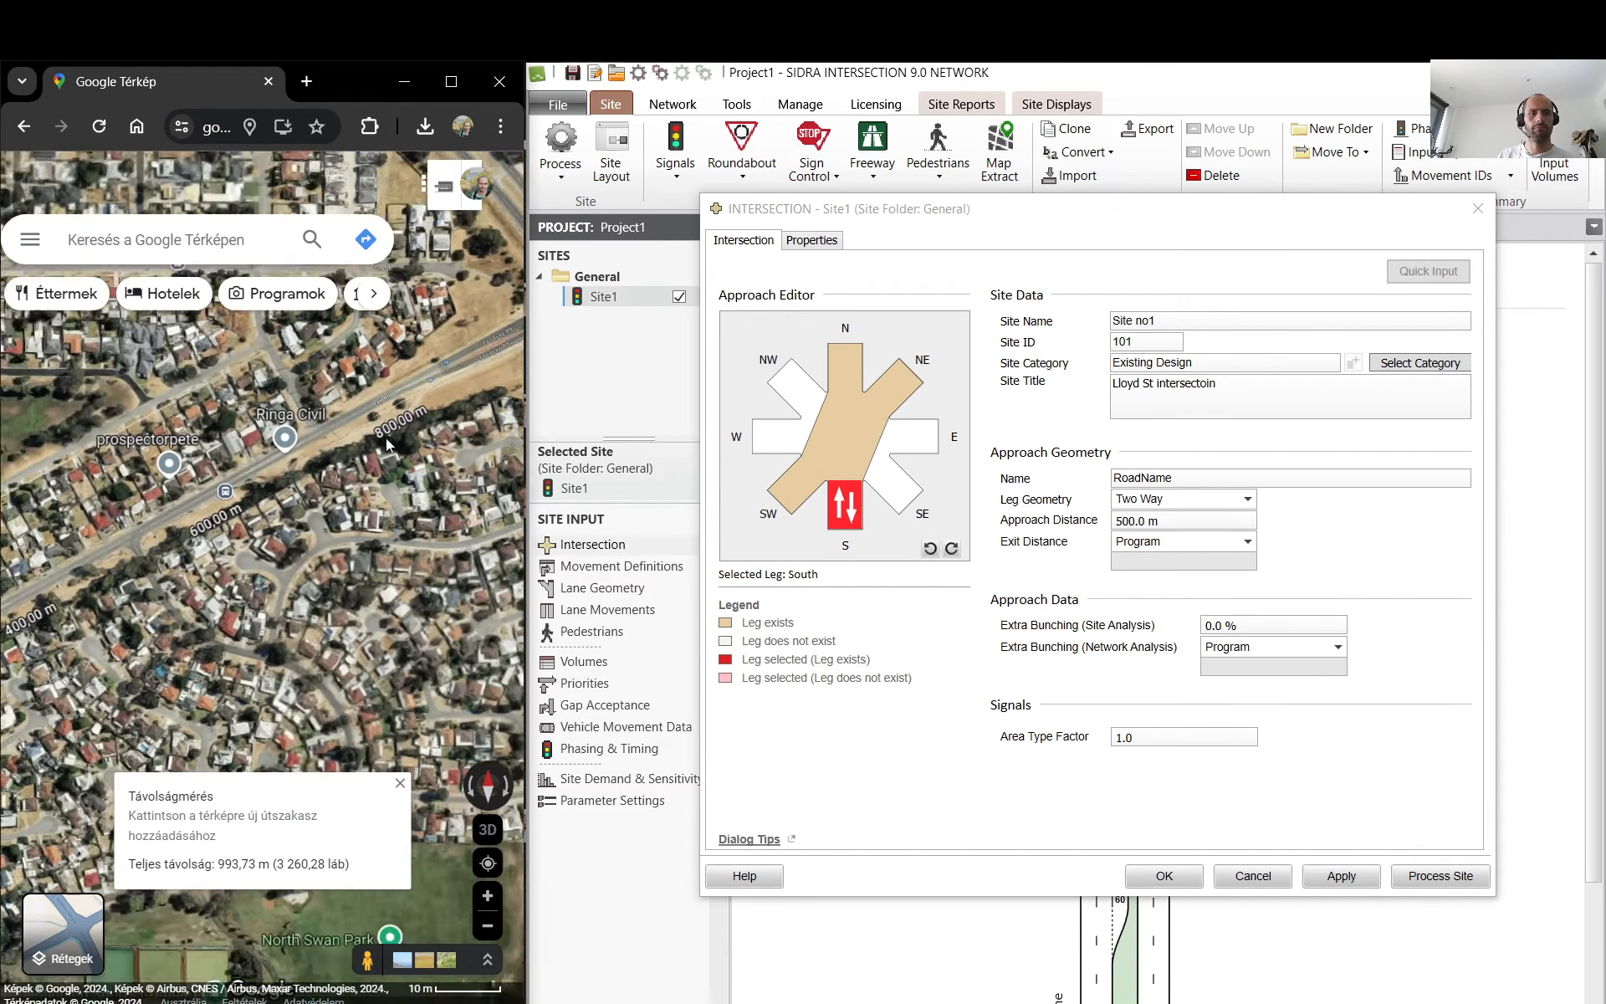
right_click(305, 538)
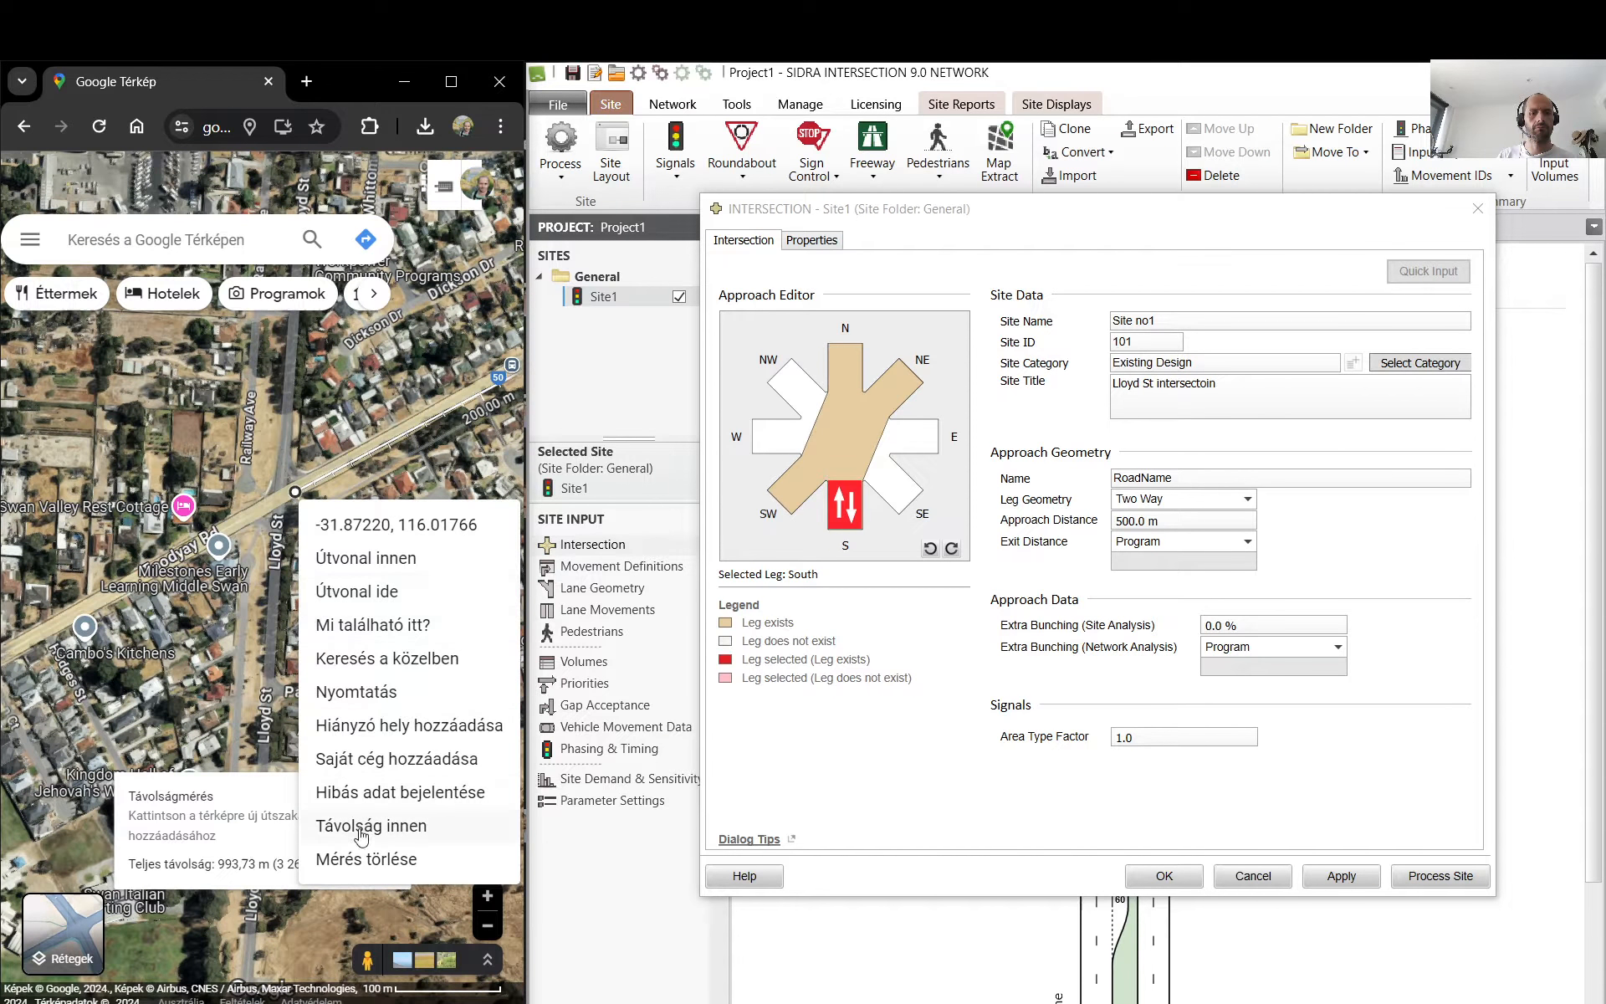
click(352, 856)
scroll(274, 509, up, 2)
scroll(274, 509, up, 3)
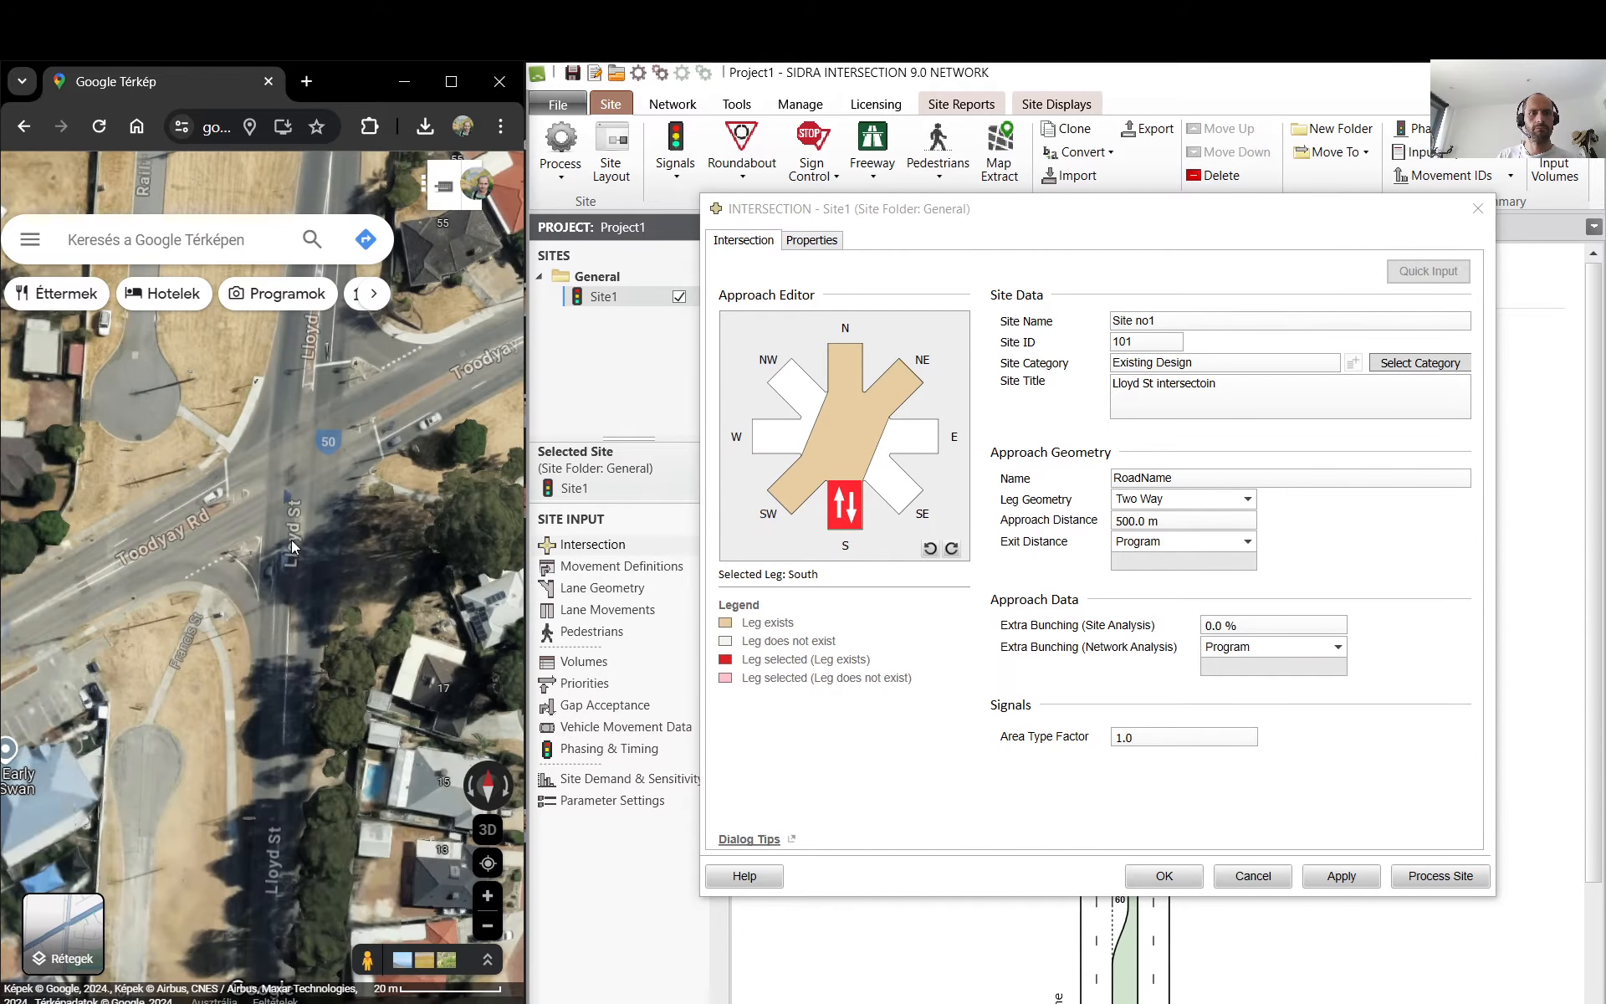
right_click(278, 554)
click(339, 880)
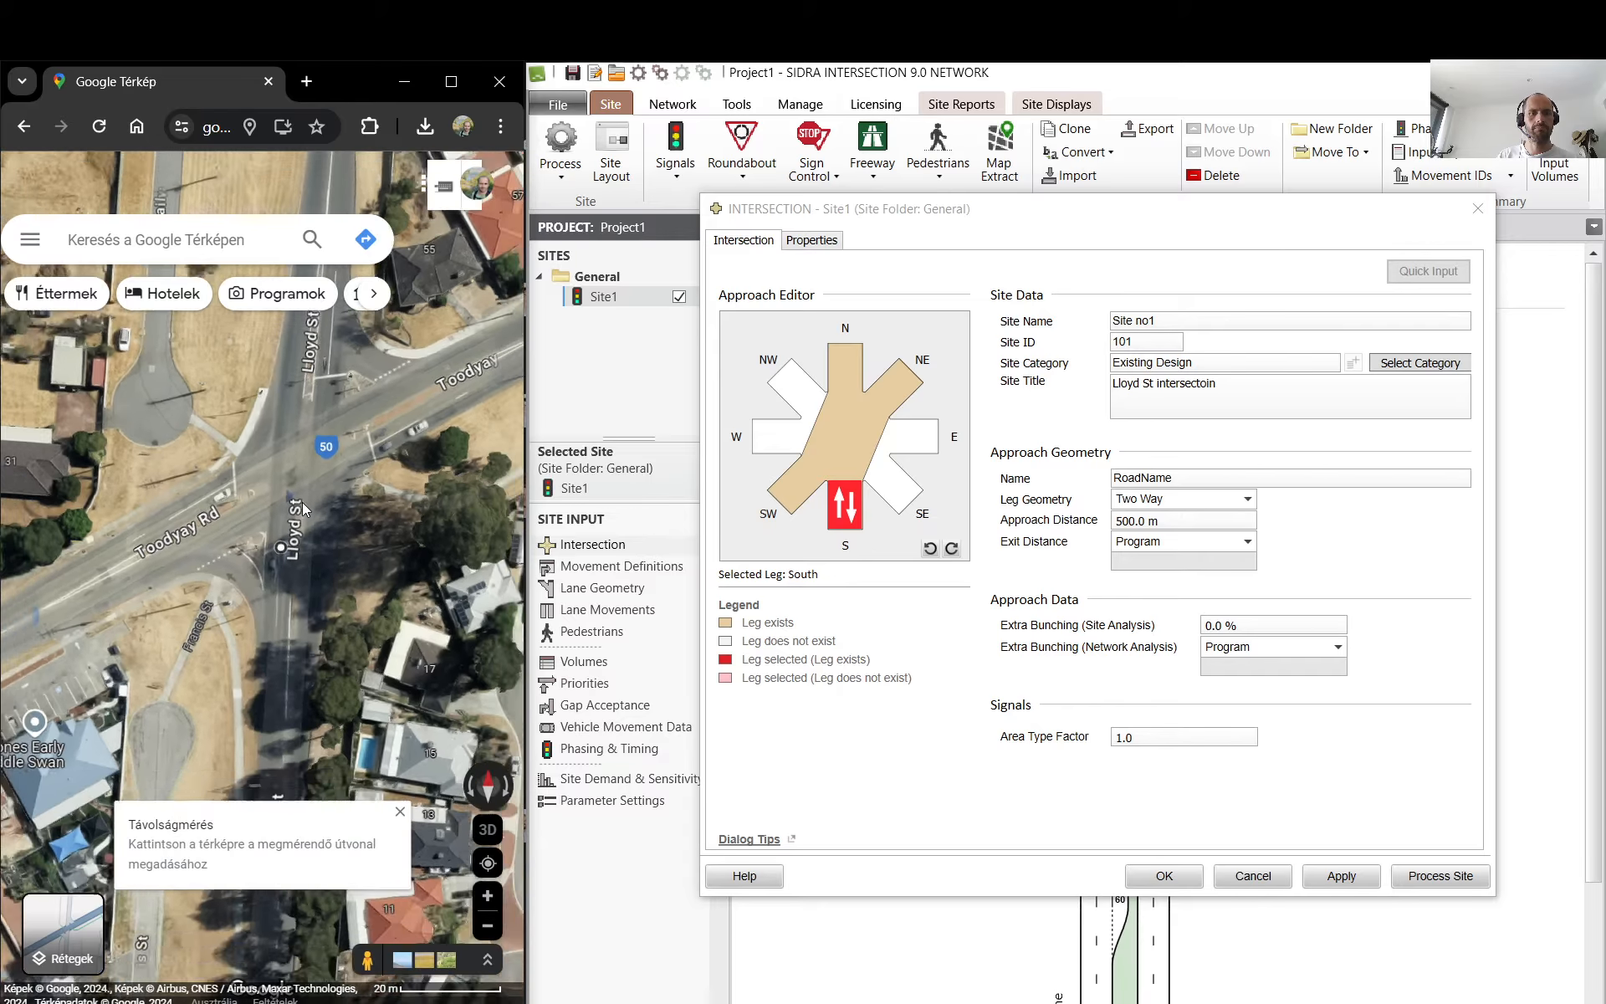
- Examine Lloyd St on the satellite map southwards from the Toodyay Rd intersection, checking its side-road junctions
scroll(302, 536, down, 4)
scroll(276, 711, up, 3)
drag(254, 684, 327, 413)
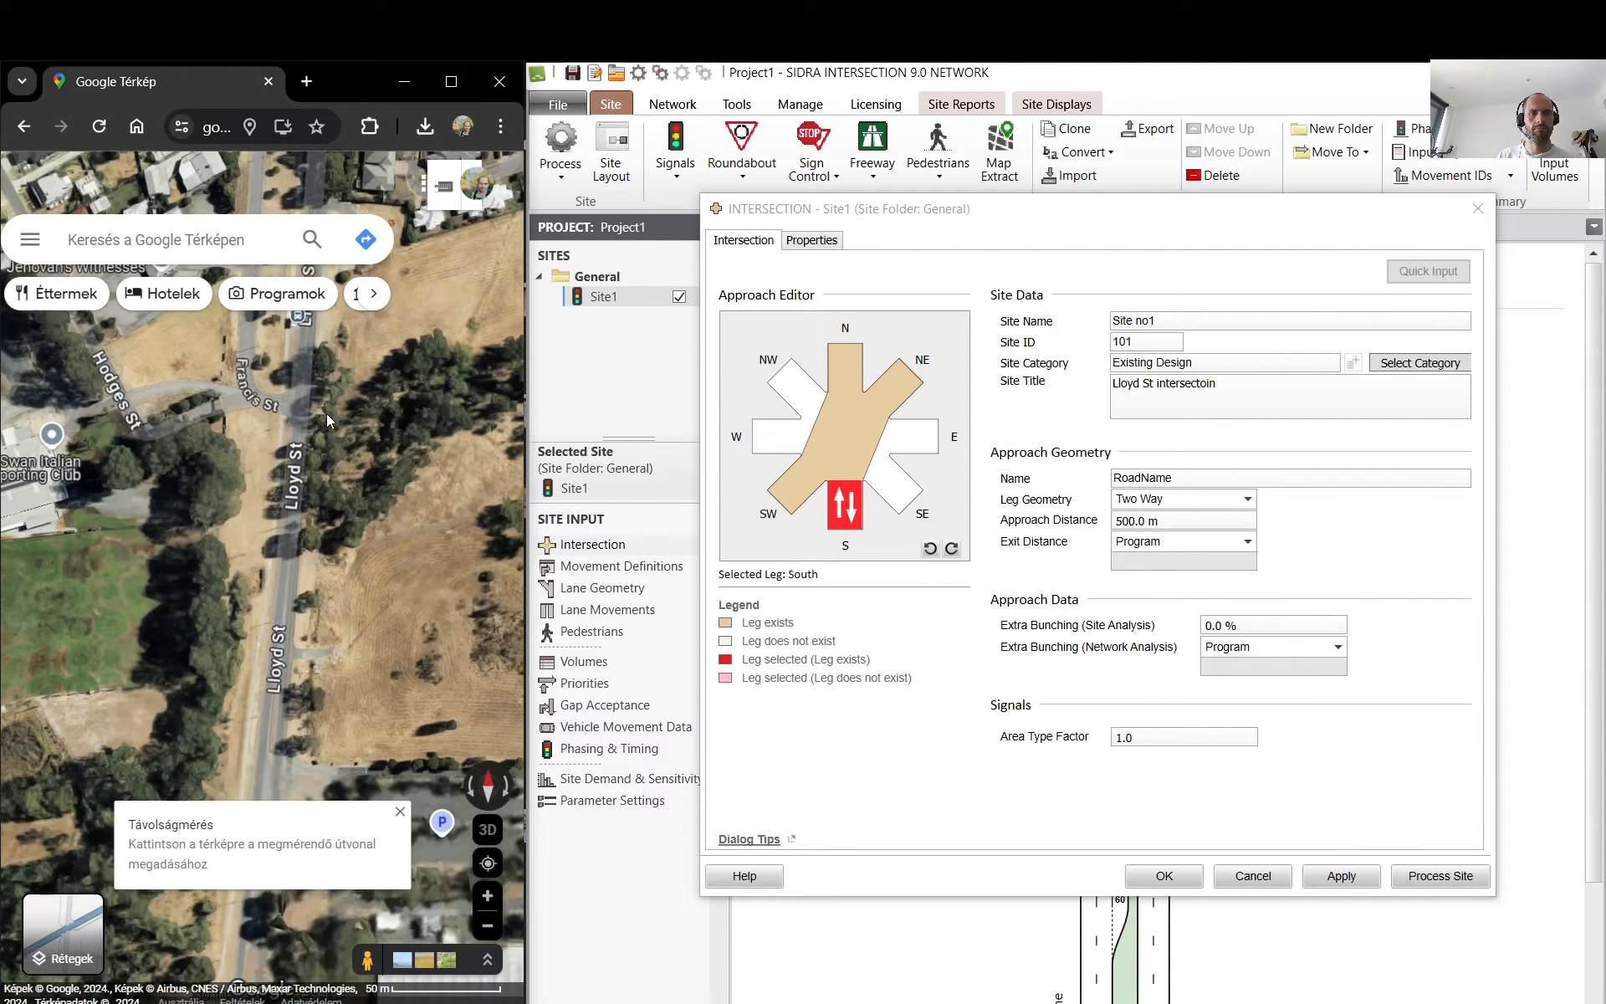
drag(293, 610, 354, 394)
scroll(360, 440, up, 3)
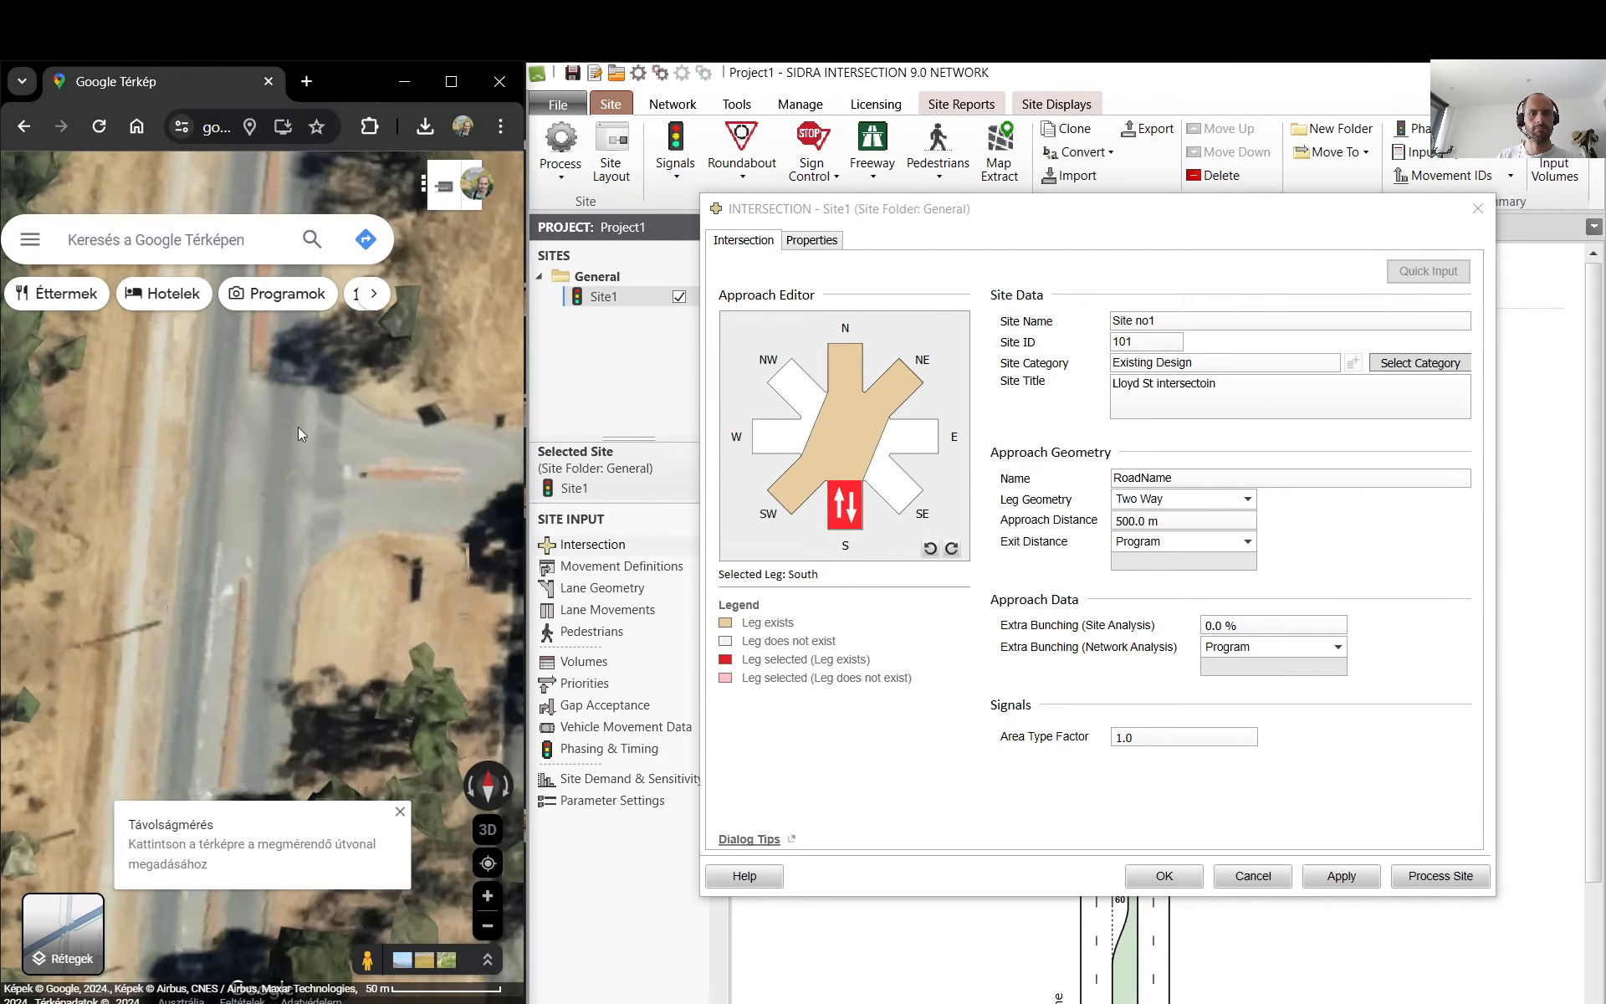
scroll(227, 407, down, 2)
drag(246, 615, 372, 369)
drag(357, 629, 393, 276)
scroll(243, 530, down, 2)
drag(284, 666, 215, 563)
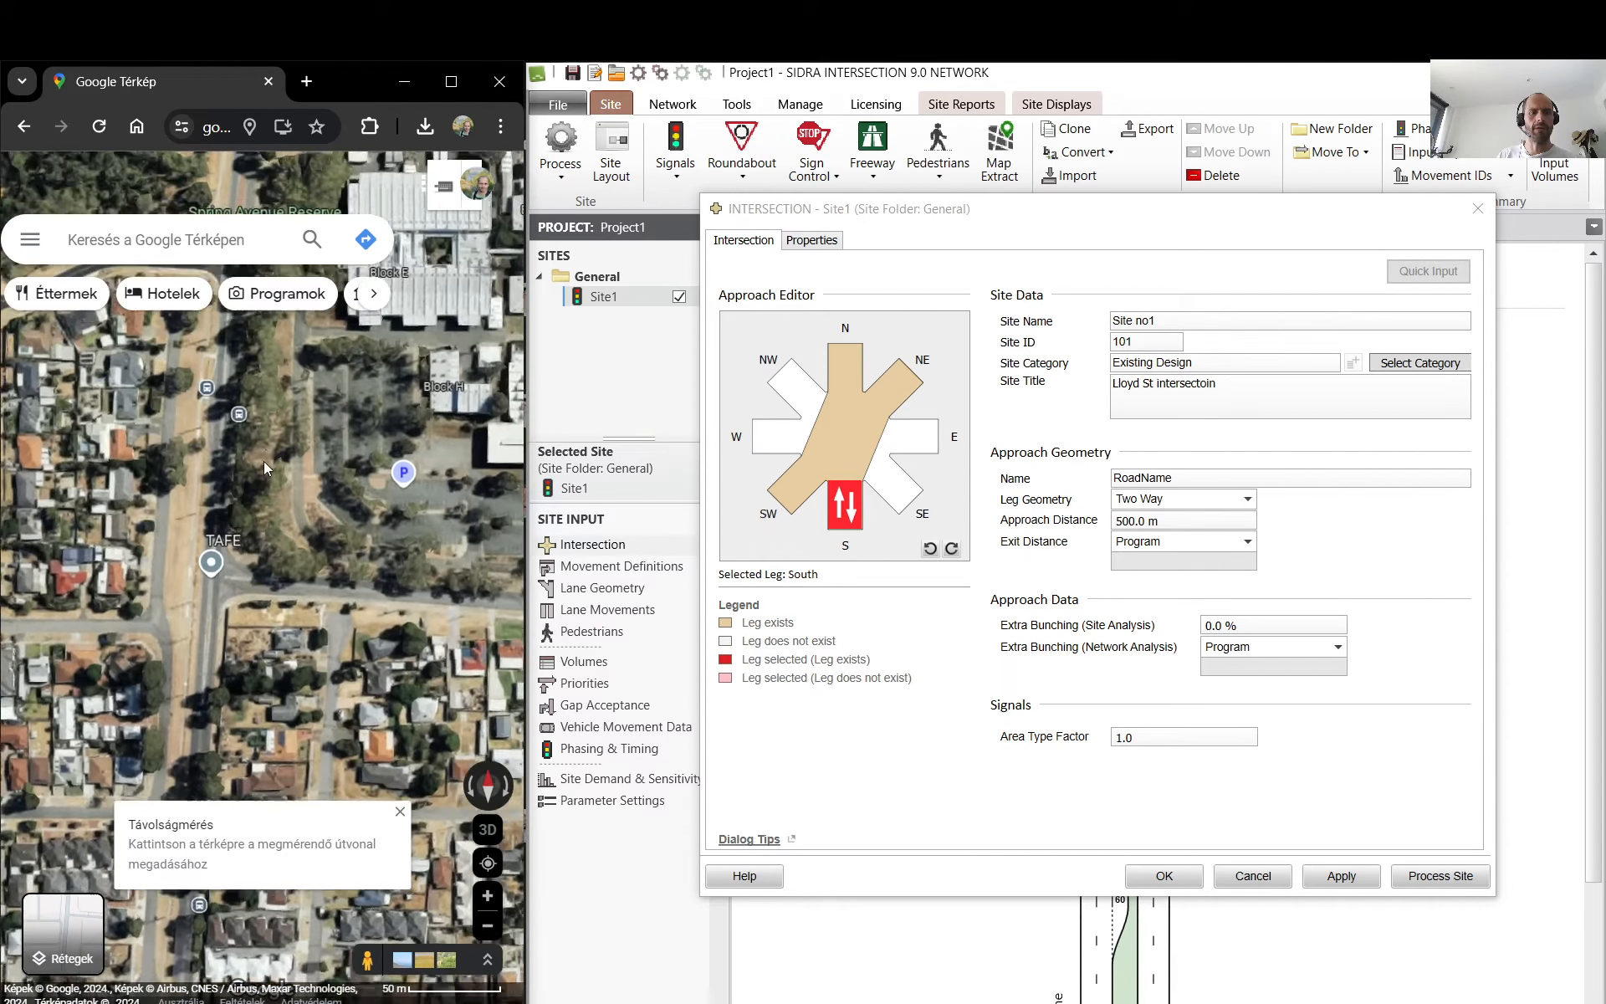
drag(264, 402, 316, 580)
- Set the south leg's approach distance to 1000 m
double_click(1167, 520)
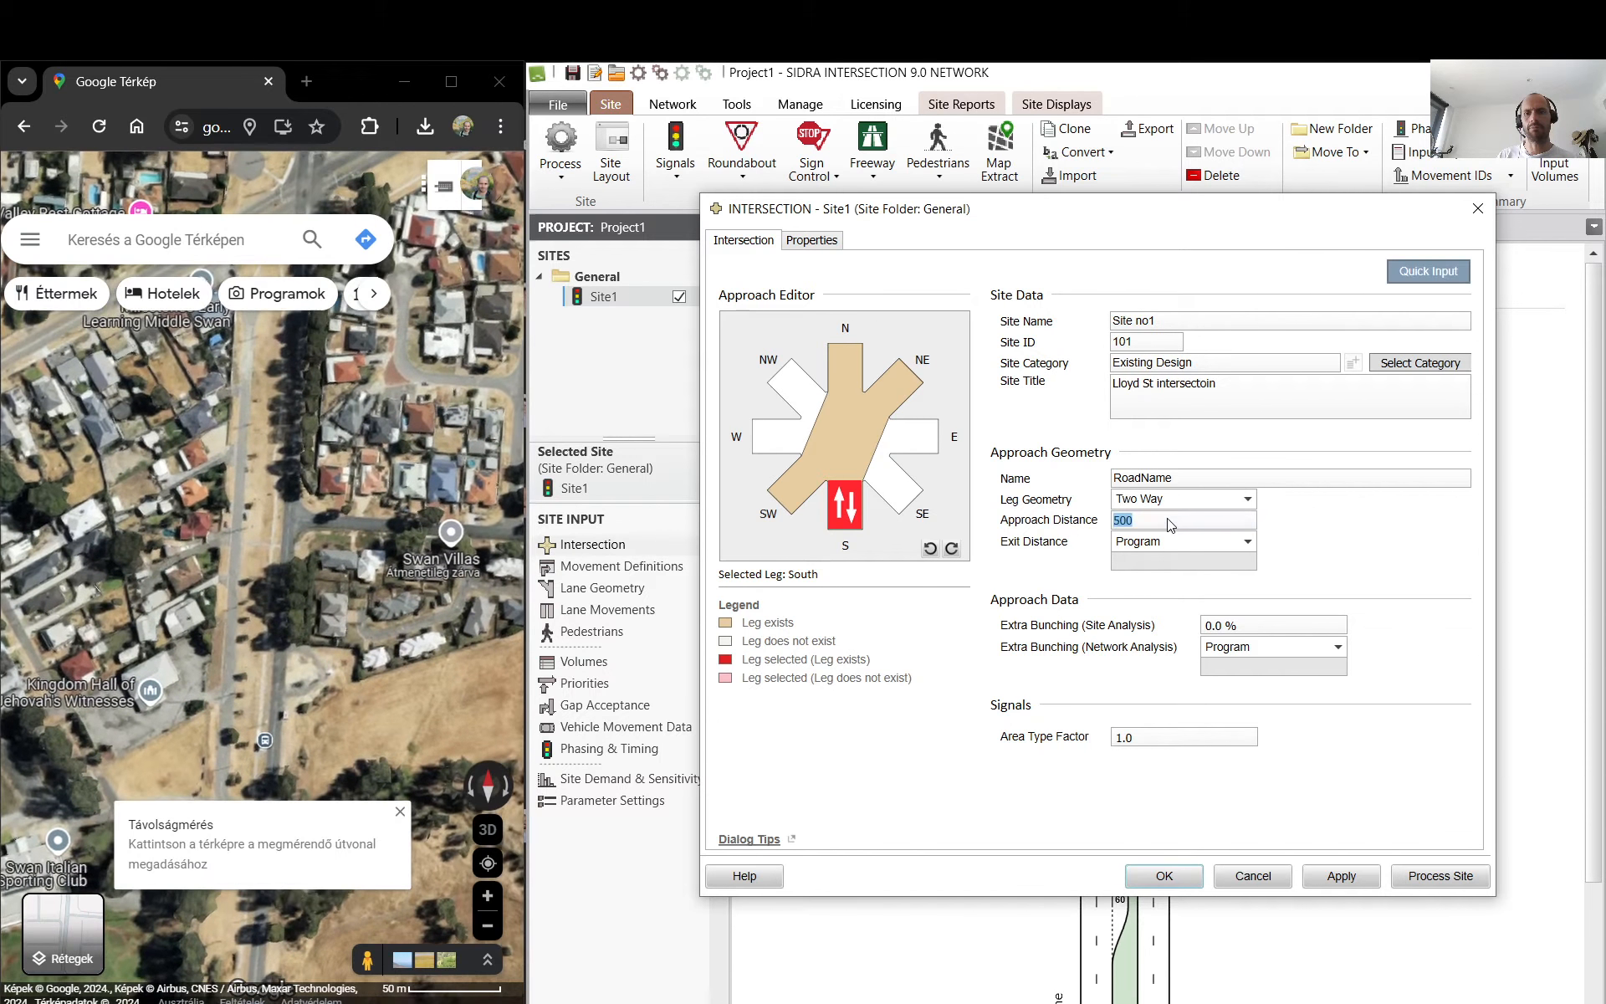
text(1000)
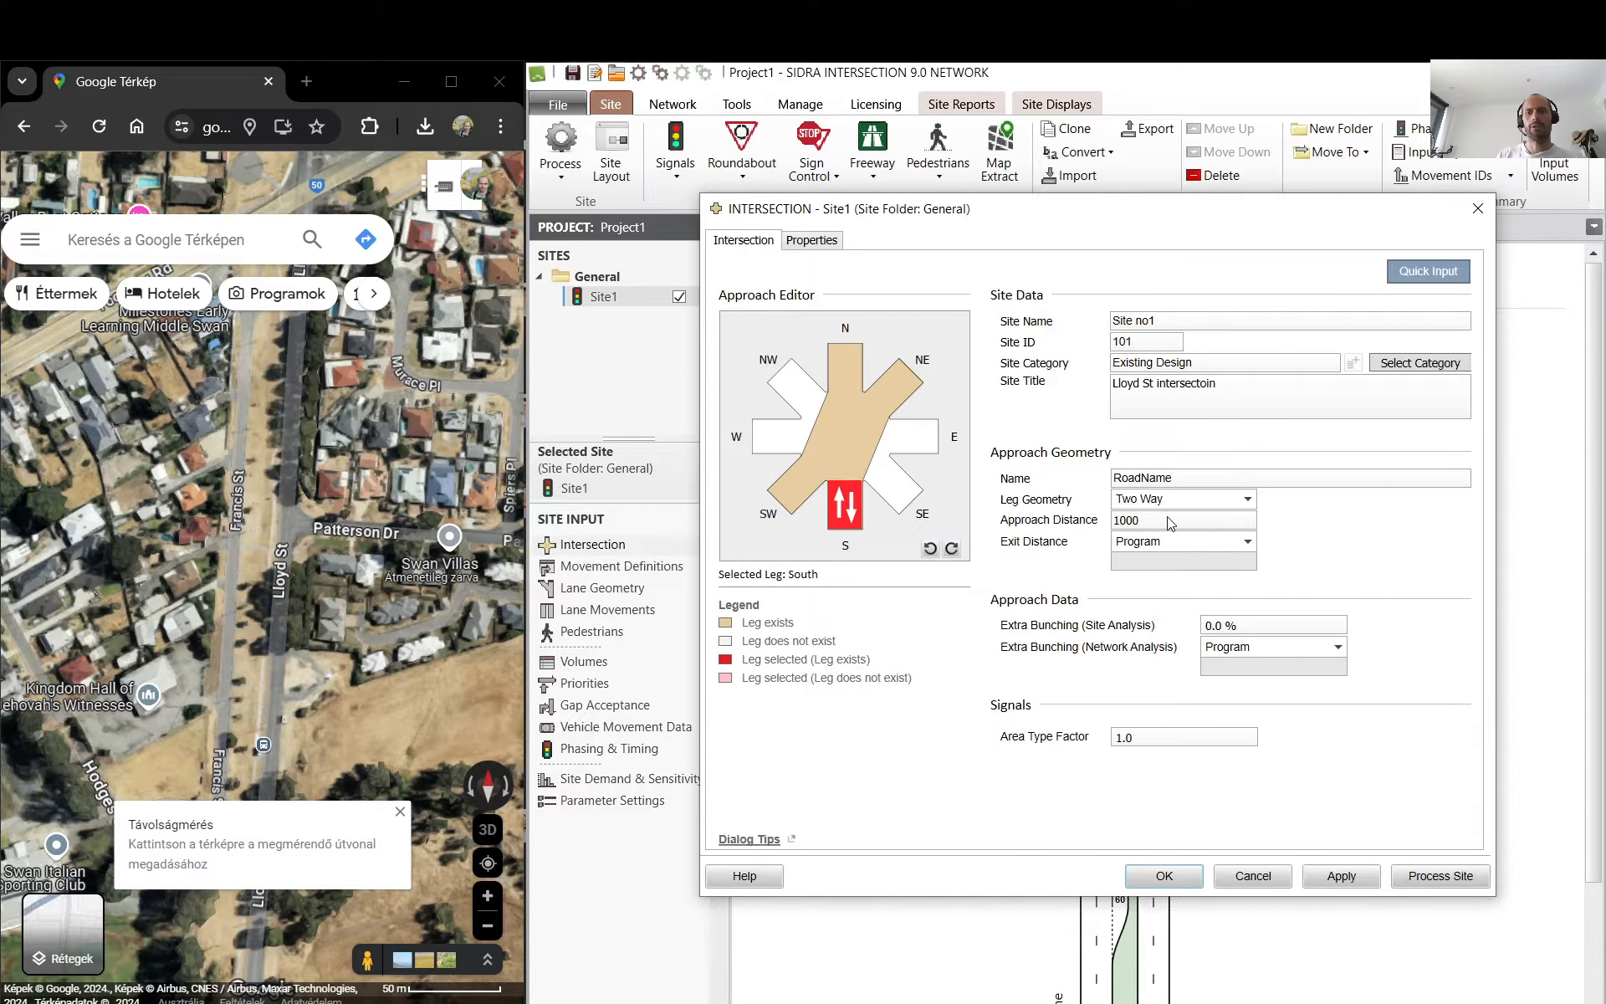
click(1171, 504)
click(1173, 495)
- Examine the Patterson Dr and Francis St junctions along Lloyd St on the map, back to the Toodyay Rd intersection
drag(309, 719, 315, 765)
drag(315, 445, 349, 316)
scroll(343, 424, up, 3)
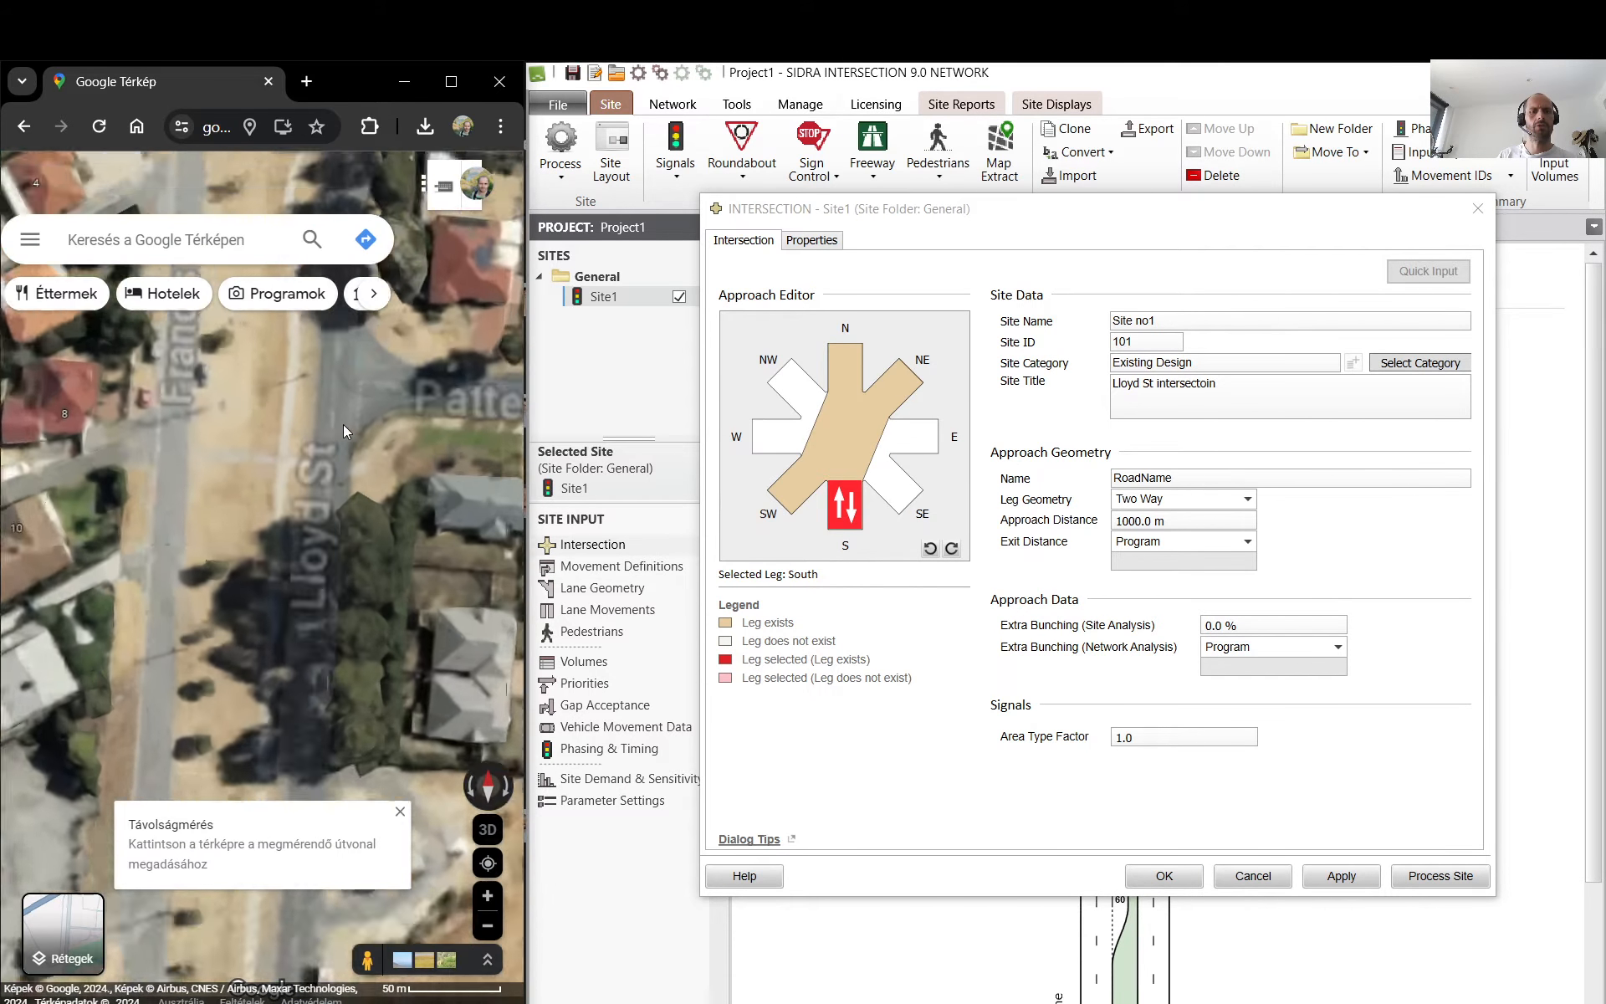
scroll(360, 385, up, 3)
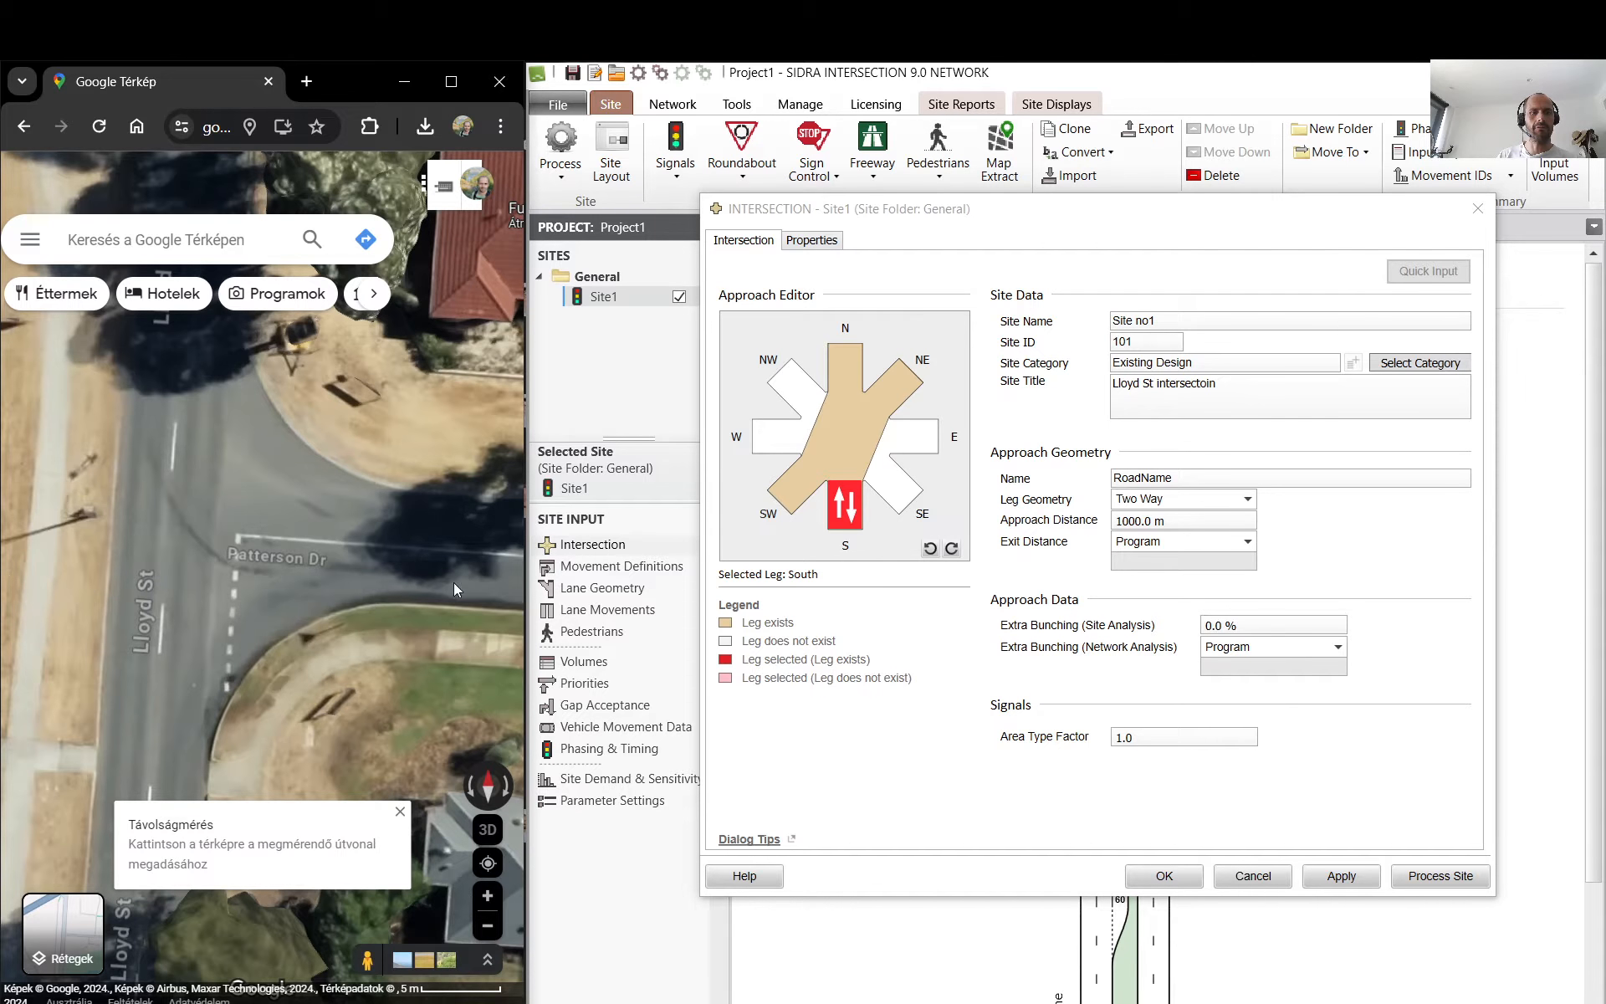
scroll(157, 574, down, 2)
drag(173, 619, 267, 360)
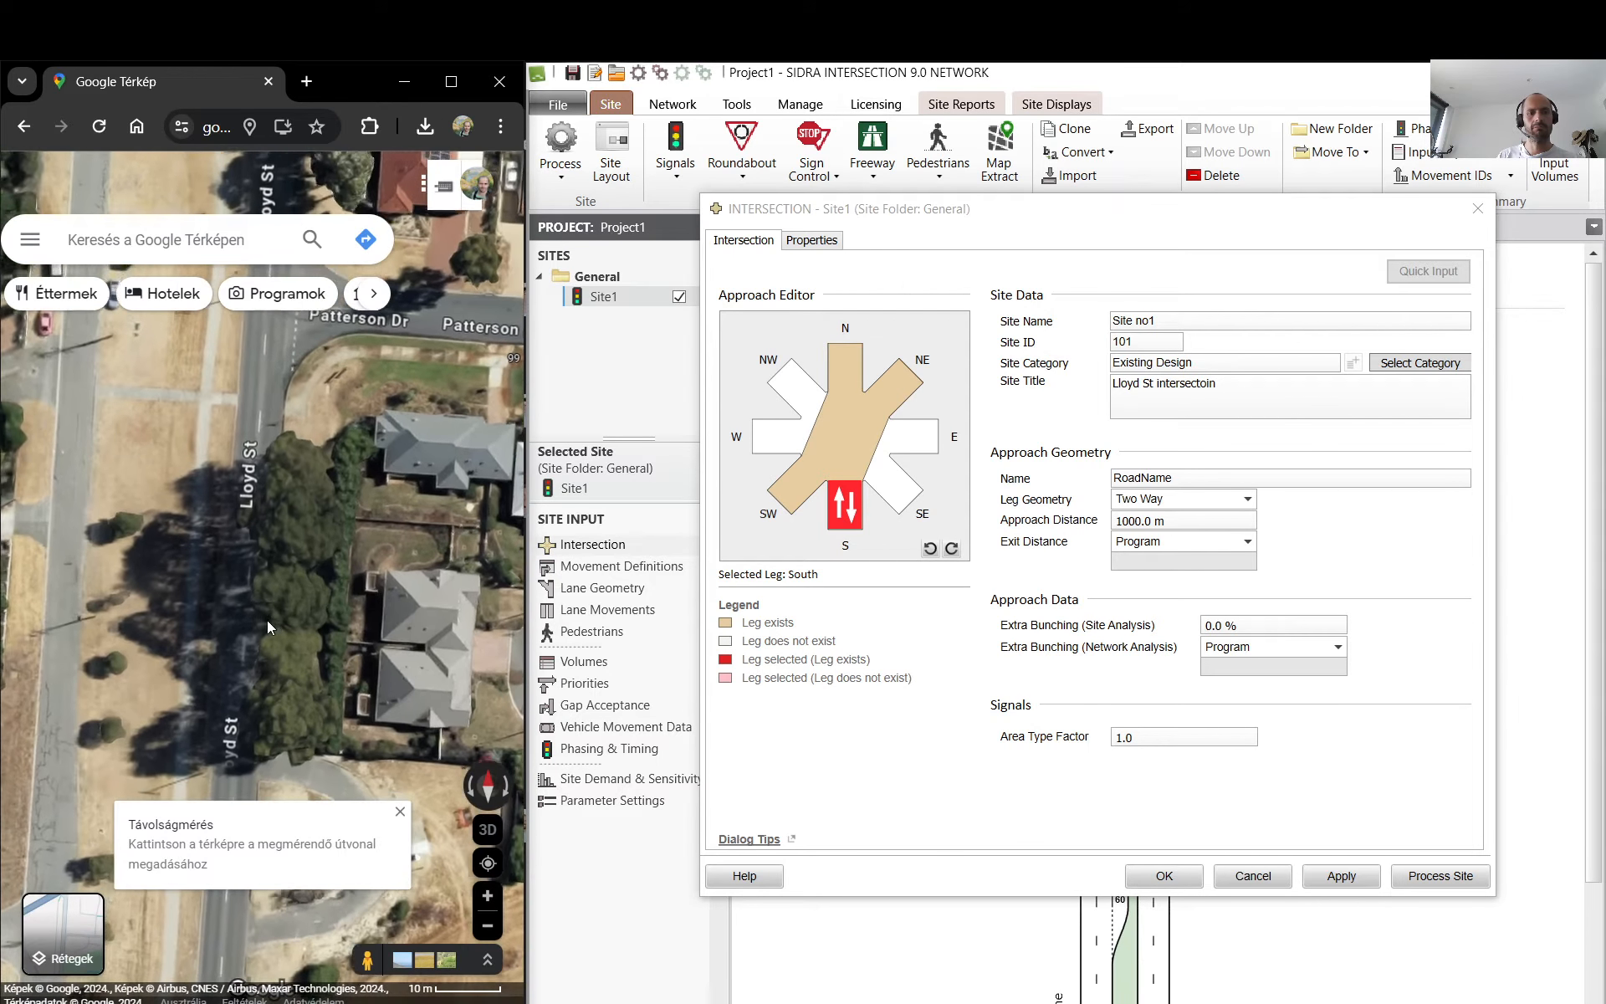
drag(268, 620, 335, 376)
drag(329, 641, 338, 536)
scroll(244, 456, up, 3)
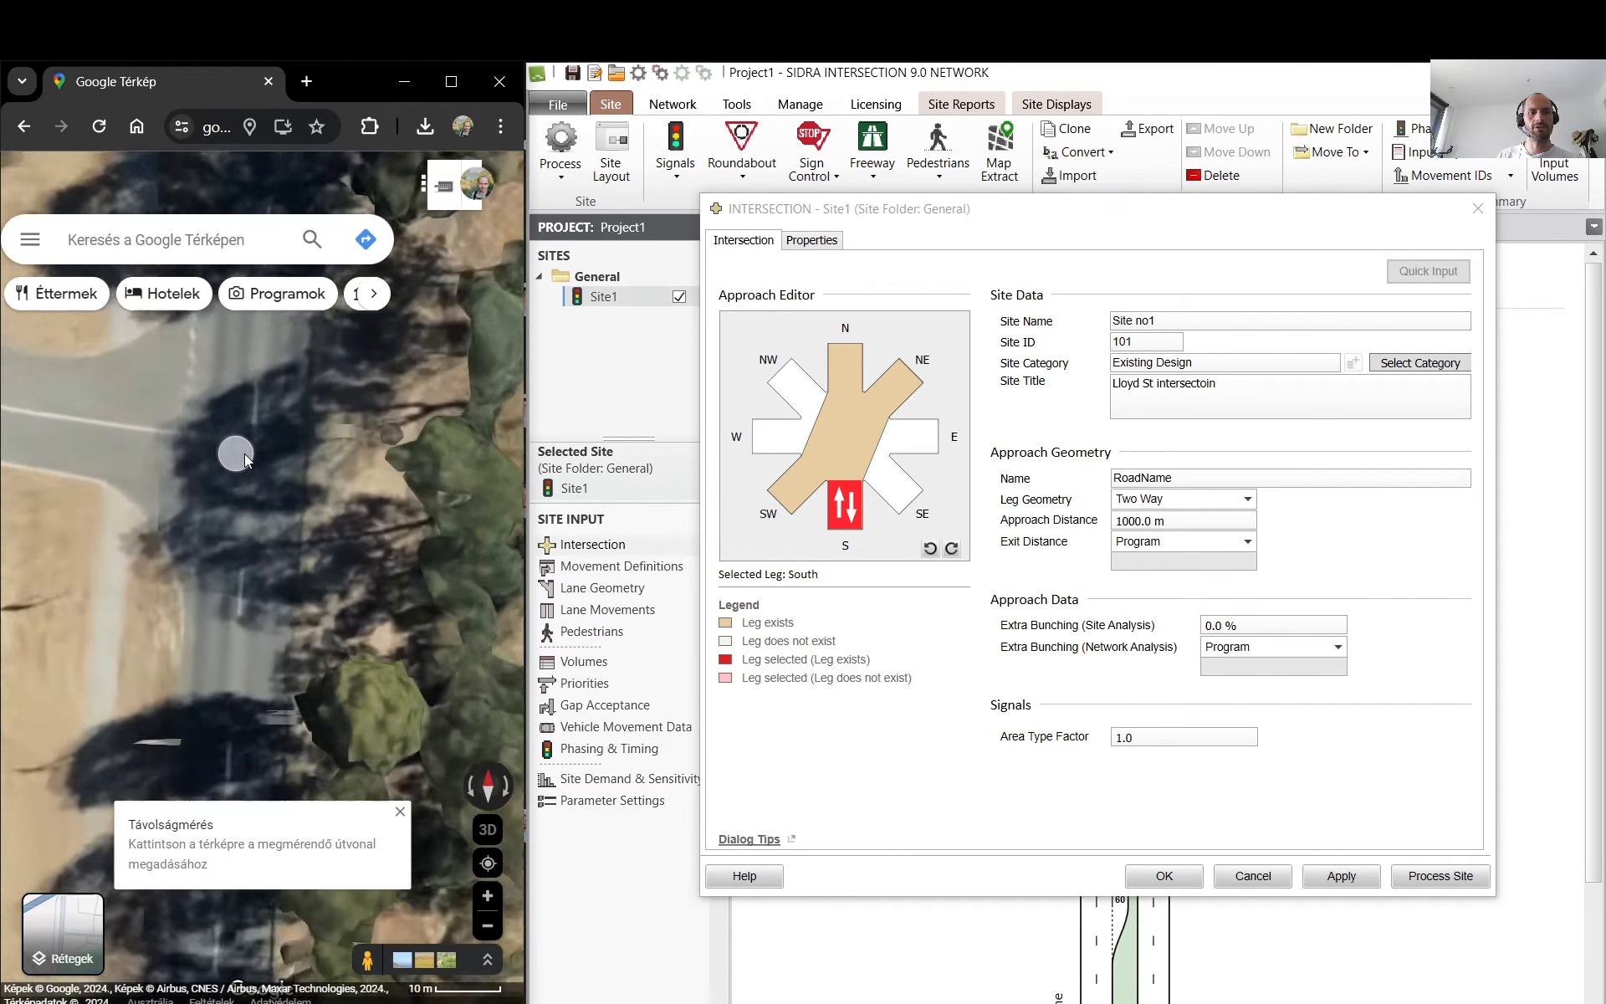
scroll(251, 454, down, 3)
drag(219, 418, 231, 630)
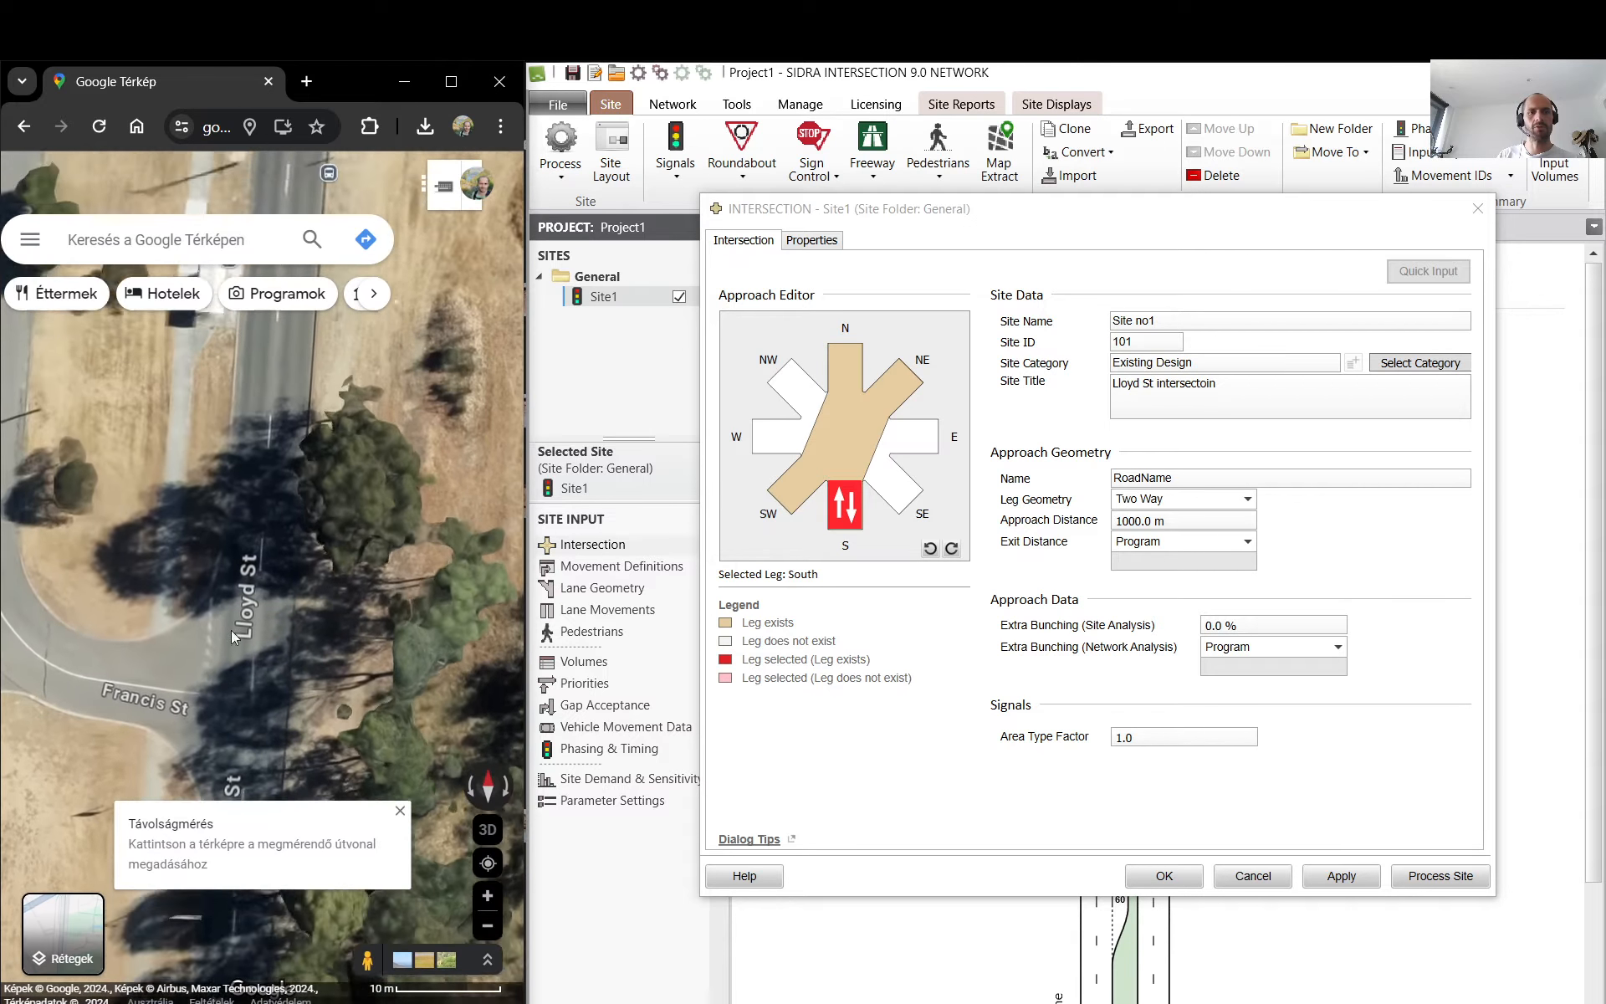
drag(247, 385, 259, 627)
scroll(283, 480, down, 3)
drag(284, 481, 289, 711)
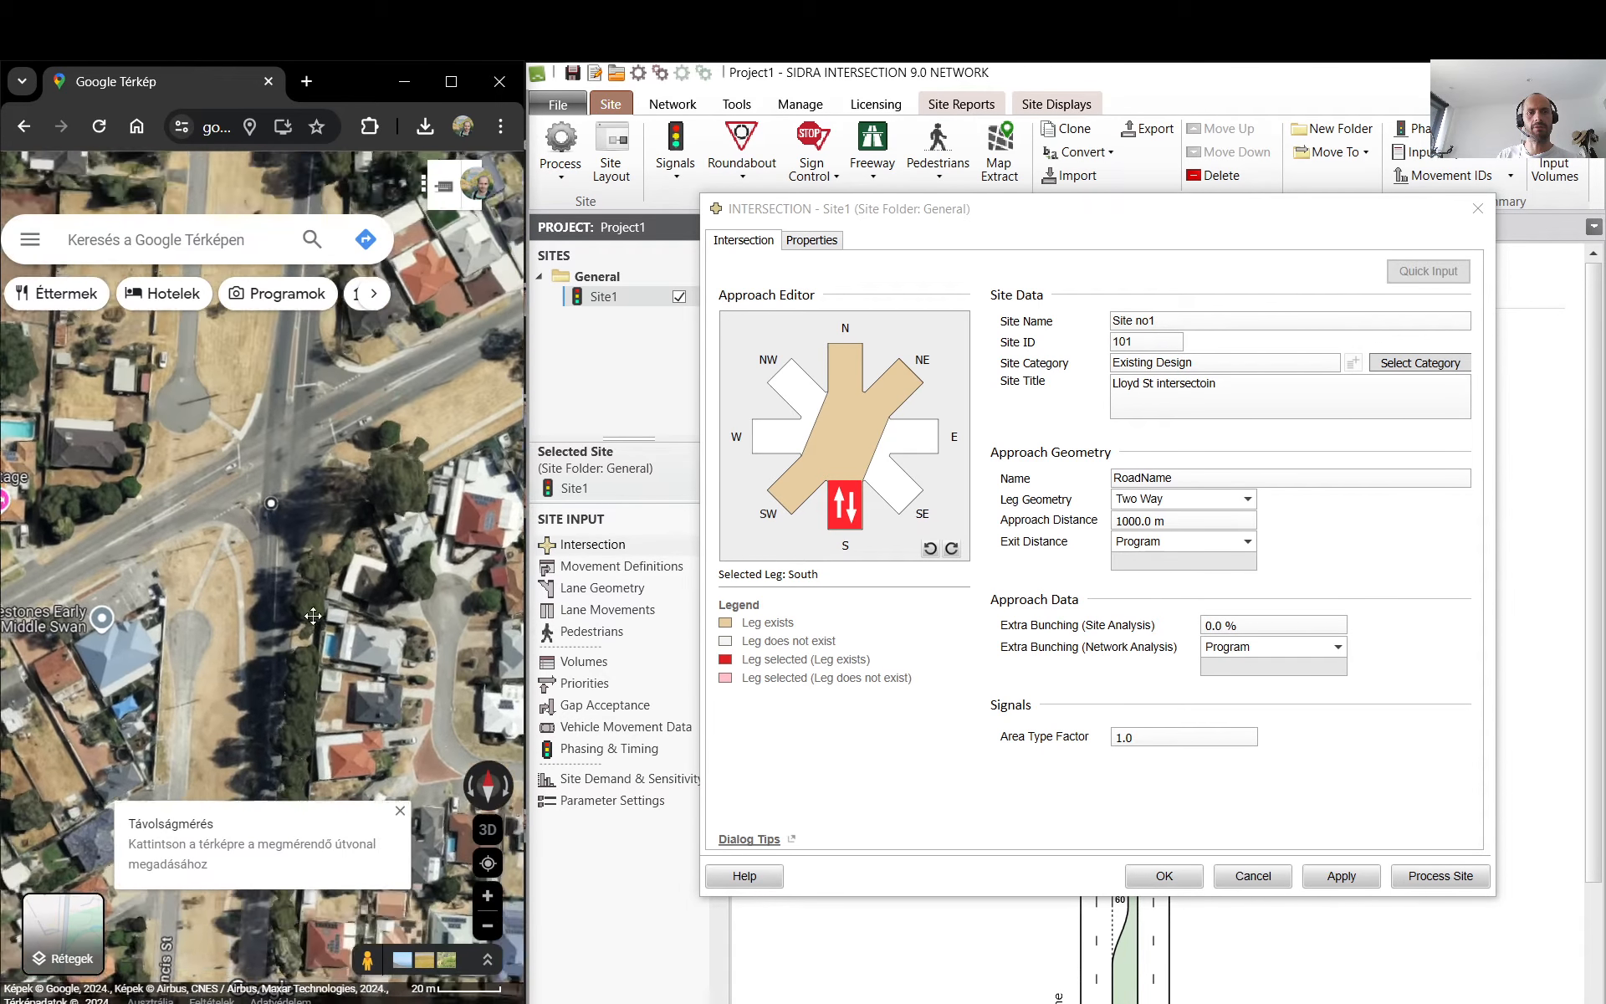
drag(368, 352, 403, 531)
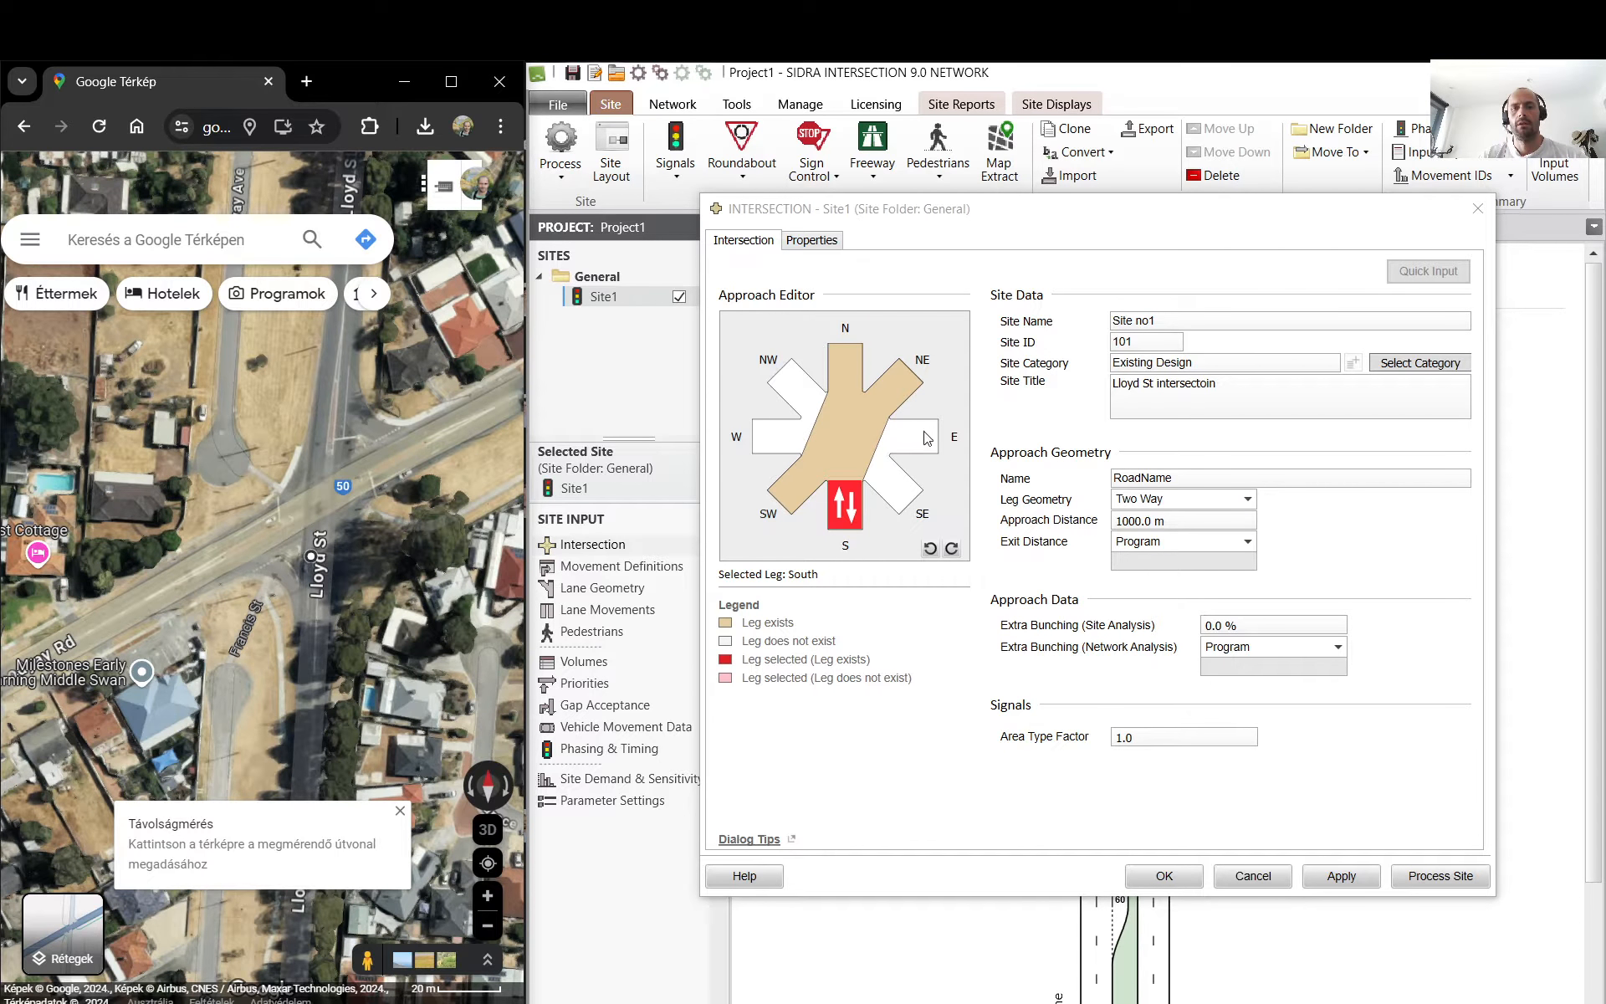
- Name the south leg "Lloyd St S" and the southwest leg "Toodyay Rd W"
click(1181, 478)
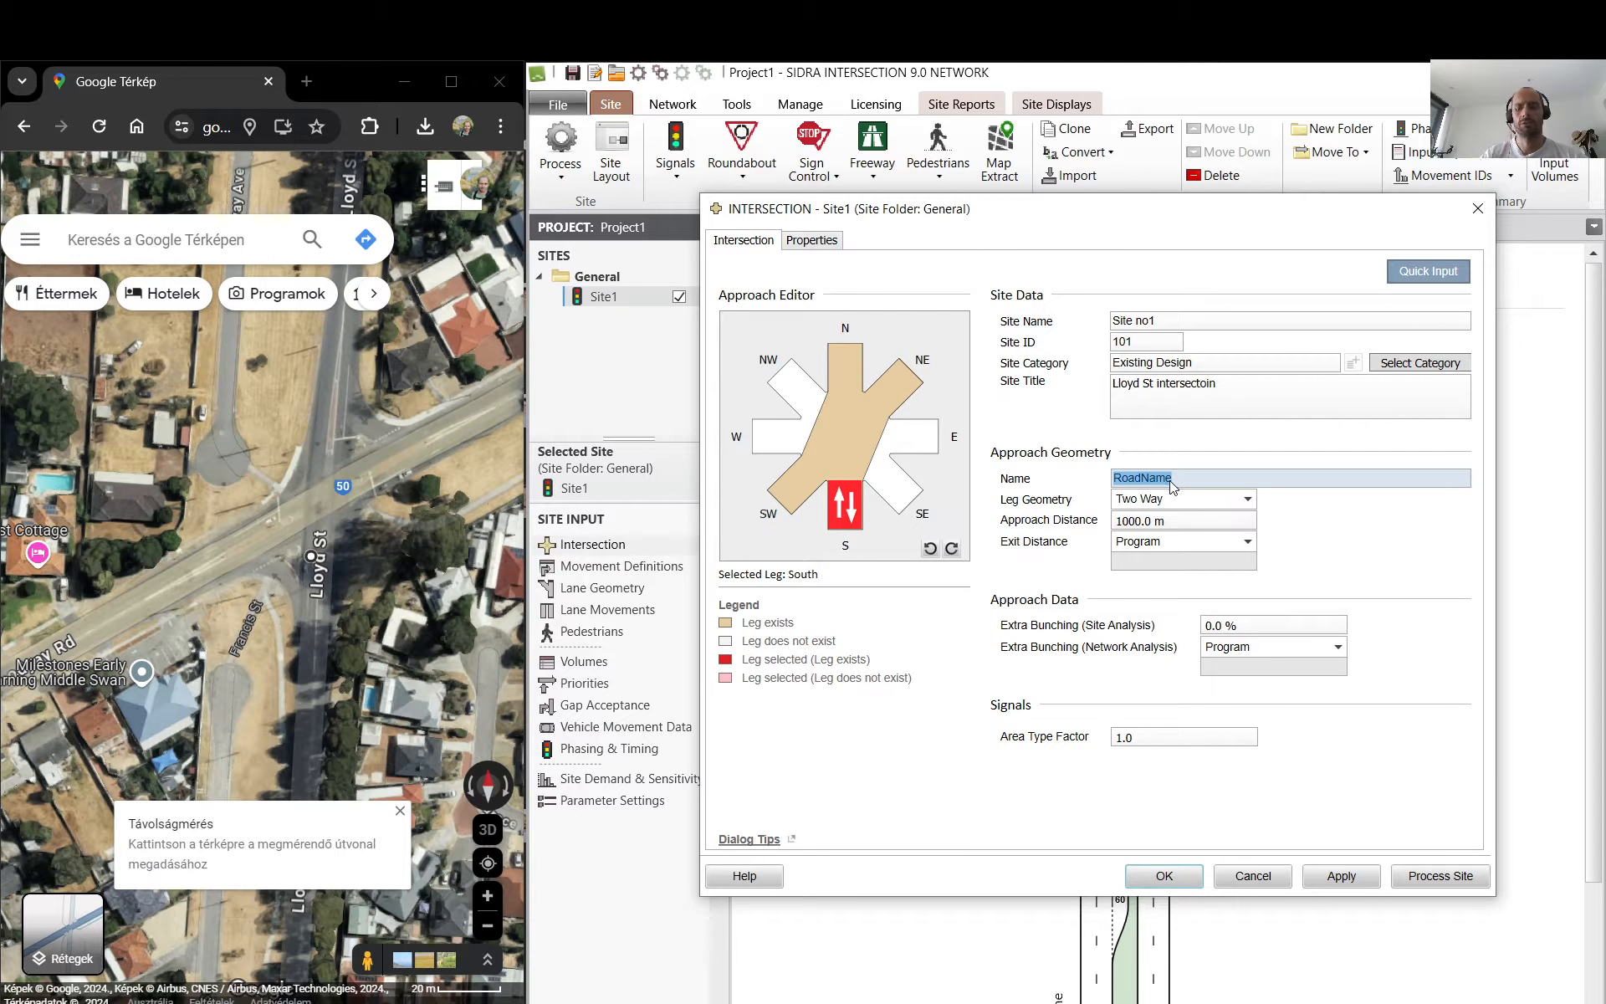
text(Lloyd St S)
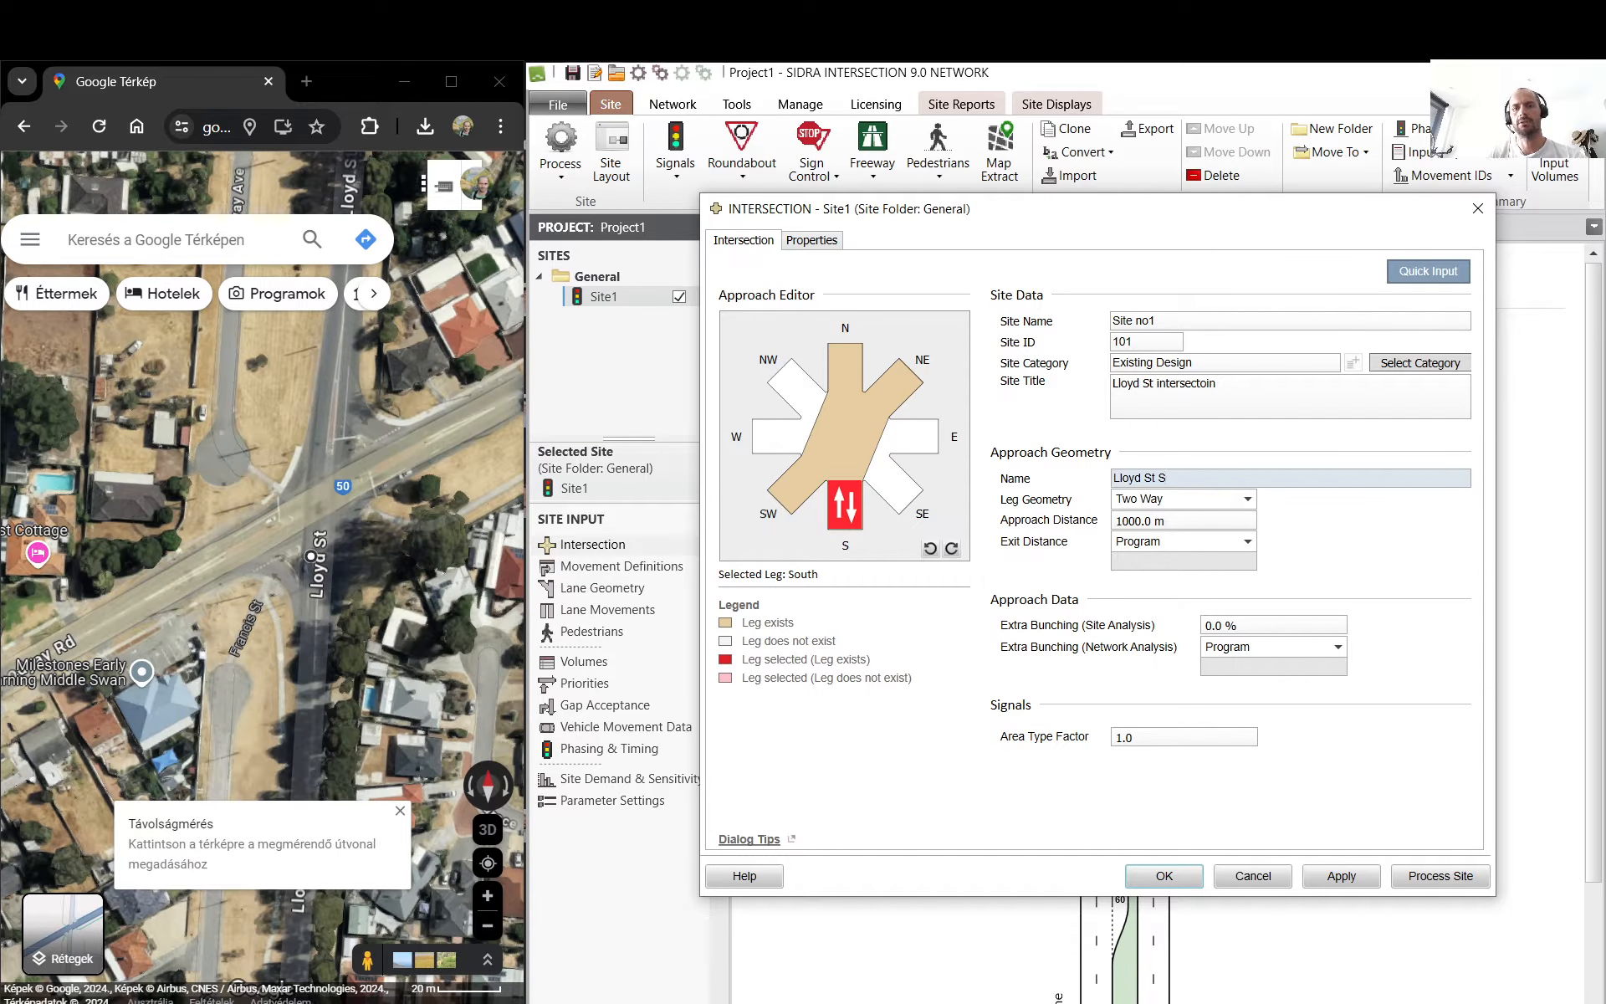
click(812, 492)
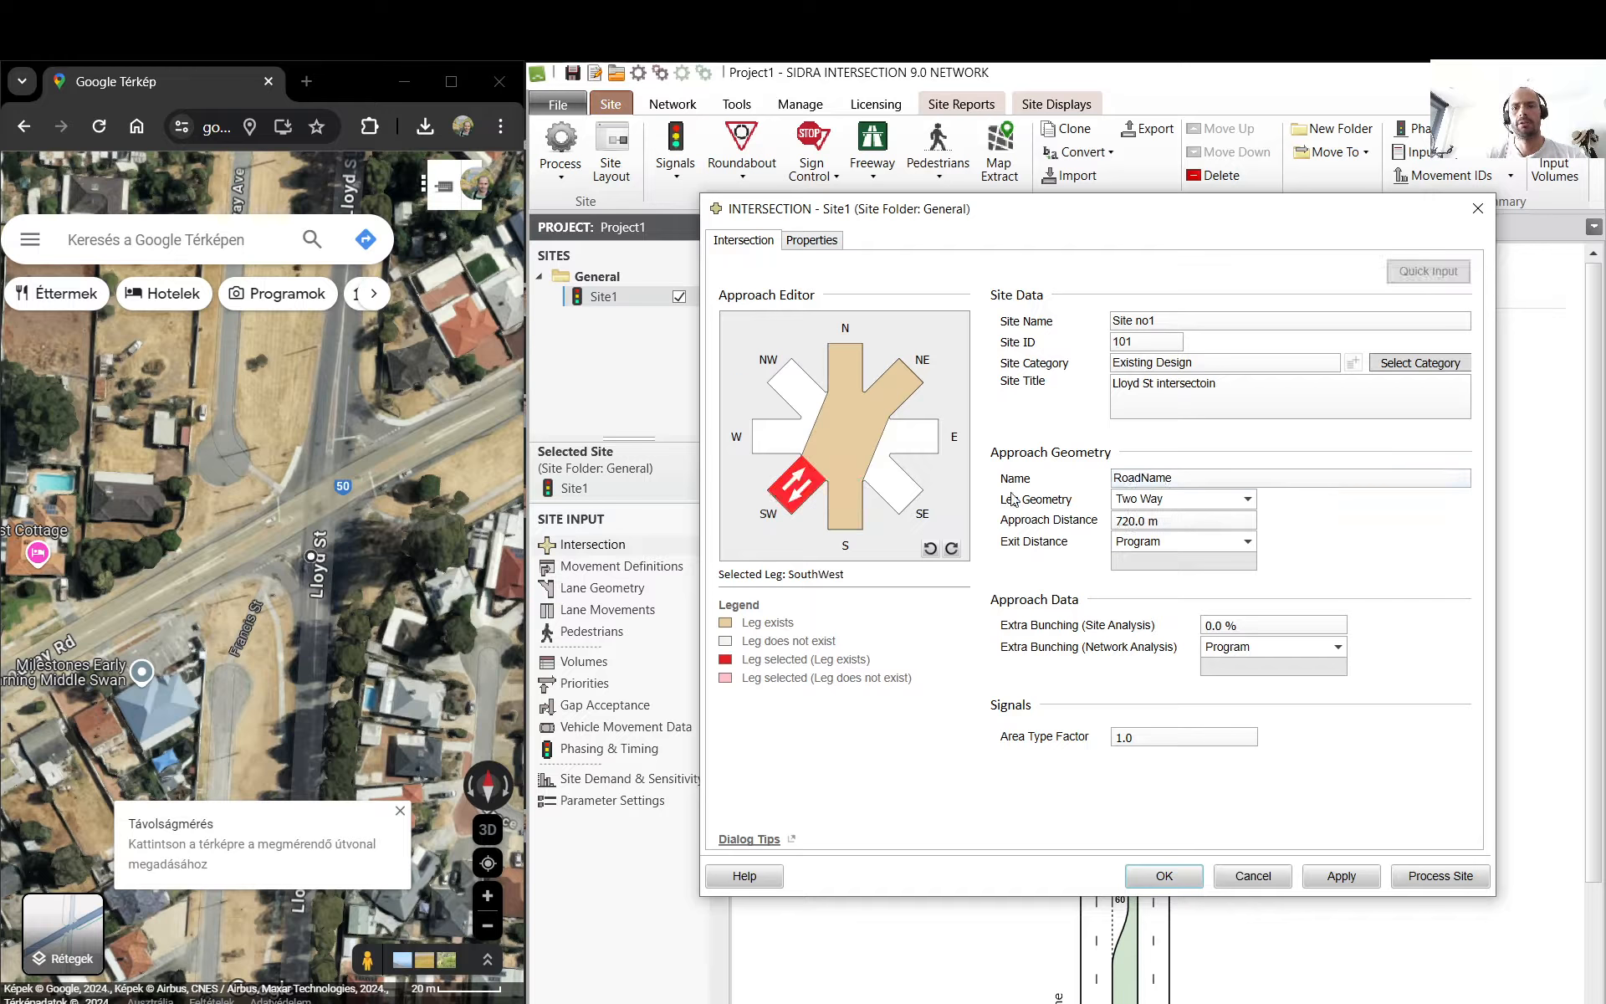
double_click(1176, 479)
drag(228, 571, 290, 512)
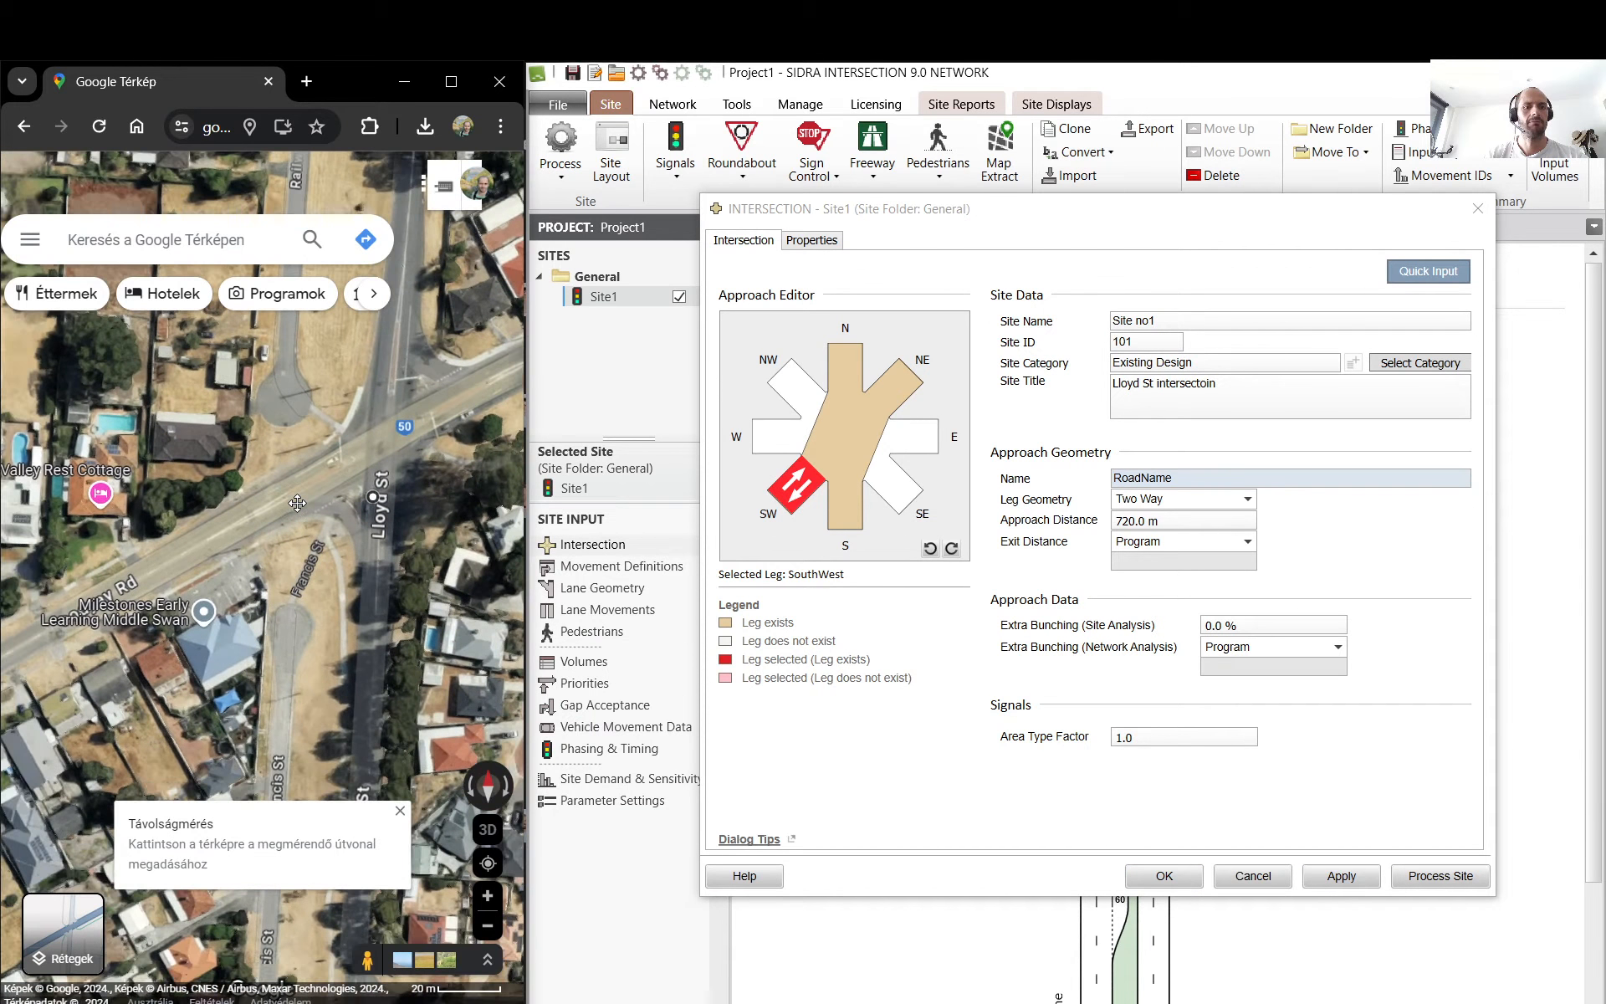
double_click(1172, 480)
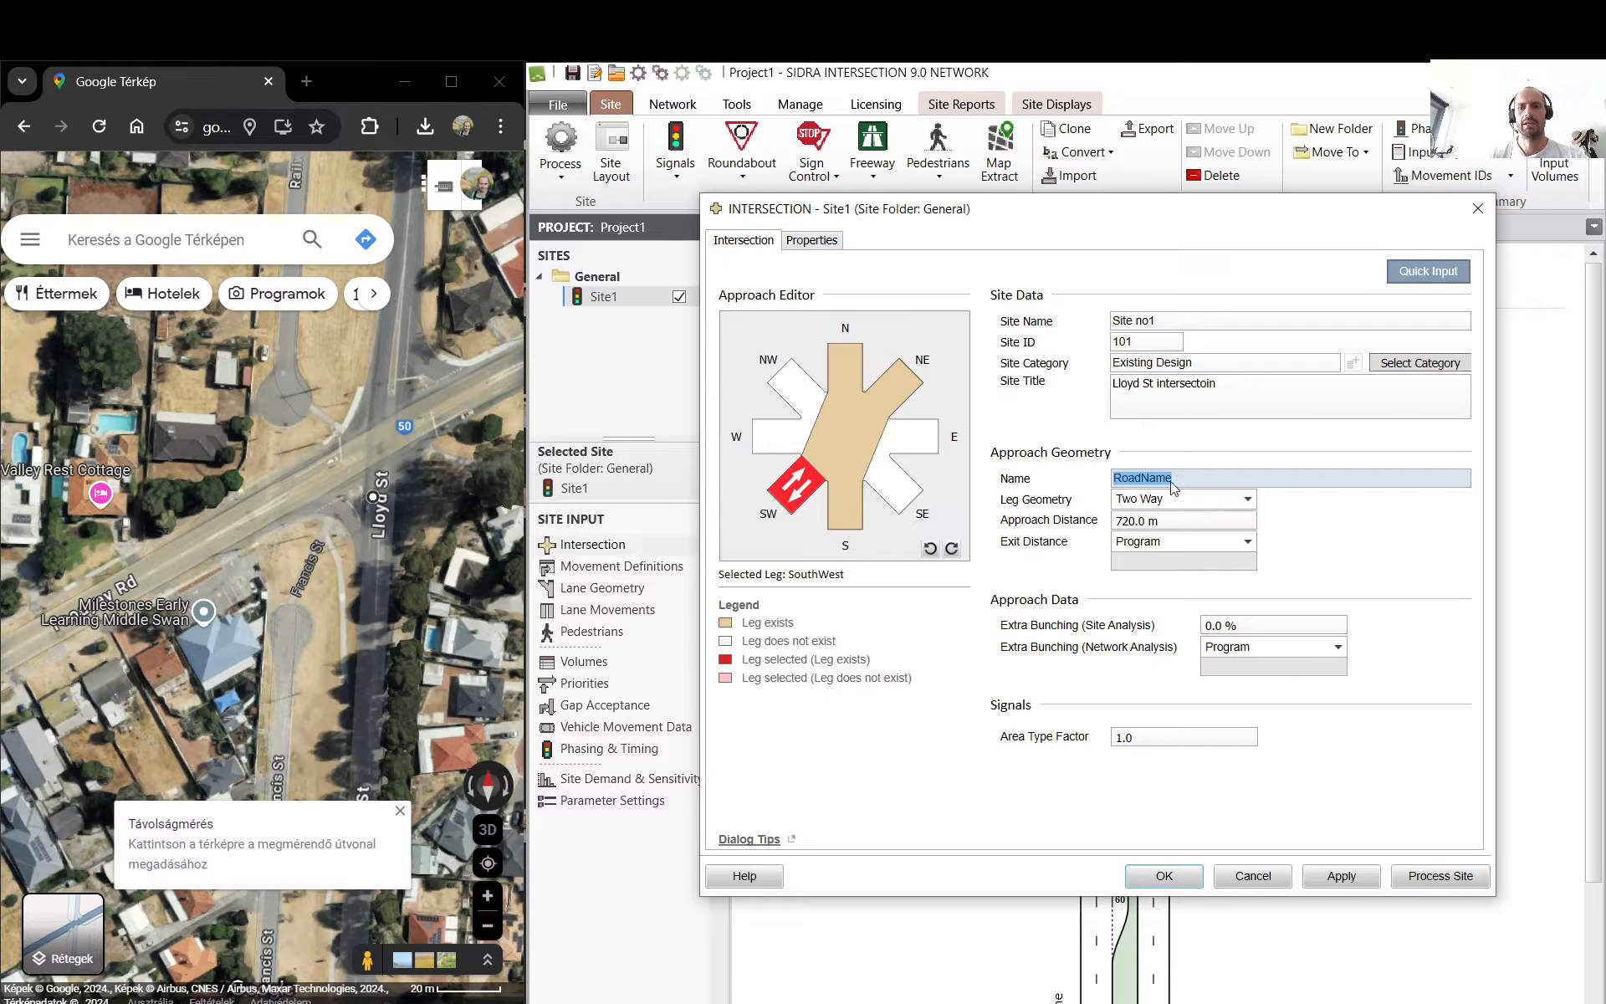
text(Toodyay Rd W)
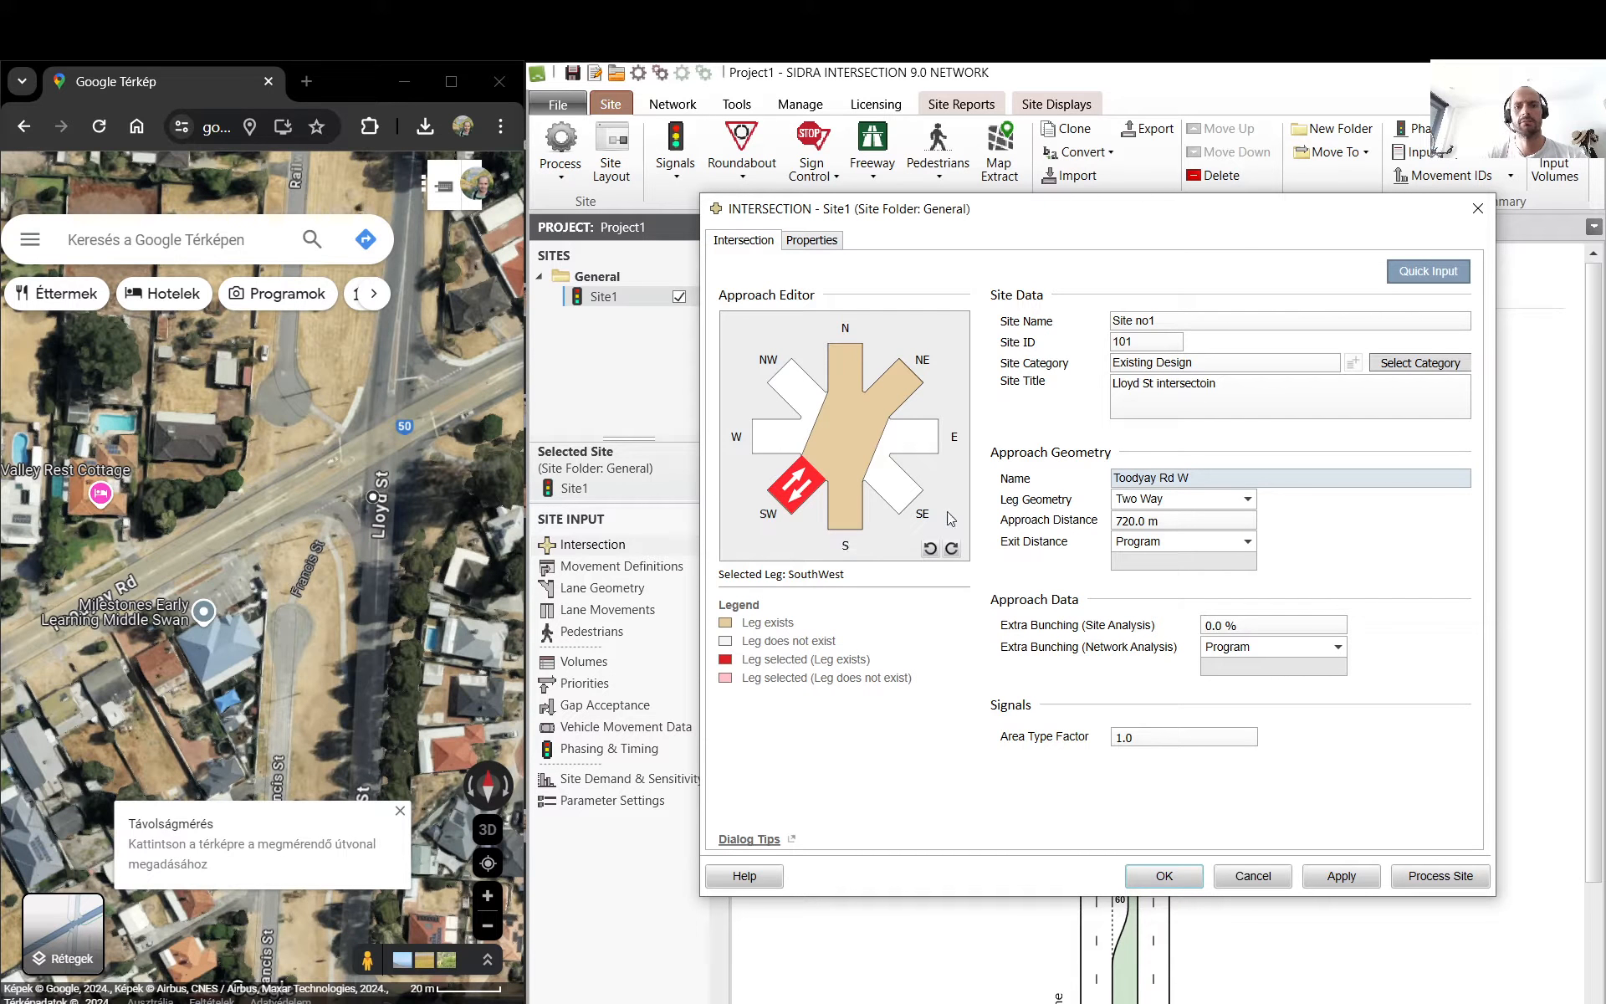
- Name the northeast leg "Toodyay Rd E" and accept the intersection settings after viewing the site properties
click(908, 374)
double_click(1235, 481)
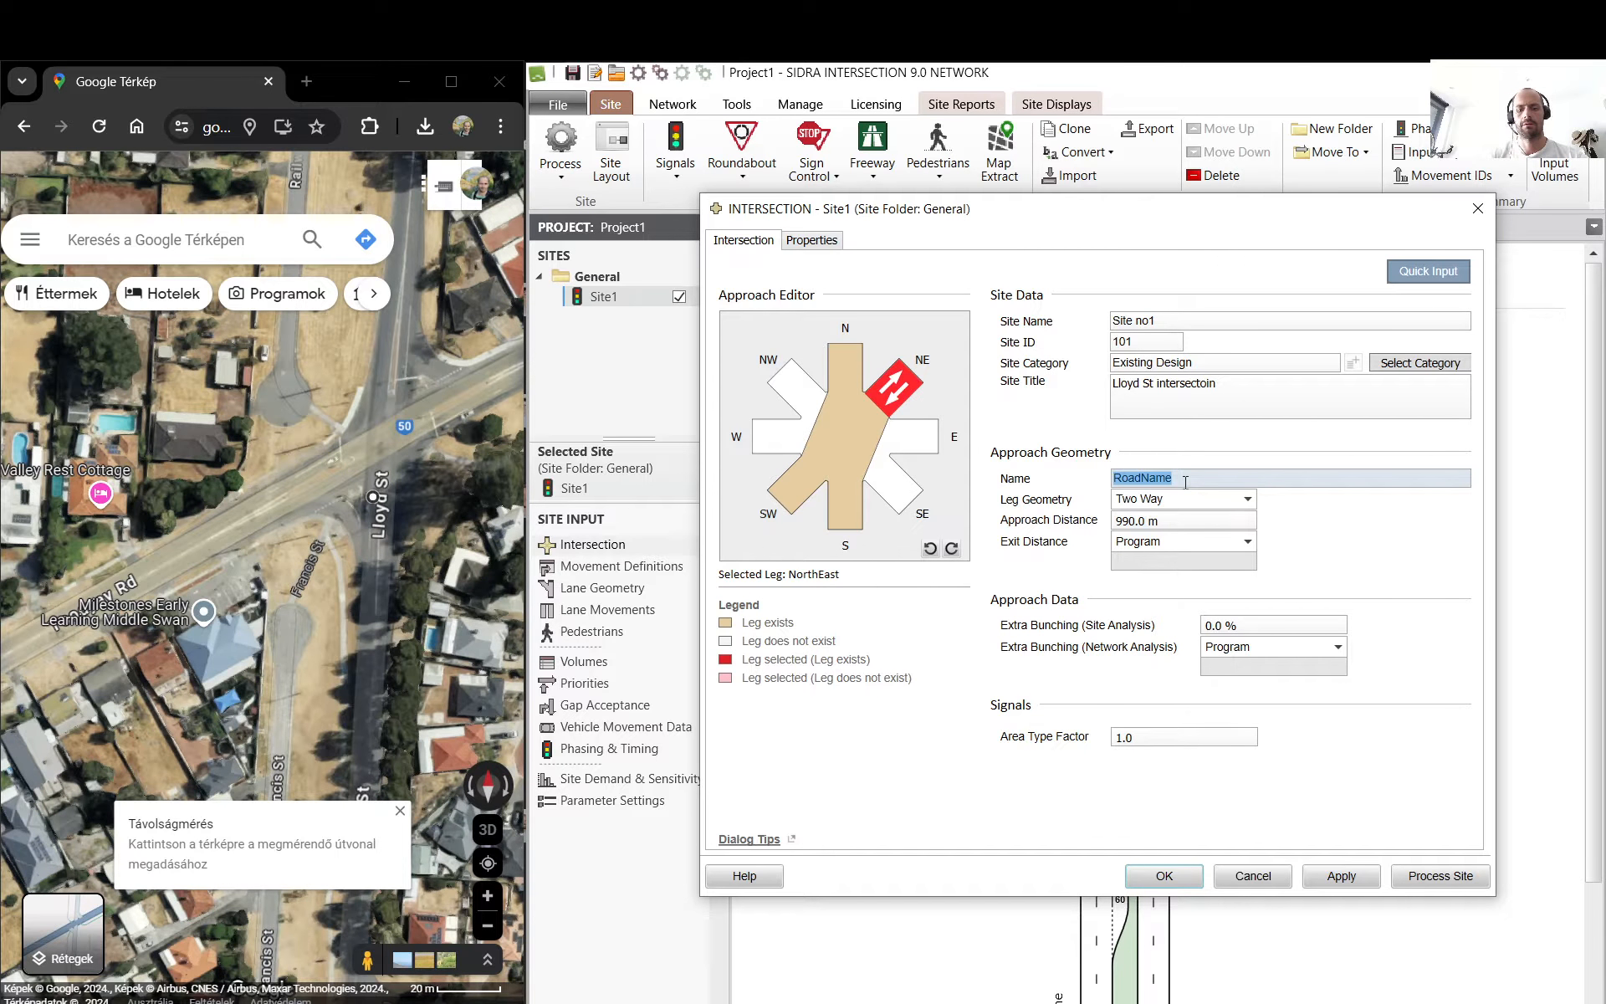
text(Toodyay Rd E)
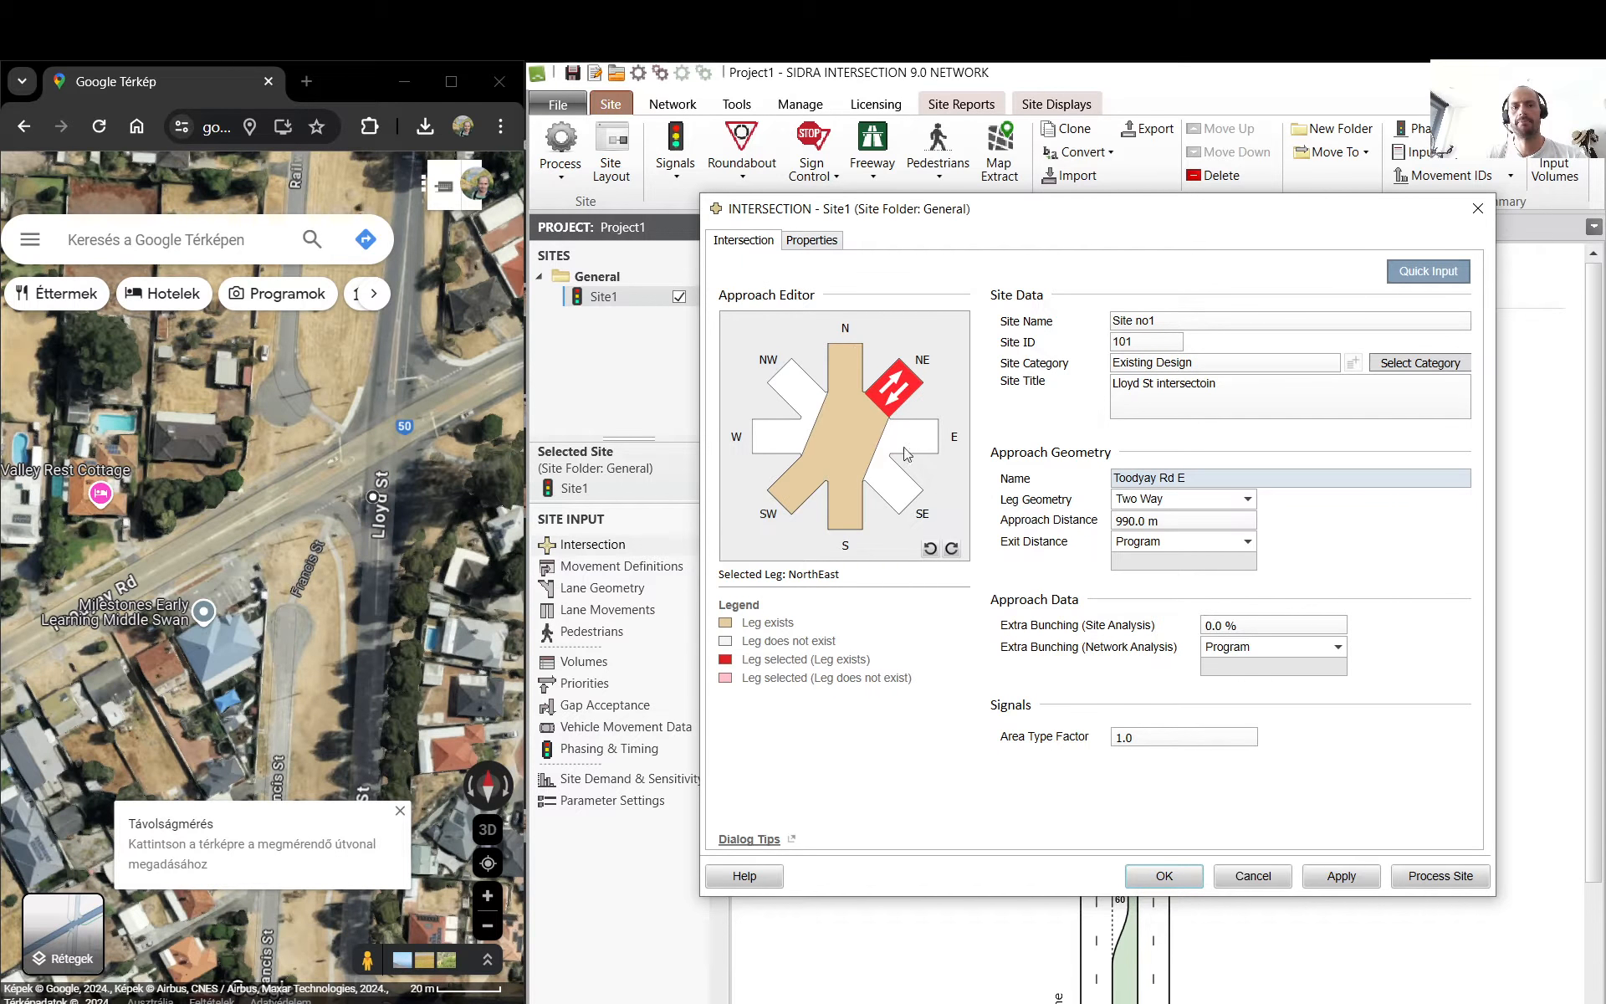
click(819, 242)
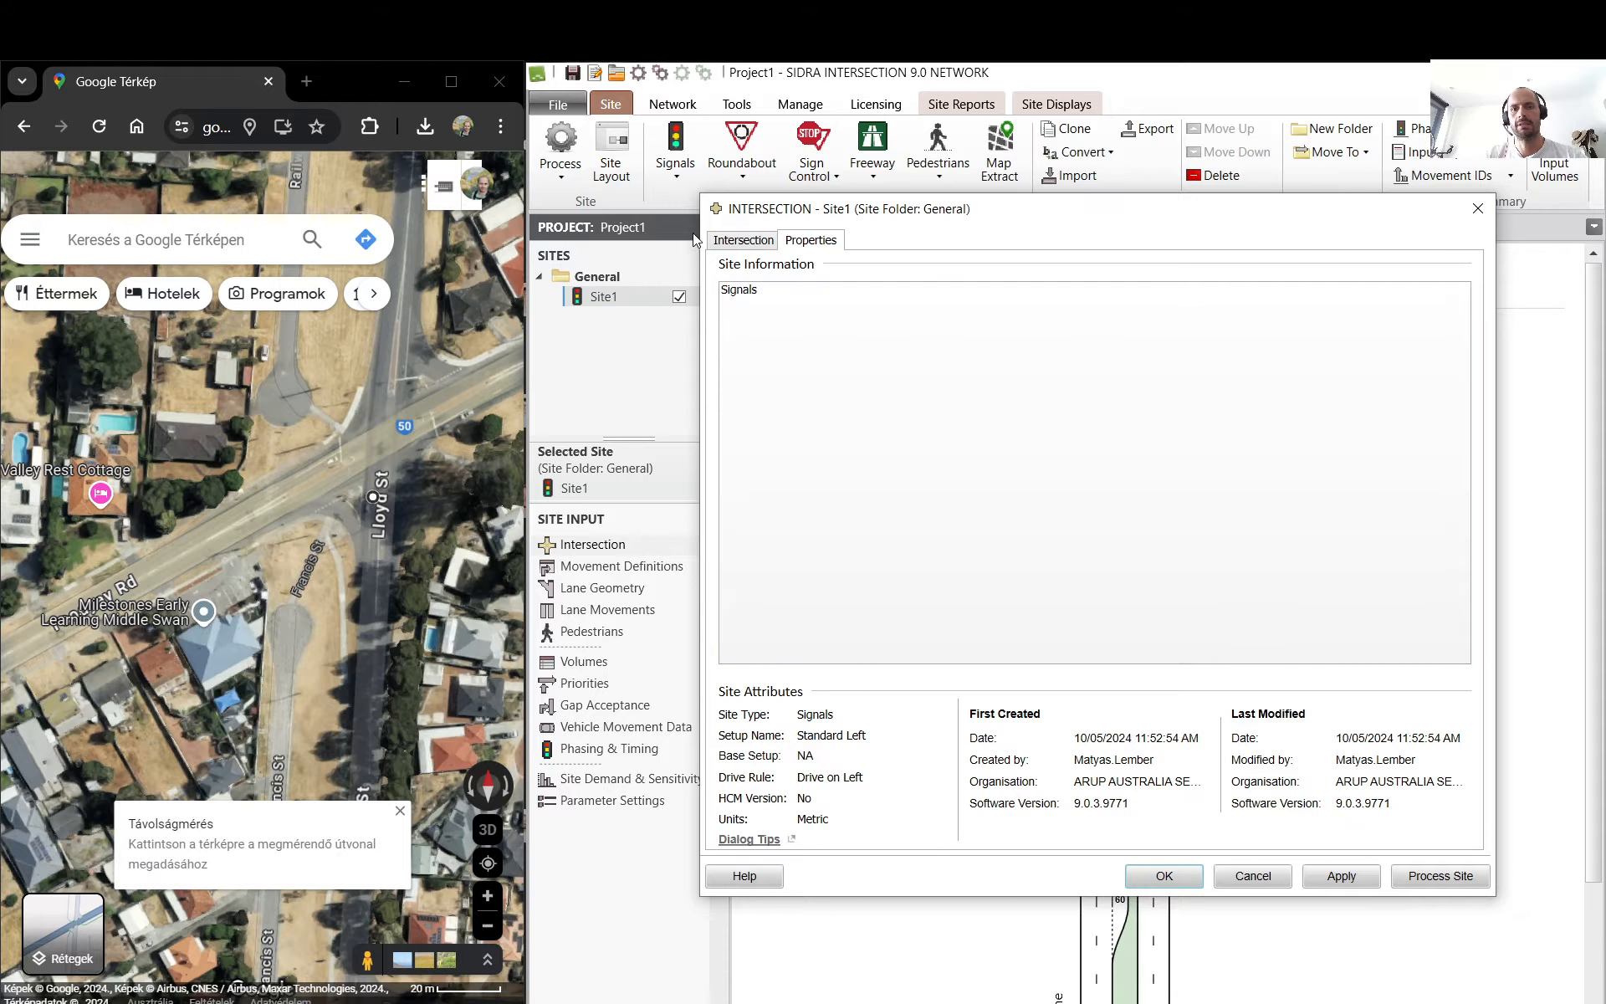
click(736, 240)
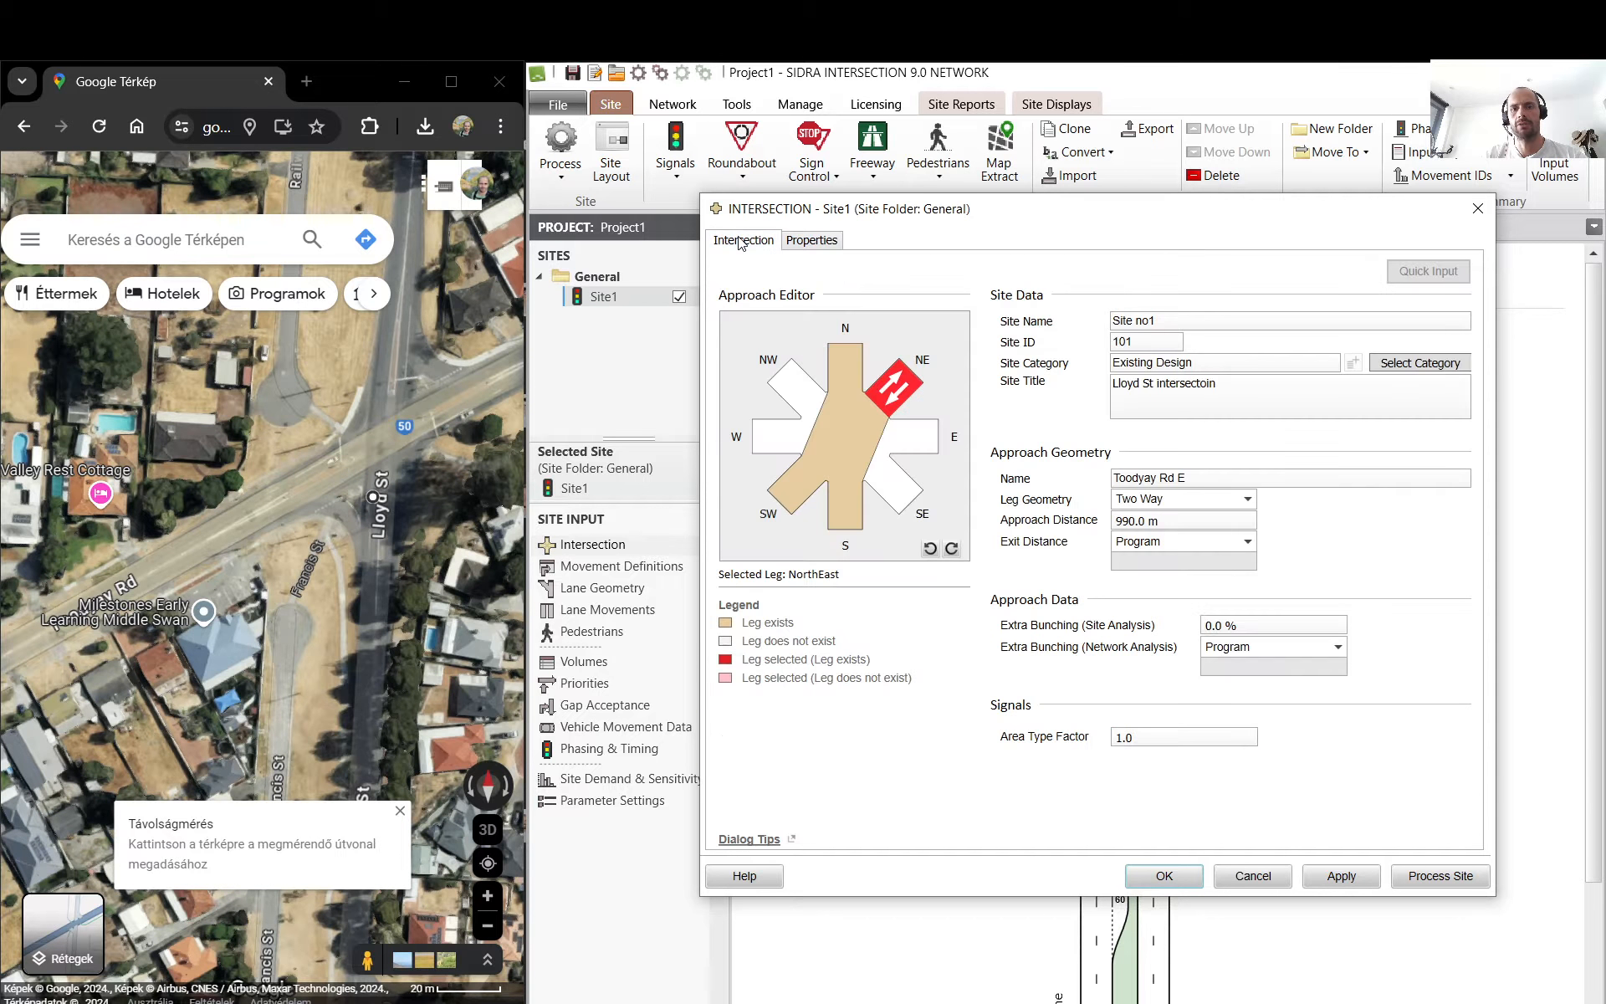
click(1188, 877)
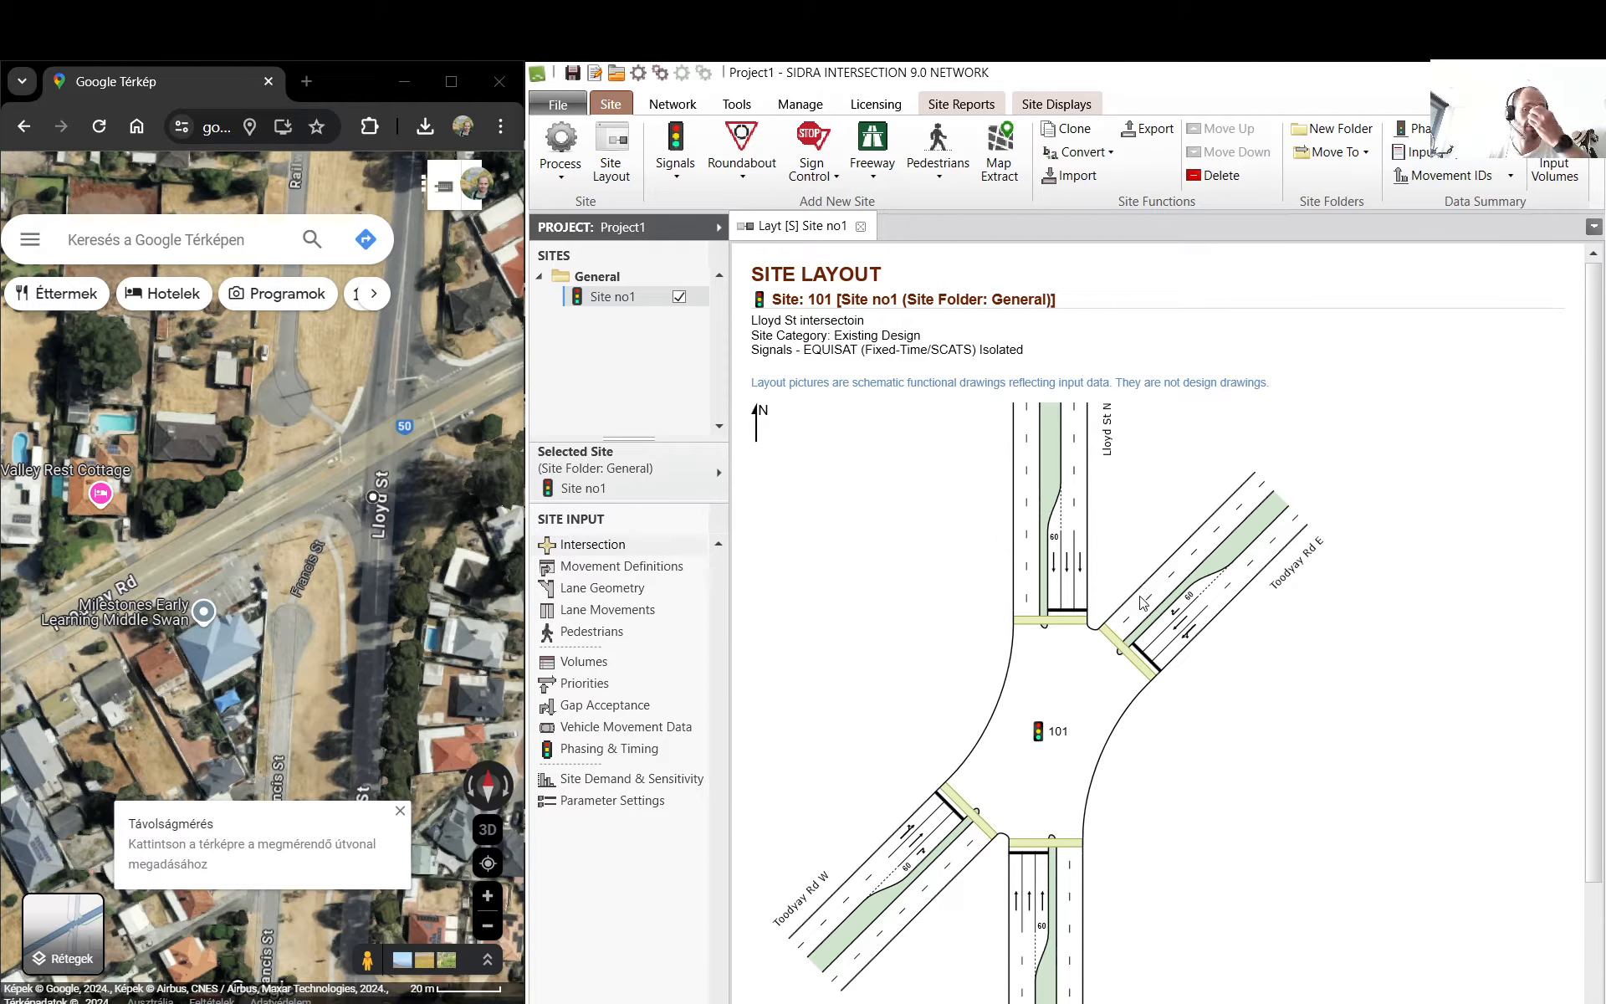
- Review the movement classes and the origin-destination movements of each approach in Movement Definitions
click(612, 577)
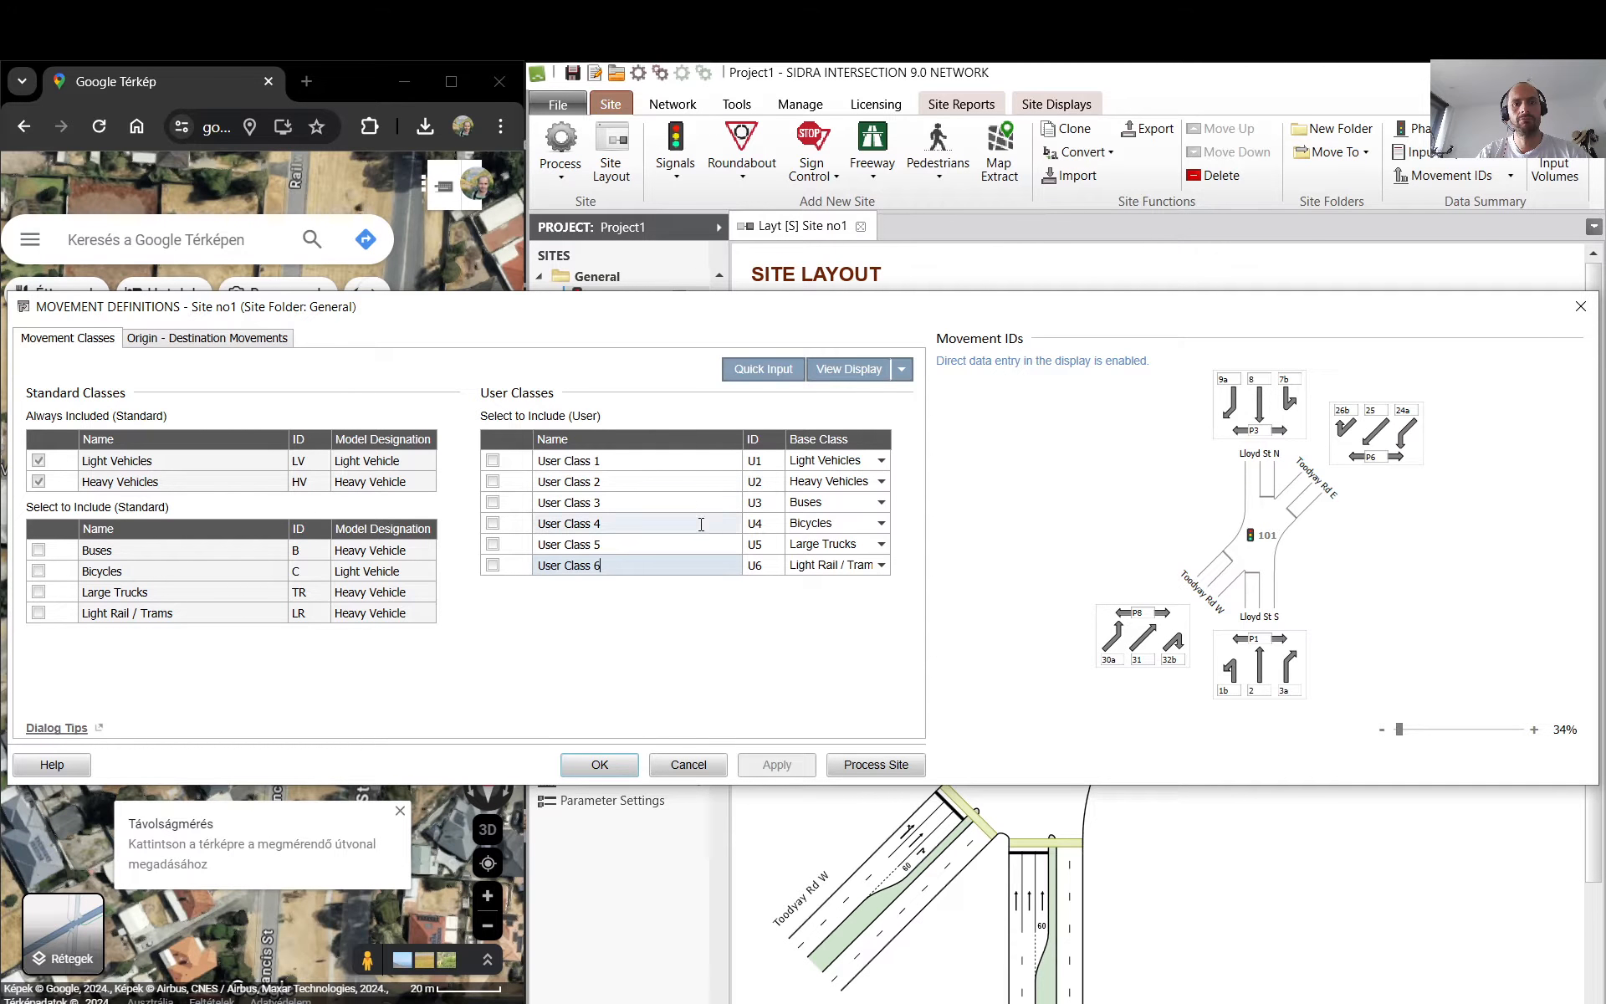
click(201, 341)
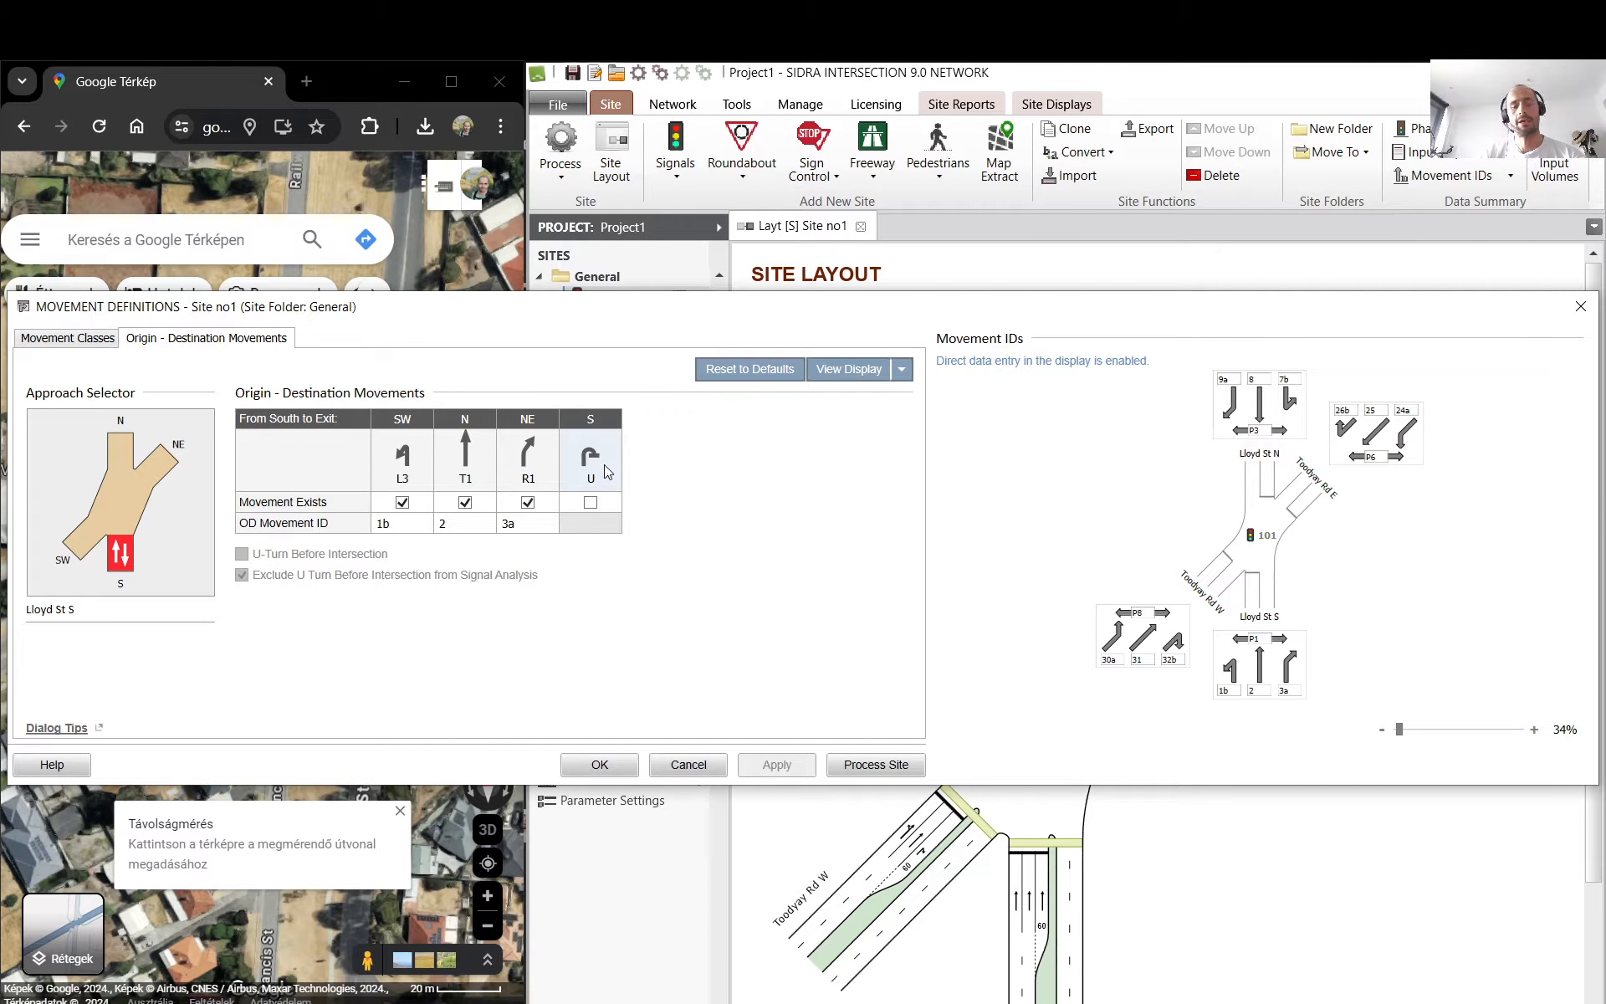
click(166, 469)
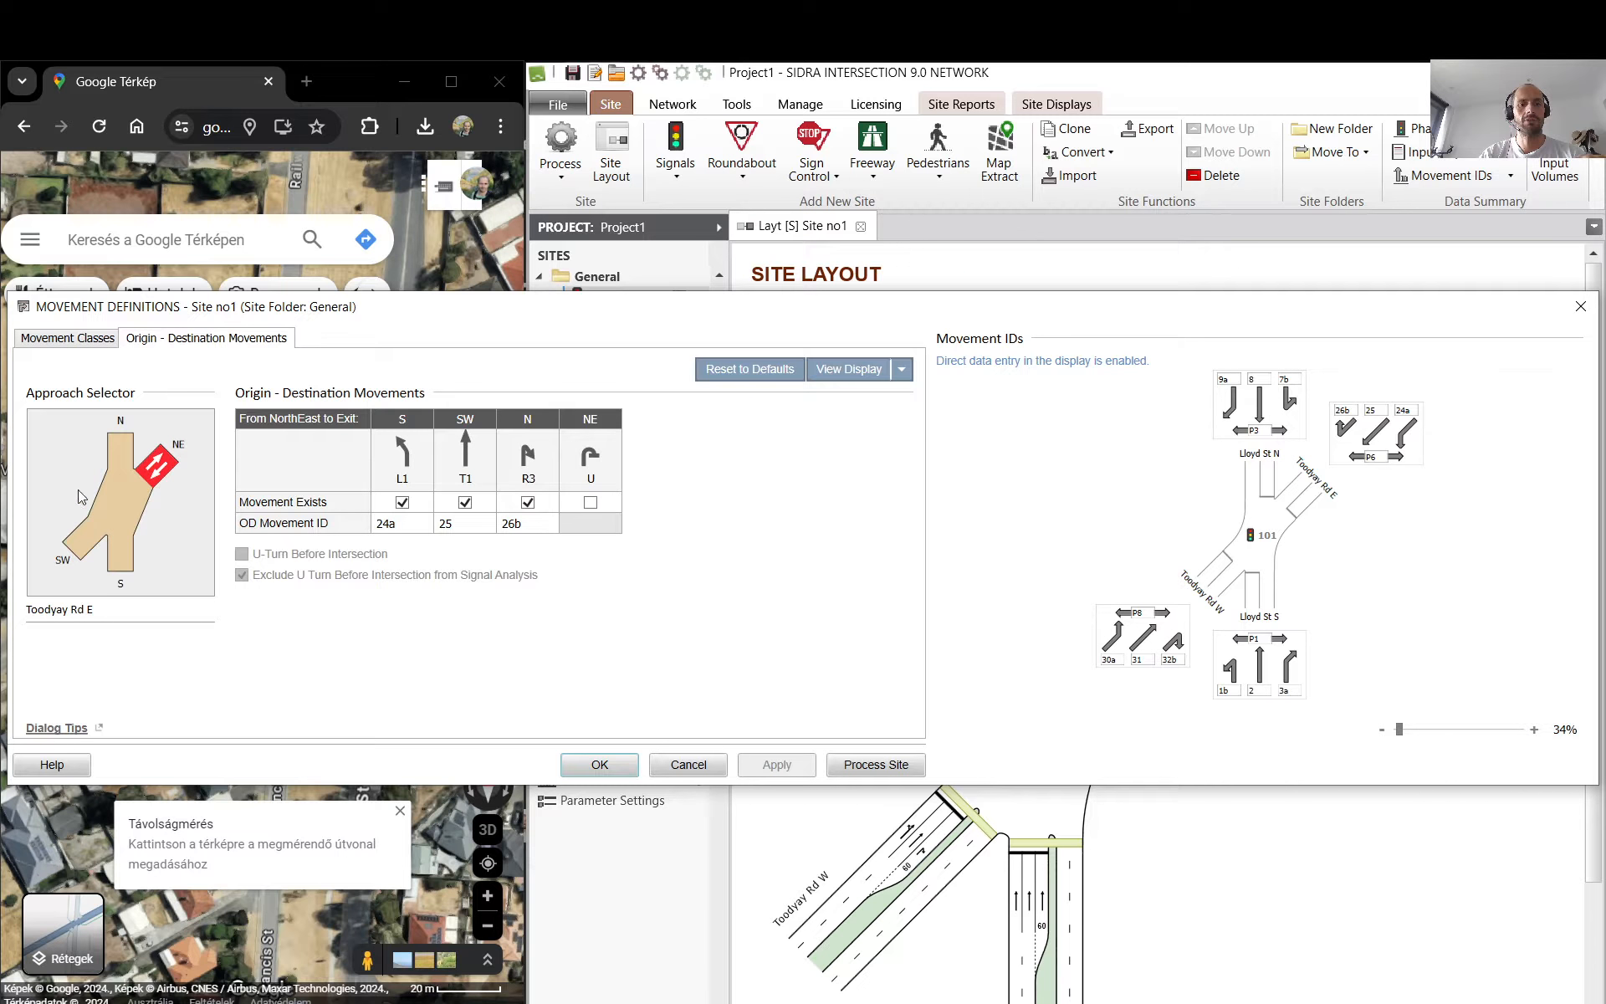
click(118, 446)
click(96, 542)
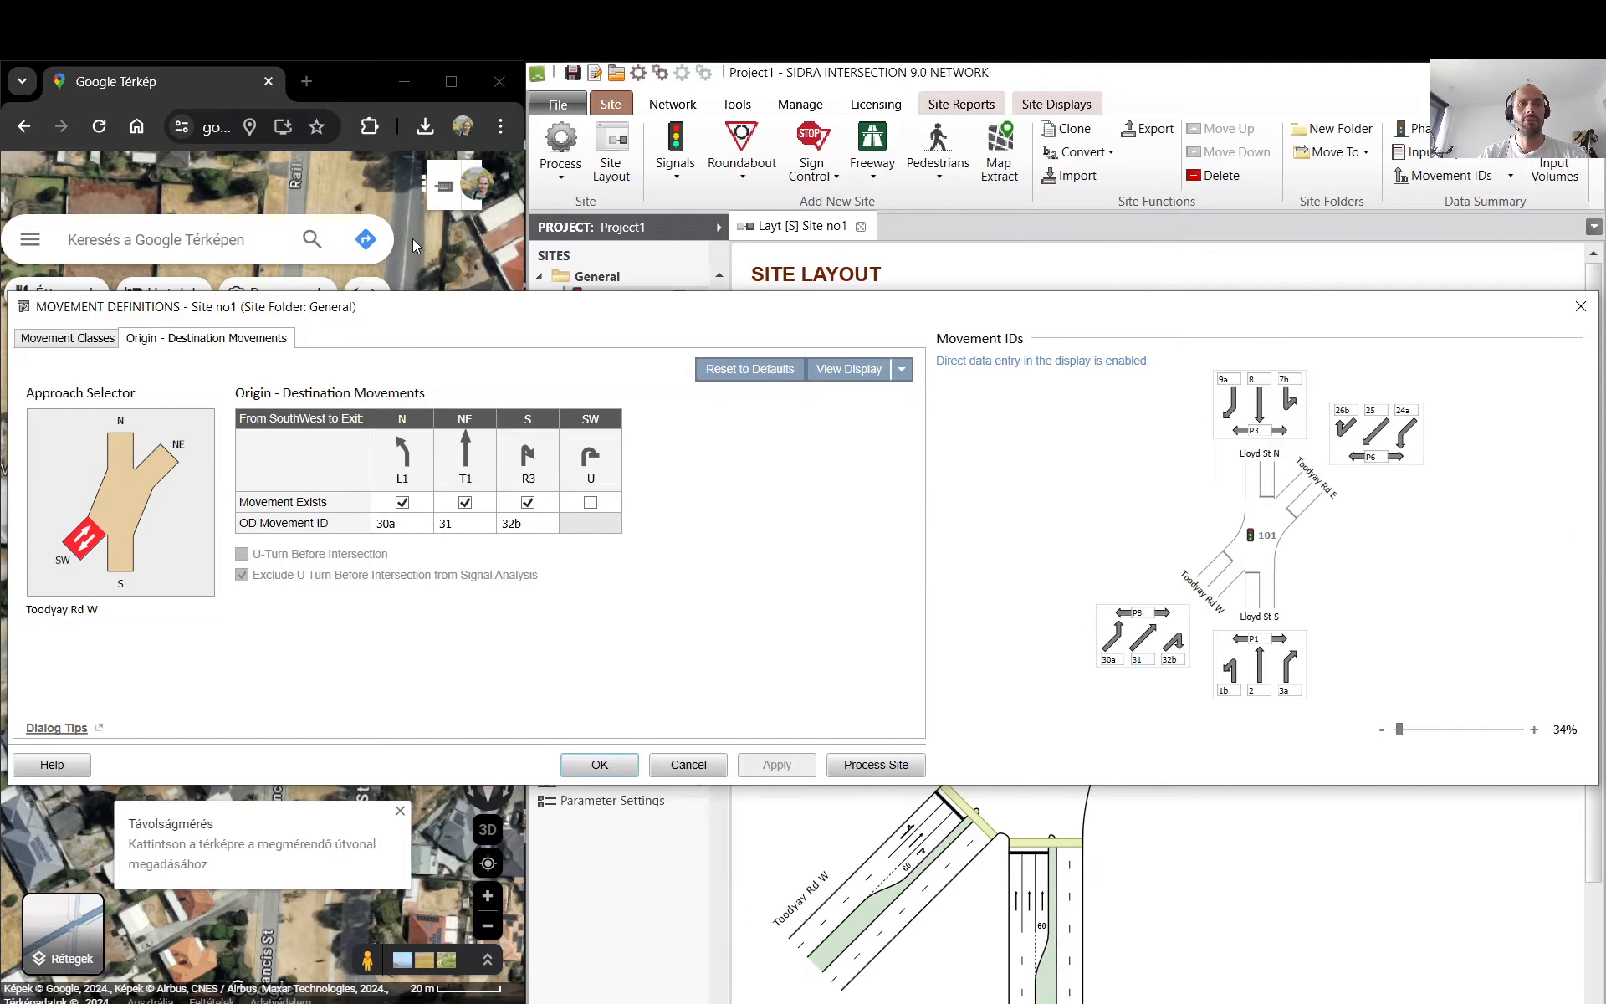
- Inspect the Lloyd St and Toodyay Rd intersection on the satellite map and enter Street View there
click(460, 255)
scroll(400, 499, up, 2)
scroll(399, 500, up, 3)
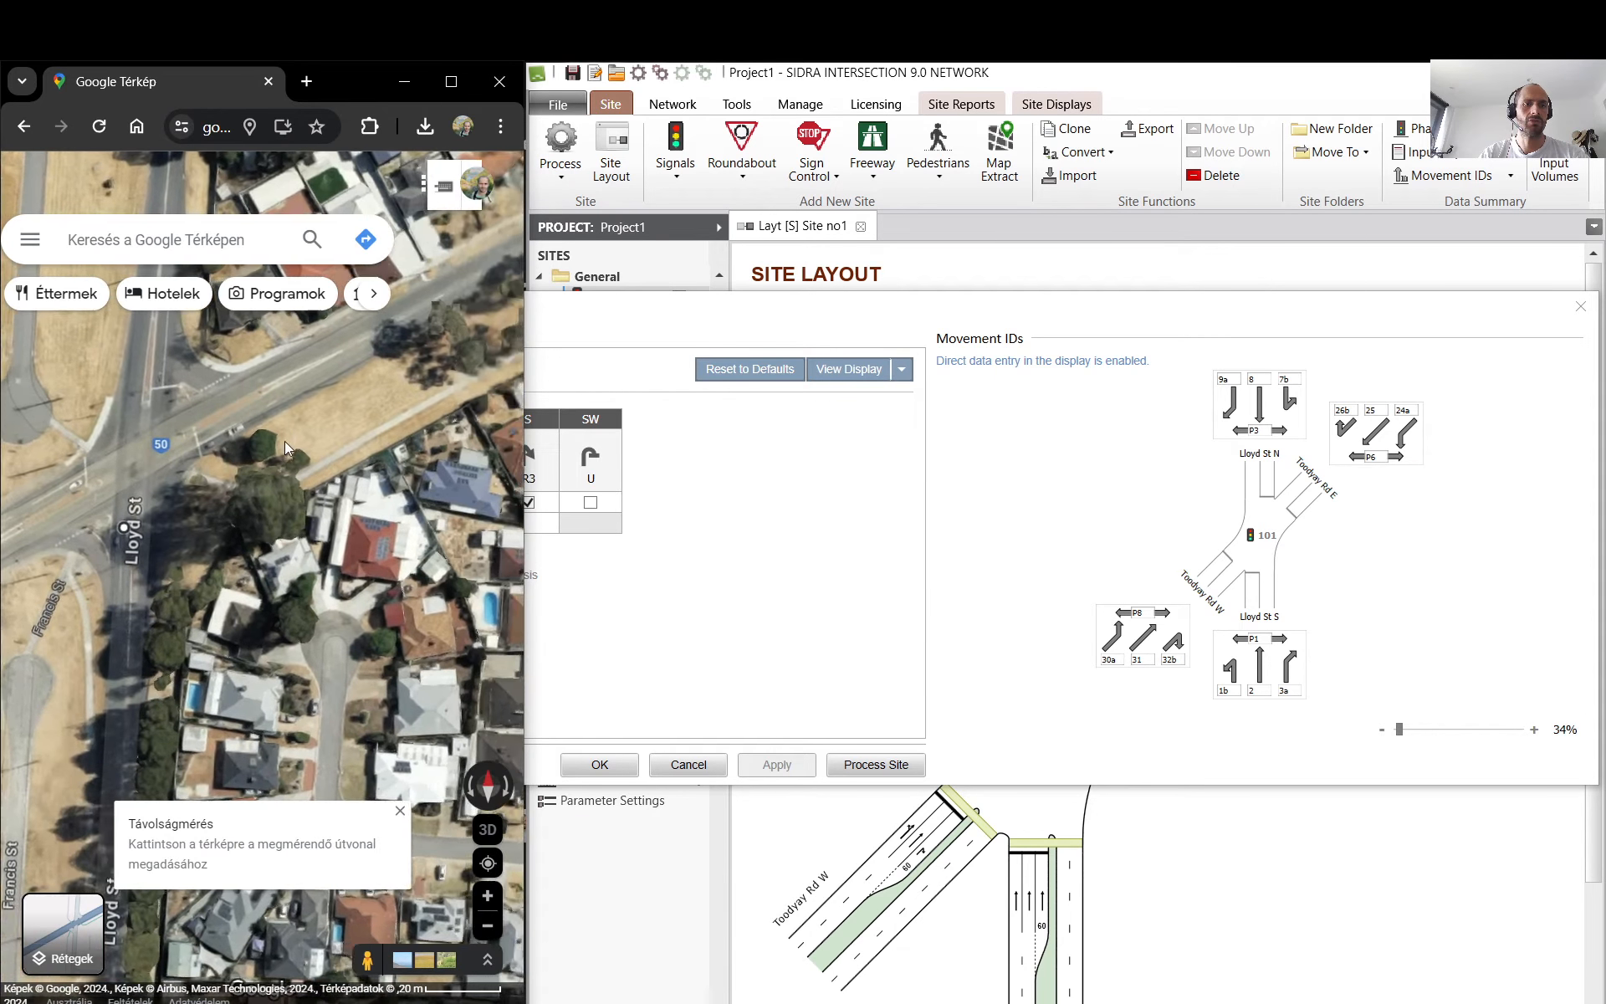
scroll(285, 440, up, 2)
scroll(278, 539, down, 3)
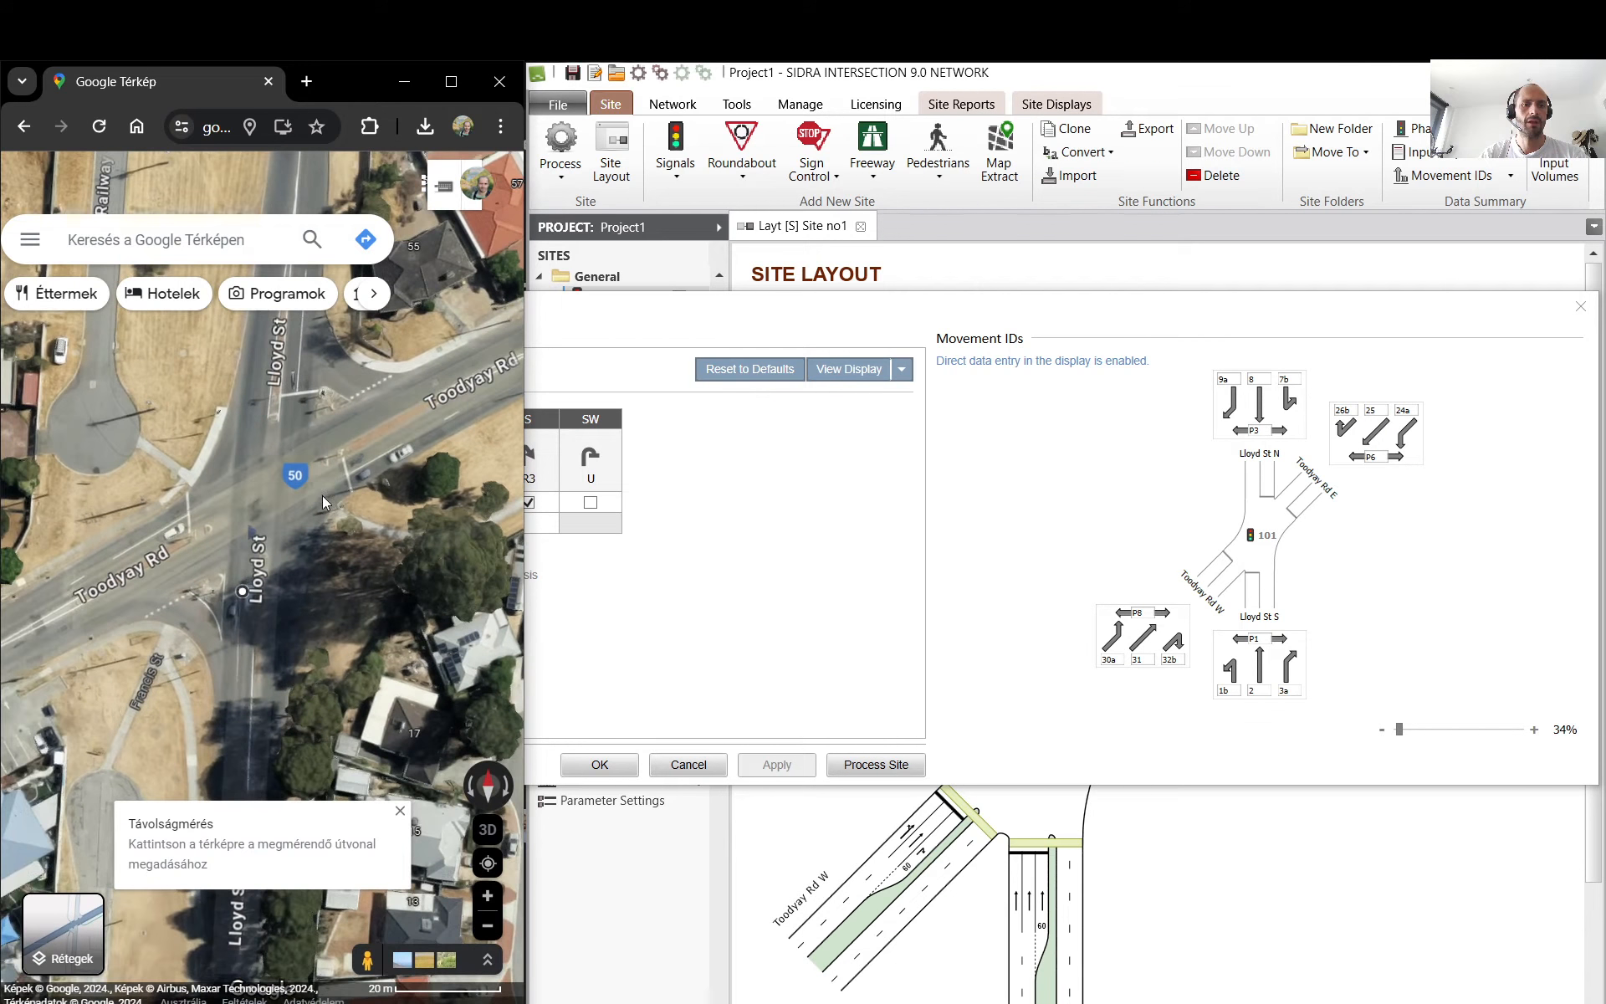
drag(366, 973, 387, 375)
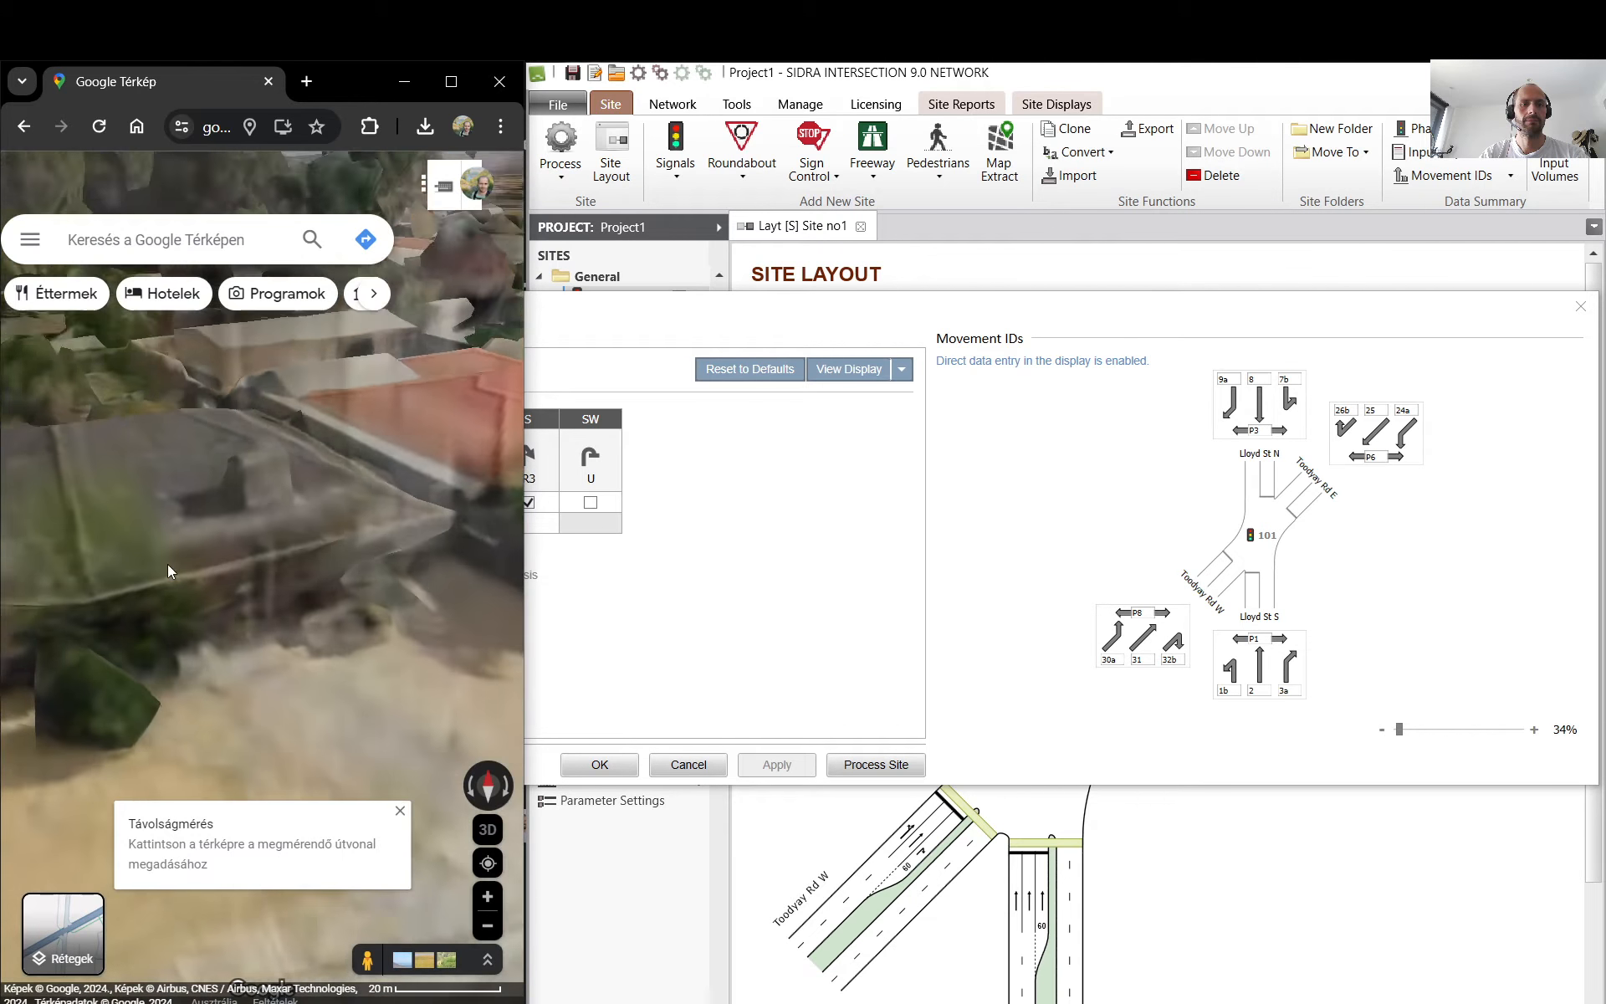
- Look over the Toodyay Rd approach and its traffic signals in Street View and return to the satellite map
drag(425, 554, 506, 564)
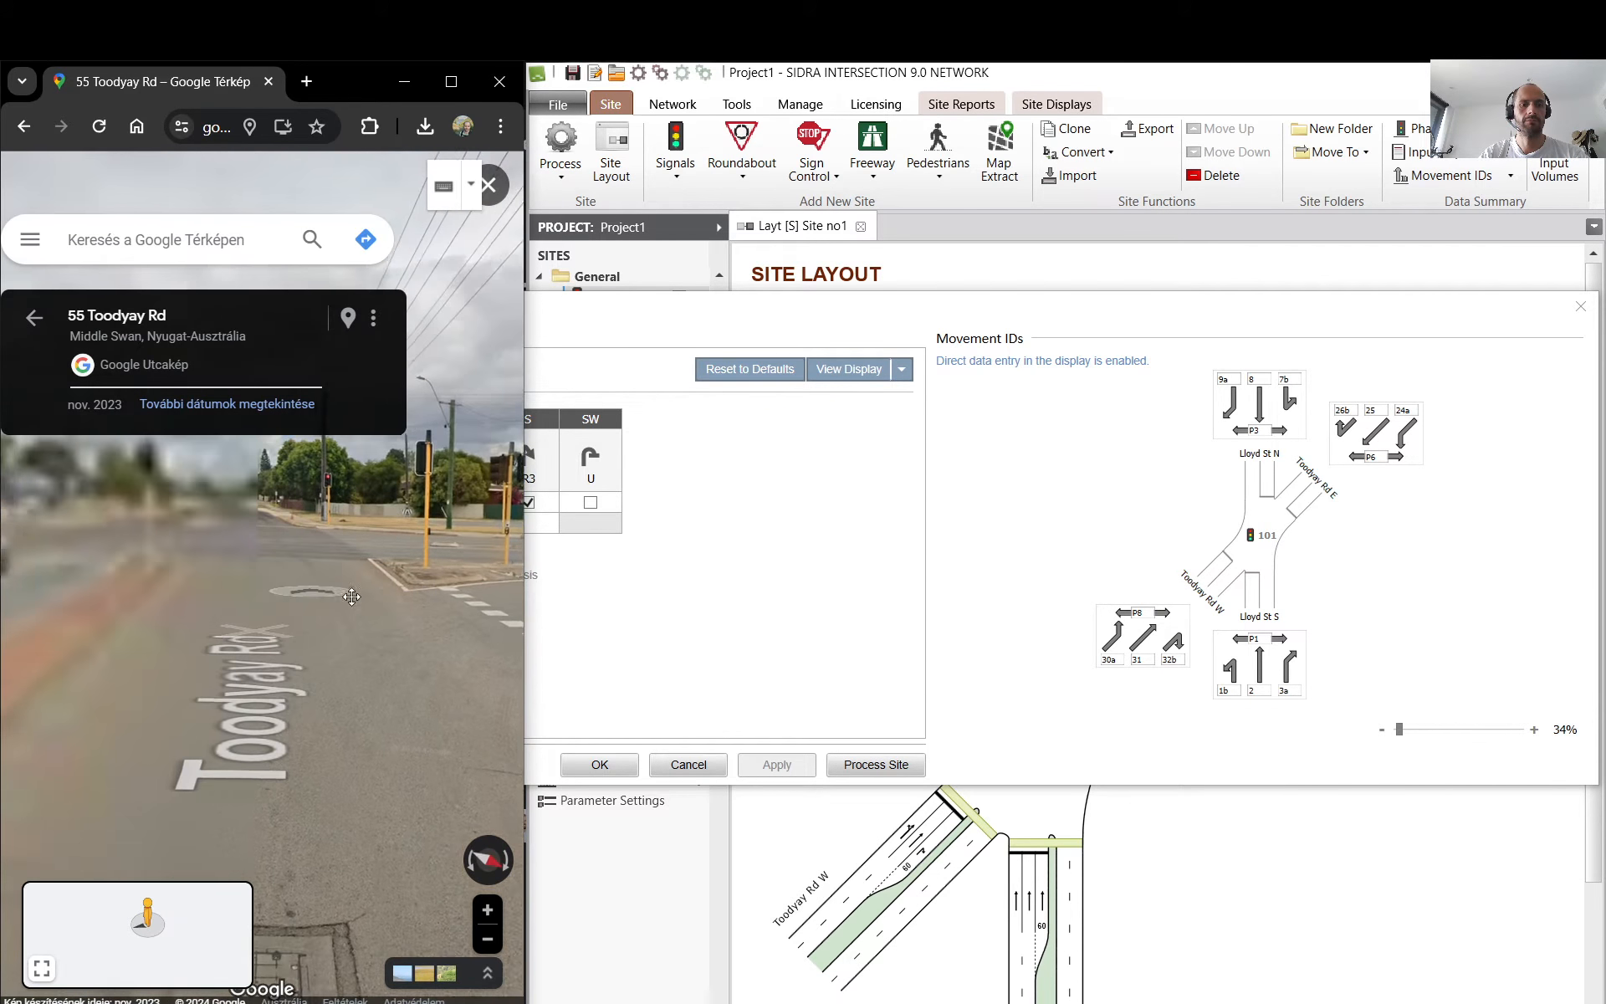
drag(151, 573, 249, 602)
drag(452, 562, 274, 493)
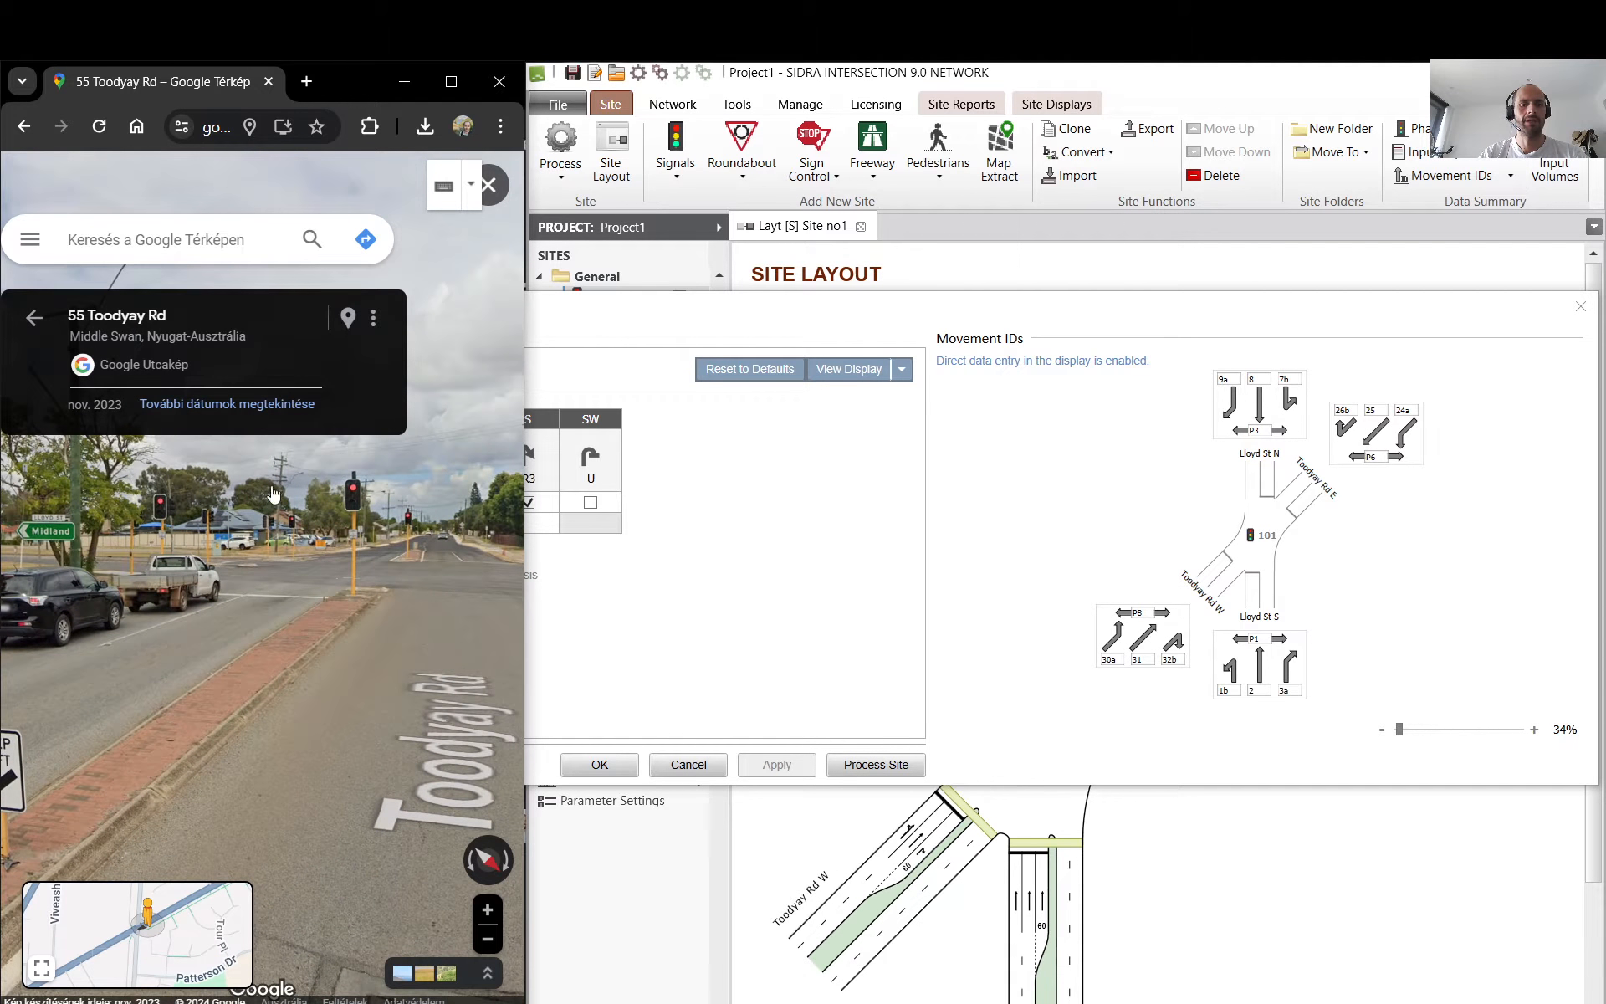
click(35, 319)
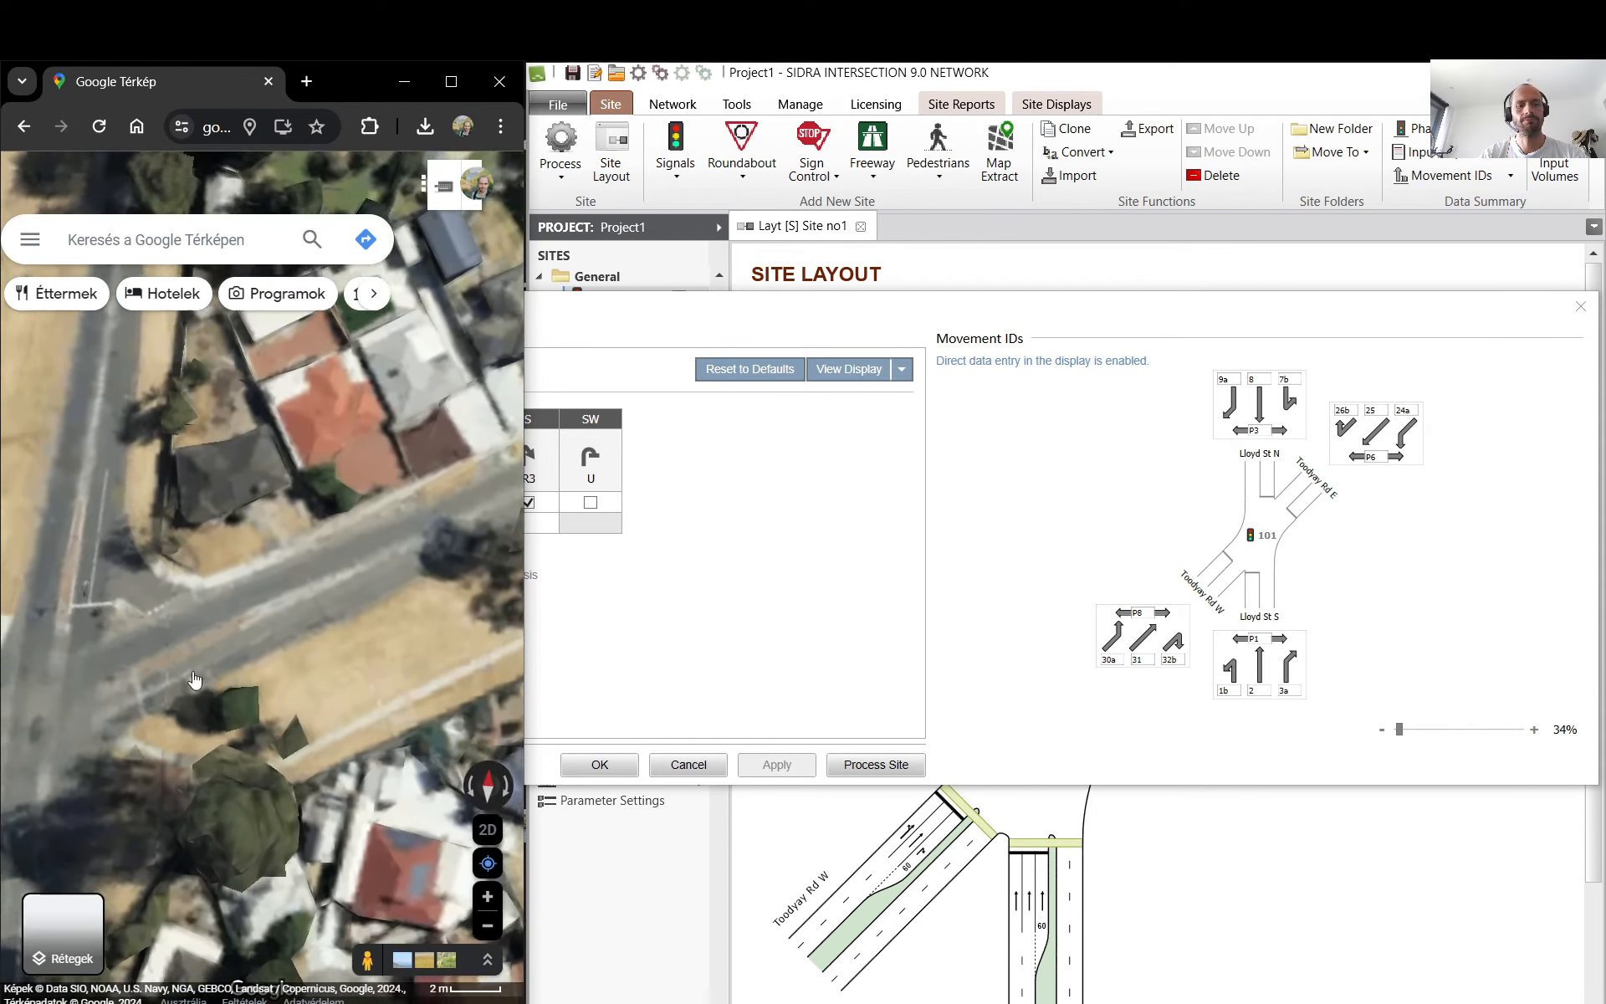
scroll(106, 665, up, 3)
- Accept the movement definitions and open the site's Lane Geometry settings, keeping the satellite map uncovered
click(899, 506)
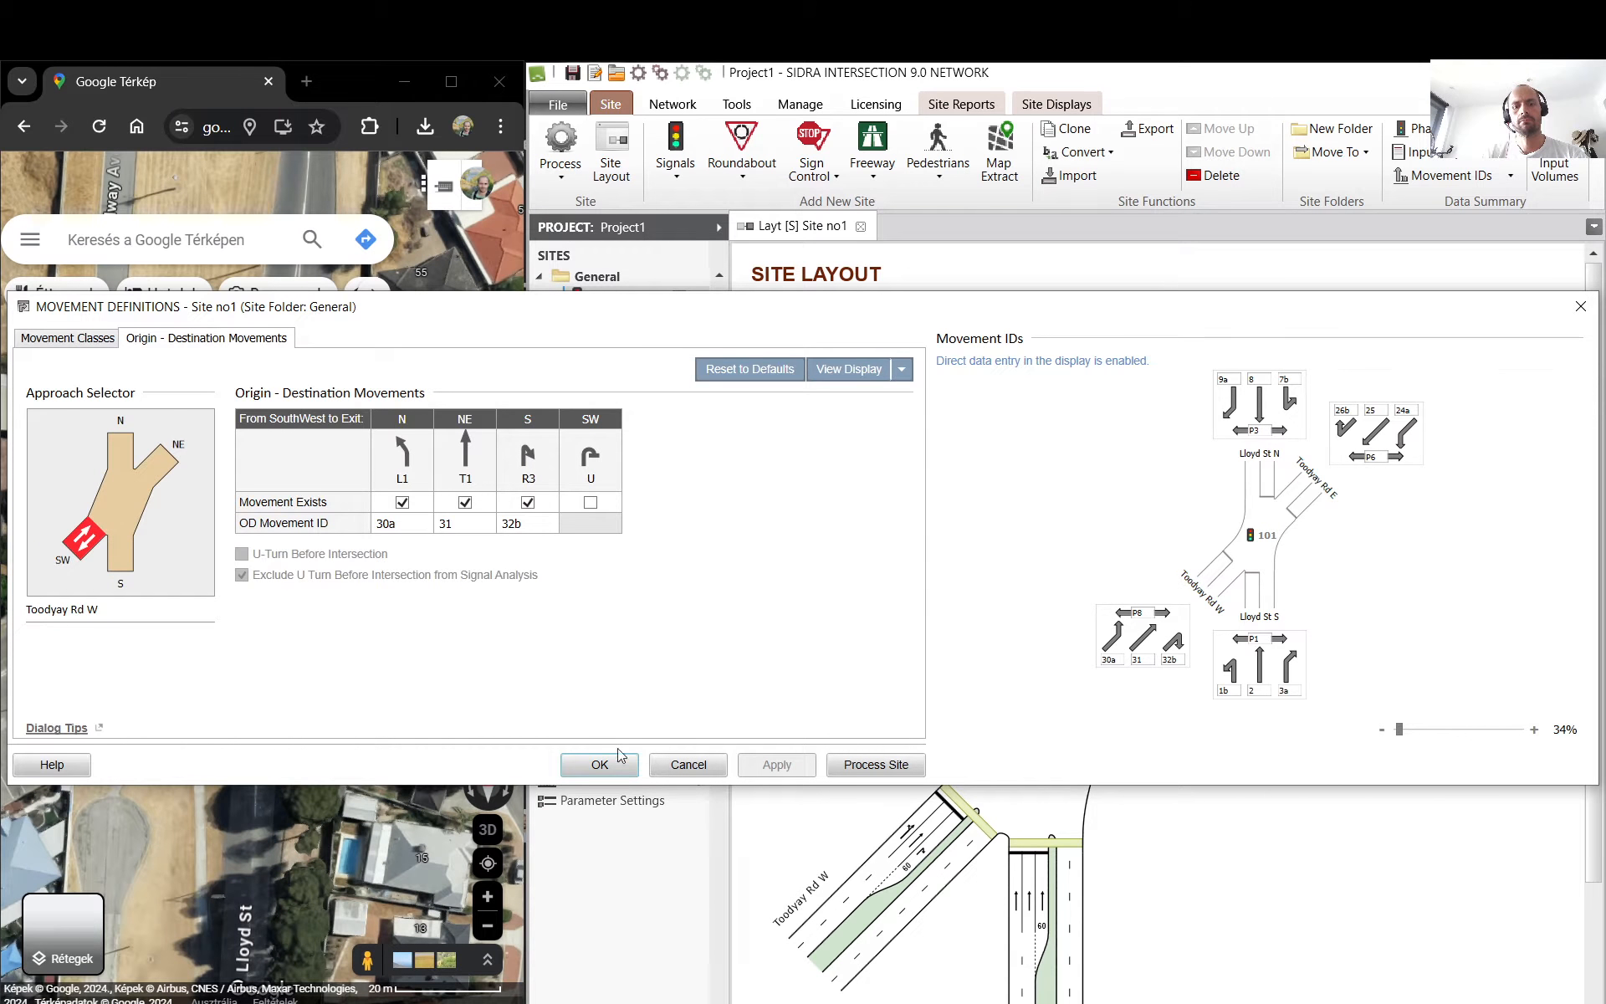
click(600, 764)
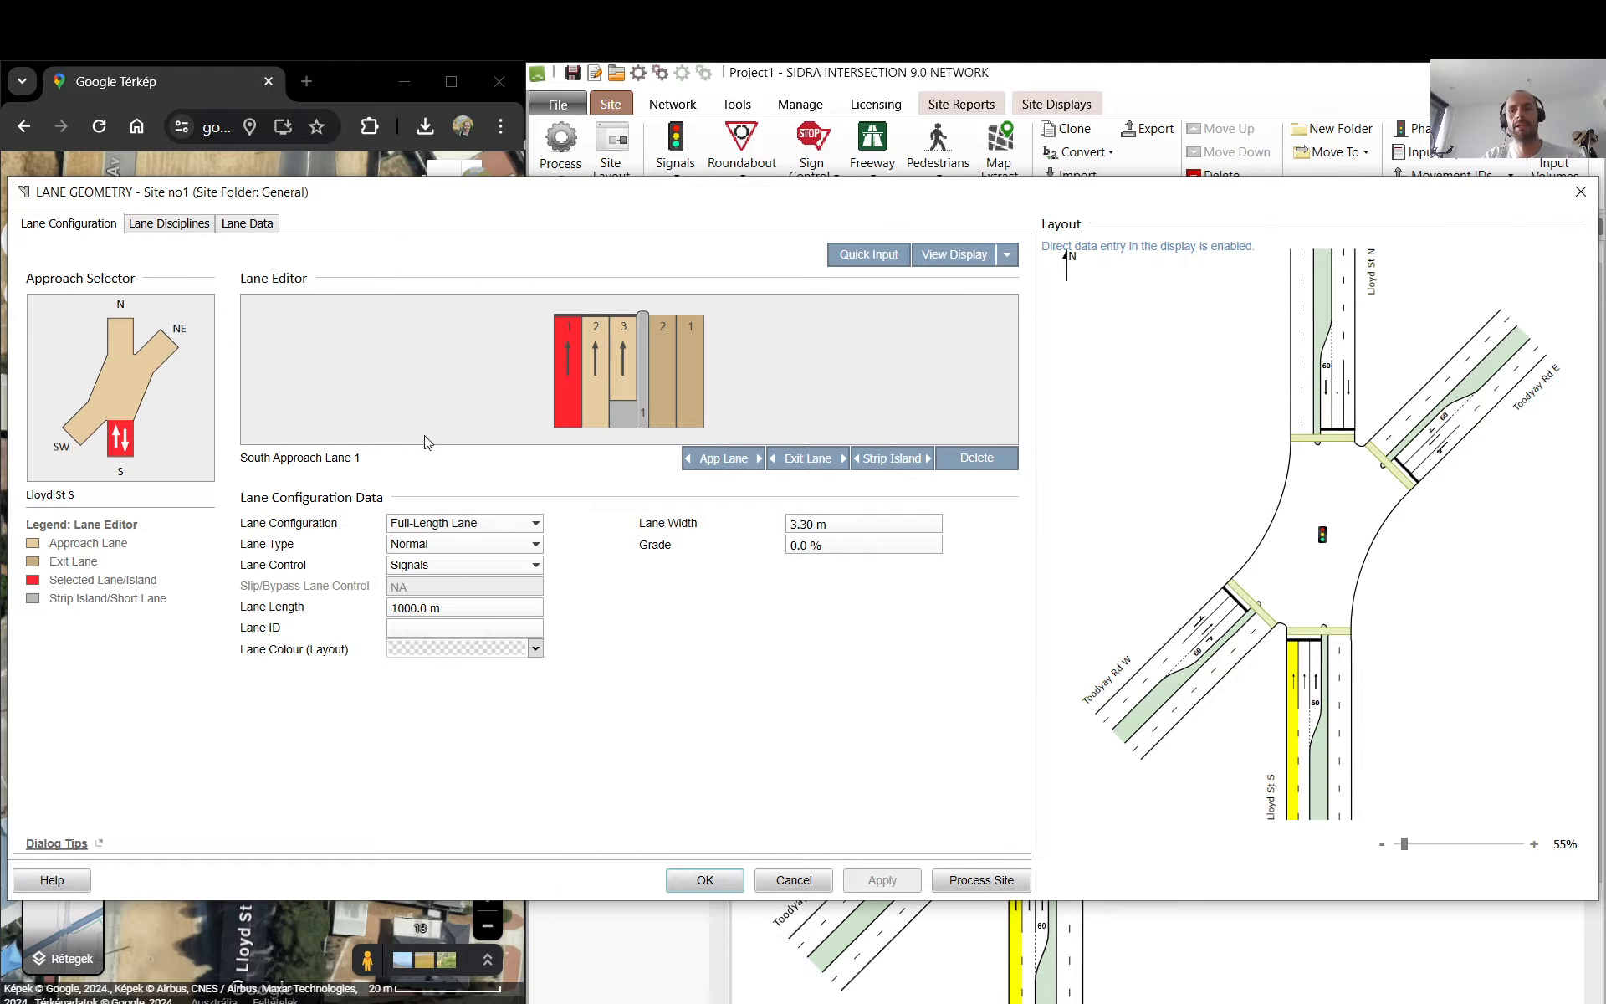
drag(287, 191, 385, 791)
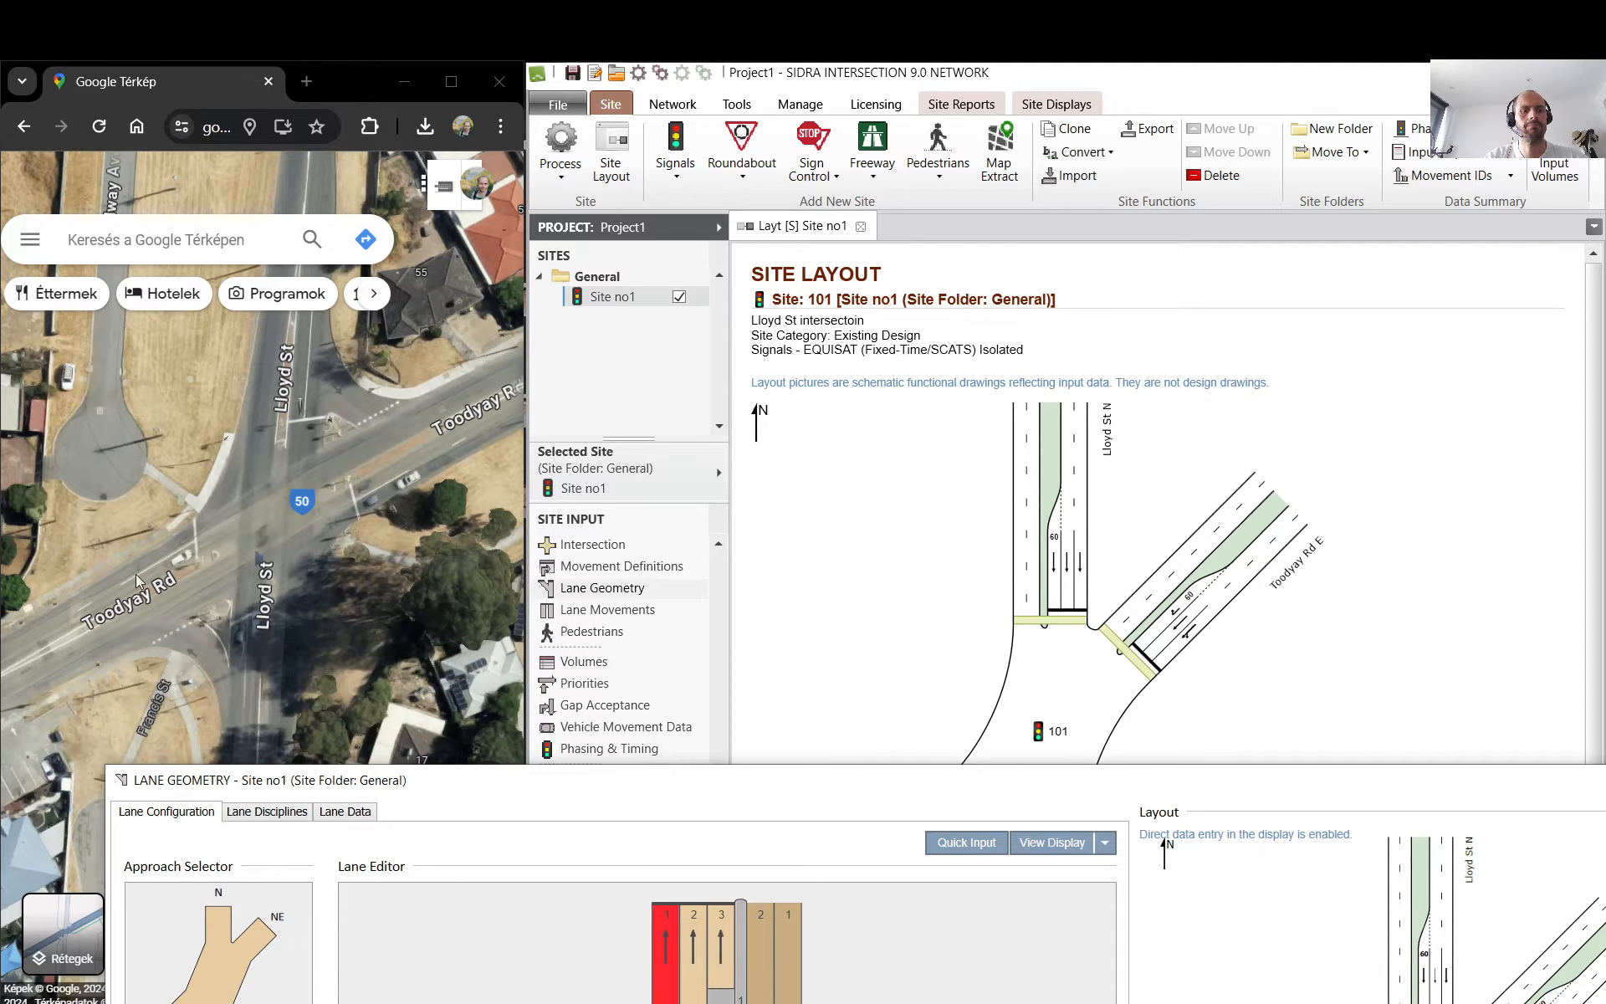
- Compare the Toodyay Rd W lanes with the satellite map and delete full-length approach lane 1 from the southwest leg
drag(539, 773, 761, 227)
drag(86, 627, 160, 577)
scroll(159, 577, up, 5)
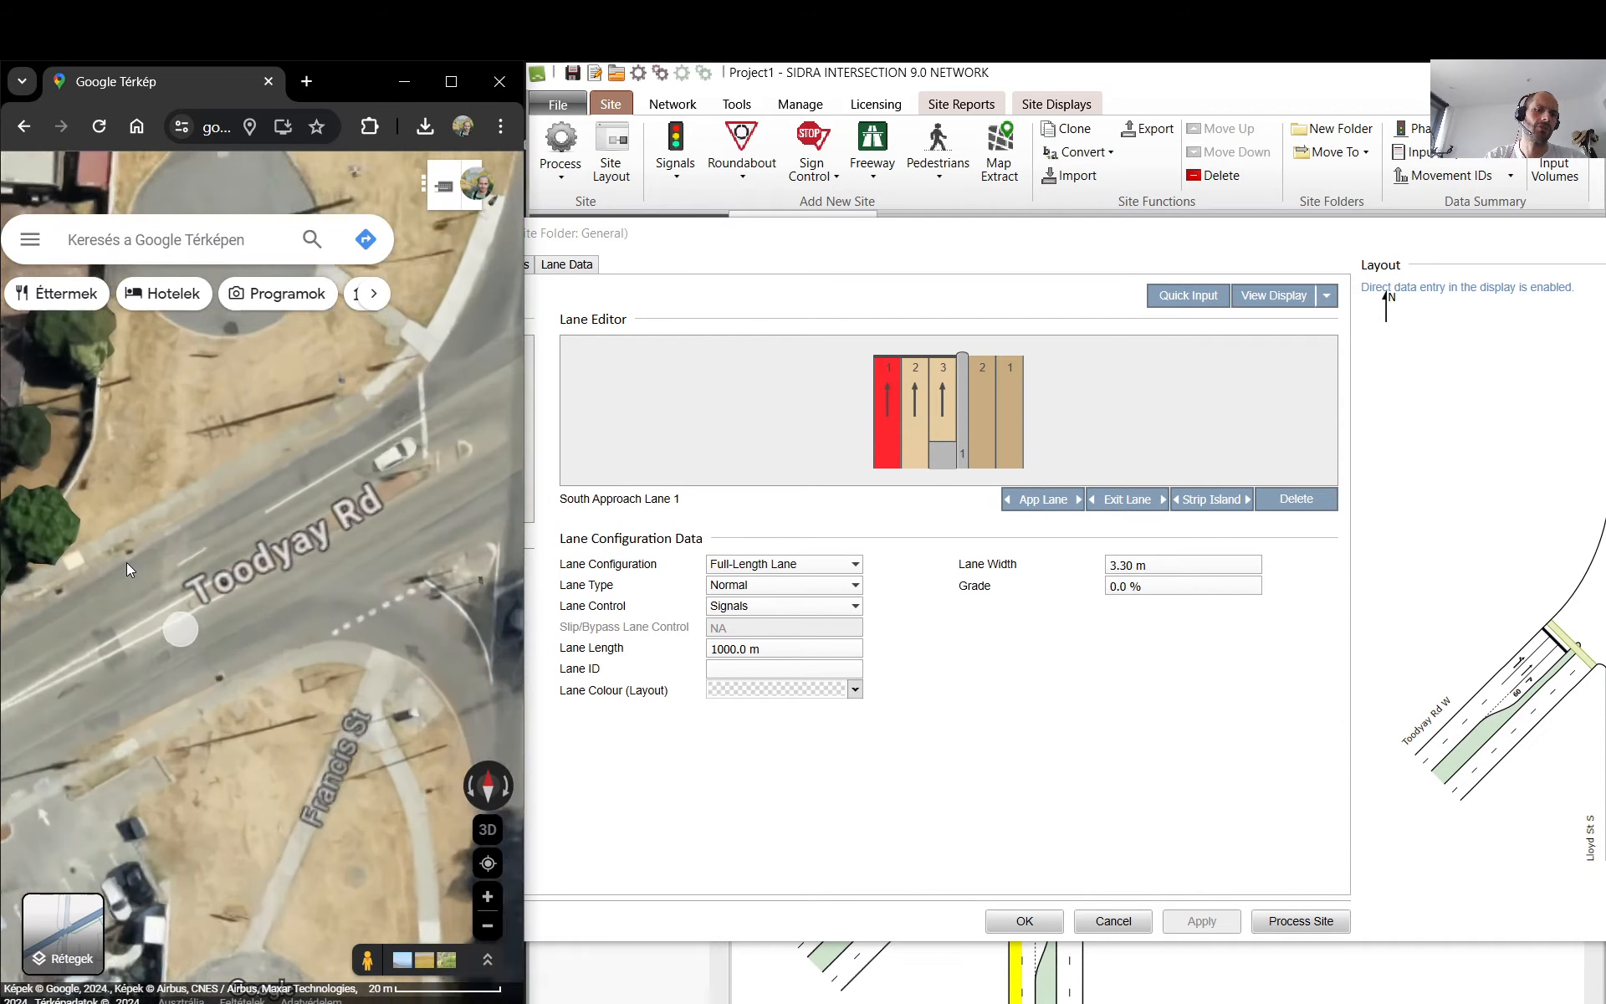
drag(262, 526, 335, 476)
drag(940, 239, 644, 203)
click(1196, 639)
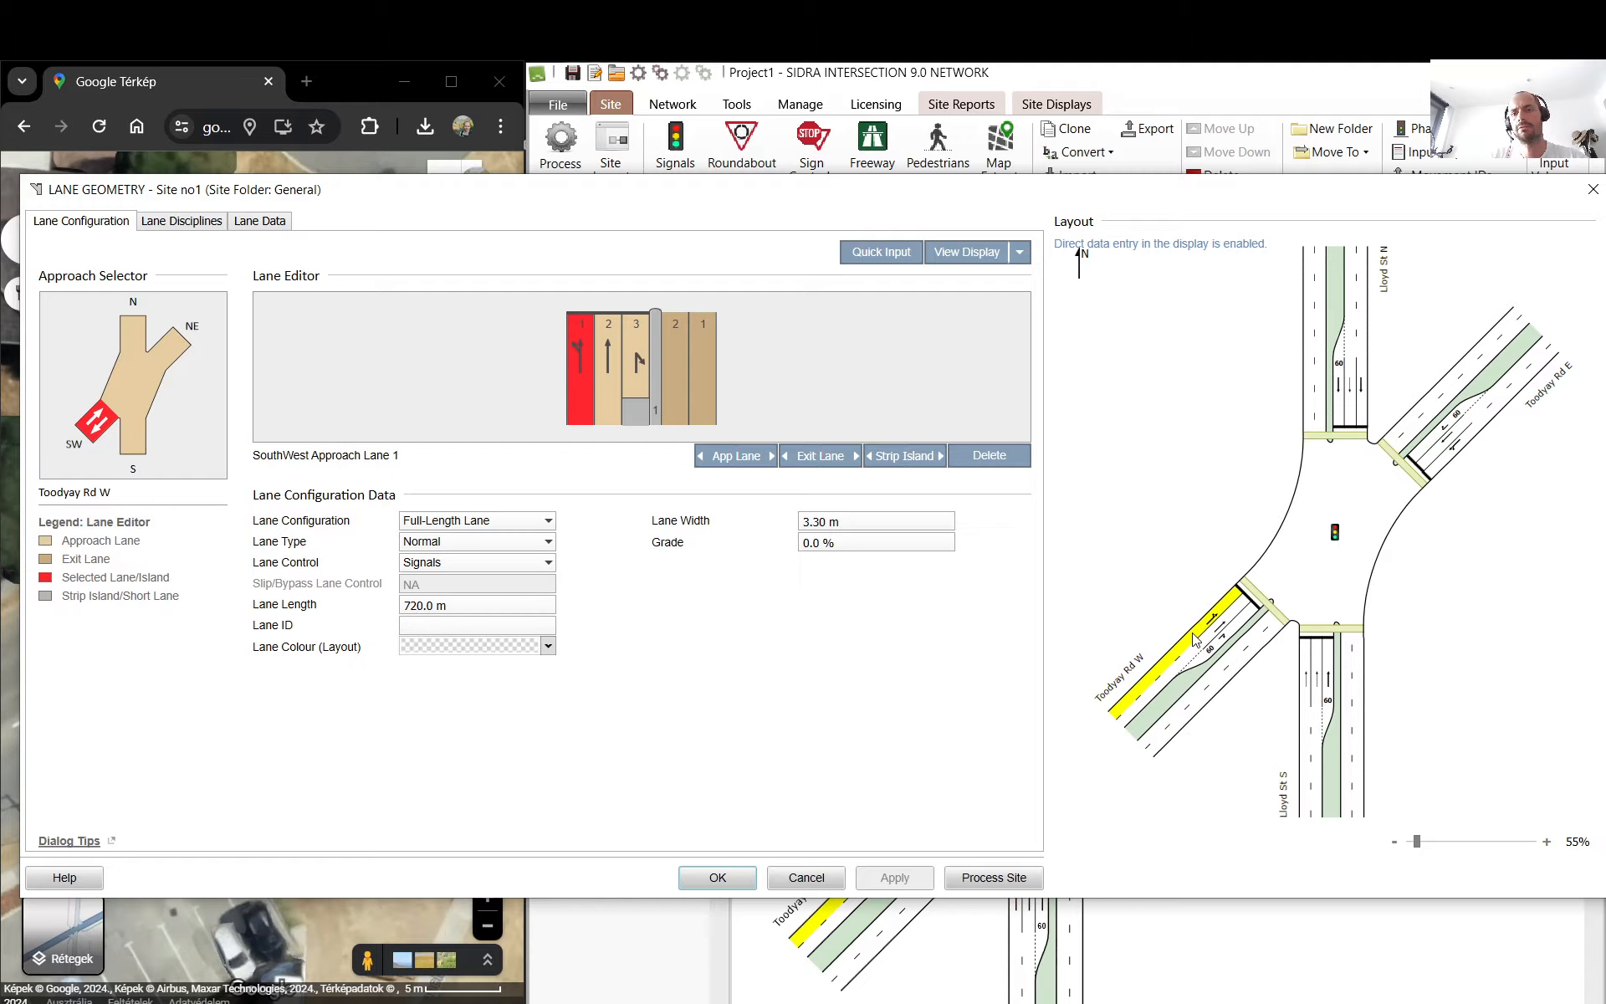
click(1007, 455)
- Select the short lane on the Toodyay Rd W approach and measure its real length on the satellite map
click(1222, 644)
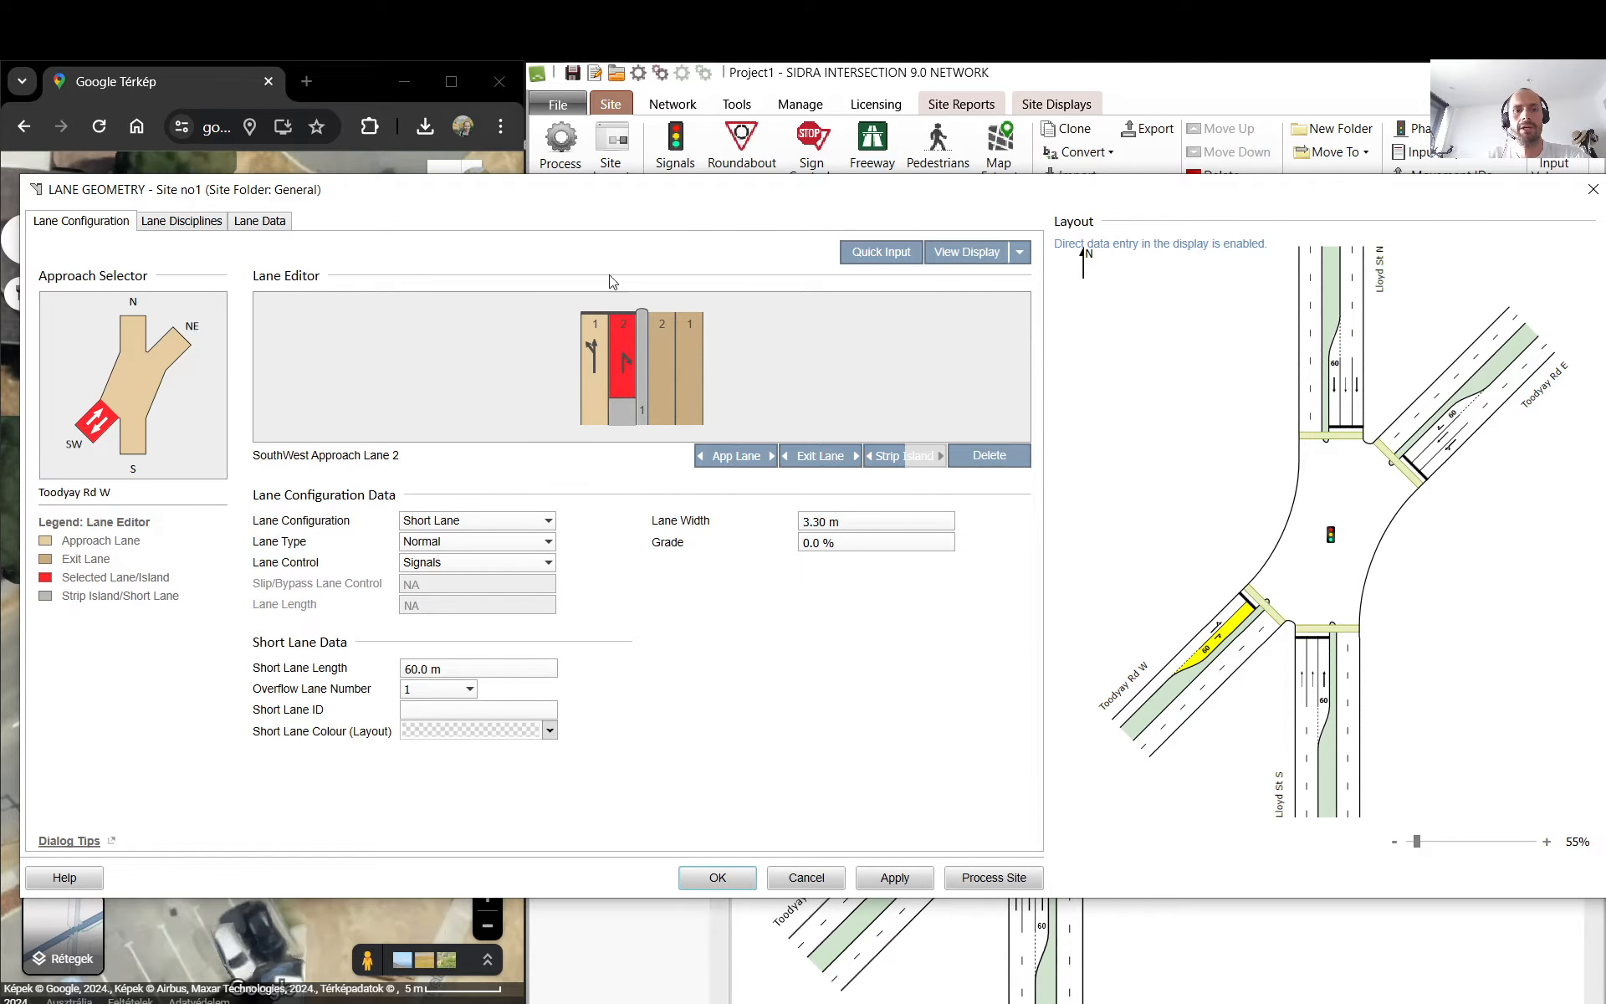
drag(450, 195, 1014, 190)
drag(432, 473, 352, 474)
scroll(348, 474, down, 1)
drag(508, 355, 417, 379)
right_click(416, 381)
click(364, 700)
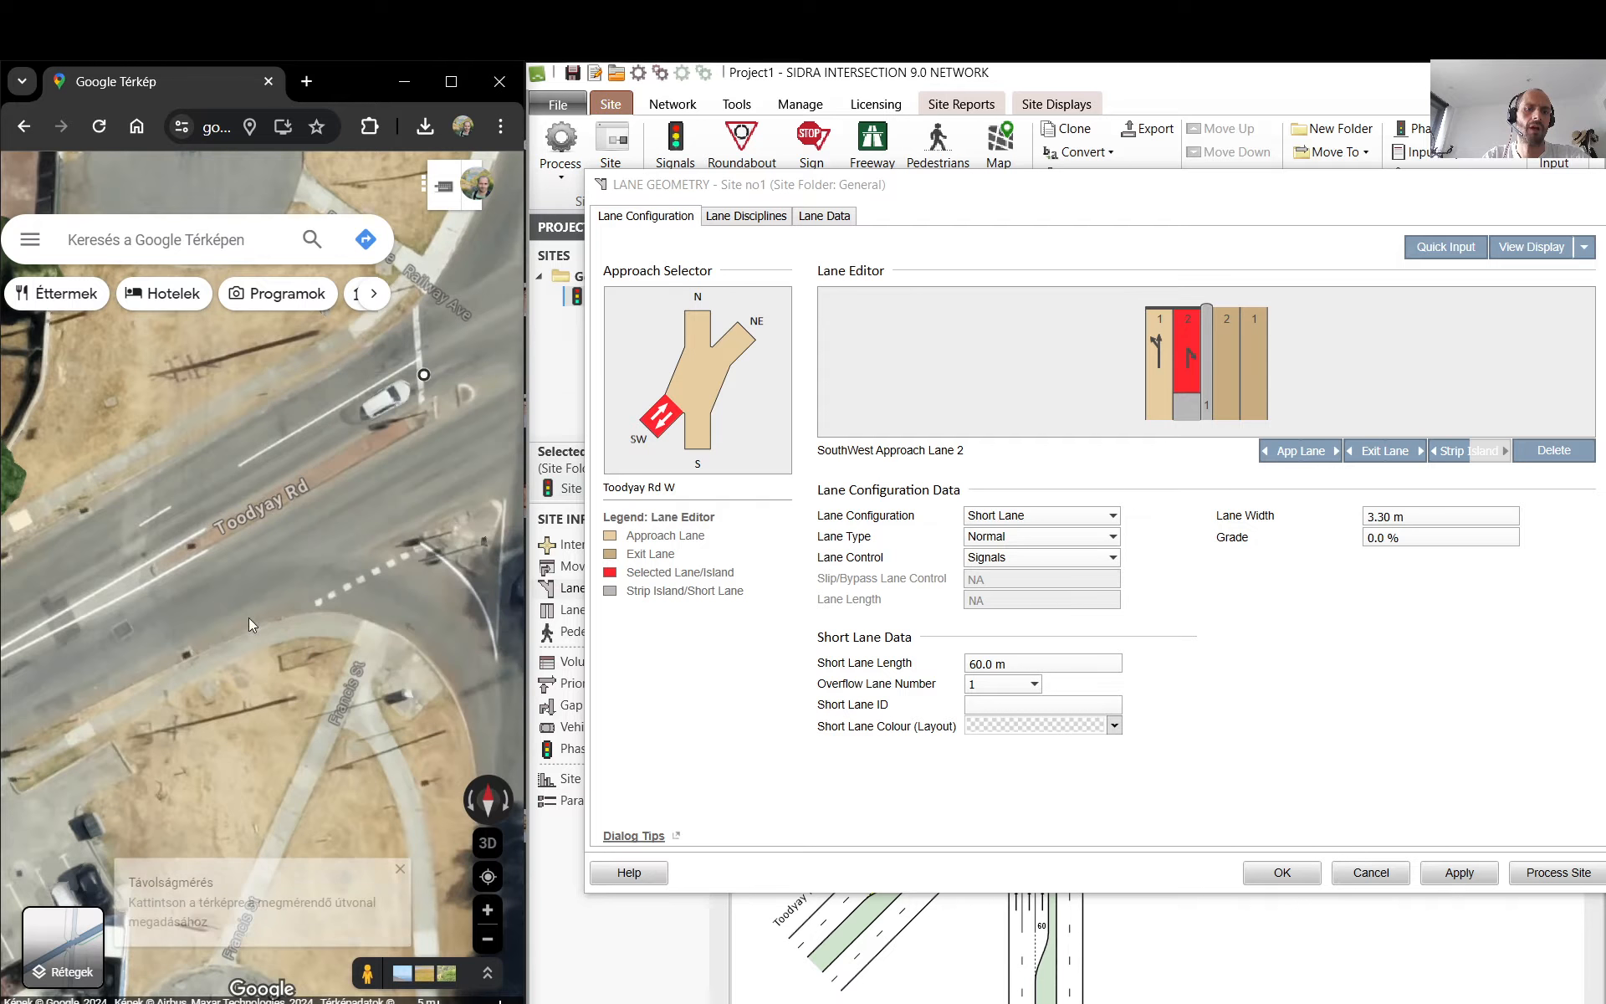
drag(145, 532, 267, 490)
drag(123, 557, 234, 500)
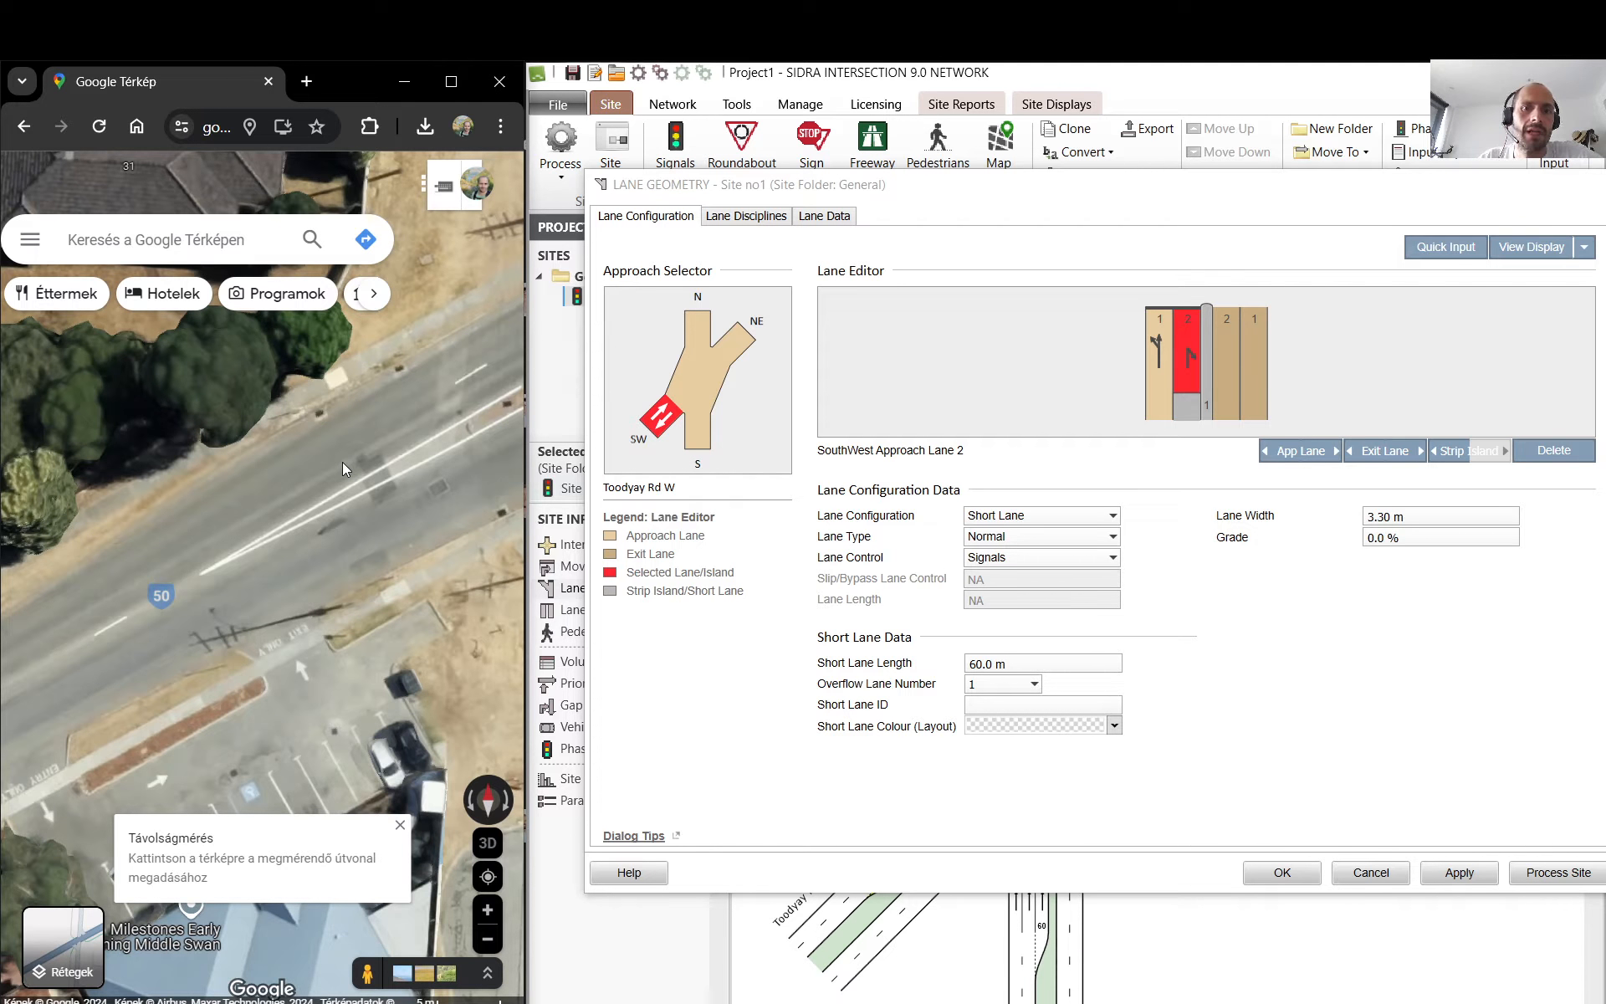
drag(442, 423, 365, 437)
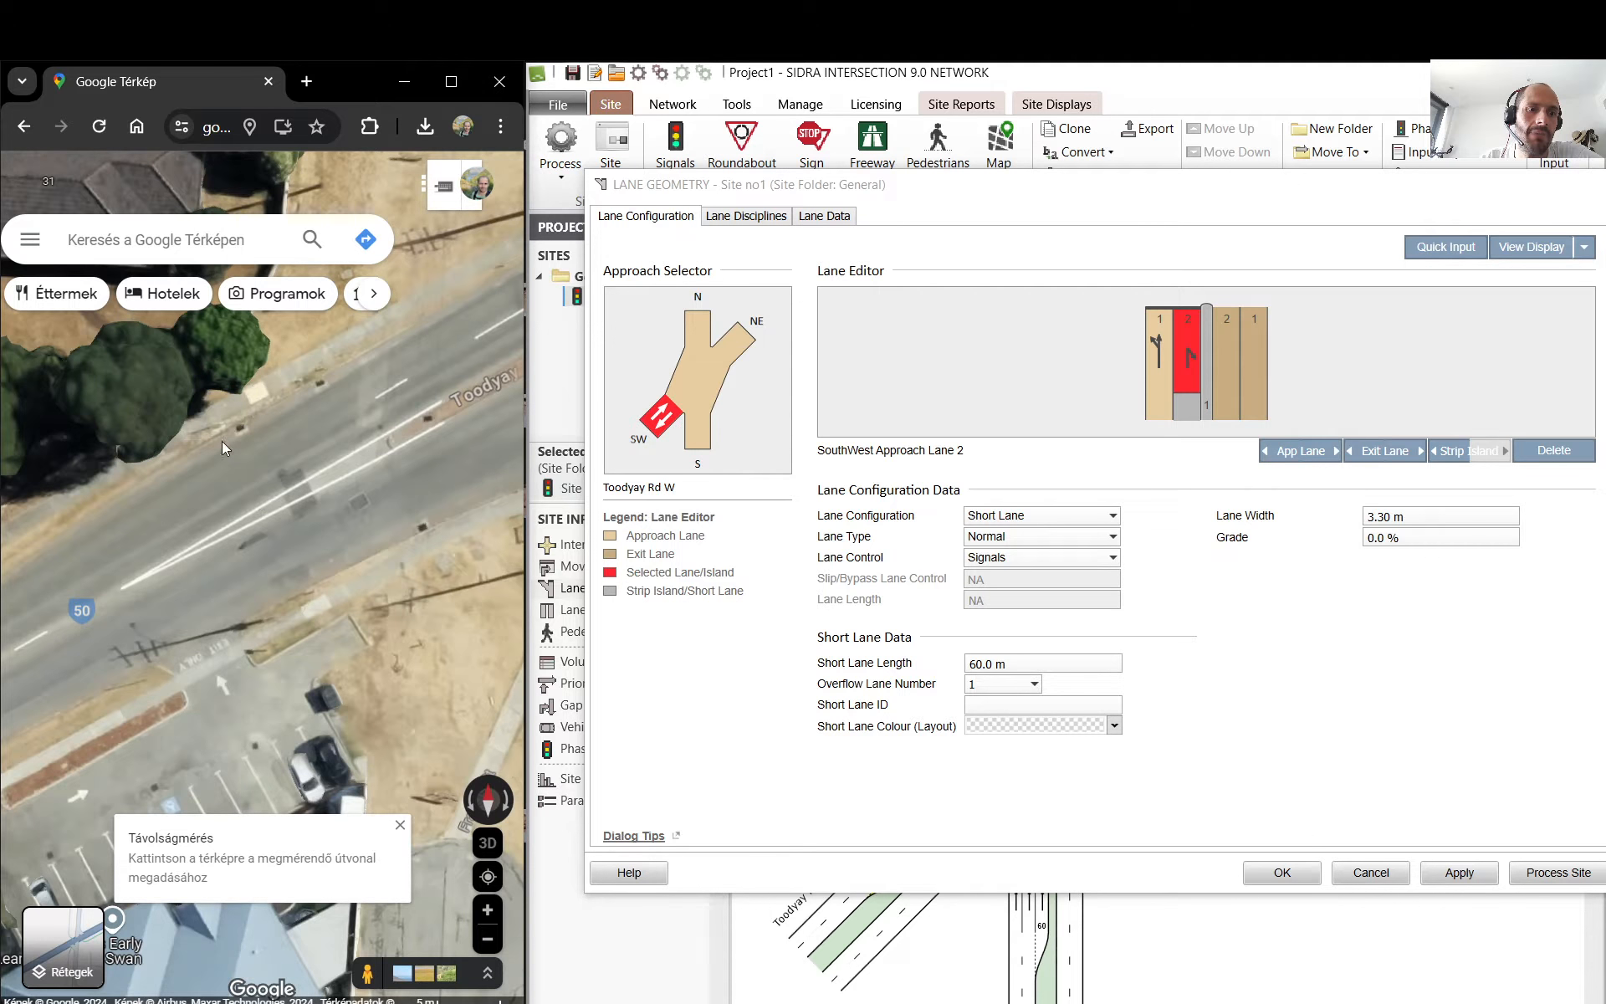
click(254, 487)
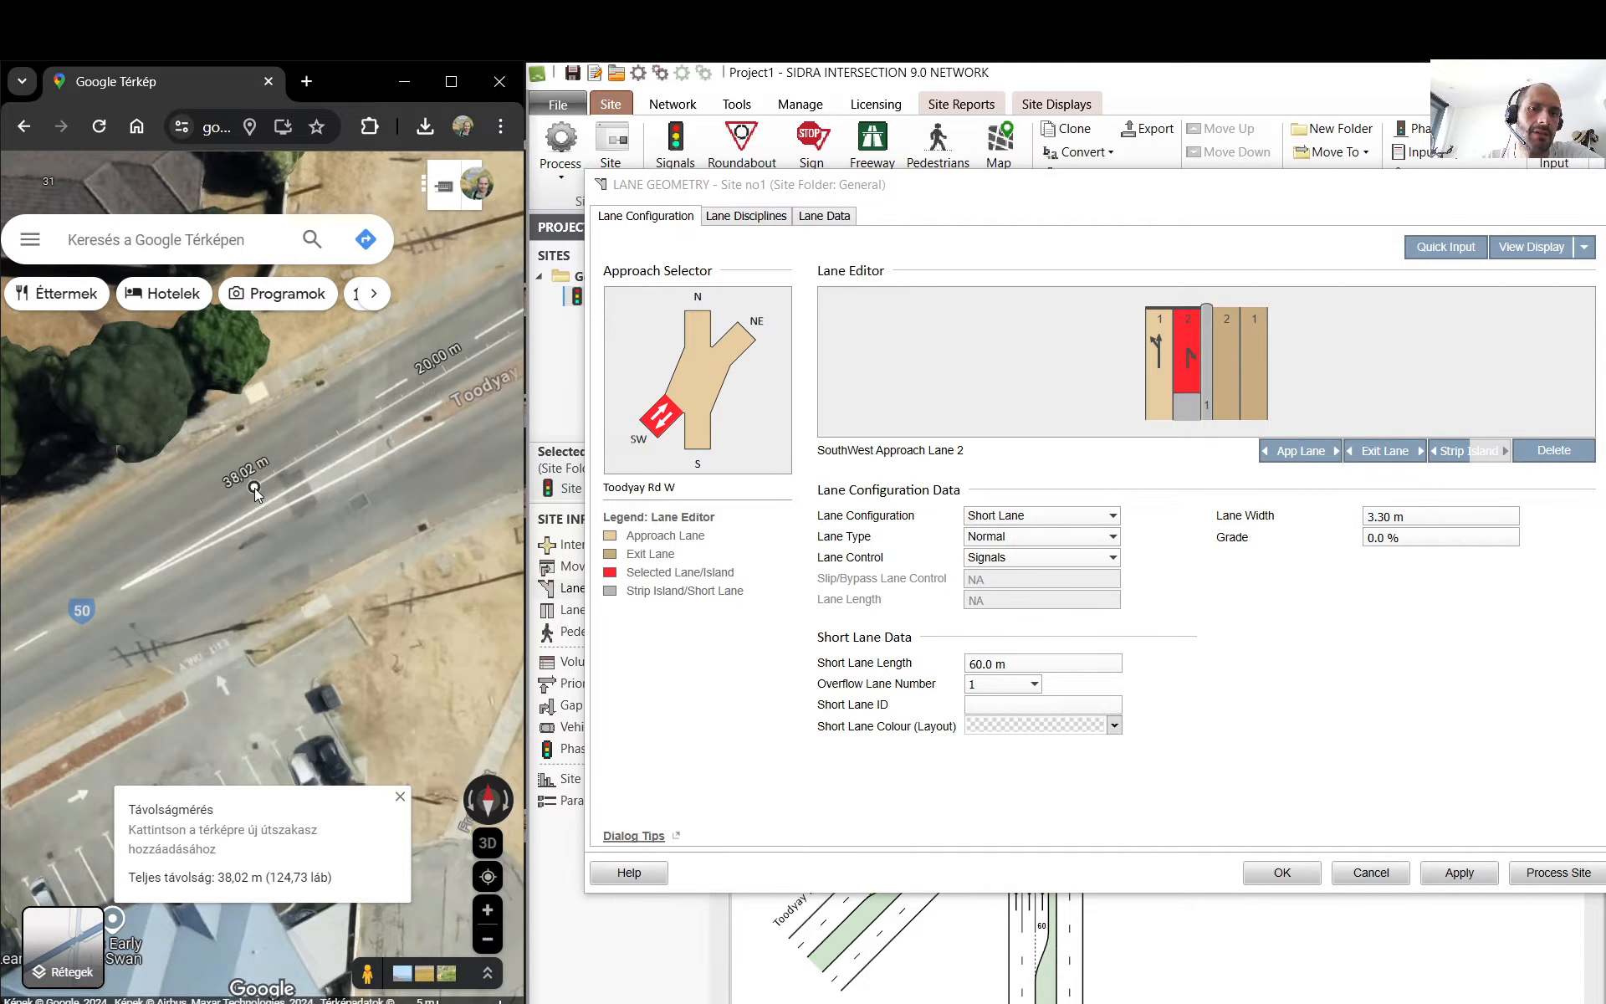
- Set the short lane length of southwest approach lane 2 to 40 m
click(1051, 664)
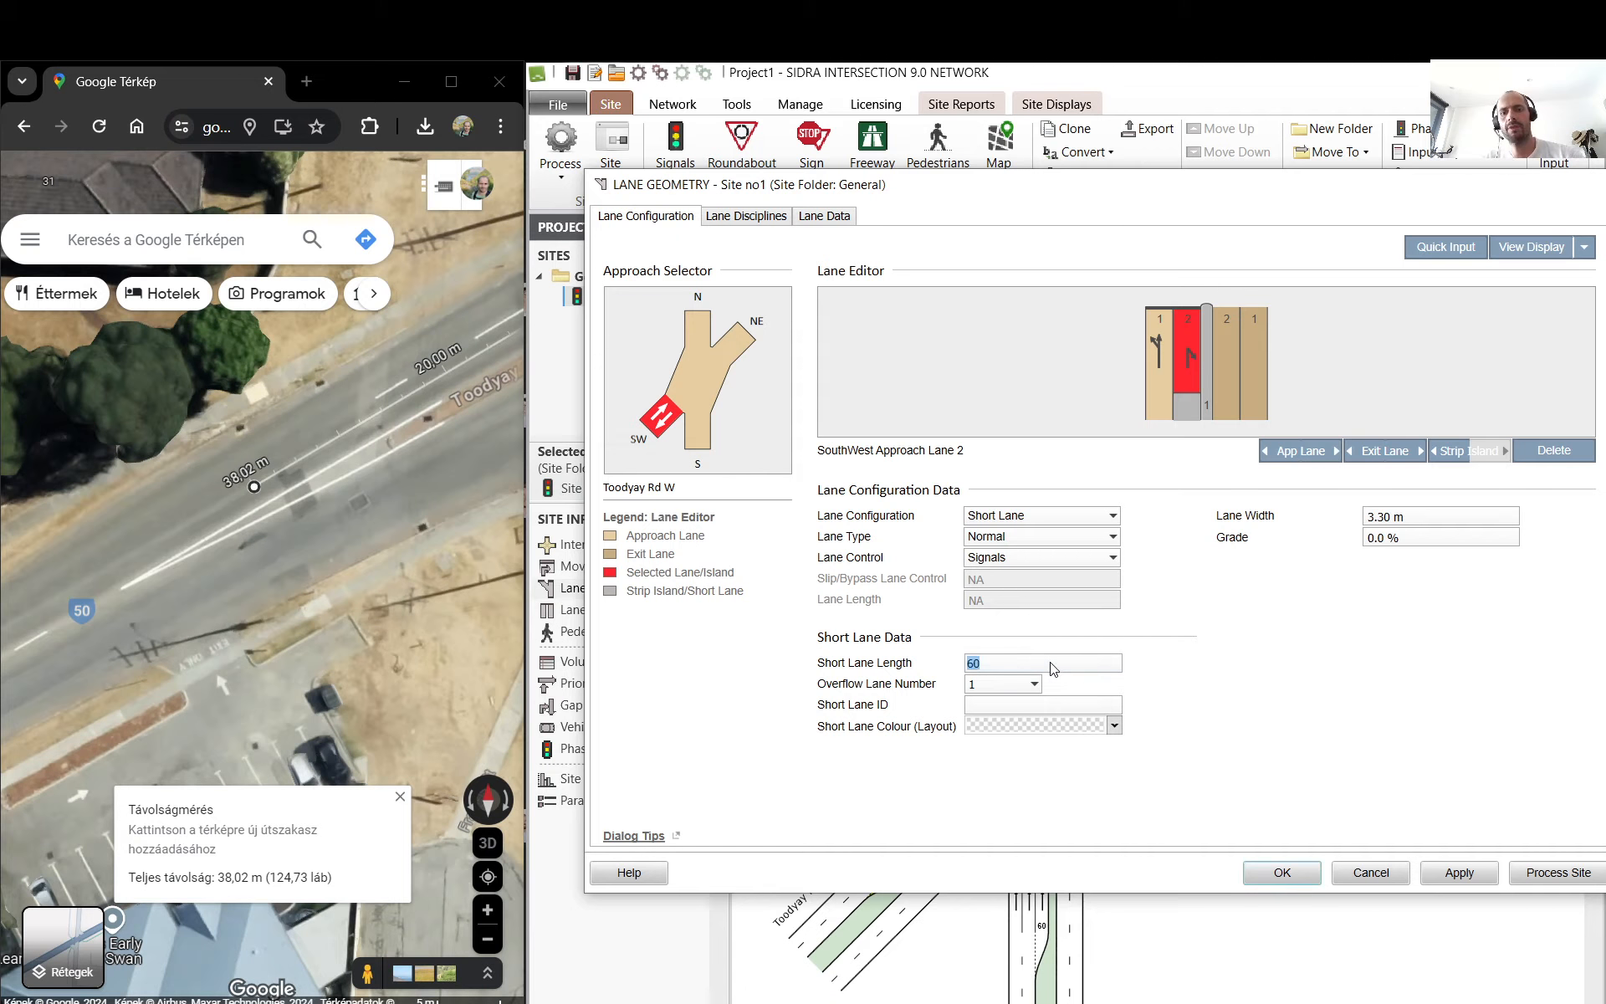
text(40)
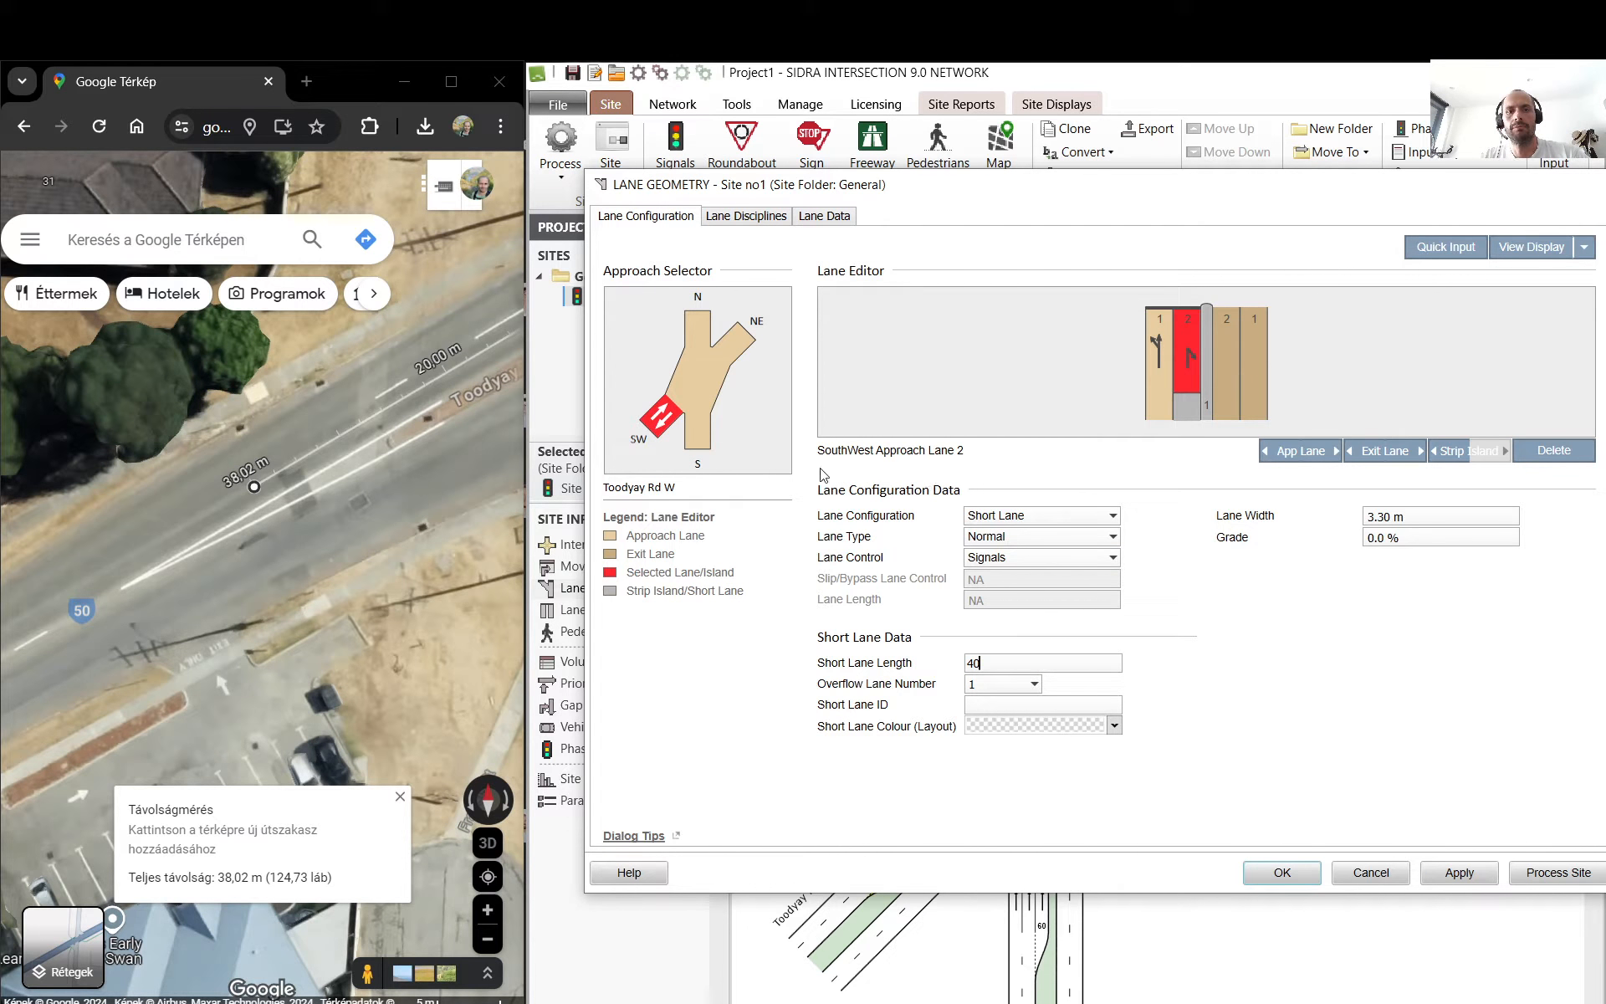
drag(224, 537, 154, 551)
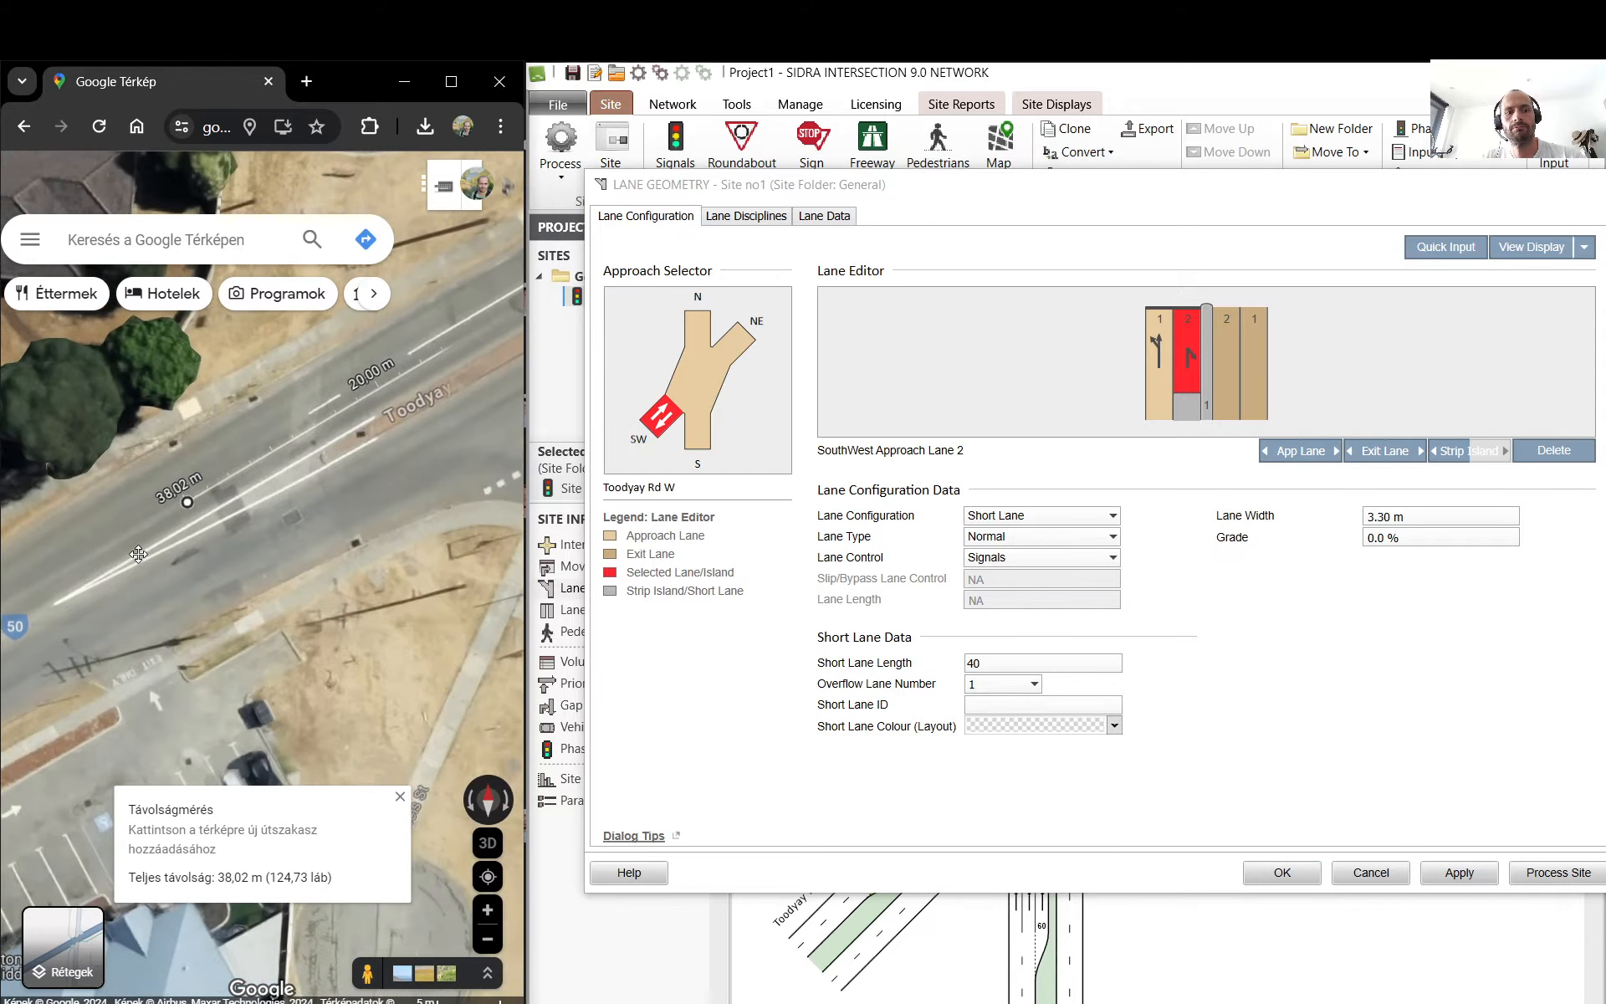
click(1245, 624)
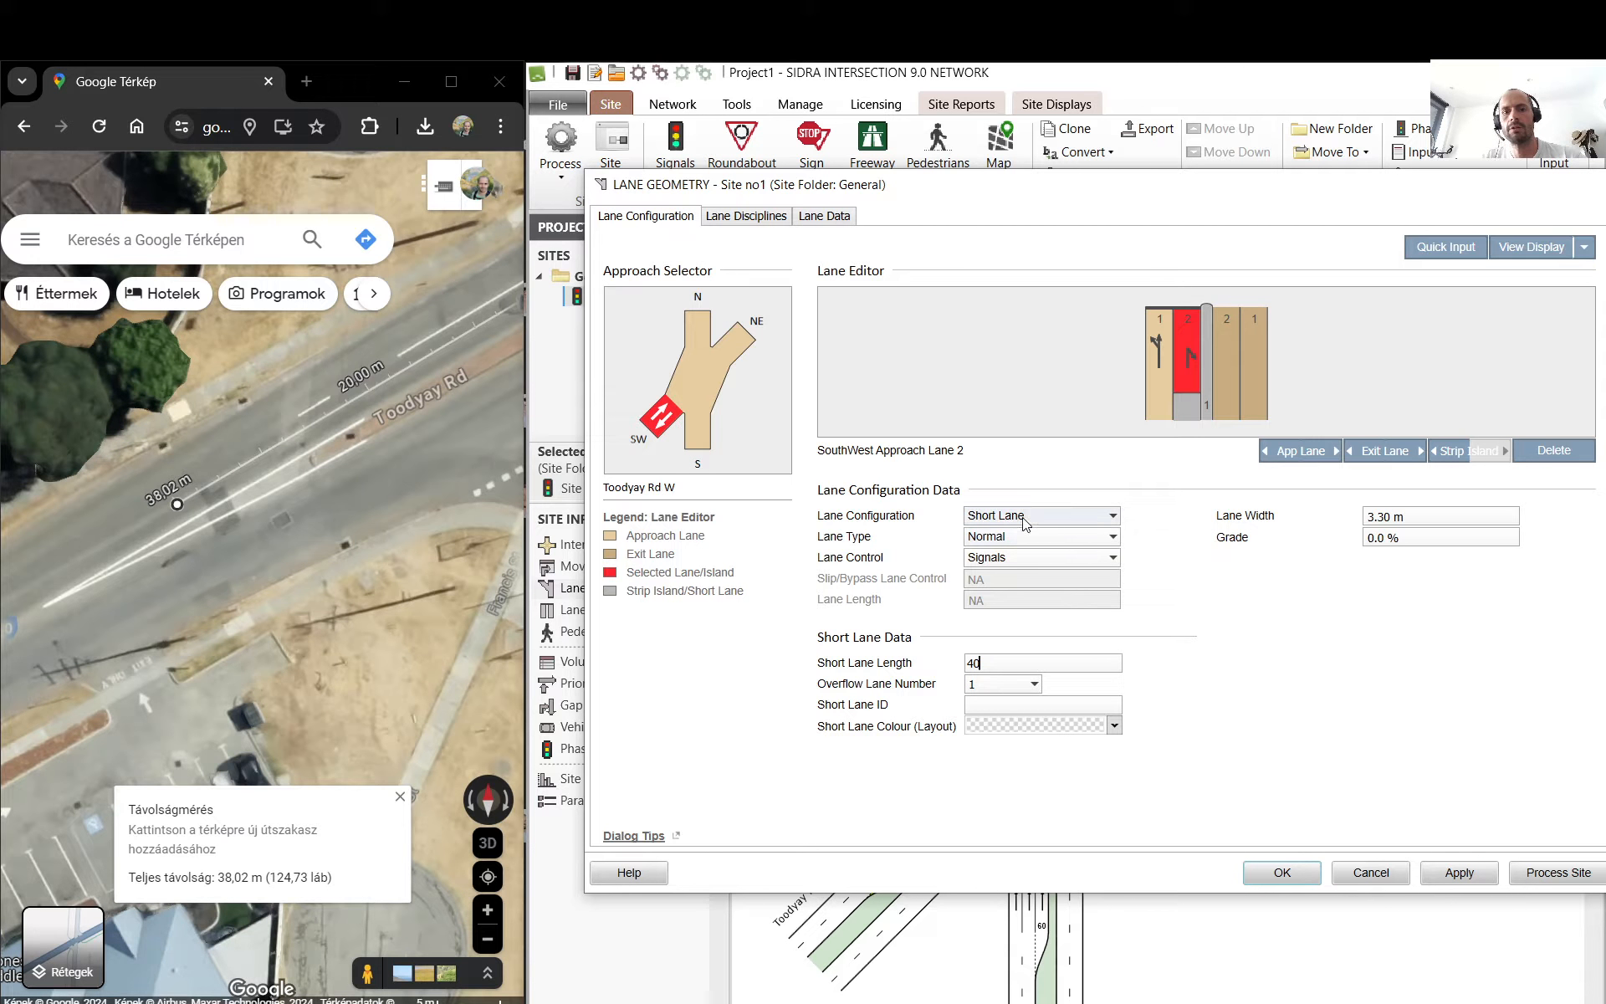
- Select southwest approach lane 1 and check its available lane types
click(1161, 374)
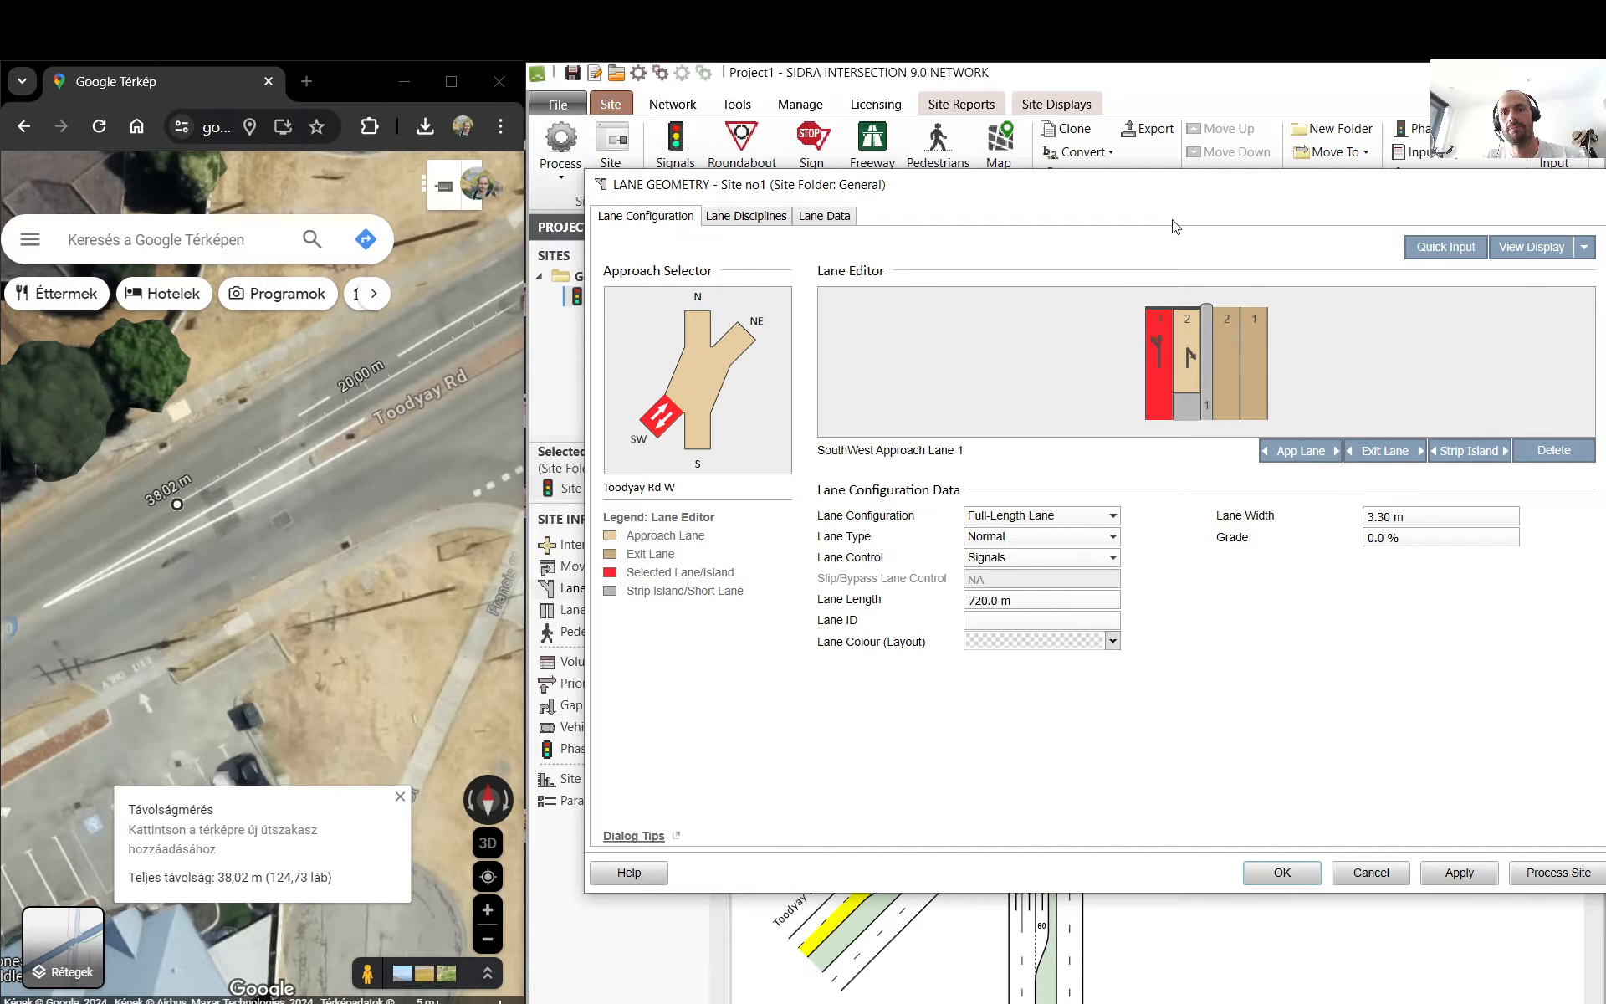
drag(1177, 193, 651, 207)
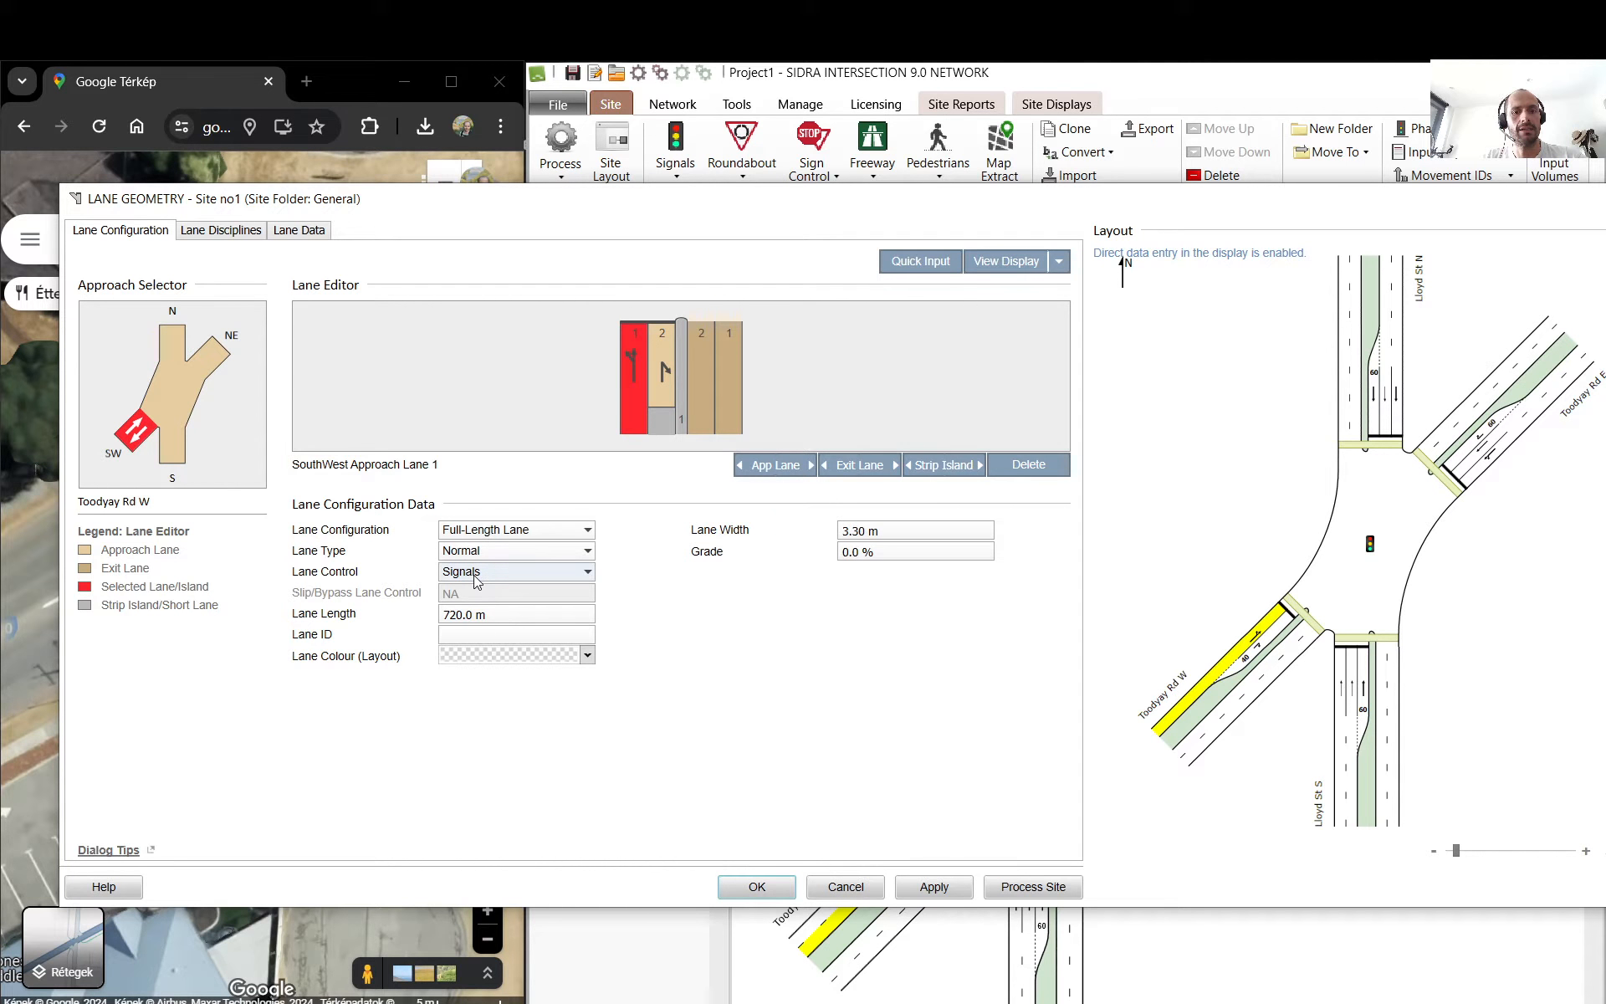
click(491, 552)
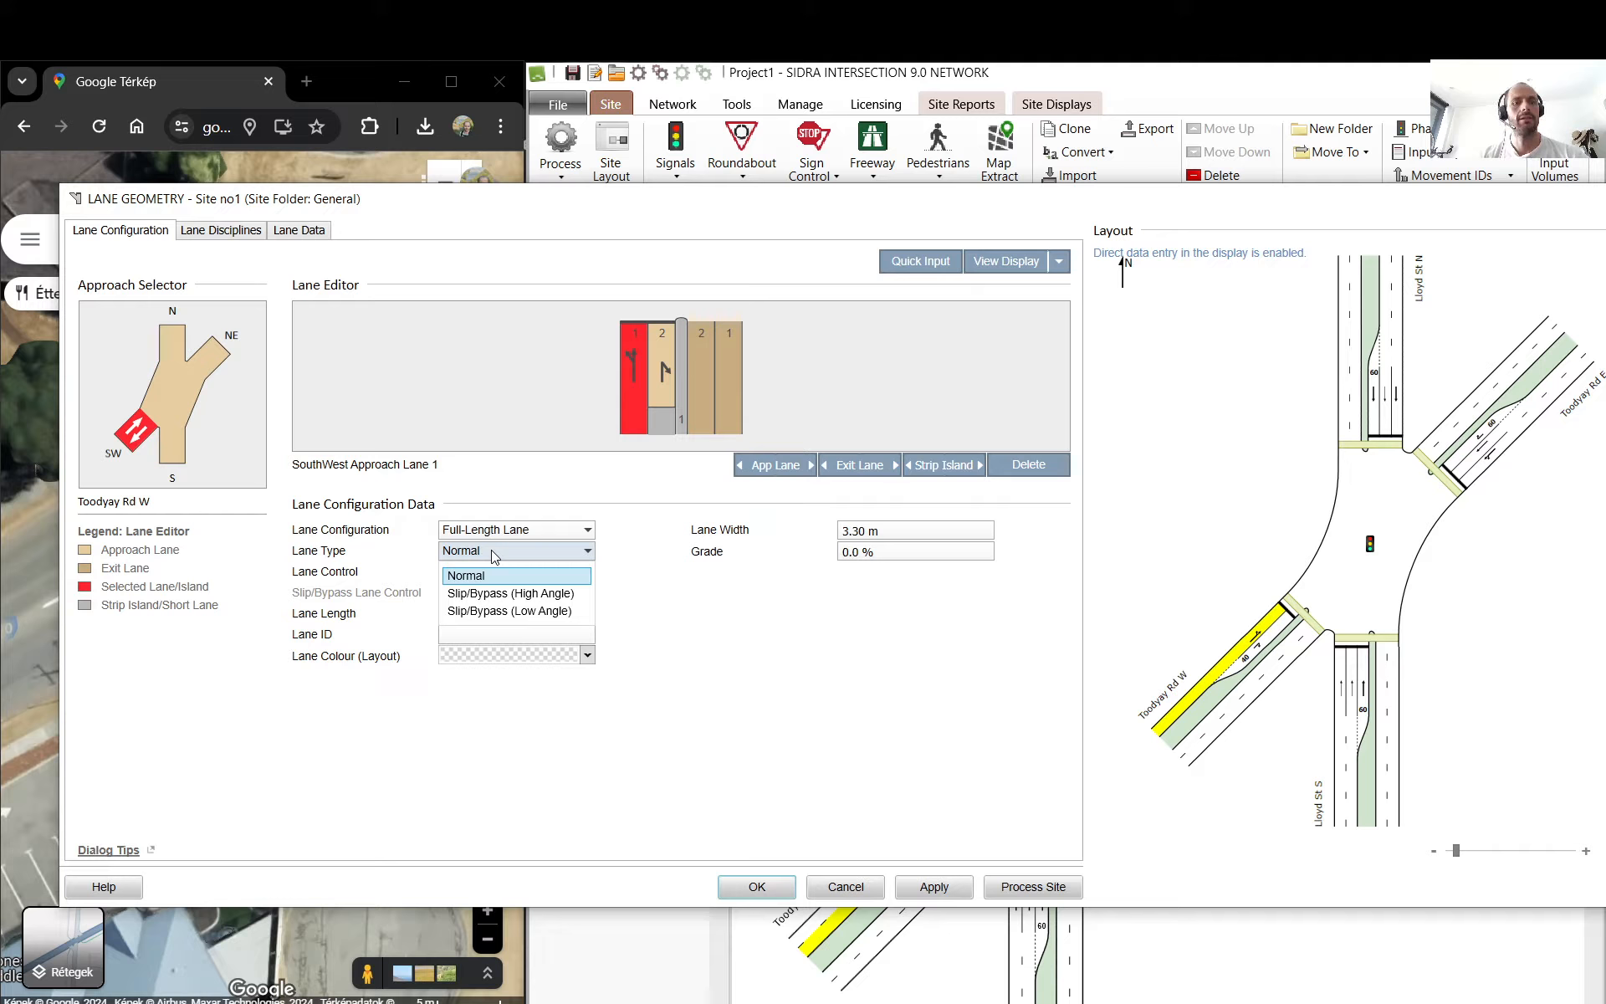
click(494, 549)
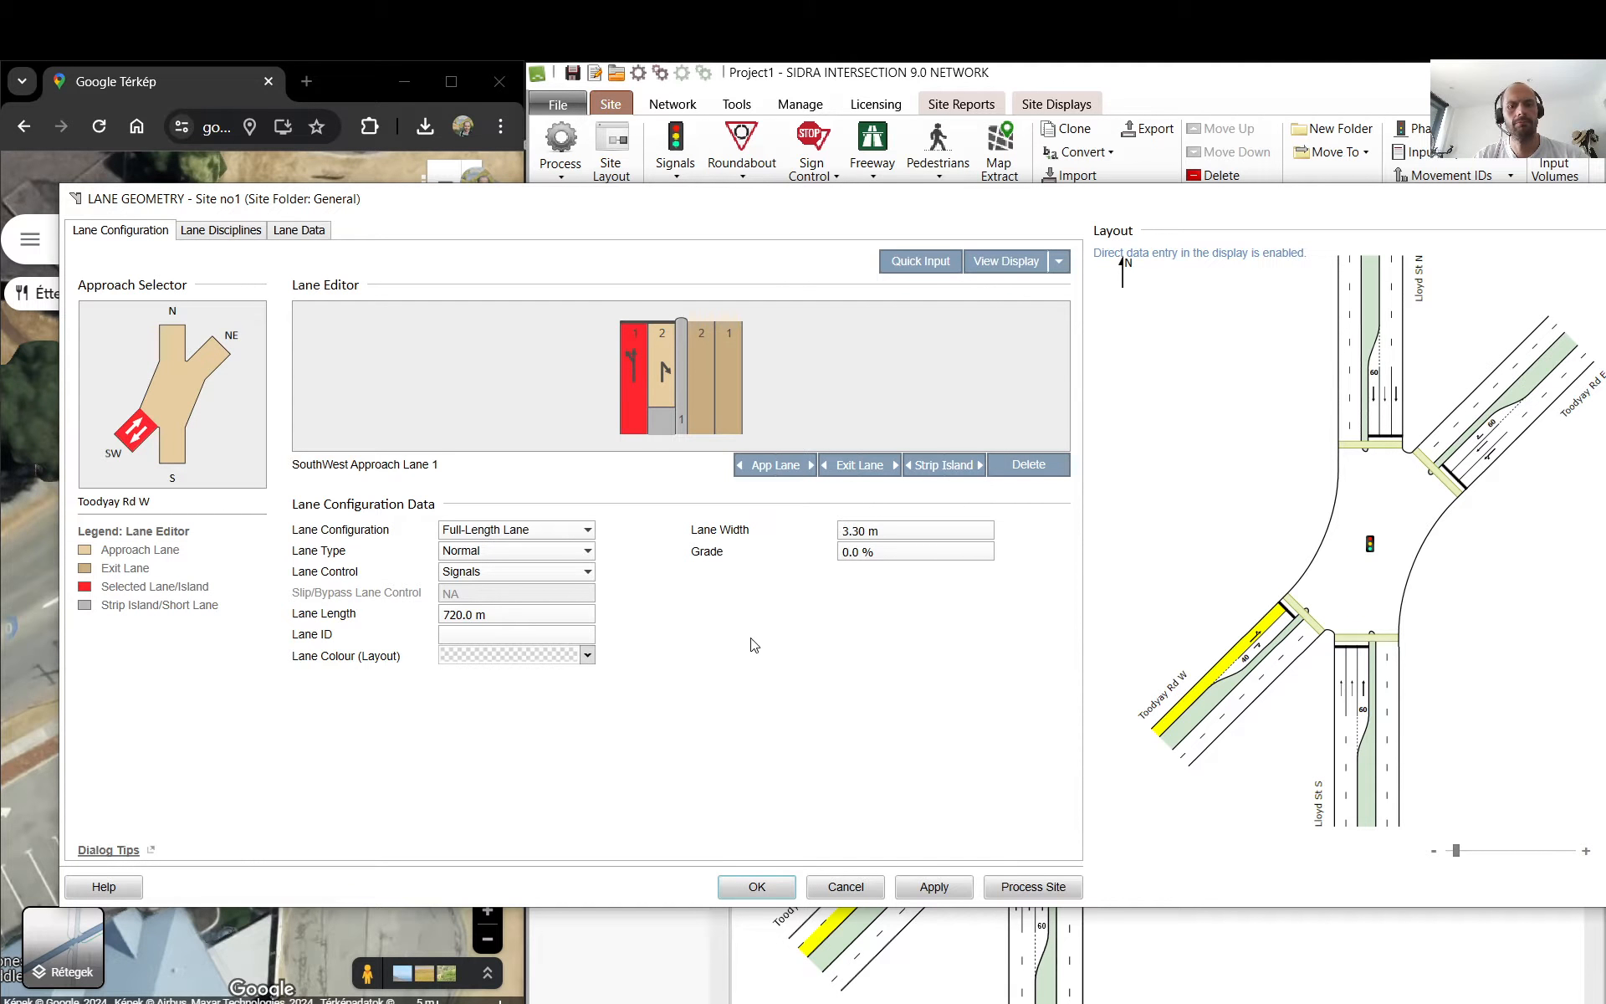
- Measure the width of the Toodyay Rd W approach on the satellite map and set the lane width of approach lane 1 to 3.1 m
click(46, 563)
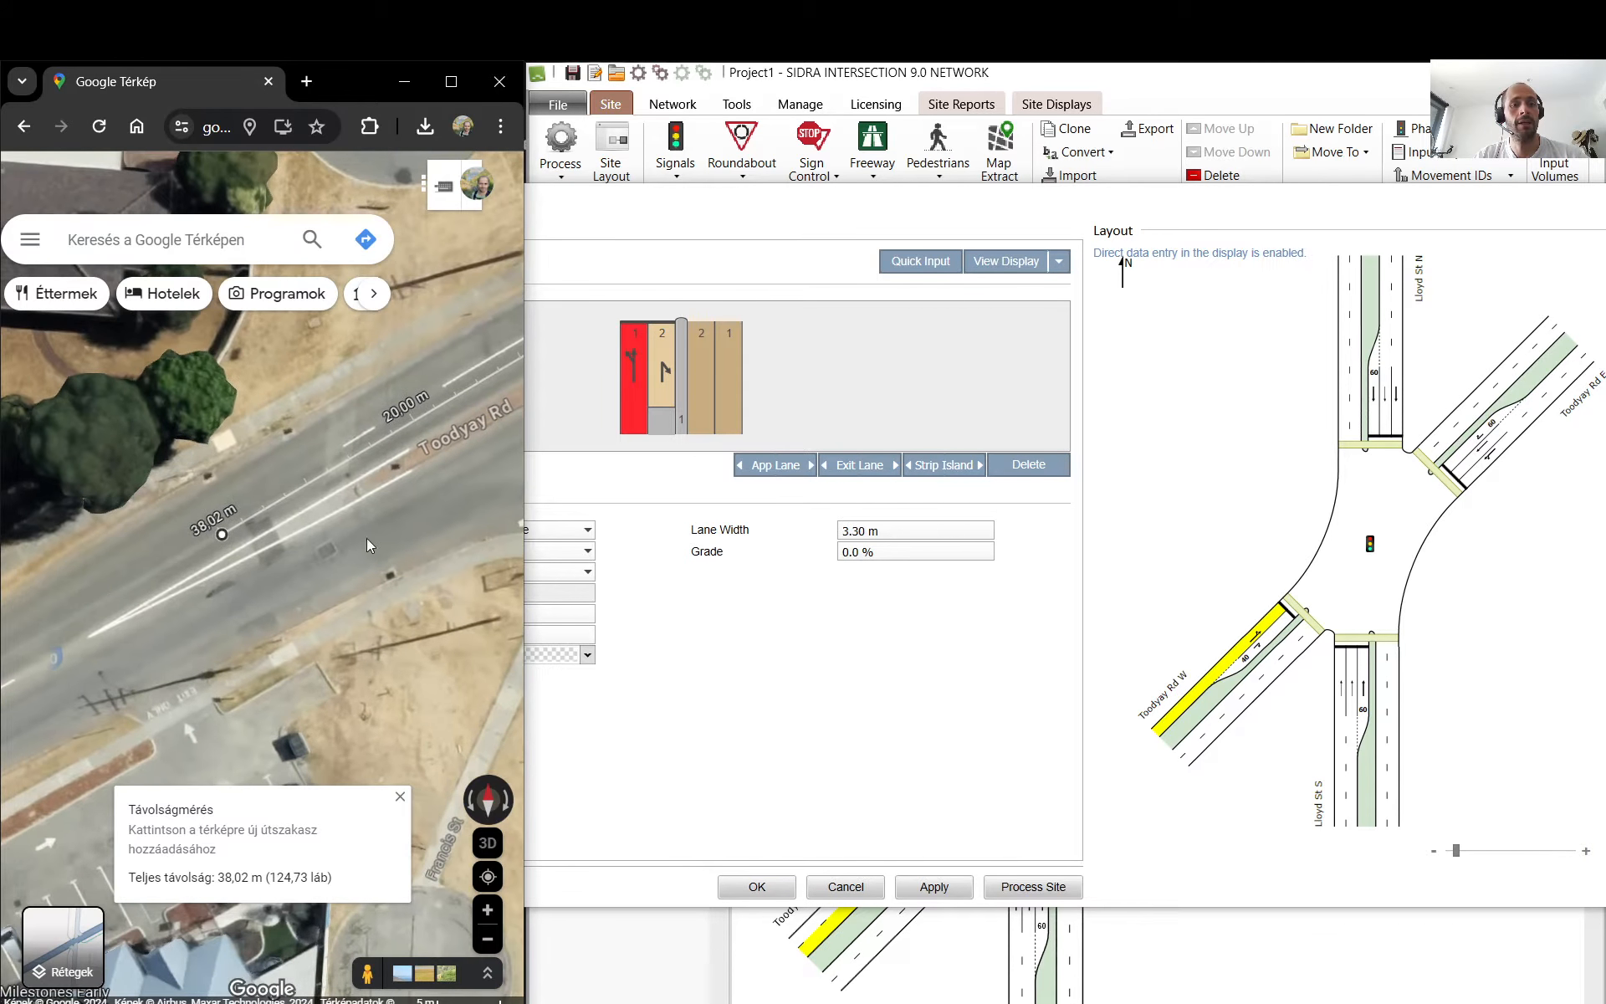
drag(369, 546, 309, 571)
right_click(281, 442)
click(373, 803)
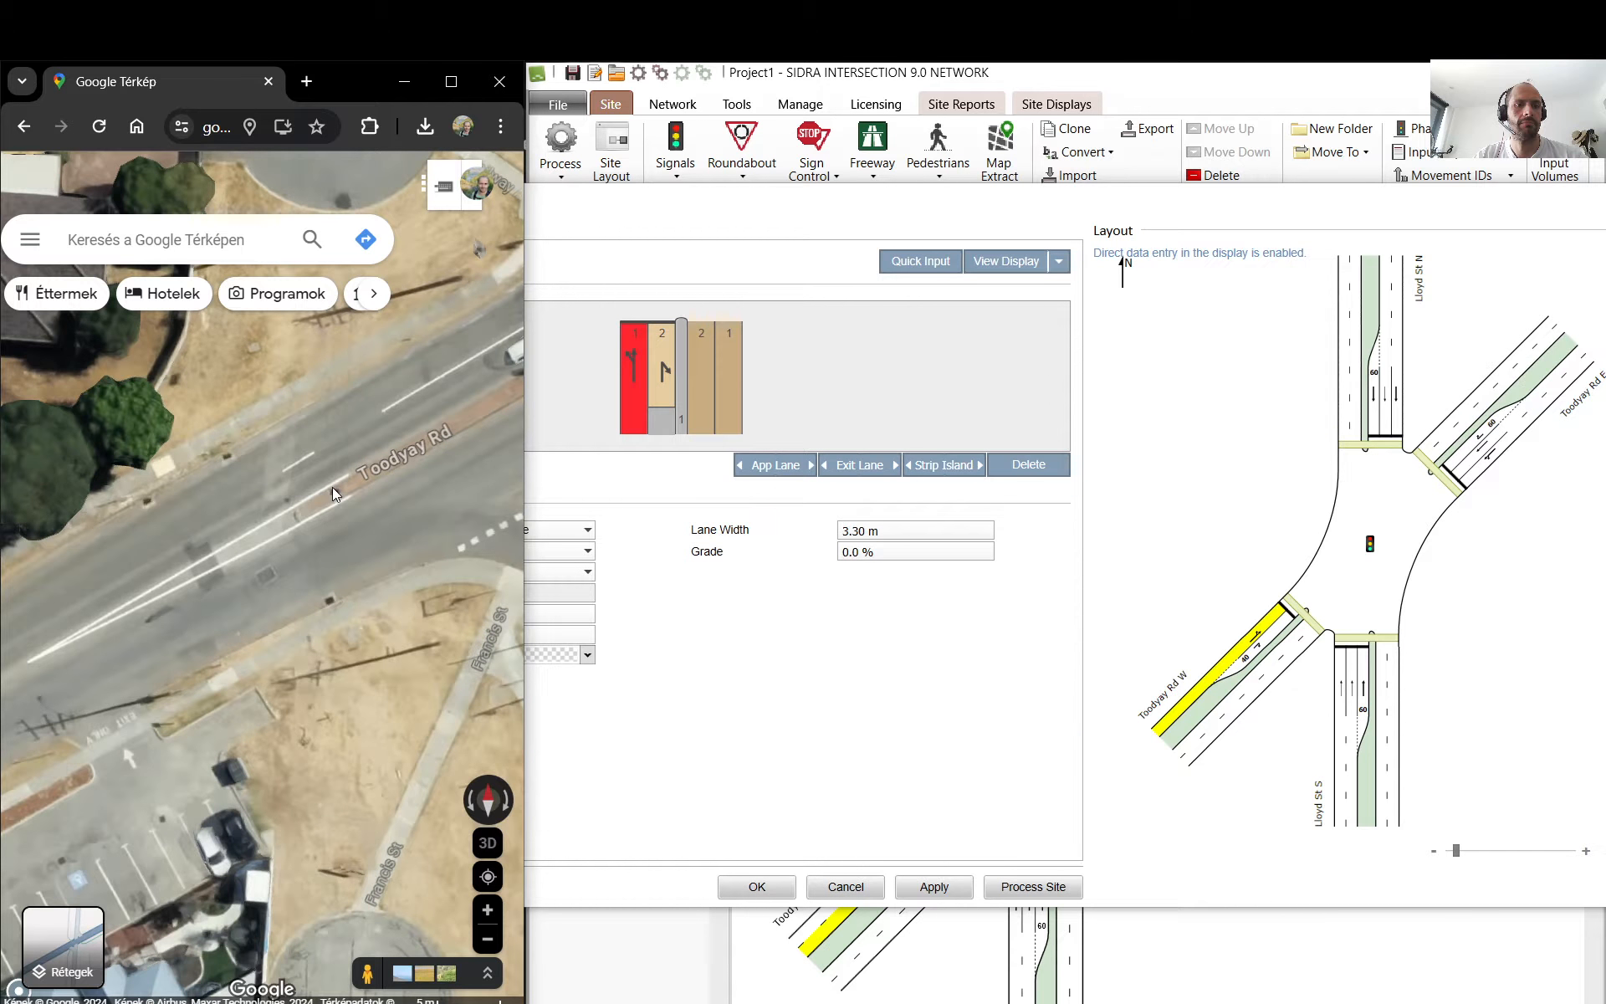
right_click(334, 480)
click(420, 805)
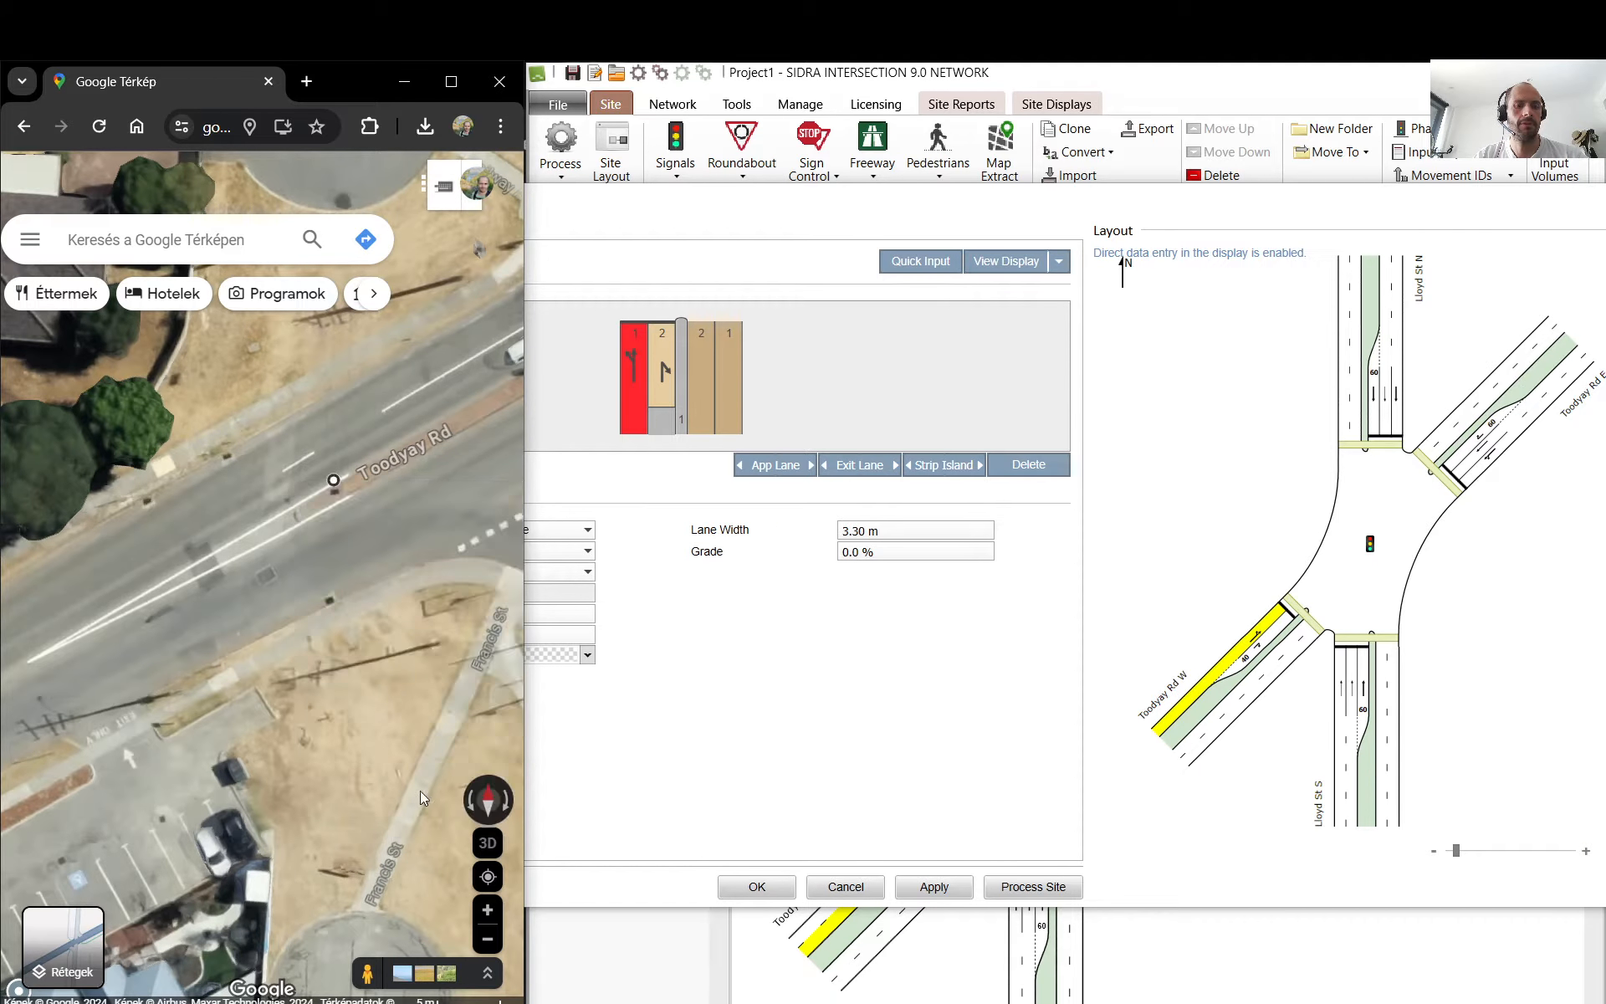
click(299, 414)
click(881, 536)
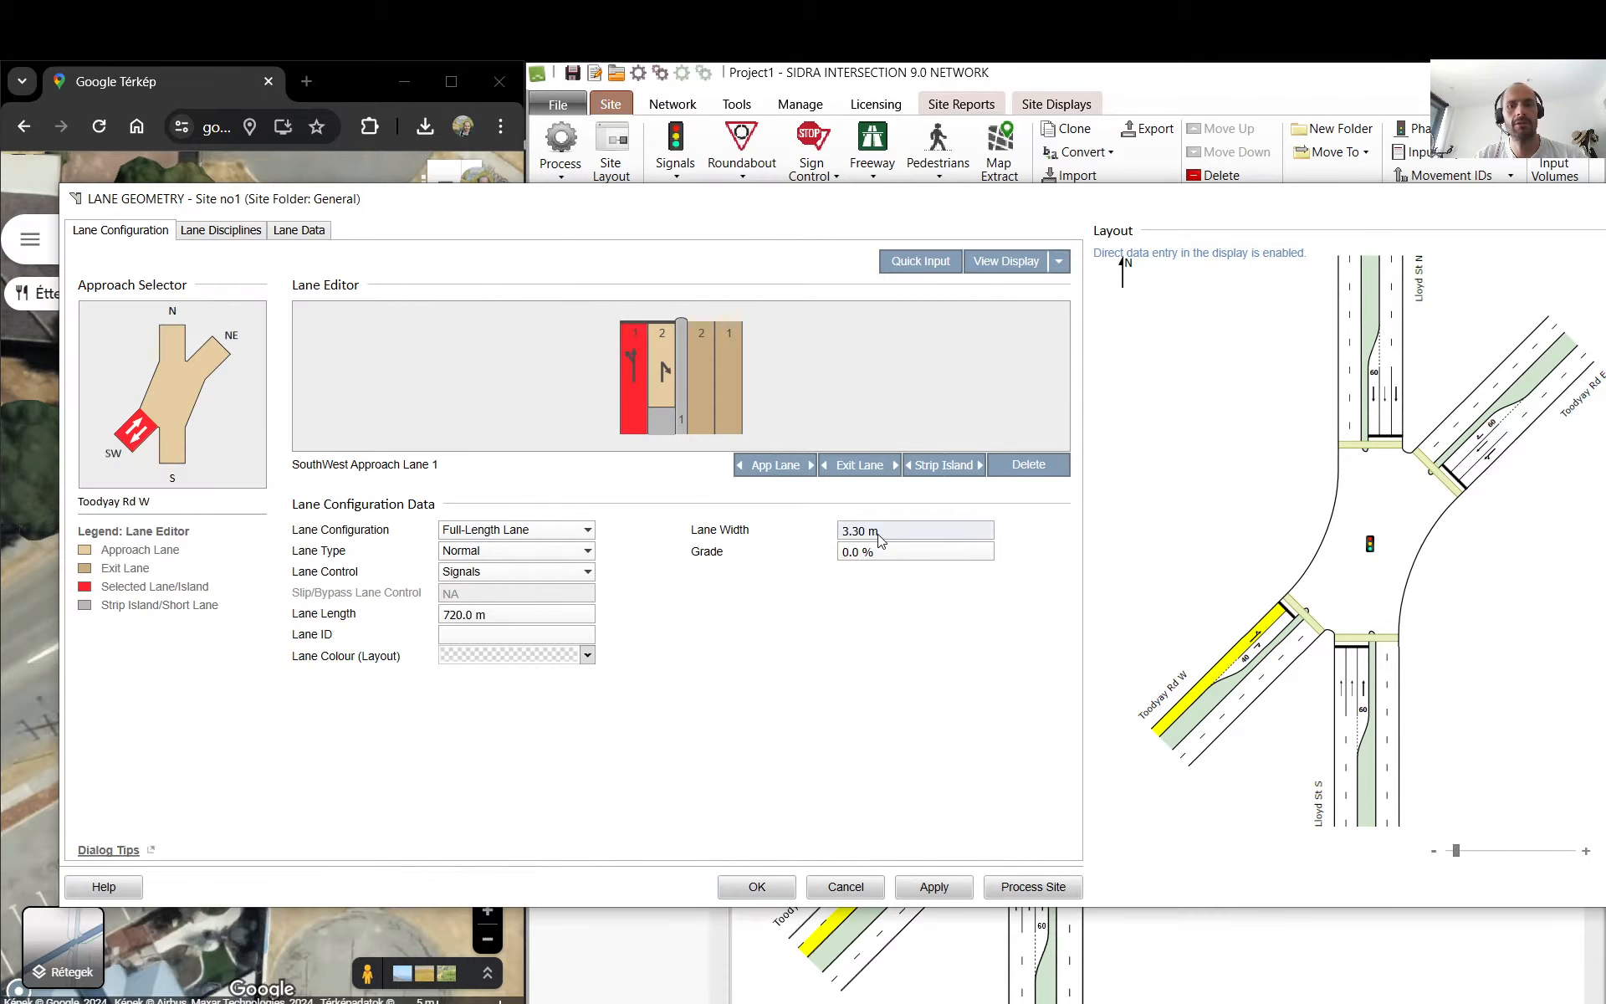
text(3.1)
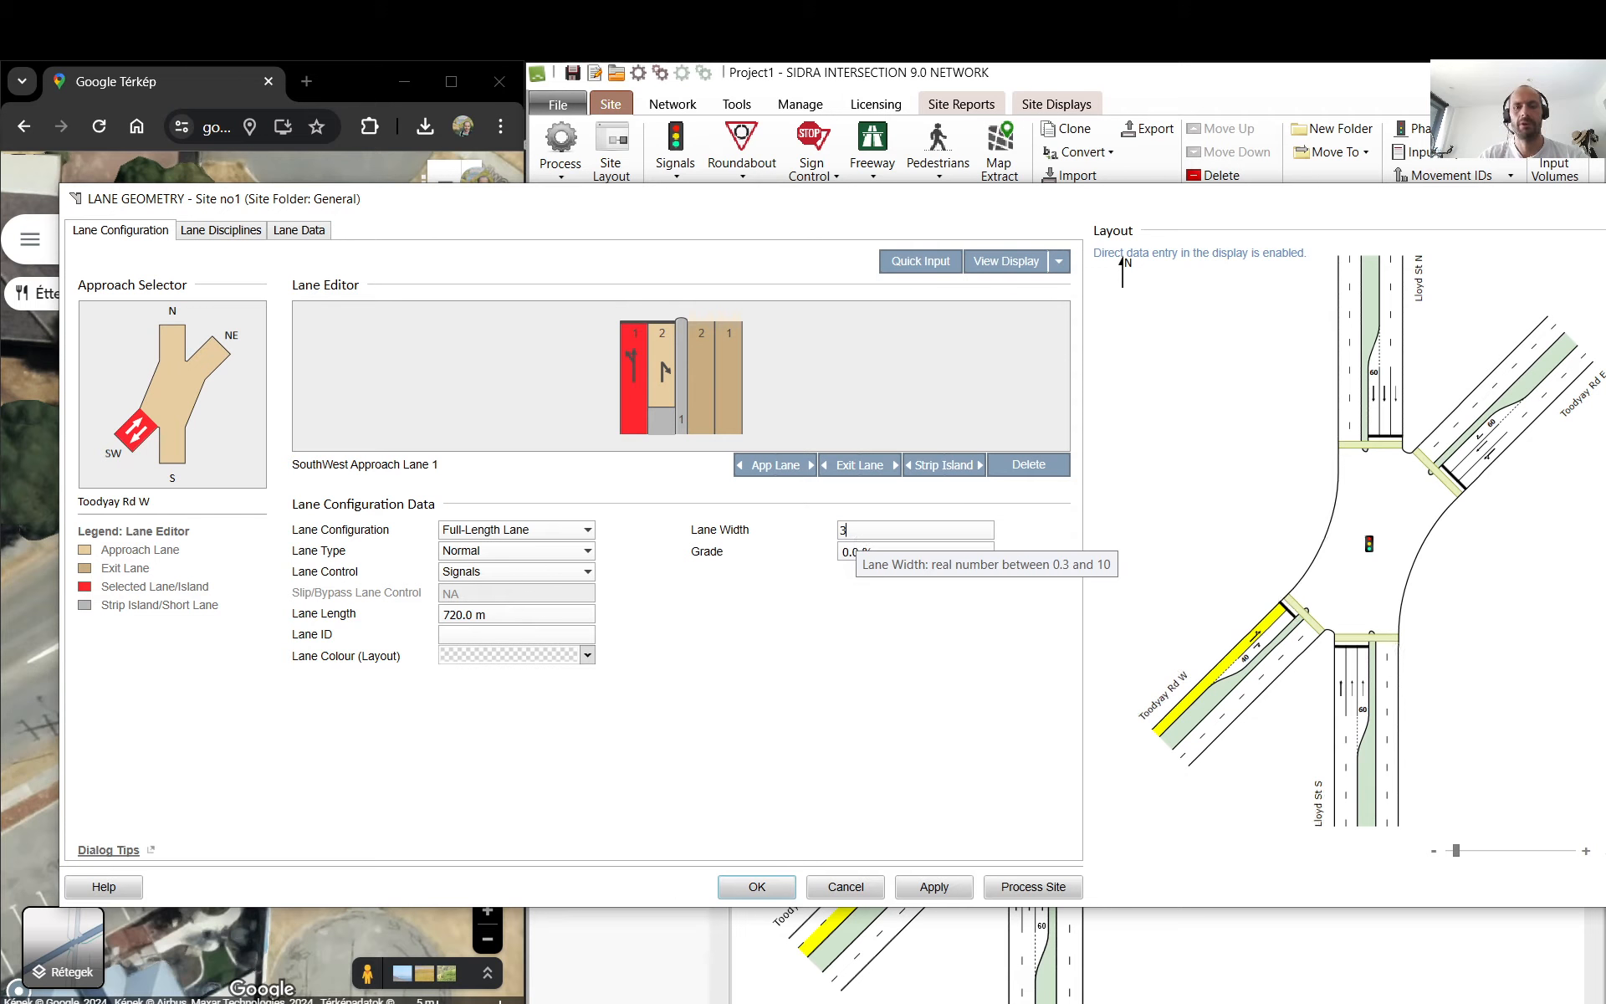
- Refine the measured approach width to the kerb edge on the satellite map and confirm the lane 1 width
click(338, 95)
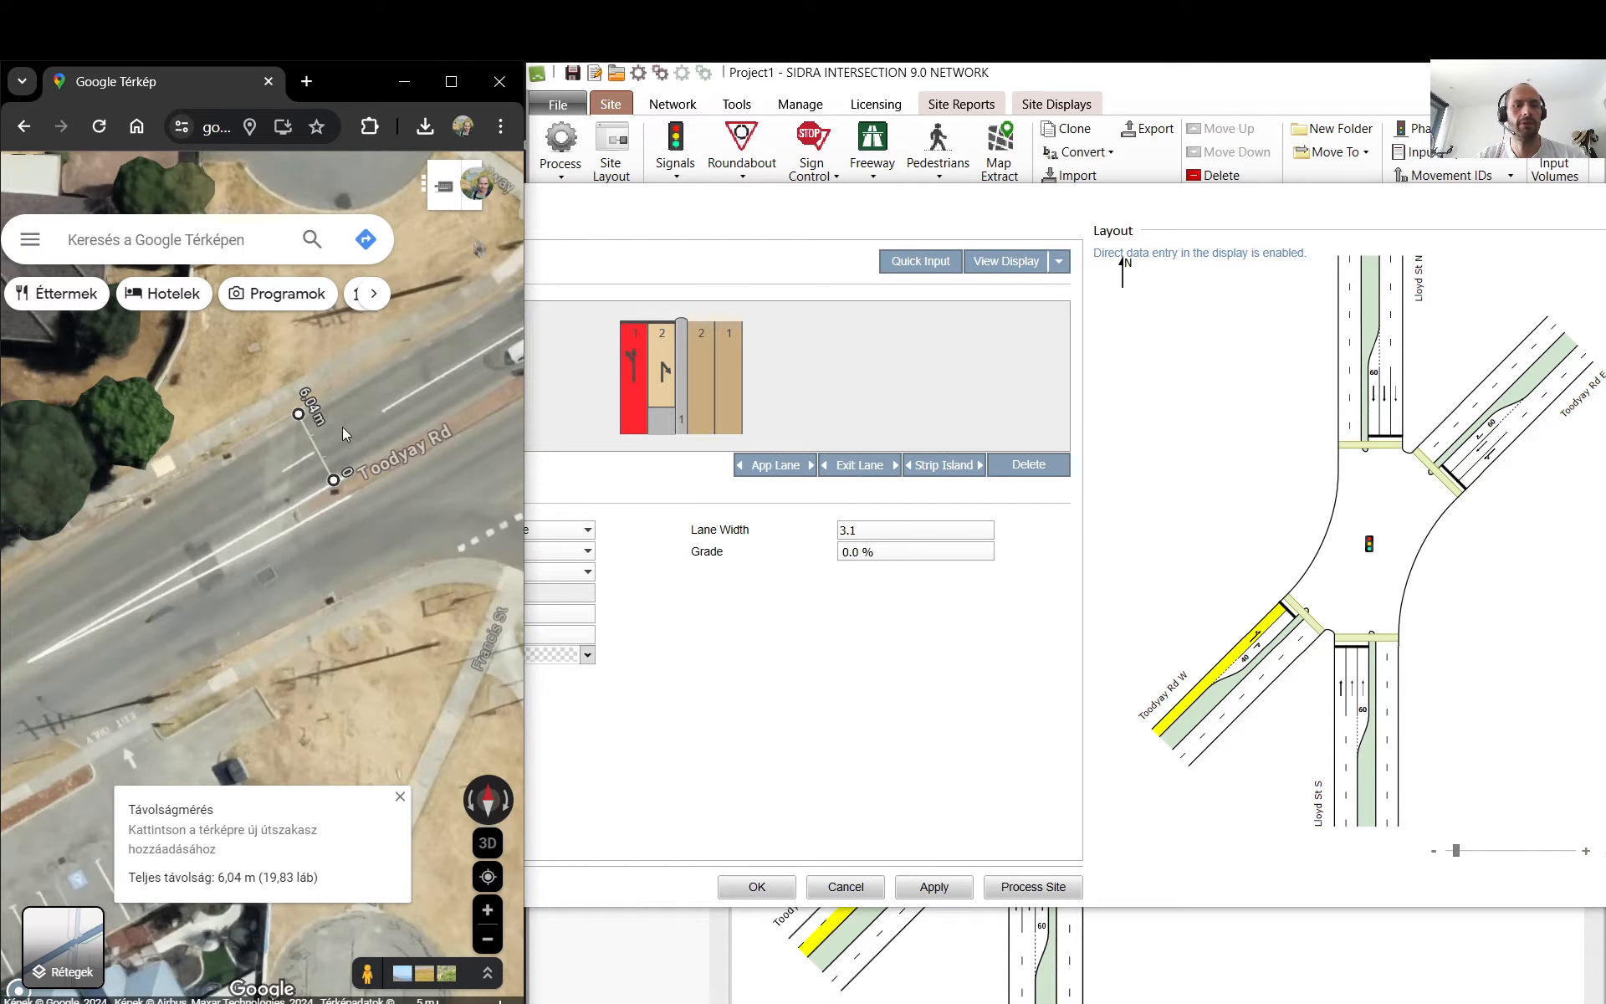
scroll(301, 413, up, 2)
drag(299, 415, 293, 411)
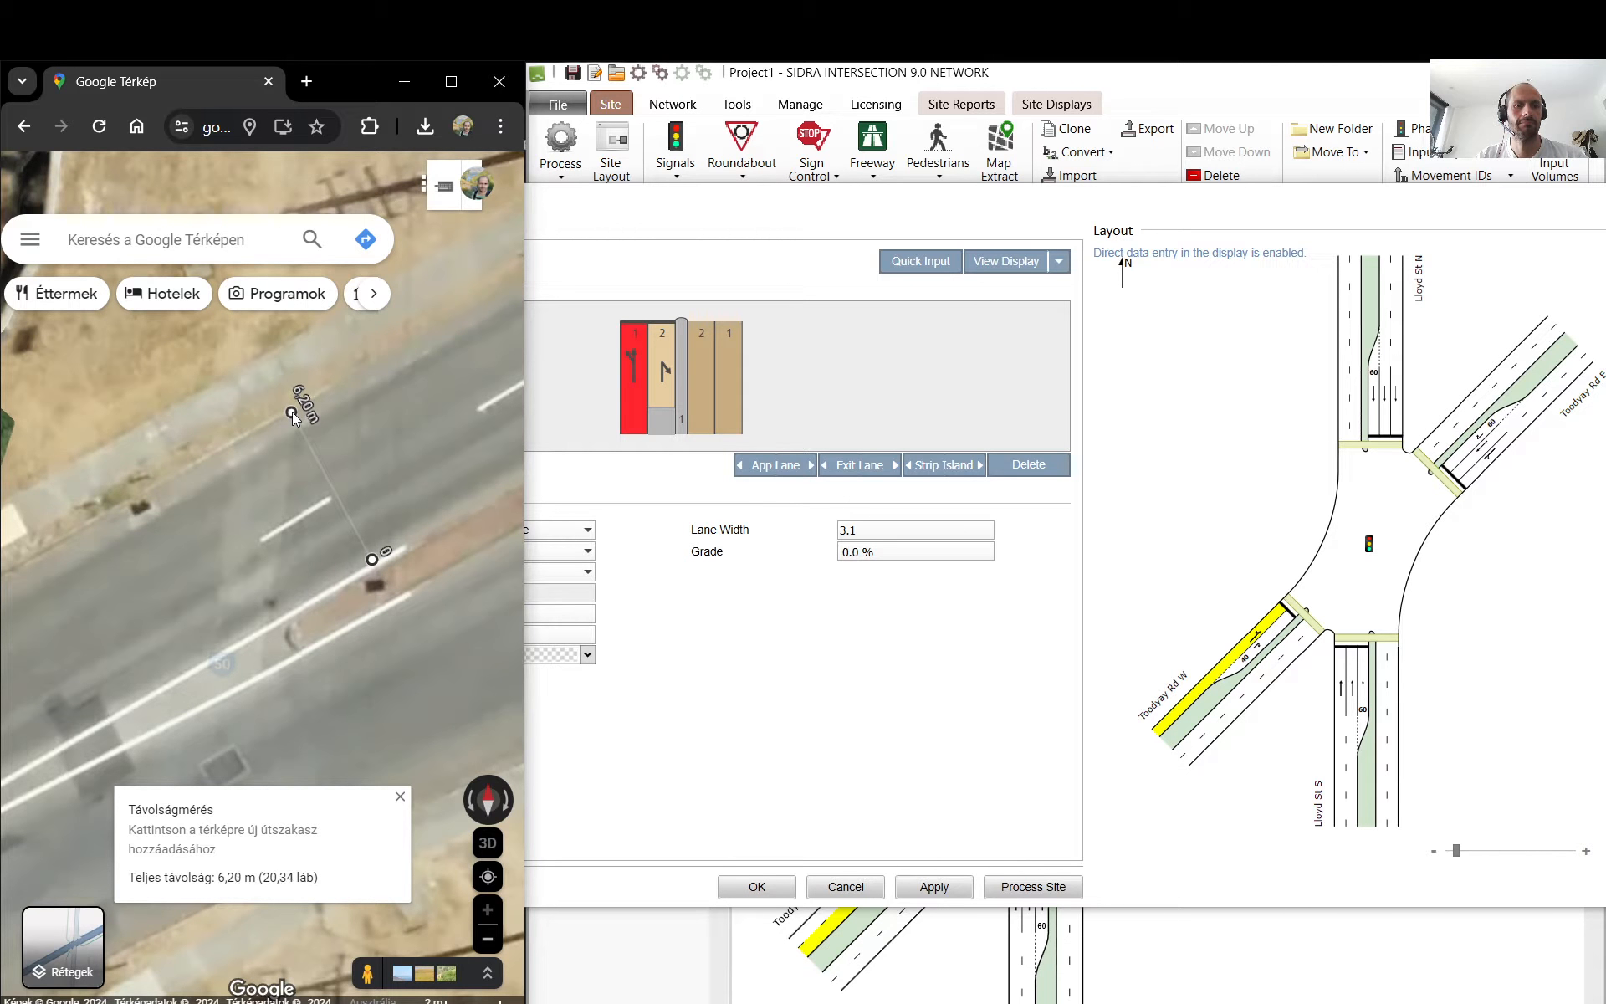
click(968, 548)
click(939, 532)
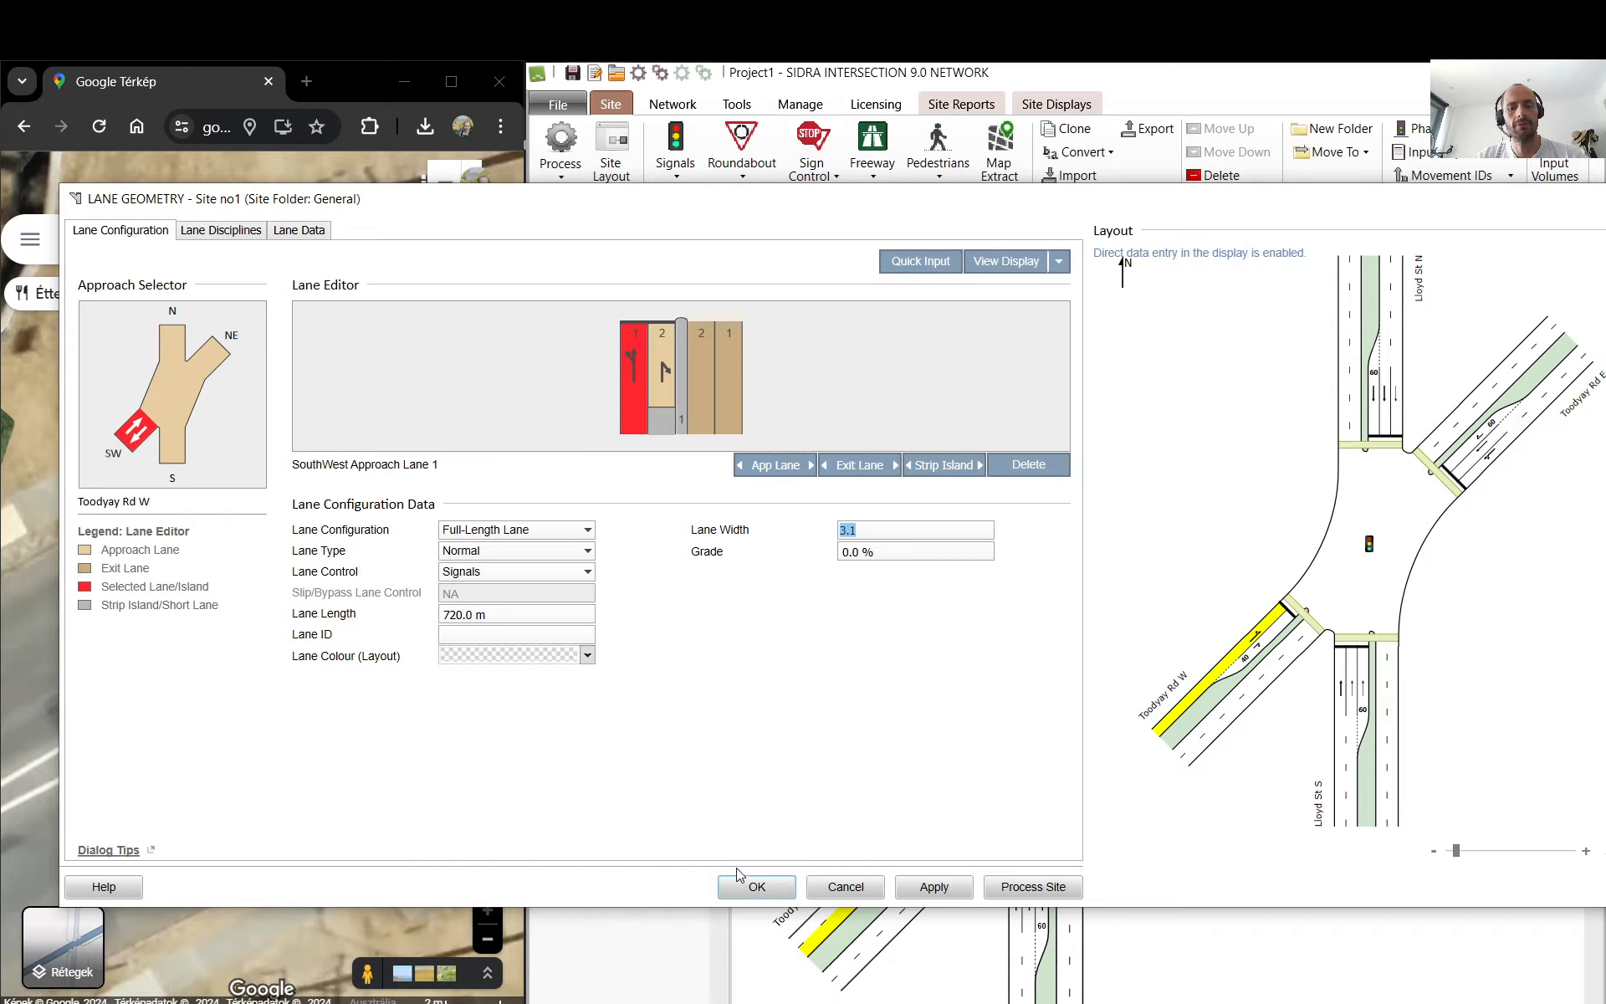
click(753, 885)
click(969, 630)
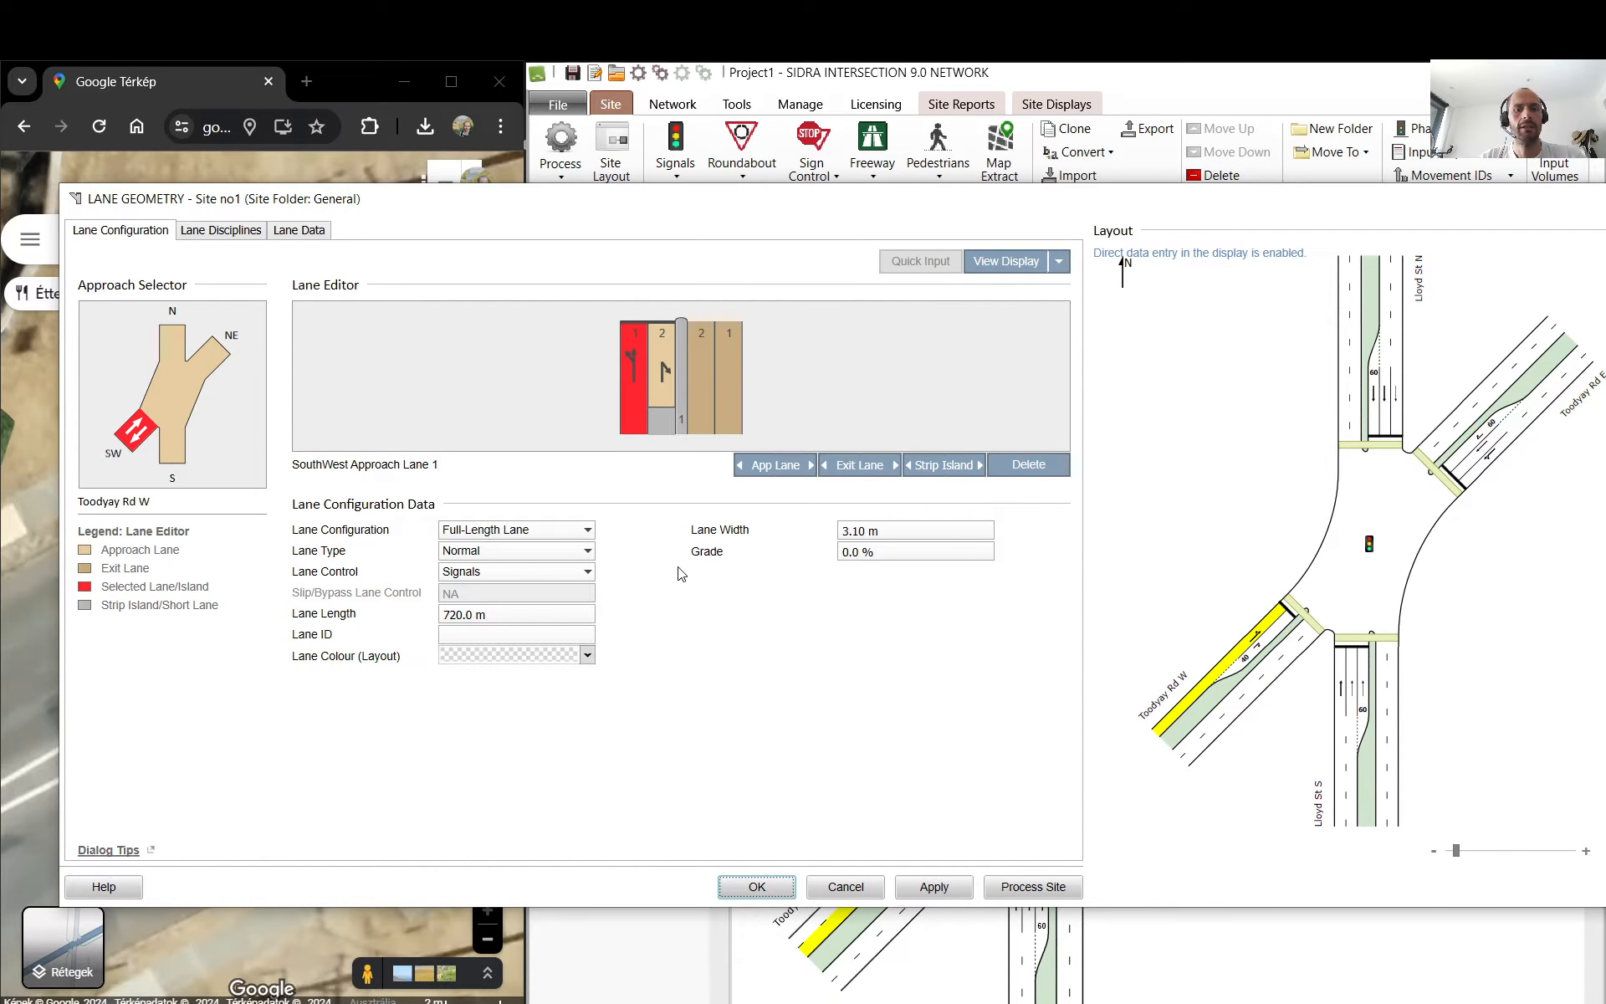
- Set the lane width of southwest approach lane 2 to 3.1 m and try to apply the lane geometry changes
click(917, 560)
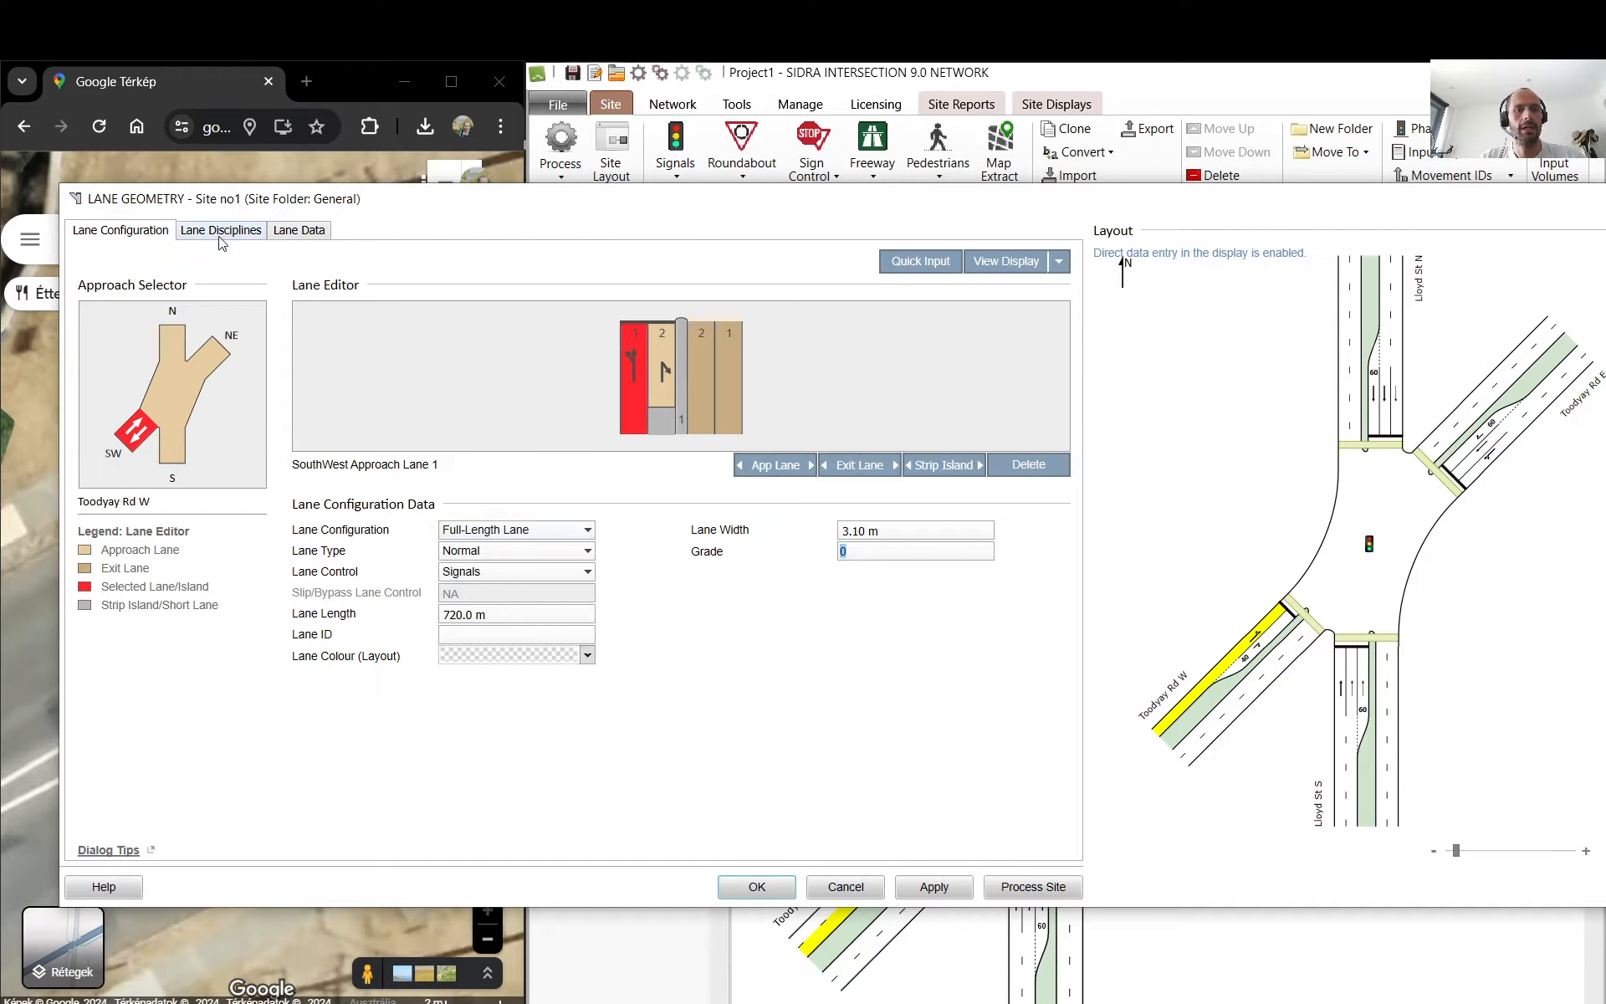
click(667, 368)
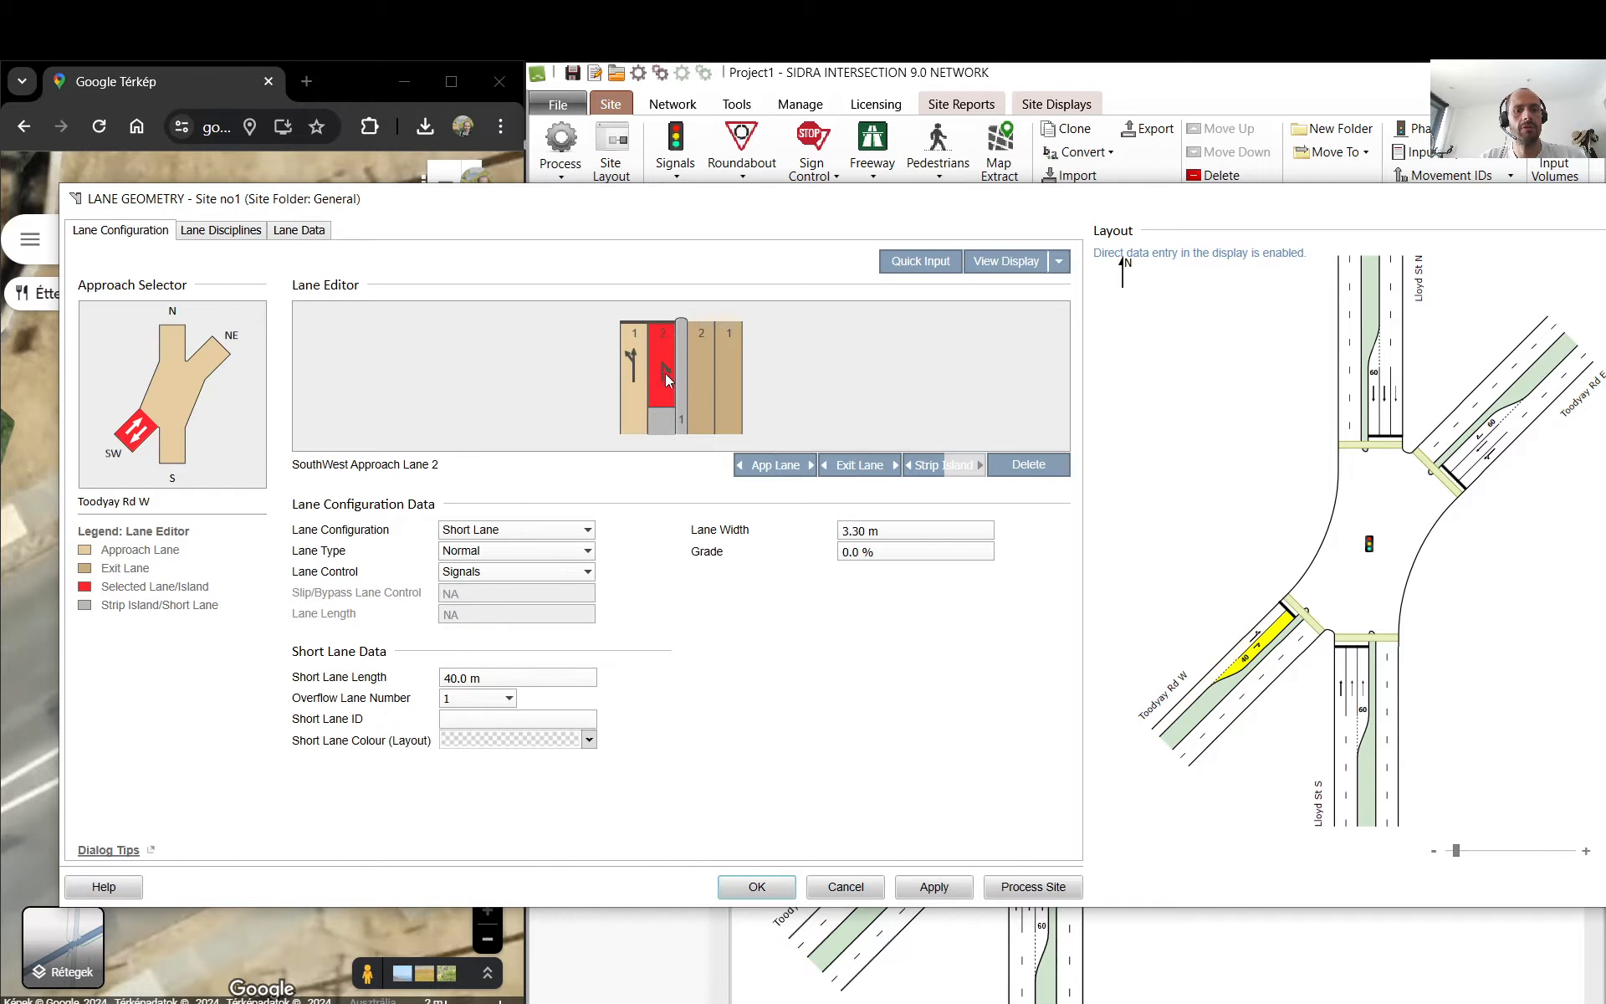
click(640, 375)
click(660, 378)
click(853, 530)
text(3.3)
double_click(853, 531)
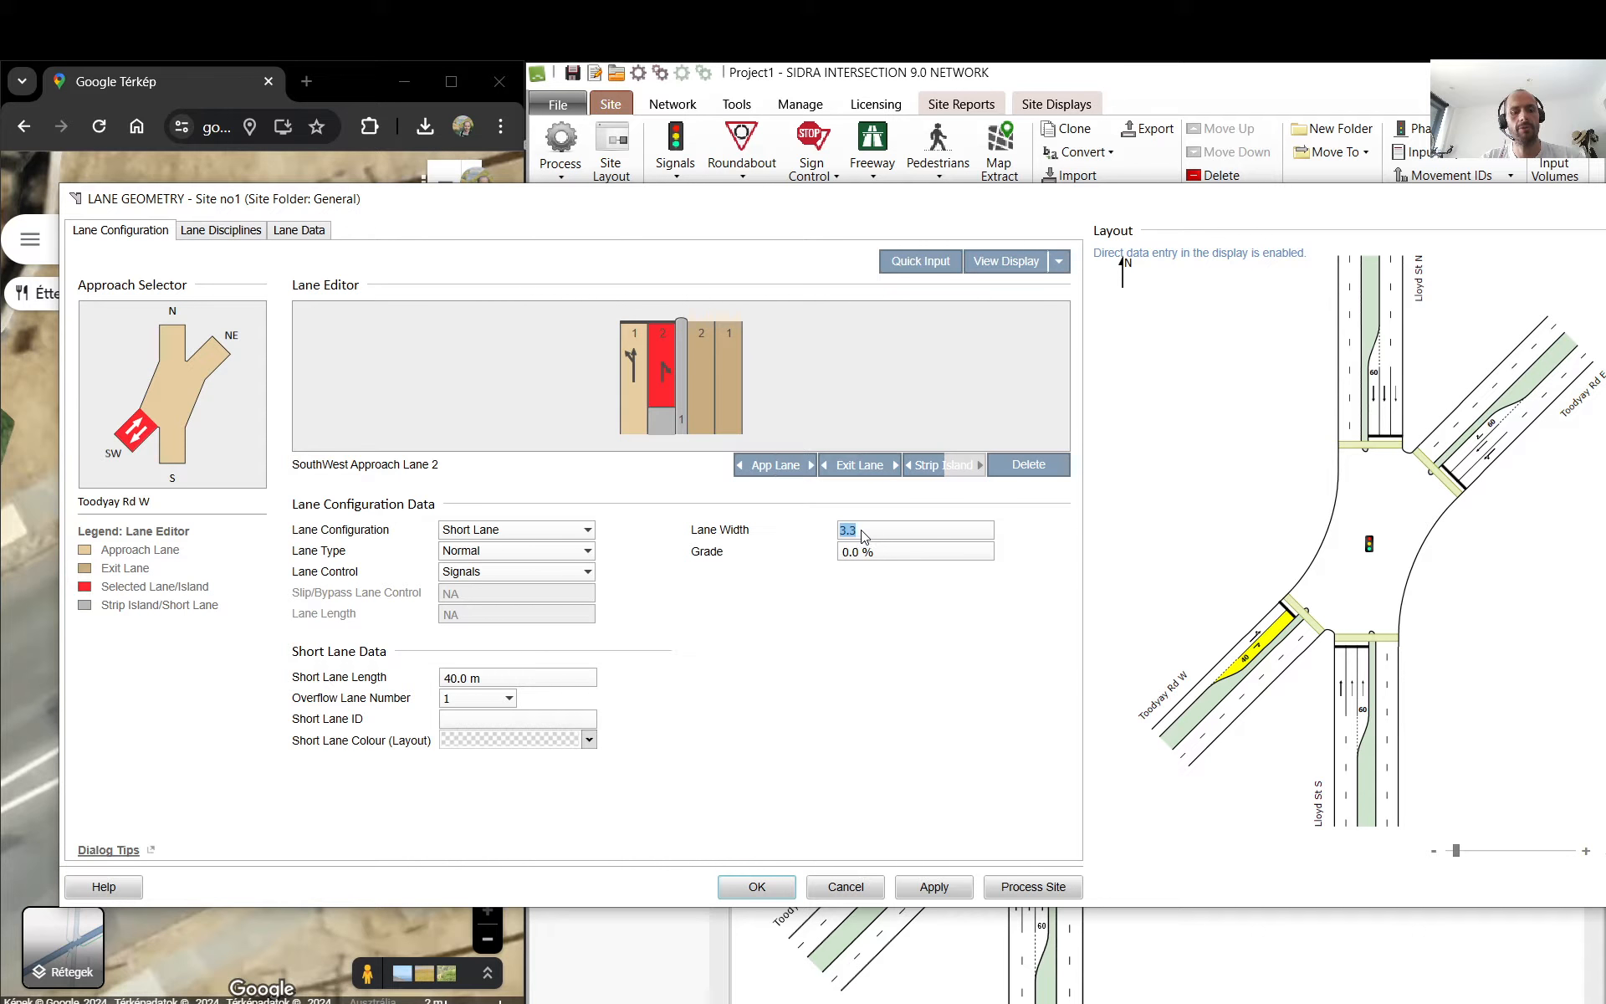
key(Left)
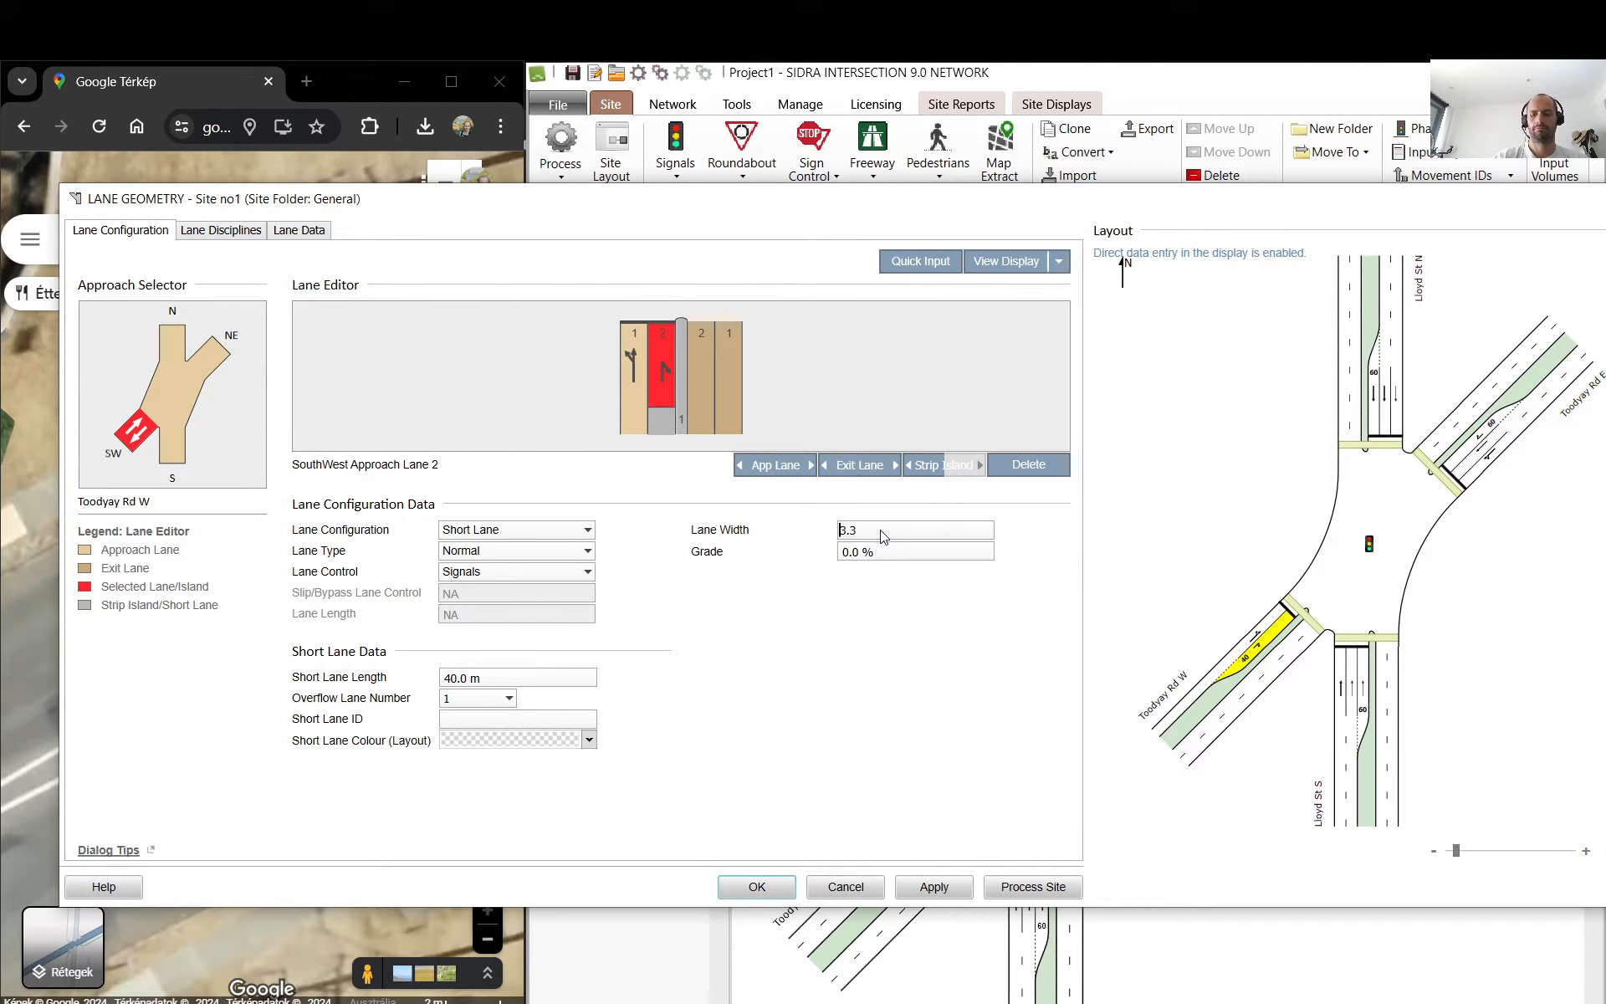
key(Right)
key(BackSpace)
key(BackSpace)
text(1)
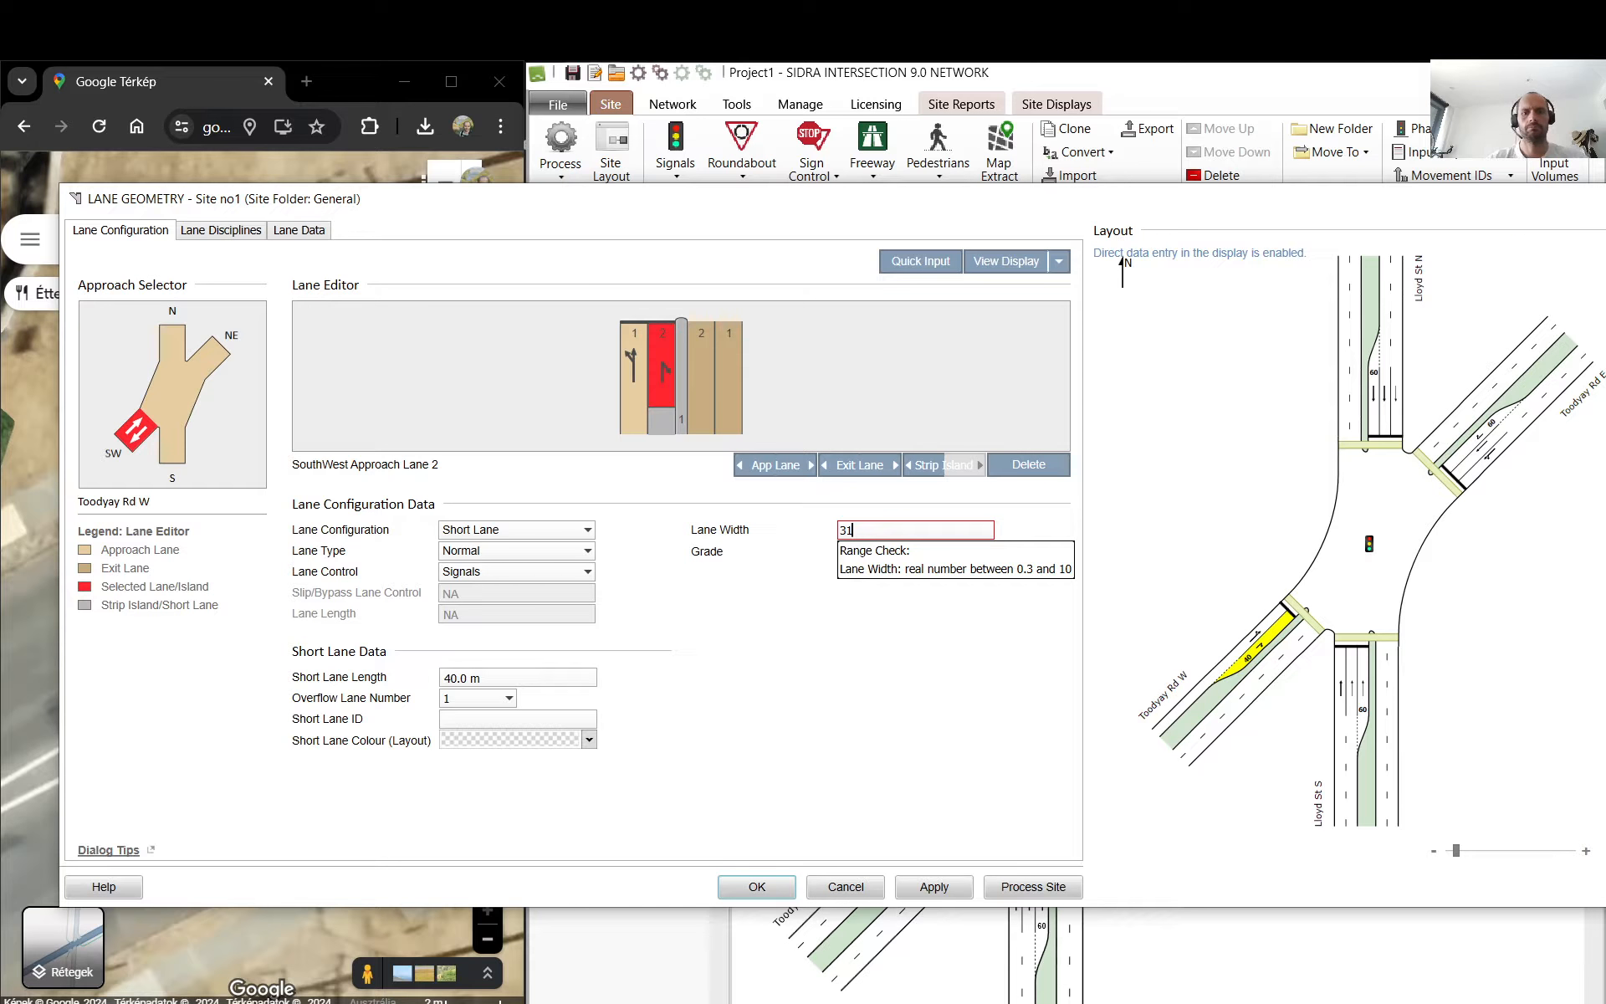
key(BackSpace)
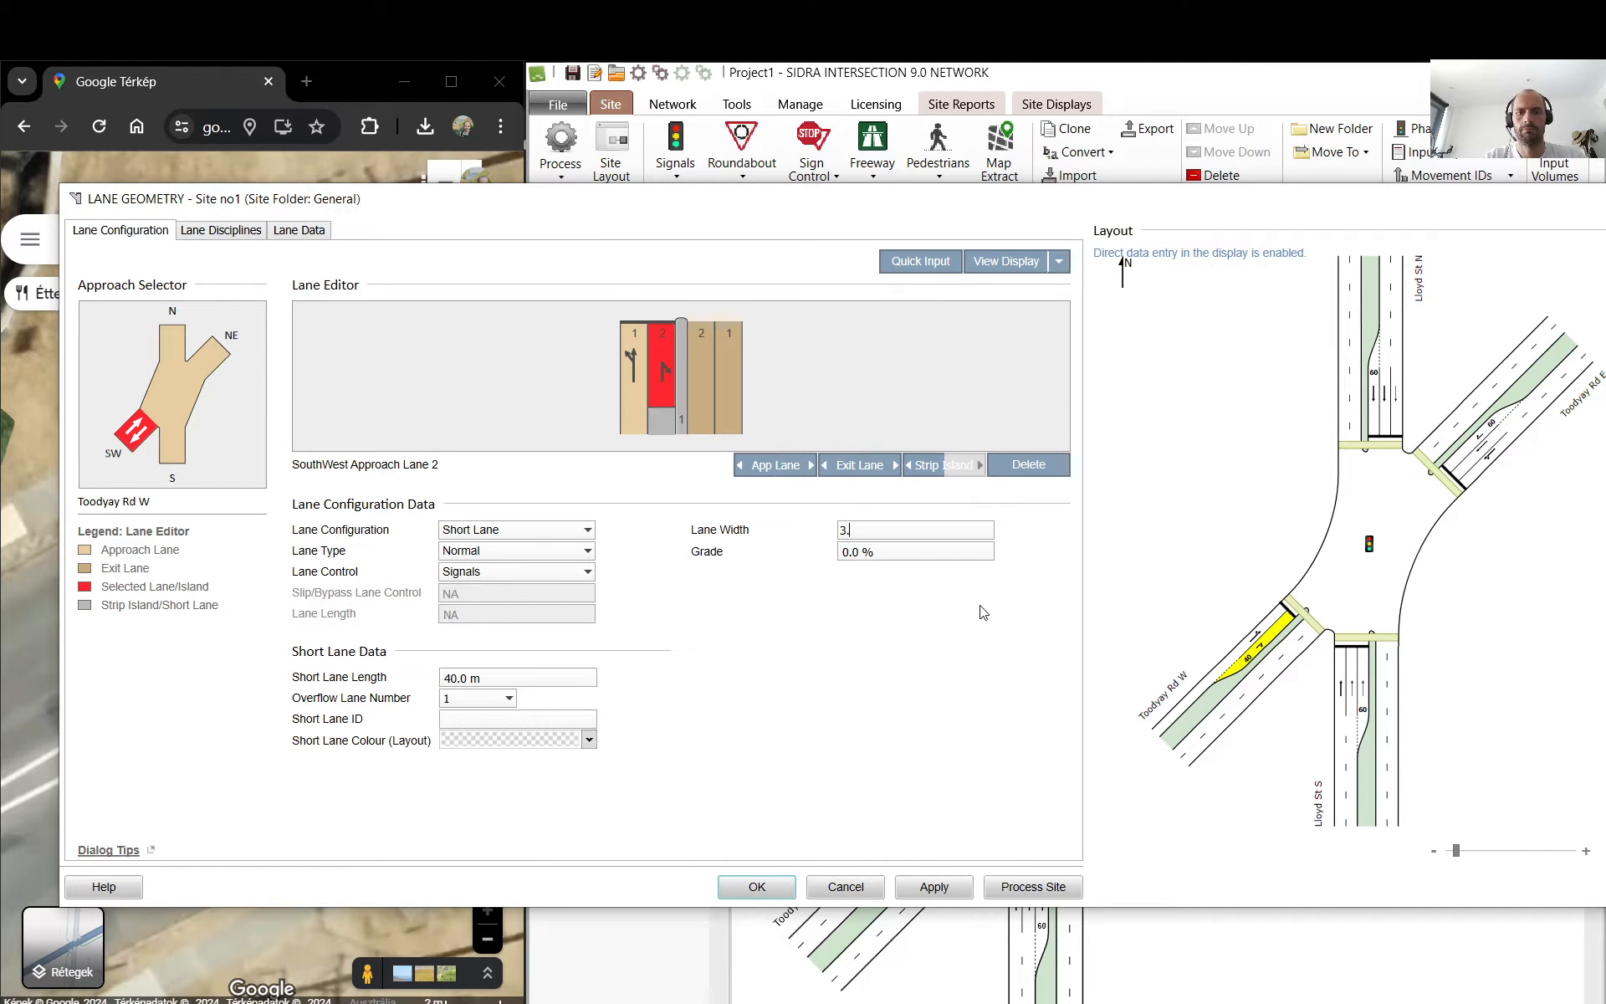
click(930, 885)
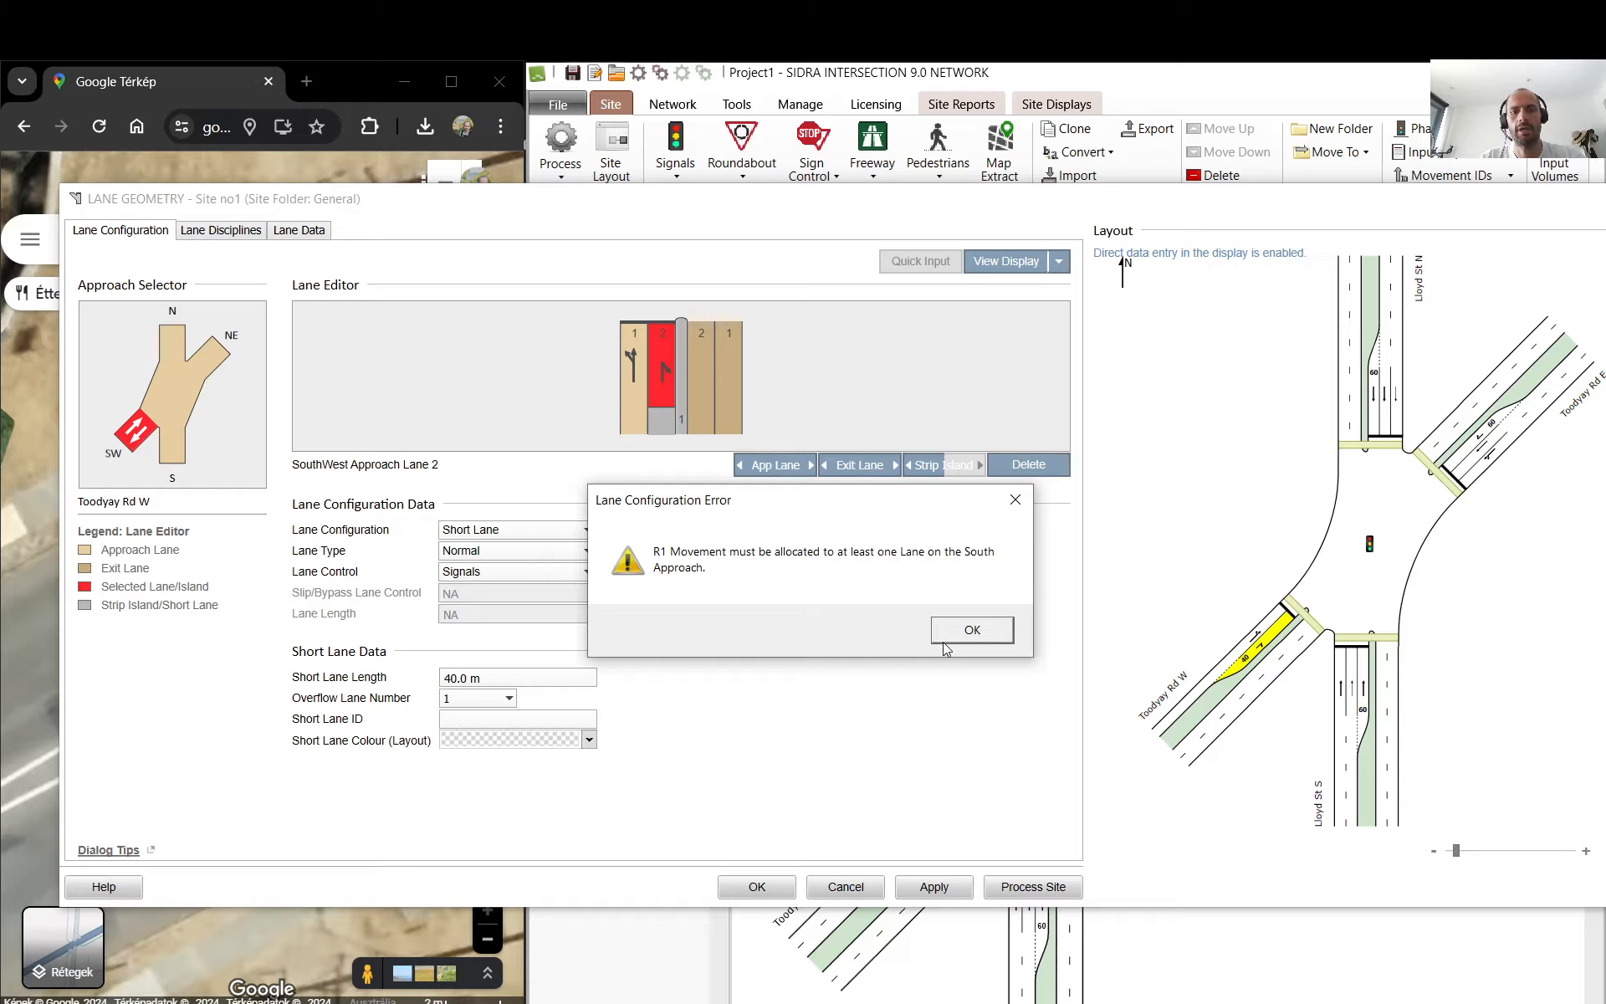
click(1002, 634)
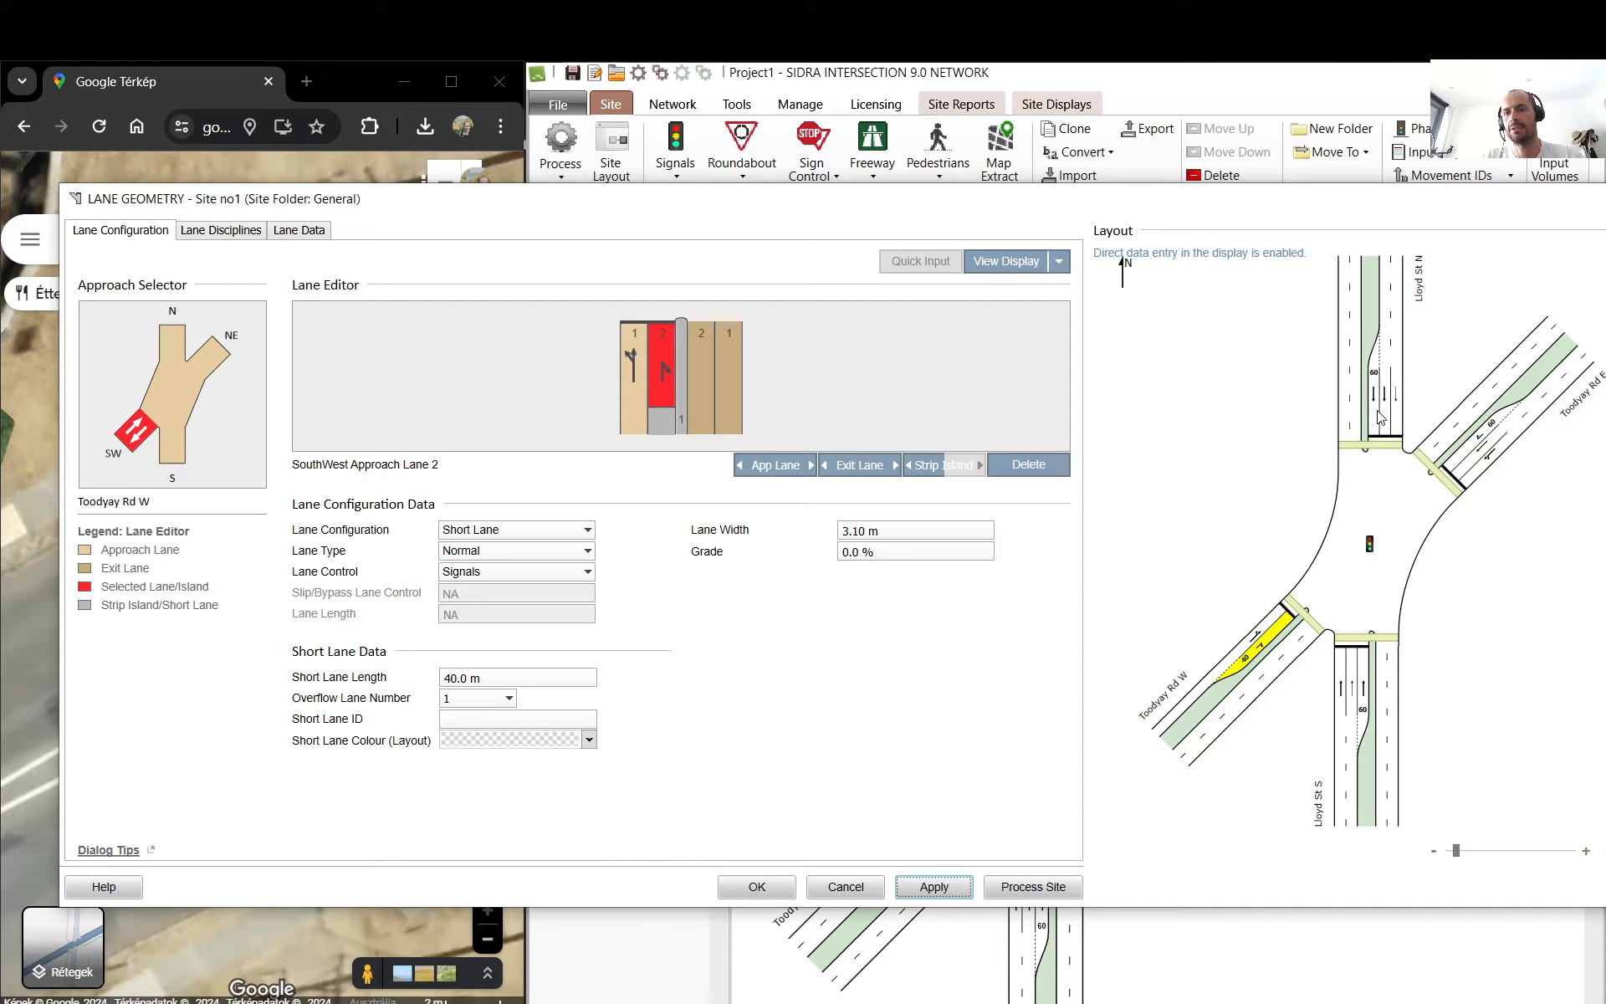
- Delete exit lane 2 from the southwest Toodyay Rd W leg
click(1295, 653)
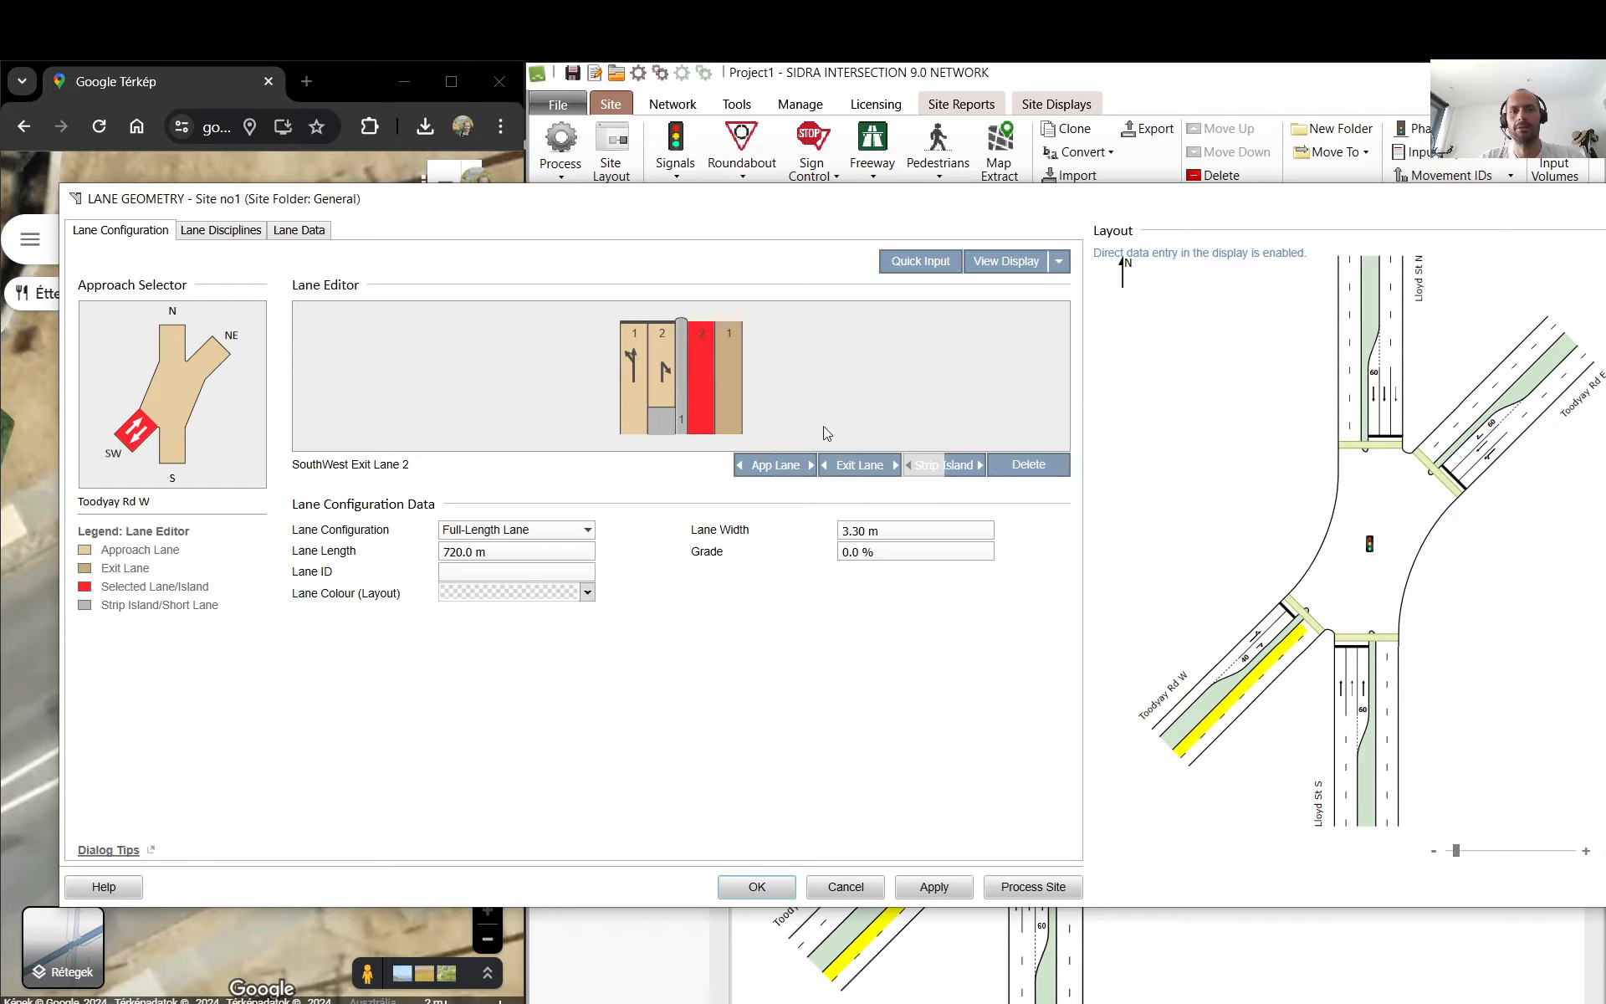
click(1028, 465)
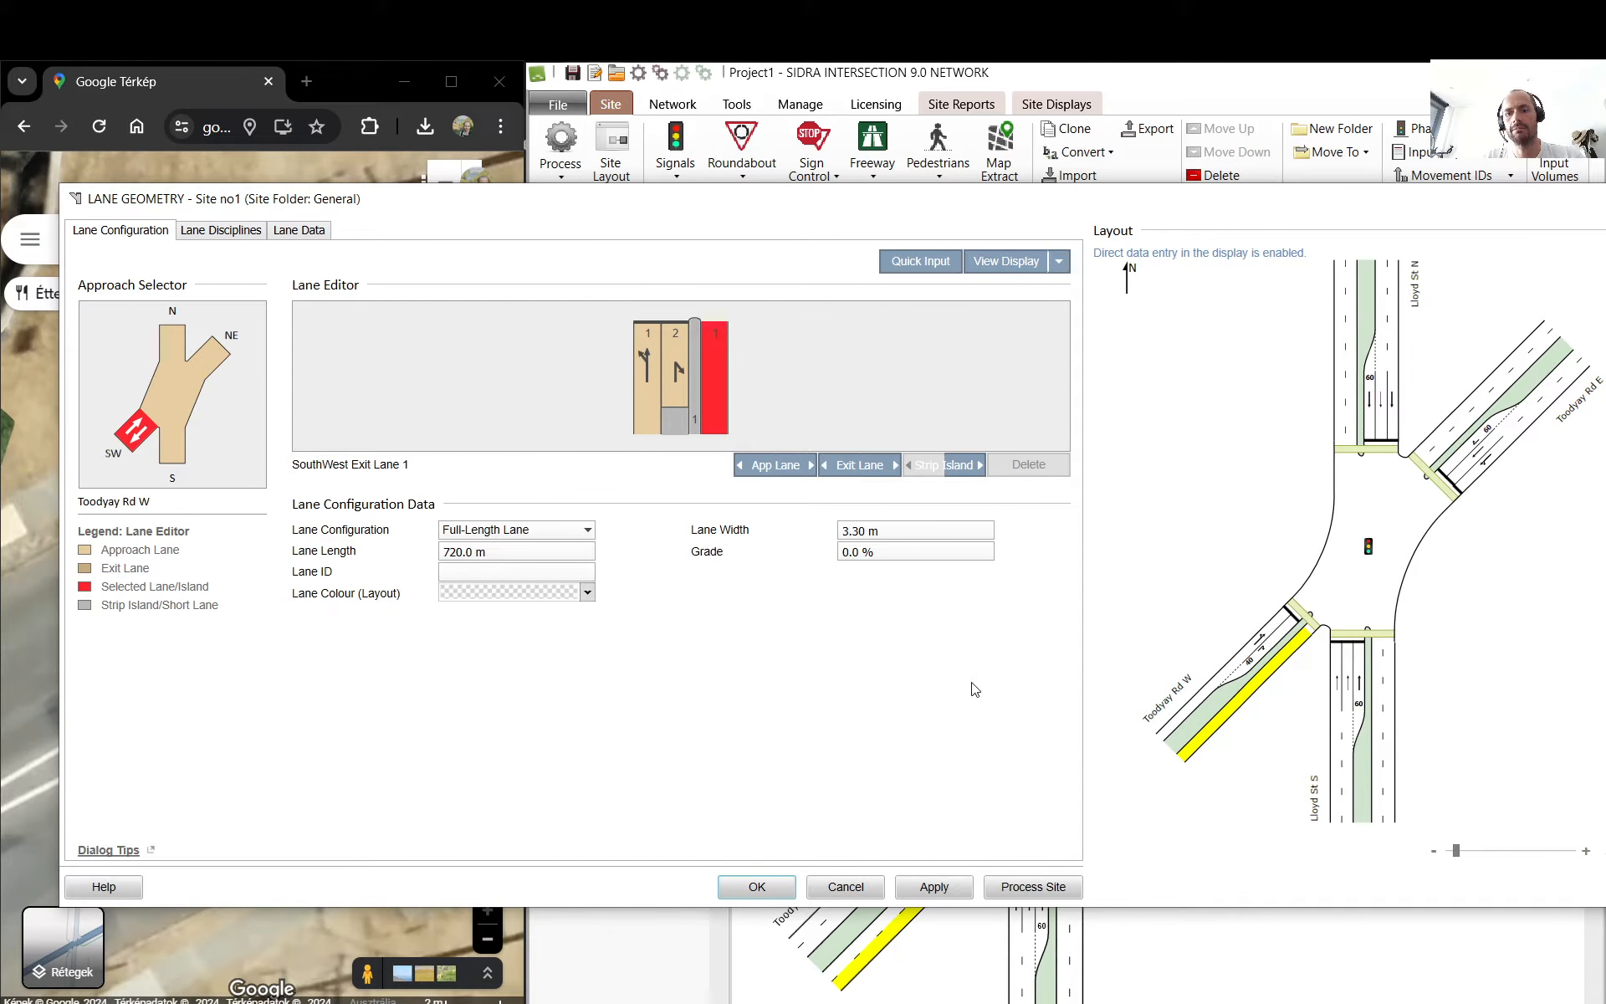
- Check the Toodyay Rd W median on the satellite map and set the southwest strip island's back width to 0 m
click(219, 970)
drag(142, 876, 241, 907)
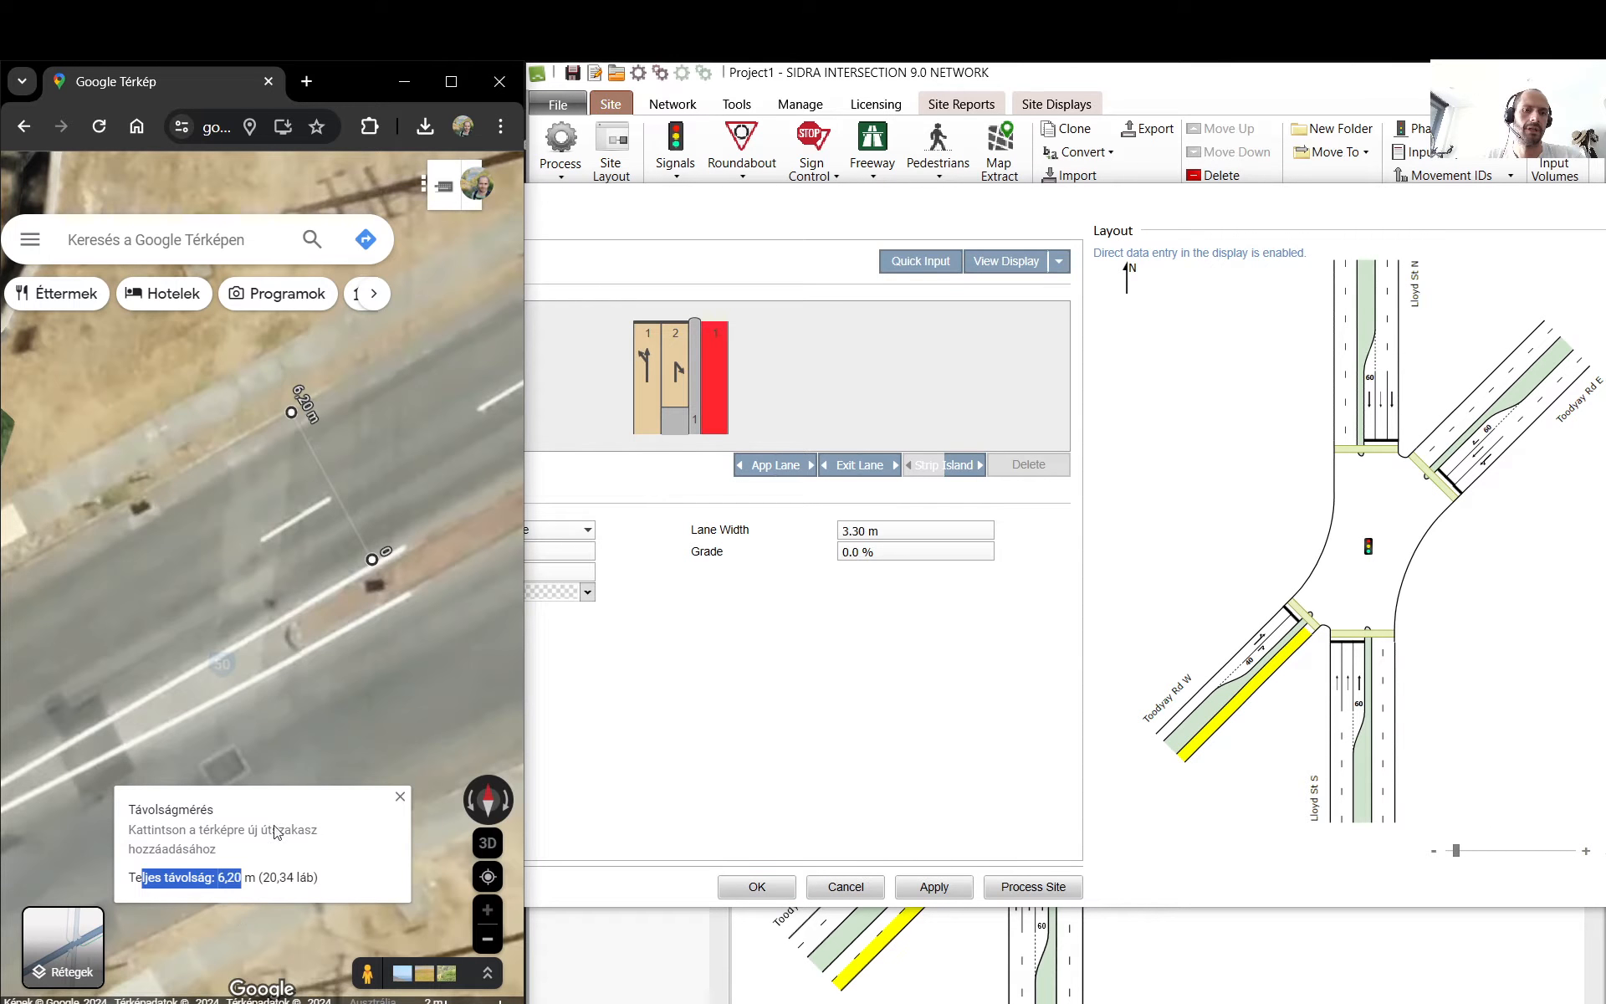
drag(381, 634, 124, 689)
scroll(66, 598, down, 2)
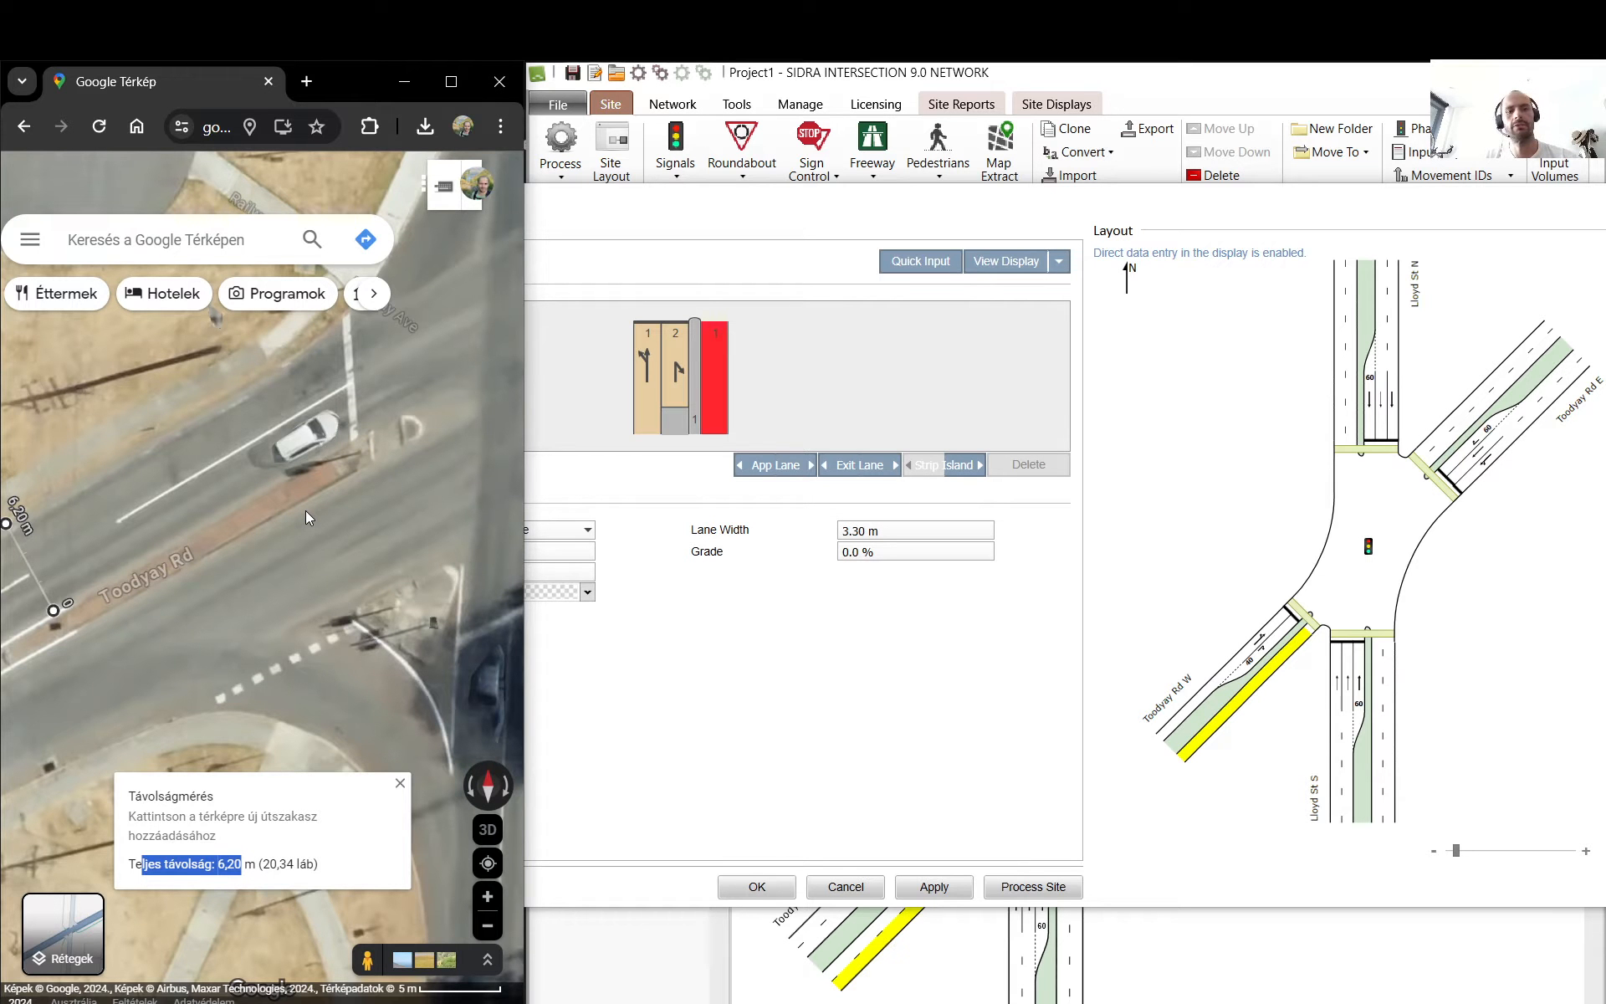
click(696, 340)
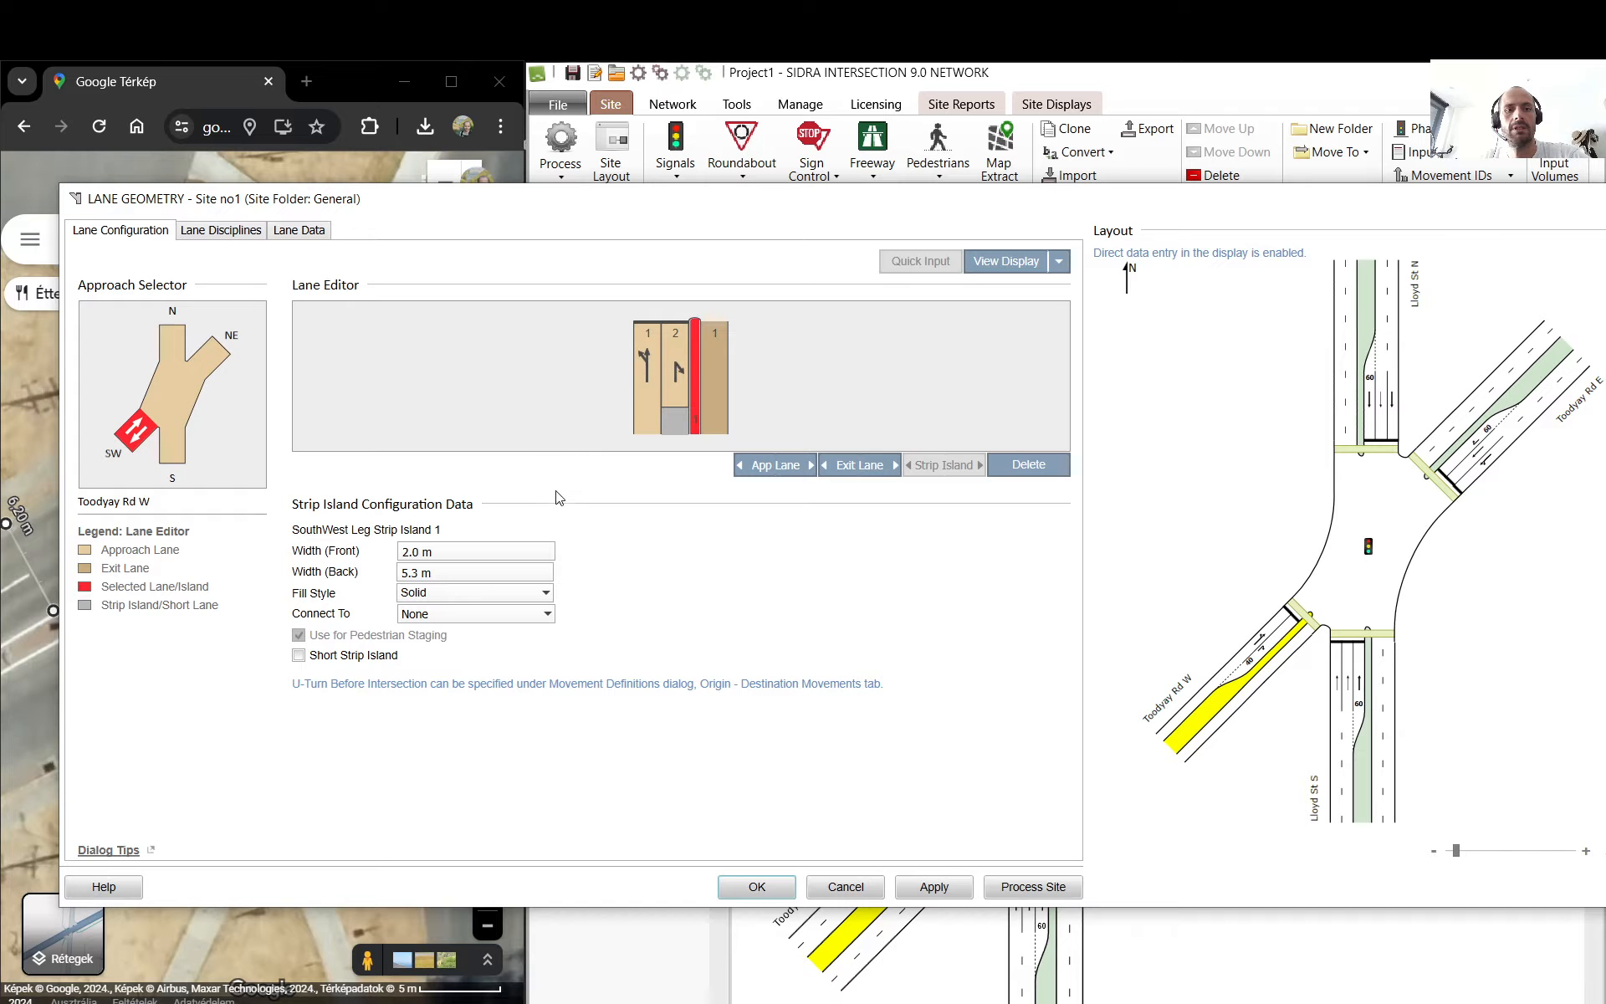
click(421, 554)
click(426, 571)
text(2)
key(shift+Tab)
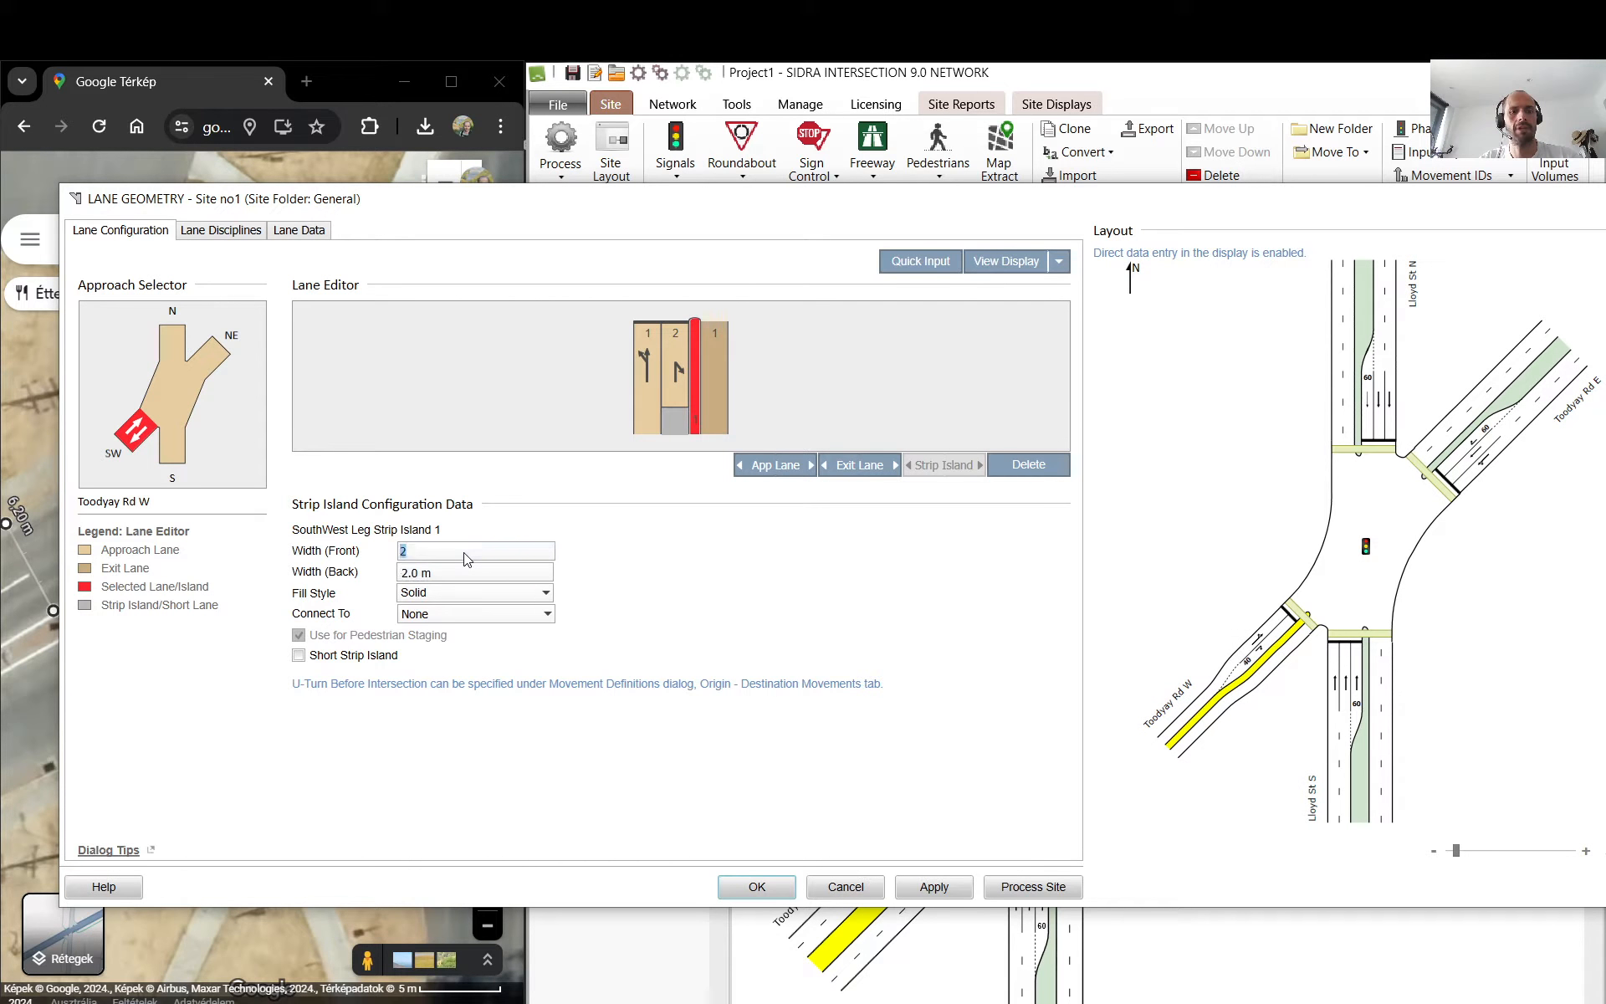
click(441, 577)
text(0)
key(shift+Tab)
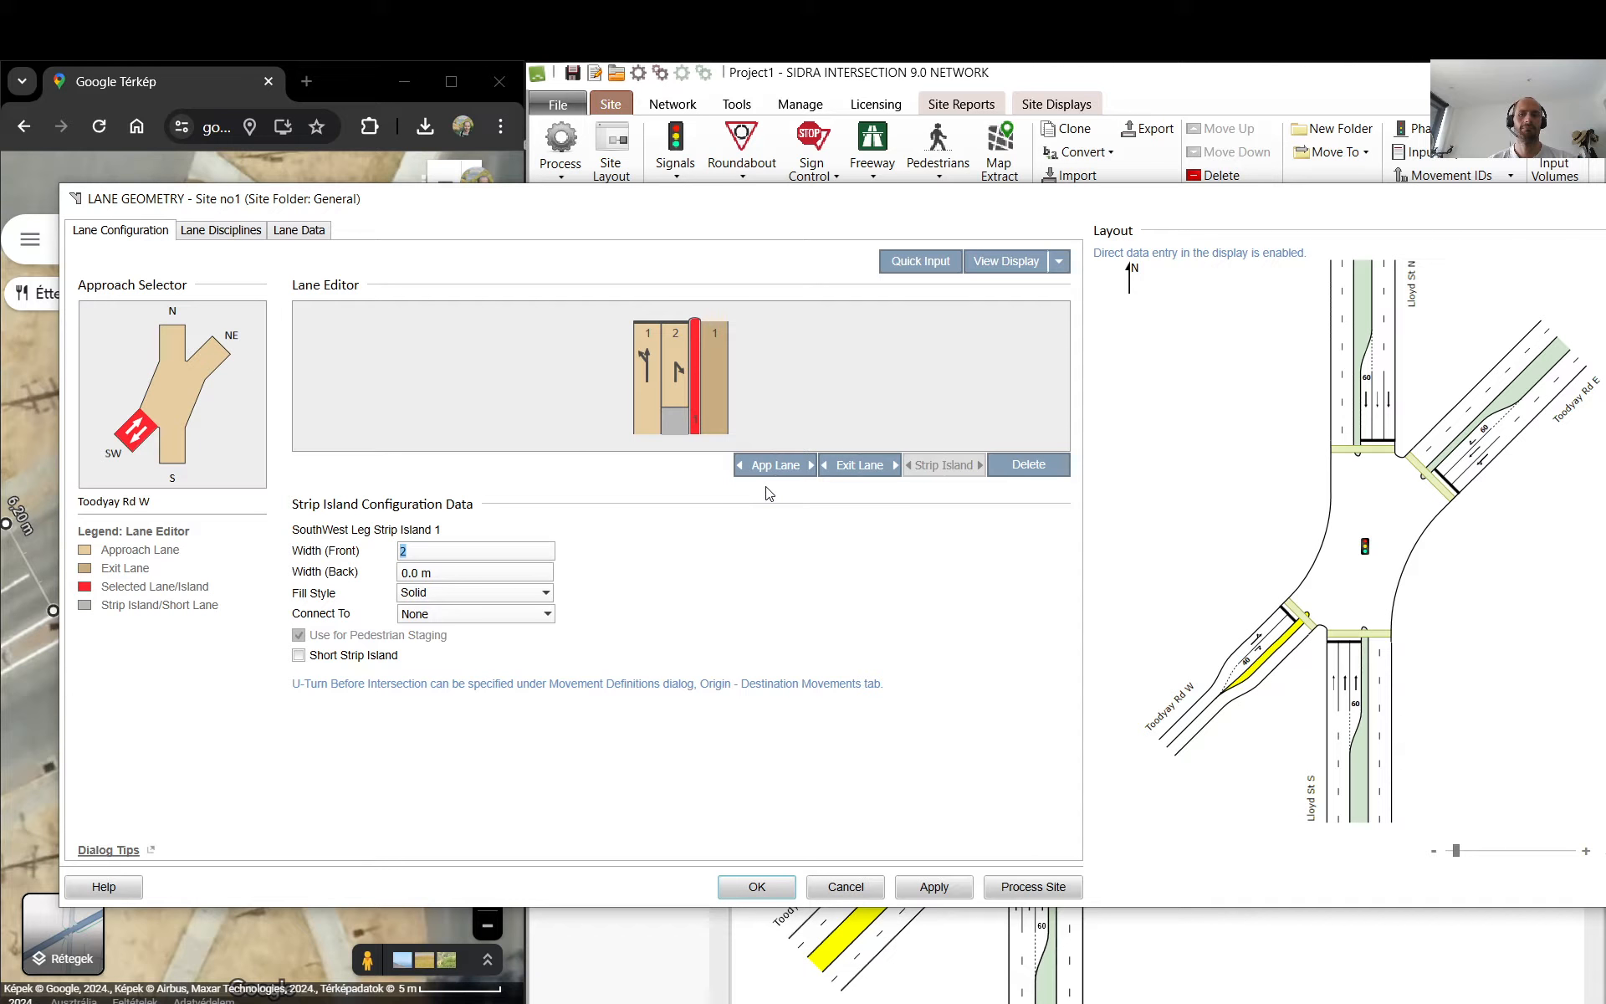
- Compare the modelled northeast Toodyay Rd E lanes with the road's lanes on the satellite map
click(170, 465)
click(204, 354)
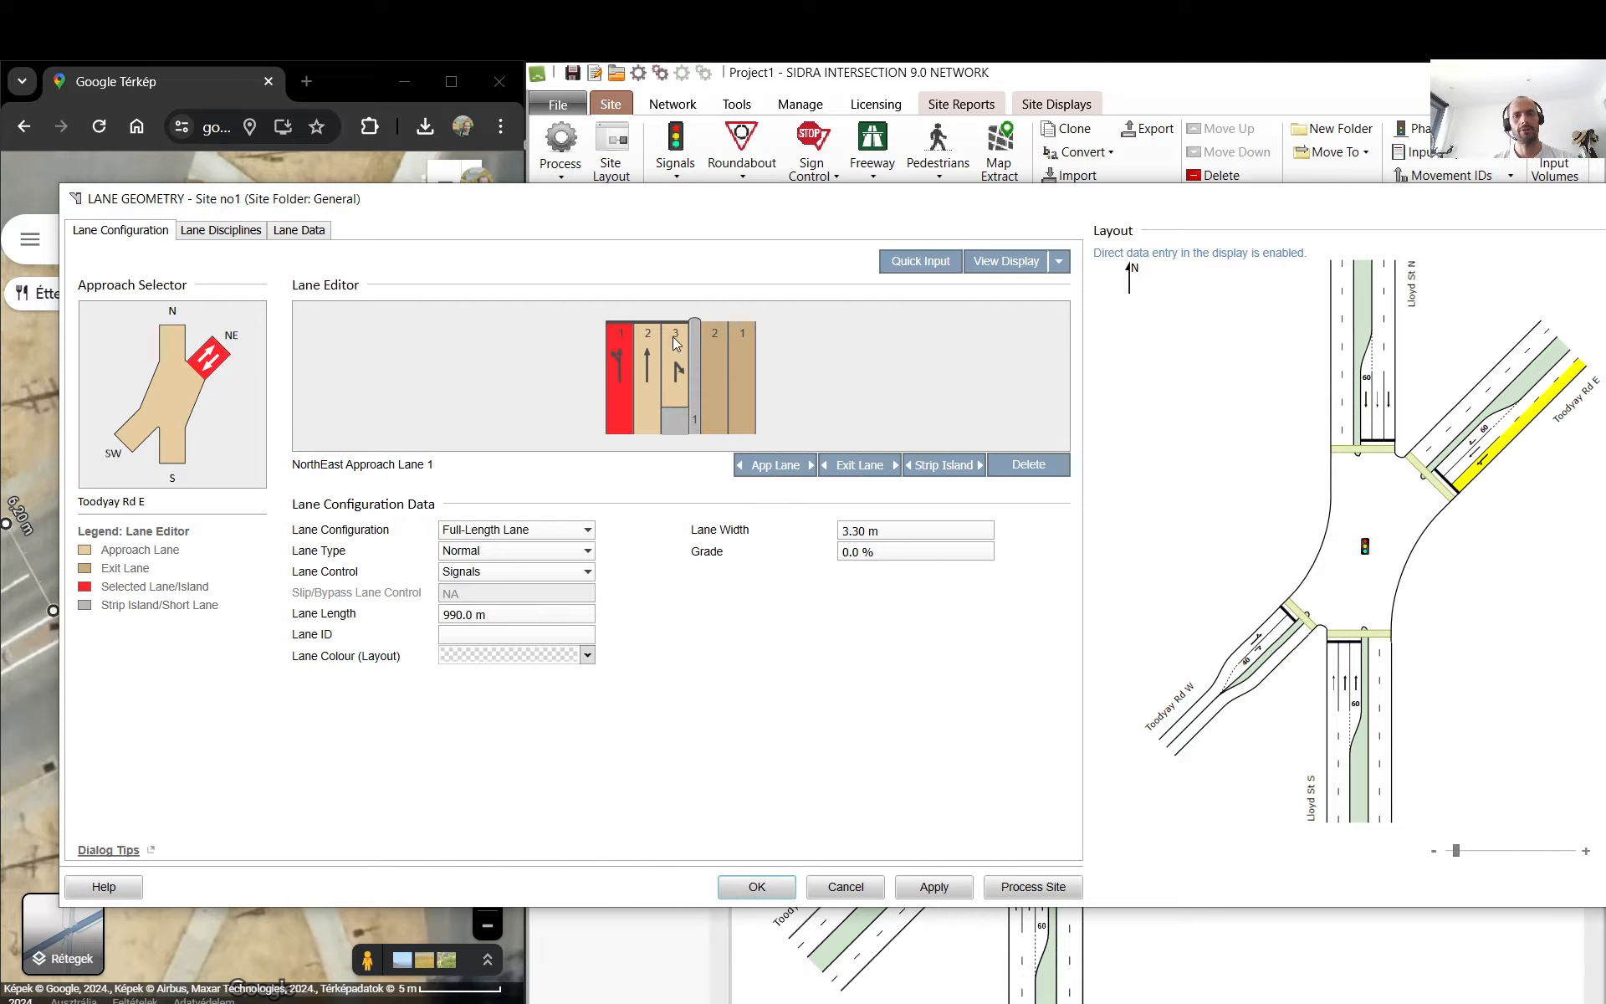
drag(645, 201, 1074, 429)
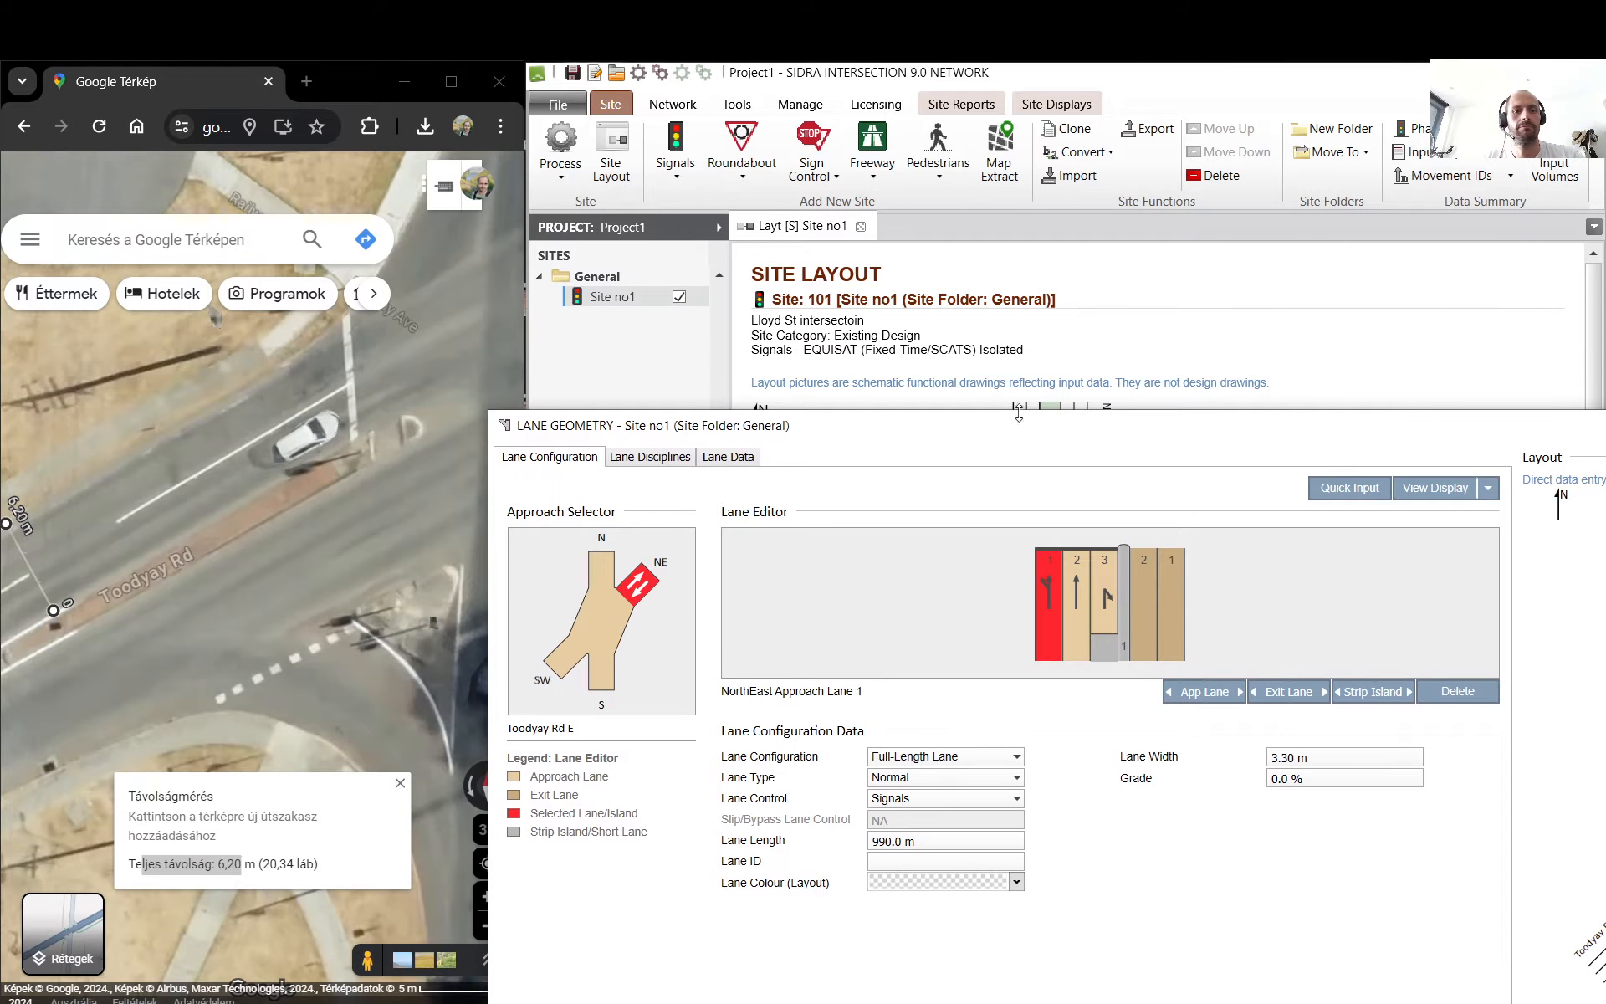
click(250, 448)
drag(250, 448, 282, 515)
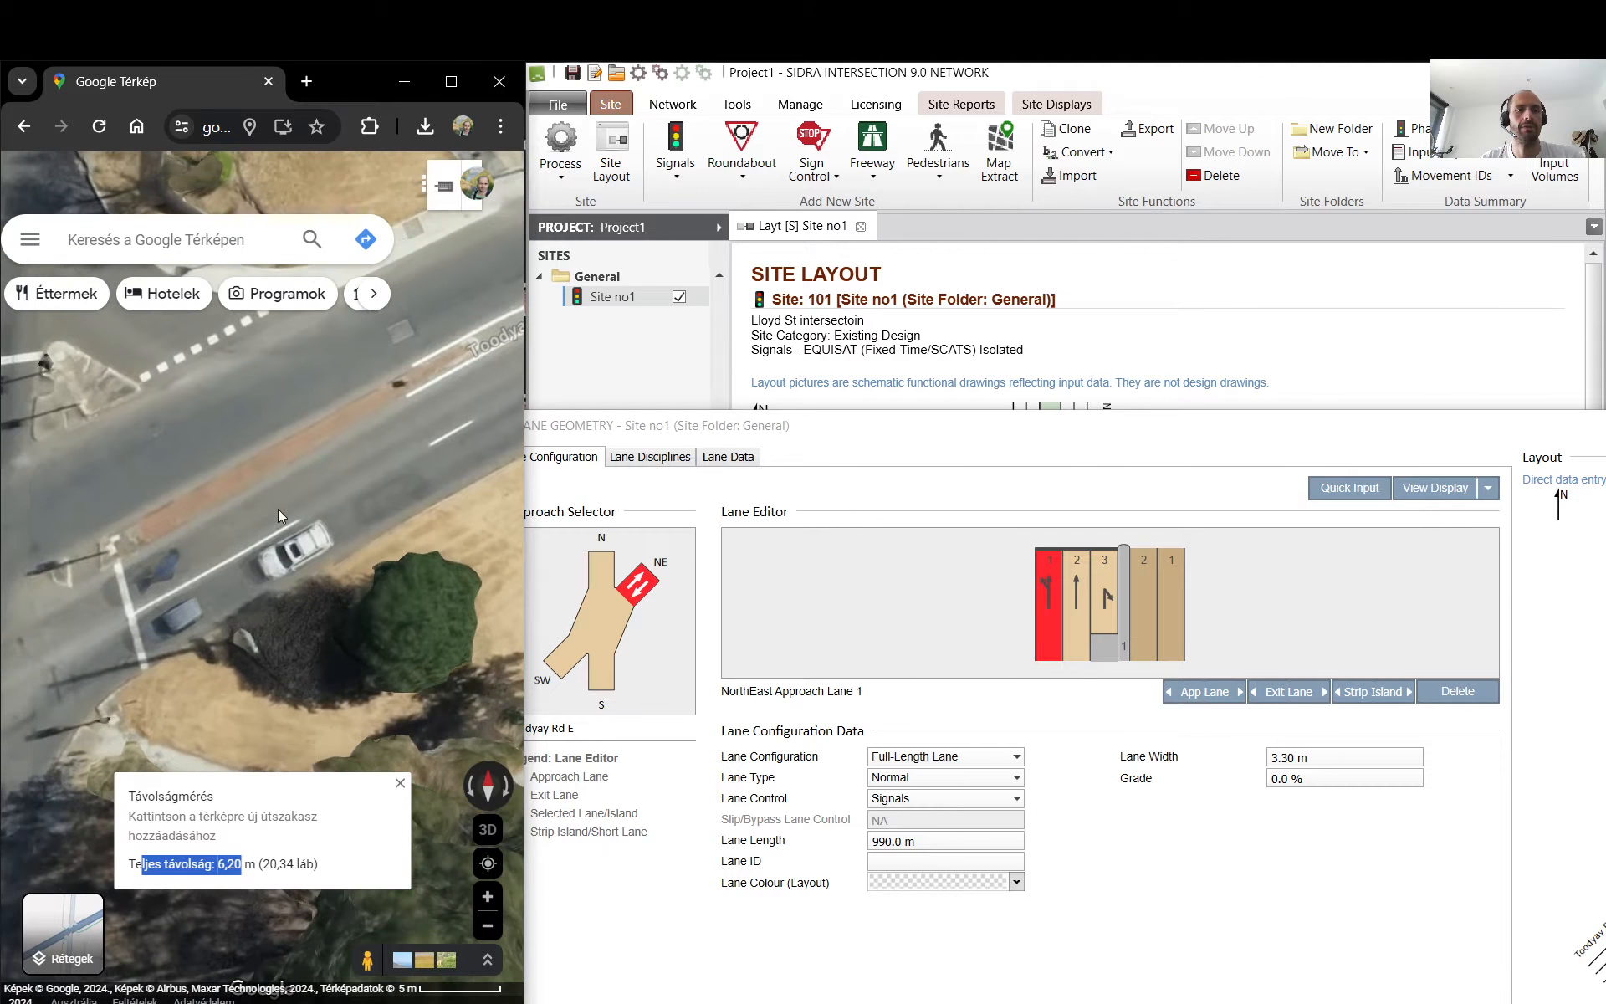
drag(1101, 439, 658, 199)
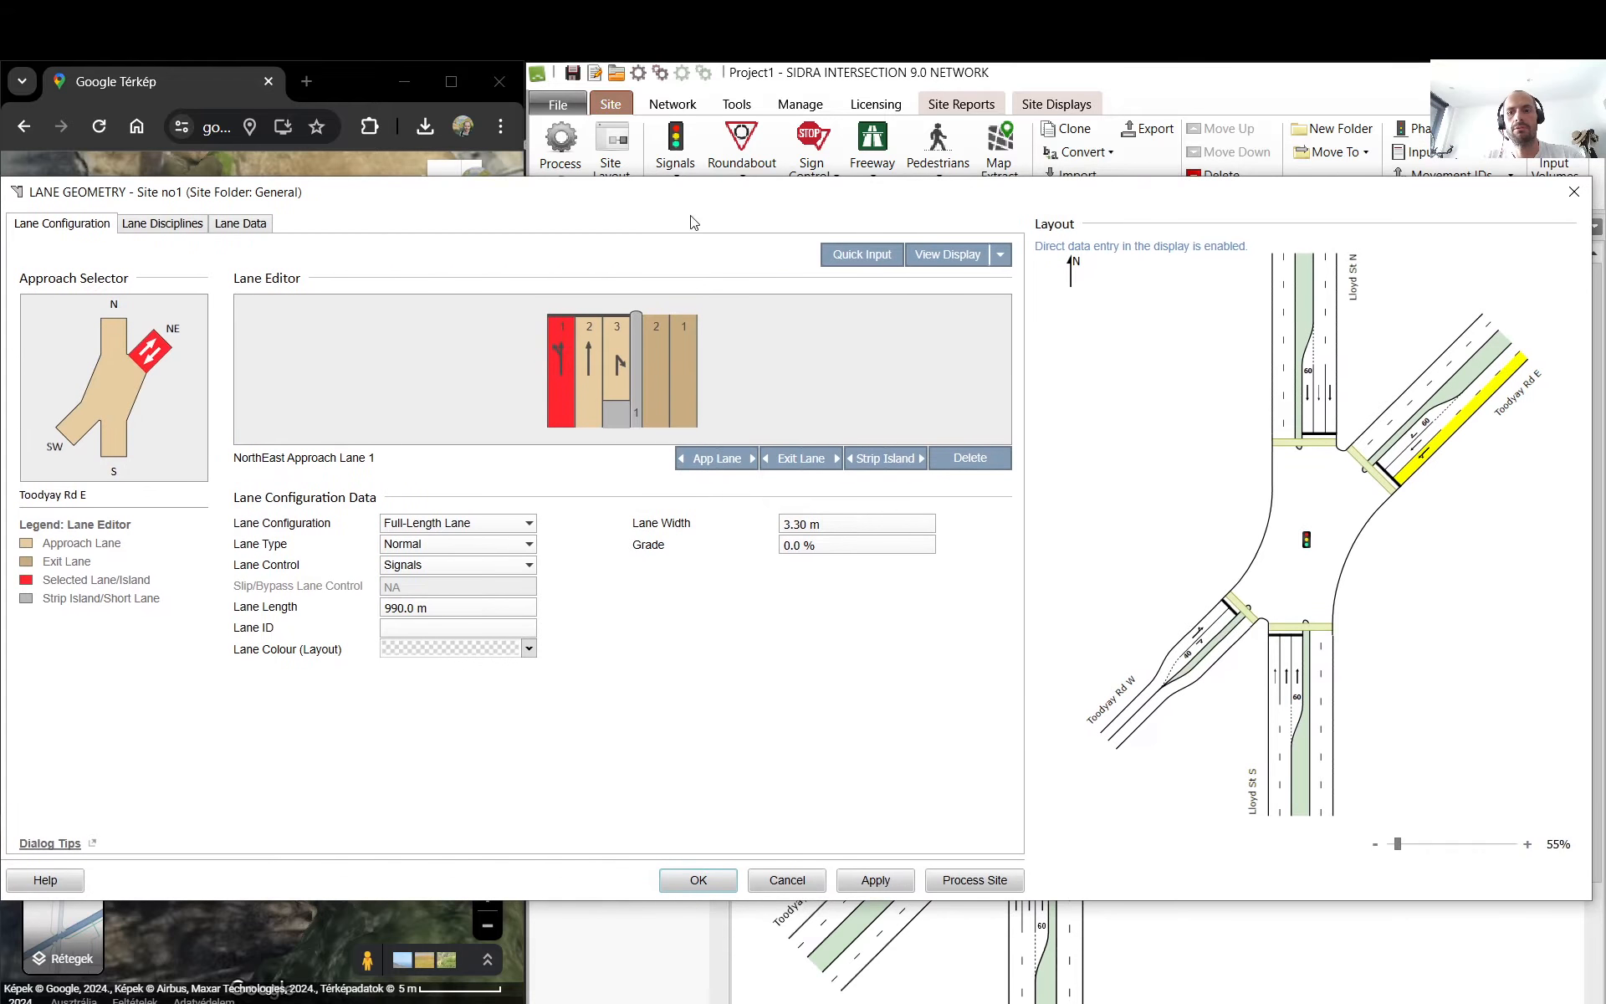
click(1219, 625)
click(1210, 627)
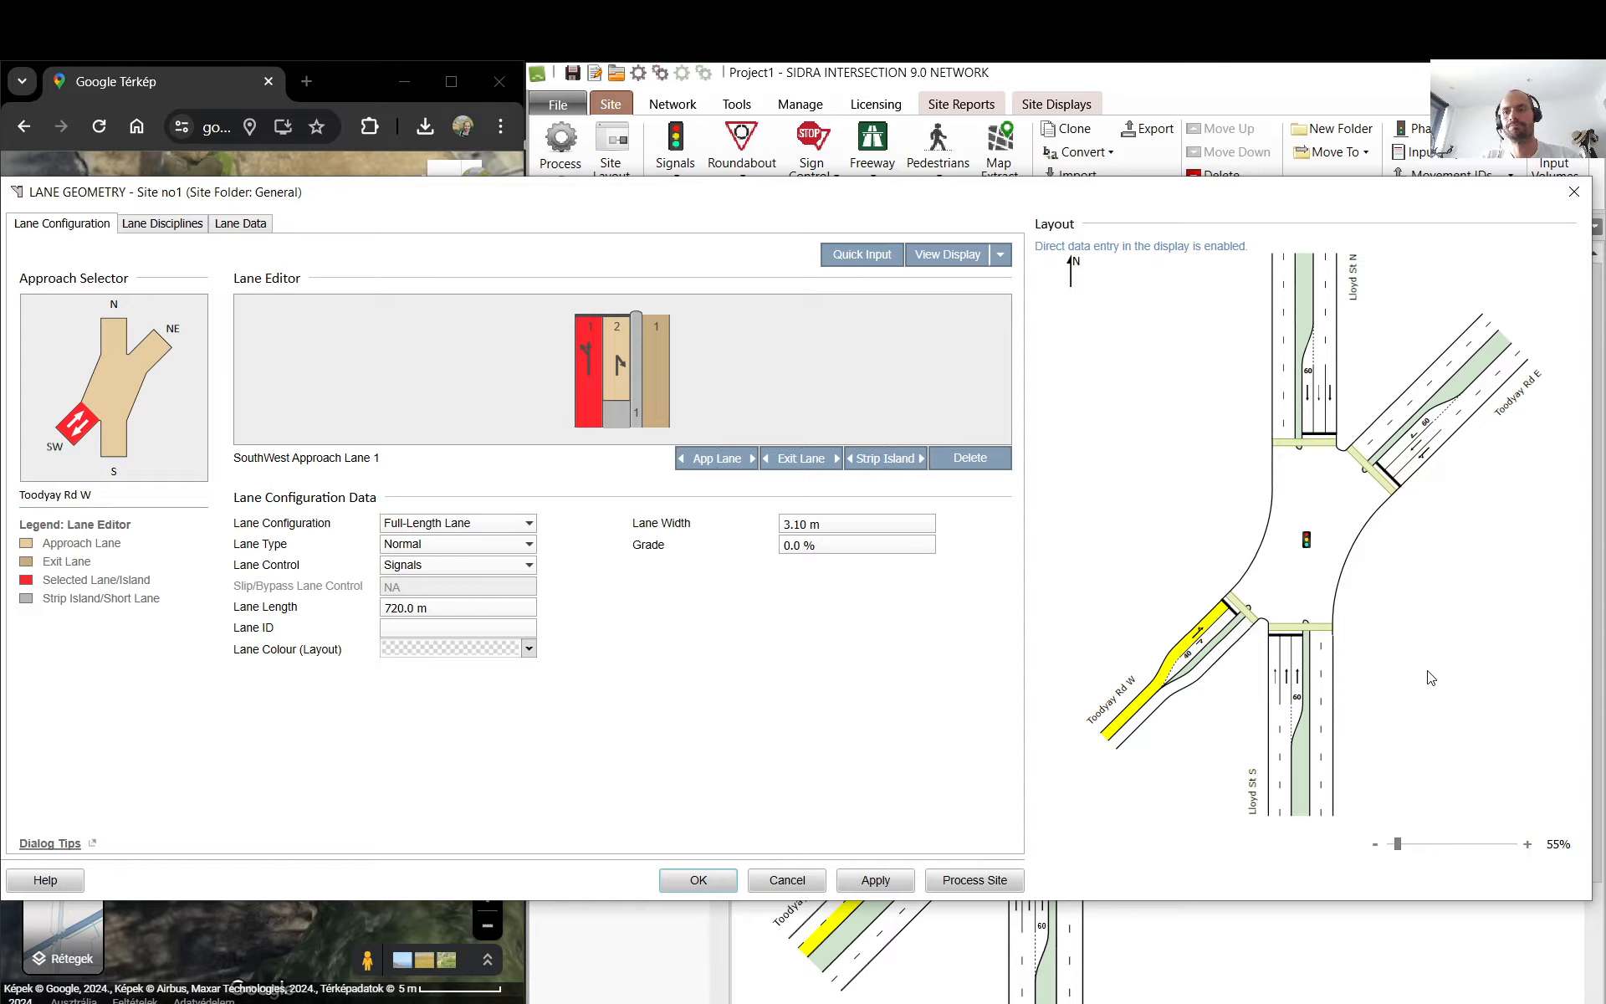
- Delete exit lane 2 and approach lane 1 from the northeast Toodyay Rd E leg
click(1411, 424)
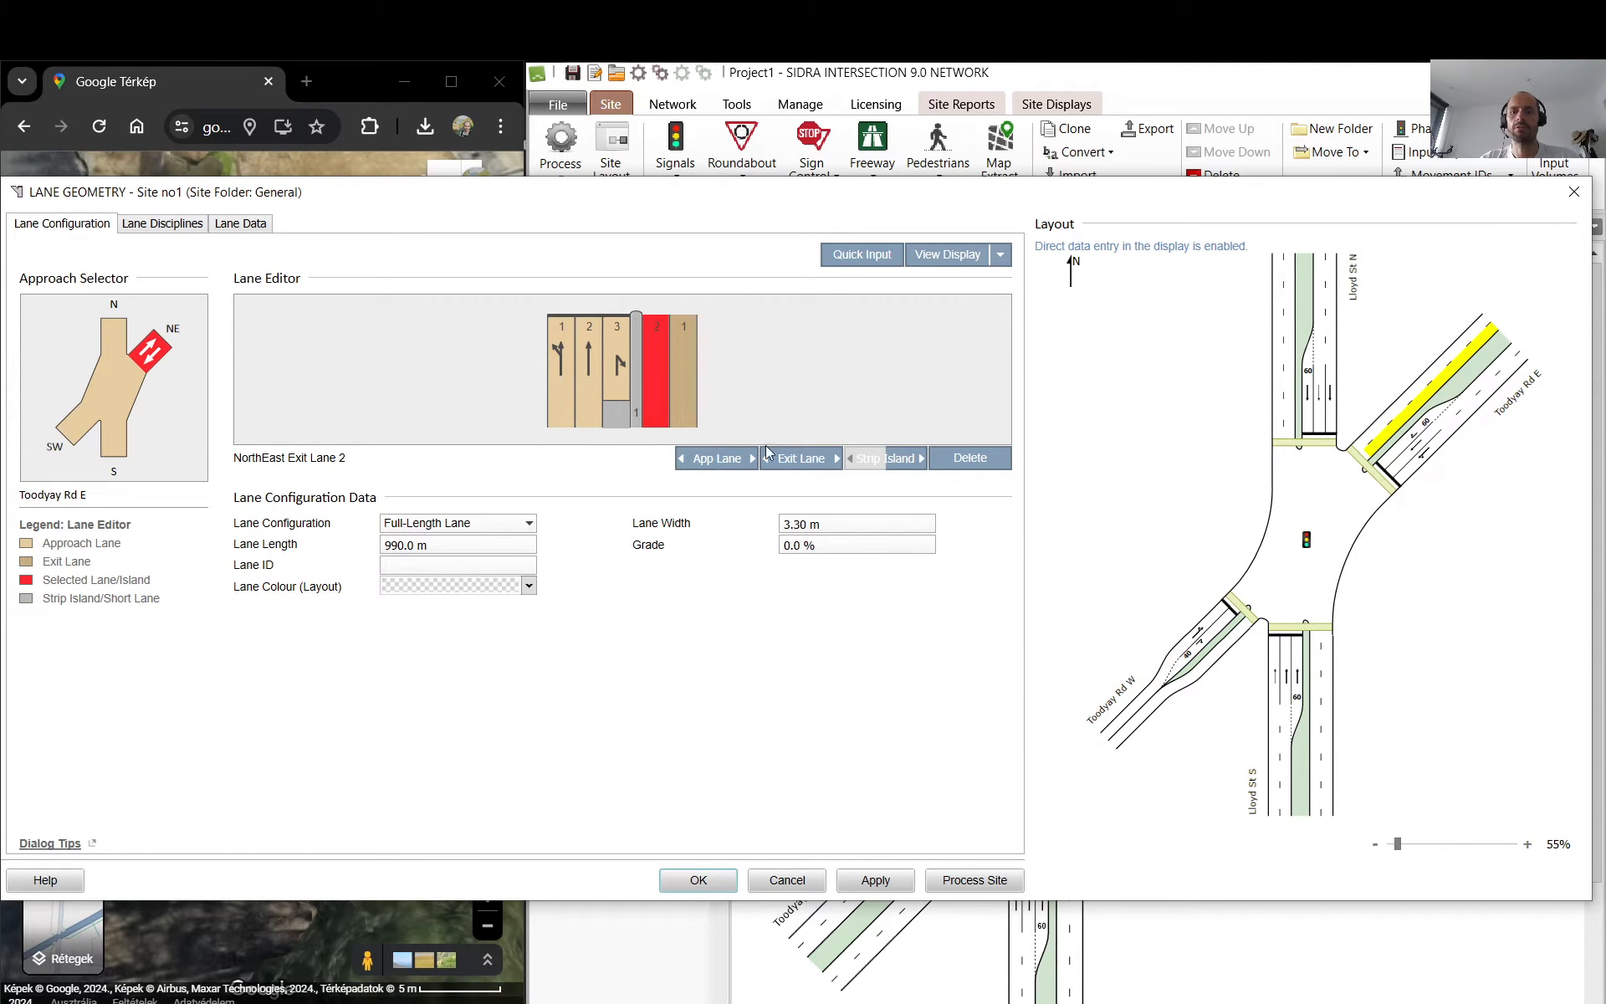
click(679, 365)
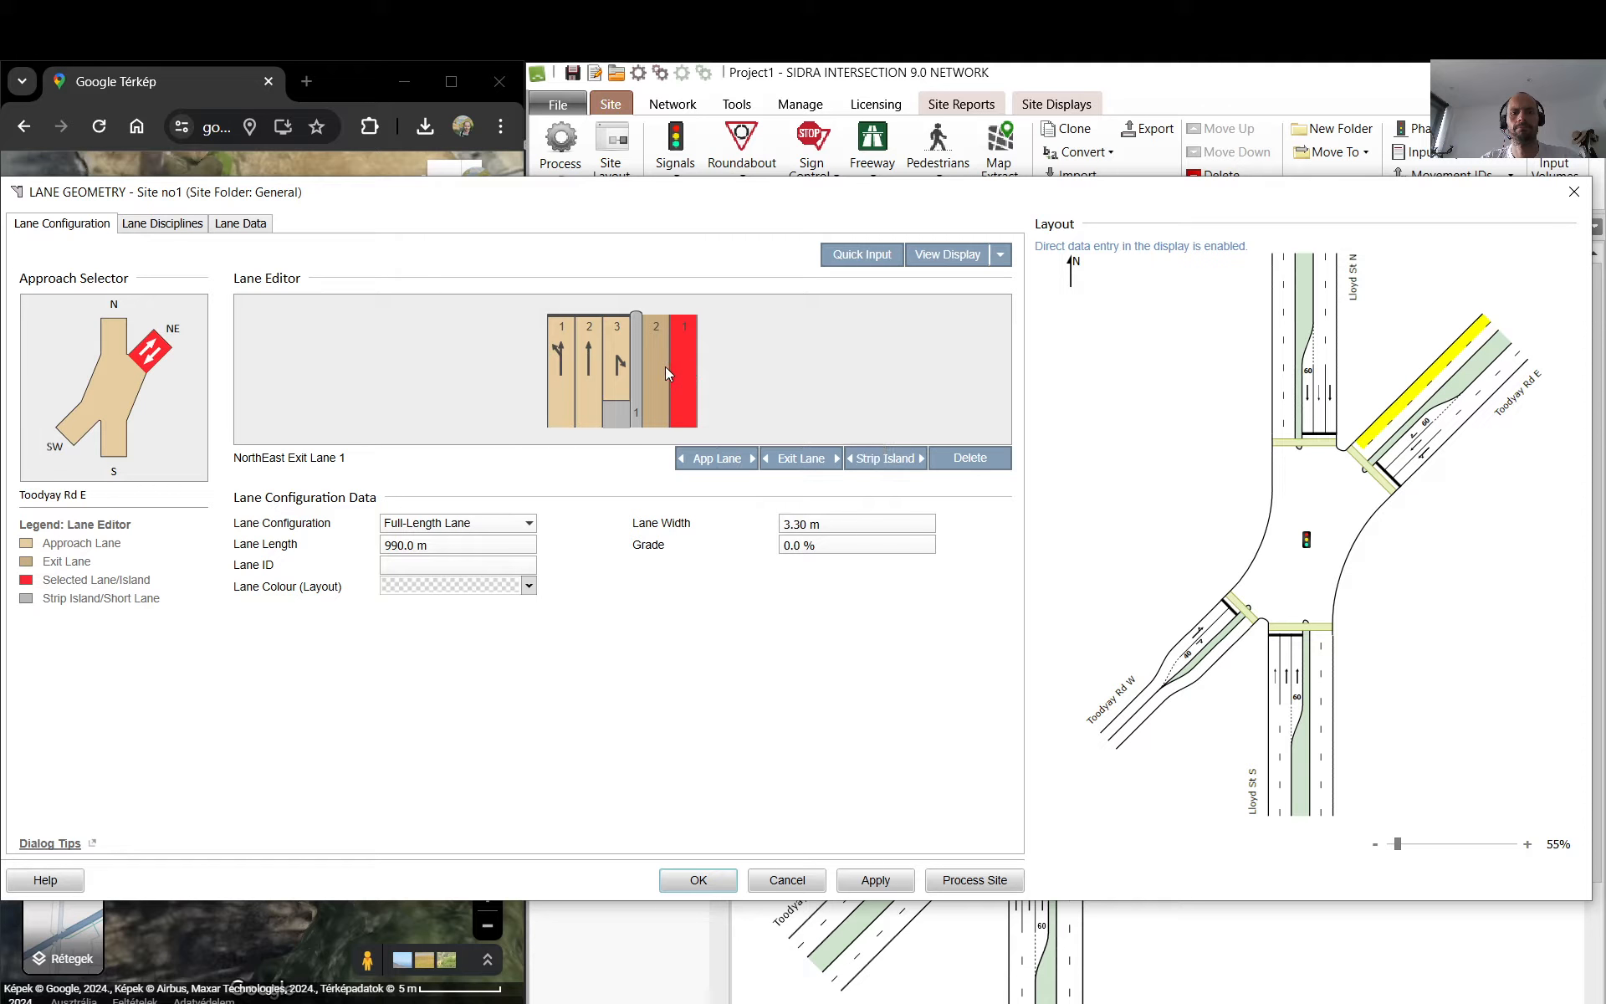
click(660, 368)
click(990, 468)
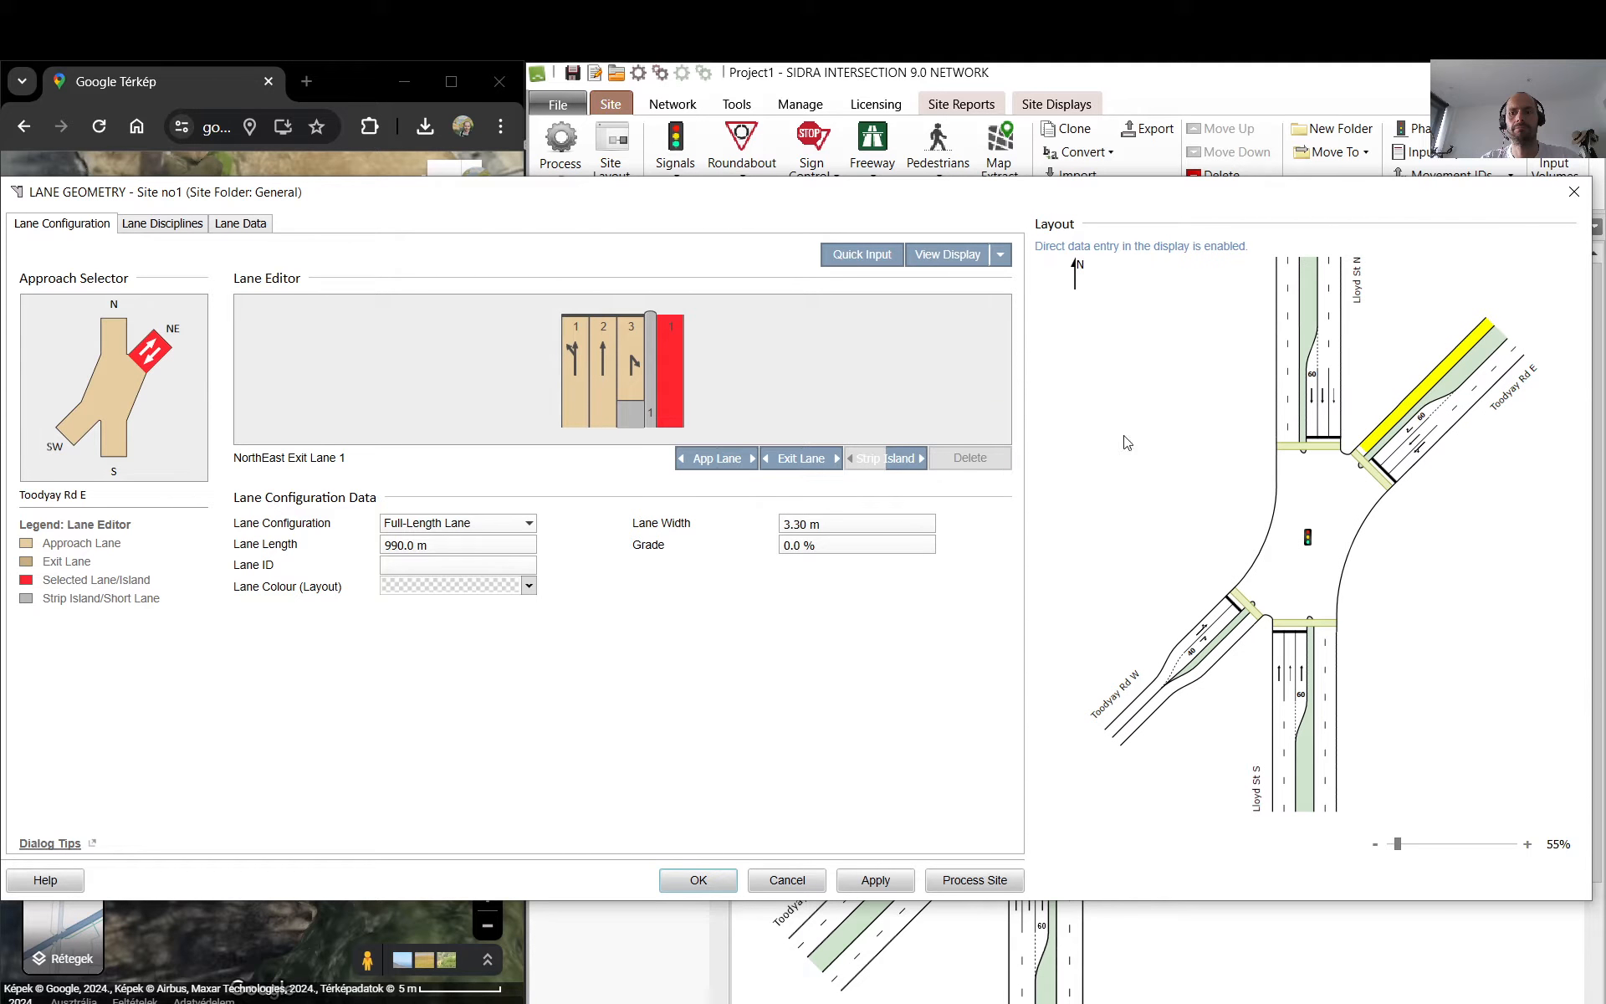
click(1466, 398)
click(1486, 401)
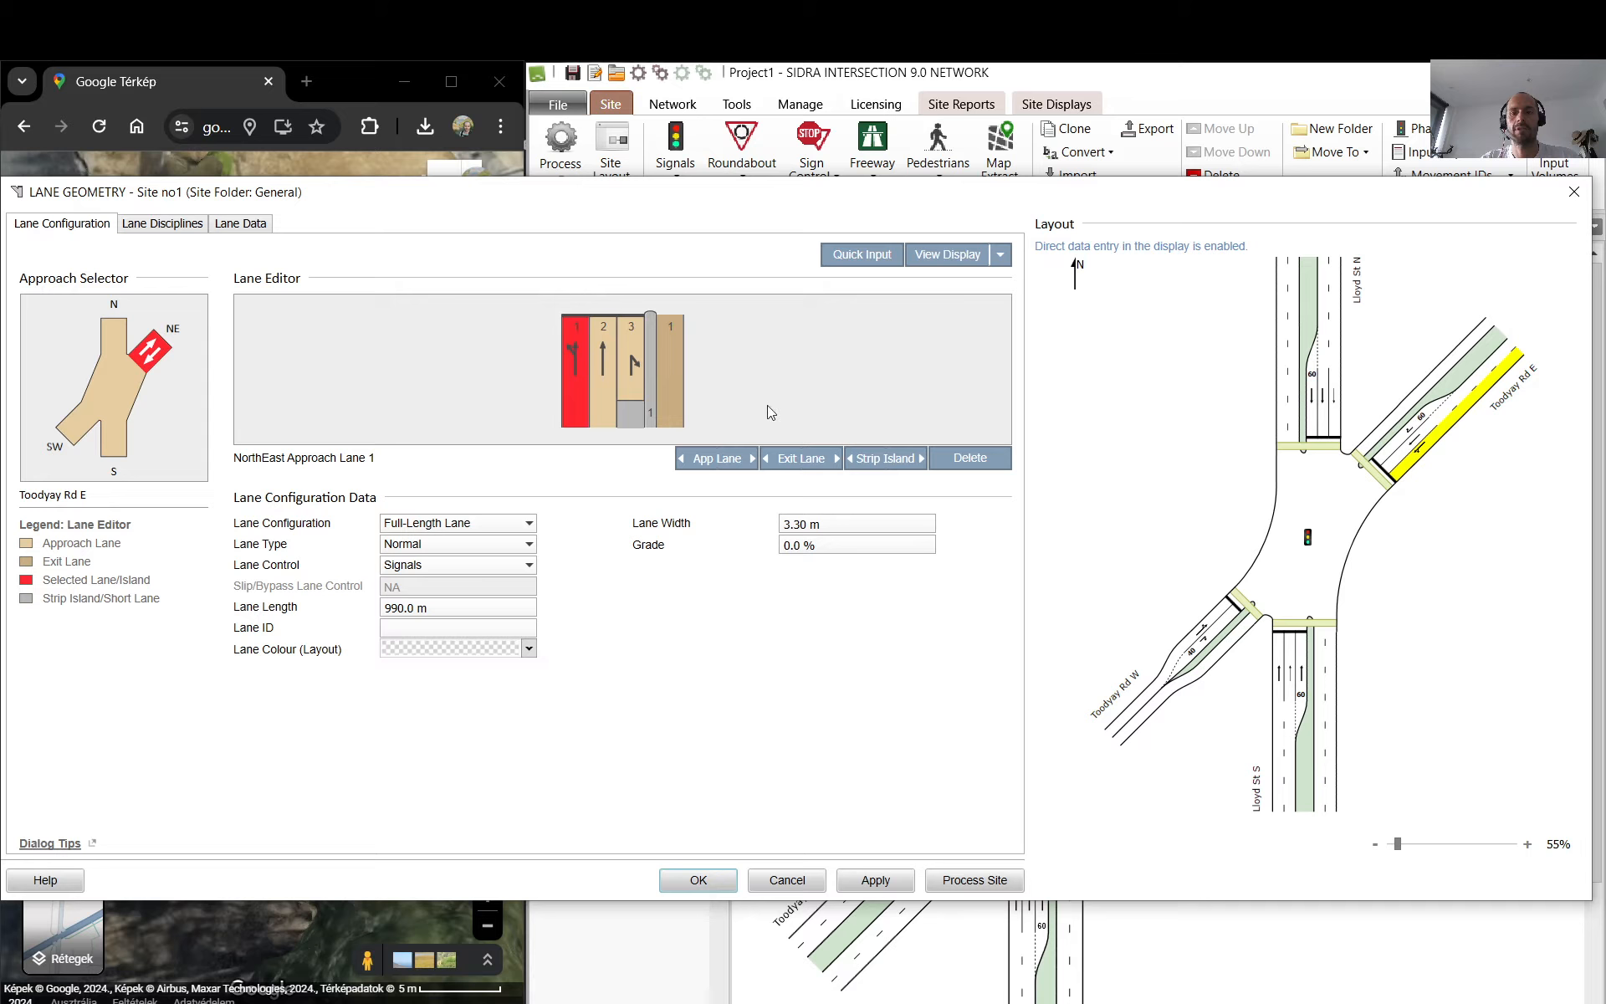
click(987, 462)
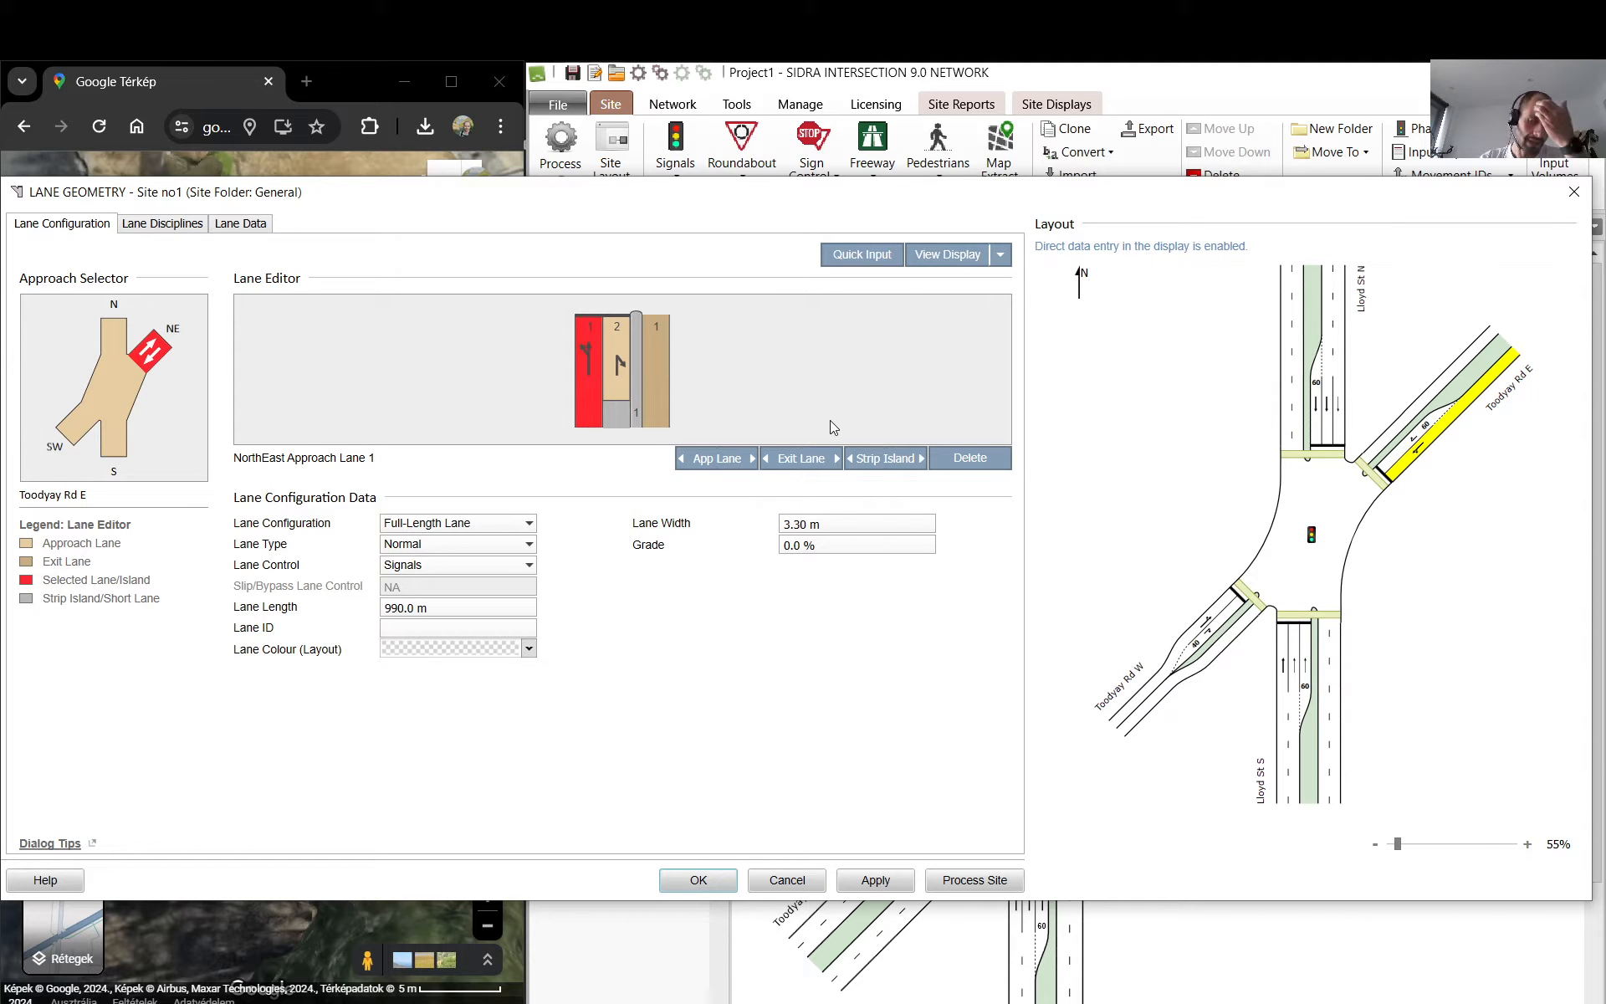
- Set the short lane length of northeast approach lane 2 to 40 m
click(1417, 442)
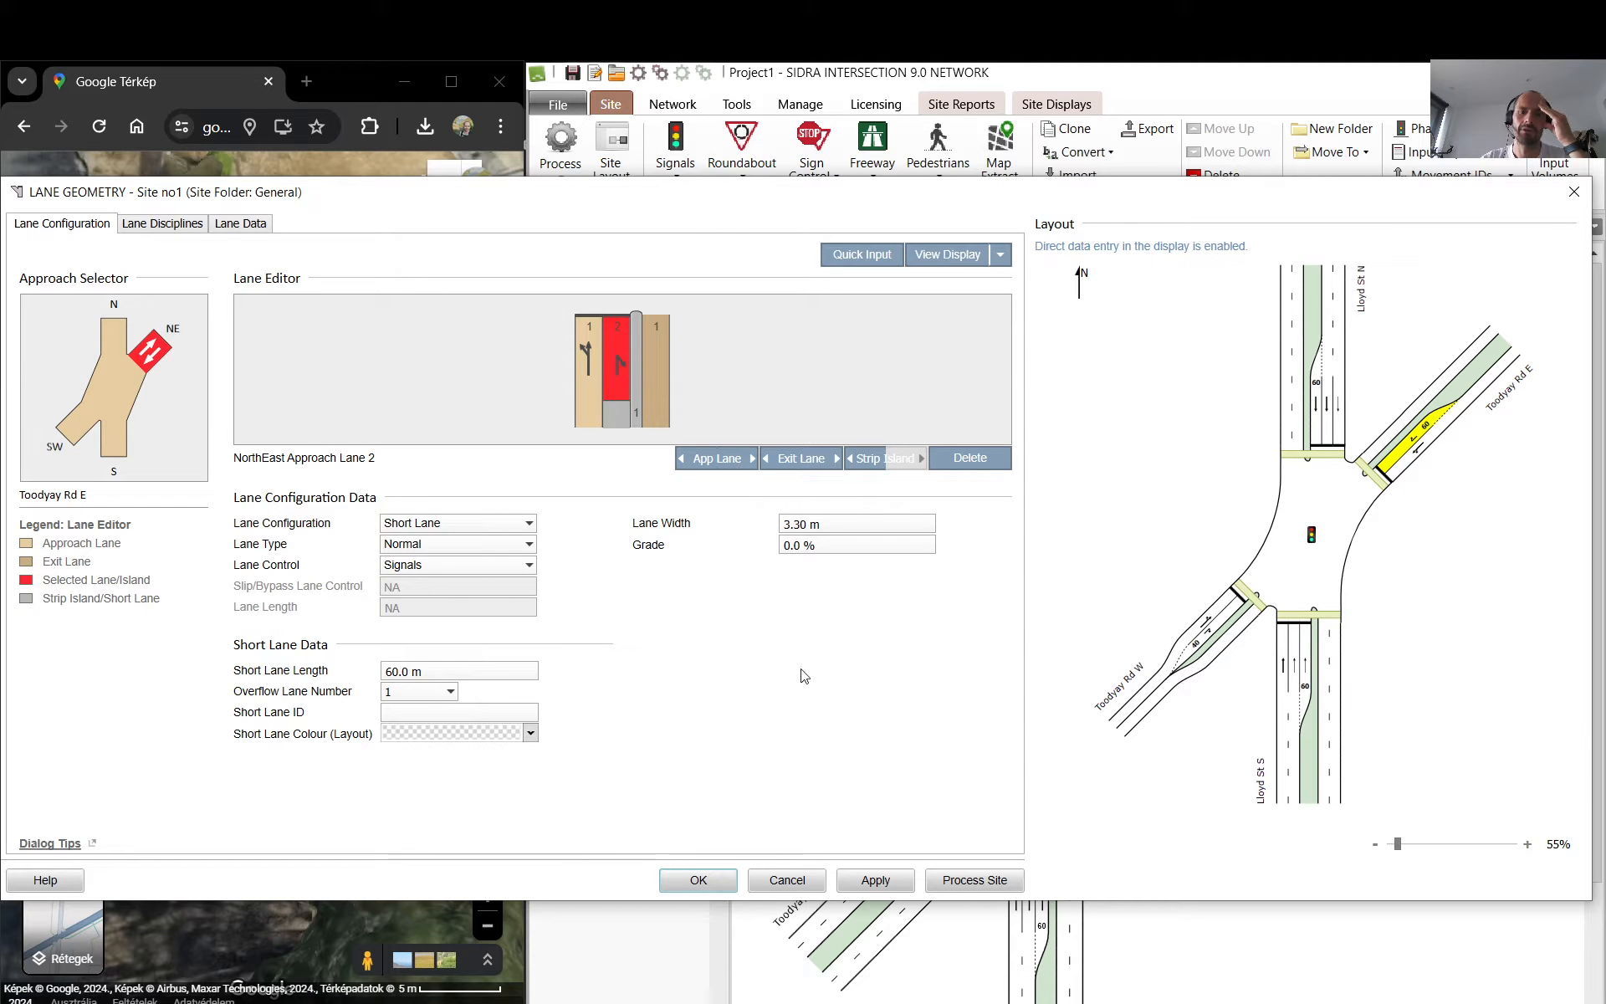
click(422, 672)
text(40)
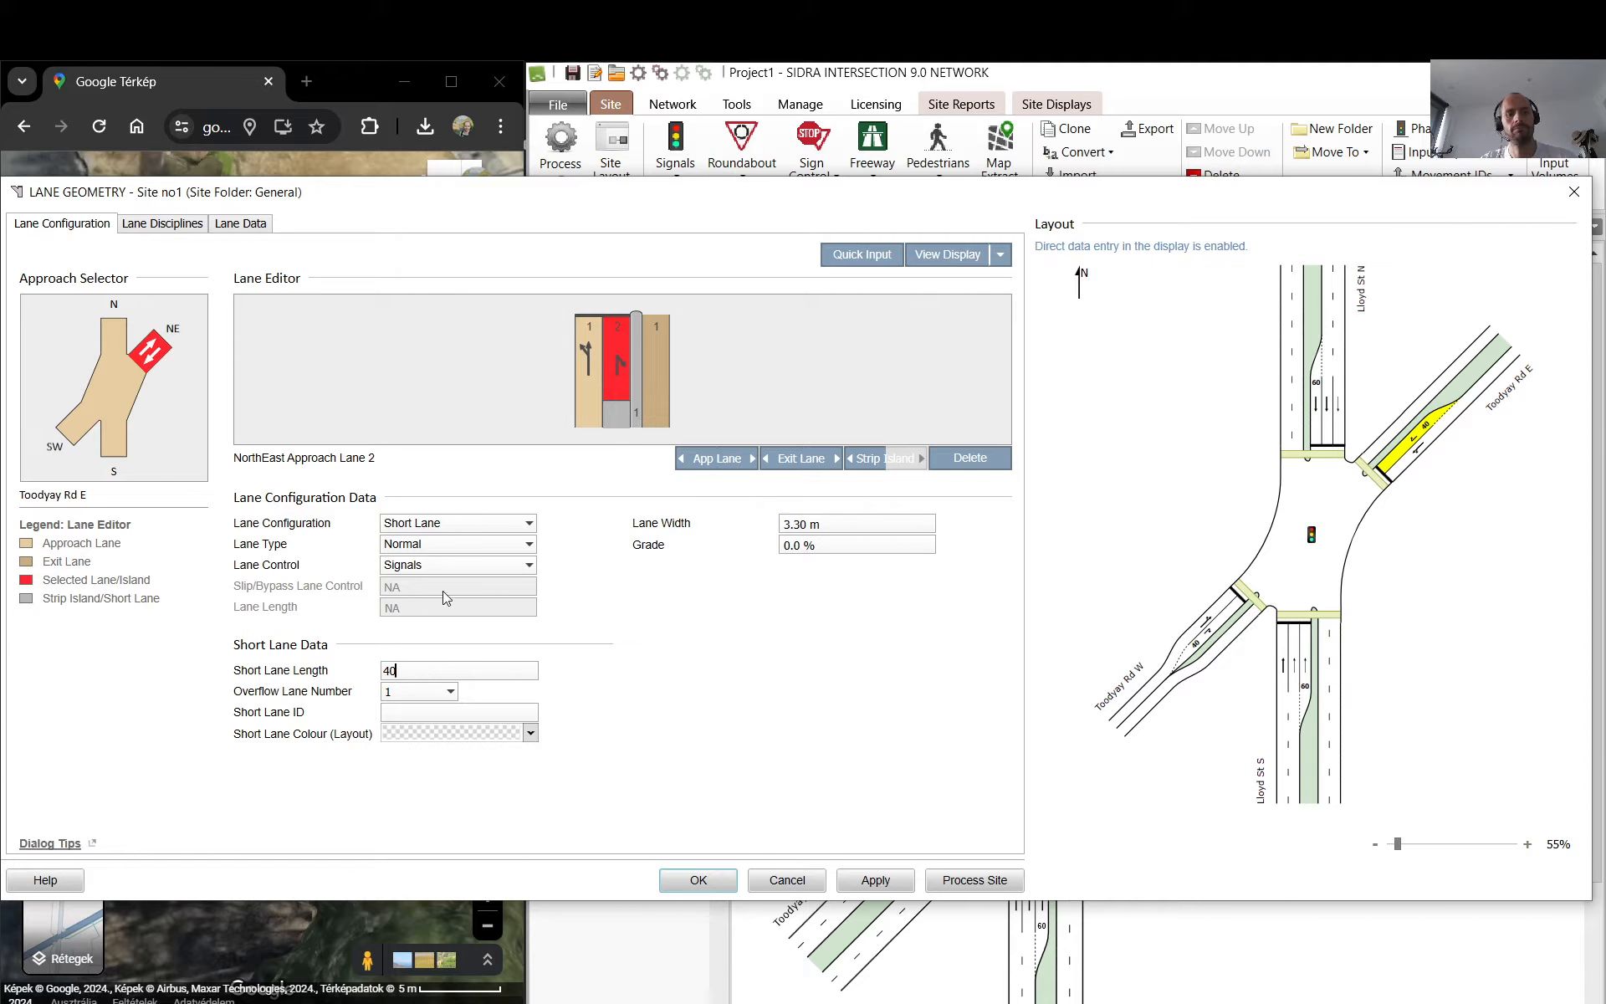
click(595, 390)
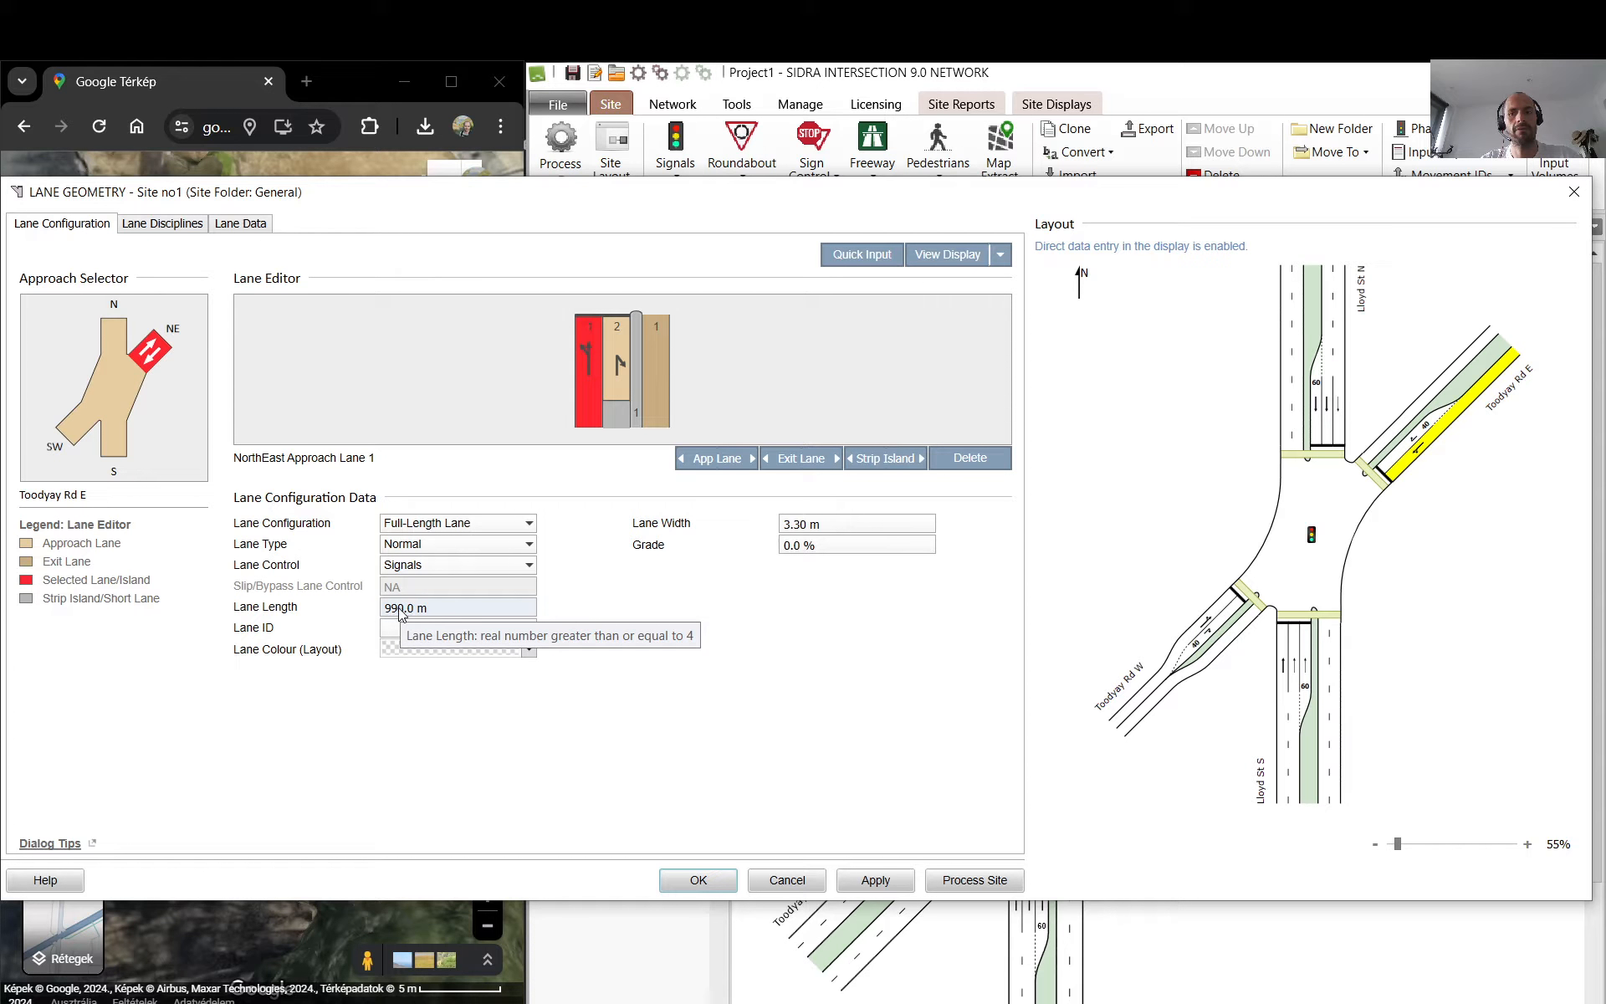
- Select northeast approach lane 2 and check its available lane types
click(1404, 456)
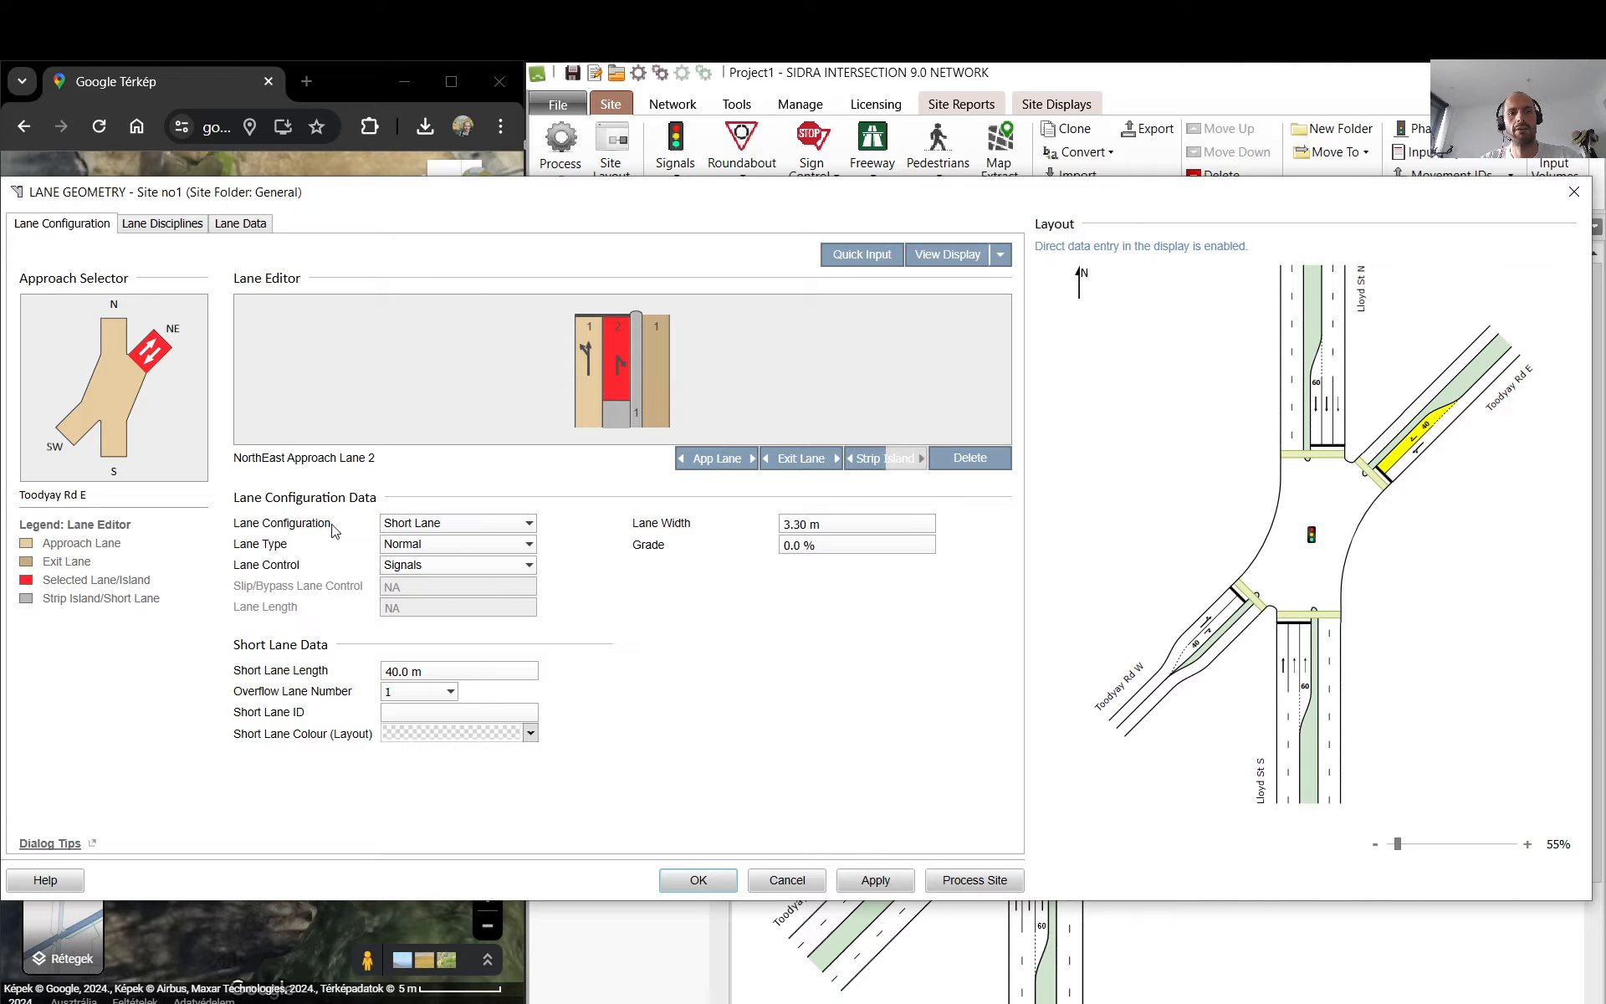
click(473, 544)
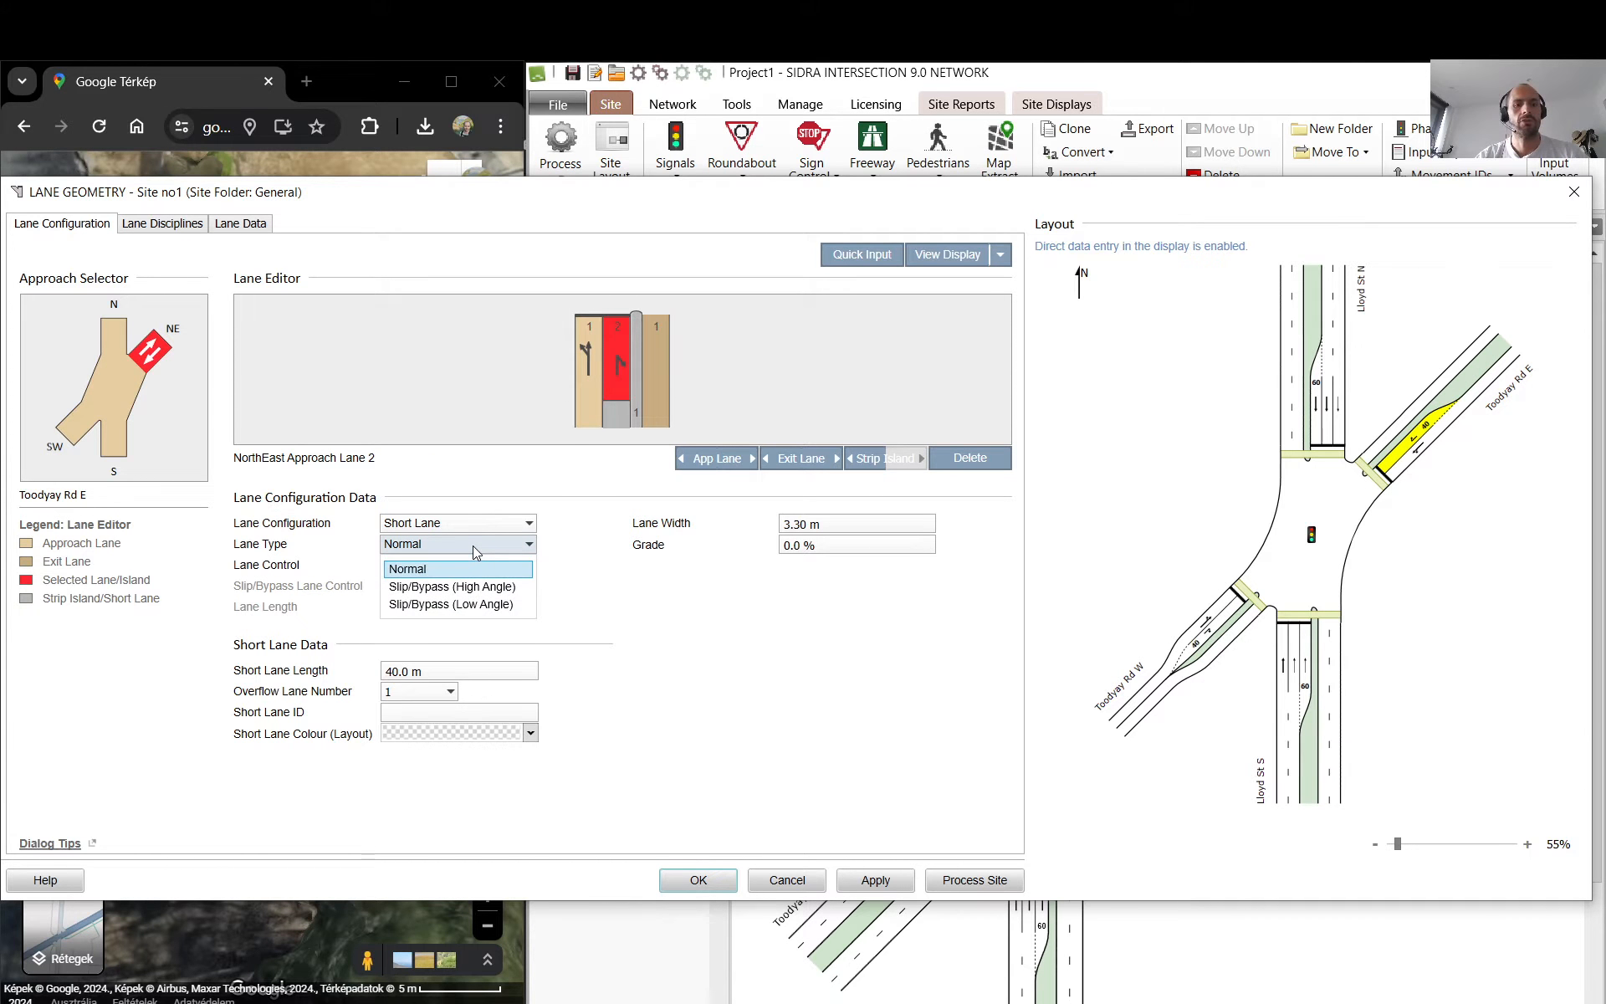
click(474, 544)
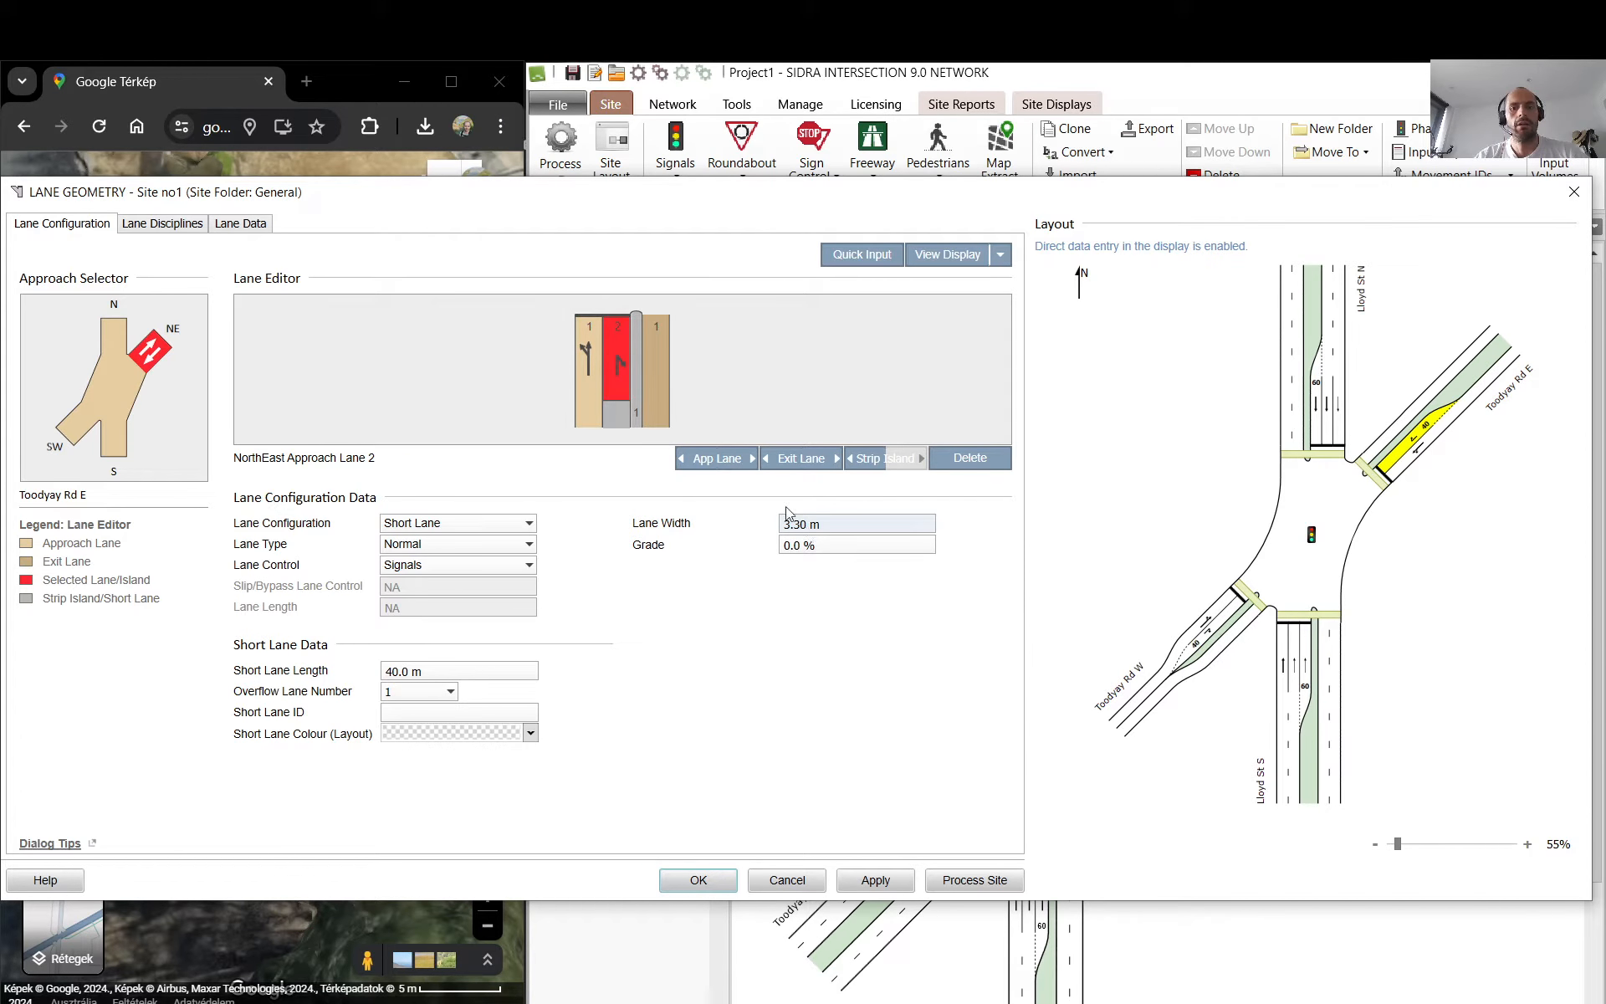
- Clear the old measurement on the satellite map and measure the Toodyay Rd E approach width from the median to the kerb
click(326, 92)
drag(417, 417, 365, 483)
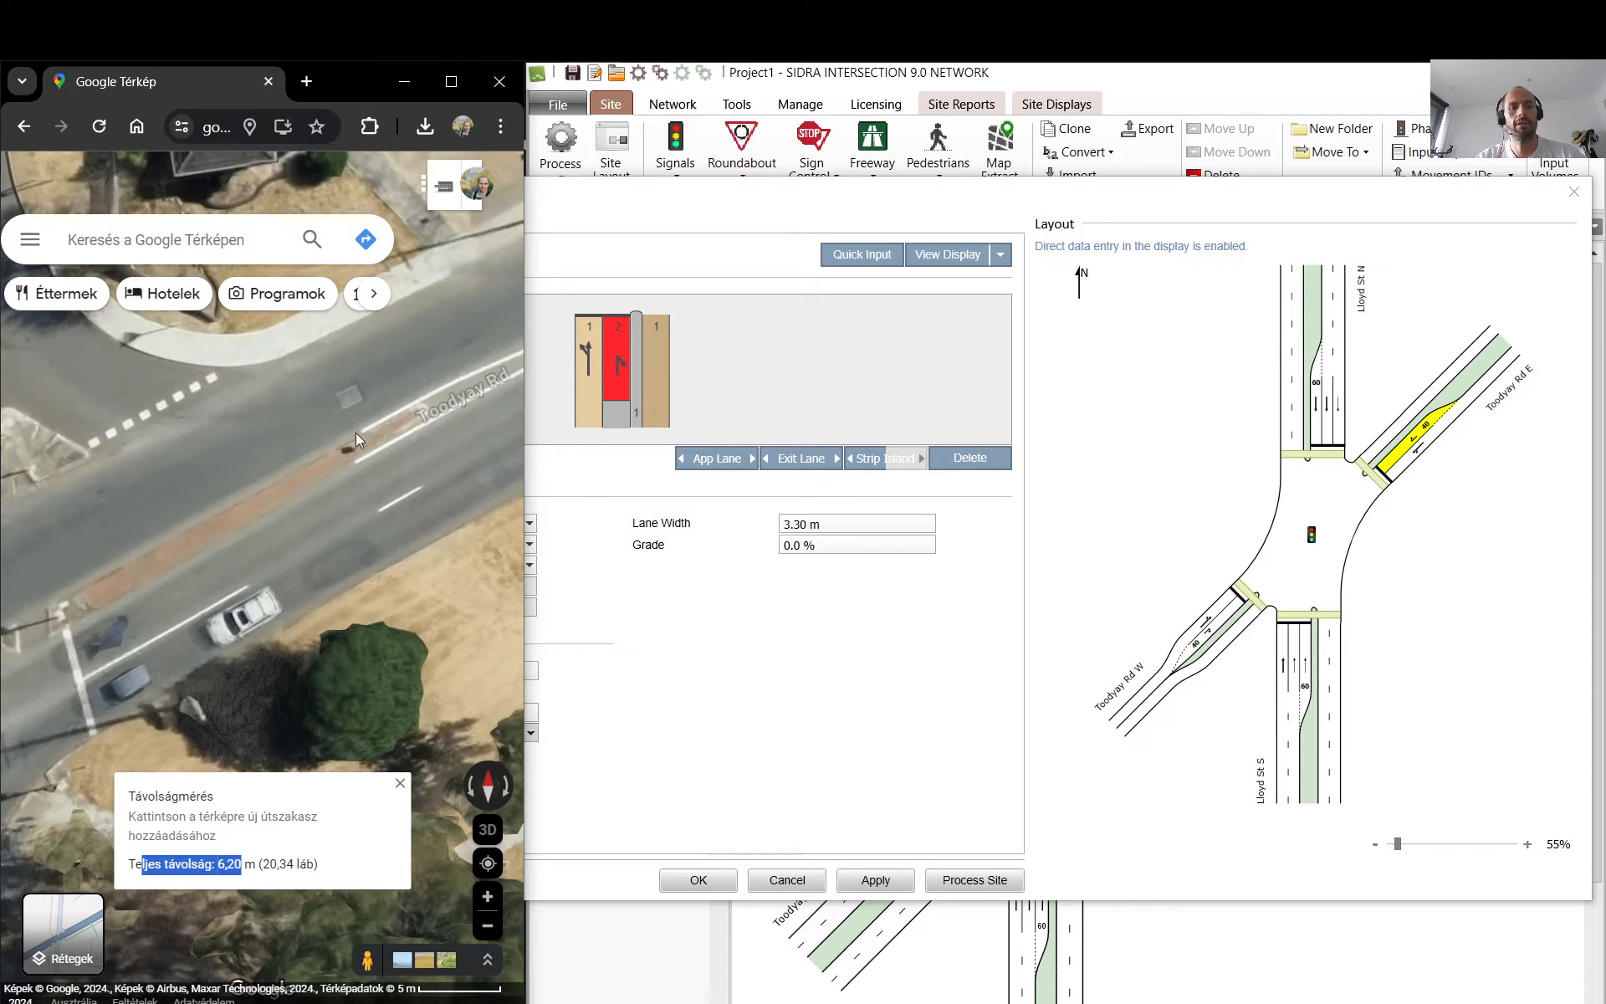
right_click(373, 453)
click(428, 816)
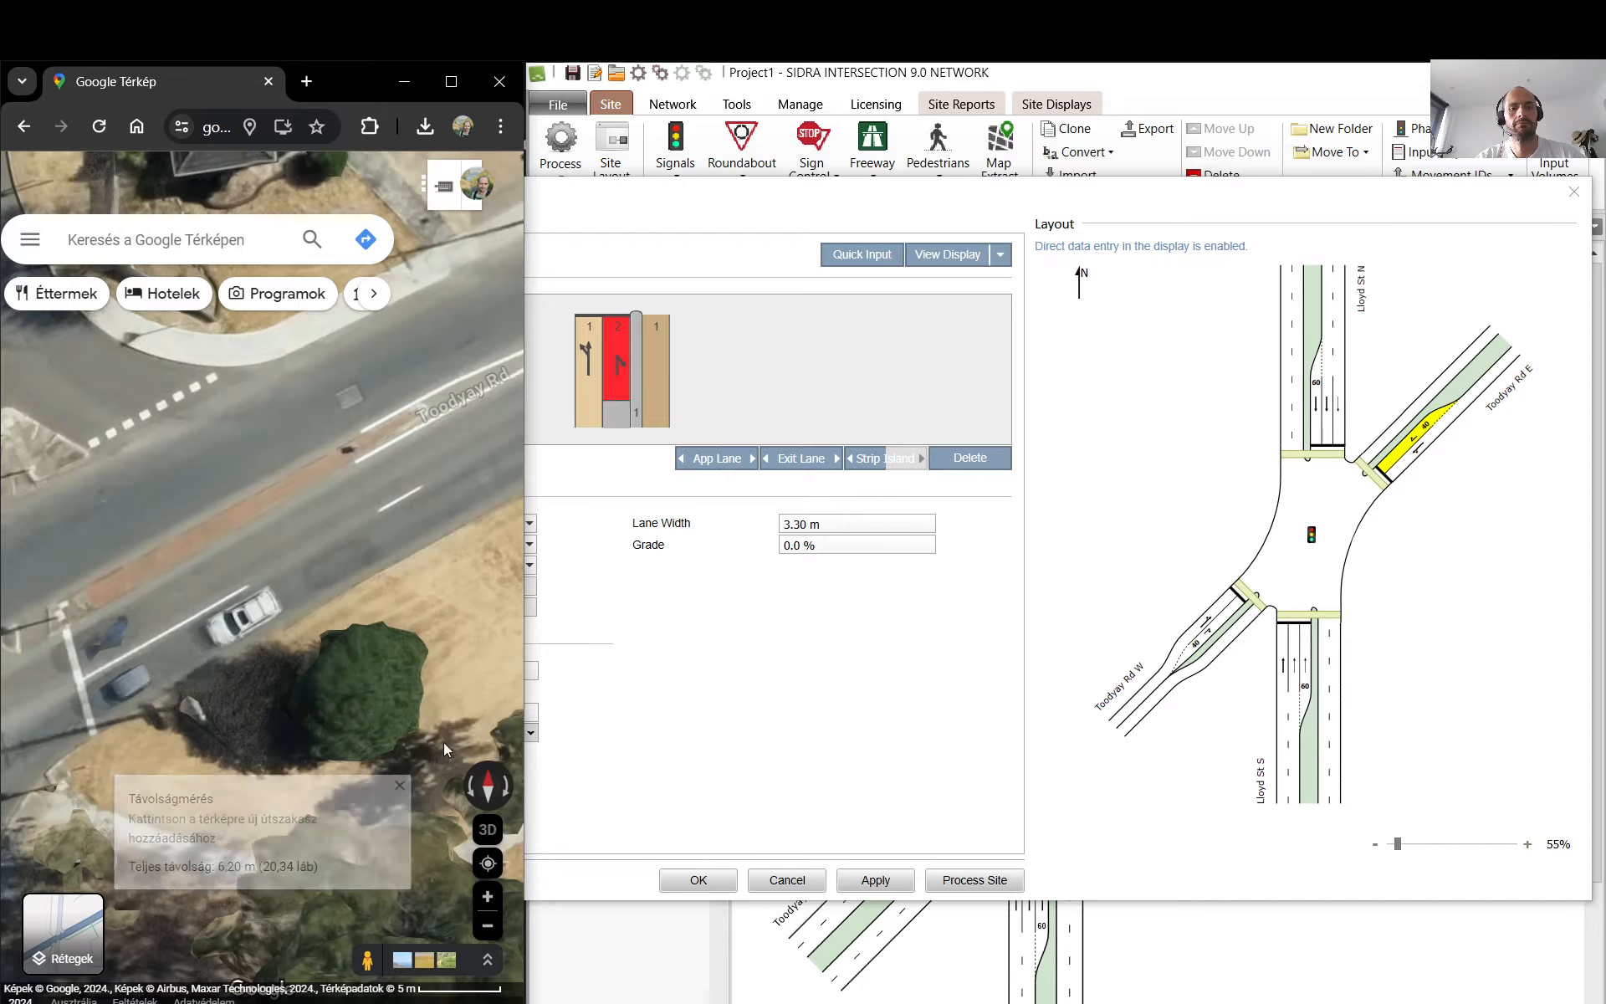
right_click(373, 455)
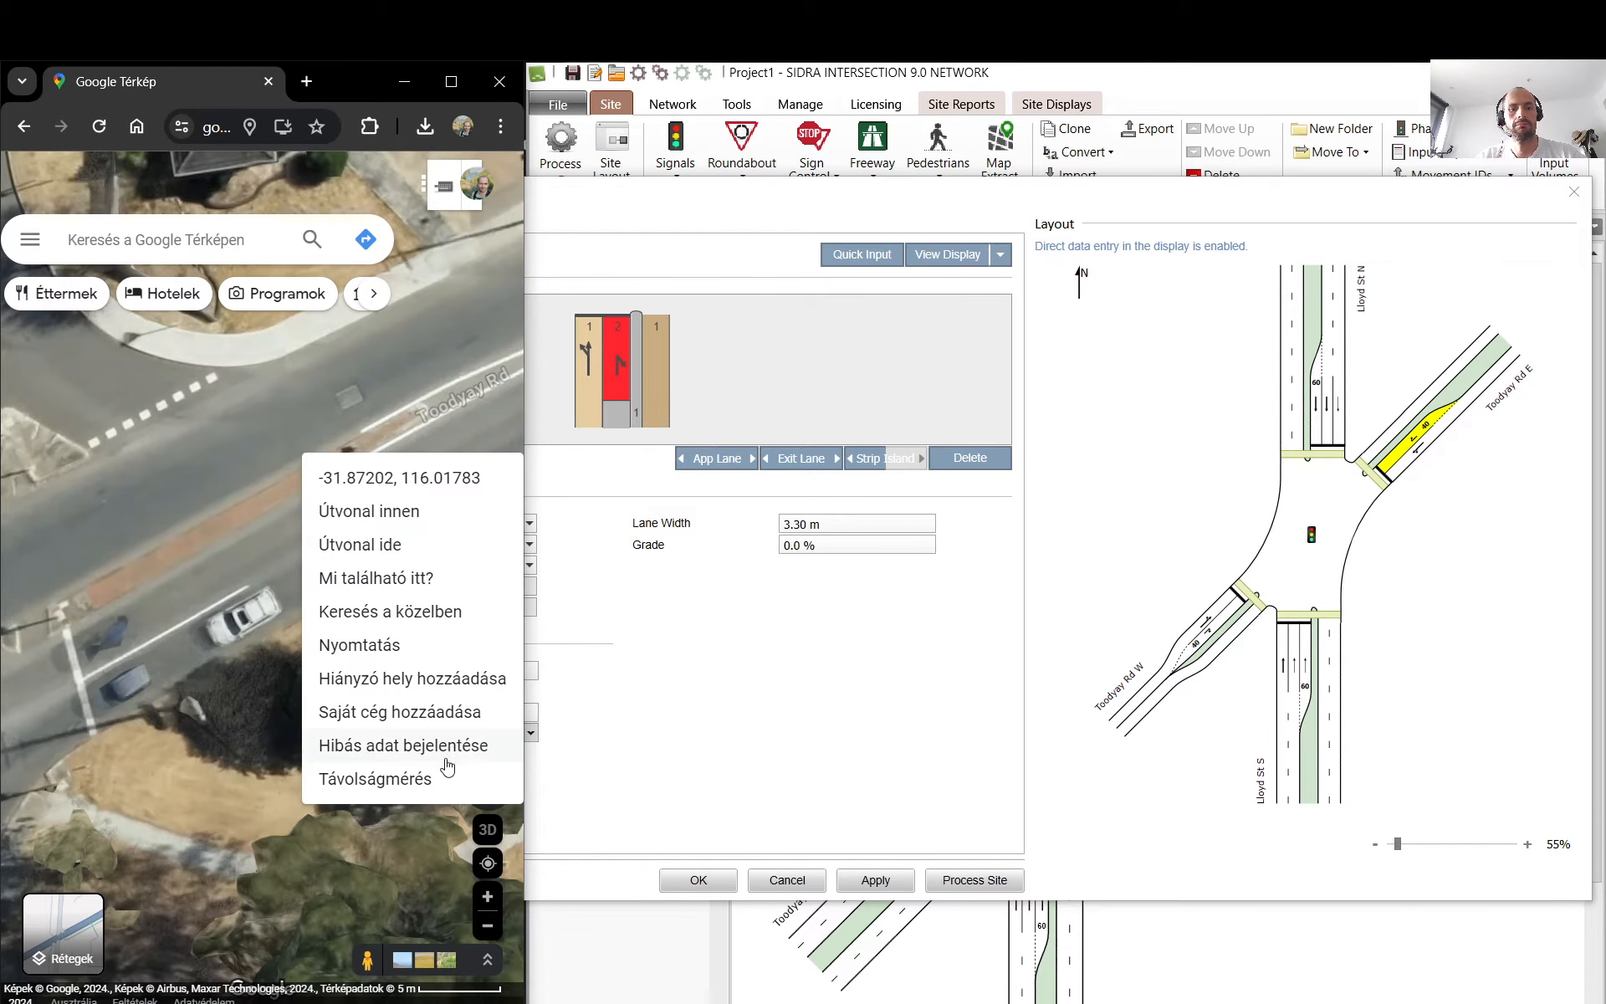
click(446, 776)
click(420, 552)
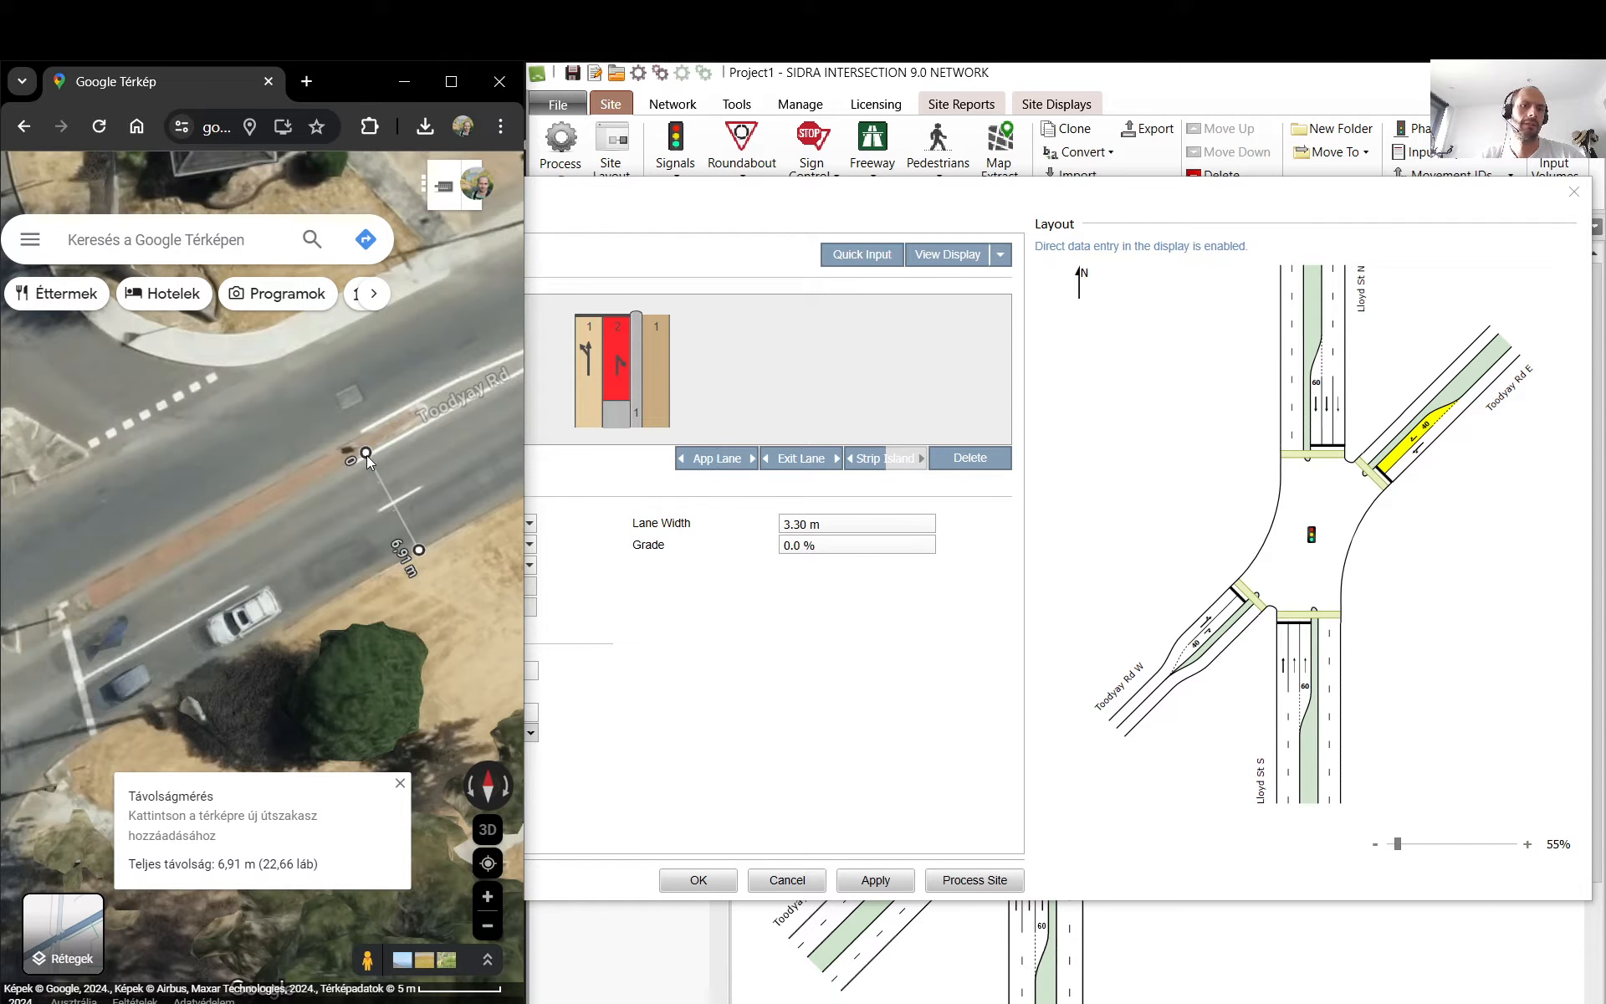
- Refine the endpoints of the Toodyay Rd E approach width measurement on the satellite map and return to SIDRA's lane geometry
drag(365, 454, 368, 457)
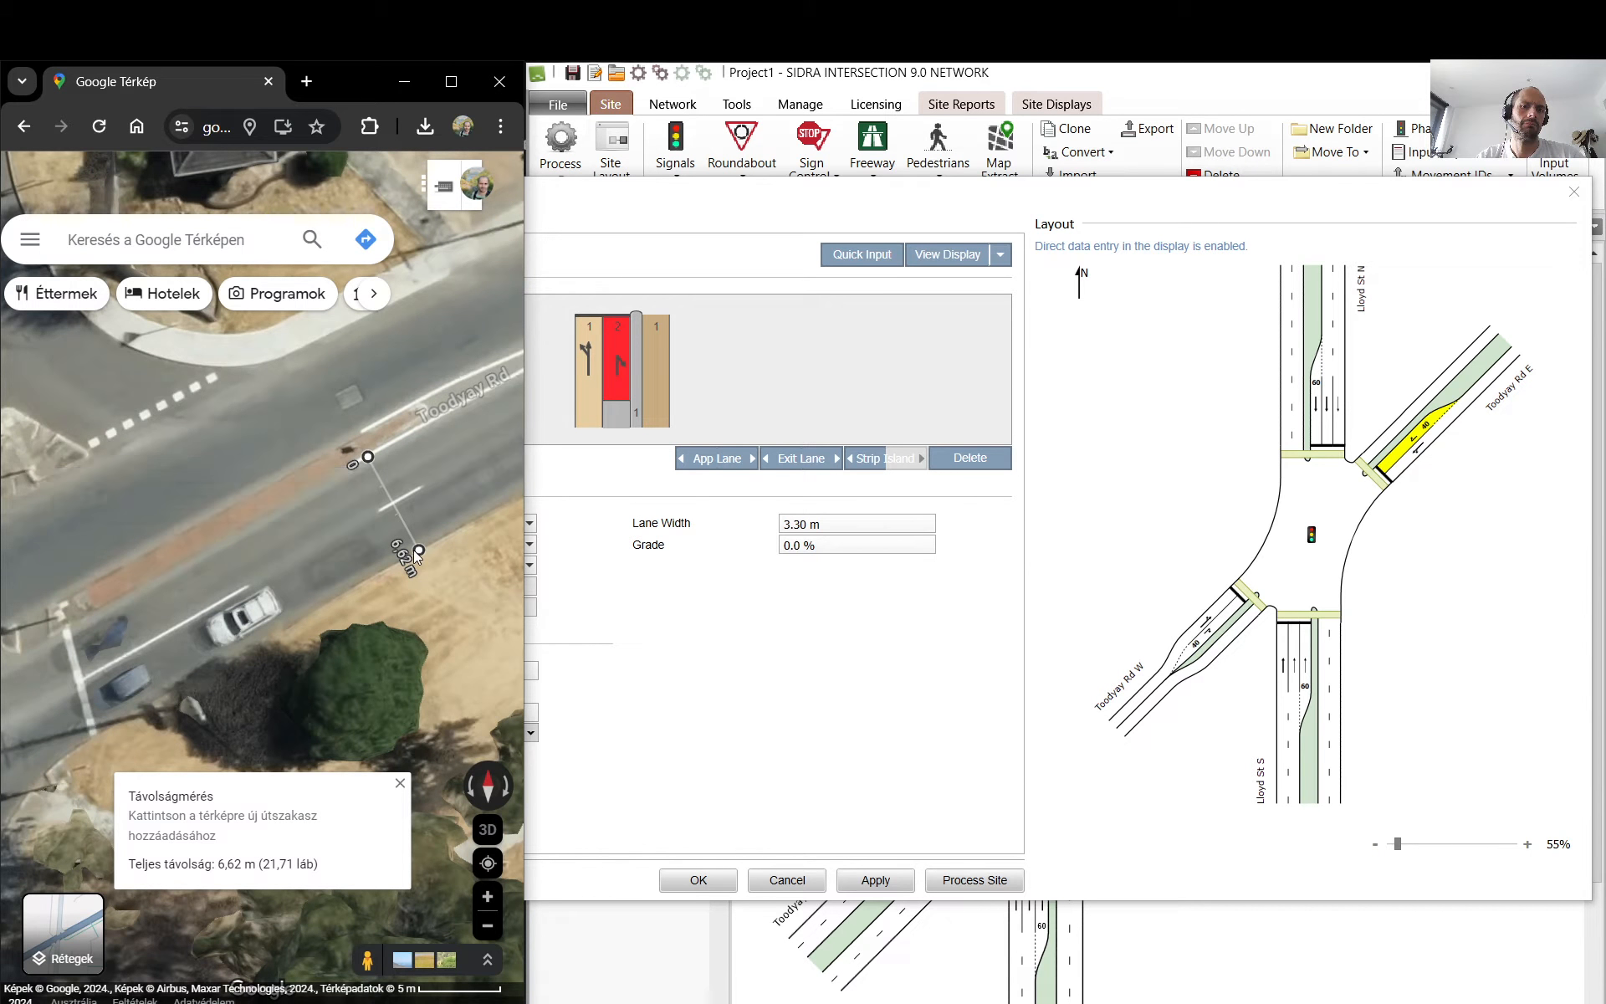
drag(416, 551, 415, 550)
click(1416, 976)
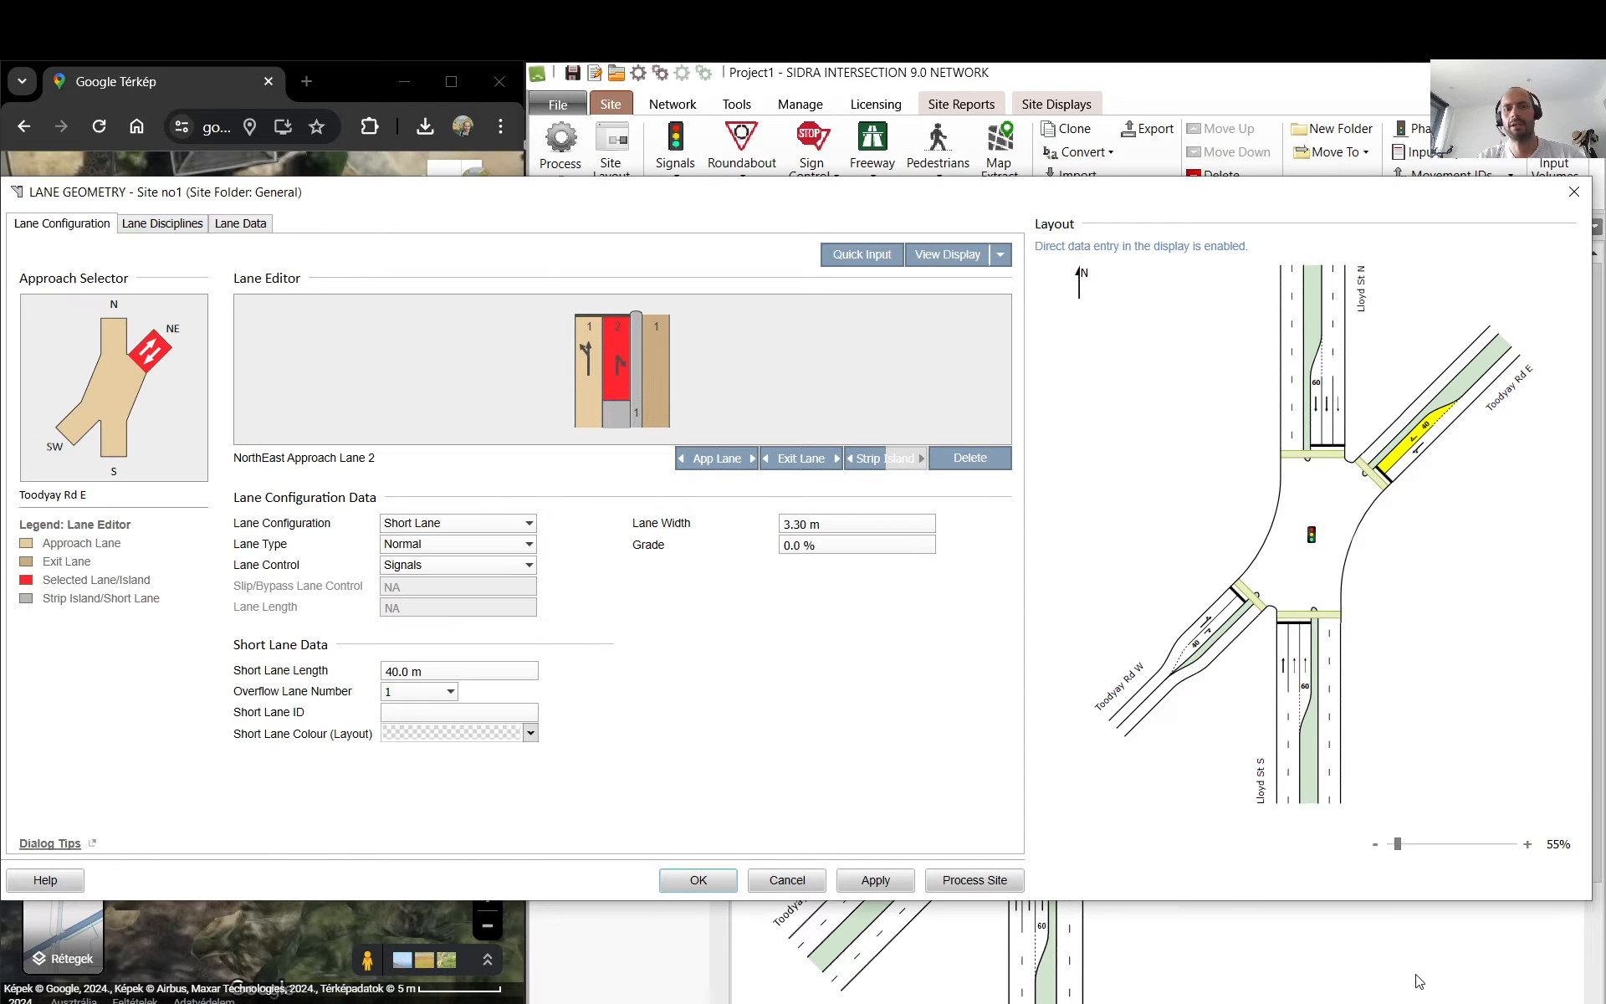
- Set the lane width of northeast approach lane 2 to 3.2 m
click(790, 527)
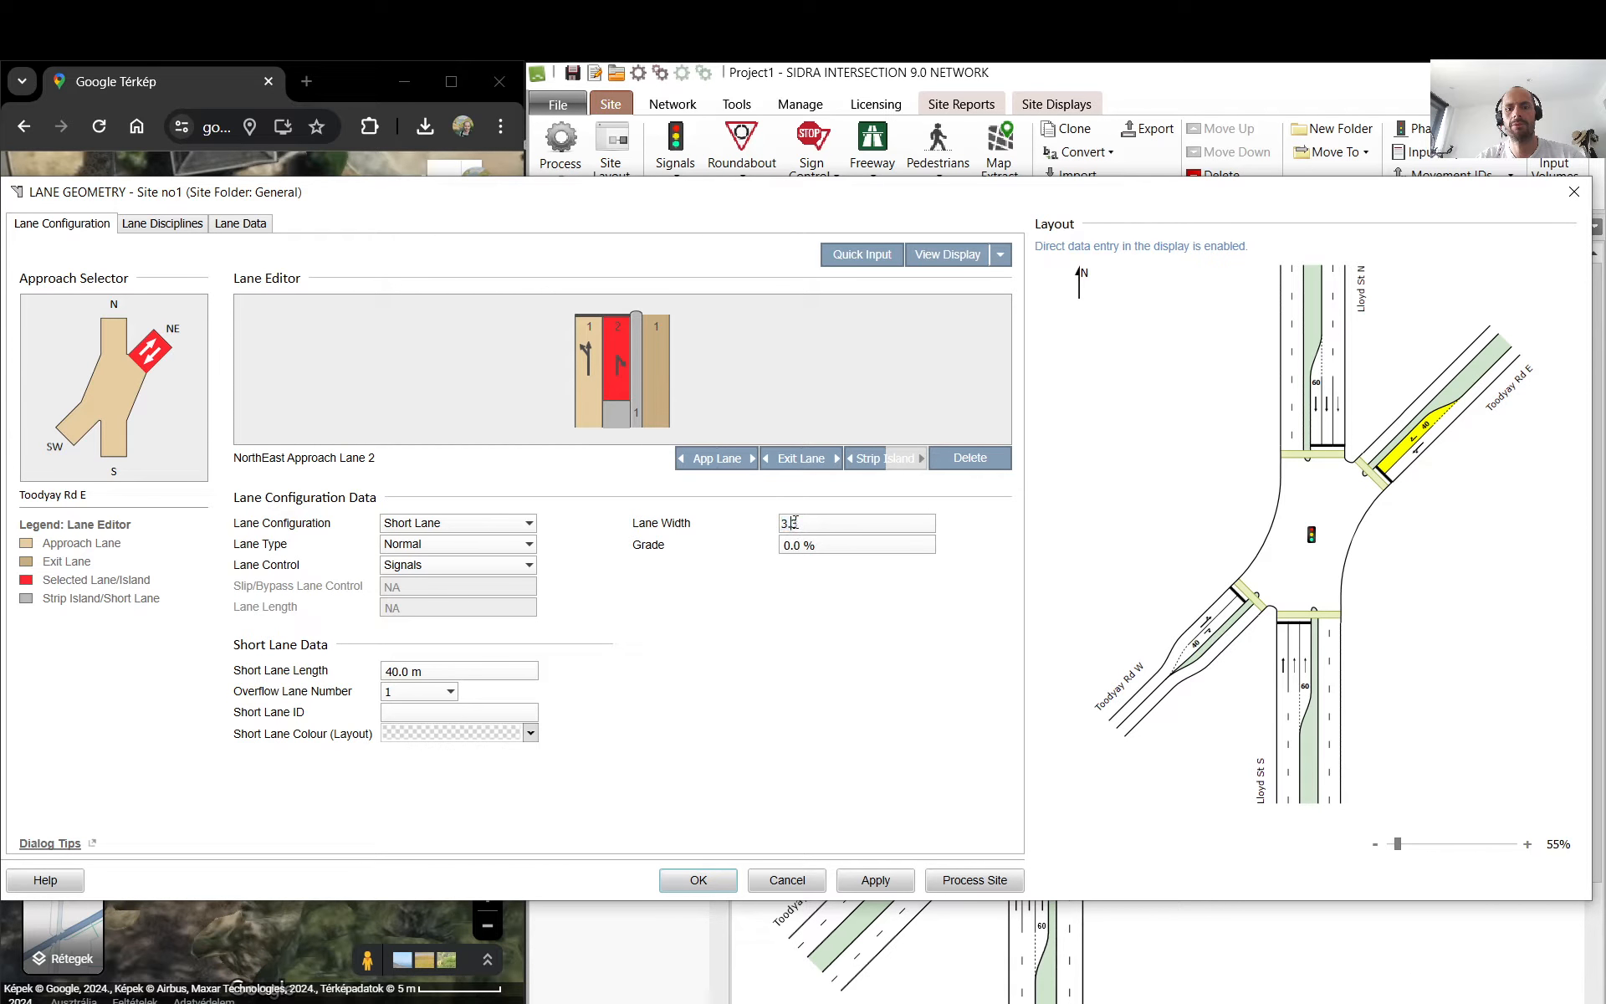
text(32)
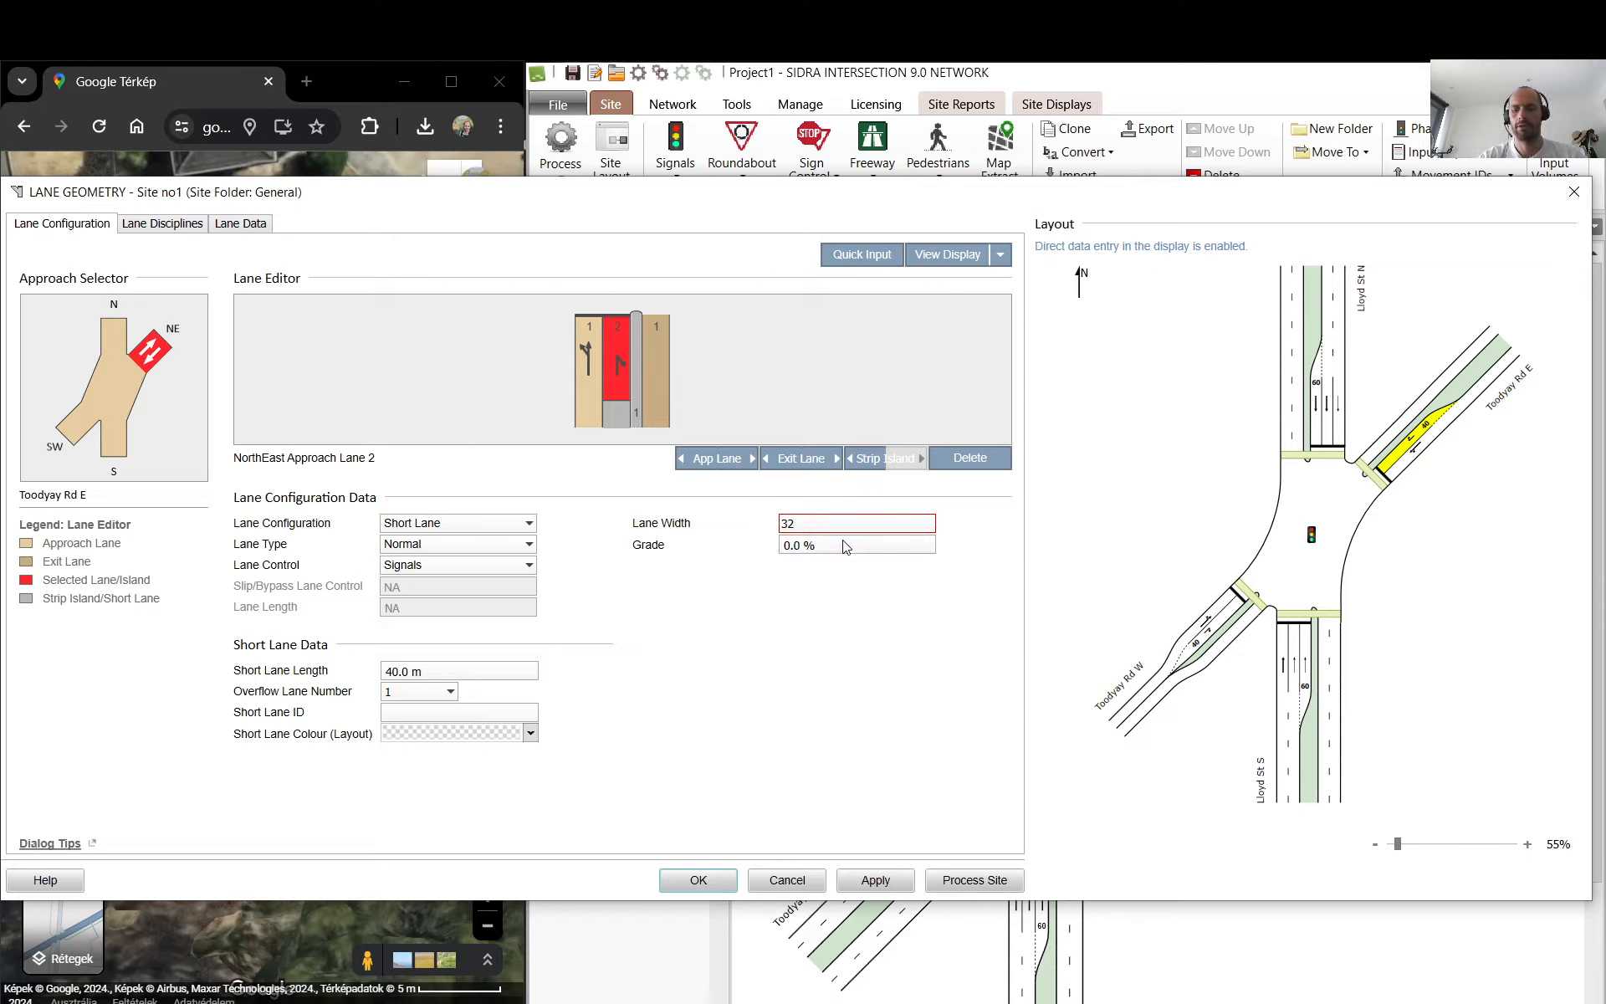
key(BackSpace)
text(.2)
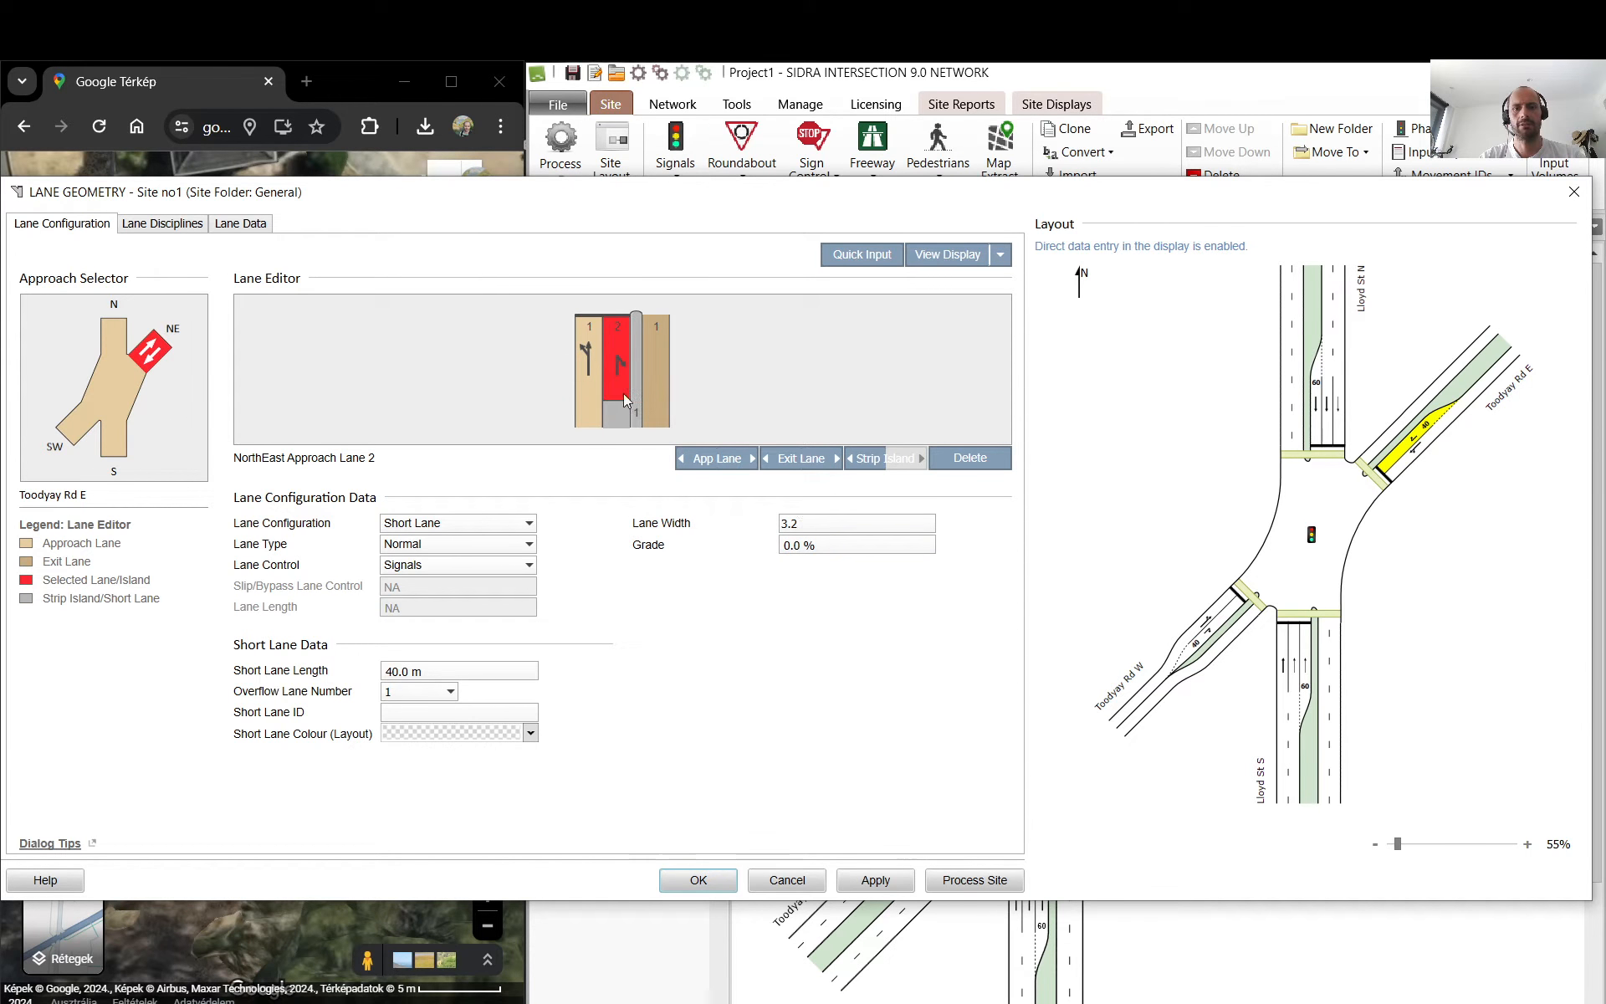
- Set the lane width of northeast approach lane 1 to 3.2 m
click(583, 372)
double_click(796, 523)
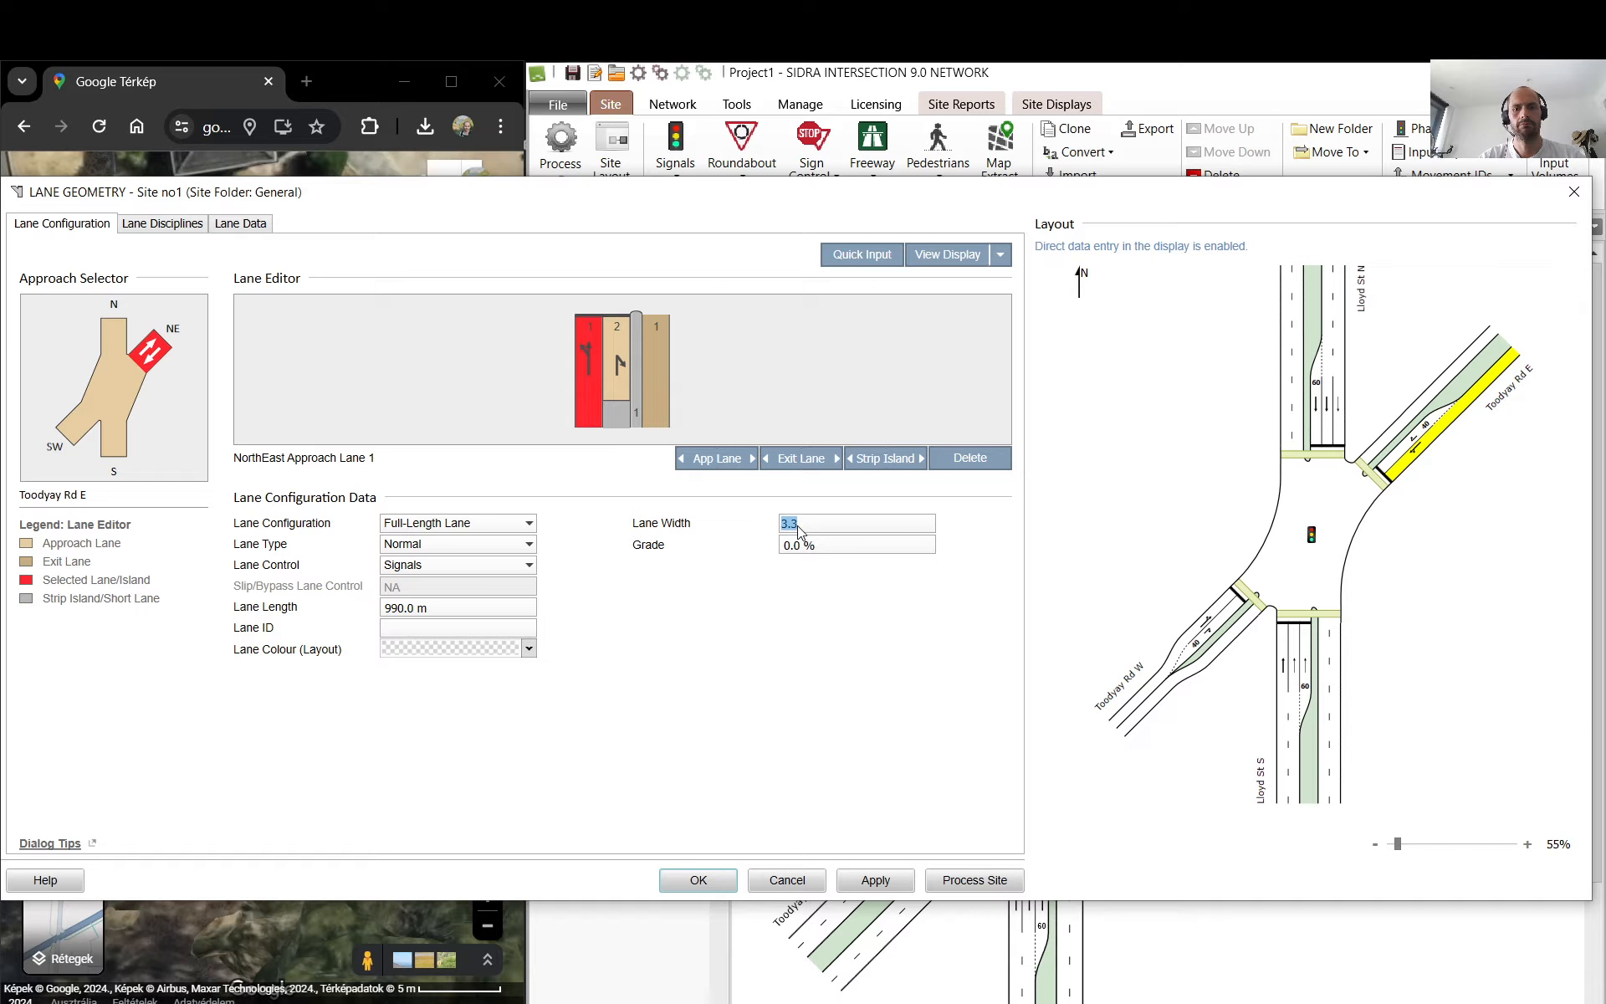
click(792, 524)
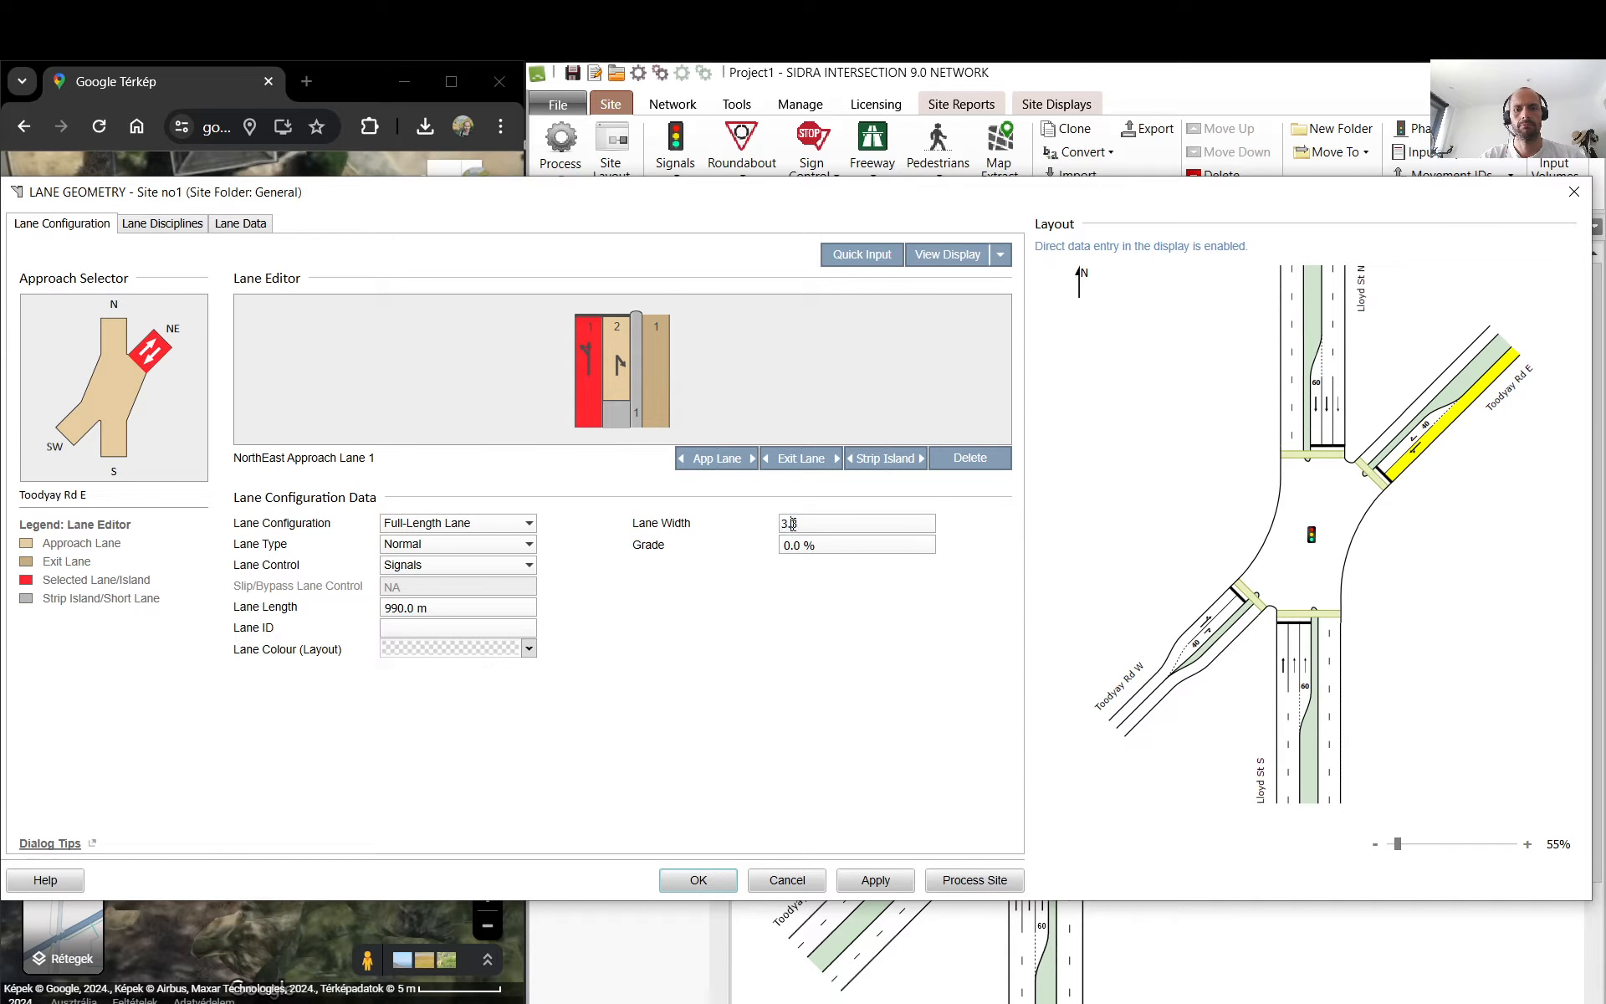
key(BackSpace)
key(BackSpace)
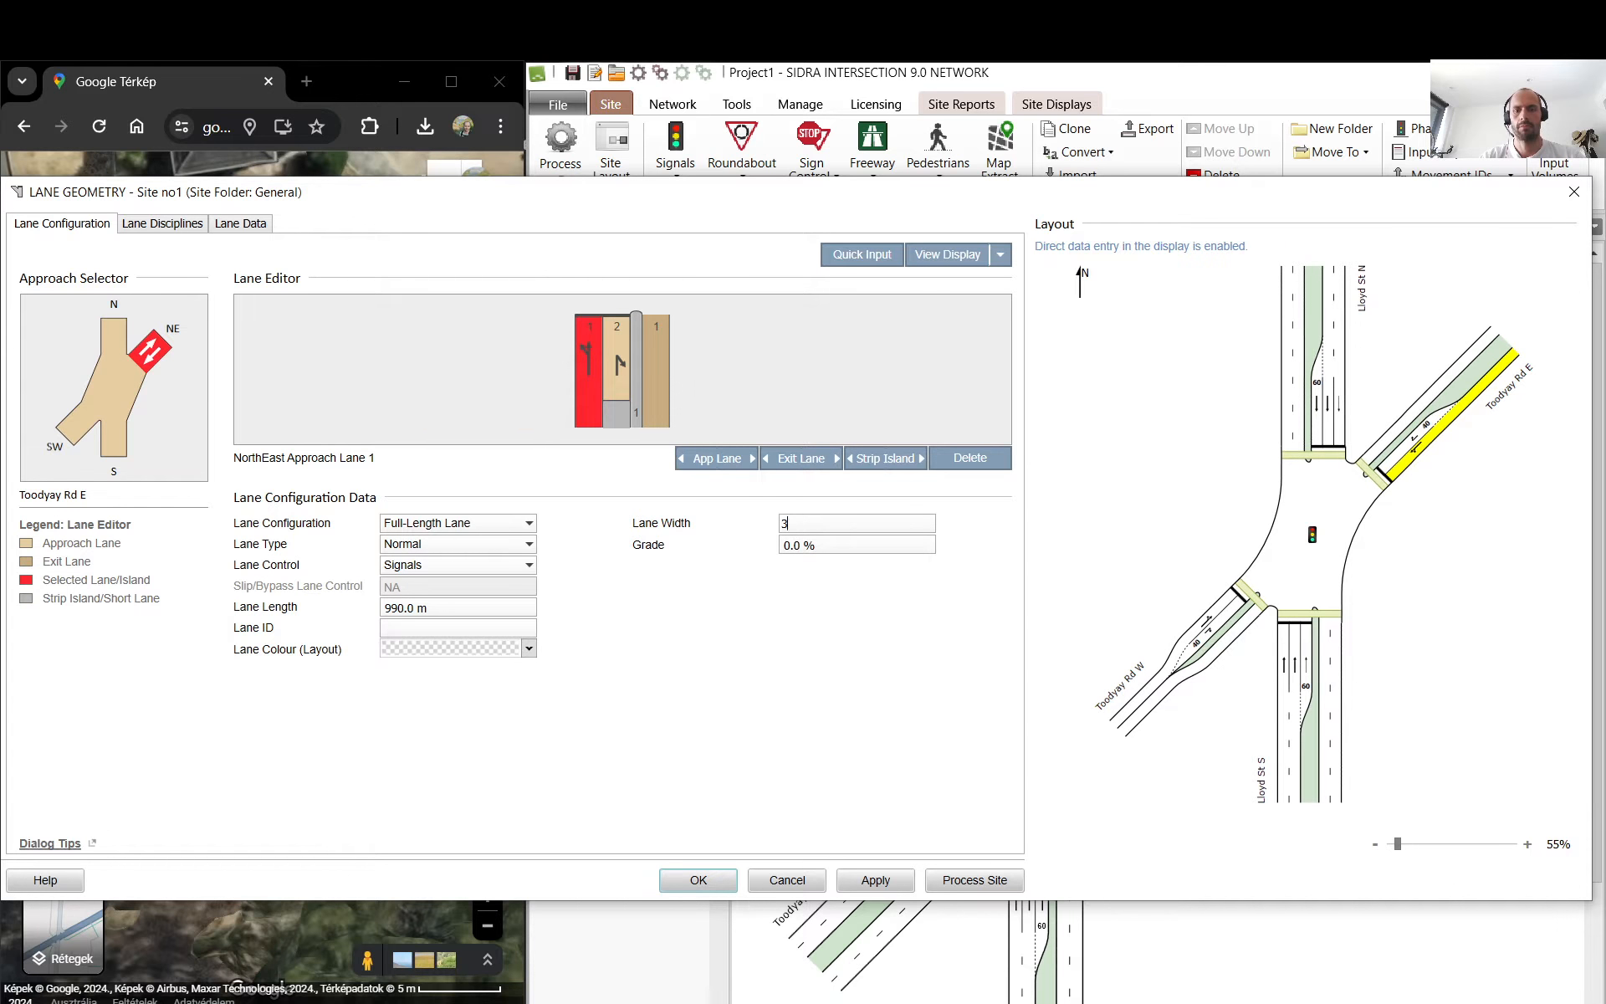
text(2)
key(BackSpace)
text(.2)
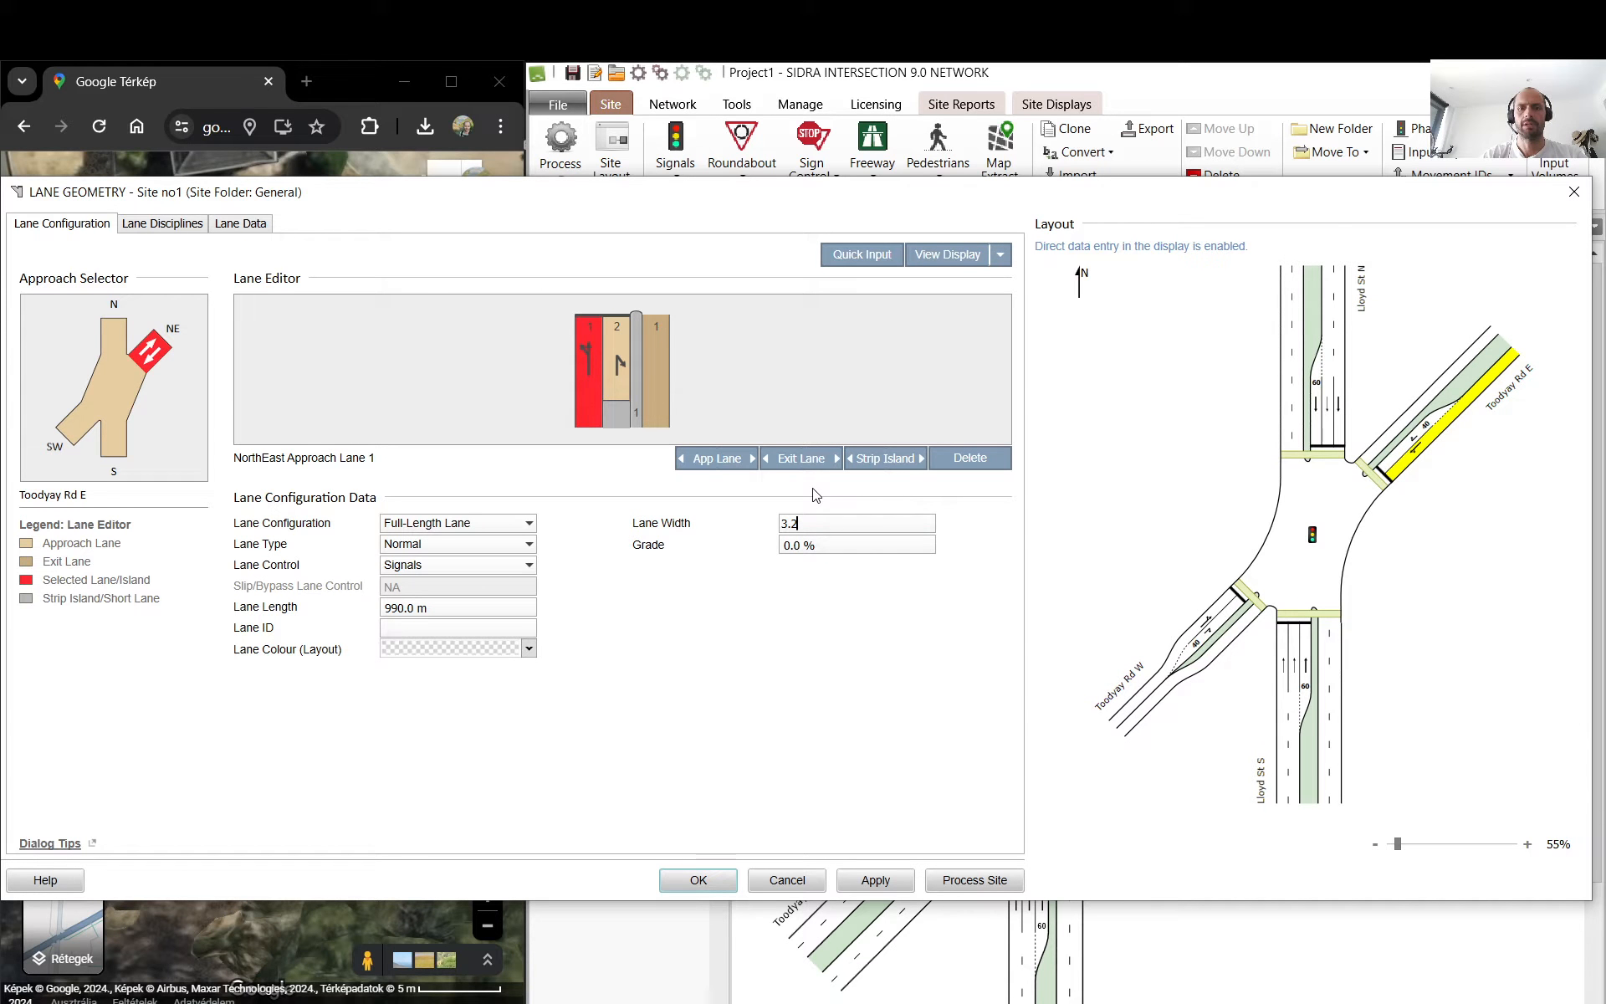
- Select northeast exit lane 1, clear the old map measurement and measure the Toodyay Rd E exit width from the centre marking to the kerb
click(656, 367)
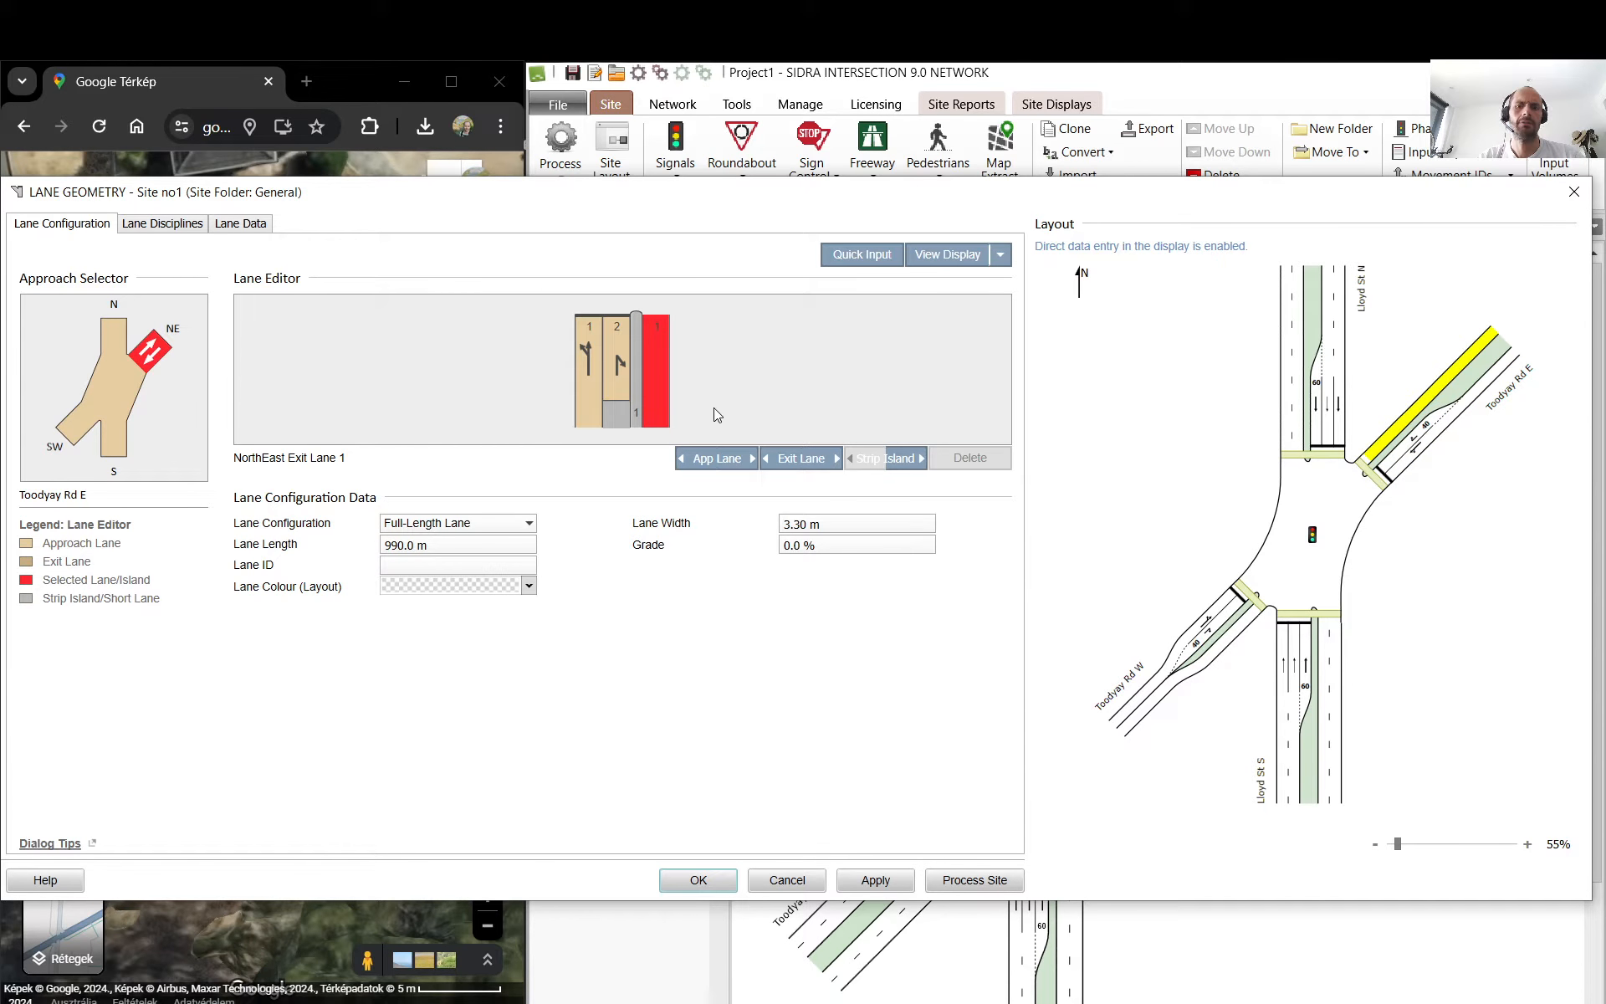
click(347, 88)
scroll(359, 493, down, 3)
drag(402, 360, 167, 580)
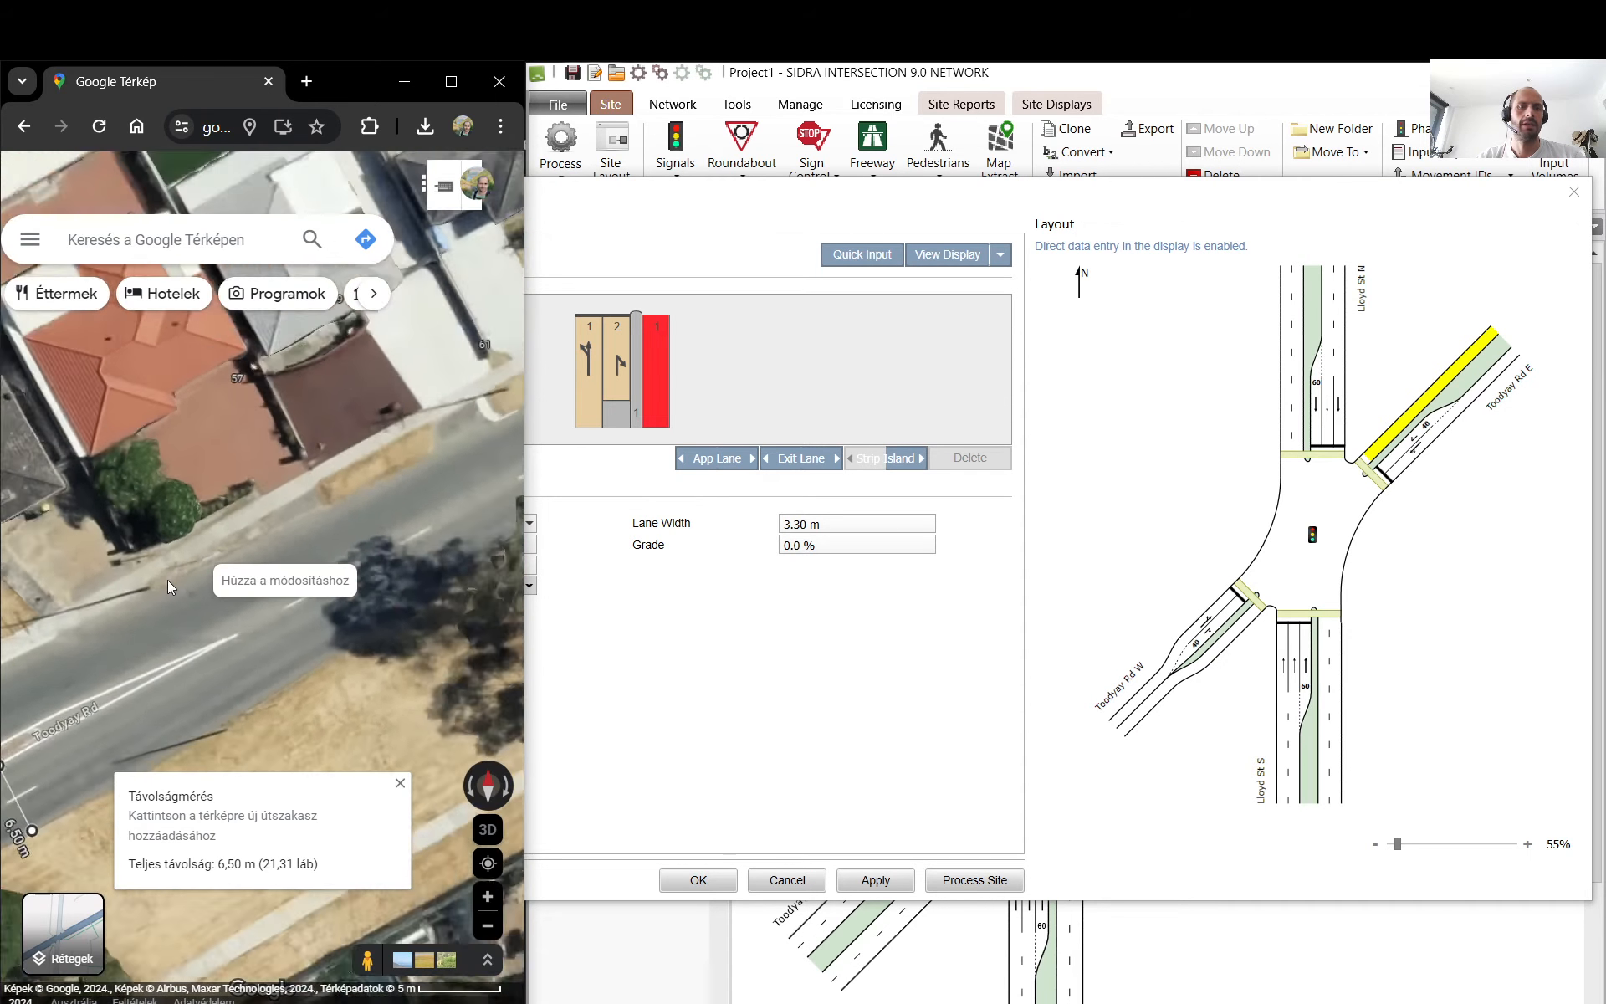
scroll(180, 579, down, 2)
scroll(322, 554, up, 3)
scroll(324, 554, up, 3)
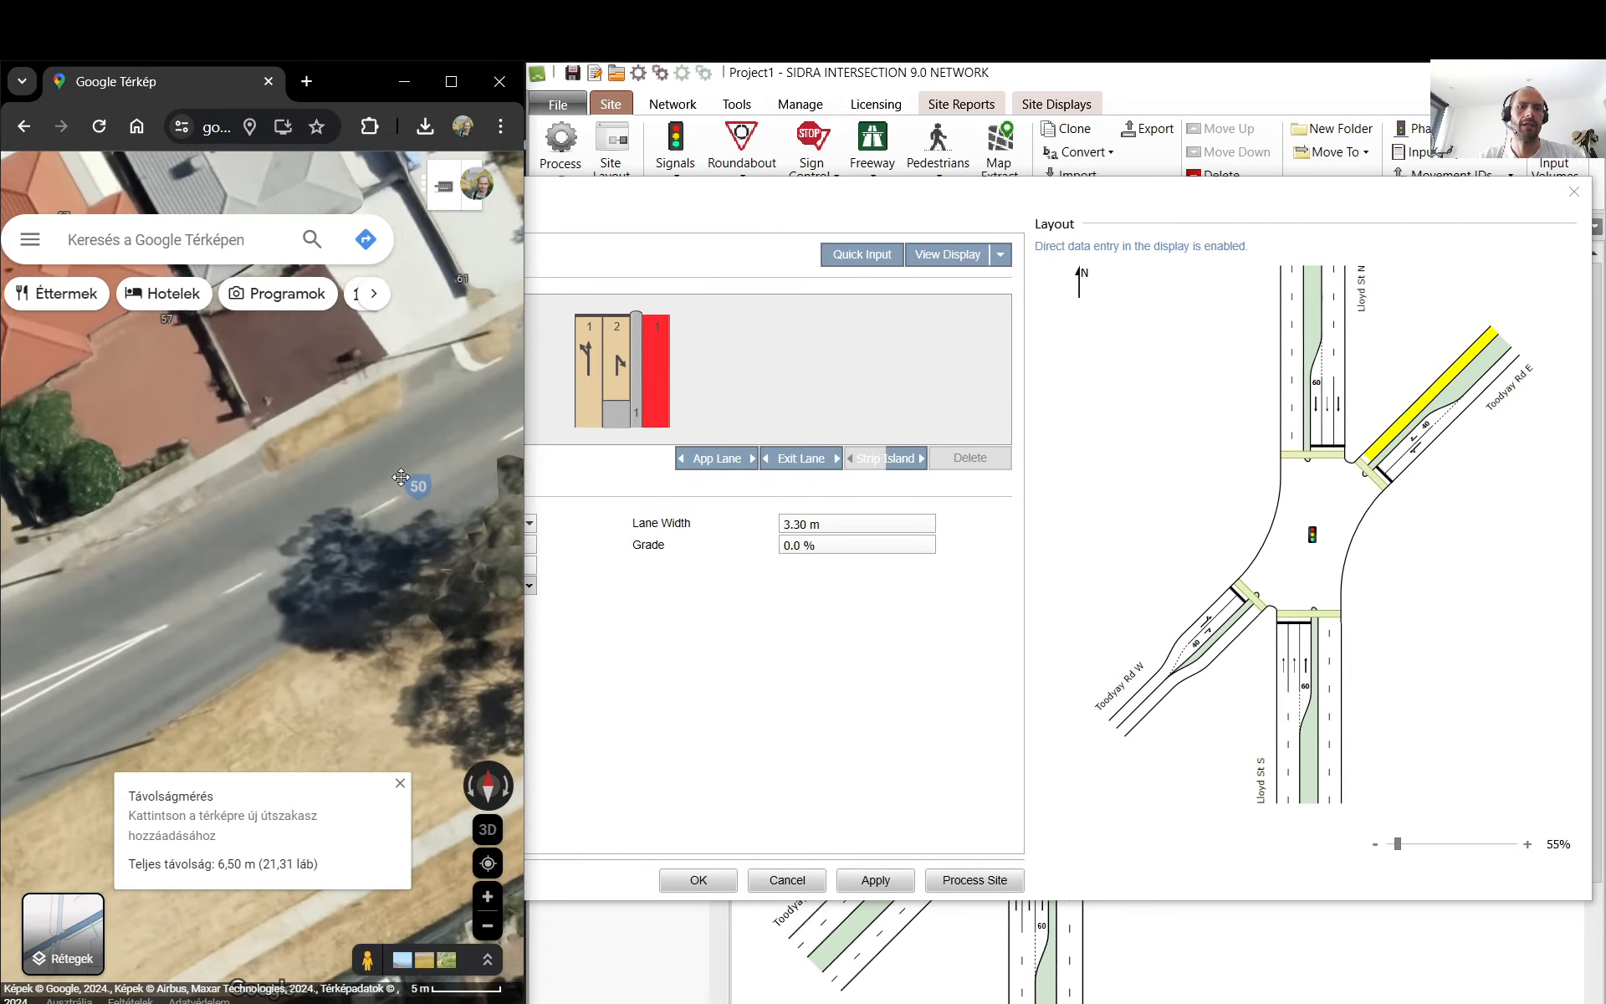
right_click(345, 514)
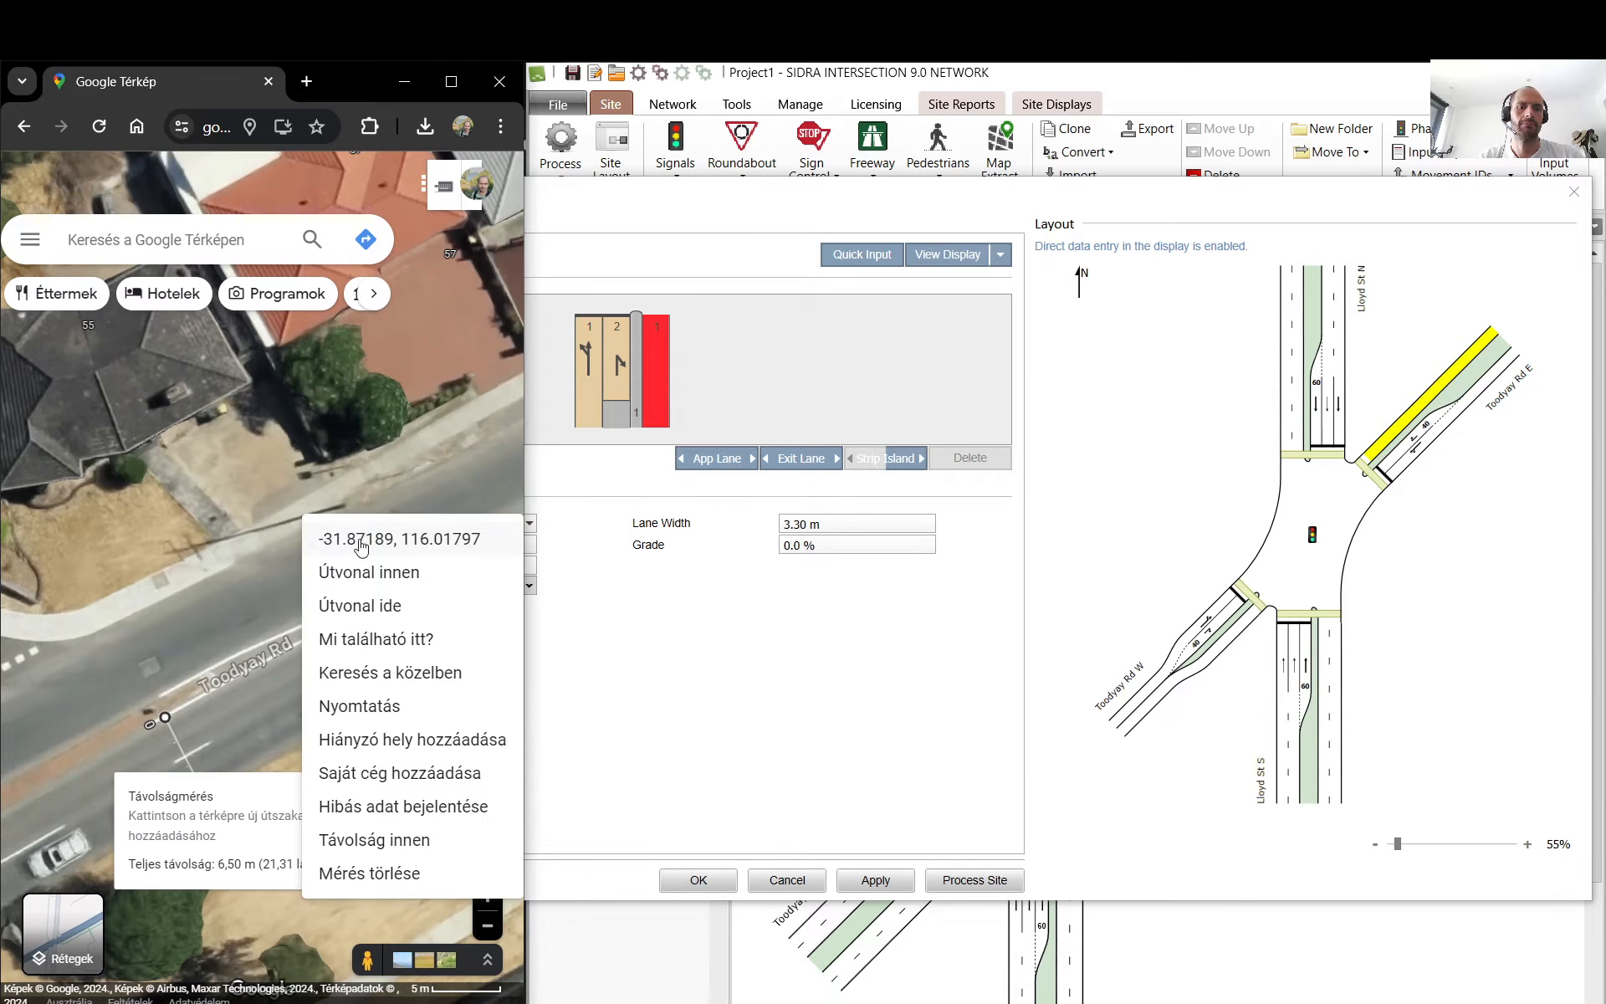
click(422, 875)
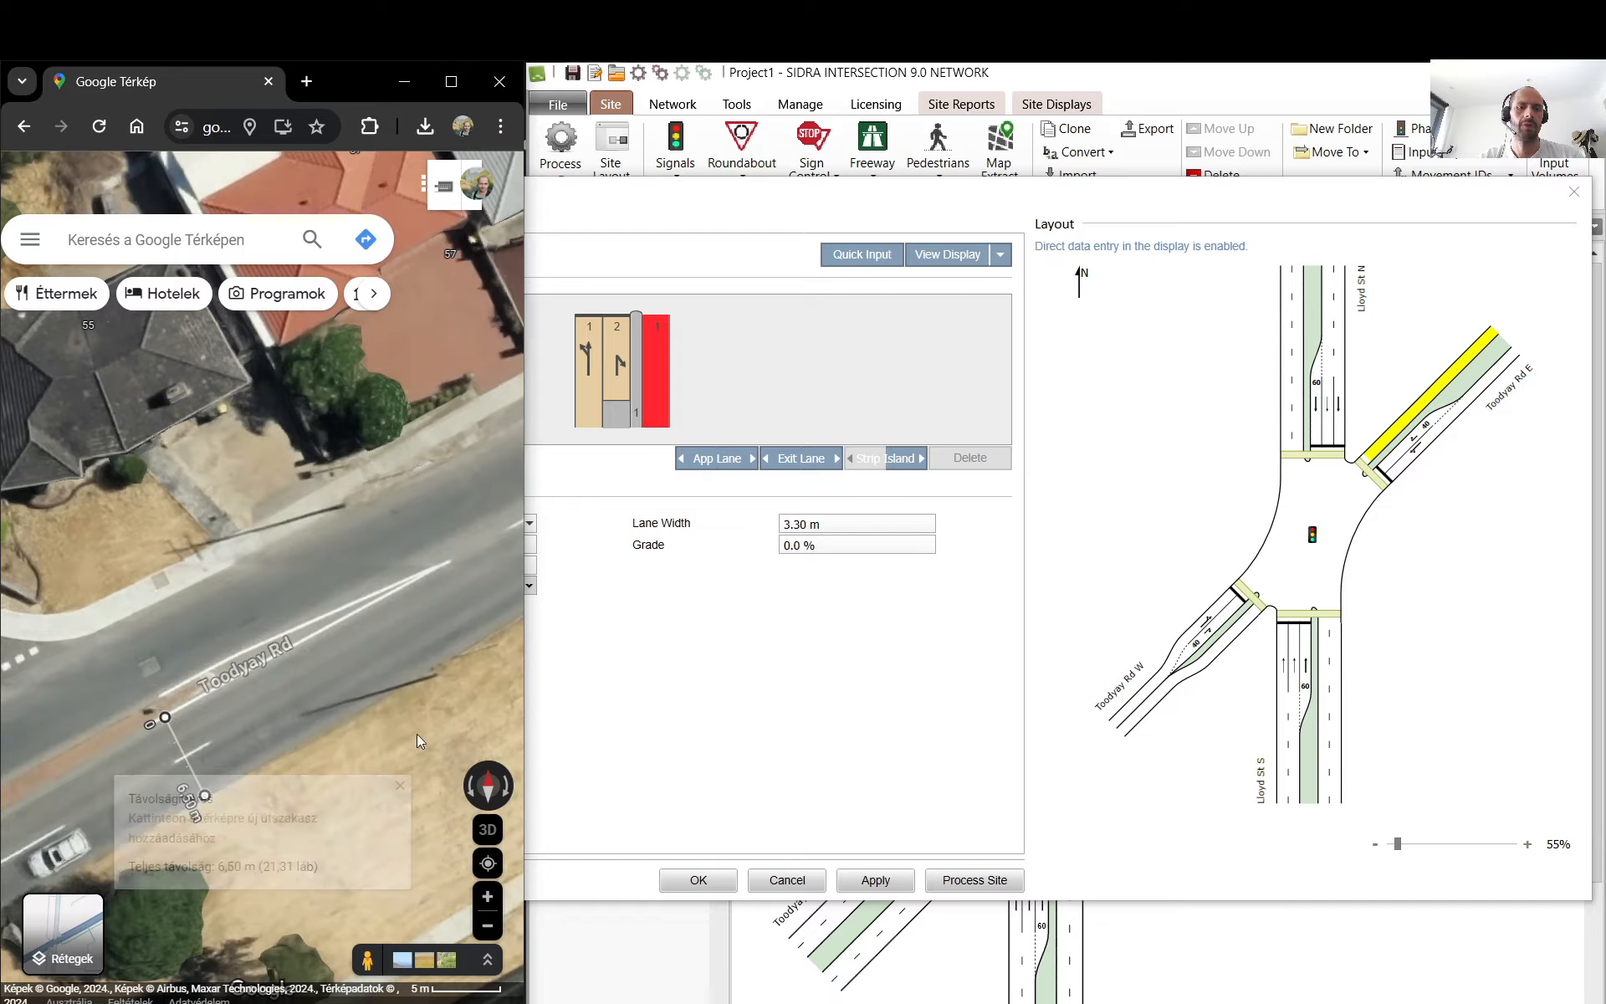
click(373, 580)
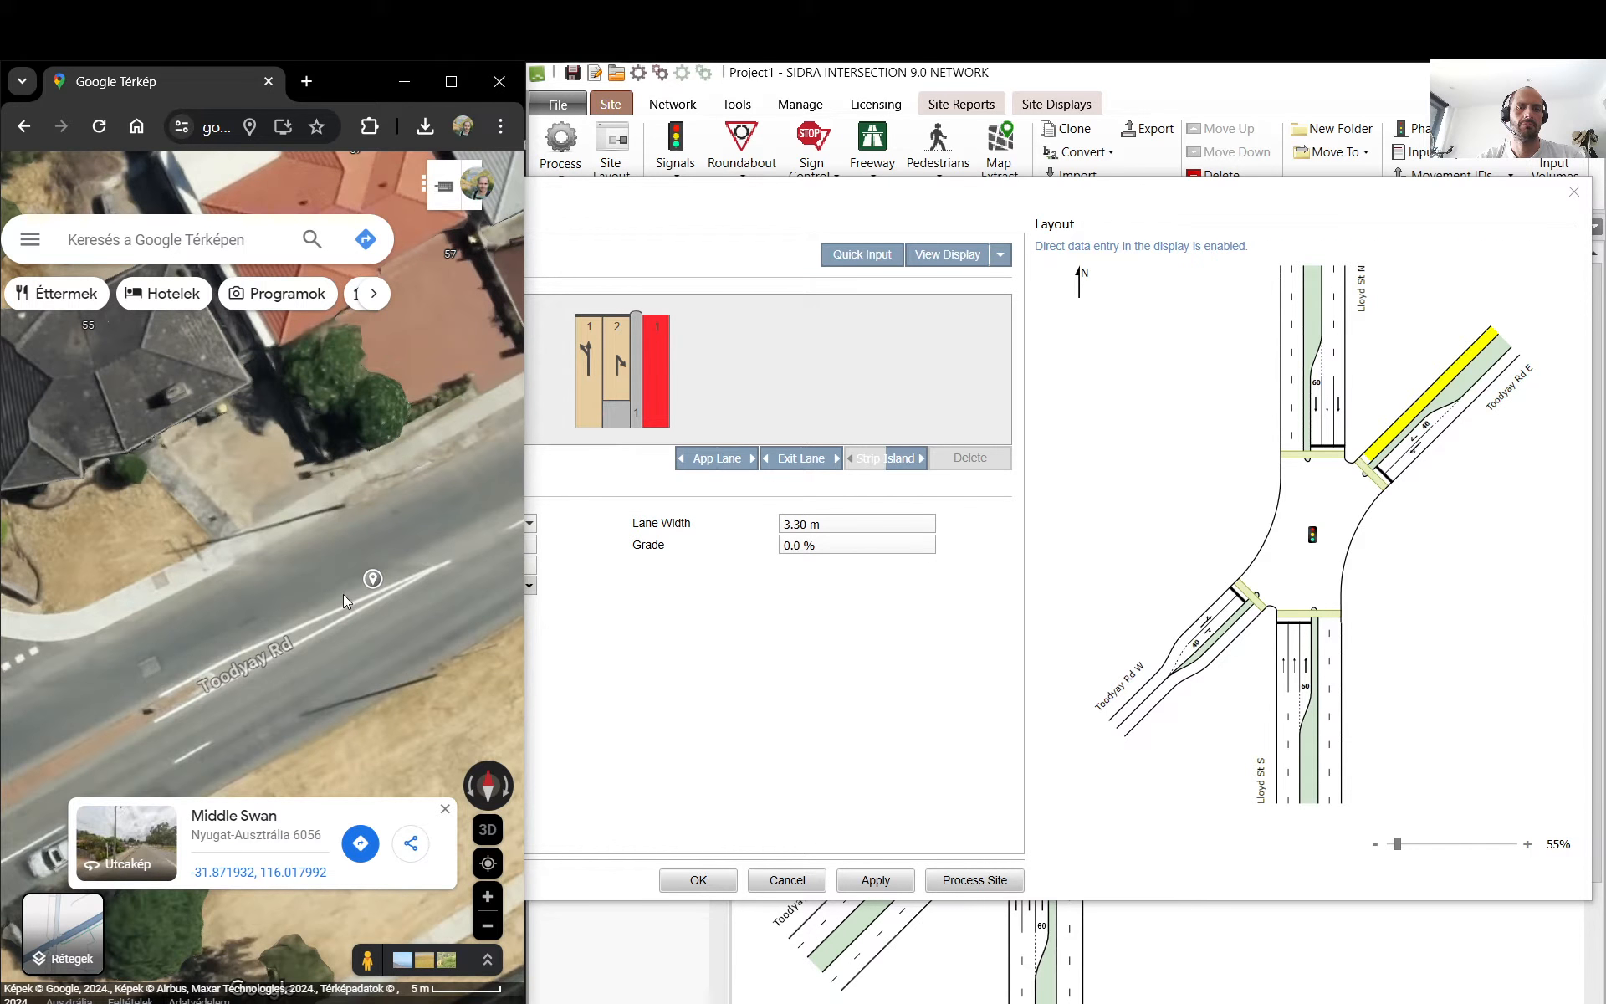
right_click(343, 596)
click(368, 924)
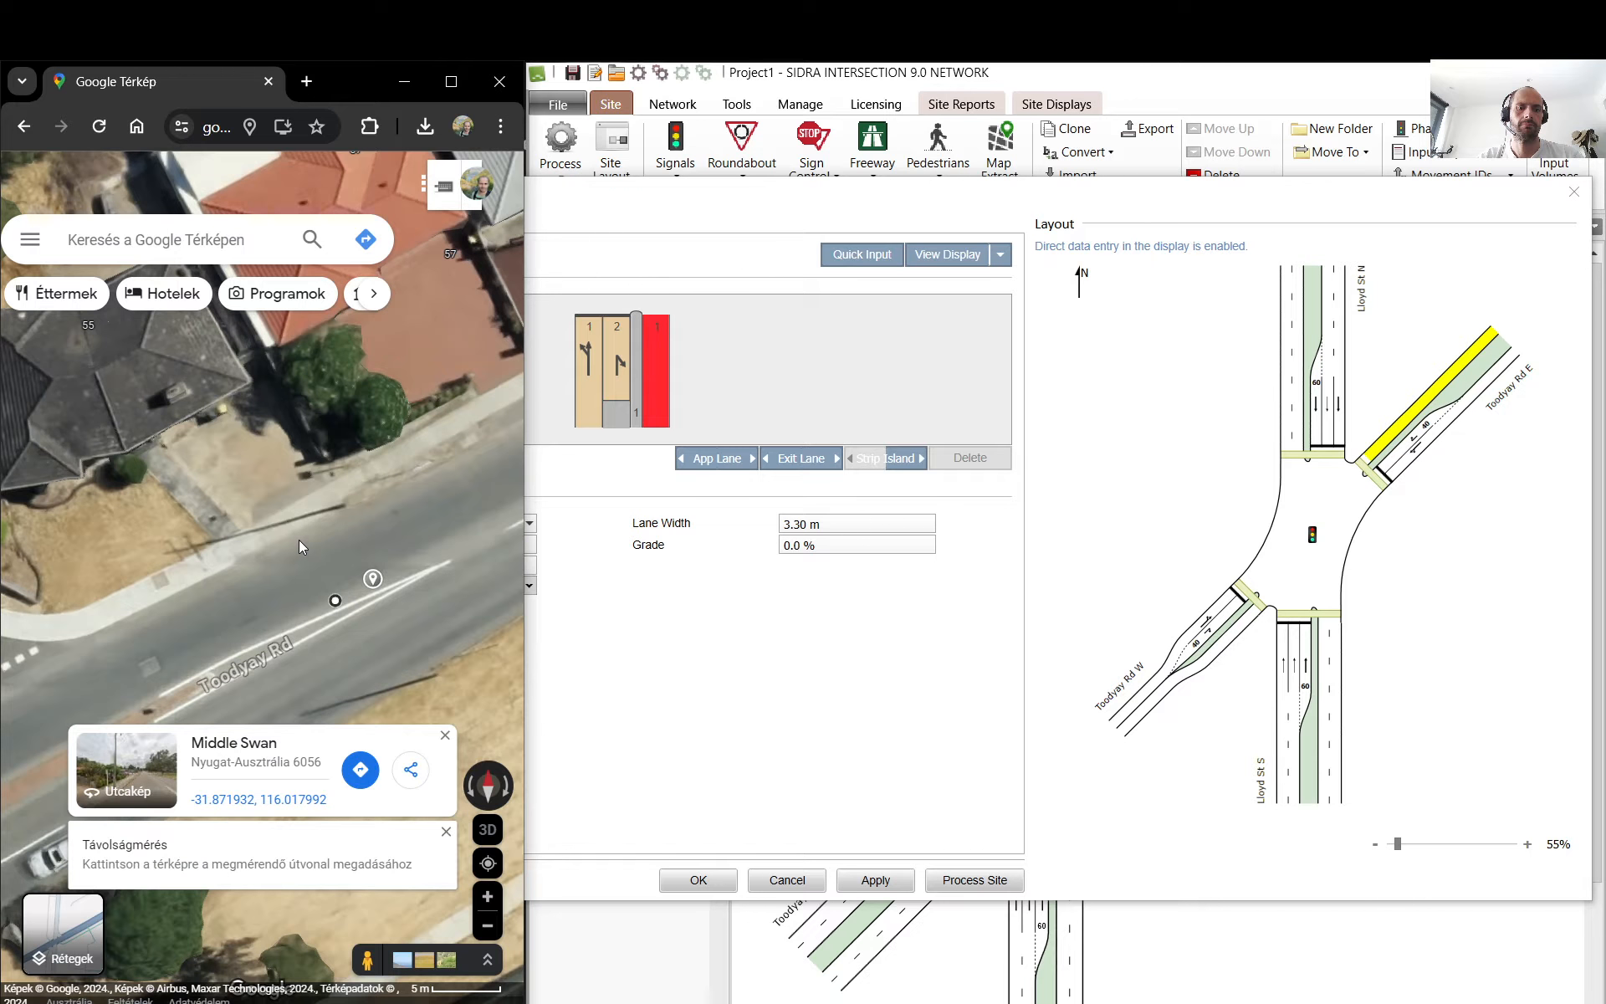
click(299, 540)
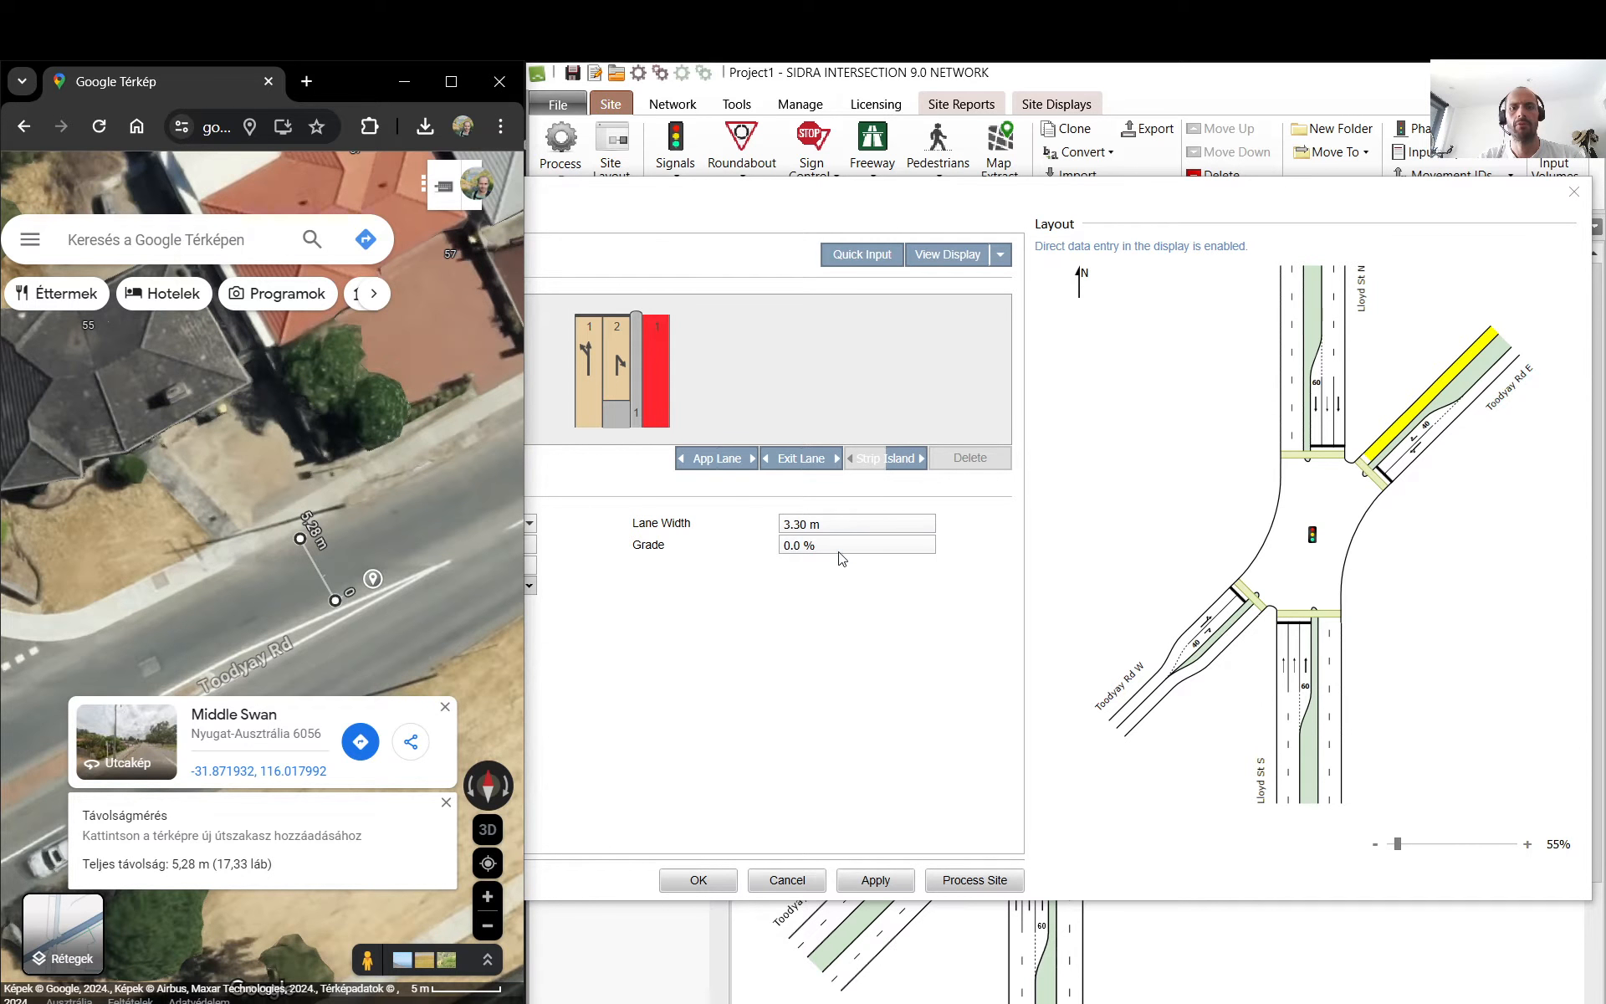
- Set the lane width to 5 m for both northeast exit lane 1 and southwest exit lane 1
click(822, 526)
text(5)
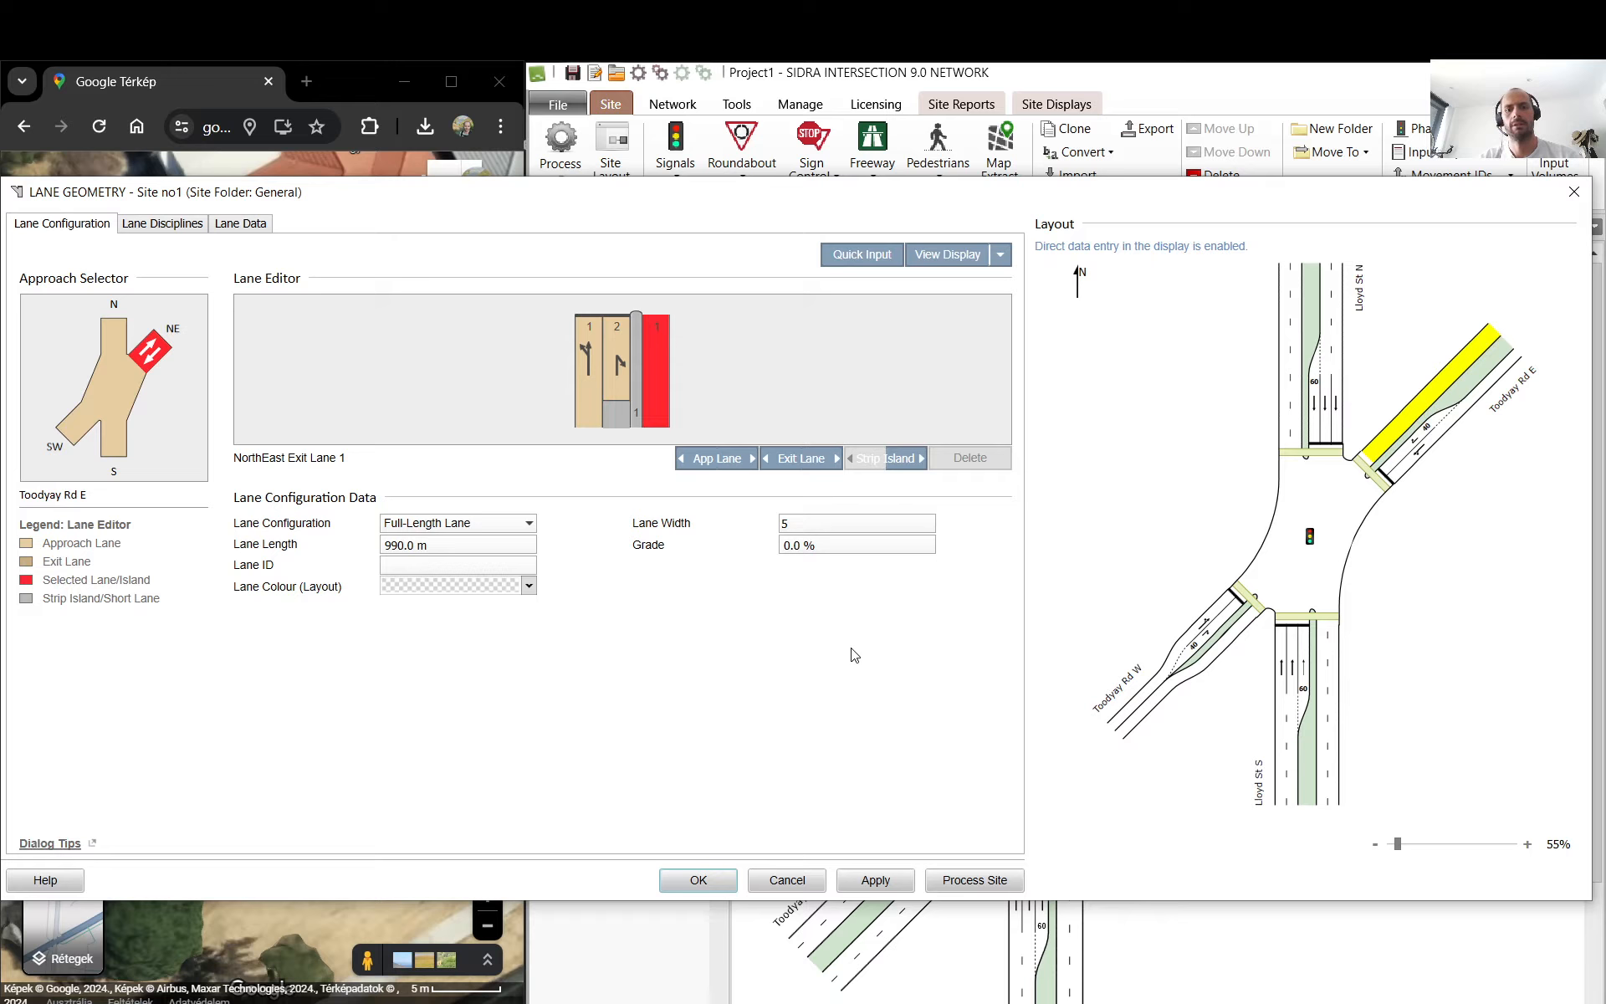
click(1220, 653)
click(837, 525)
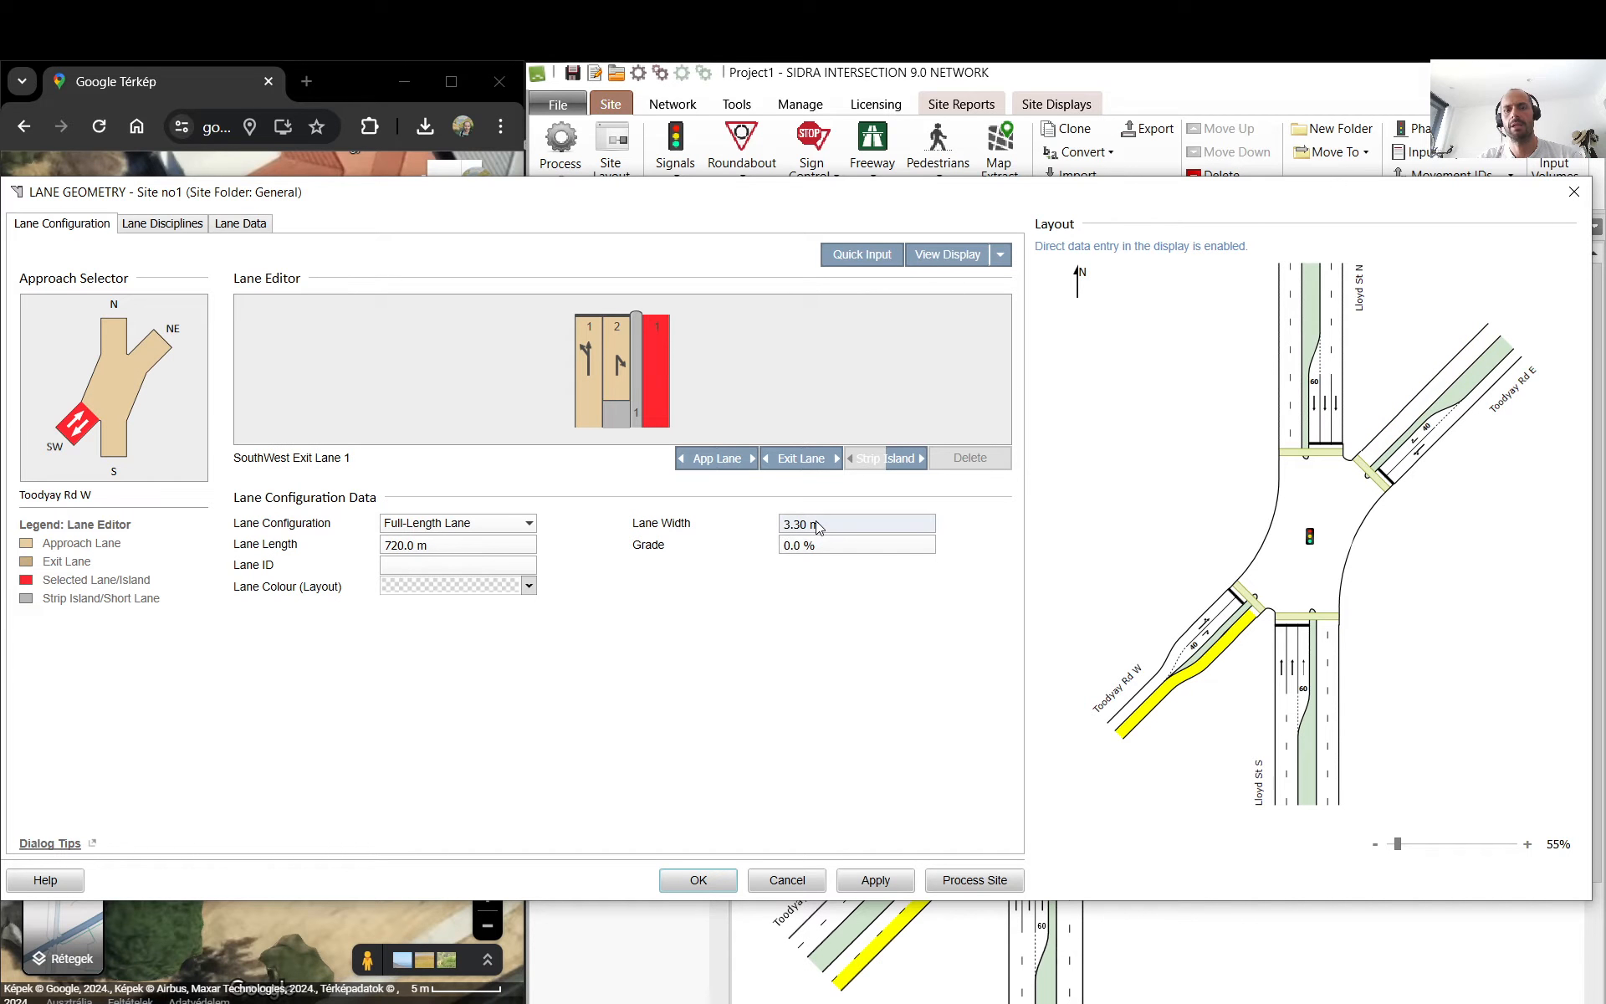
text(5)
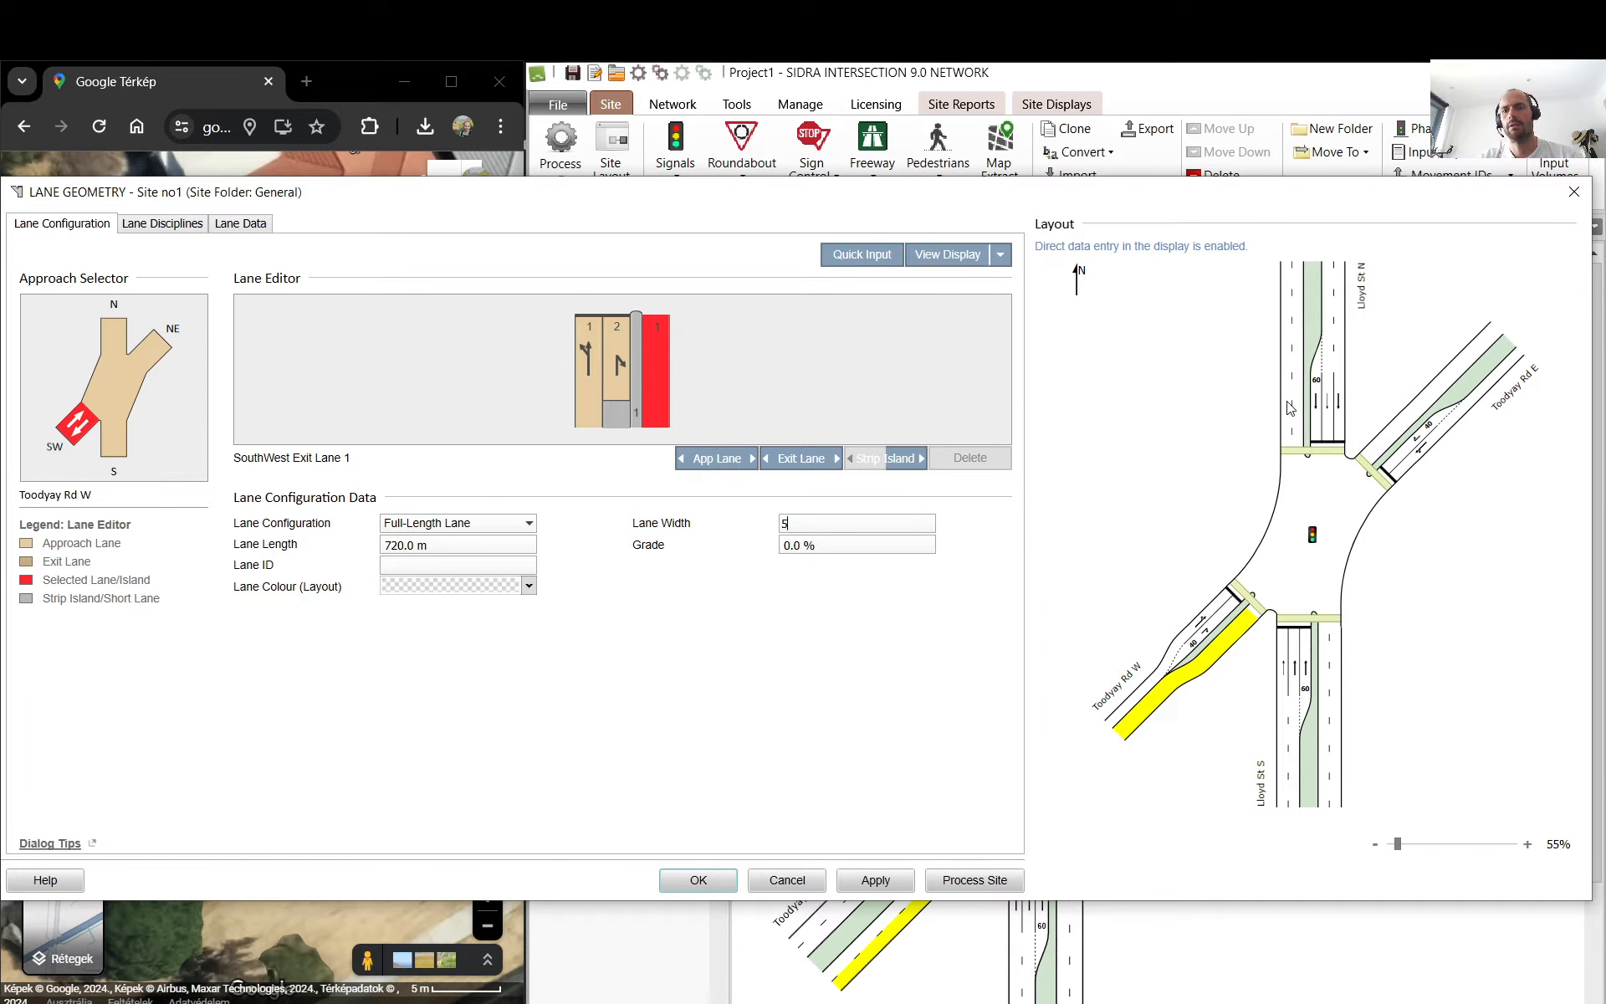
- Select north exit lane 1, clear the old map measurement and measure the Lloyd St N short approach lane back to its stop line
click(1289, 407)
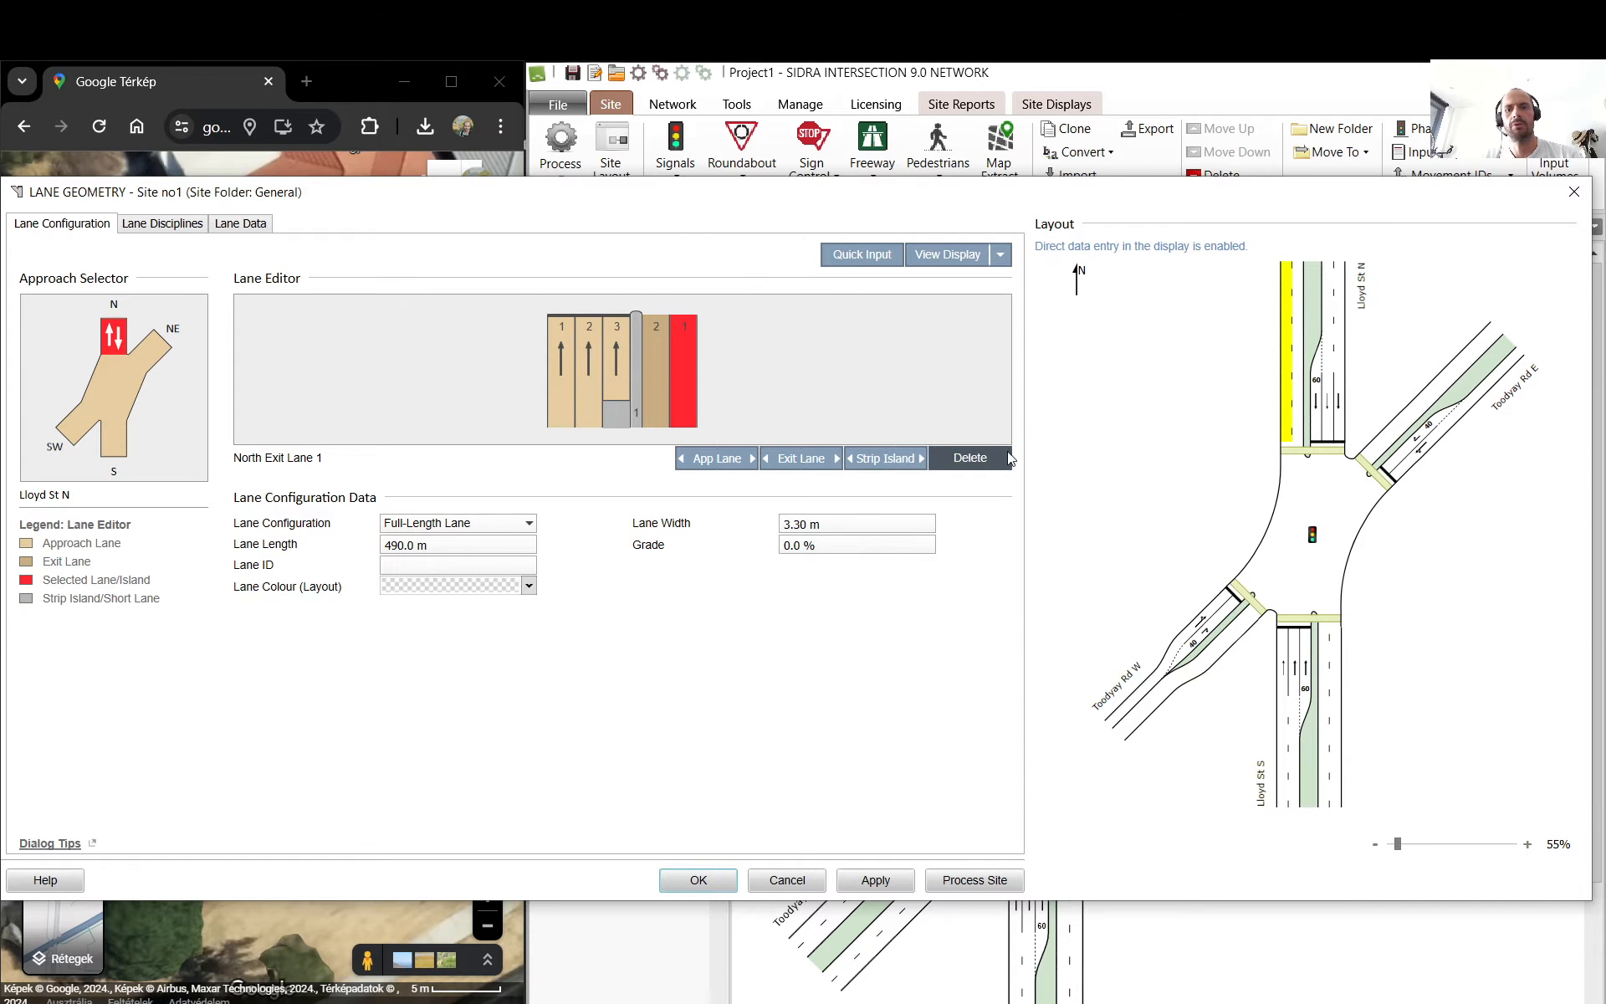
click(197, 85)
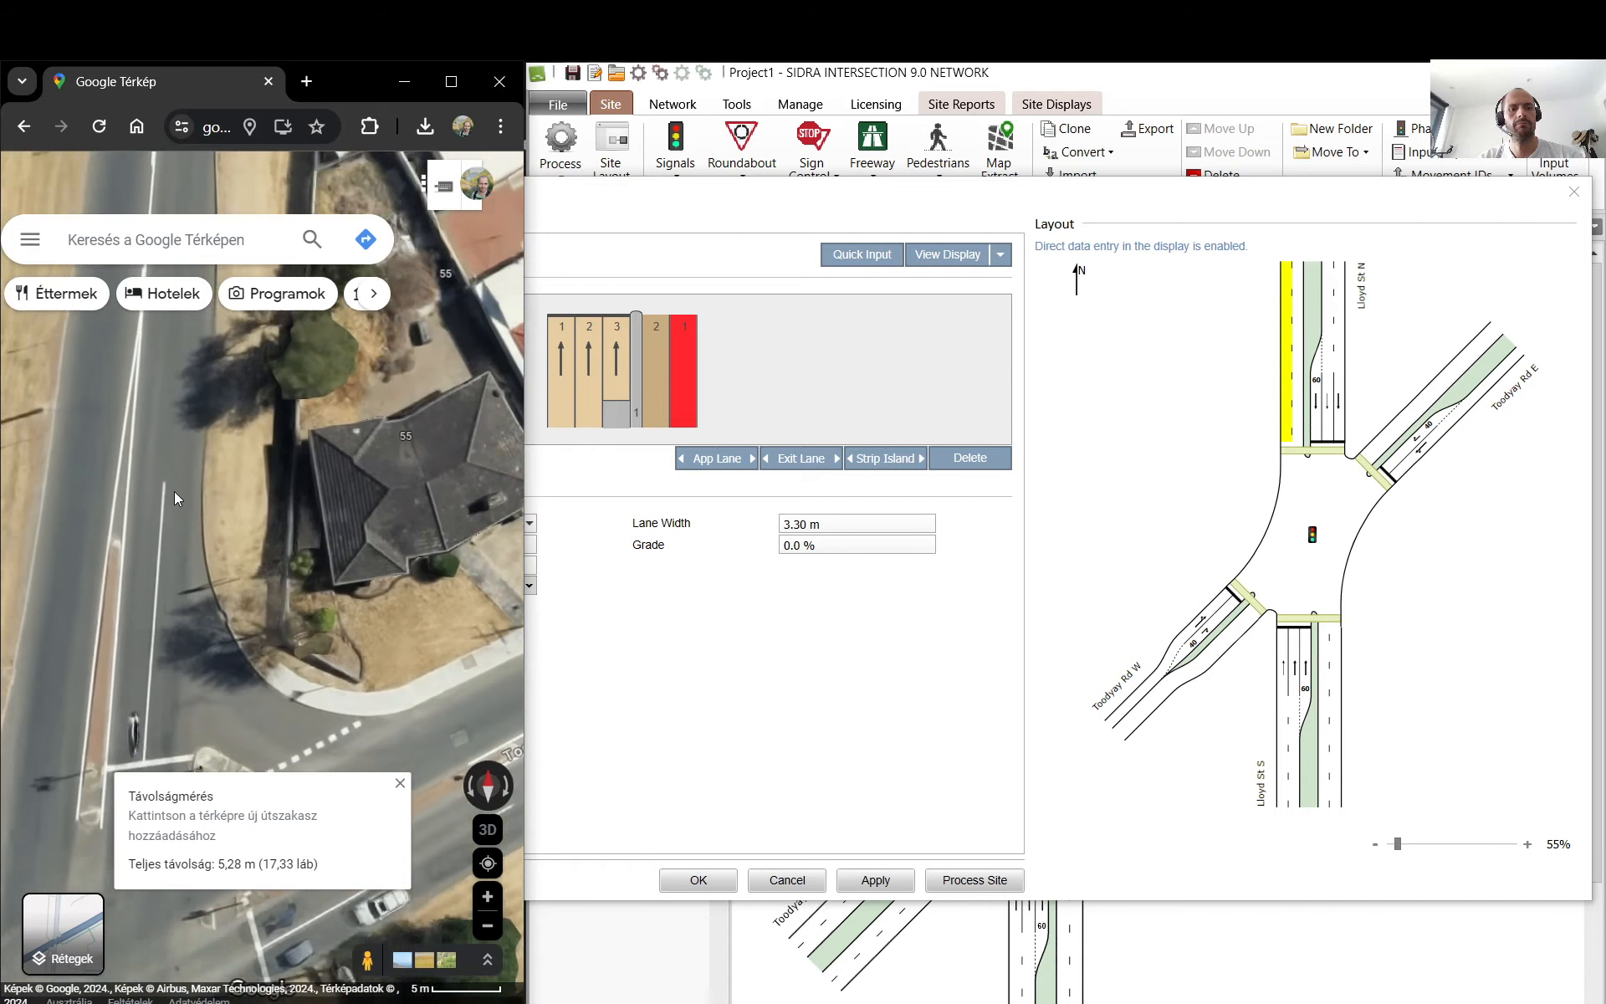
scroll(174, 491, down, 2)
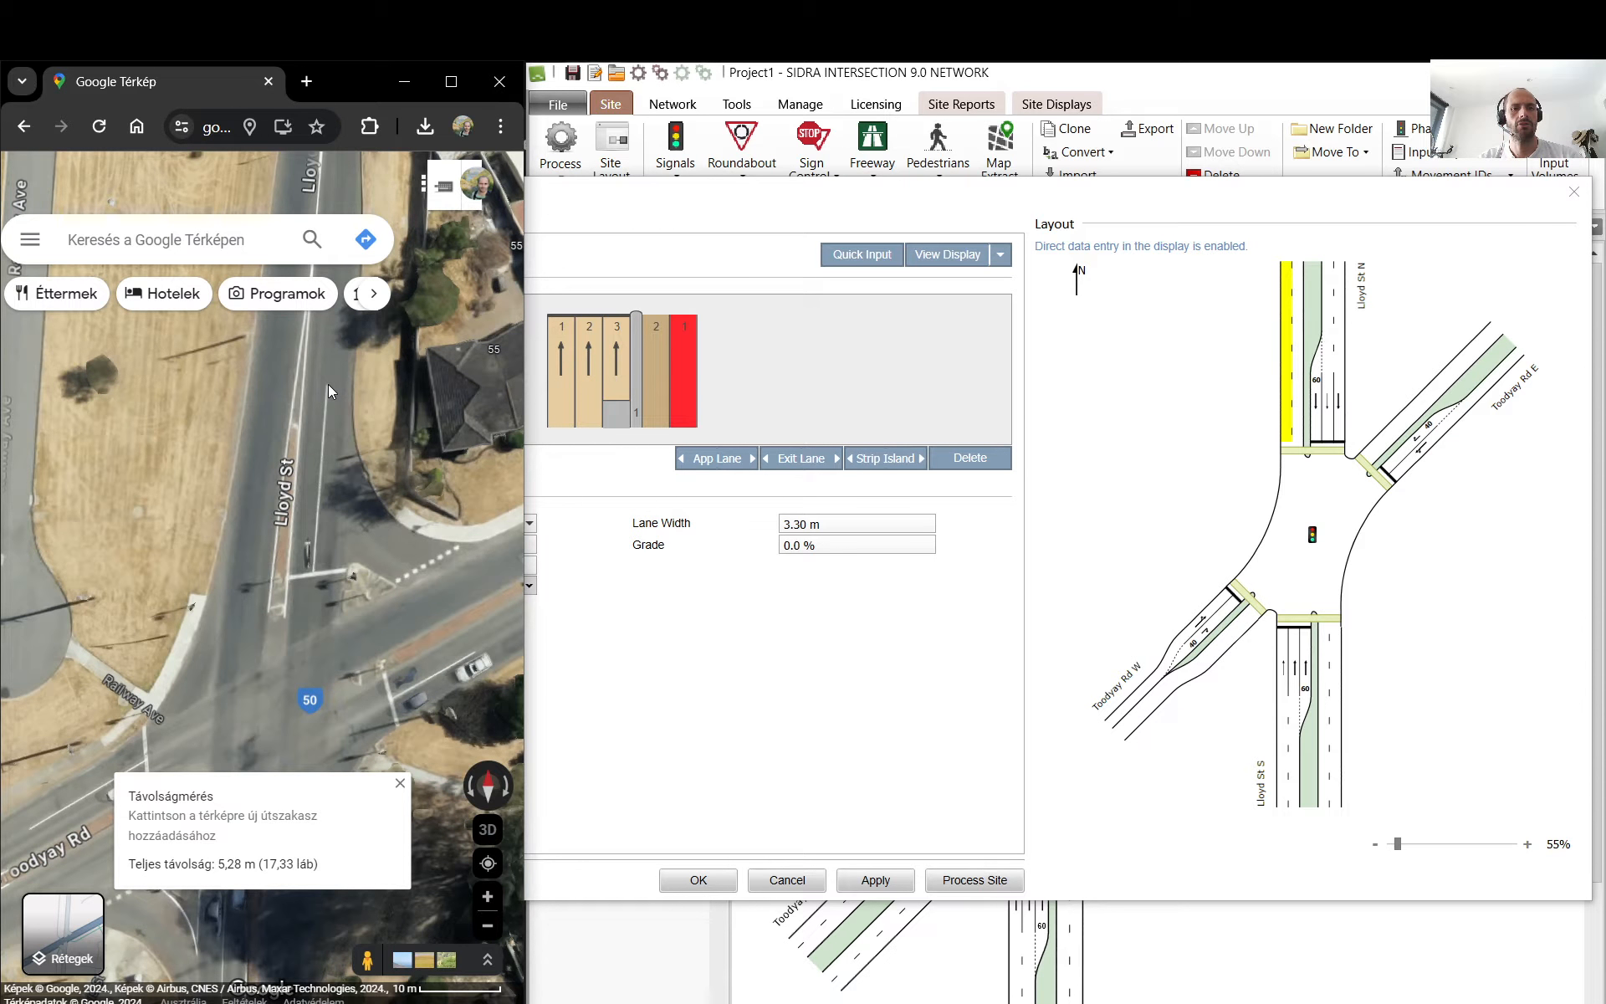
drag(333, 333, 290, 467)
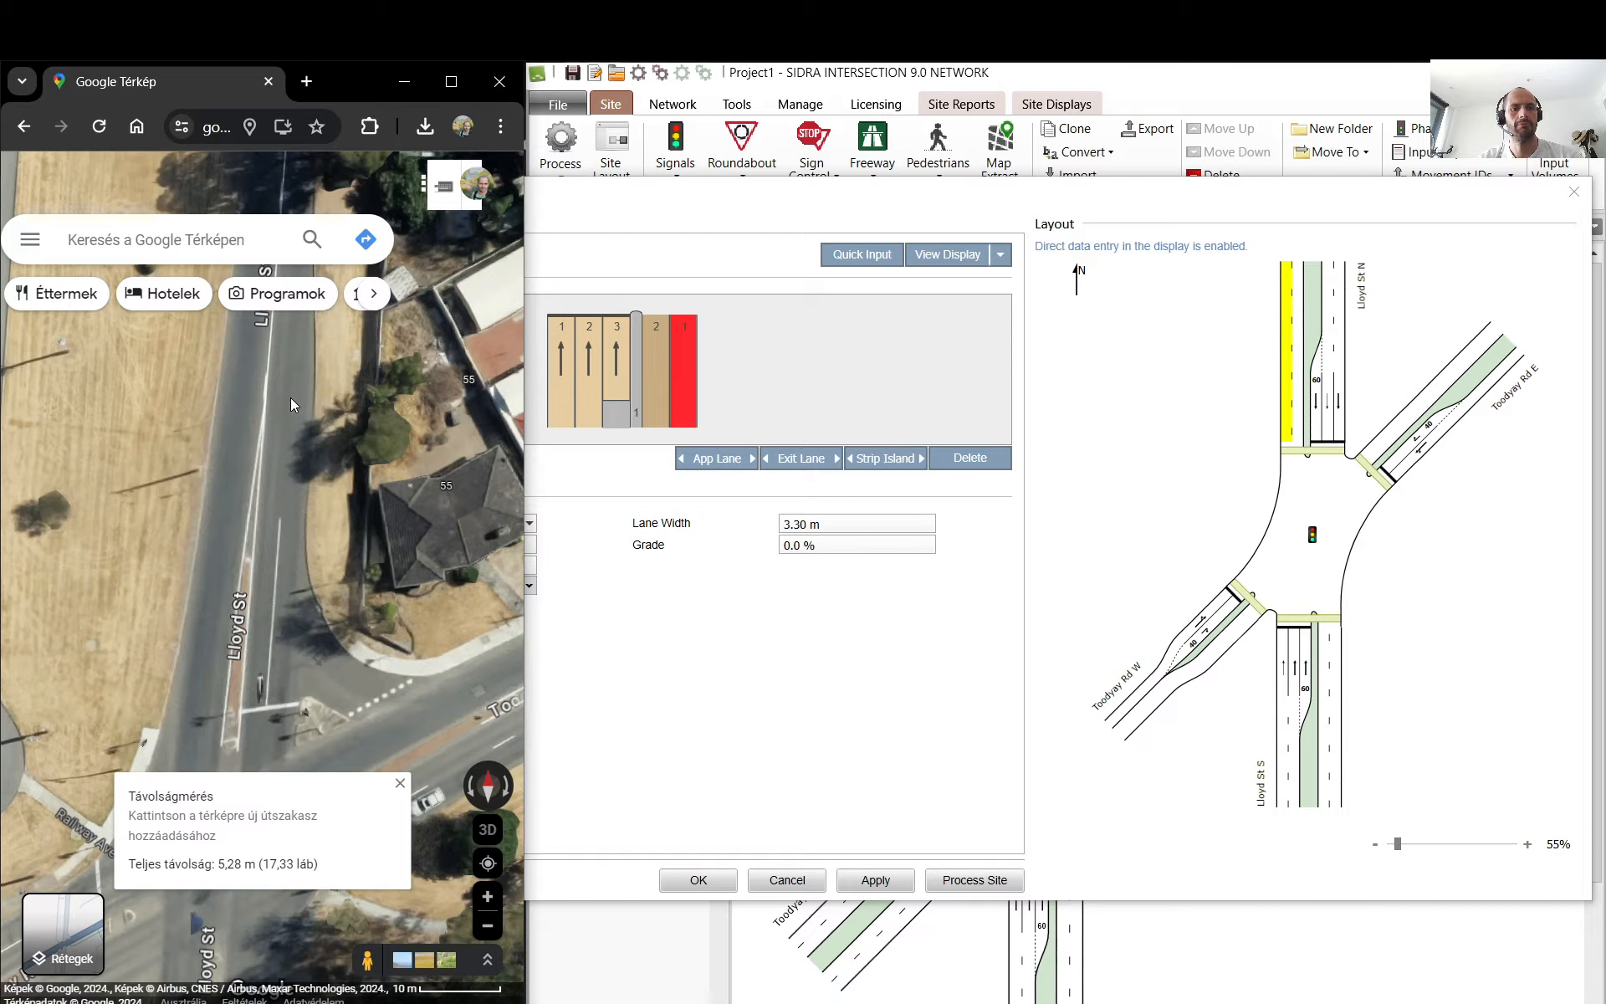
right_click(290, 369)
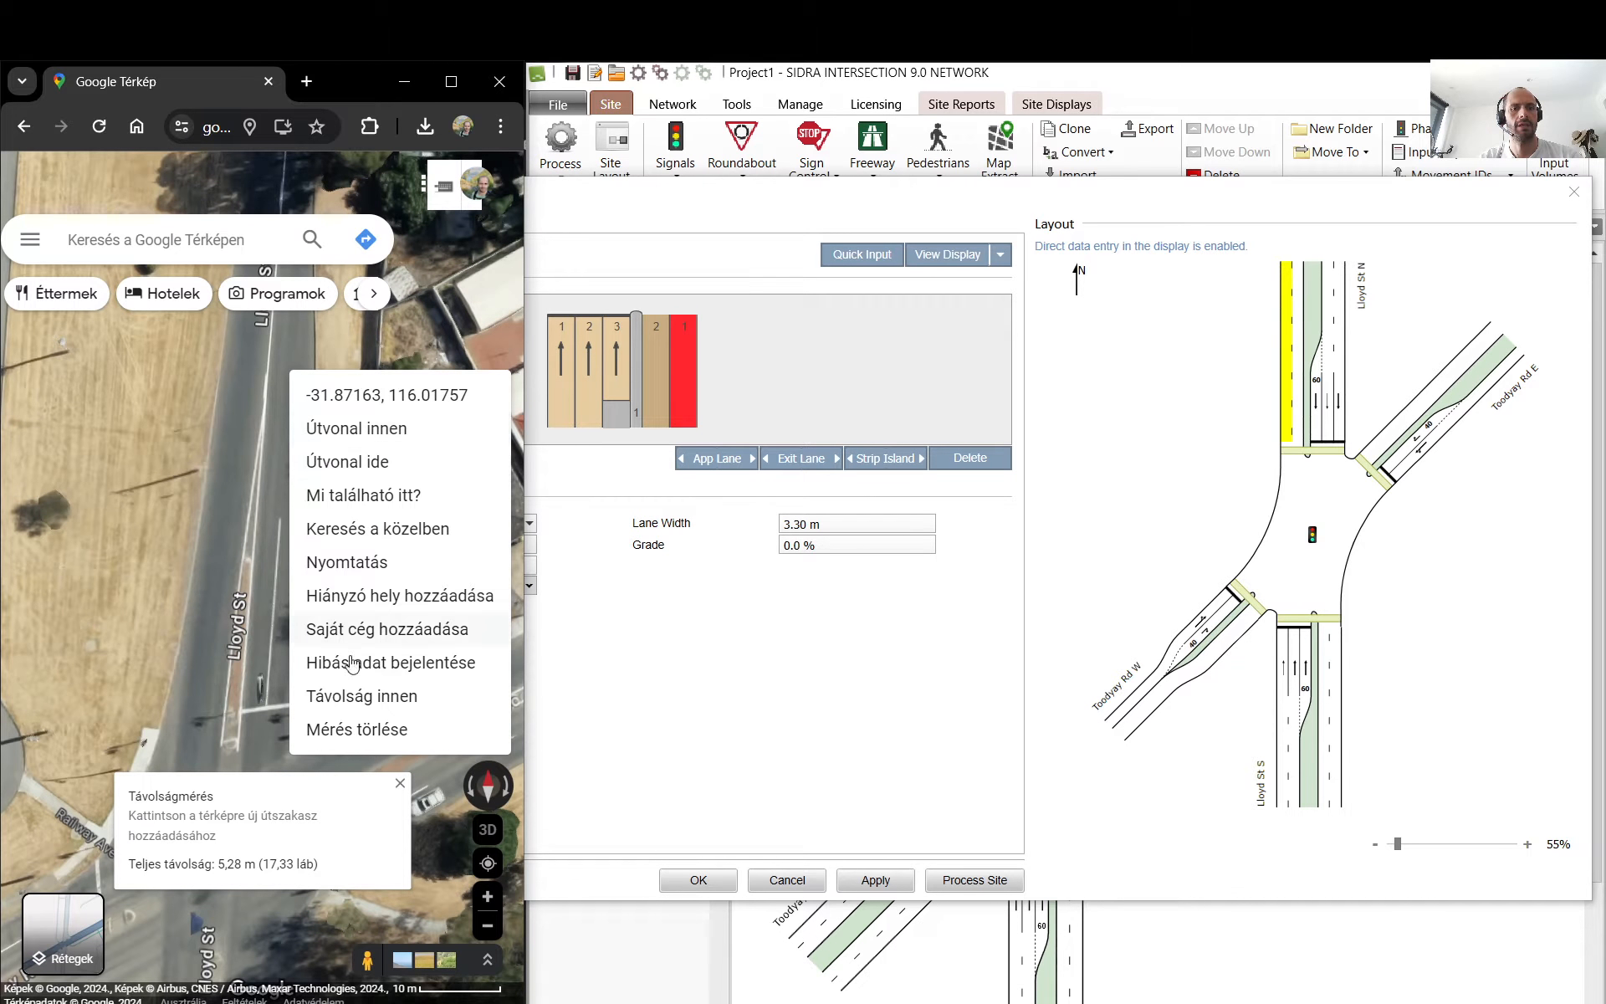
click(351, 728)
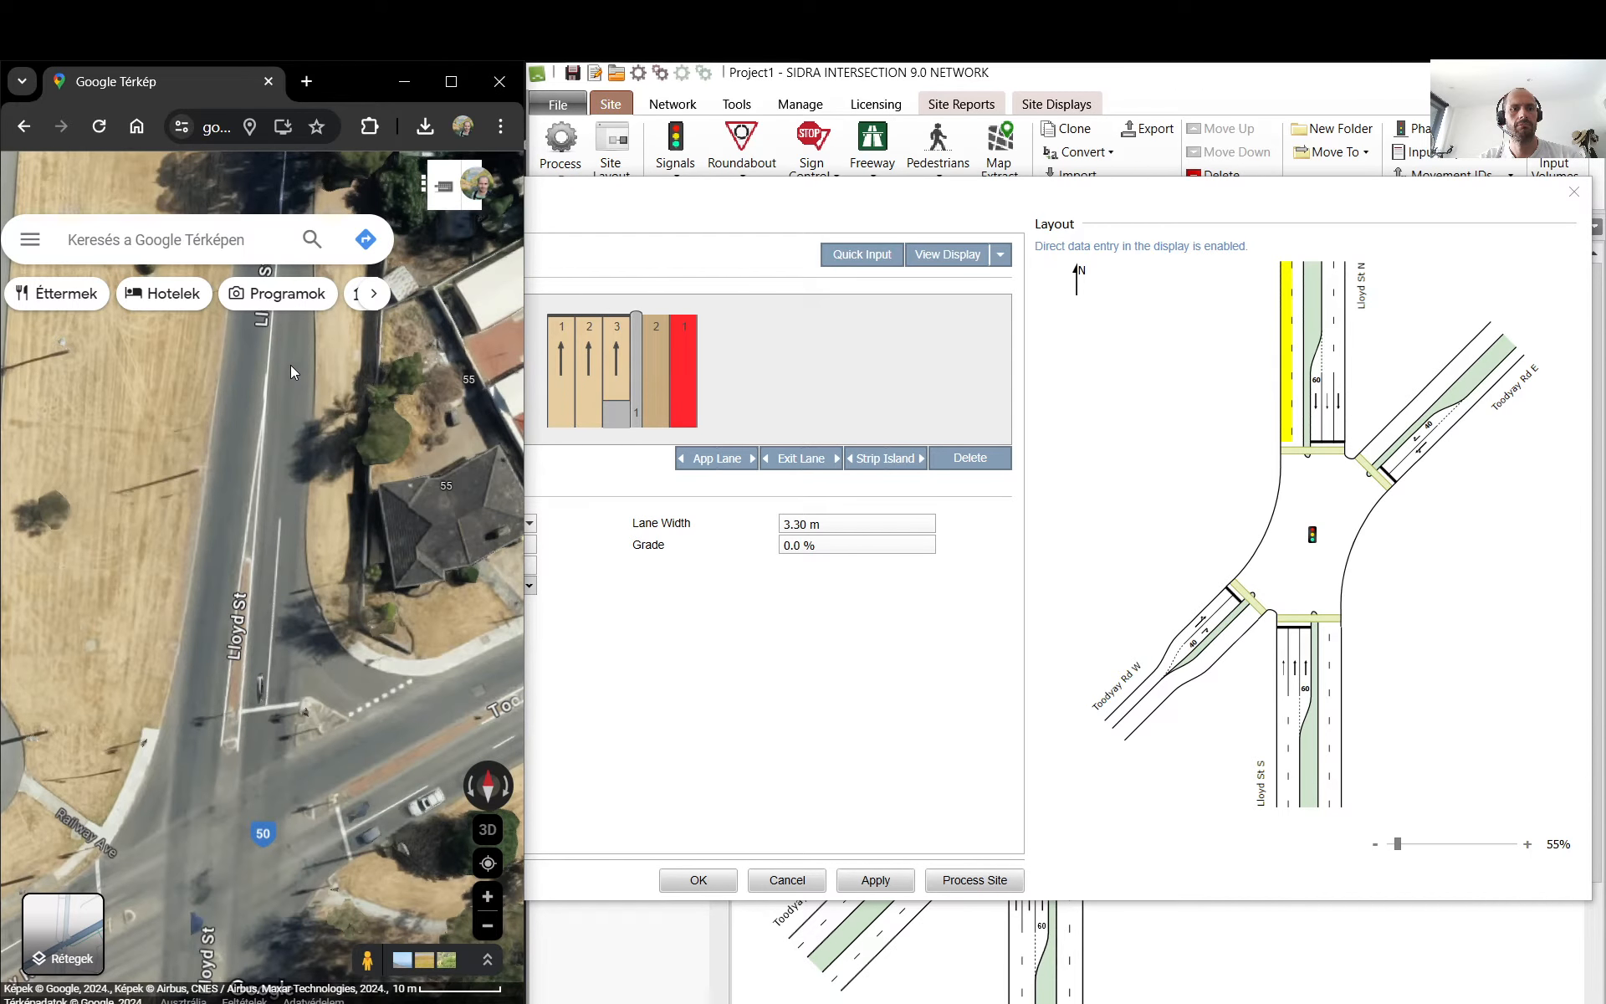
right_click(290, 366)
click(350, 695)
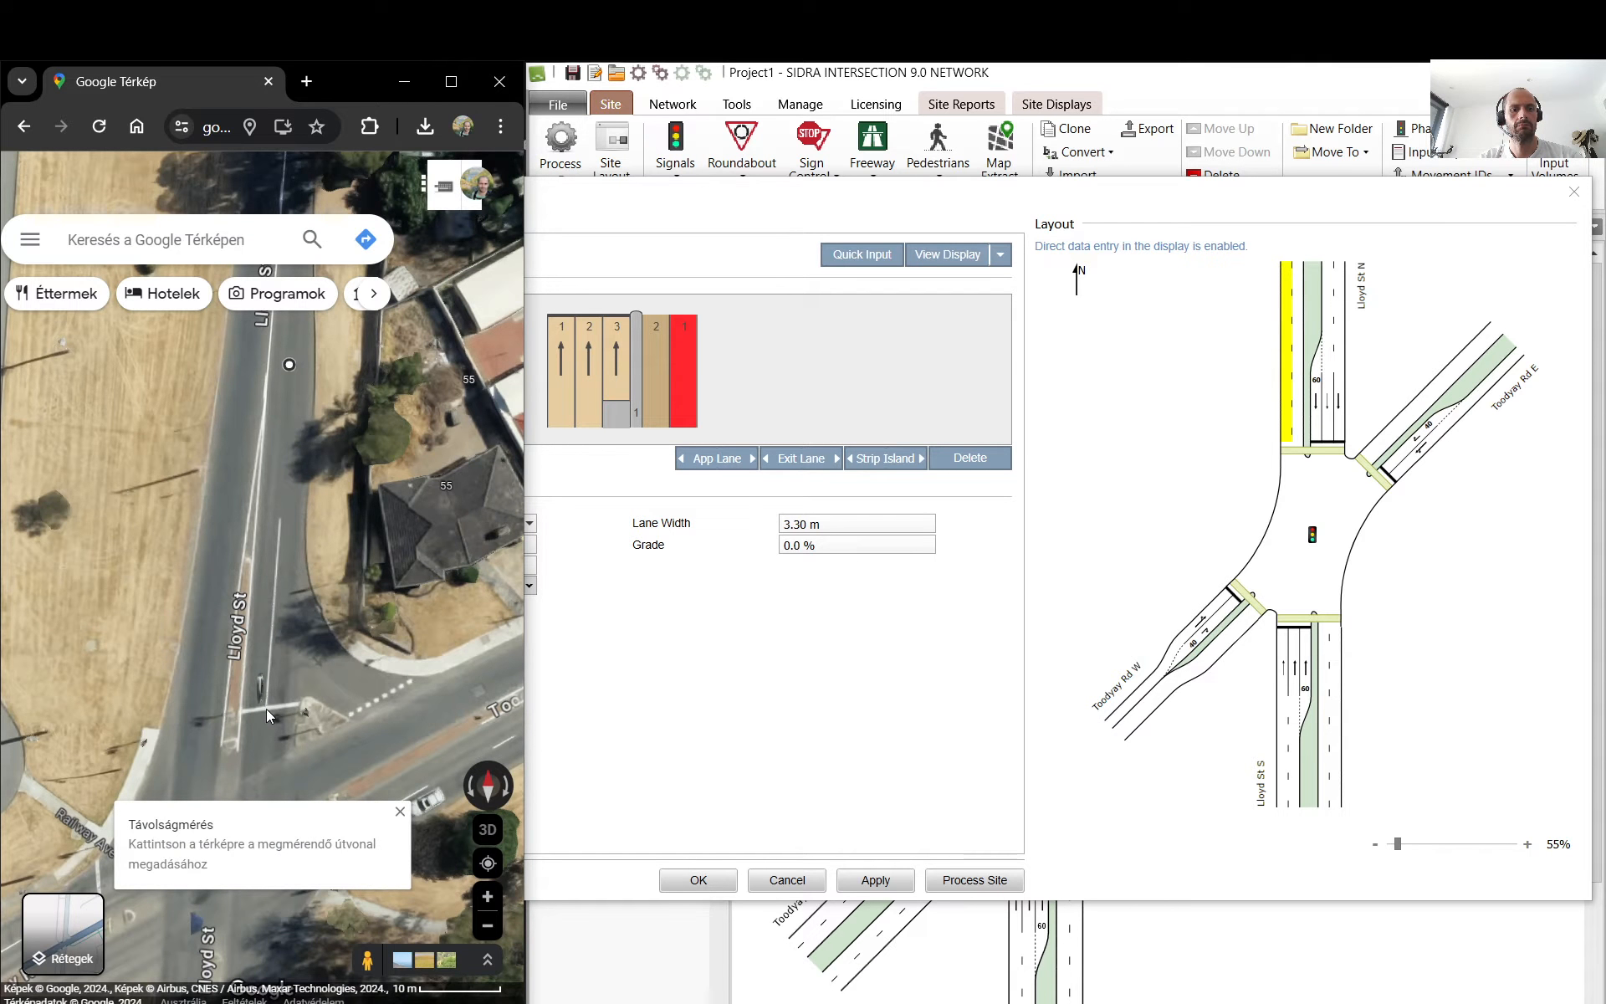
click(267, 711)
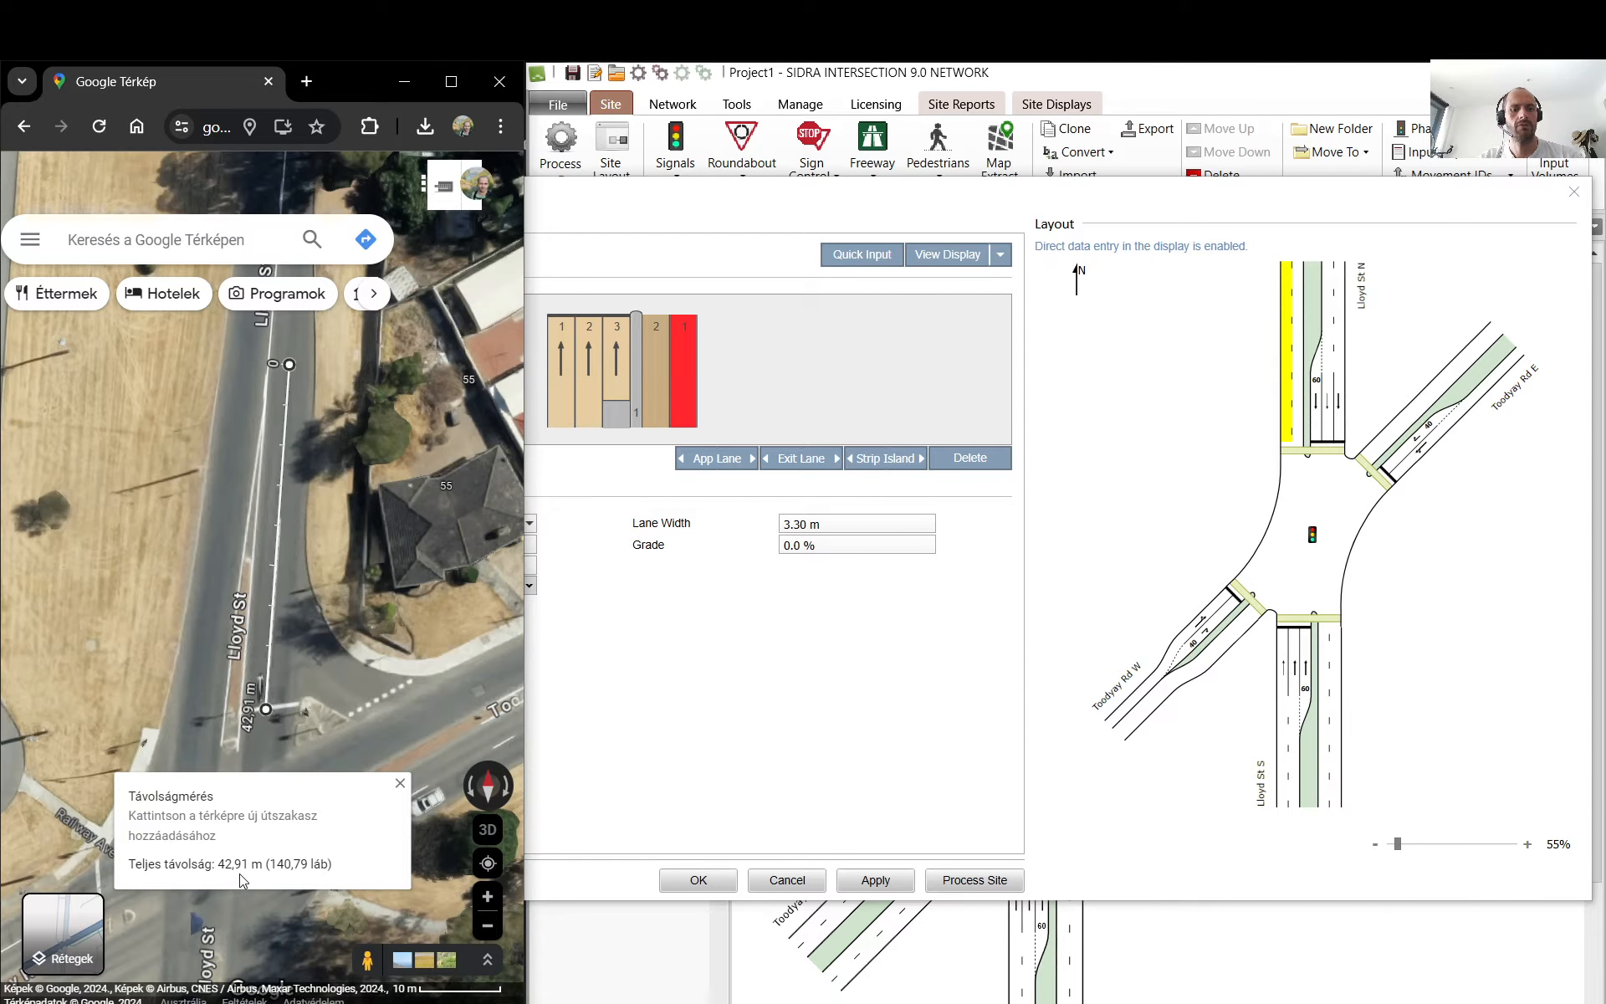
- Delete exit lane 1 and approach lane 1 from the north Lloyd St N leg in SIDRA
click(610, 629)
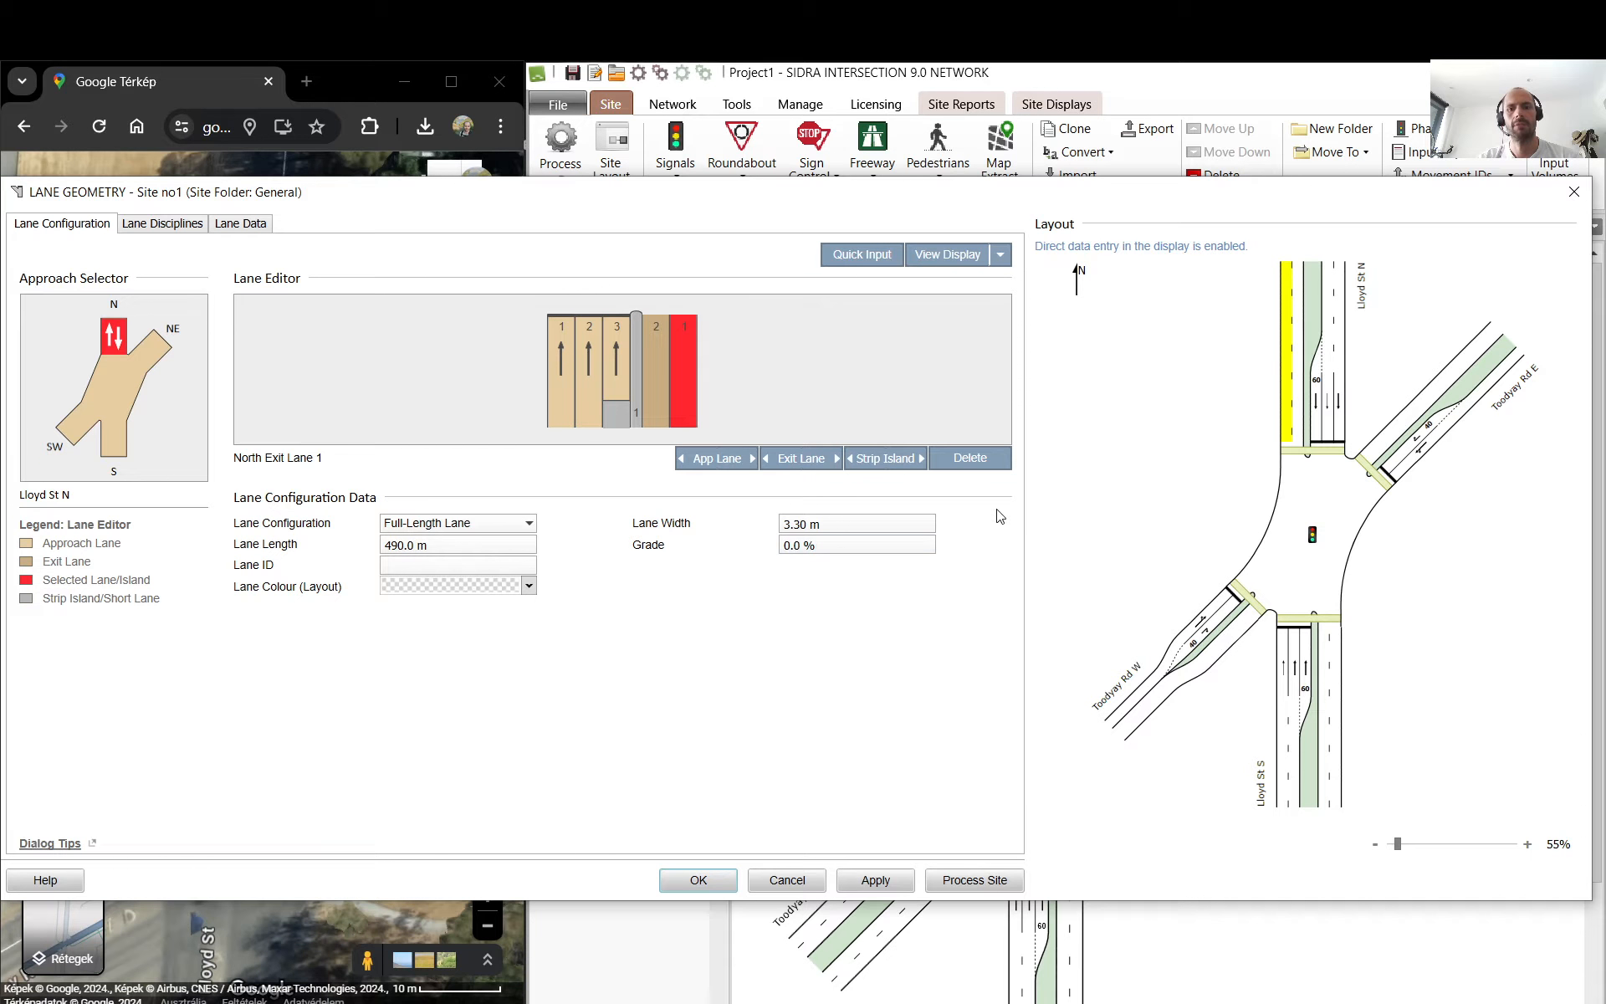
click(1002, 466)
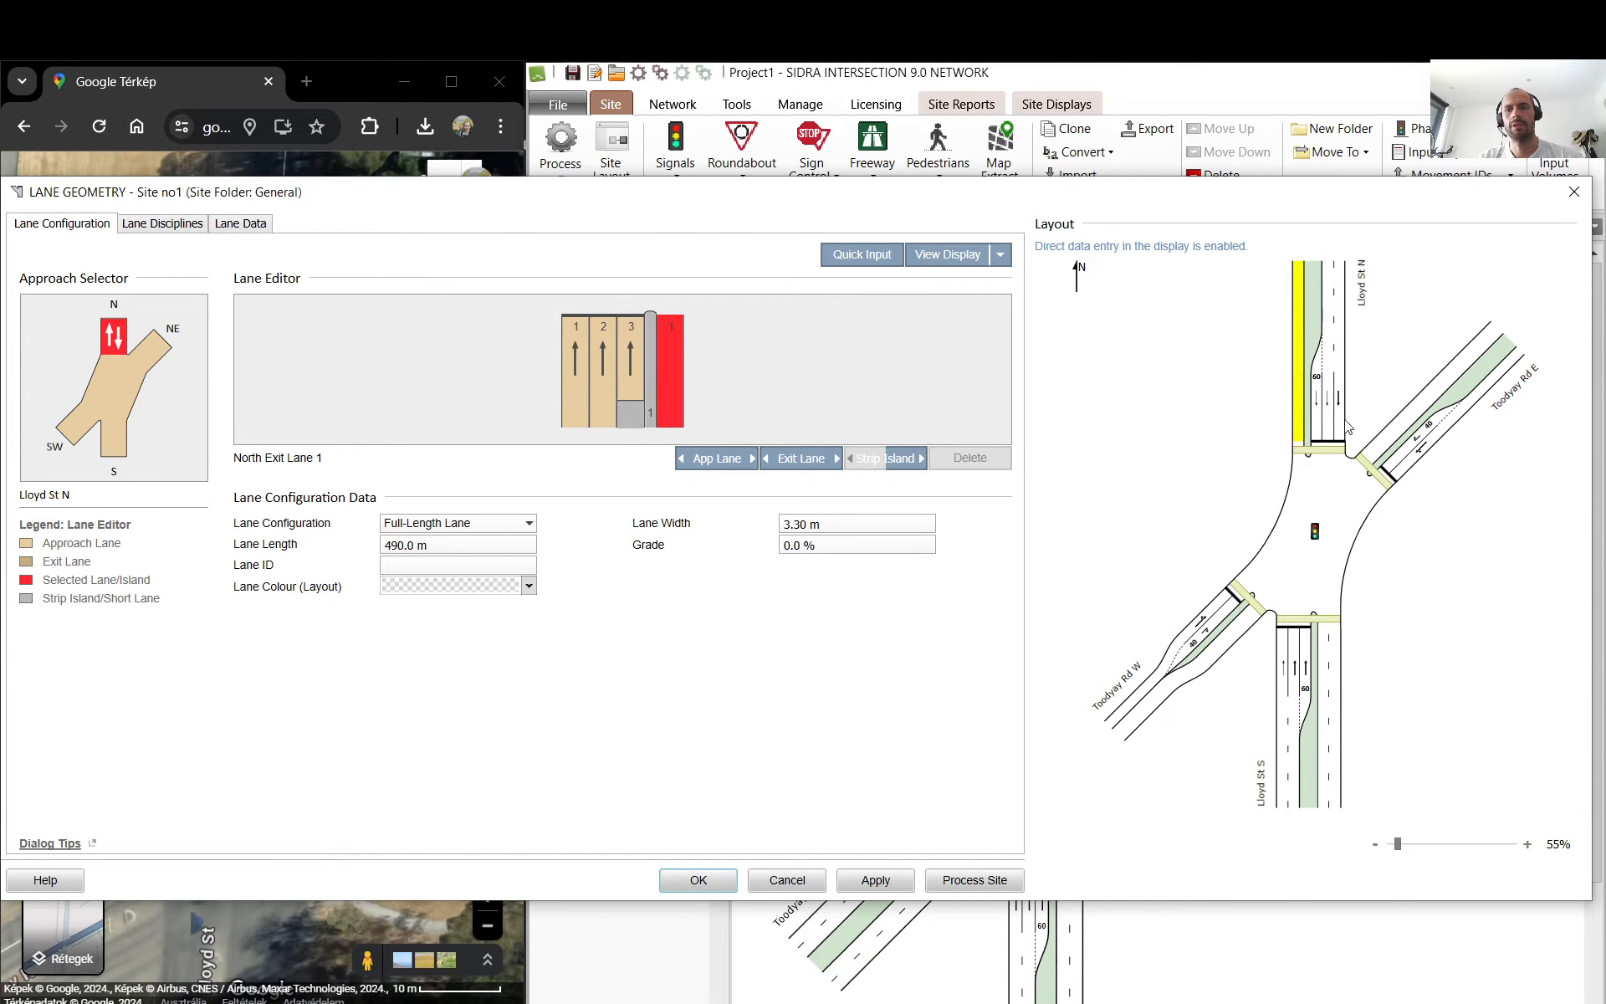
click(1342, 371)
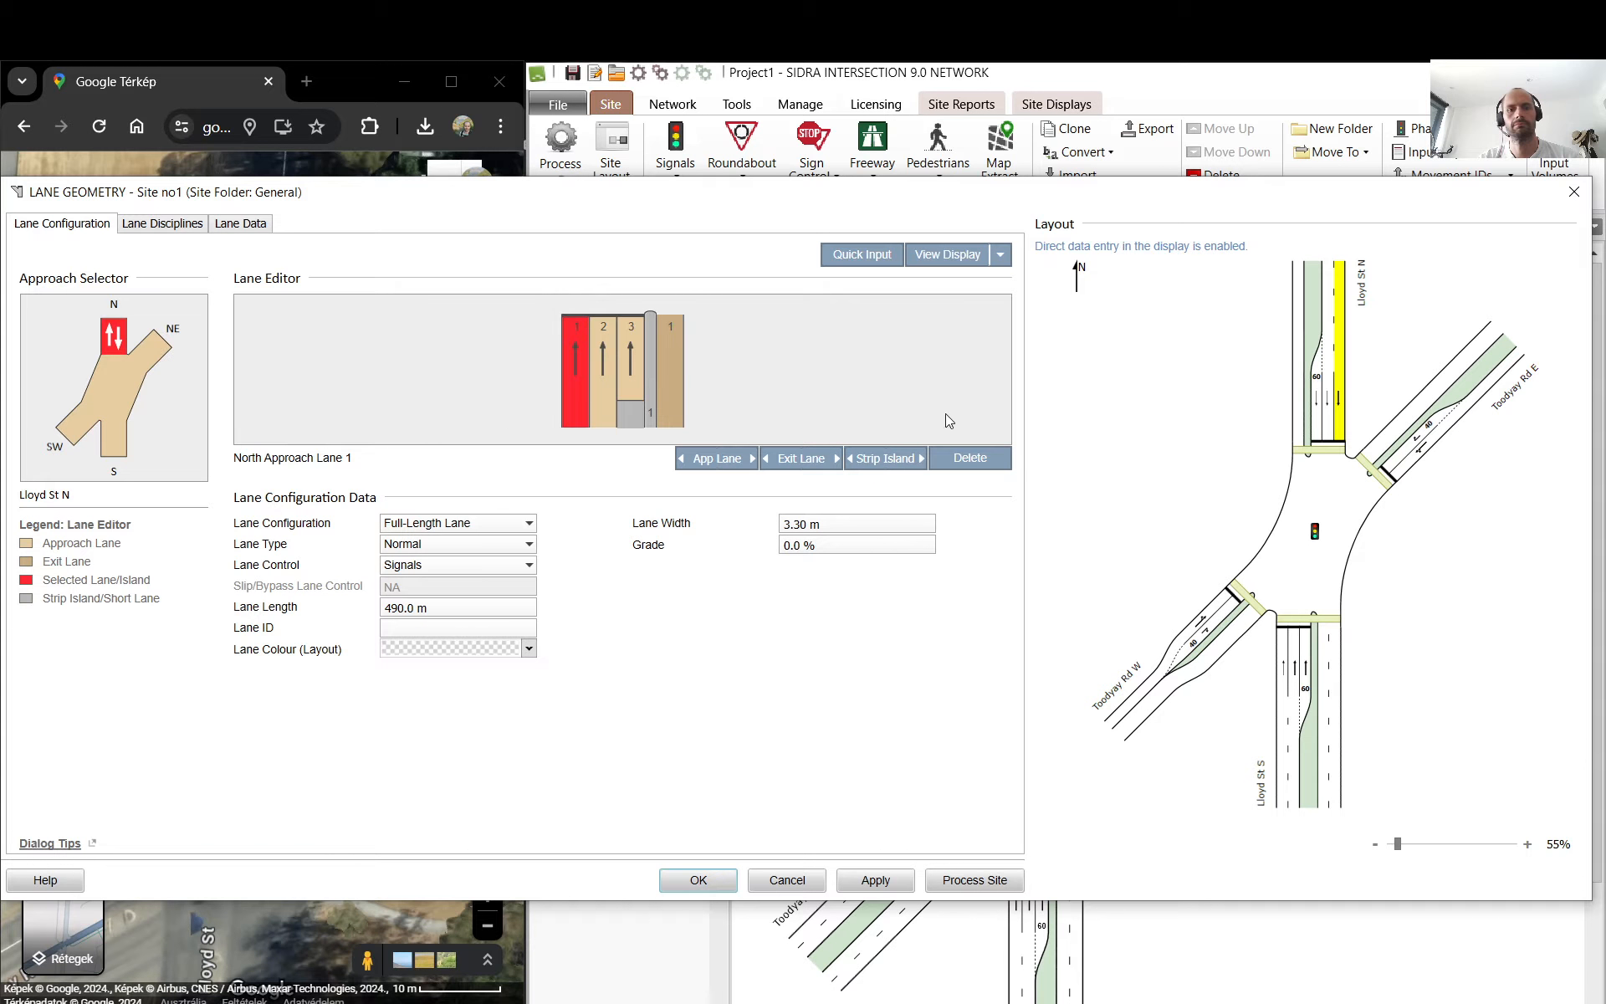
click(969, 459)
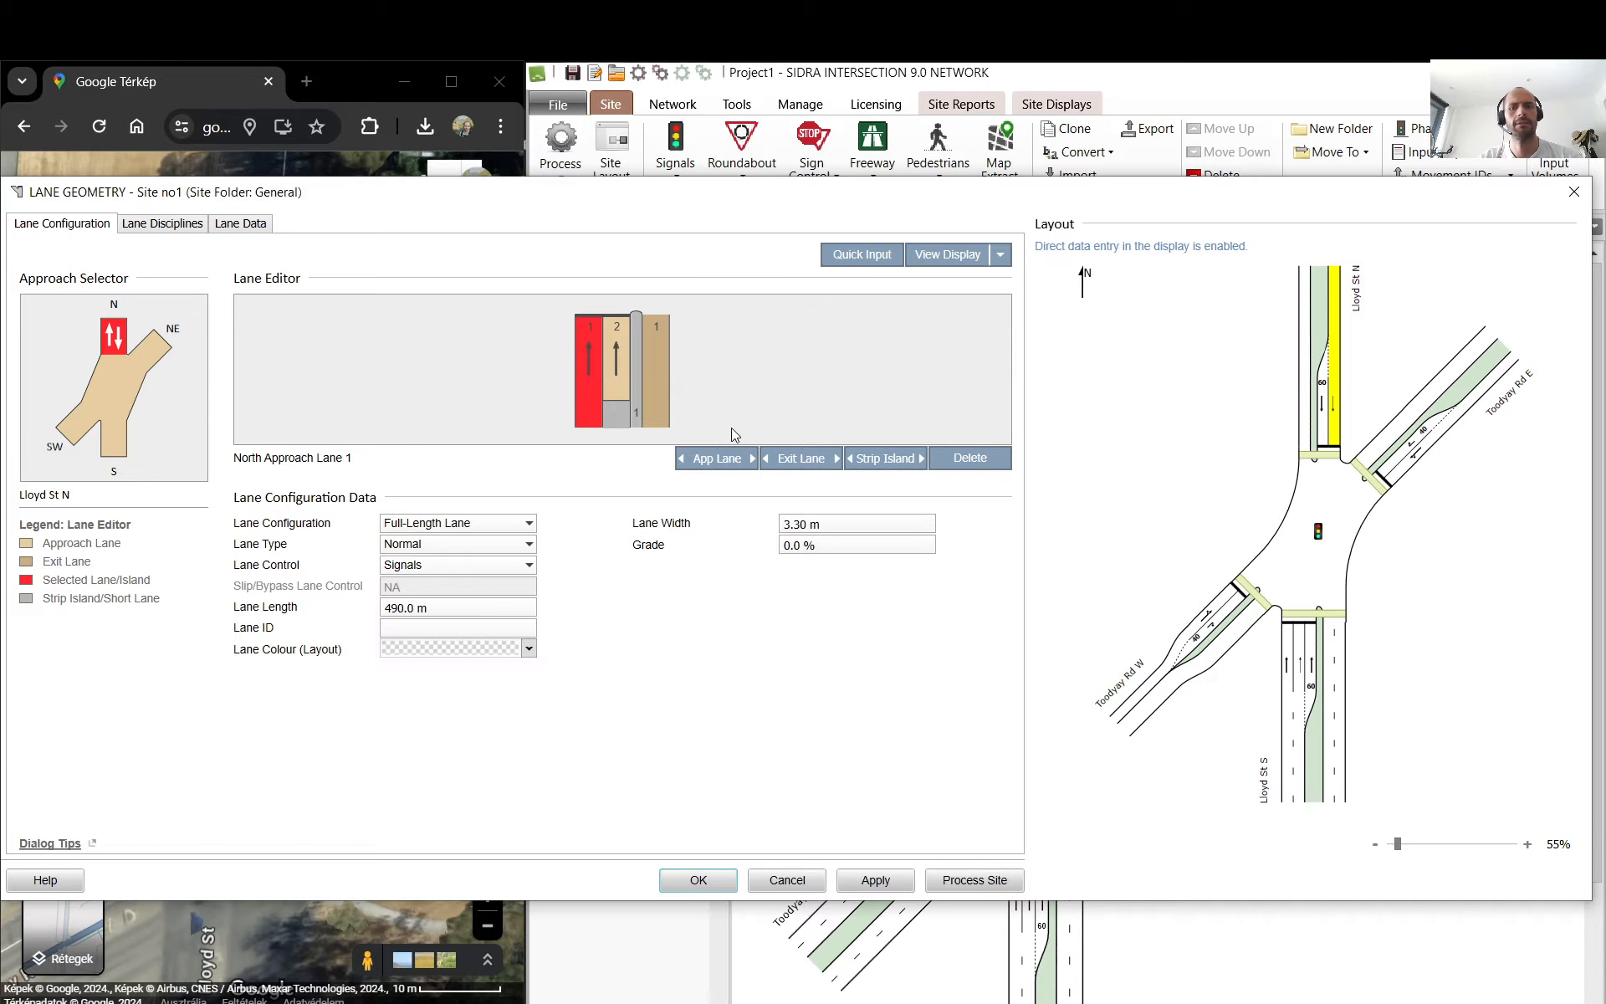
- Set the short lane length of north approach lane 2 to 45 m
click(615, 368)
click(437, 674)
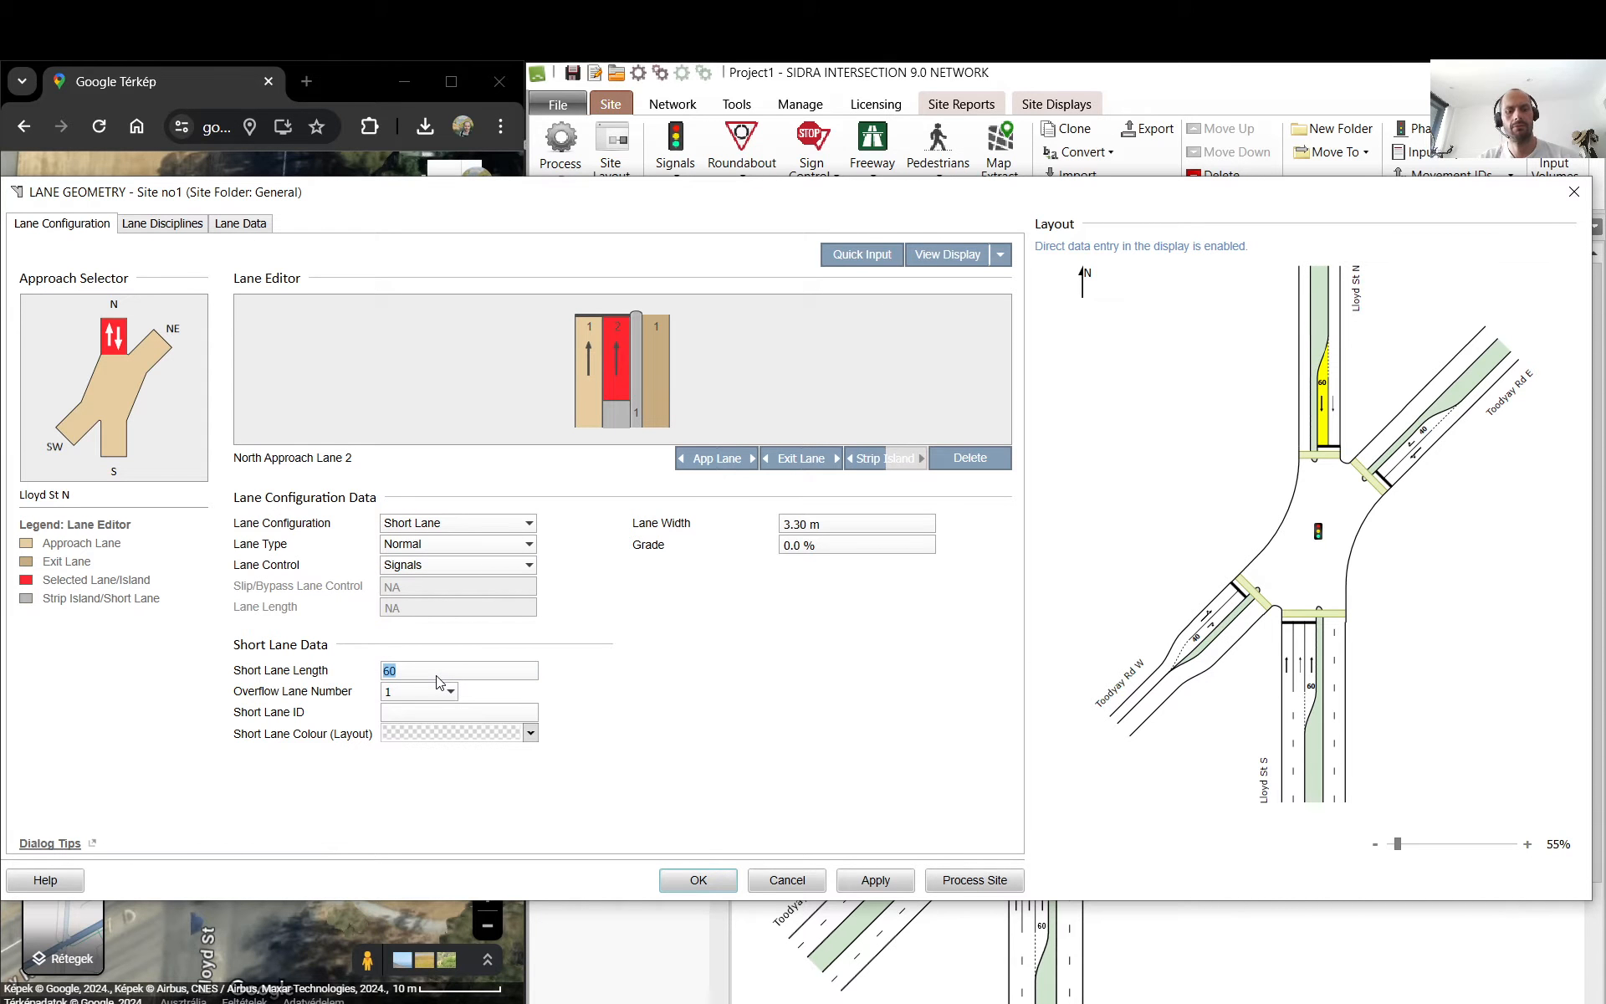
text(45)
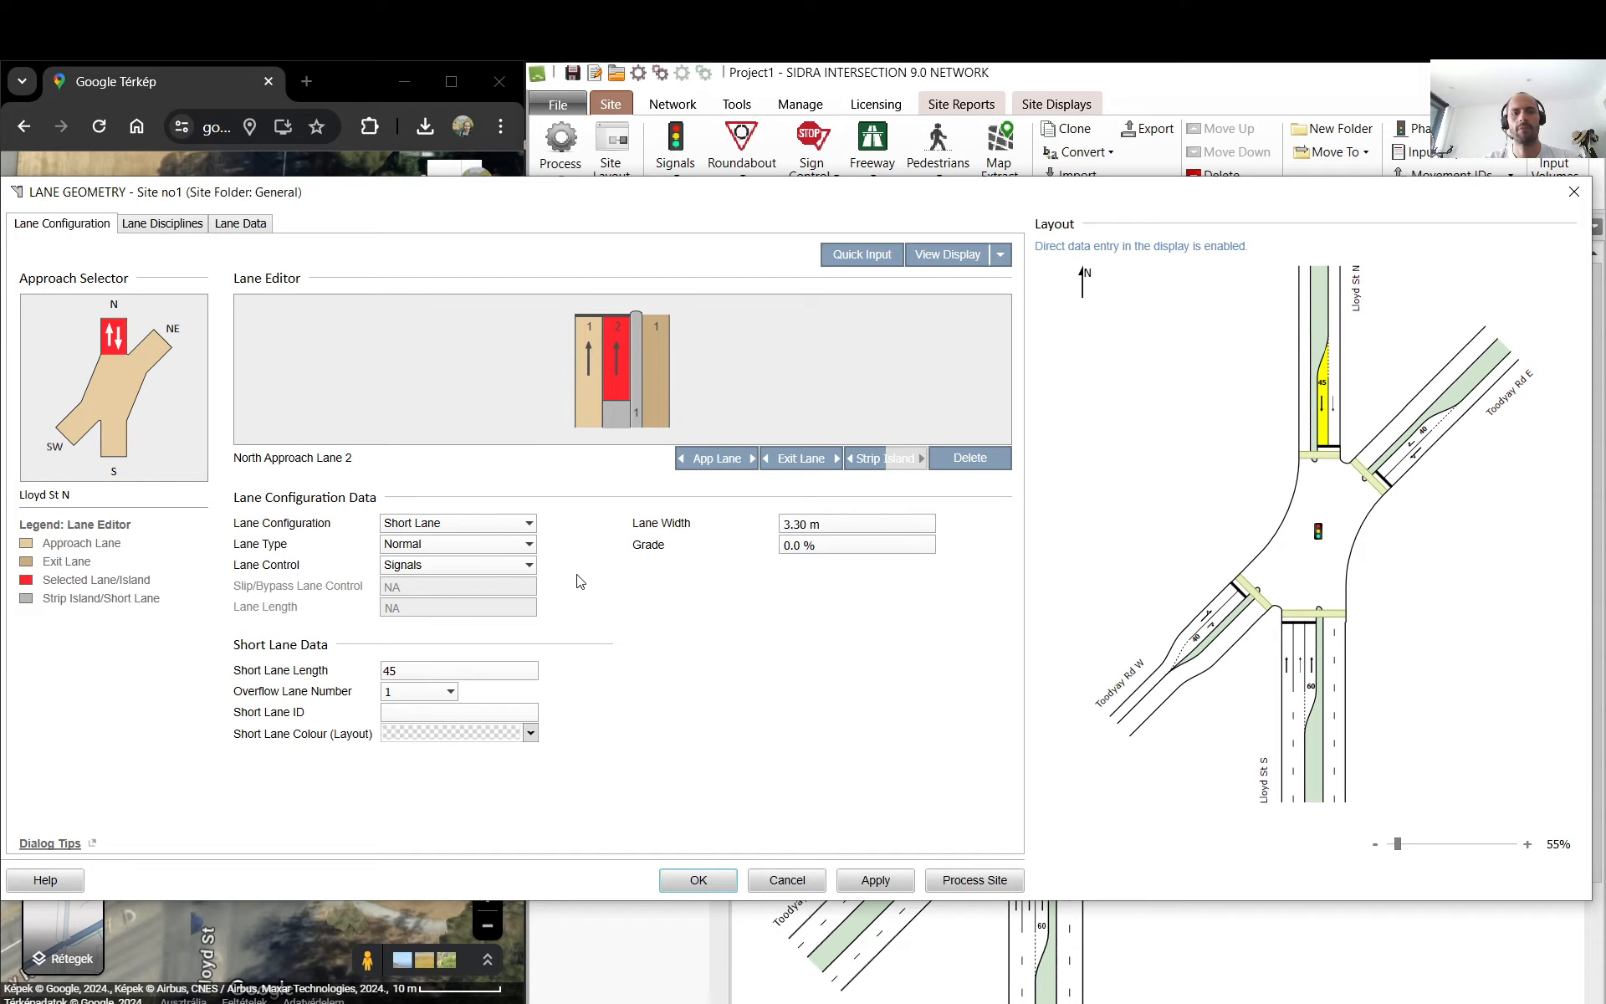
click(589, 393)
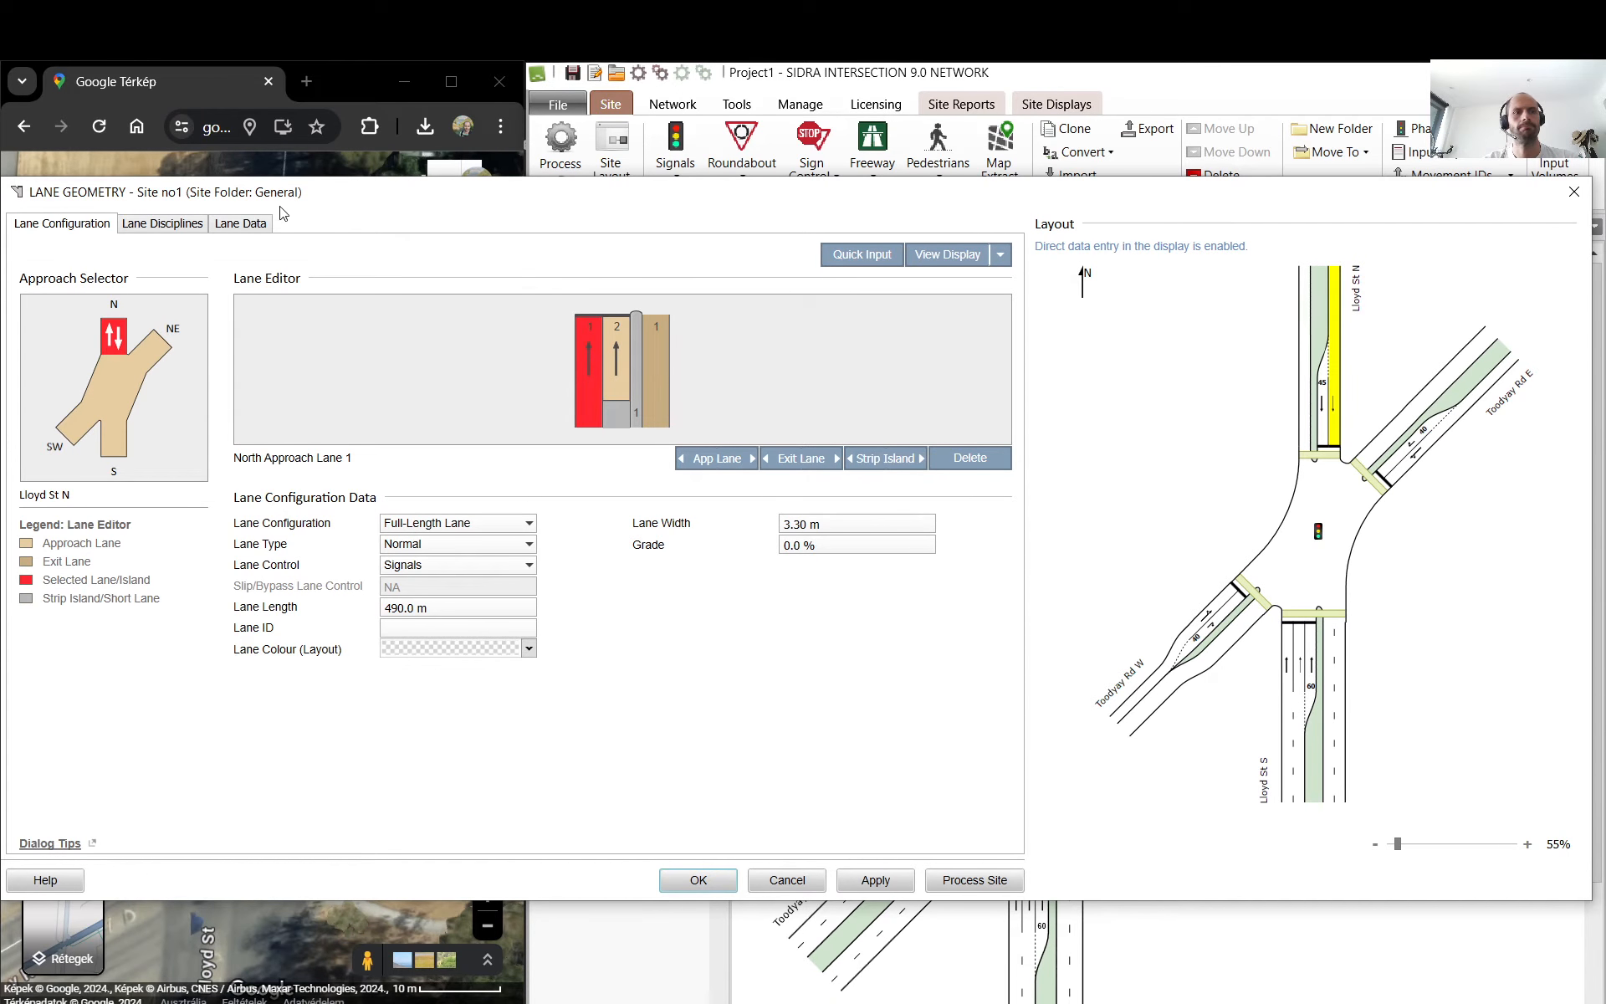
- Allow the northeast L3 movement for light and heavy vehicles on north approach lane 1, alongside the through movement
click(144, 225)
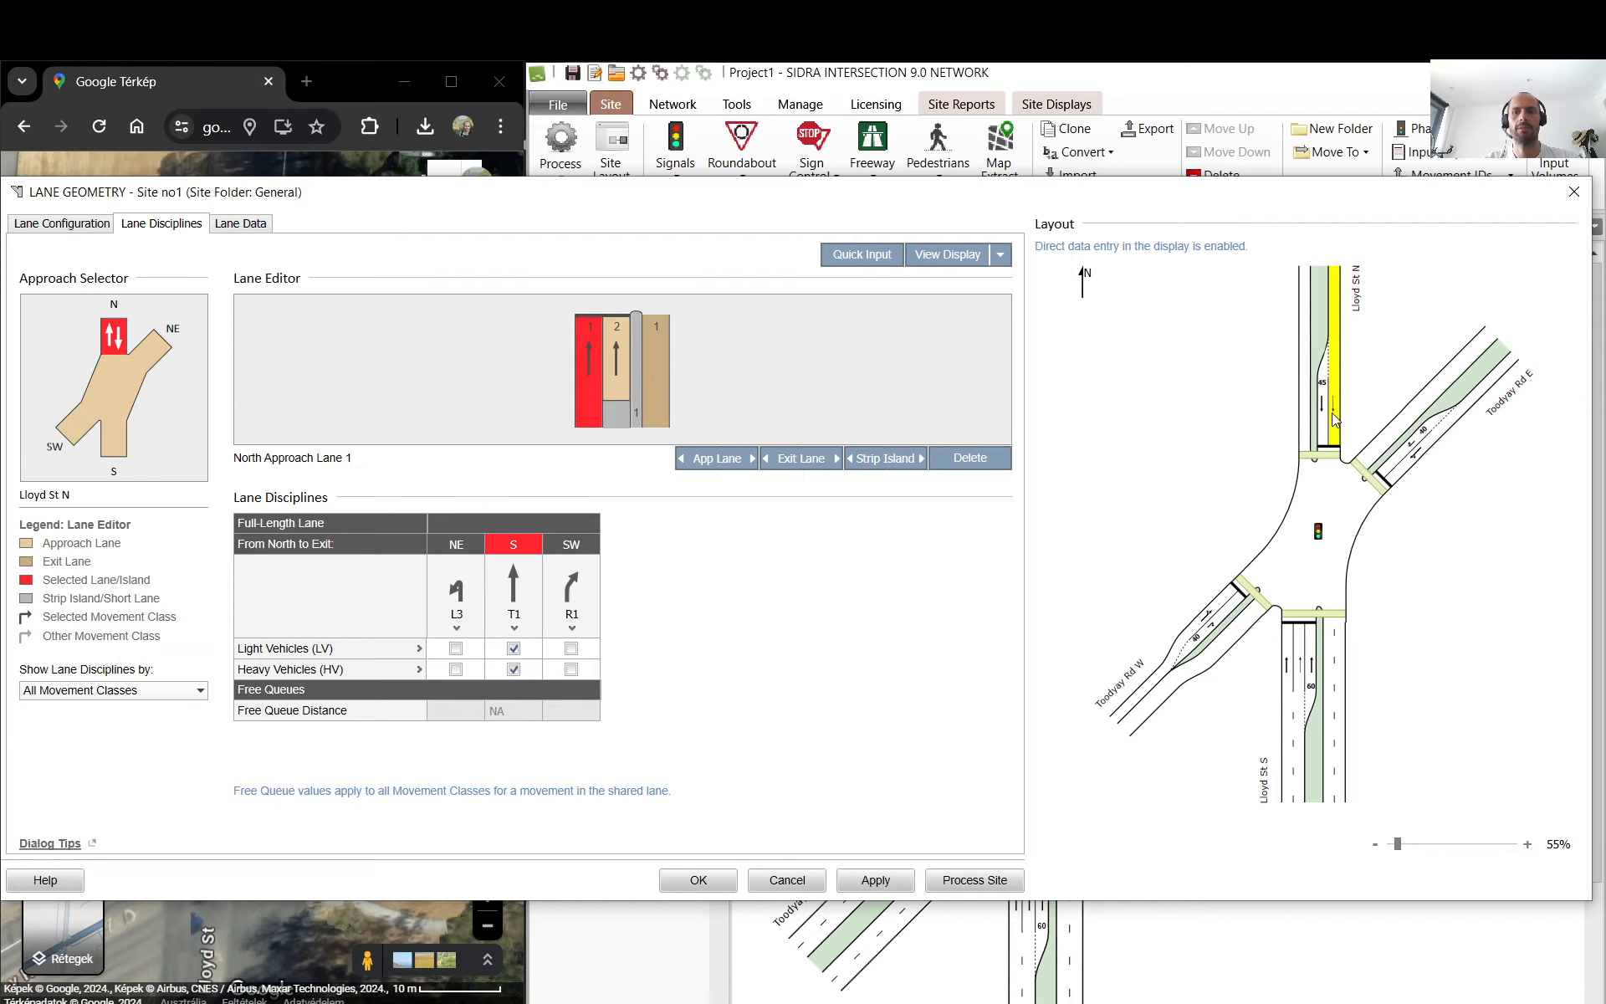
click(456, 670)
click(456, 649)
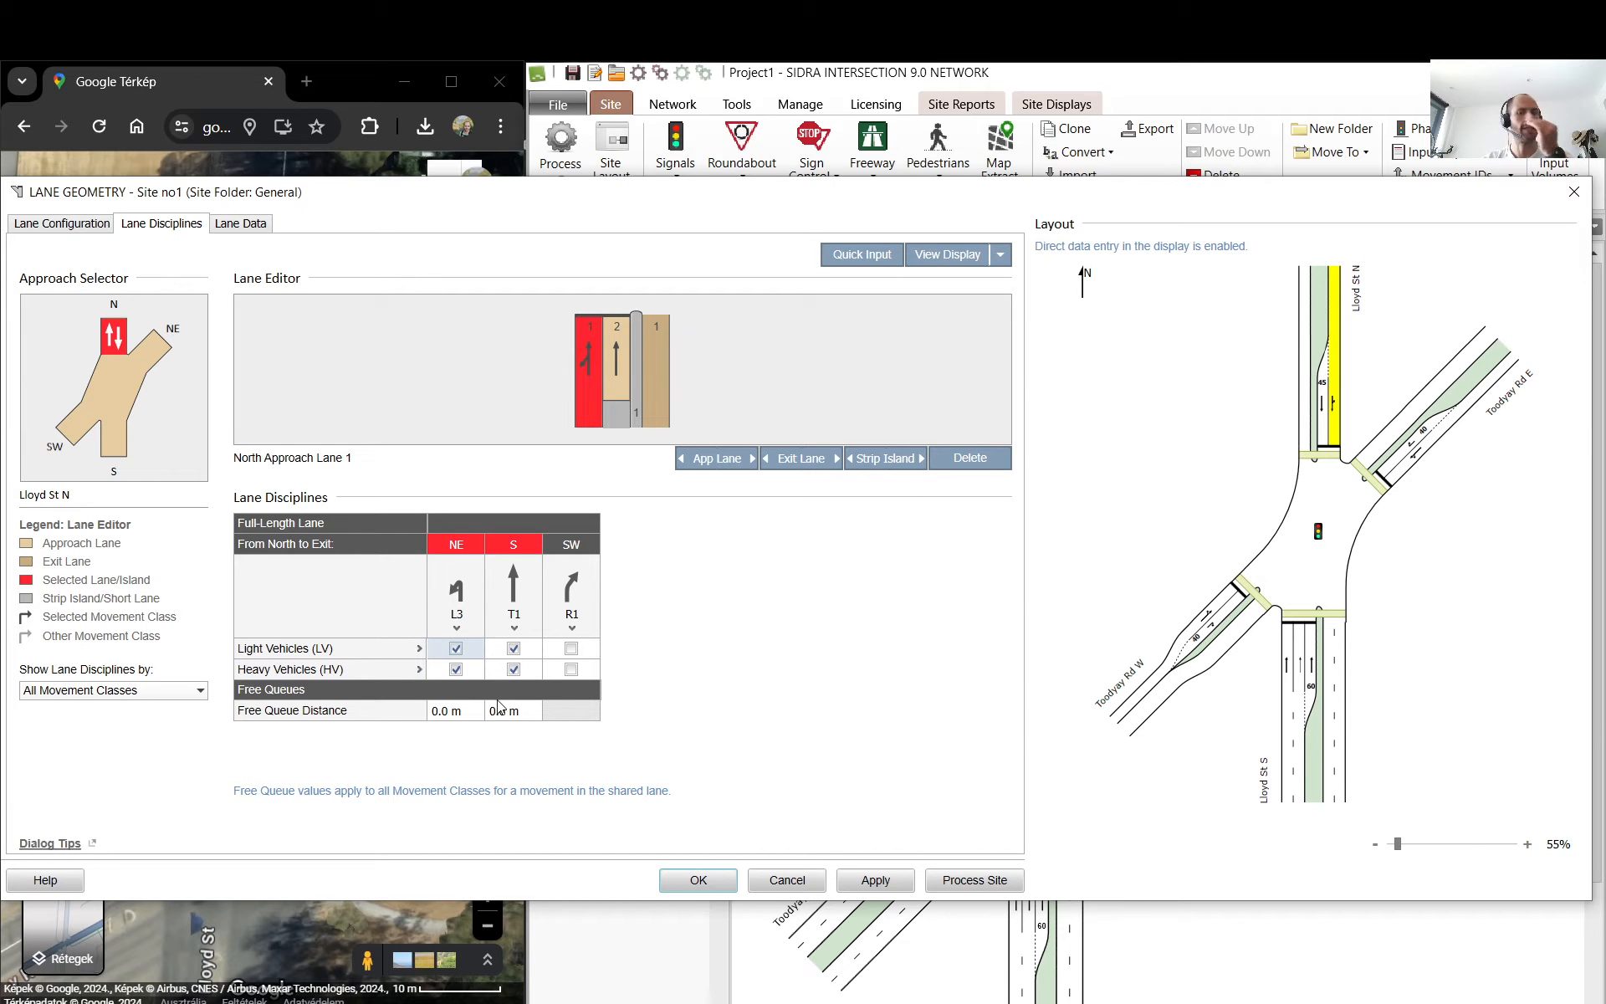
- Make north approach lane 1 a Slip/Bypass (High Angle) lane and compare it with the Lloyd St corner in Google Maps
click(87, 226)
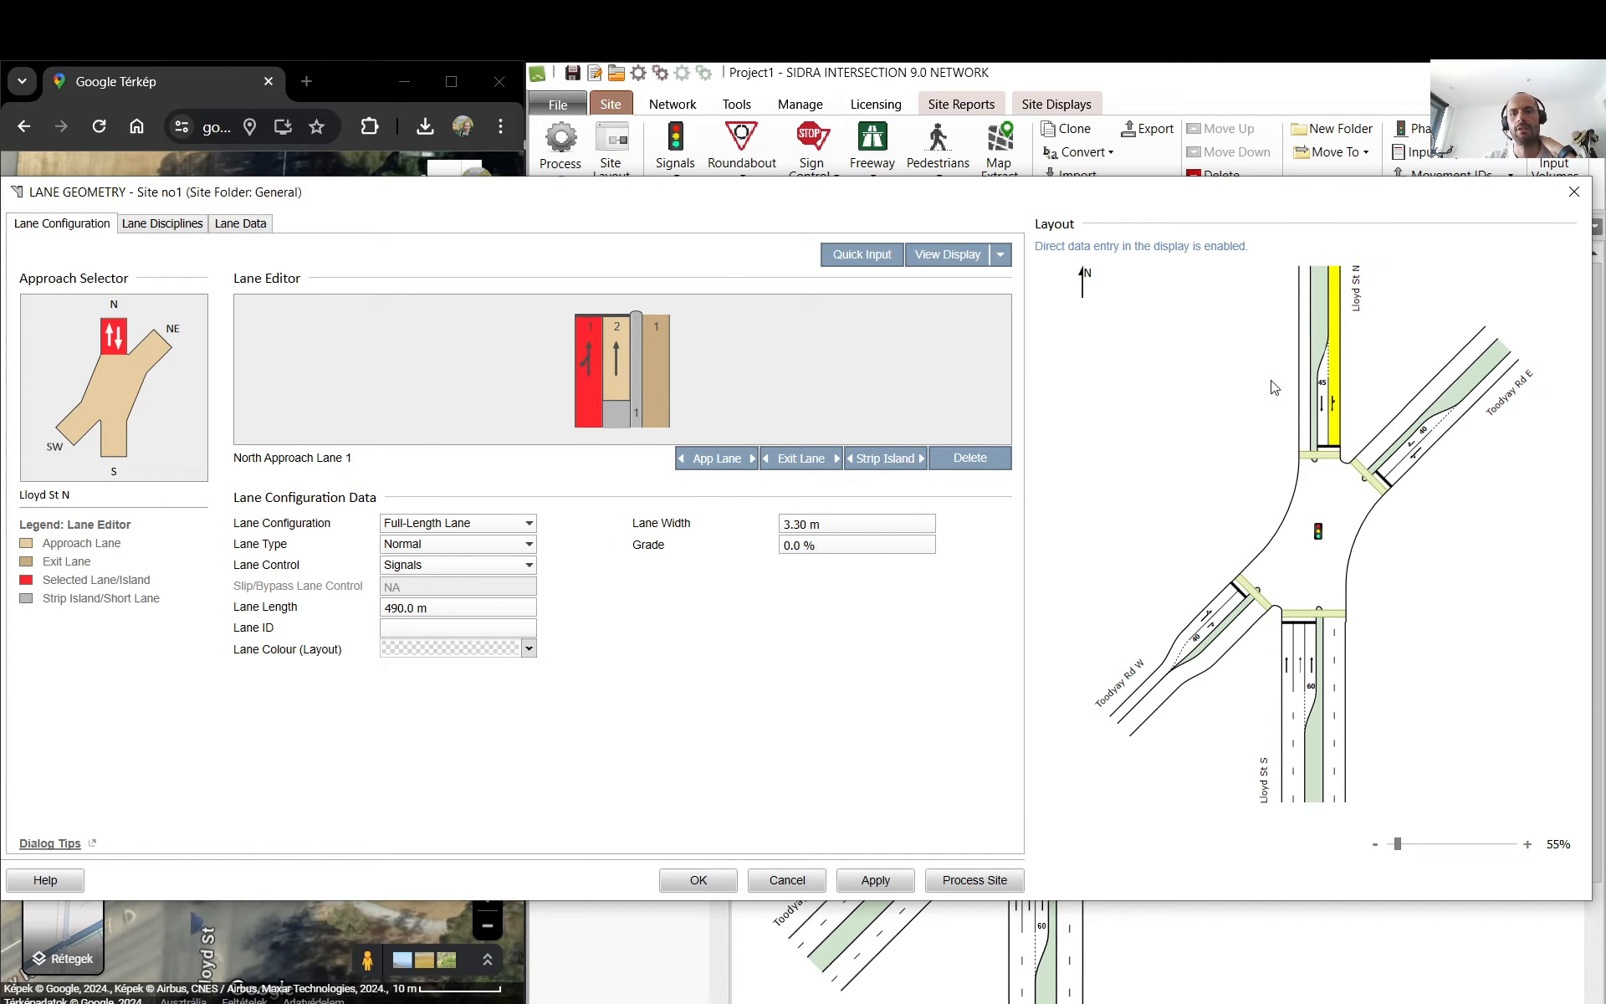
click(523, 547)
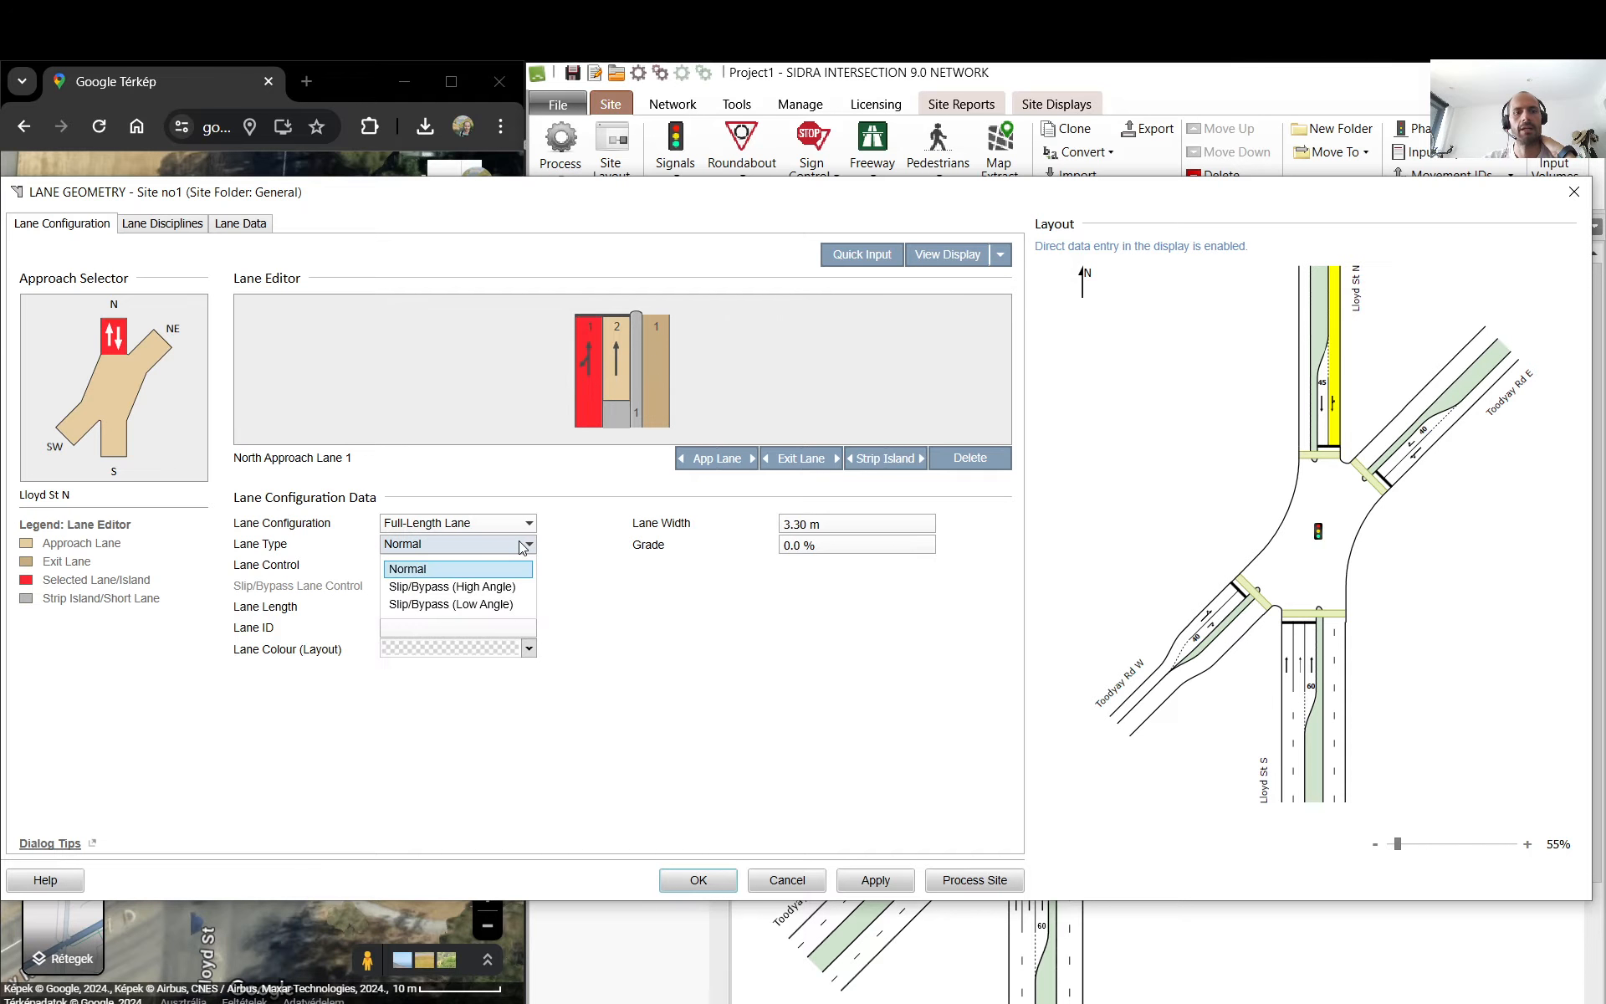
click(437, 587)
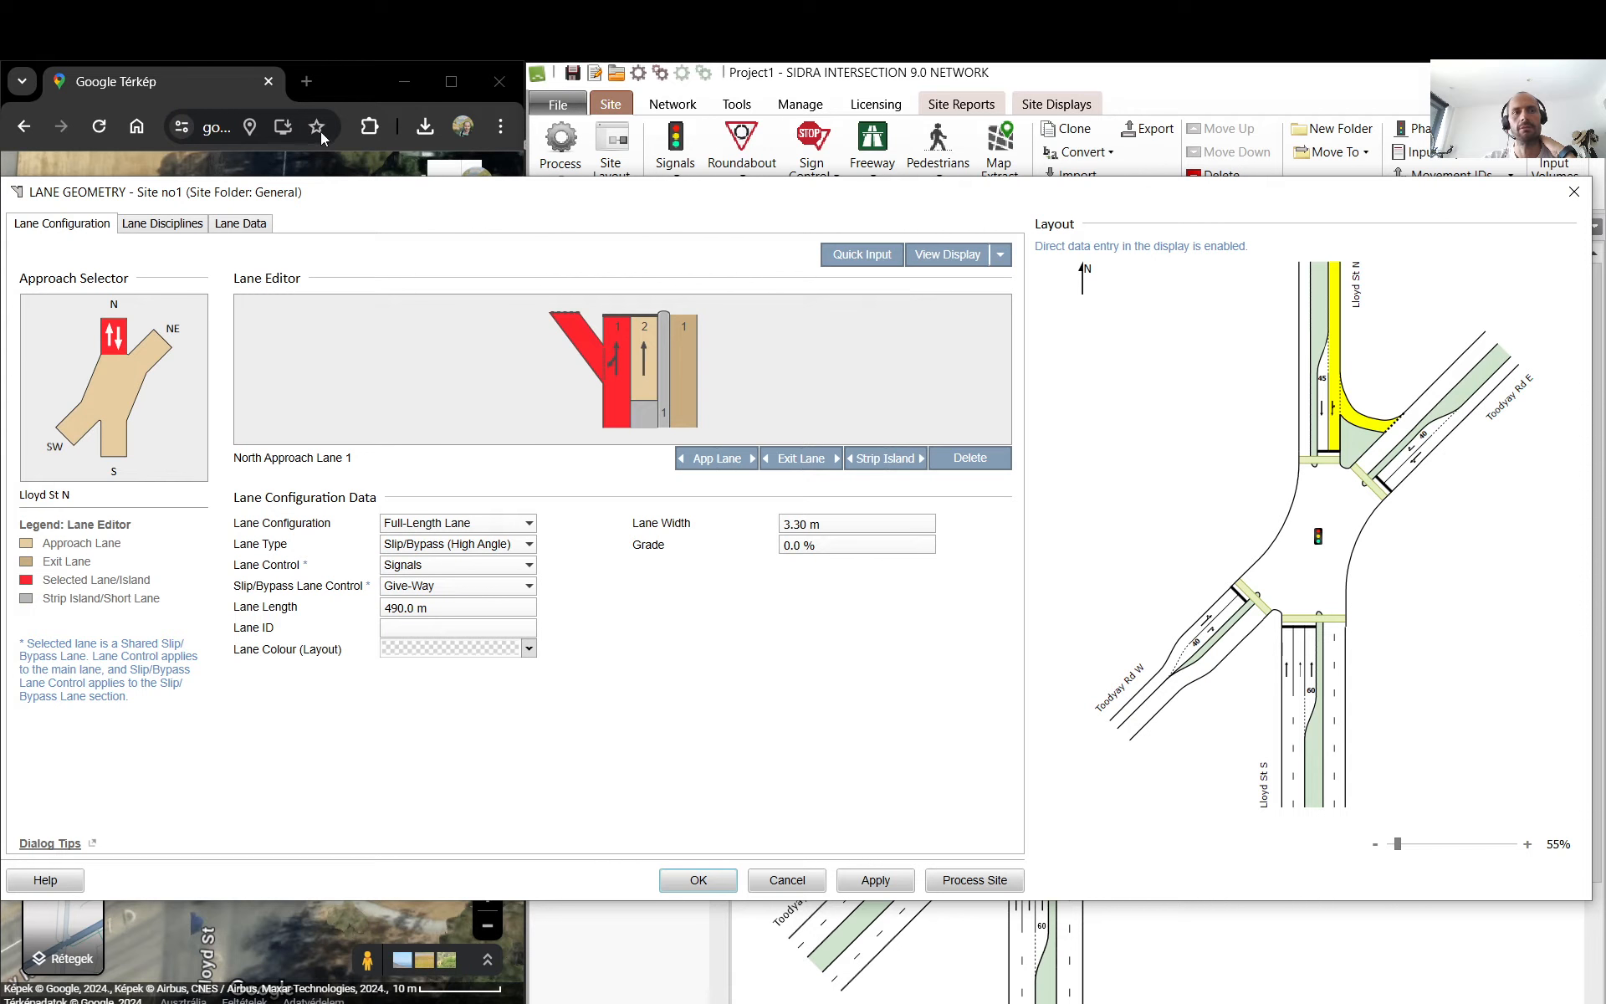
click(209, 93)
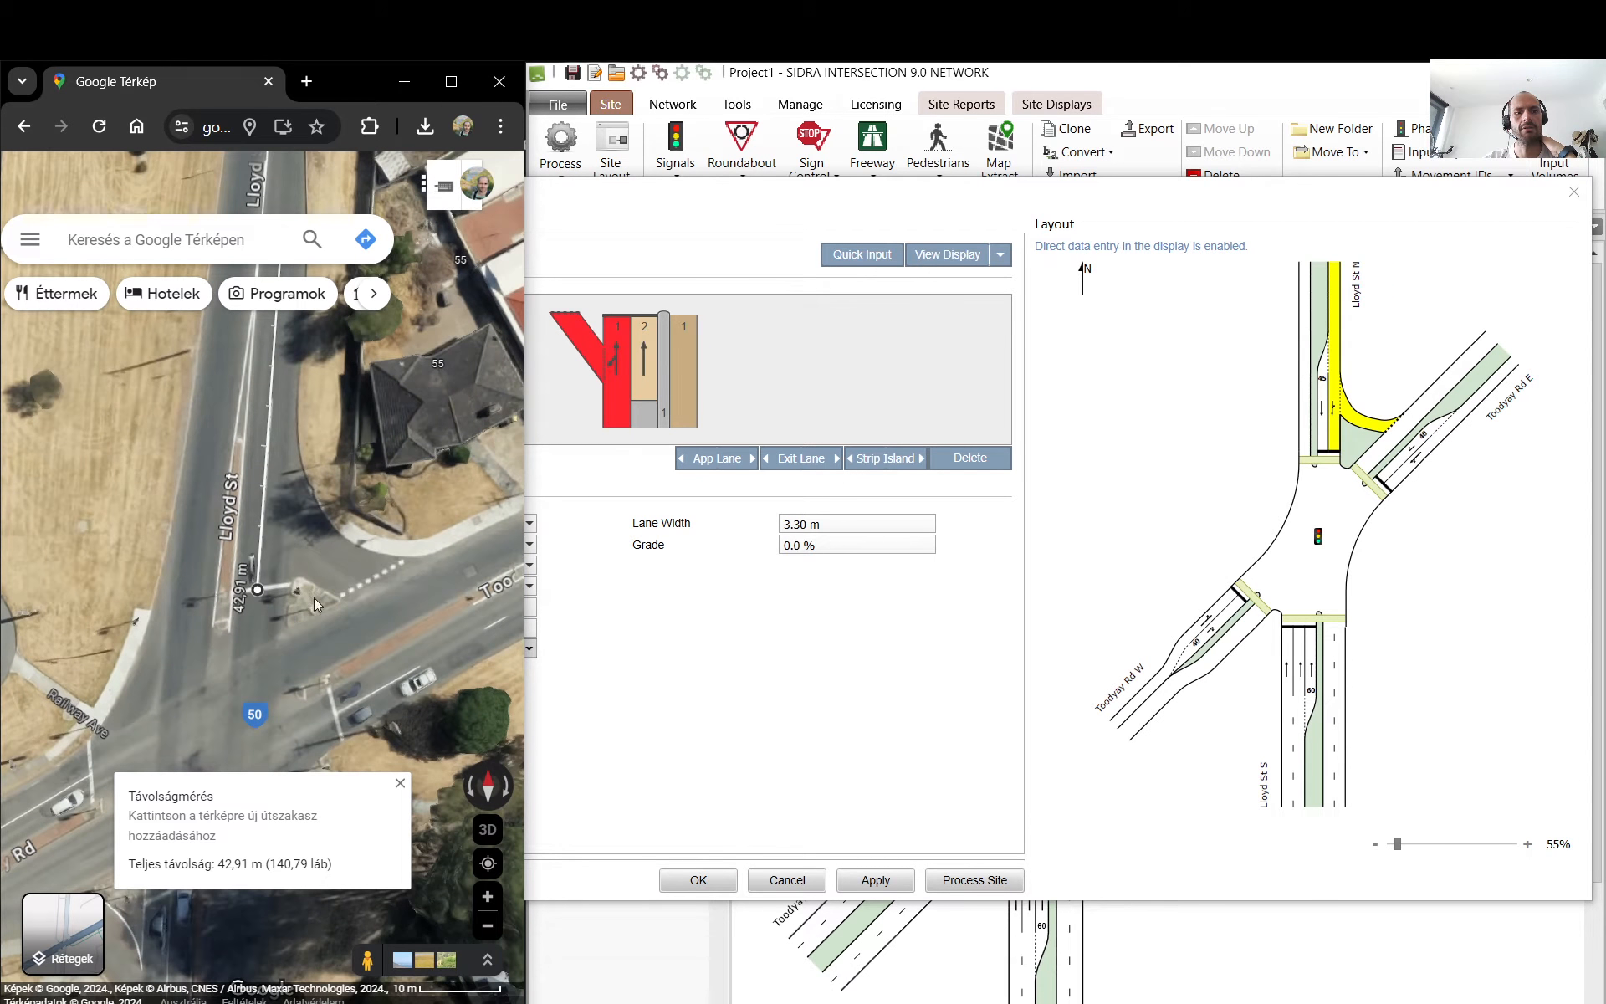
click(690, 204)
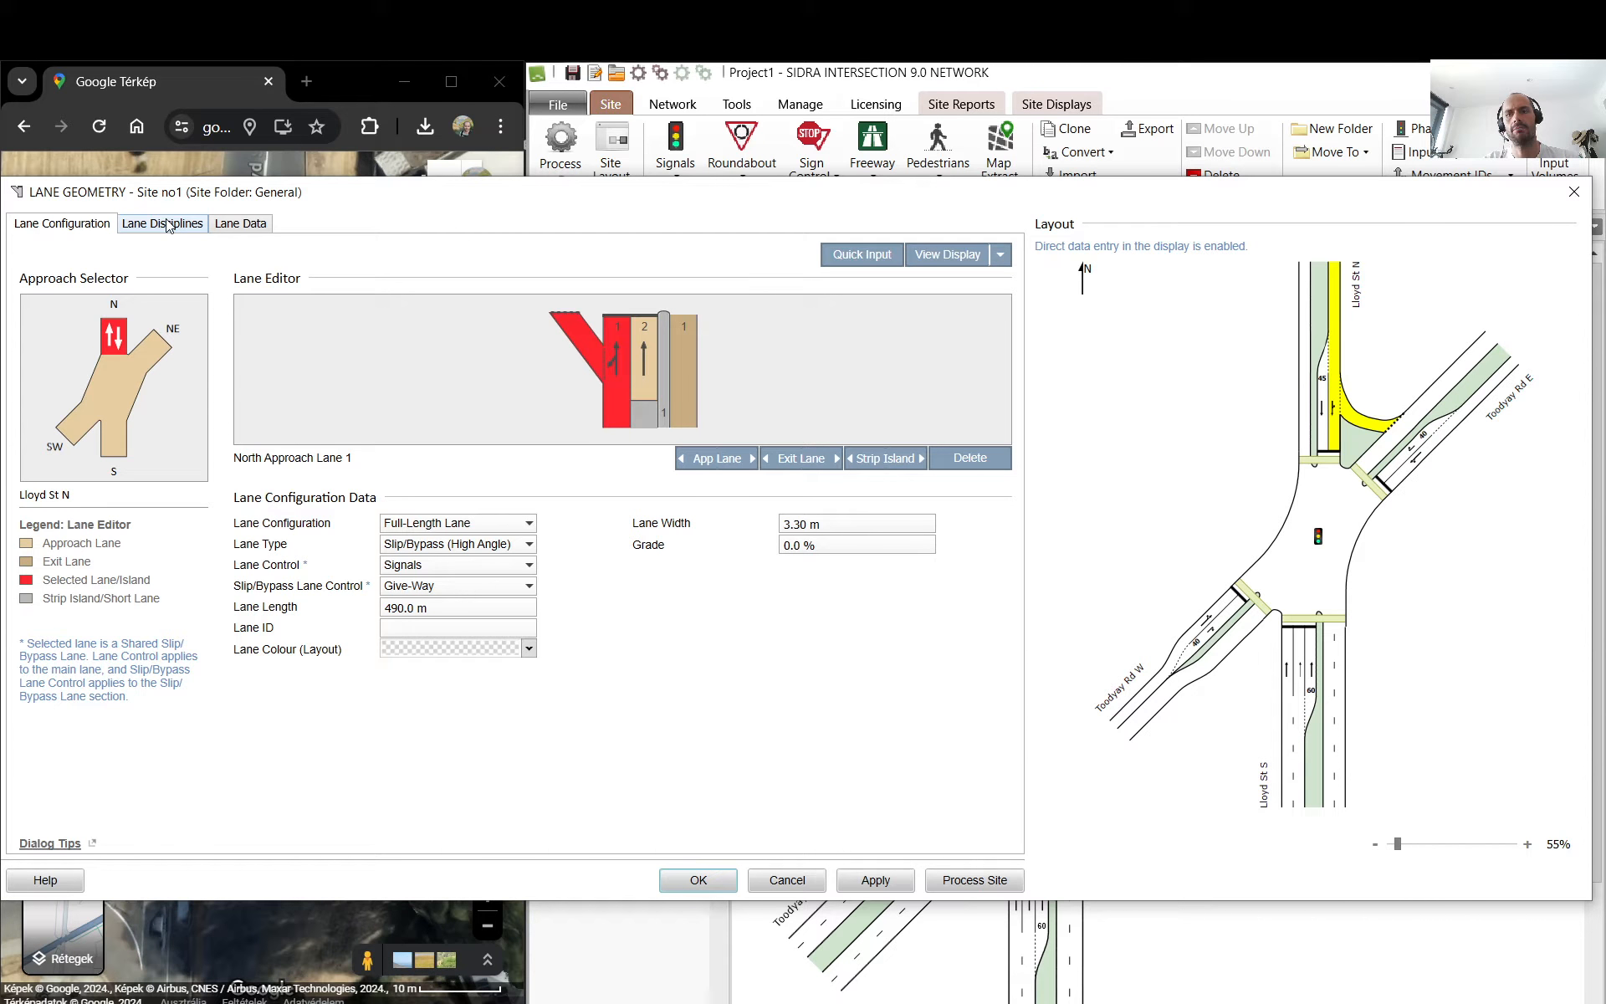
click(228, 102)
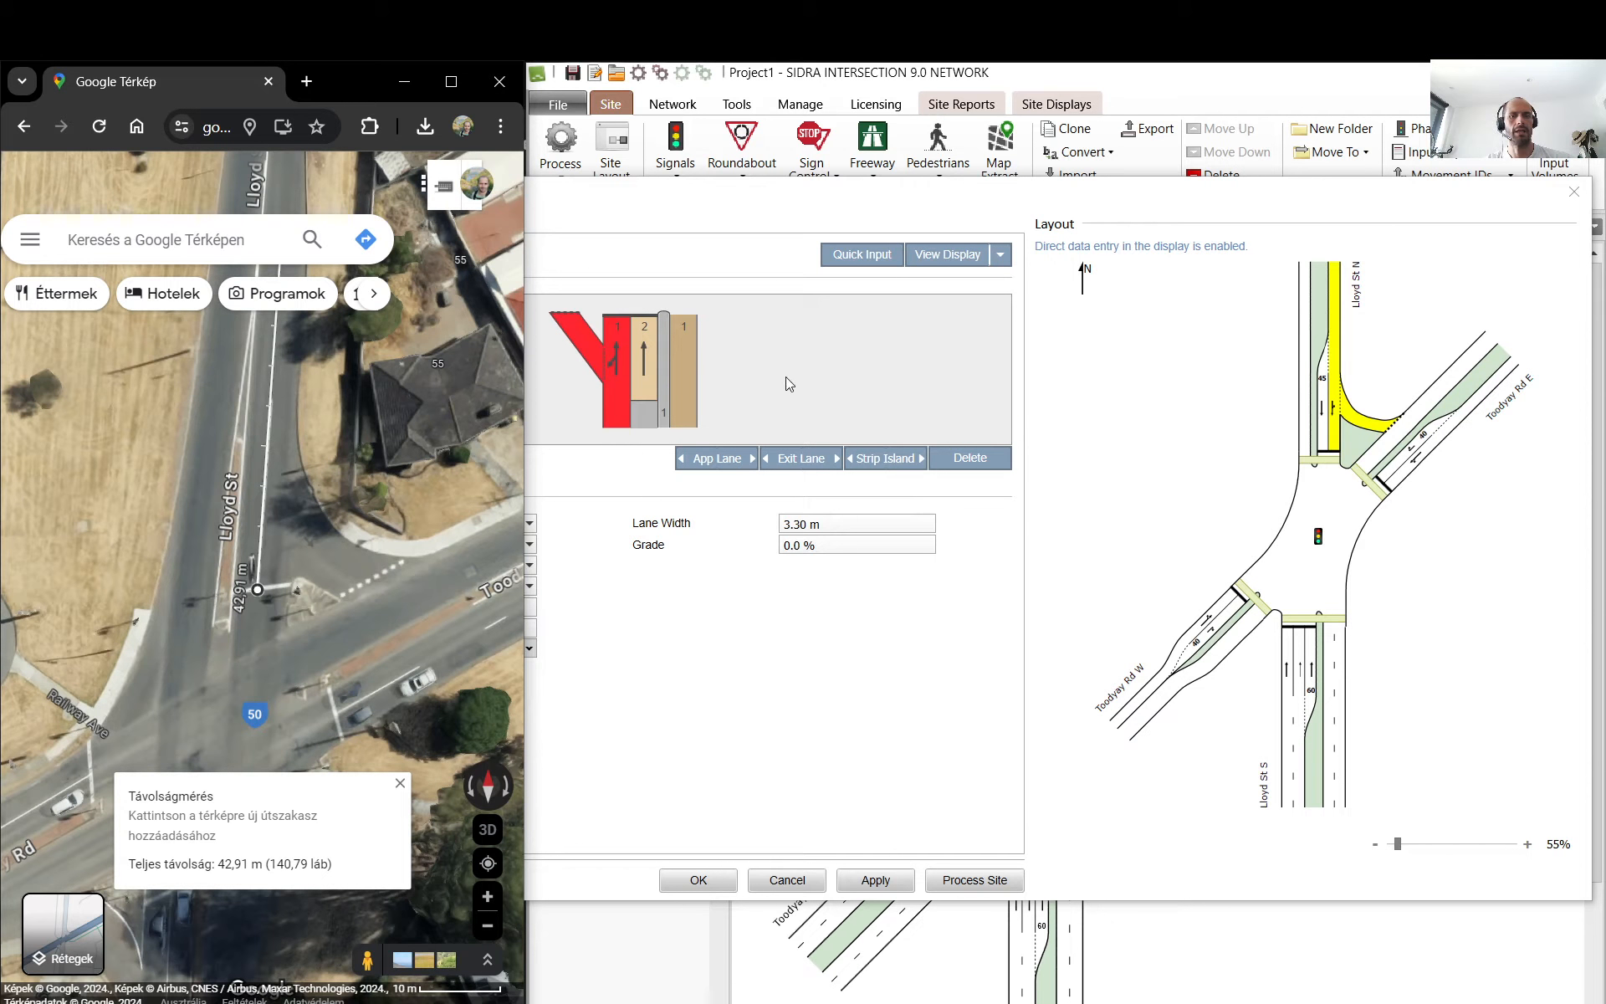
click(806, 350)
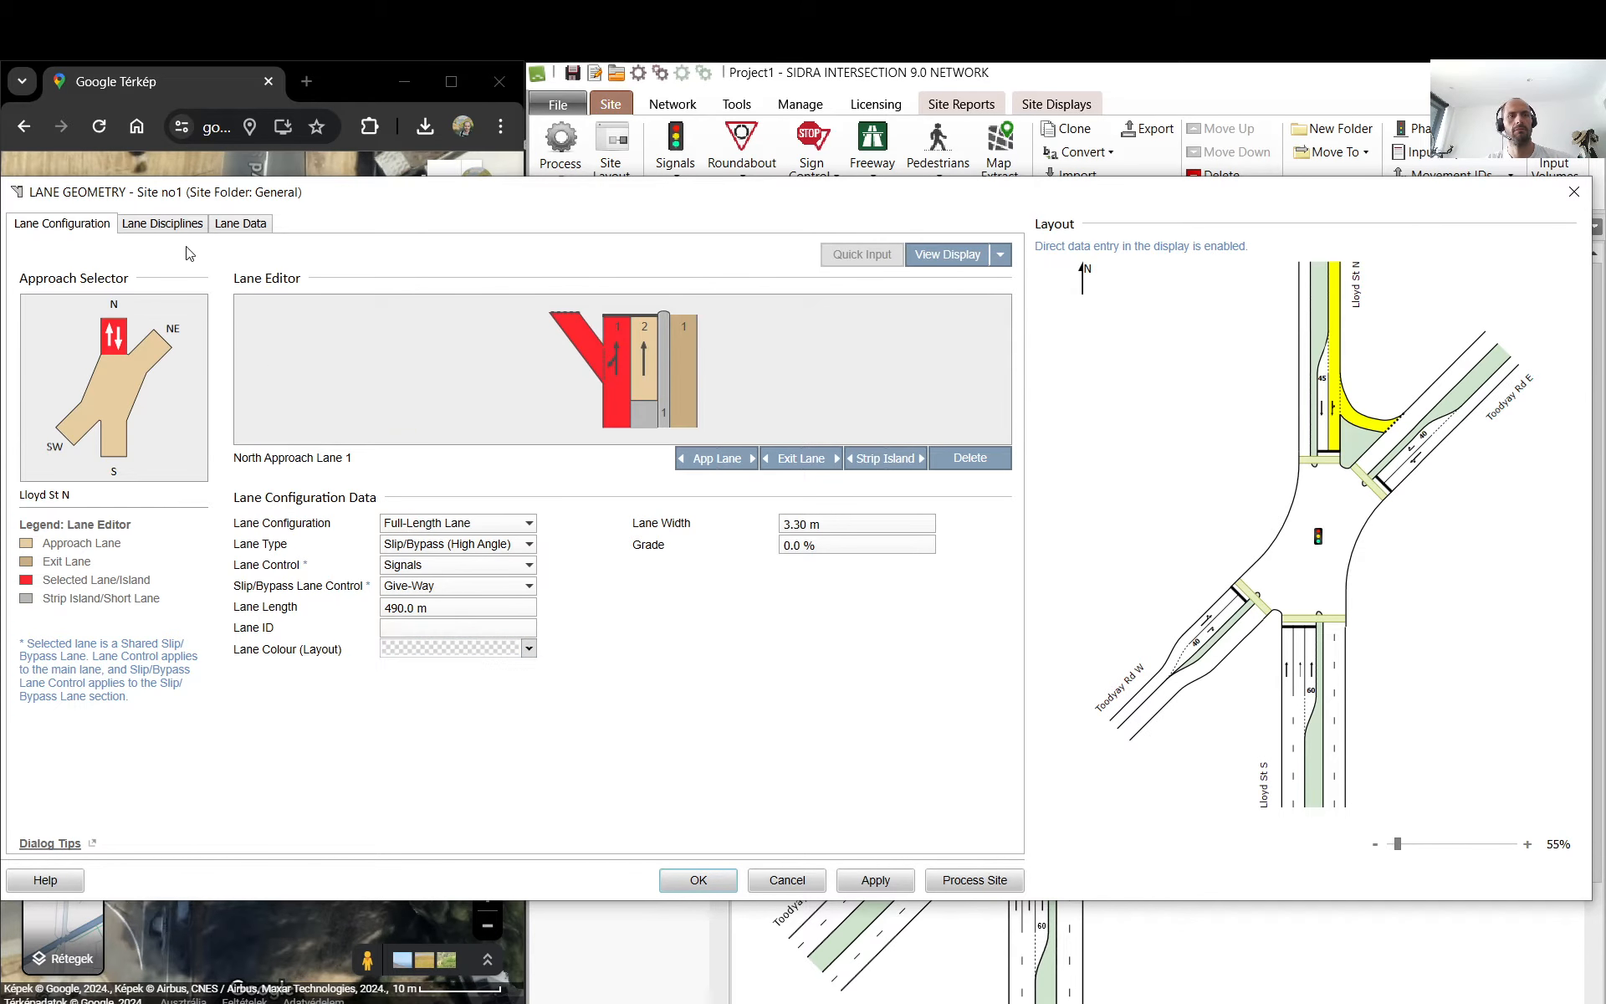
- Restrict north approach lane 2 to the southwest R1 movement only, for light and heavy vehicles
click(156, 226)
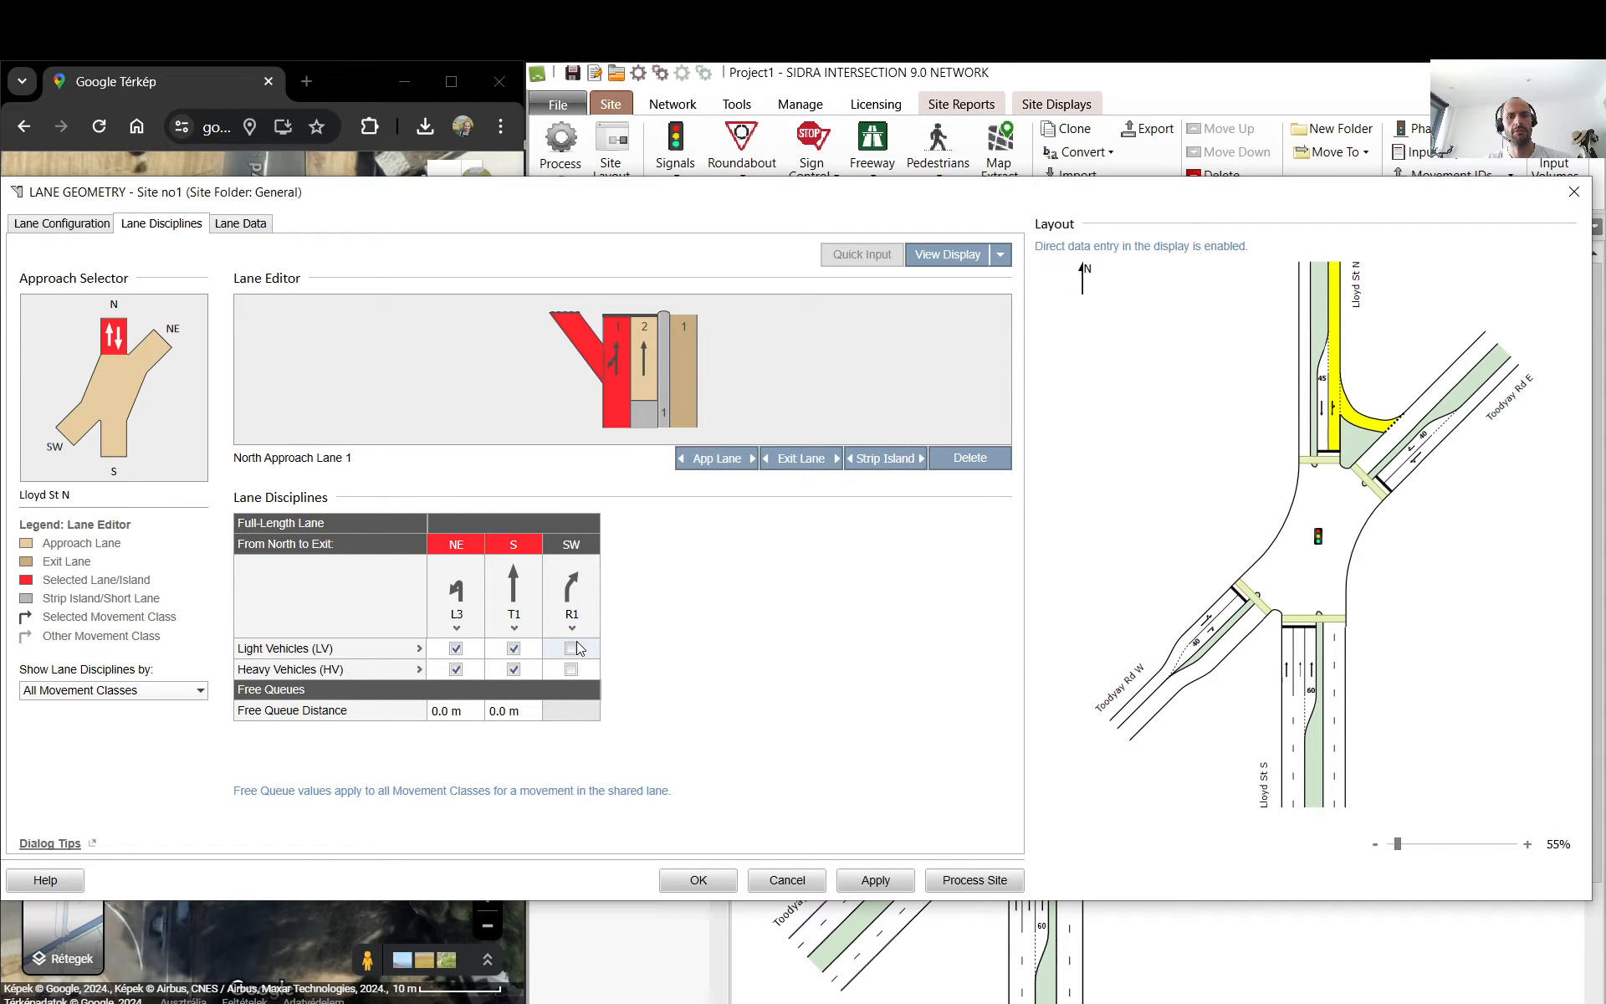
click(645, 380)
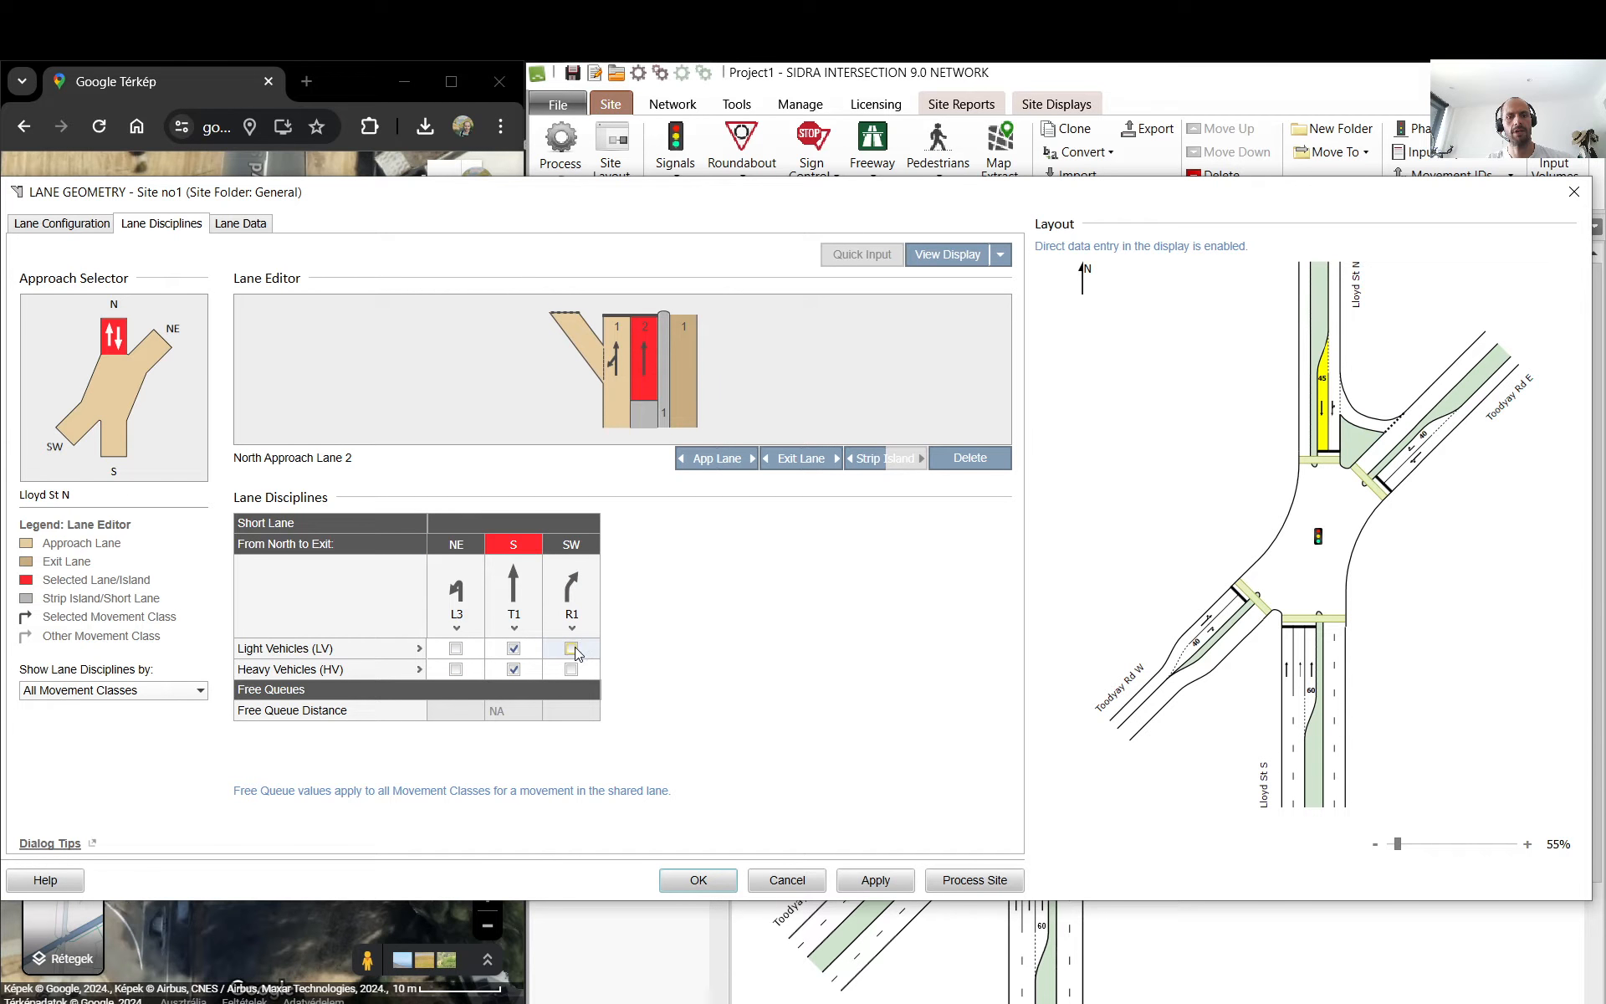
click(574, 587)
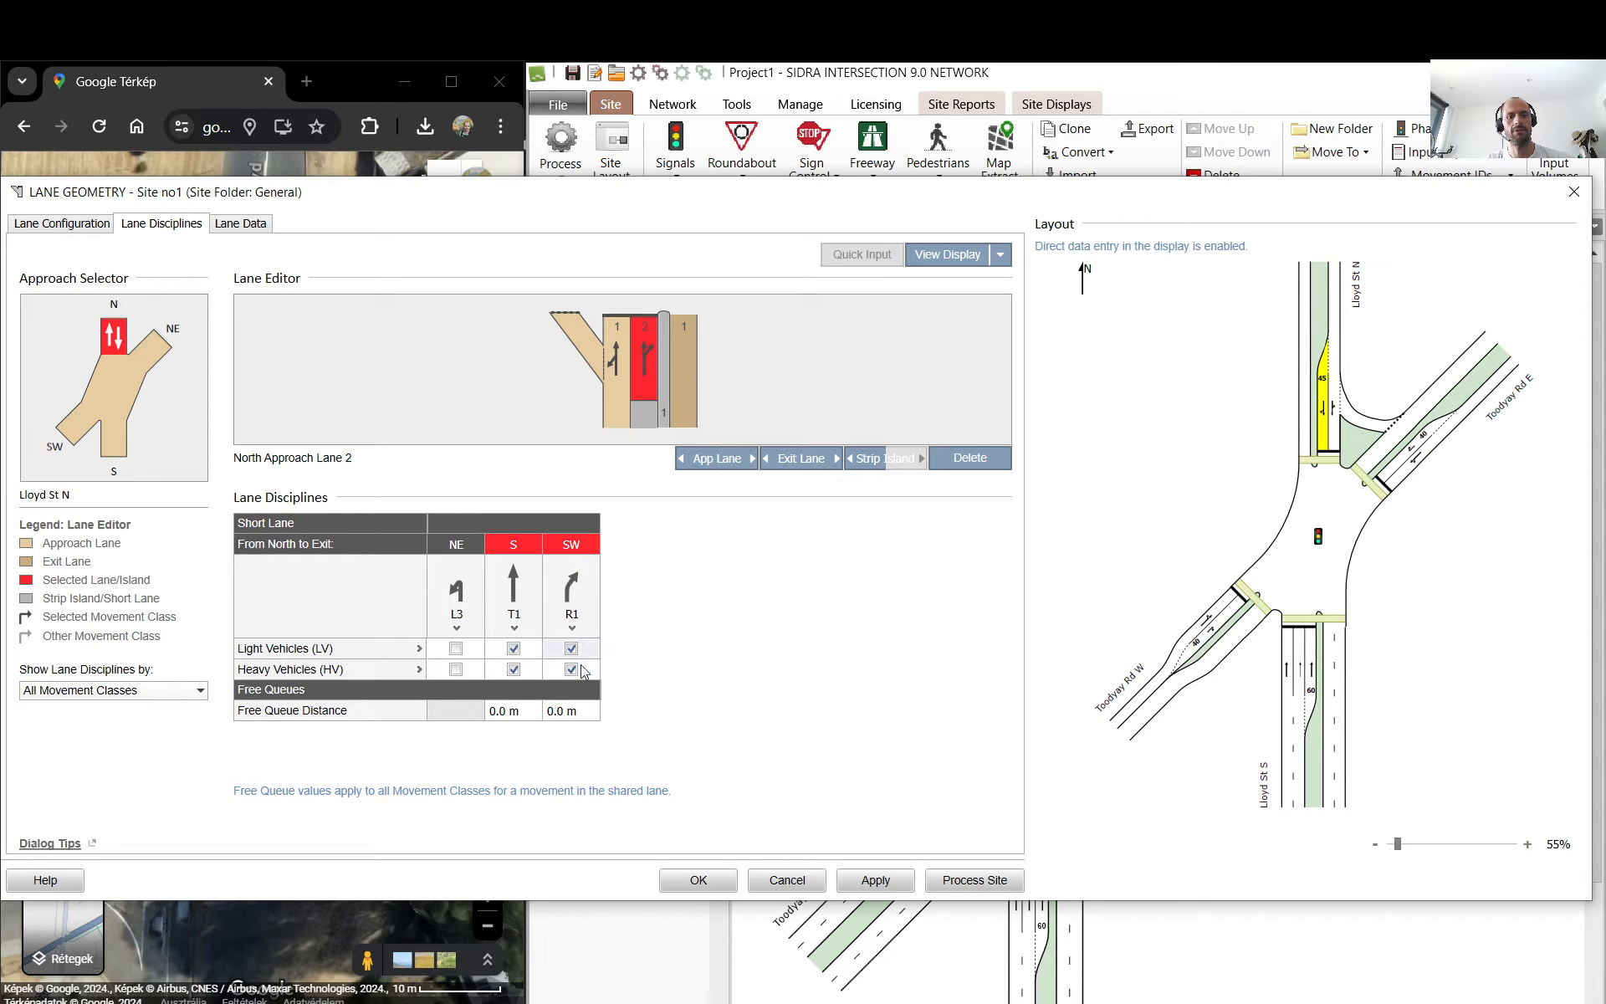
click(60, 225)
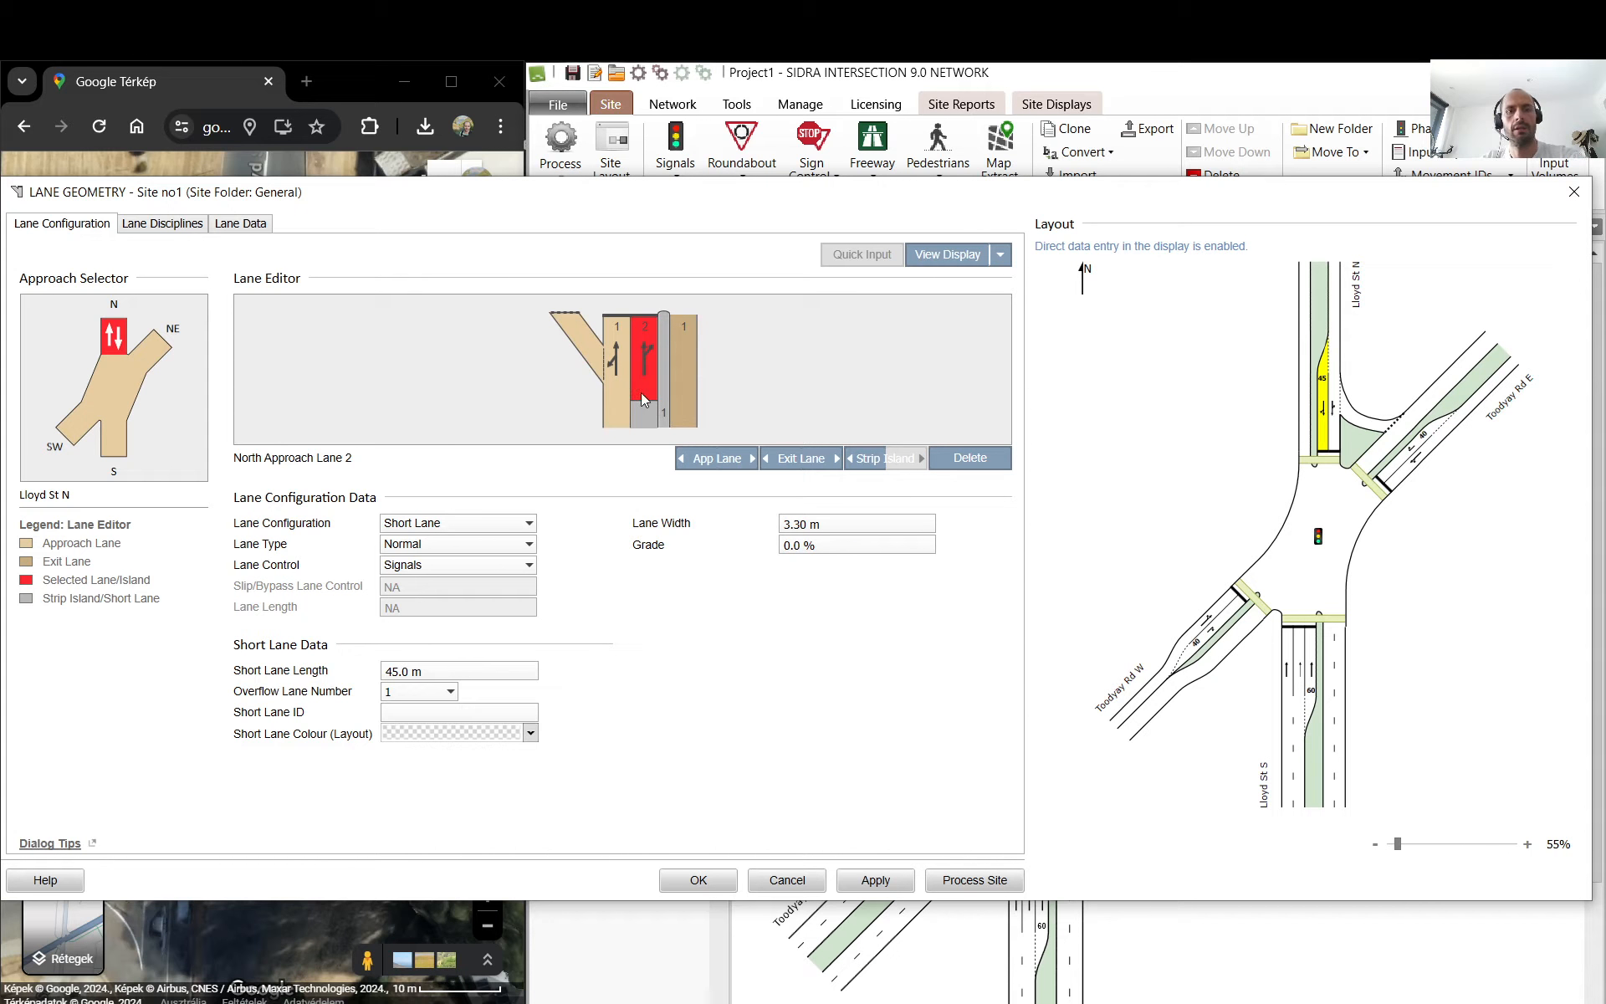
click(164, 226)
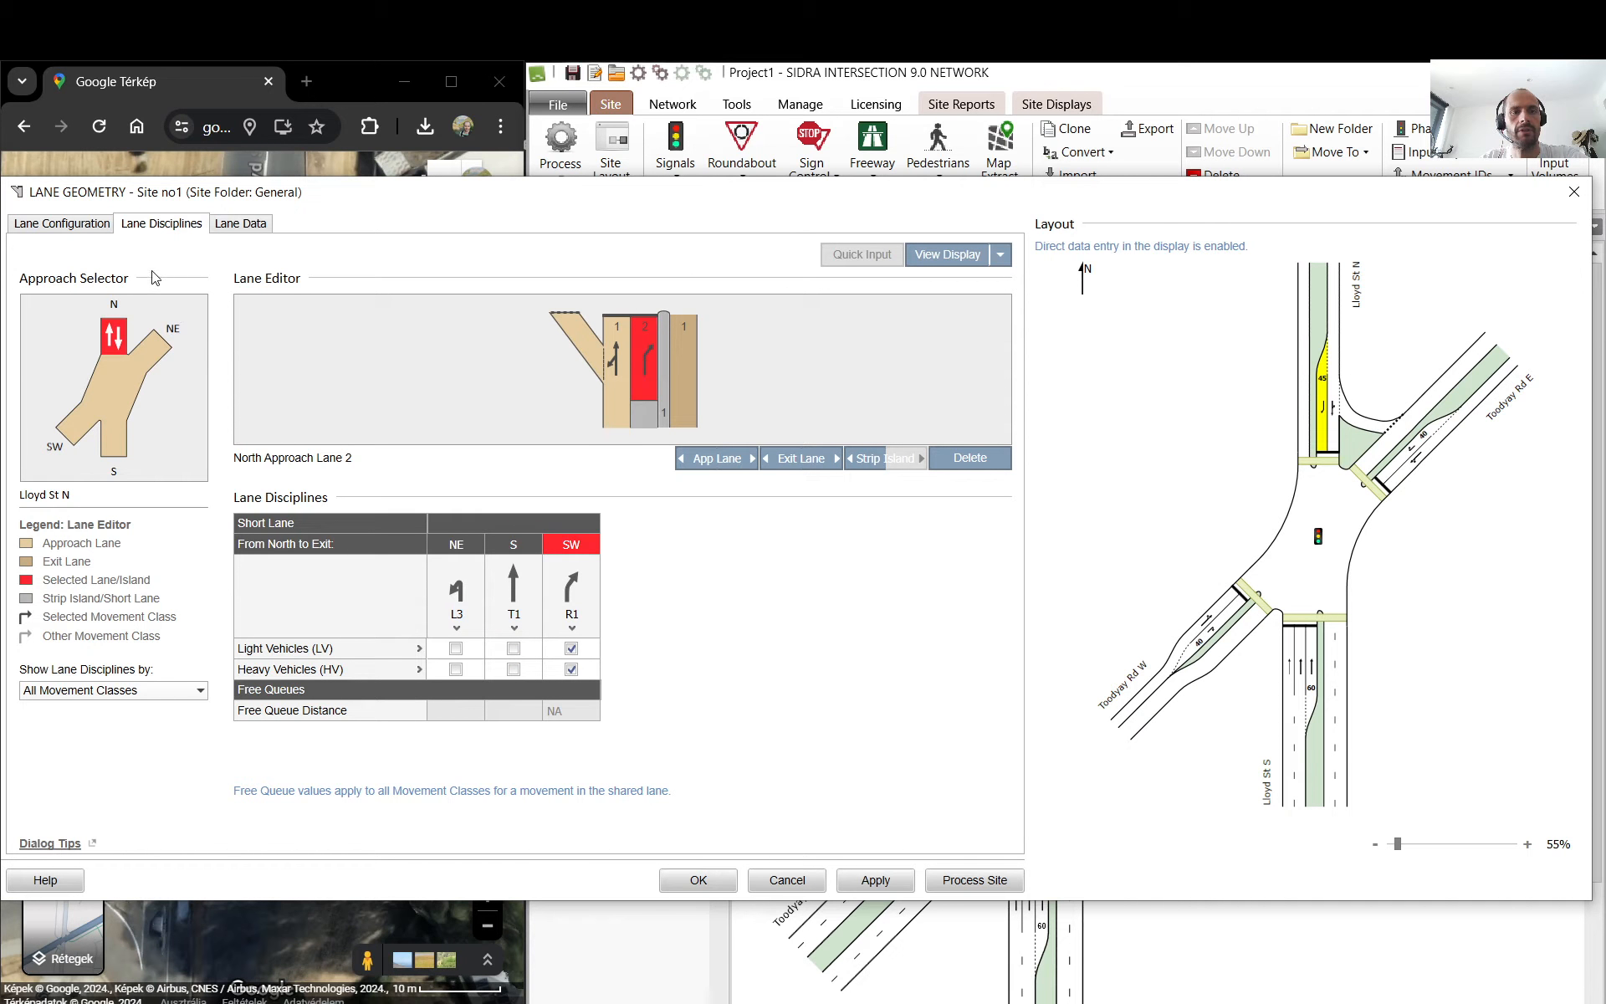
click(87, 226)
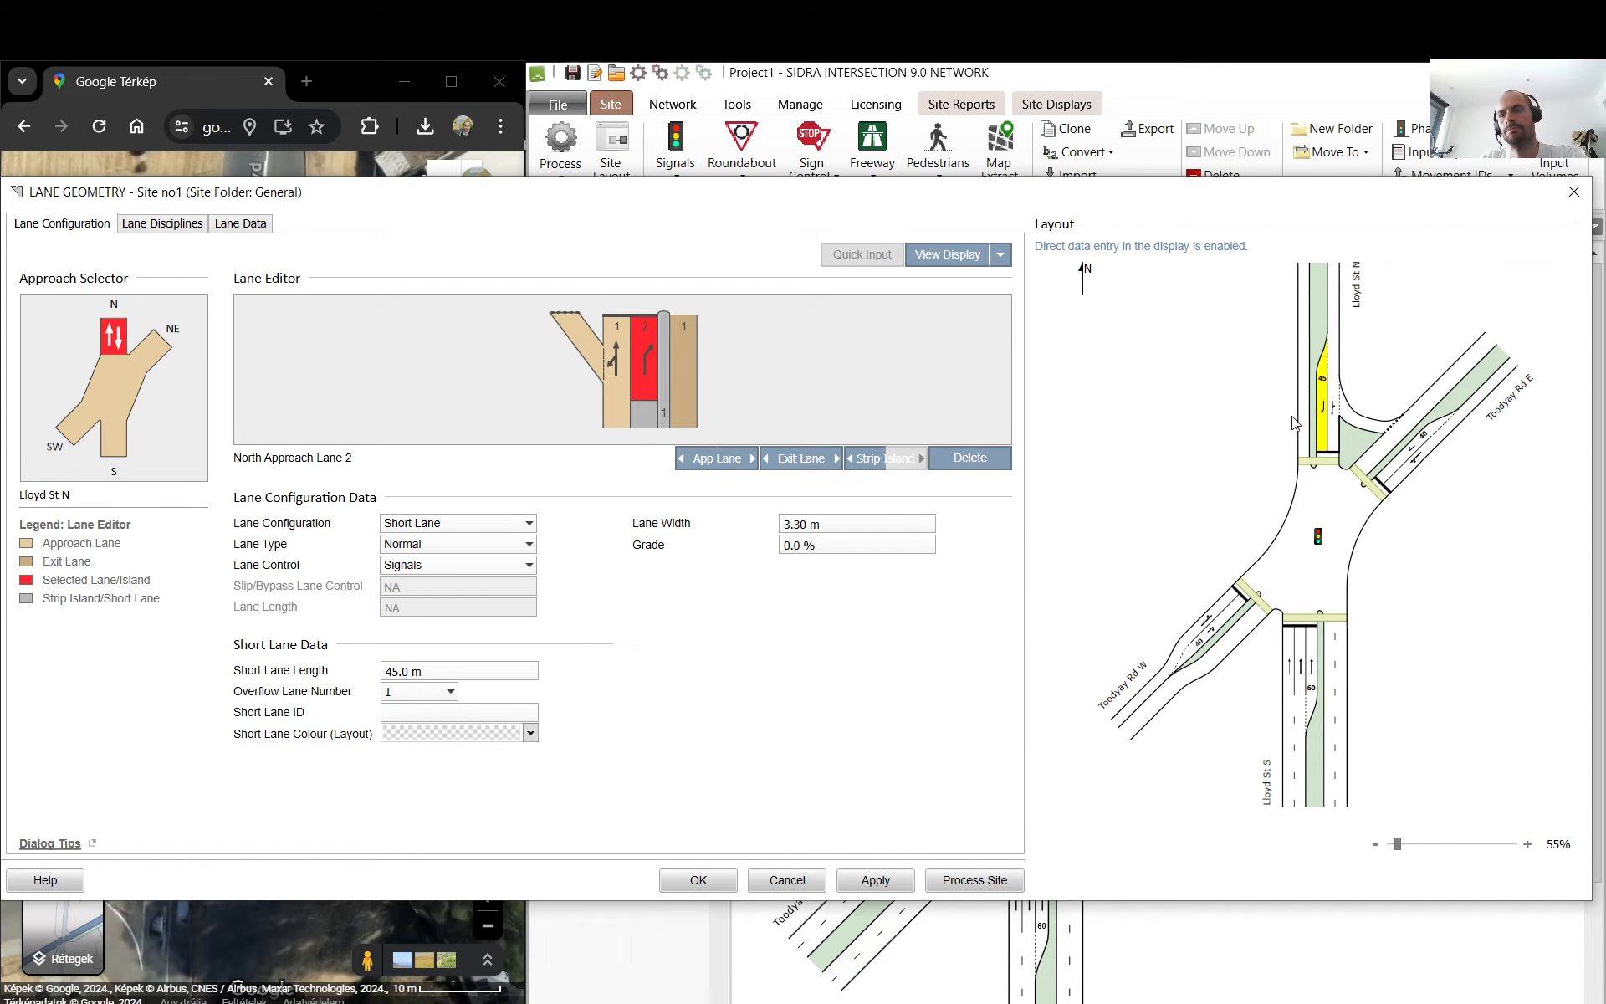
- Try north approach lane 1 as northeast only with lane 2 shared between south and southwest, and revert both lanes
click(1342, 416)
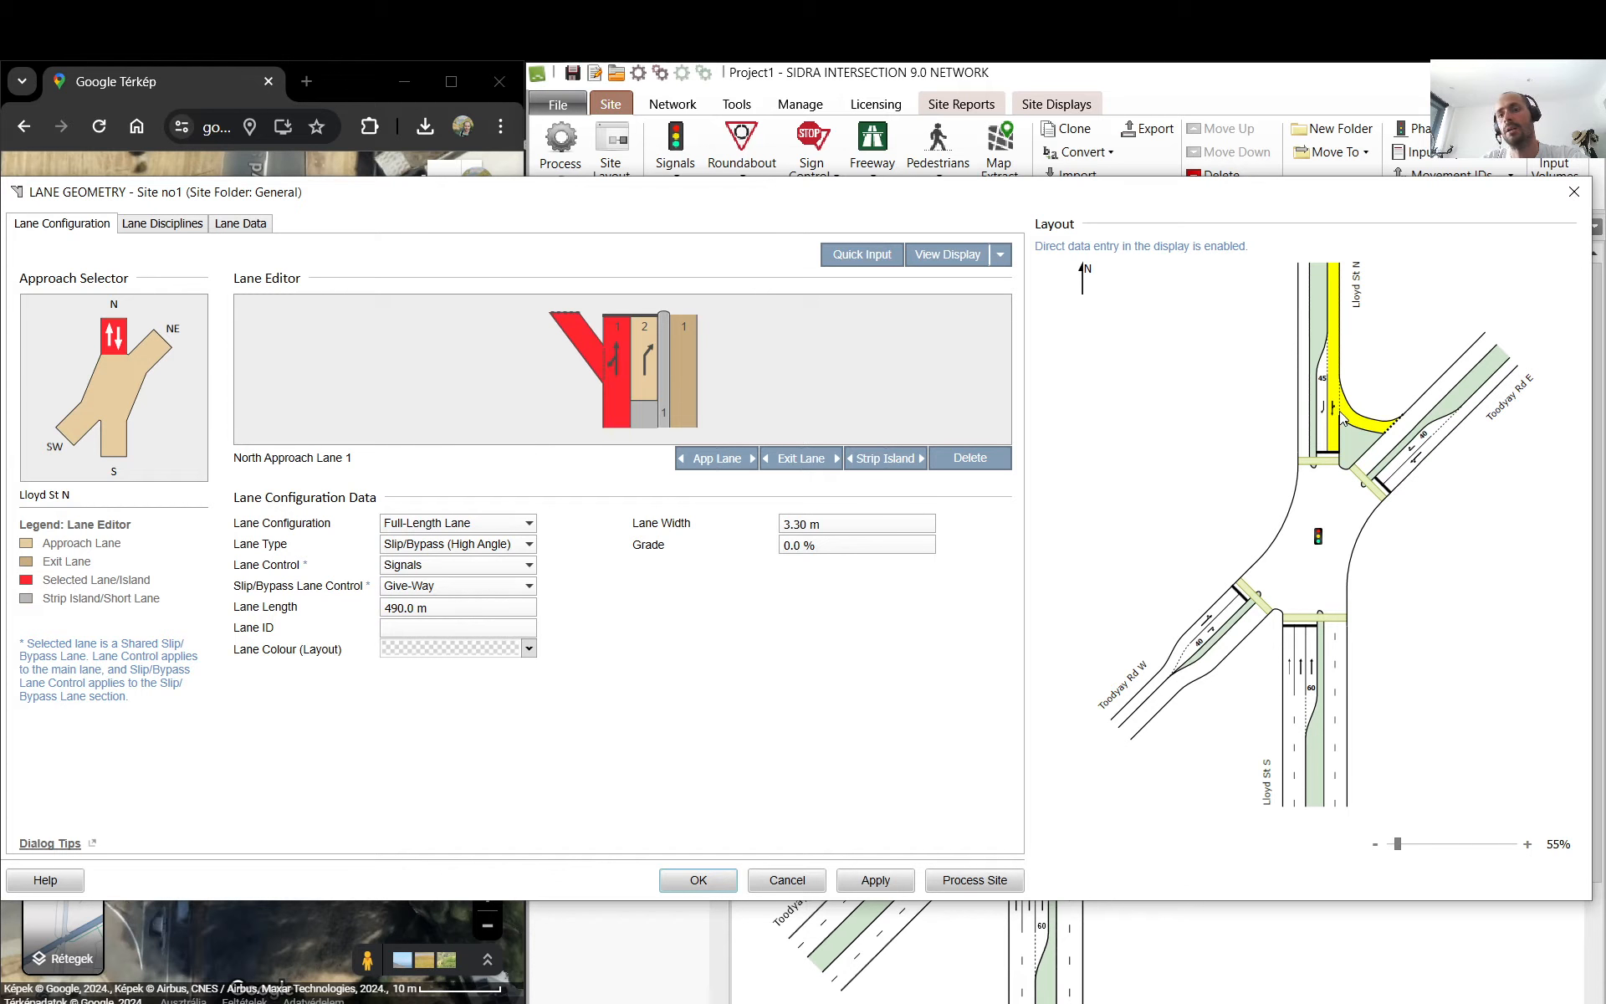
click(178, 234)
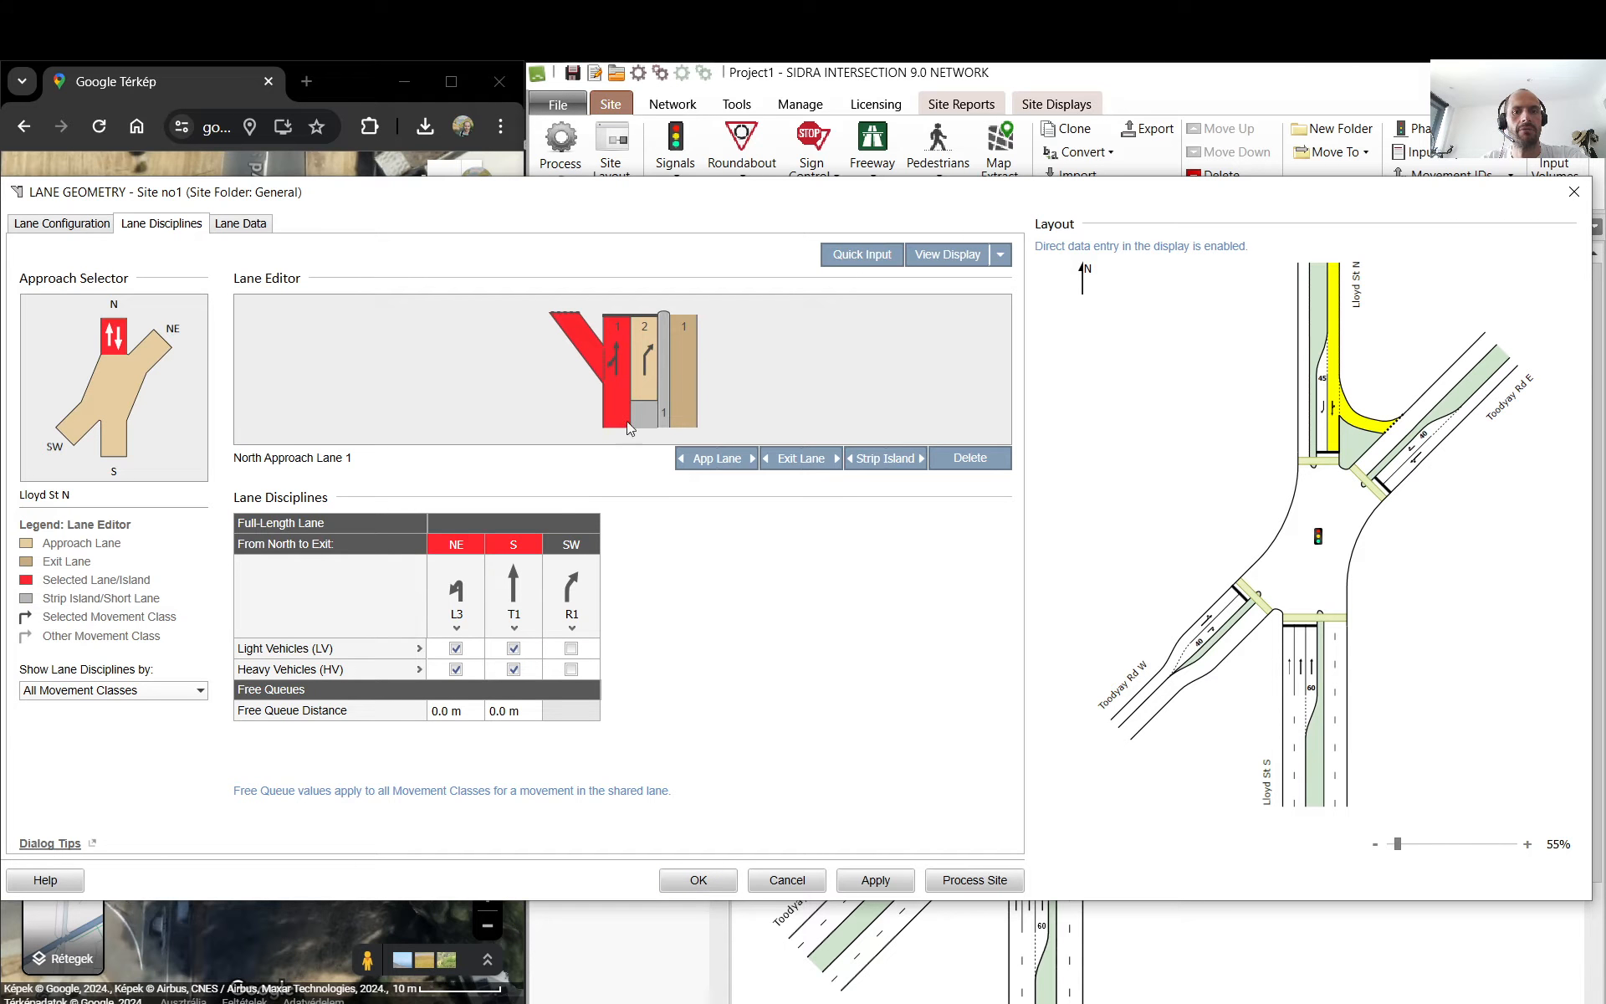
click(645, 384)
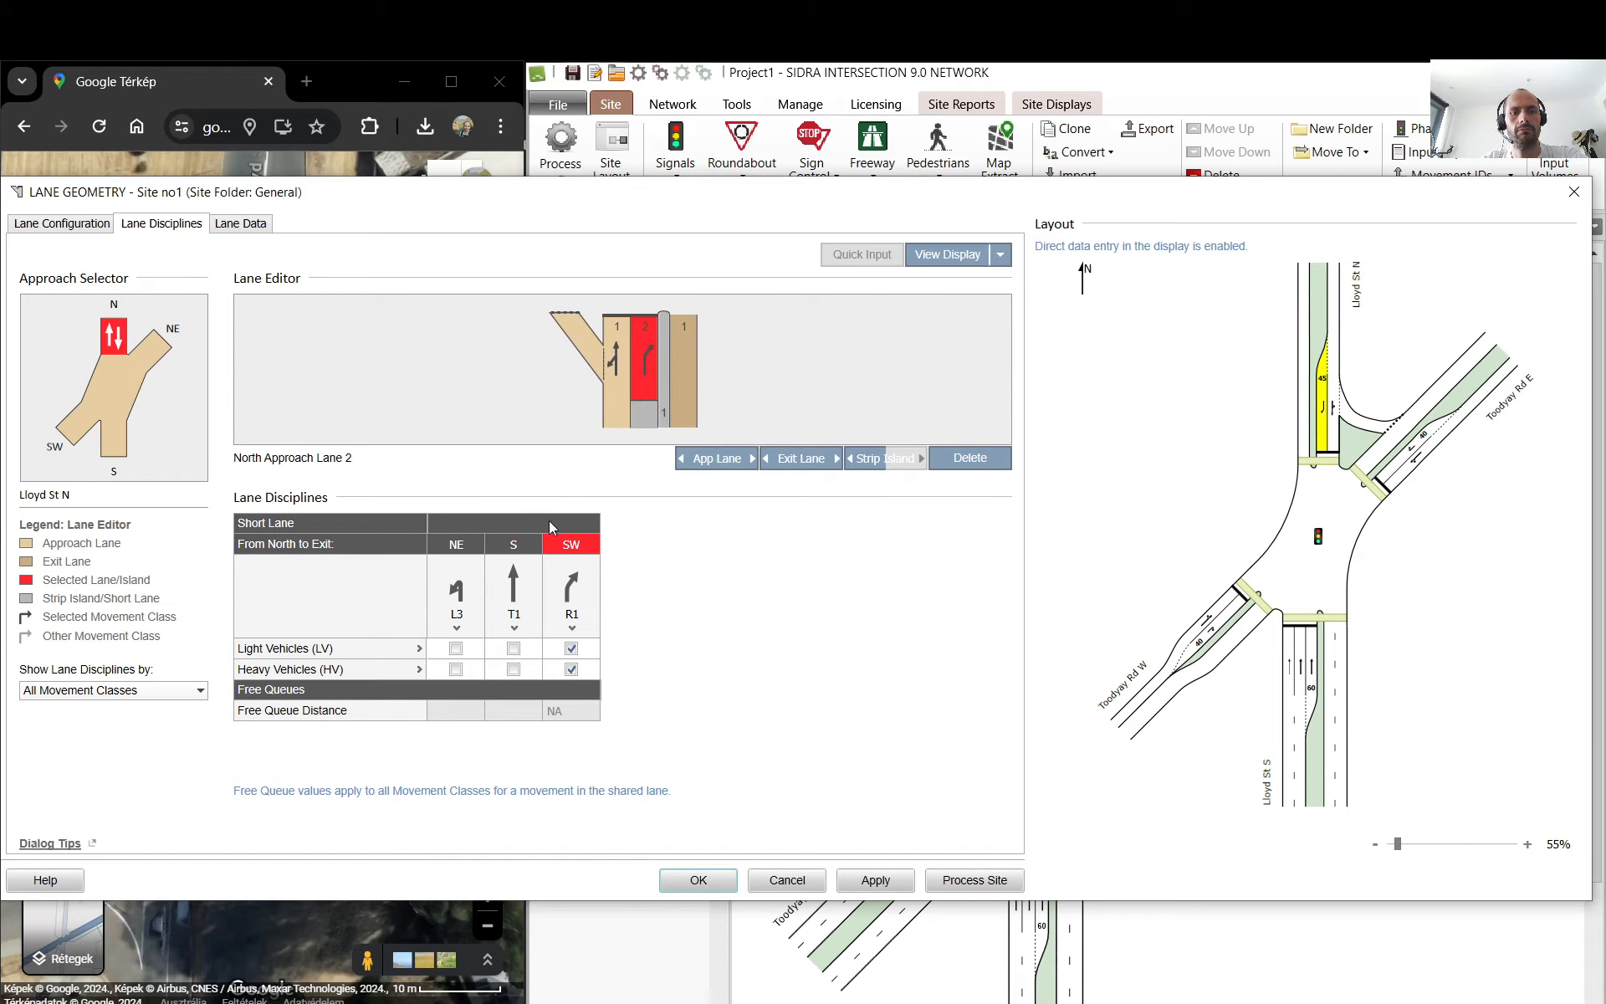
click(619, 368)
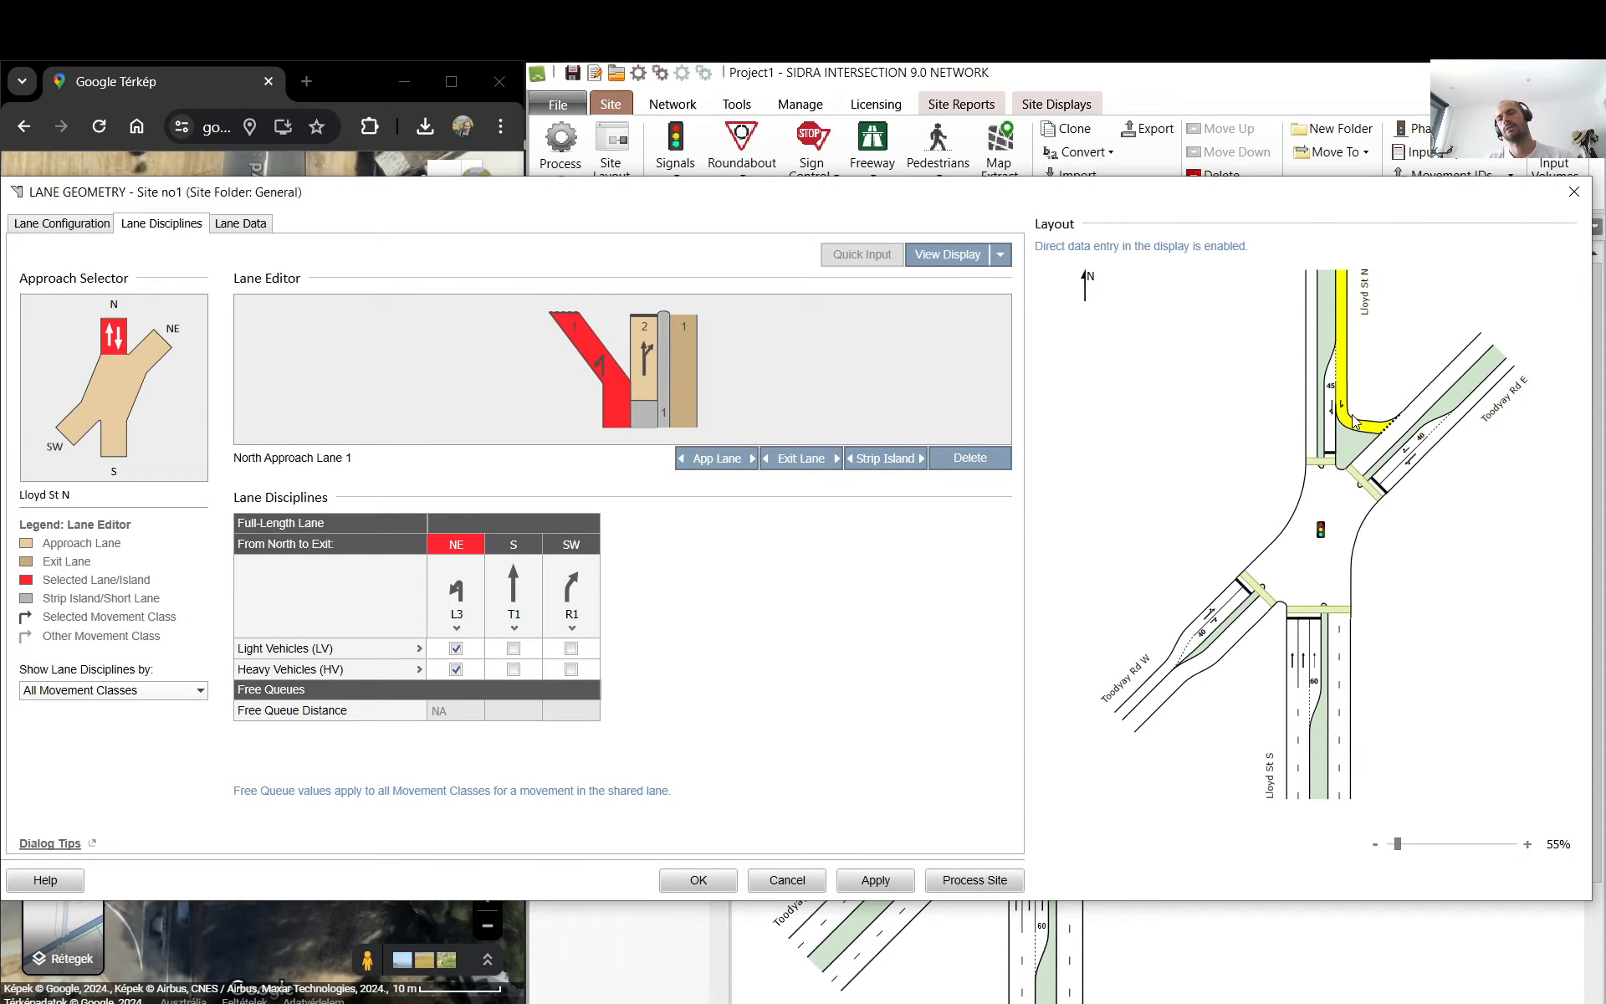
click(526, 581)
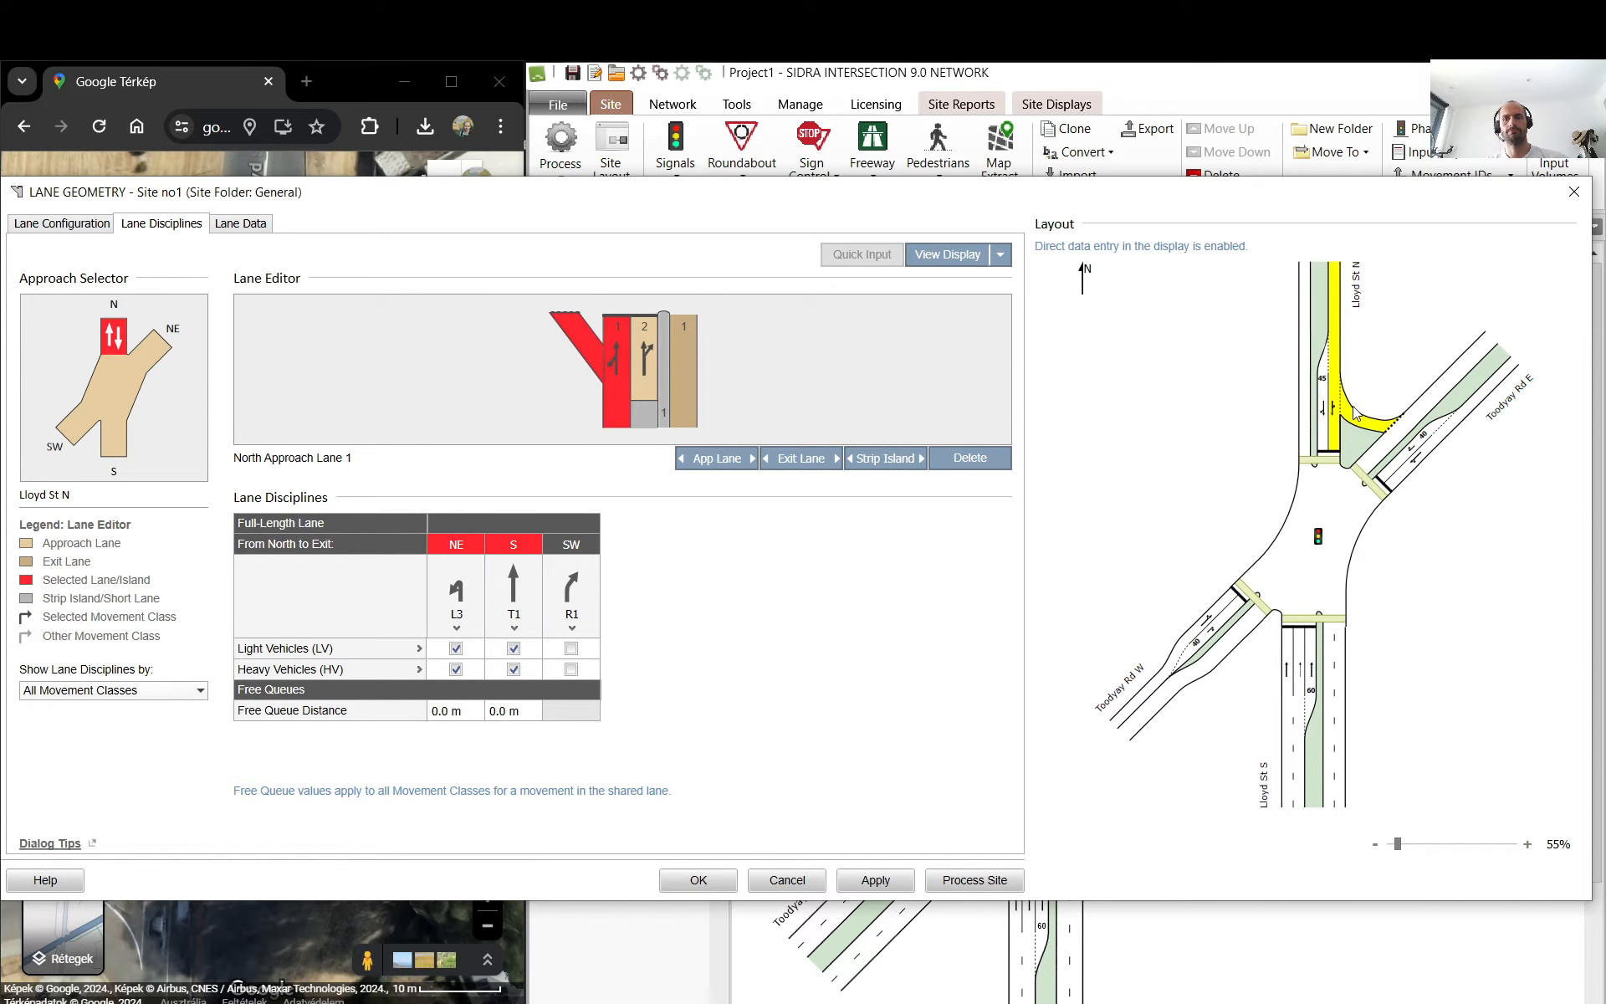
click(1327, 423)
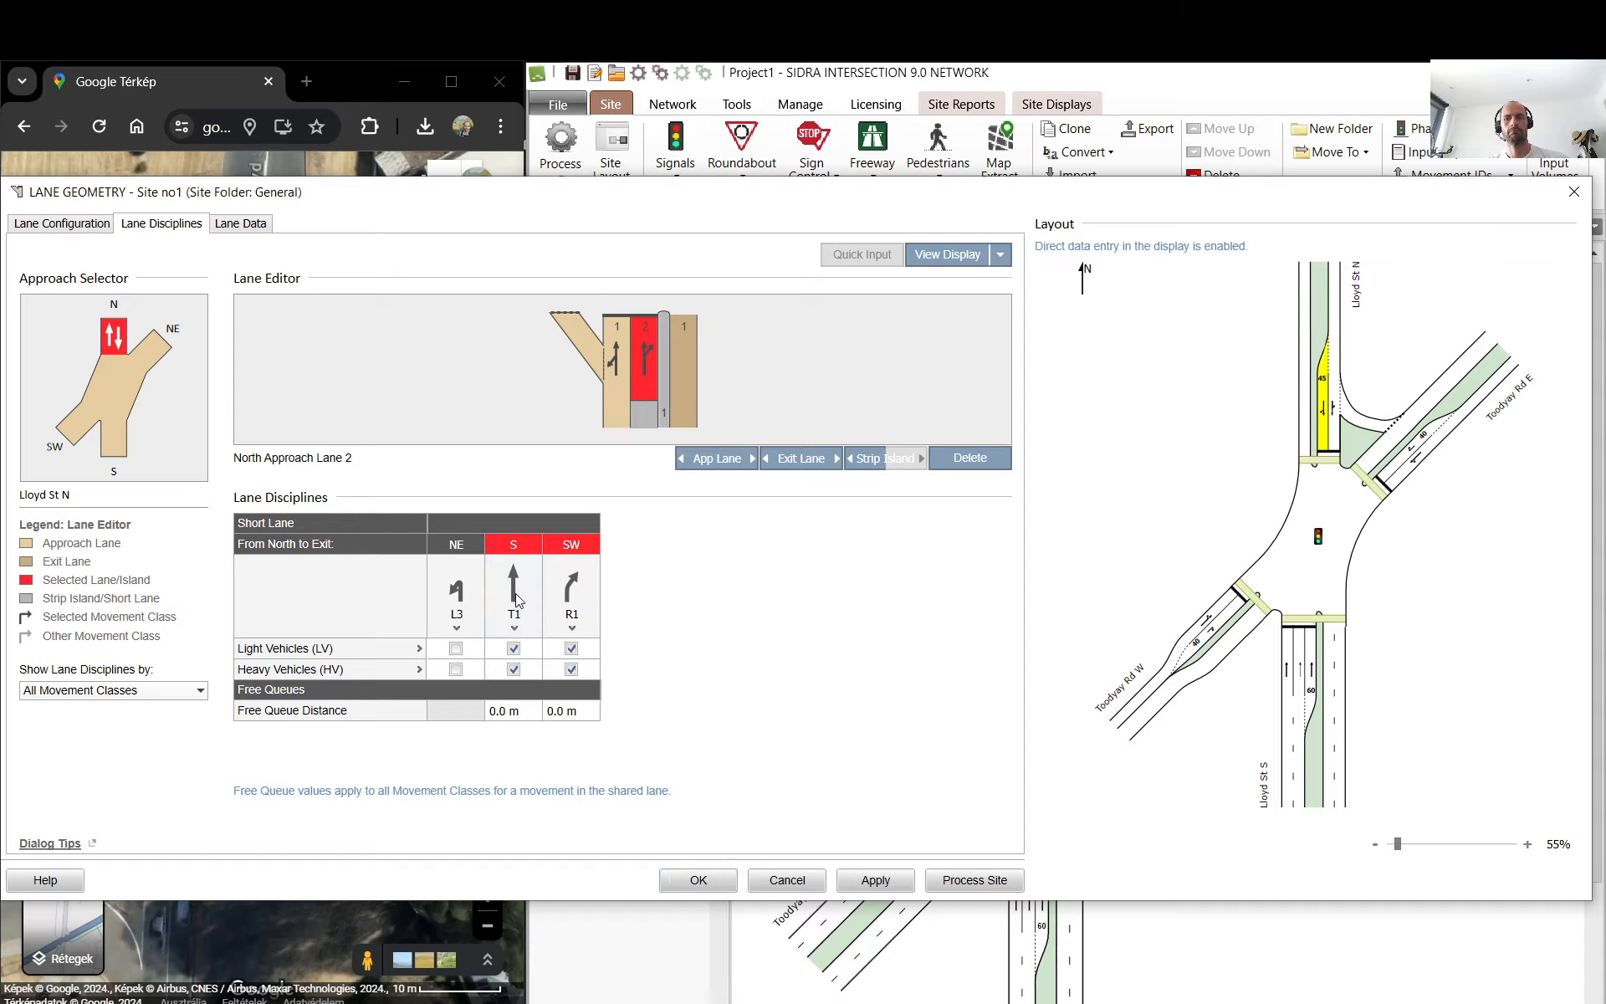
click(73, 235)
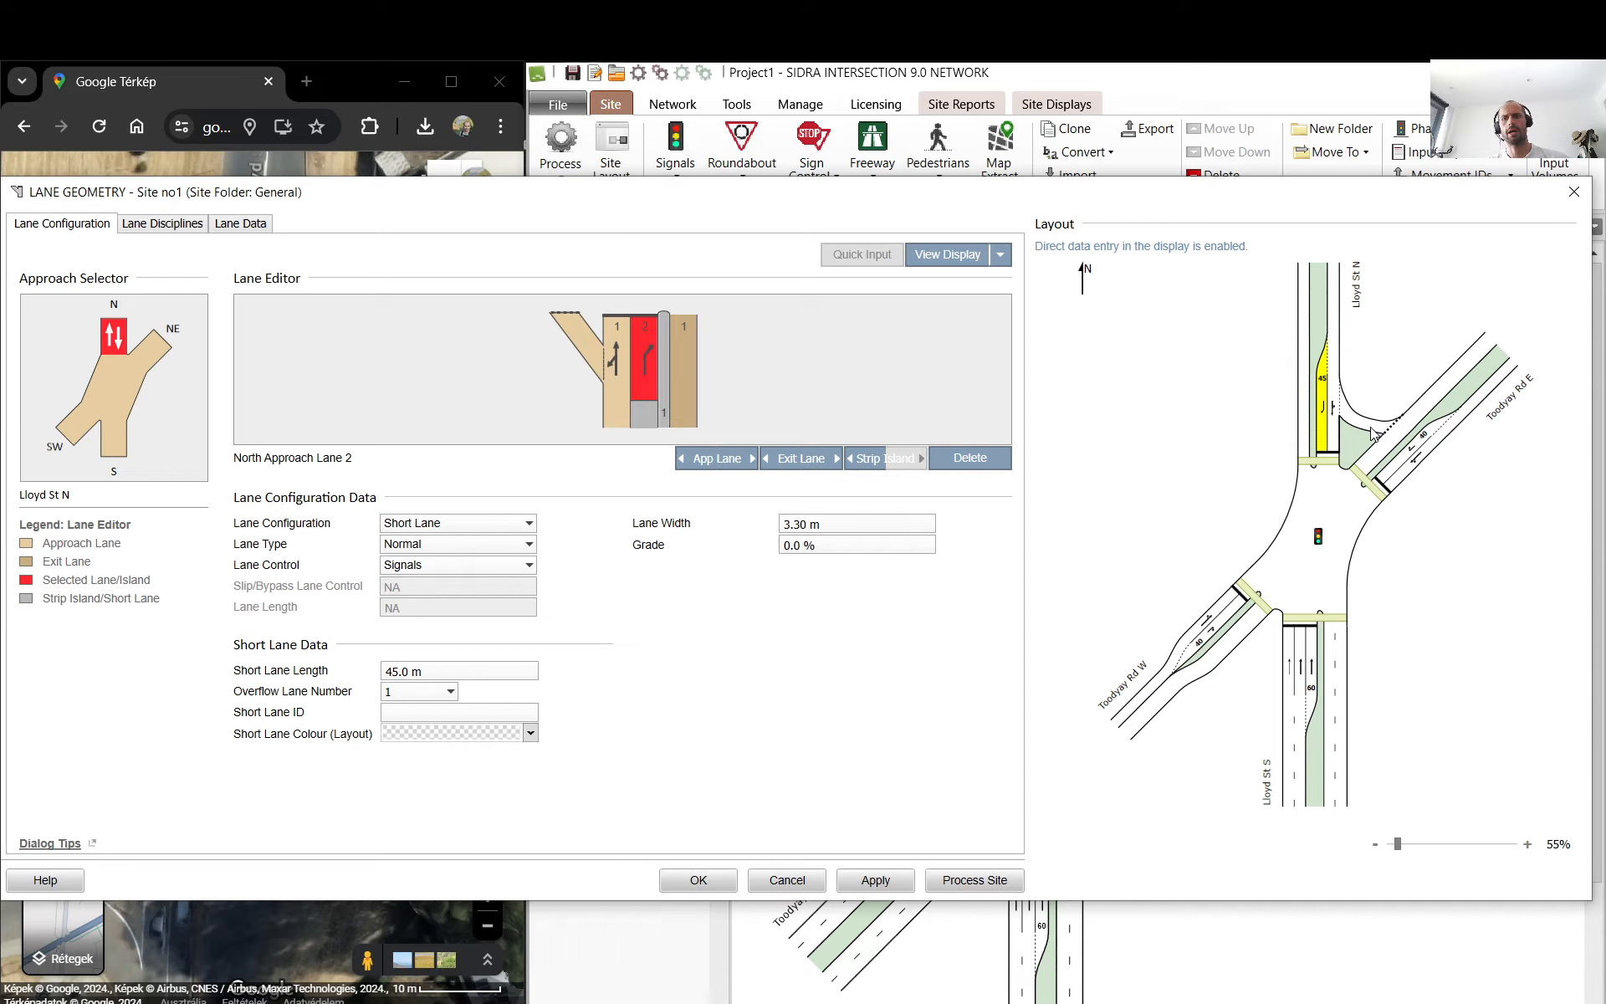
- On the south Lloyd St S leg, set approach lane 3's short lane length to 45 m and delete exit lane 1 and approach lane 1
click(1314, 667)
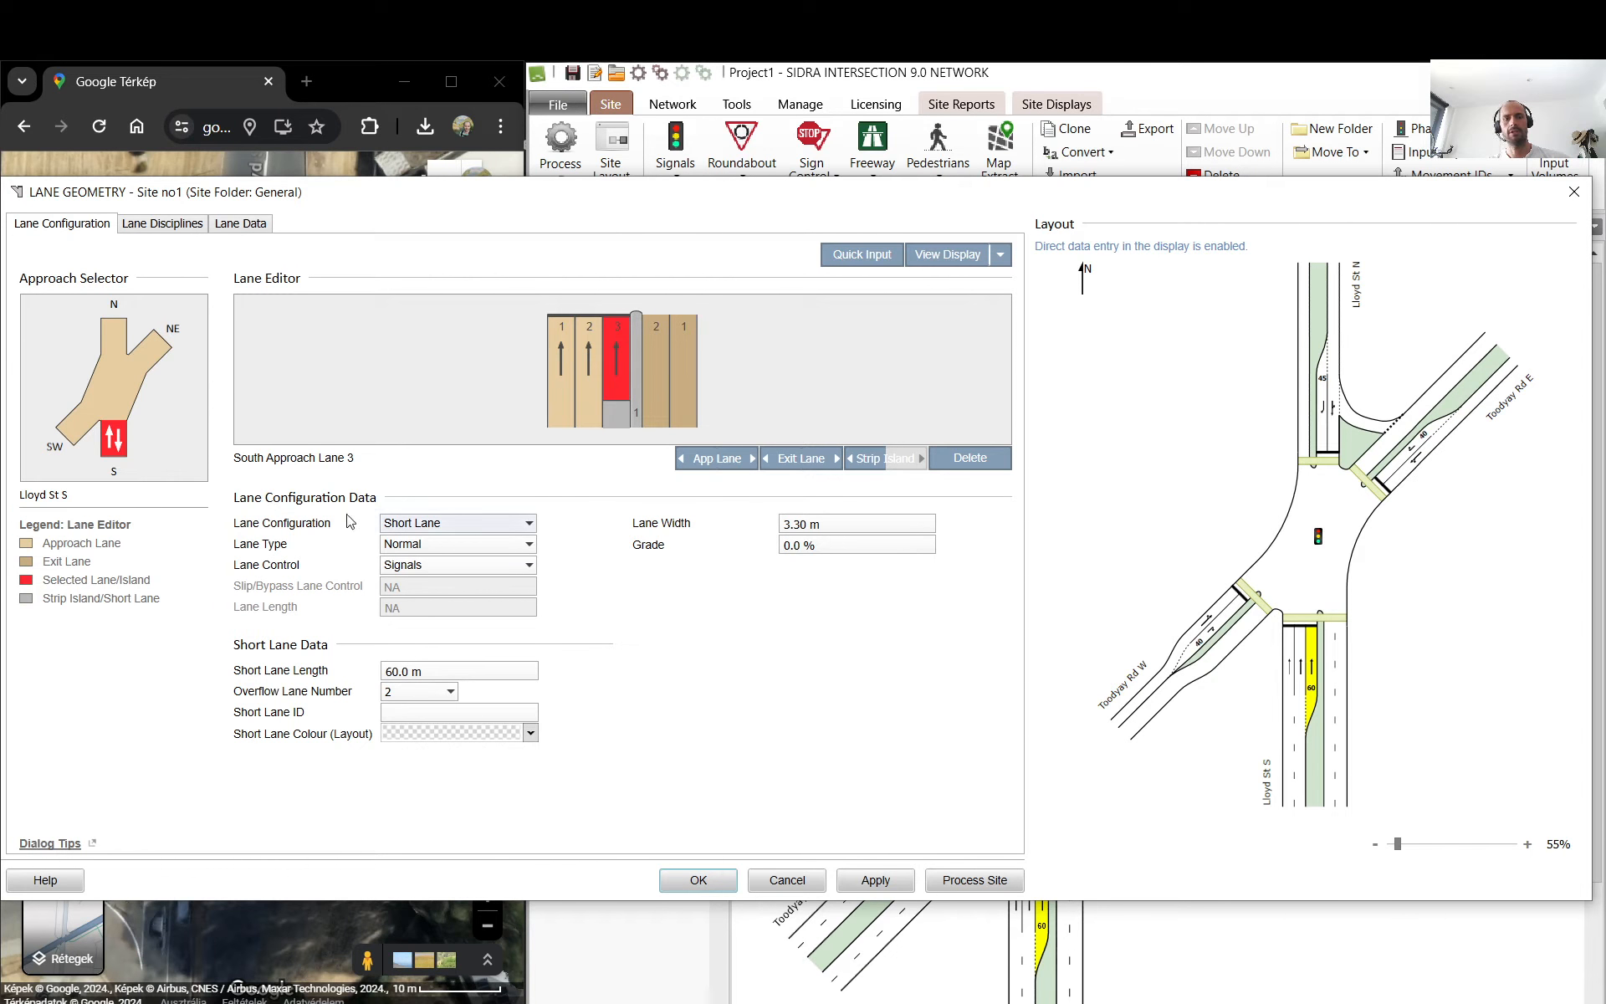
click(455, 674)
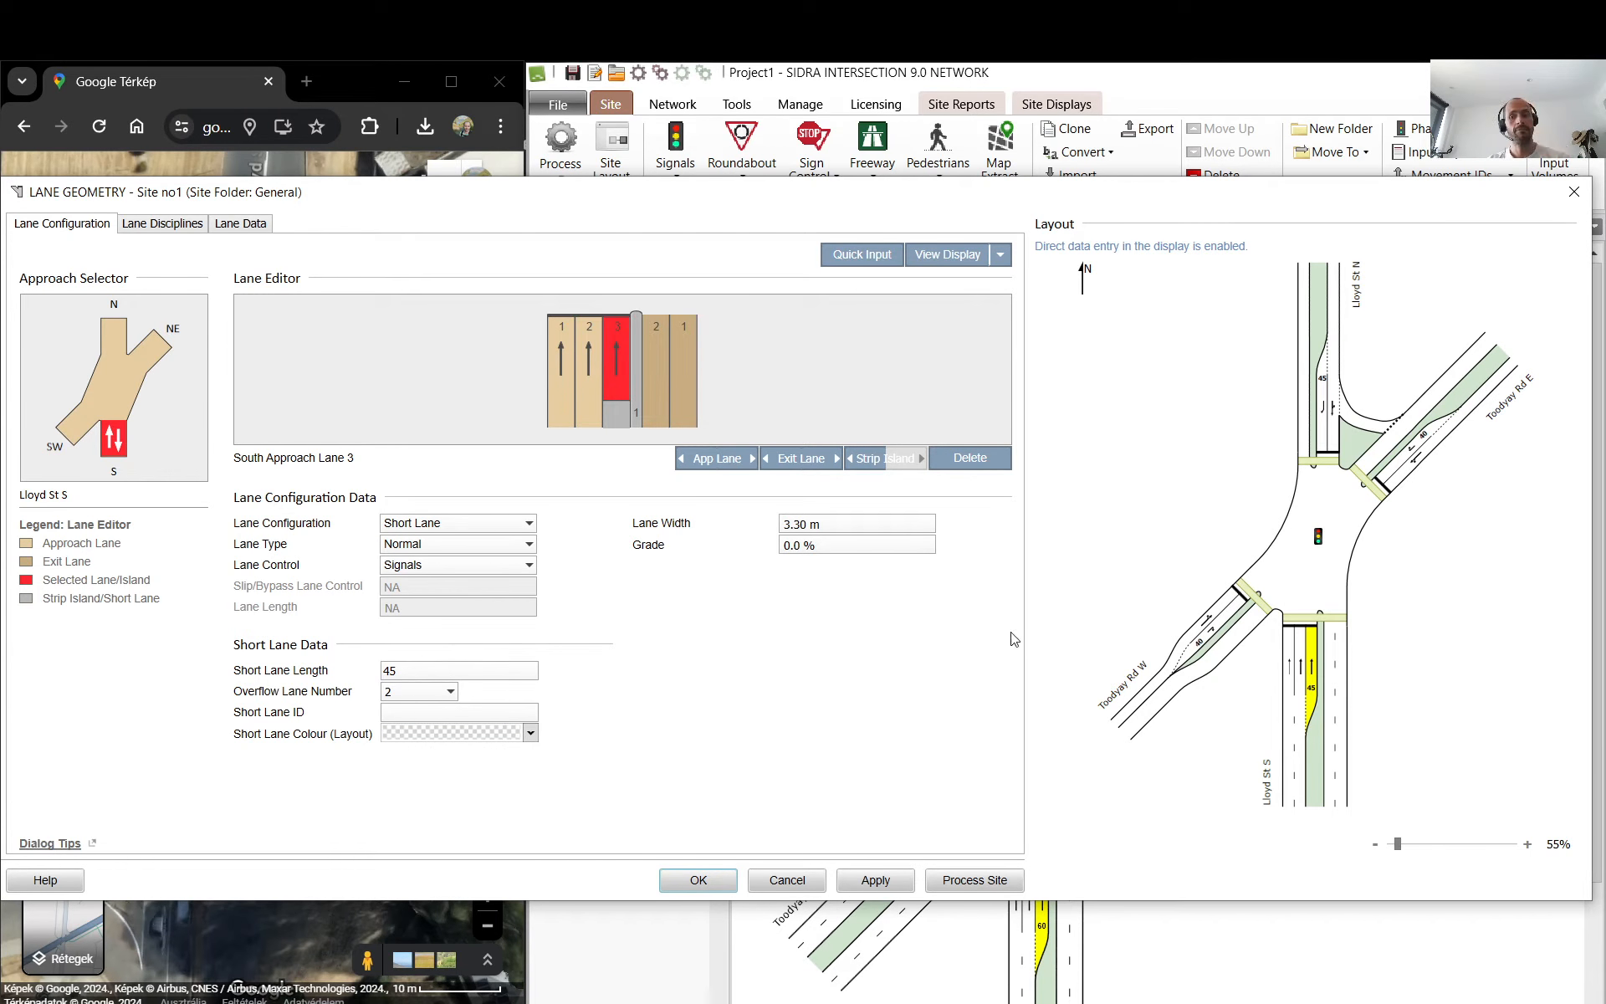
click(1341, 682)
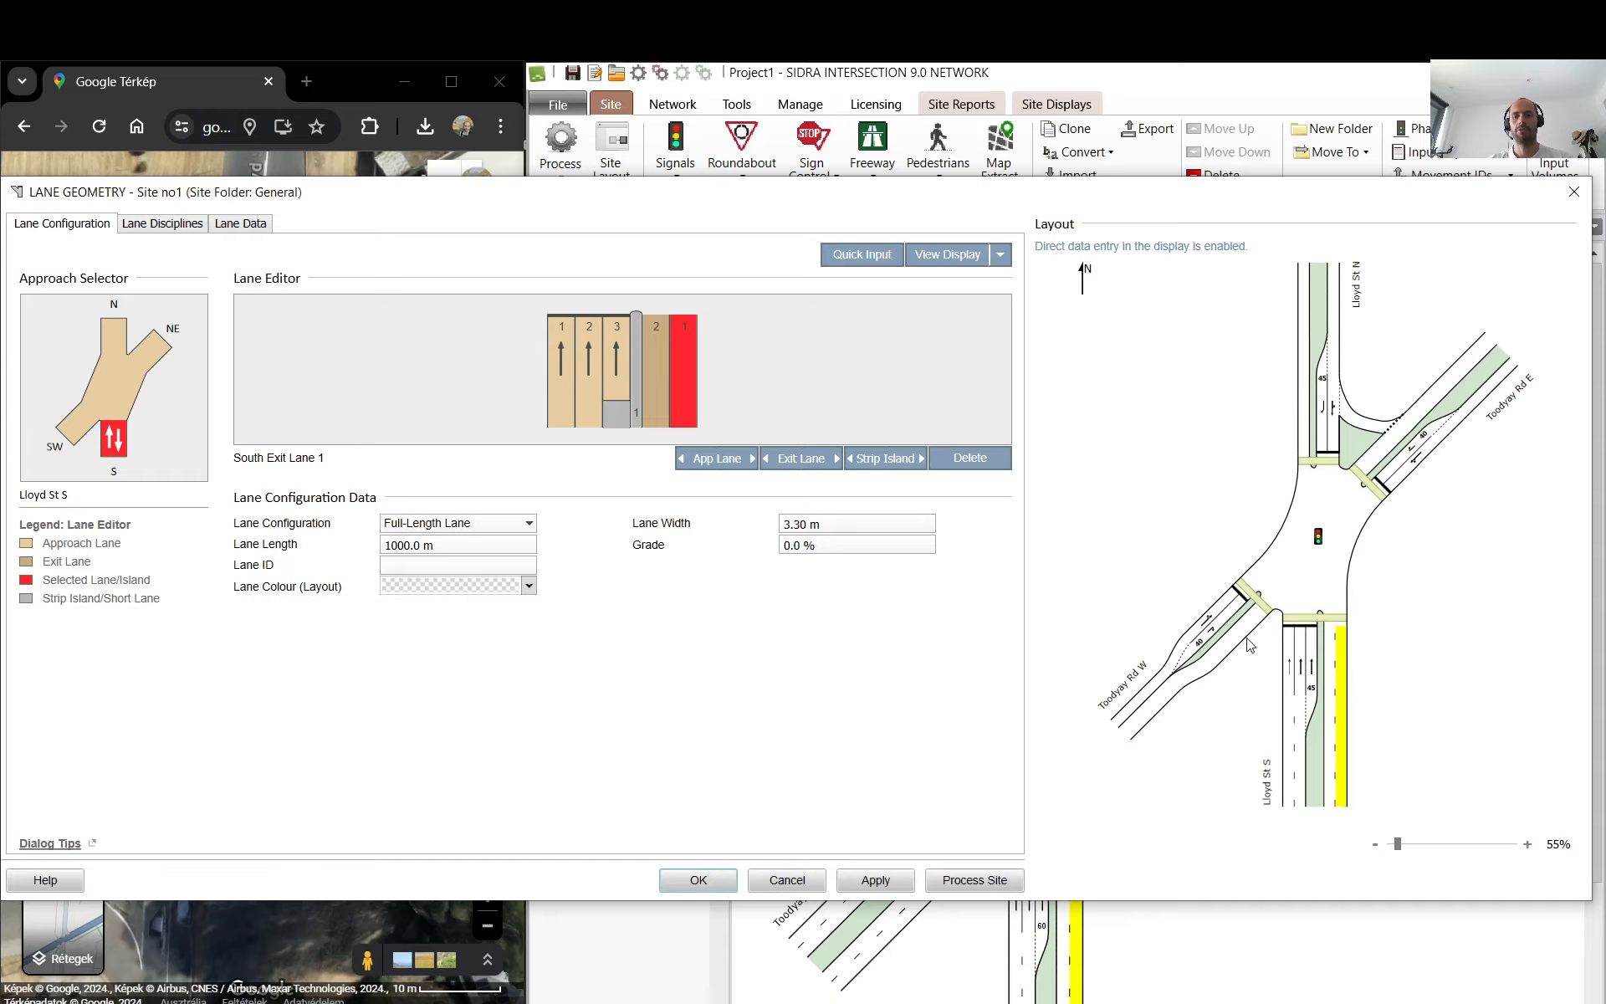
click(964, 458)
click(1289, 684)
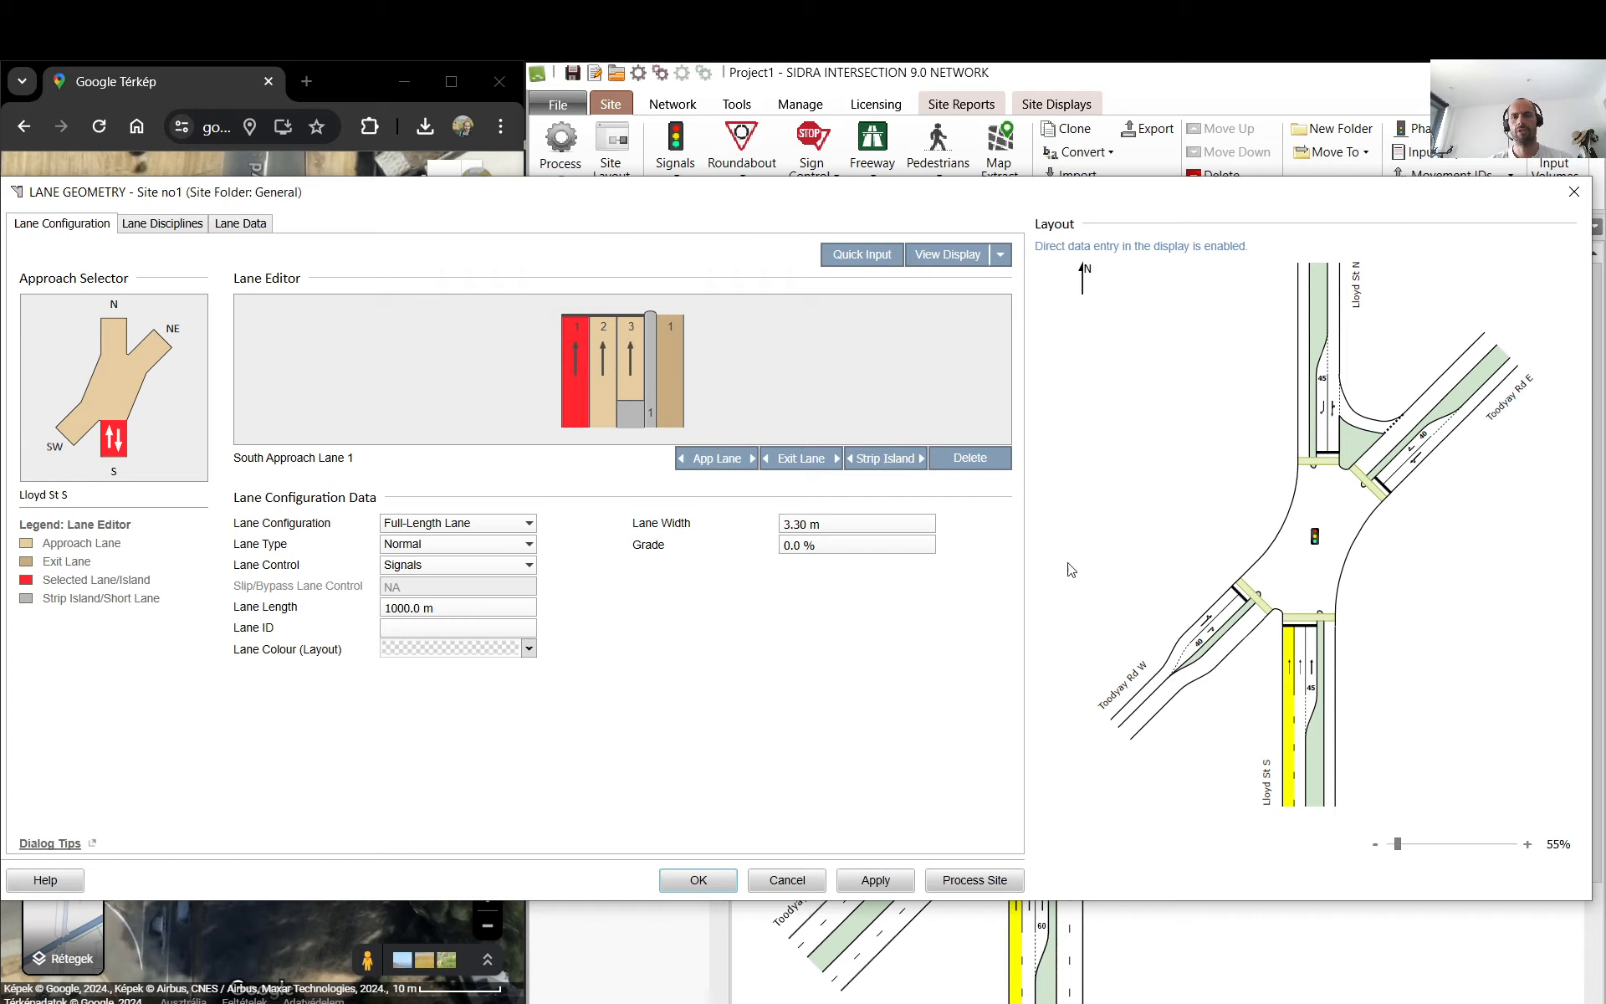
click(974, 458)
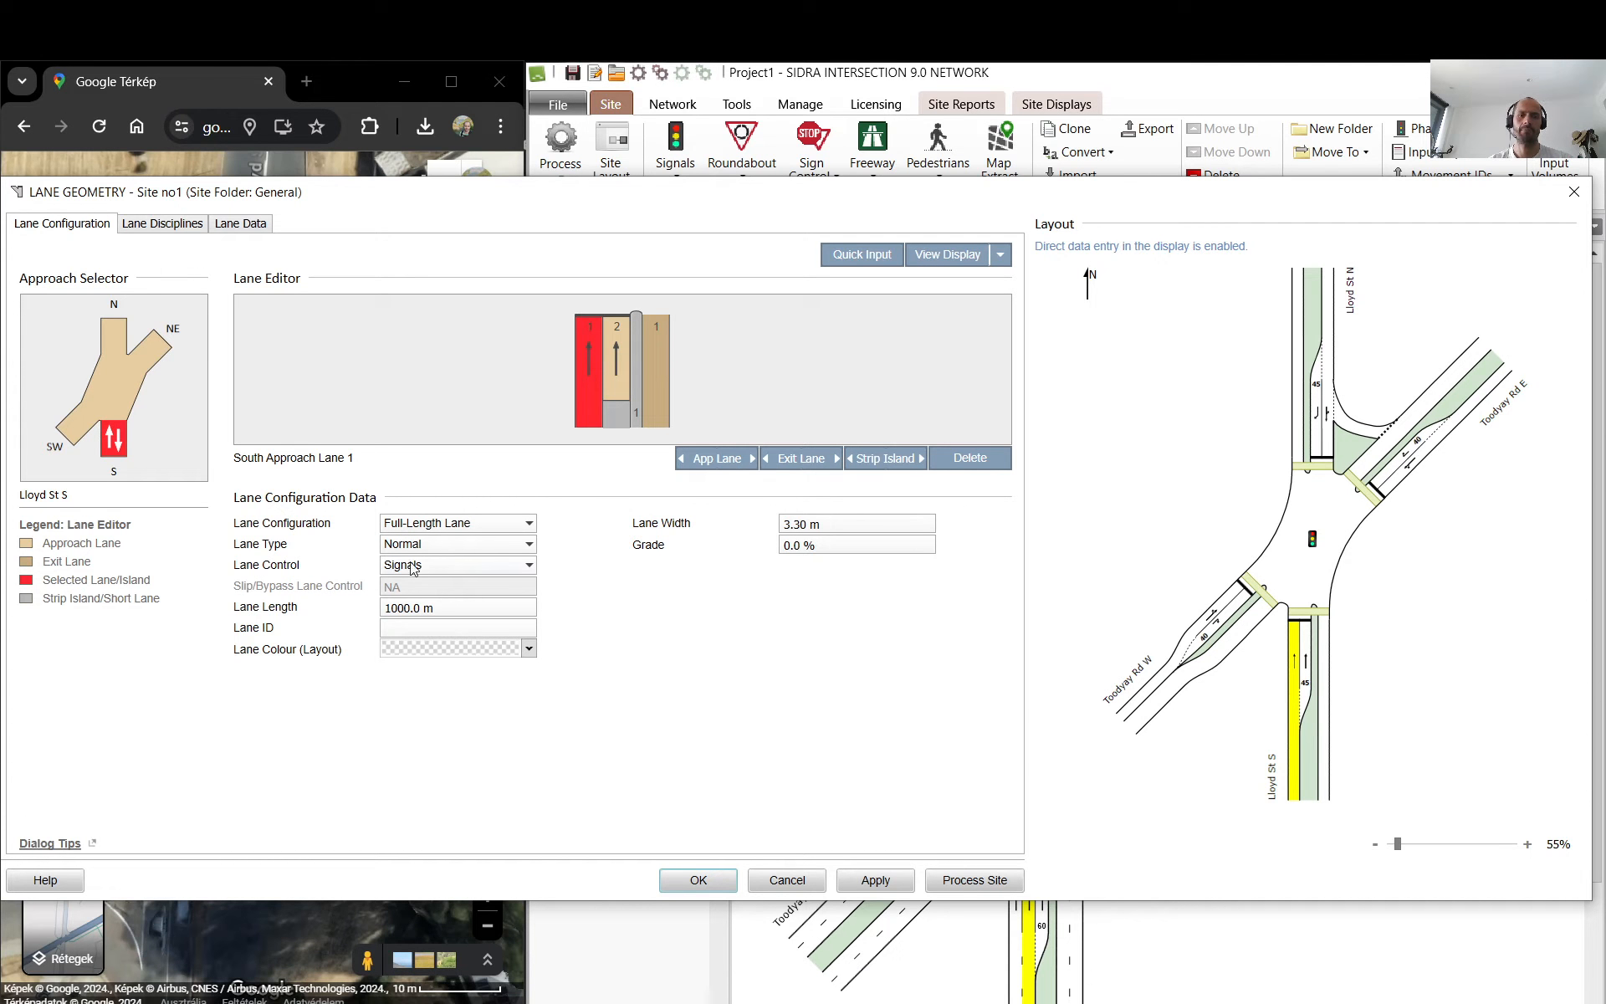
- Set south approach lane 1's lane type to Slip/Bypass (High Angle), trying the Low Angle variant for comparison
click(453, 545)
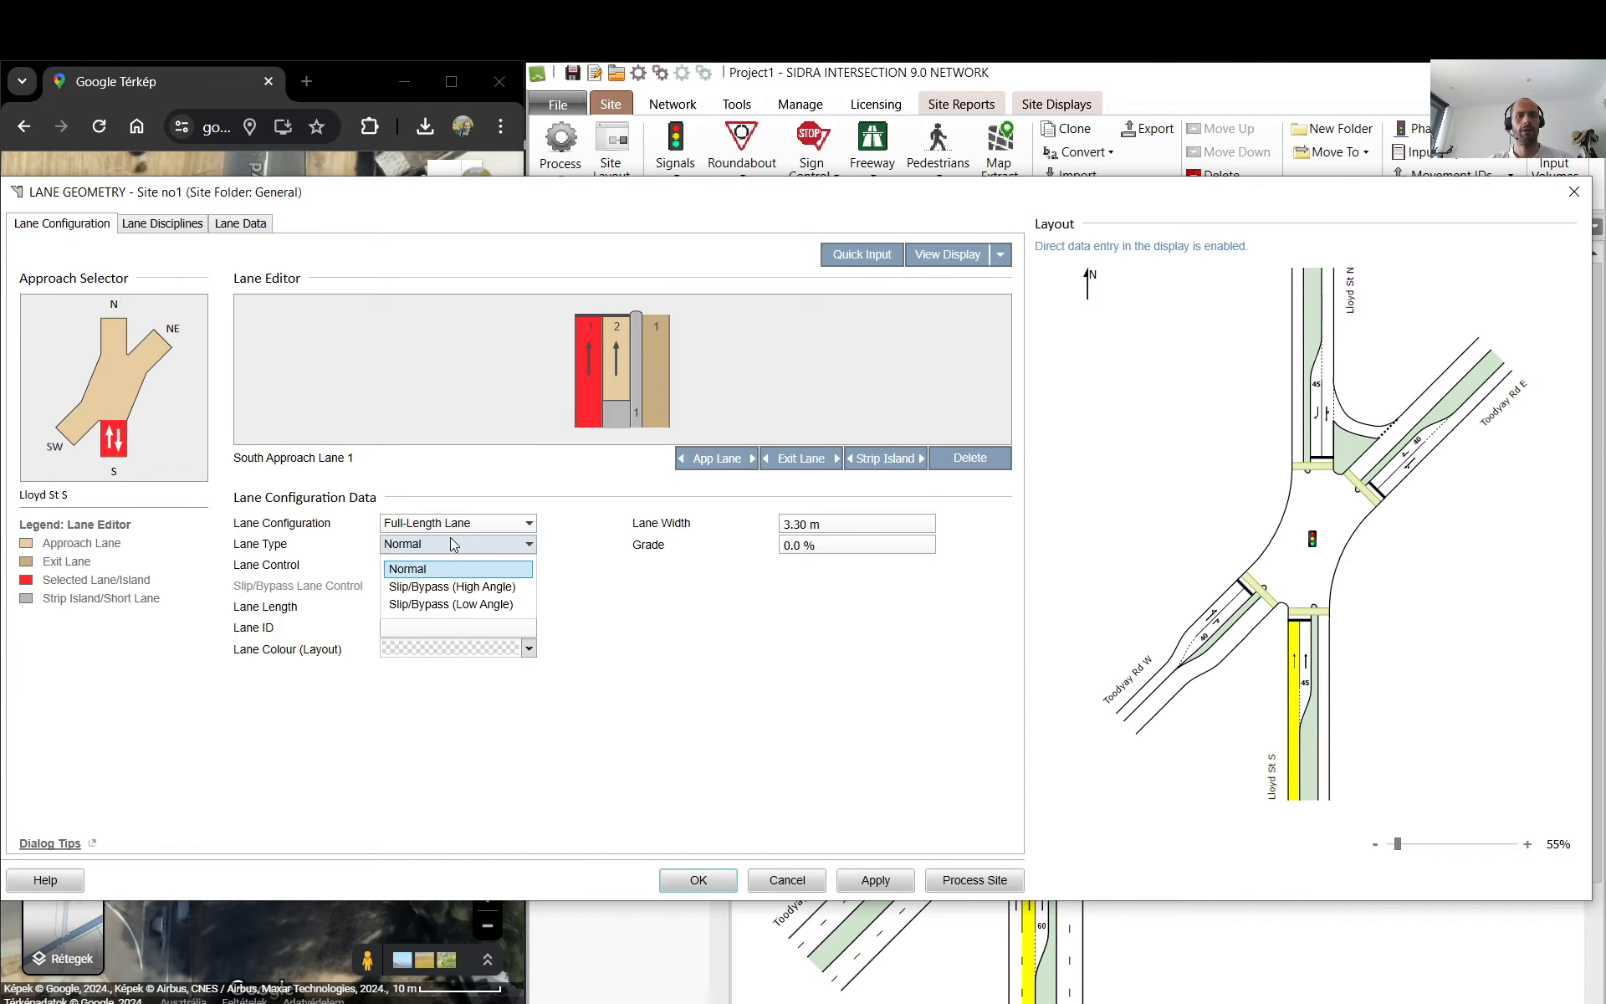
click(458, 587)
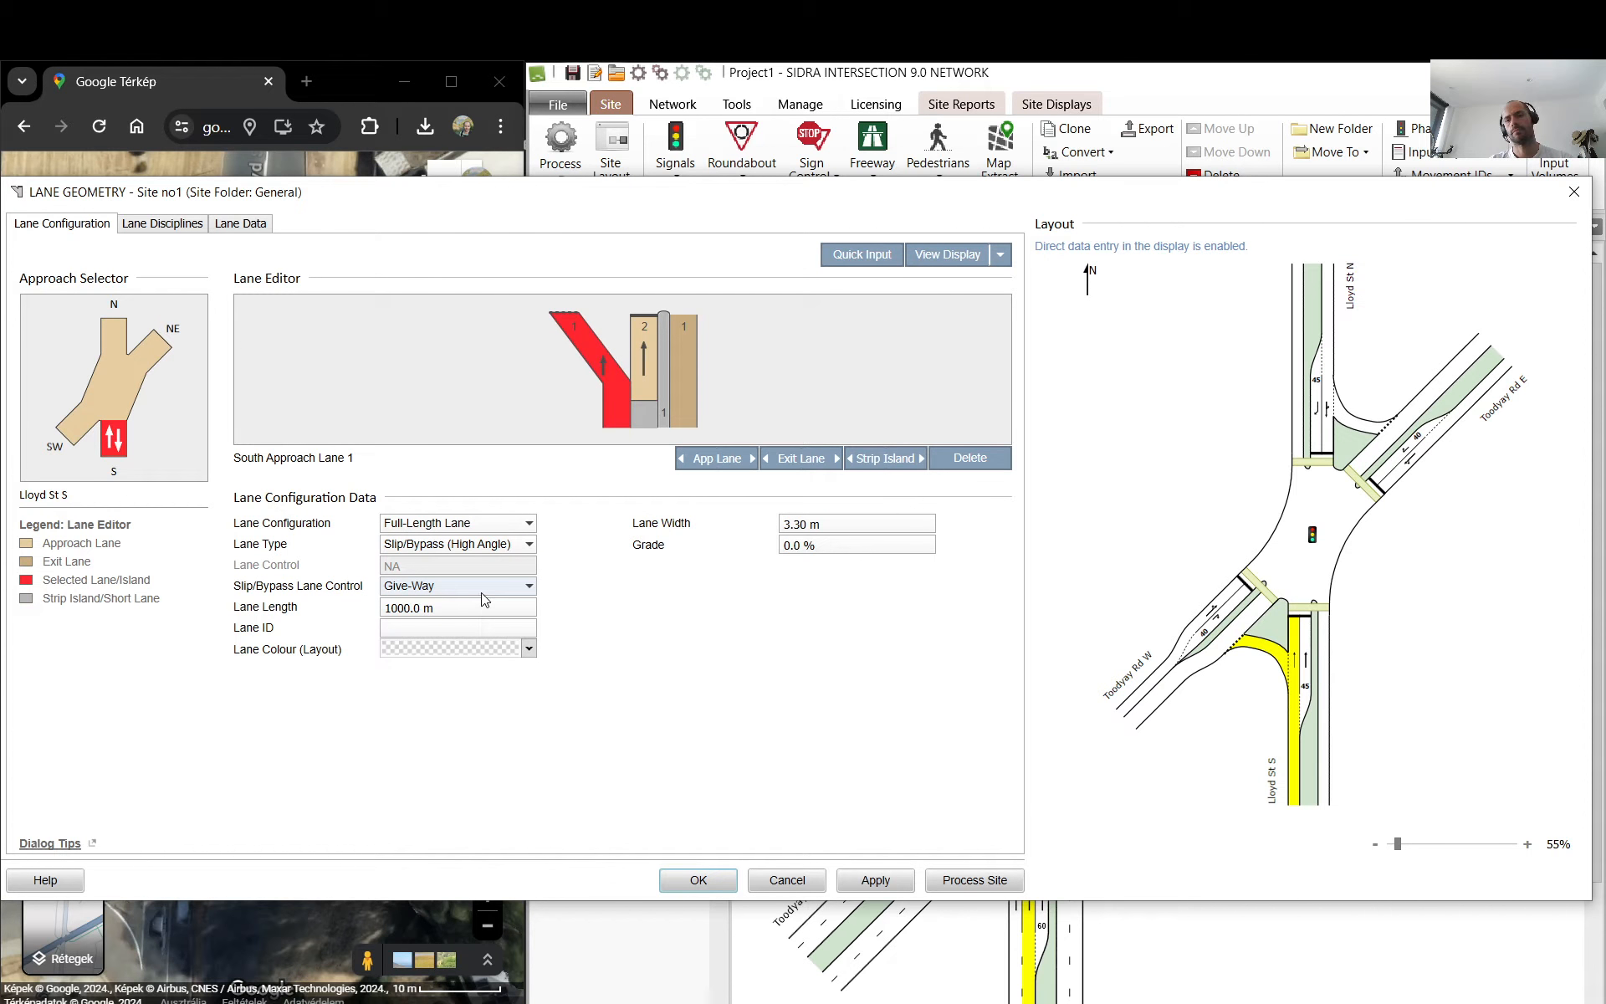
click(458, 545)
click(462, 608)
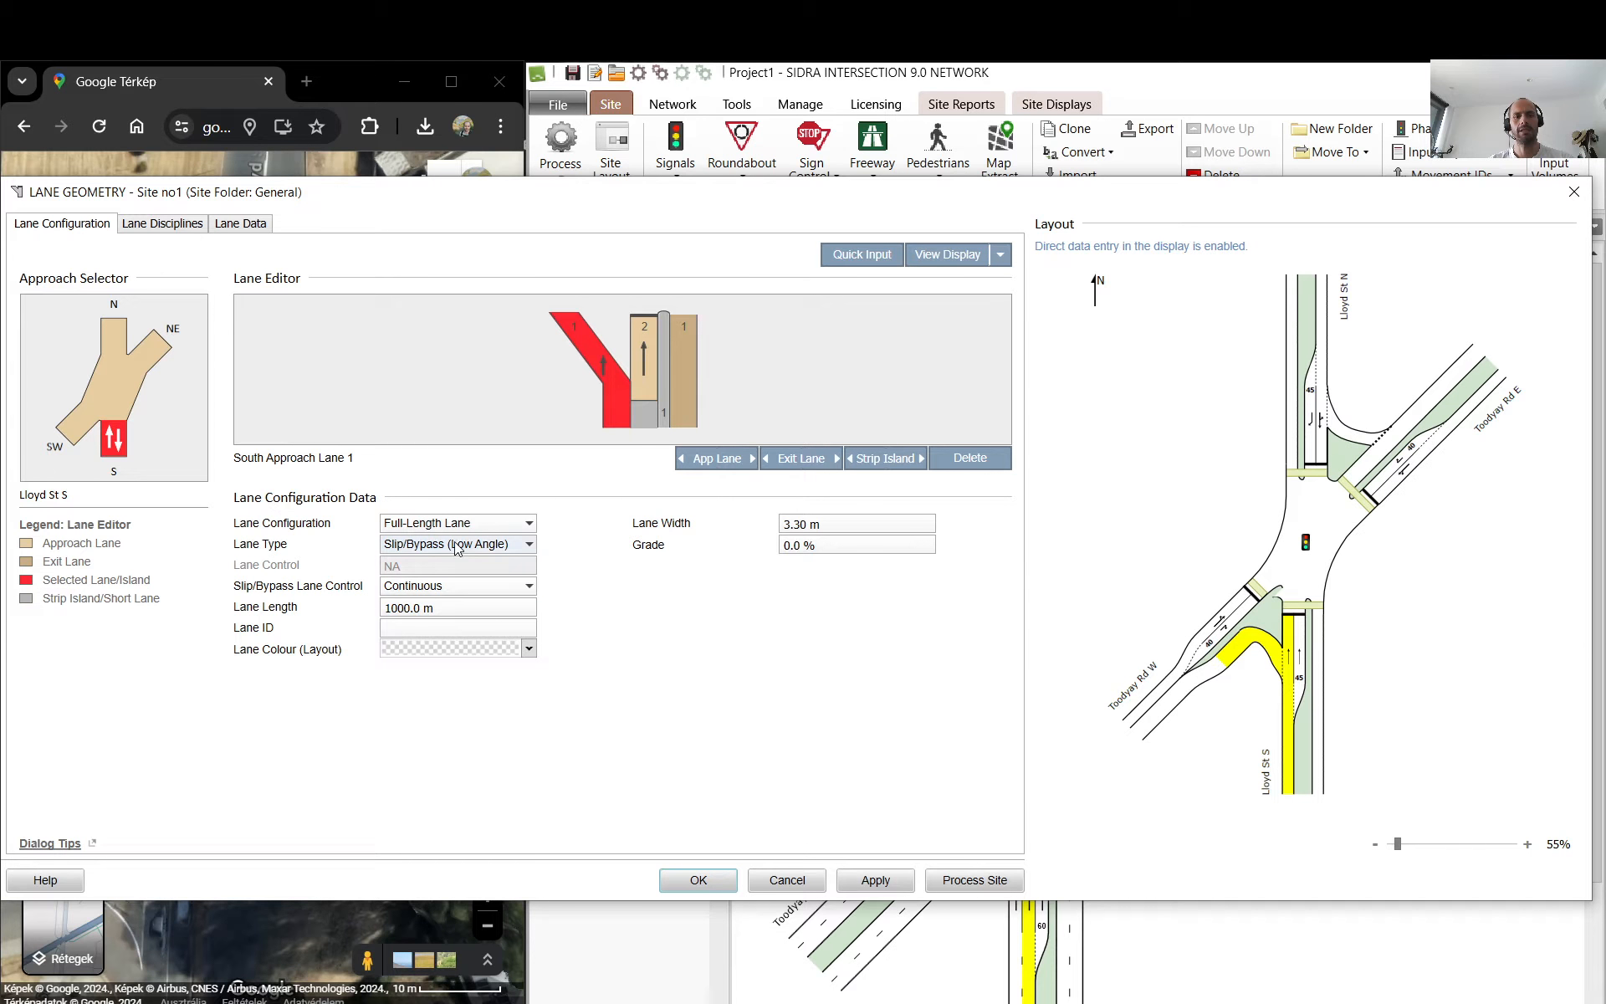
click(455, 545)
click(454, 587)
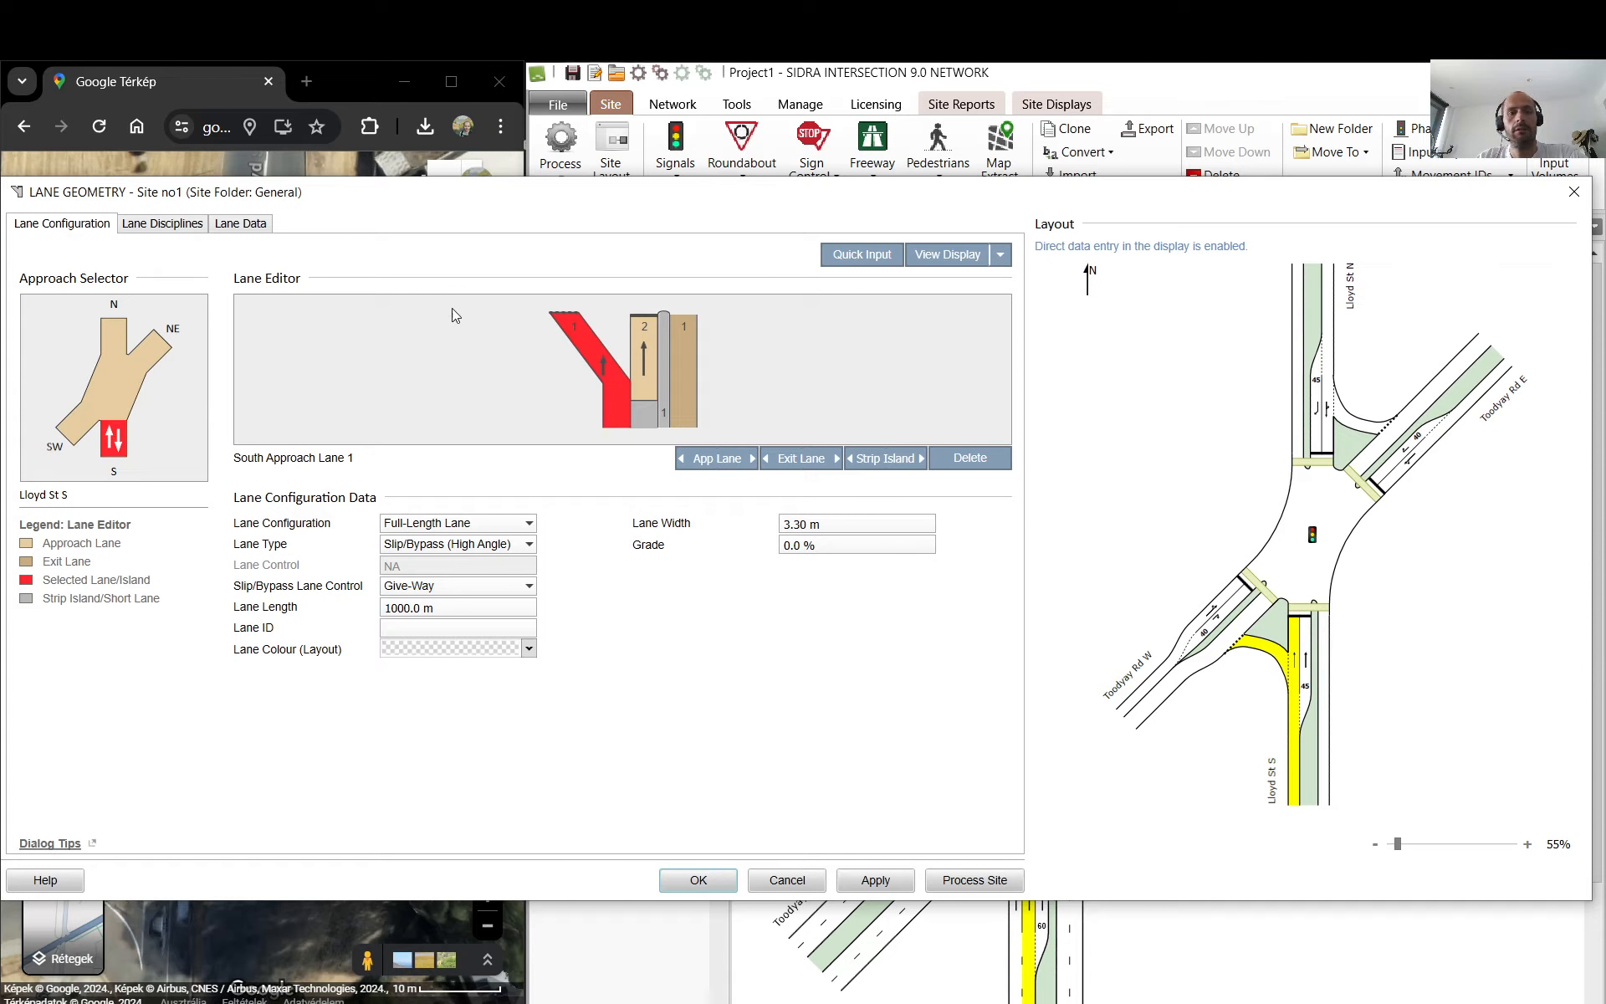
- Examine the lane disciplines of the northeast Toodyay Rd E approach and of lanes 1 and 2 on the south approach
click(167, 224)
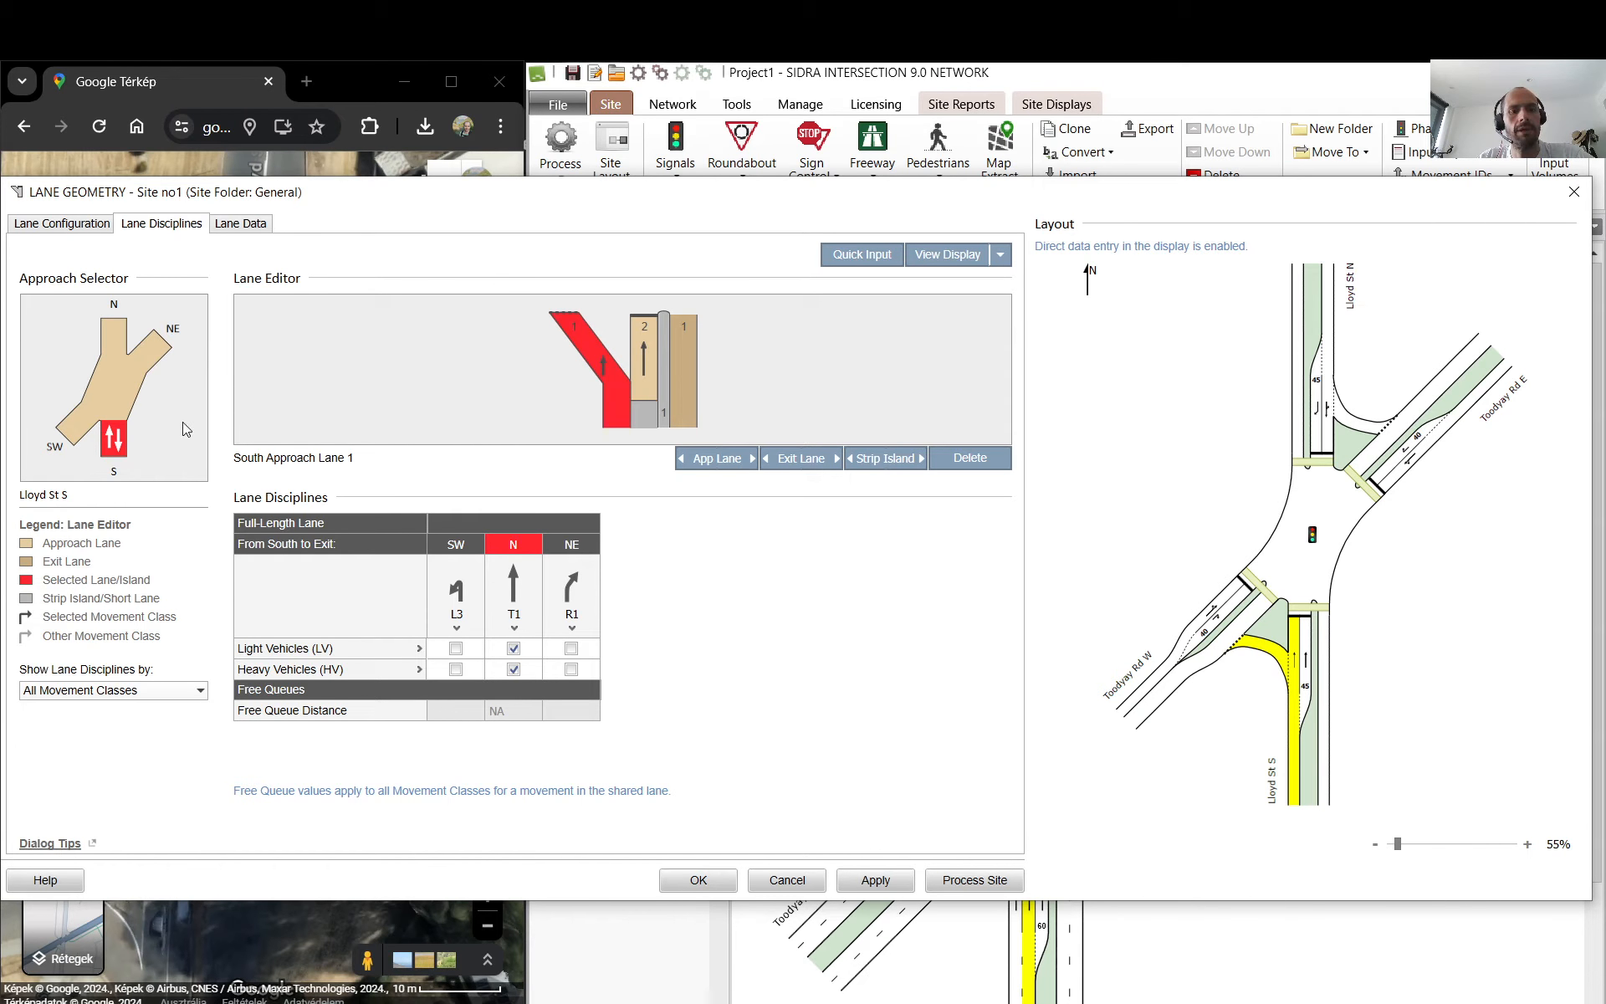
click(69, 429)
click(144, 358)
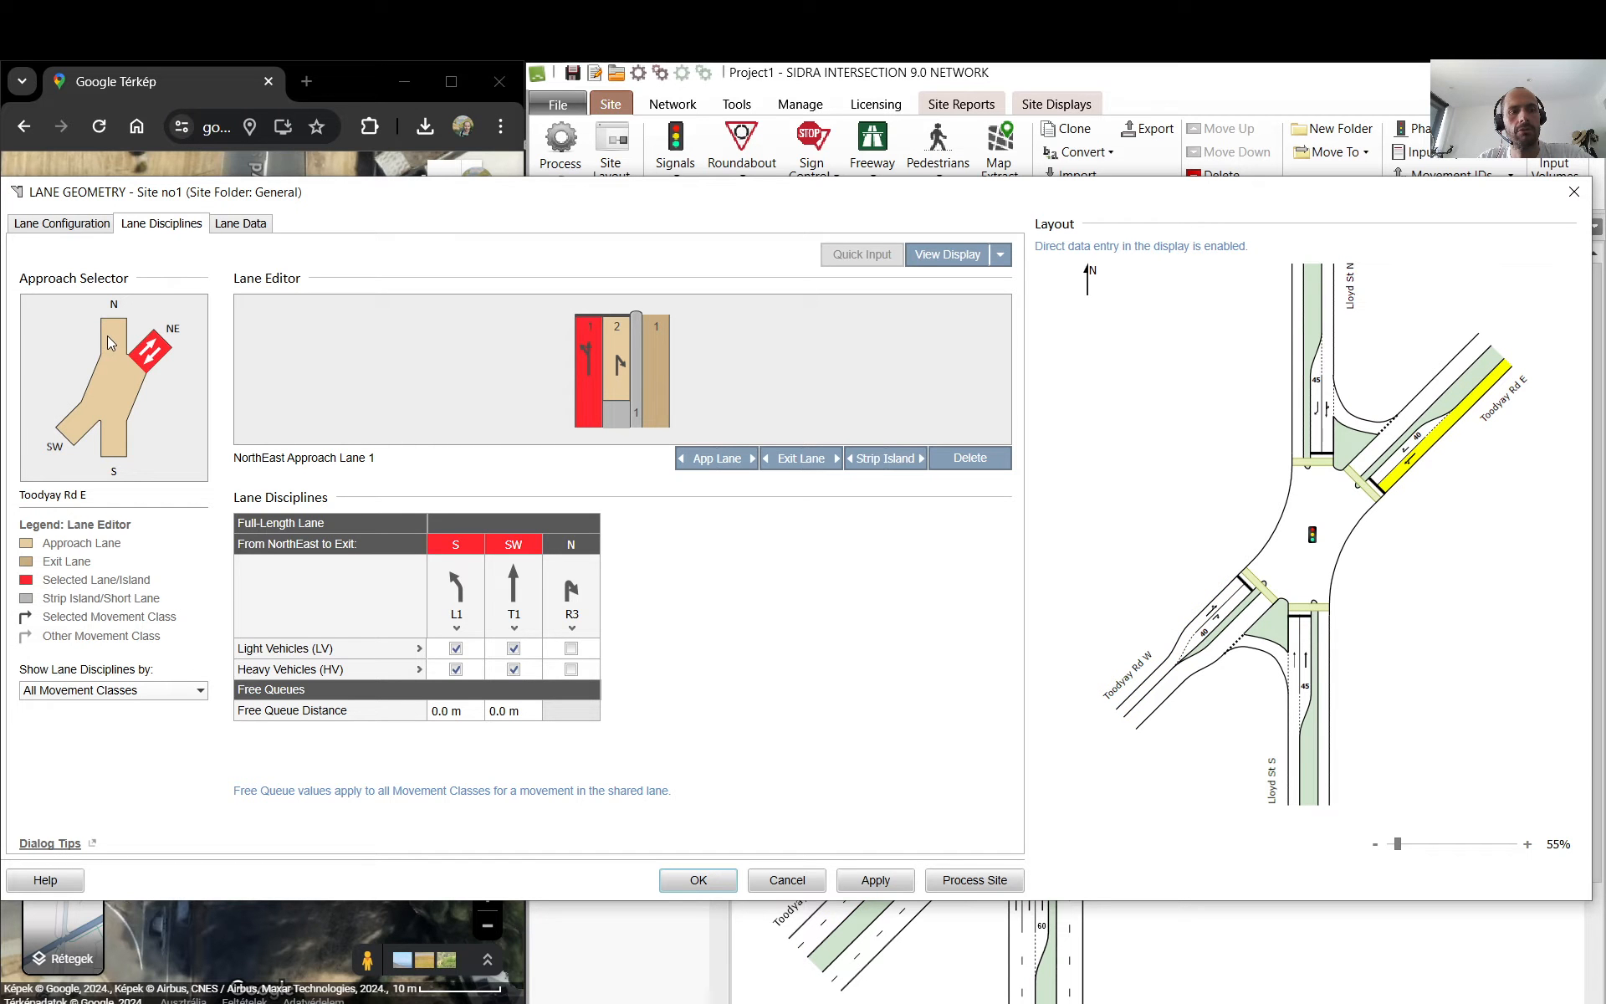
click(124, 427)
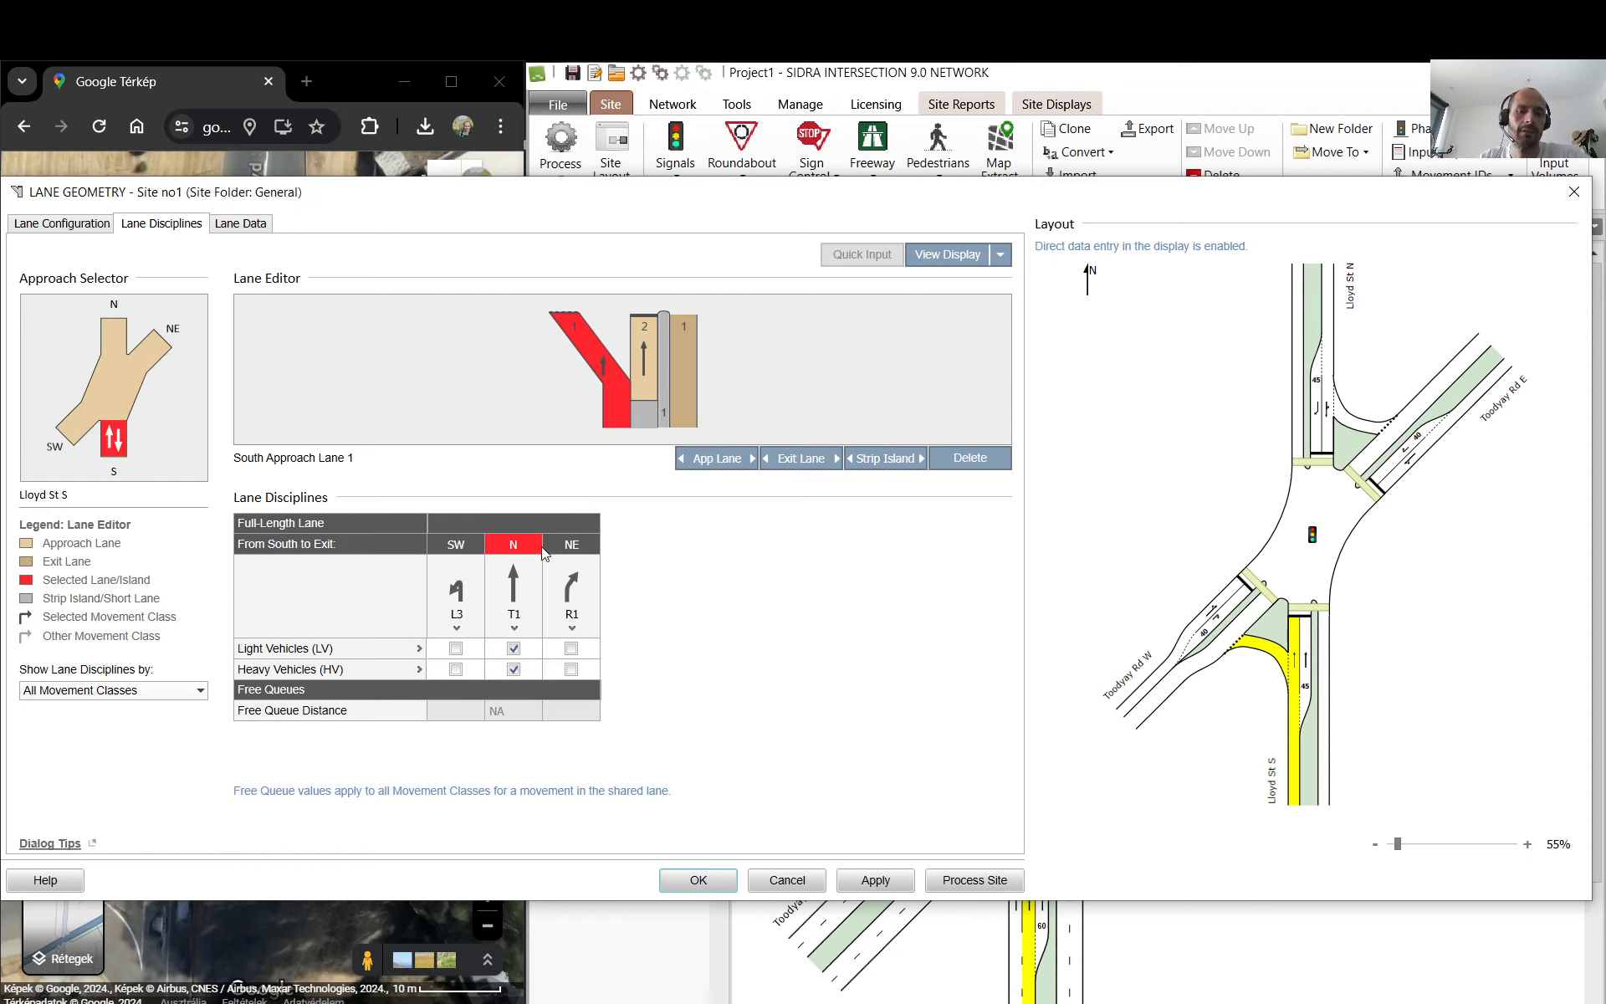
click(641, 368)
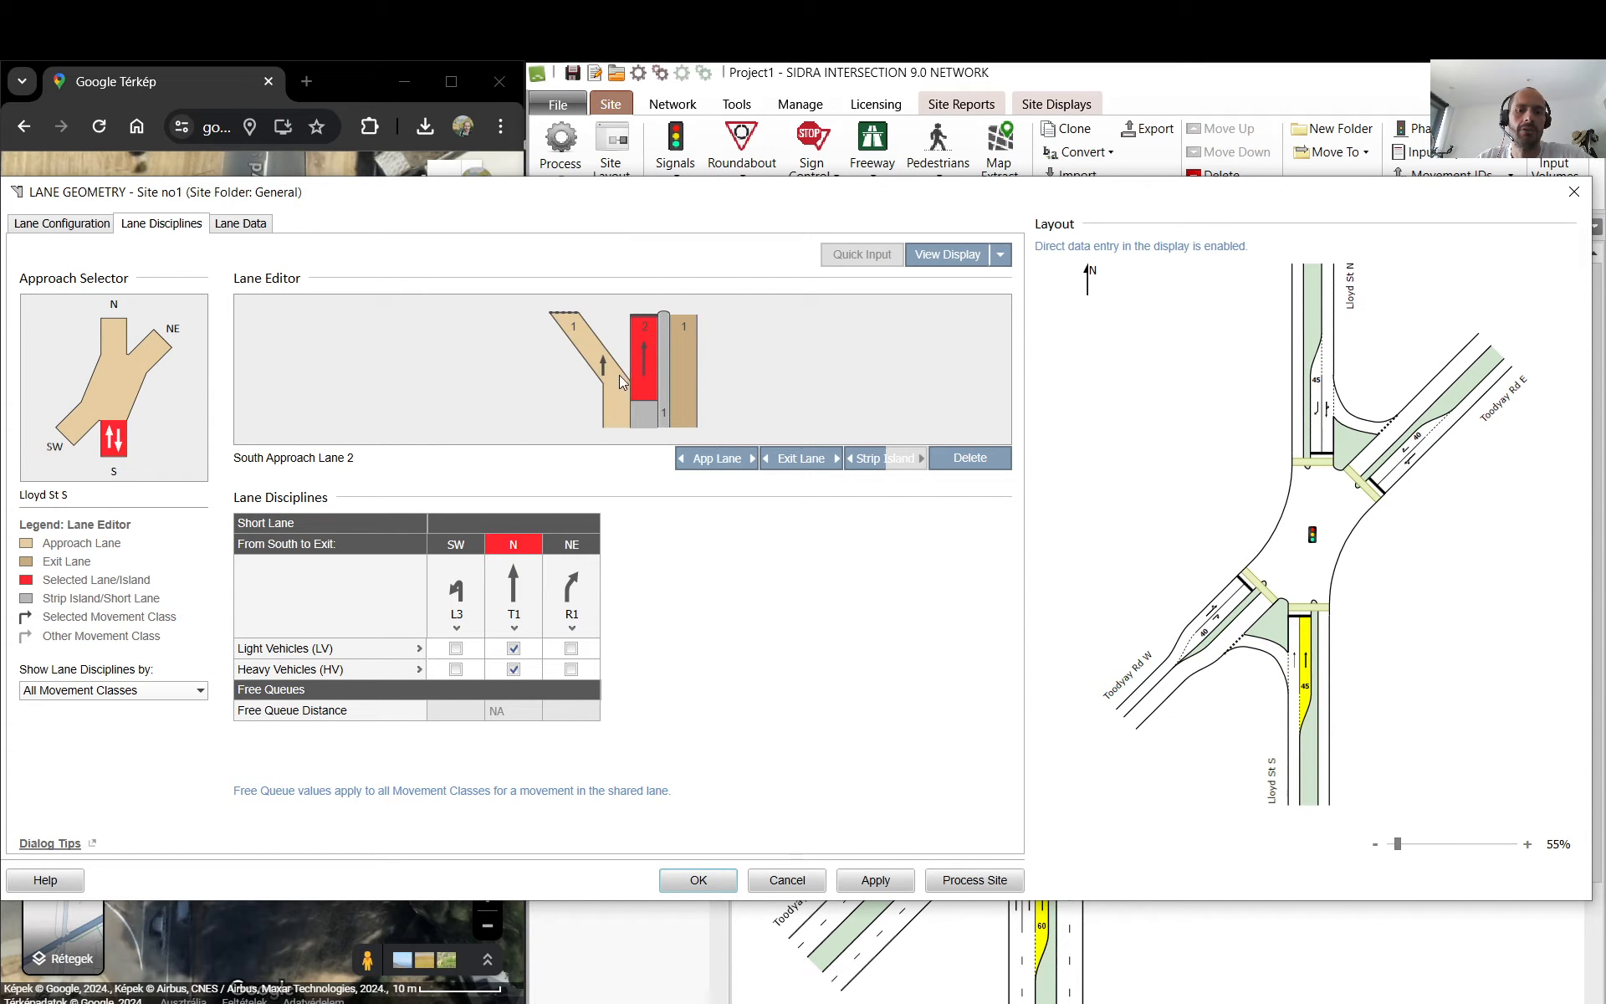
click(616, 376)
click(644, 370)
click(624, 385)
click(639, 373)
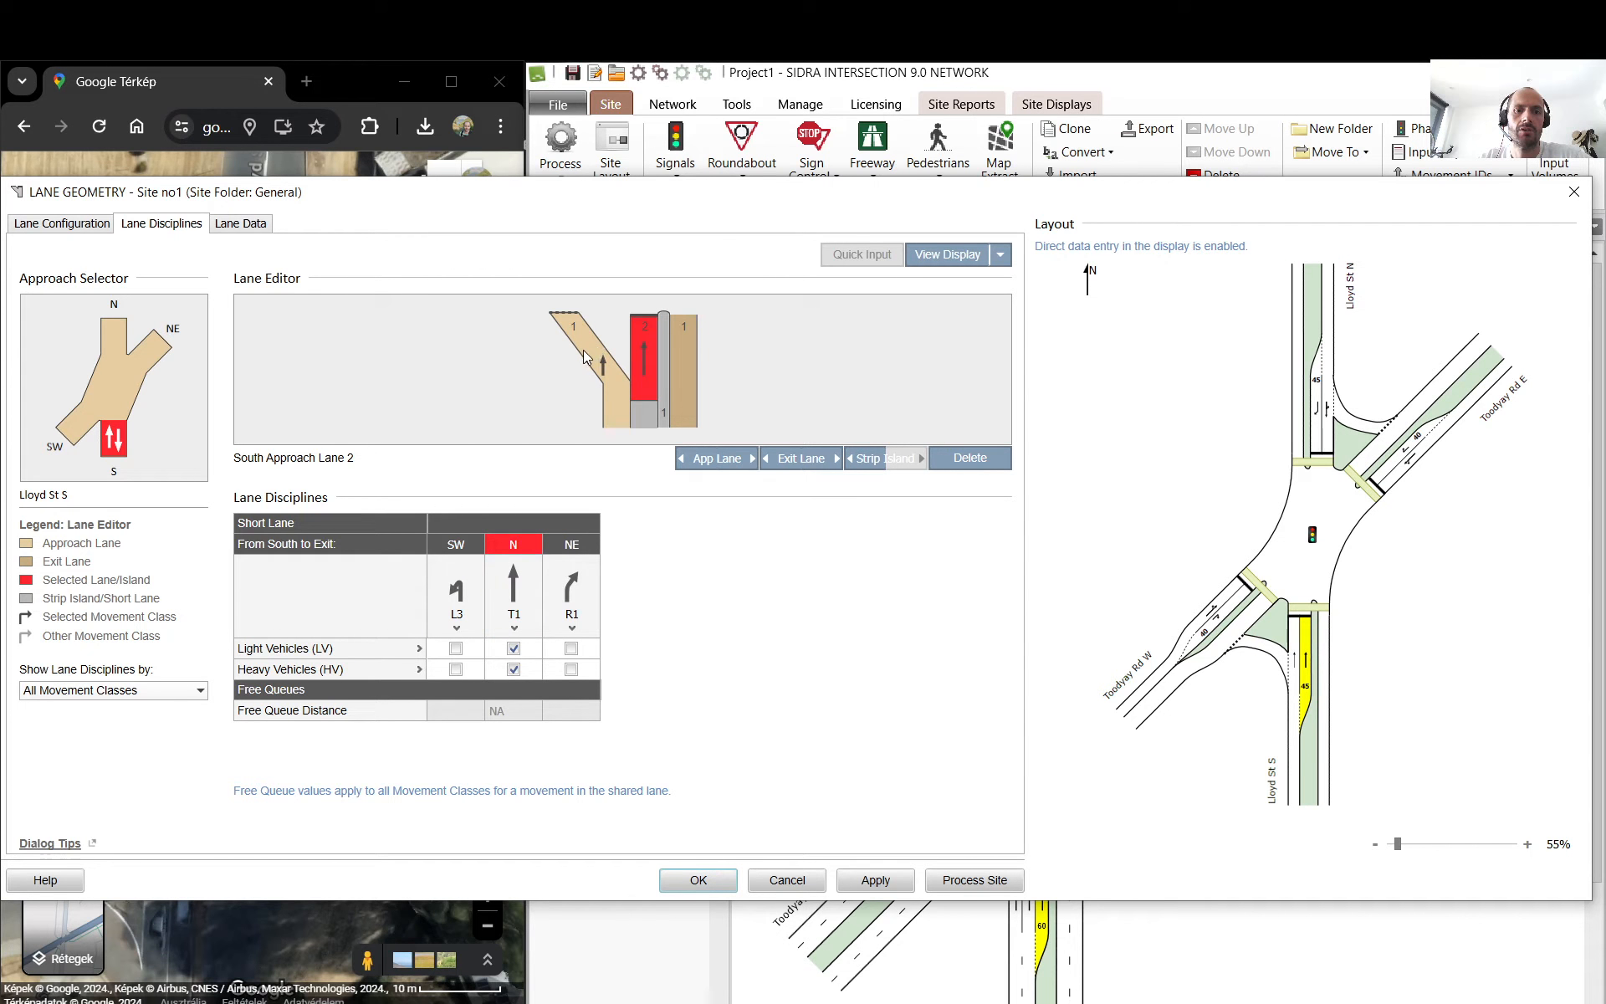
click(583, 357)
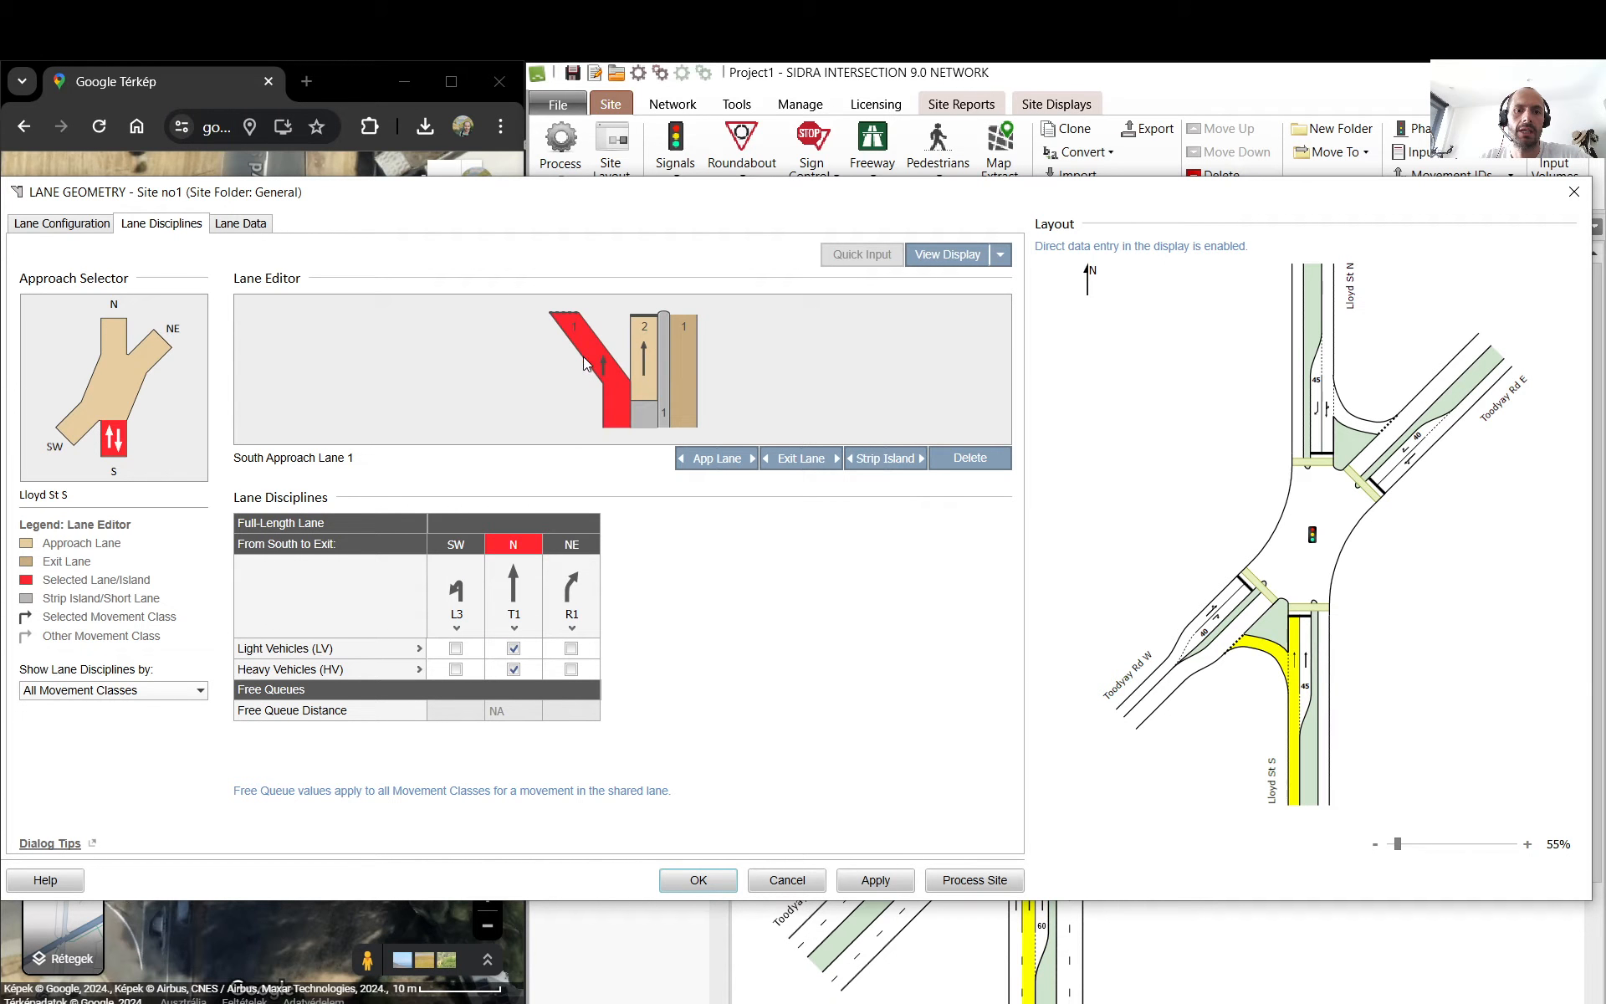
- Share south approach lane 1 between the southwest L3 and north T1 movements, without northeast R1, for light and heavy vehicles
click(573, 590)
click(469, 600)
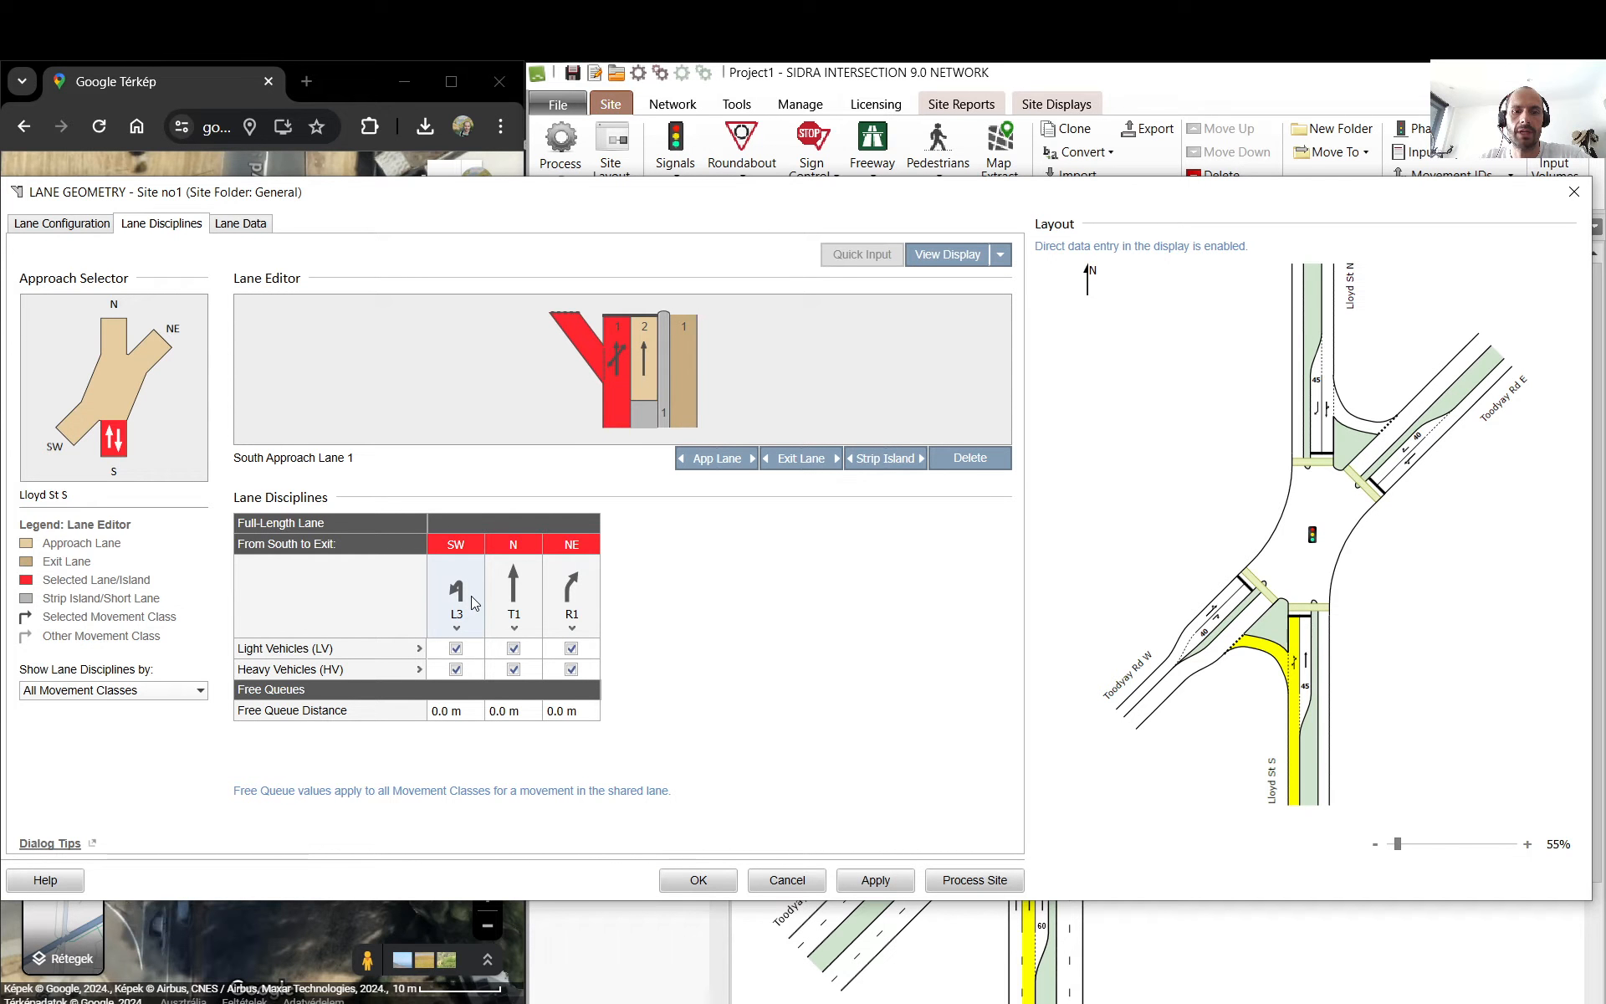
click(472, 600)
click(572, 589)
click(469, 594)
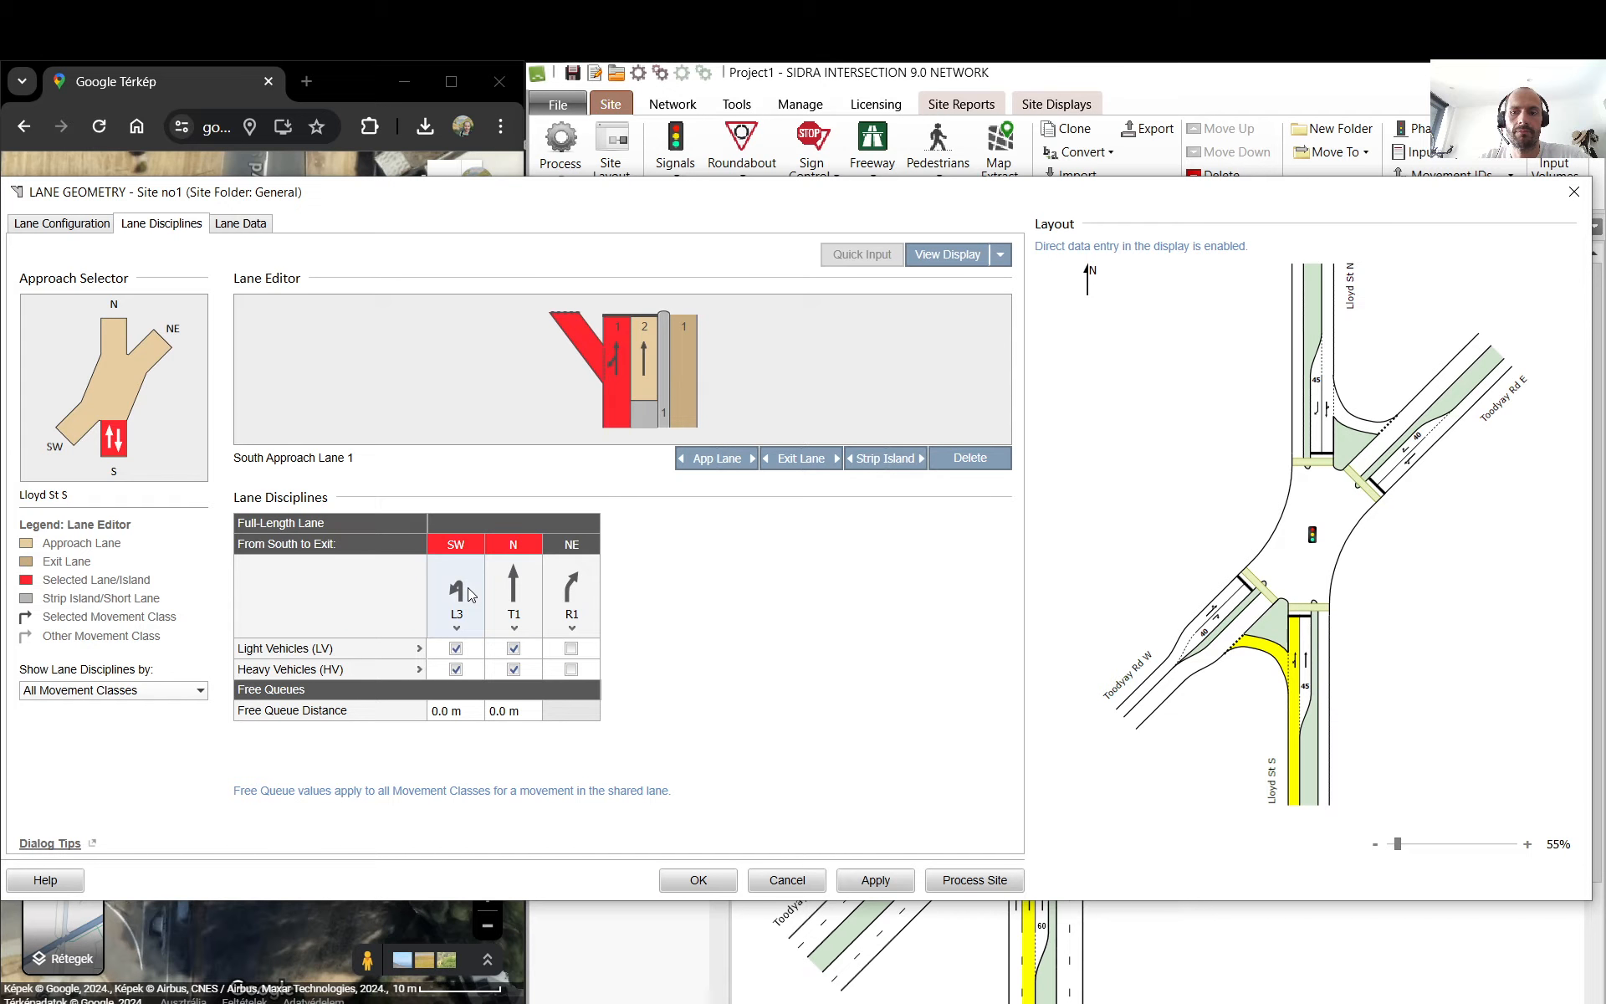
- Restrict south approach lane 2 to the northeast R1 movement only, for light and heavy vehicles
click(664, 360)
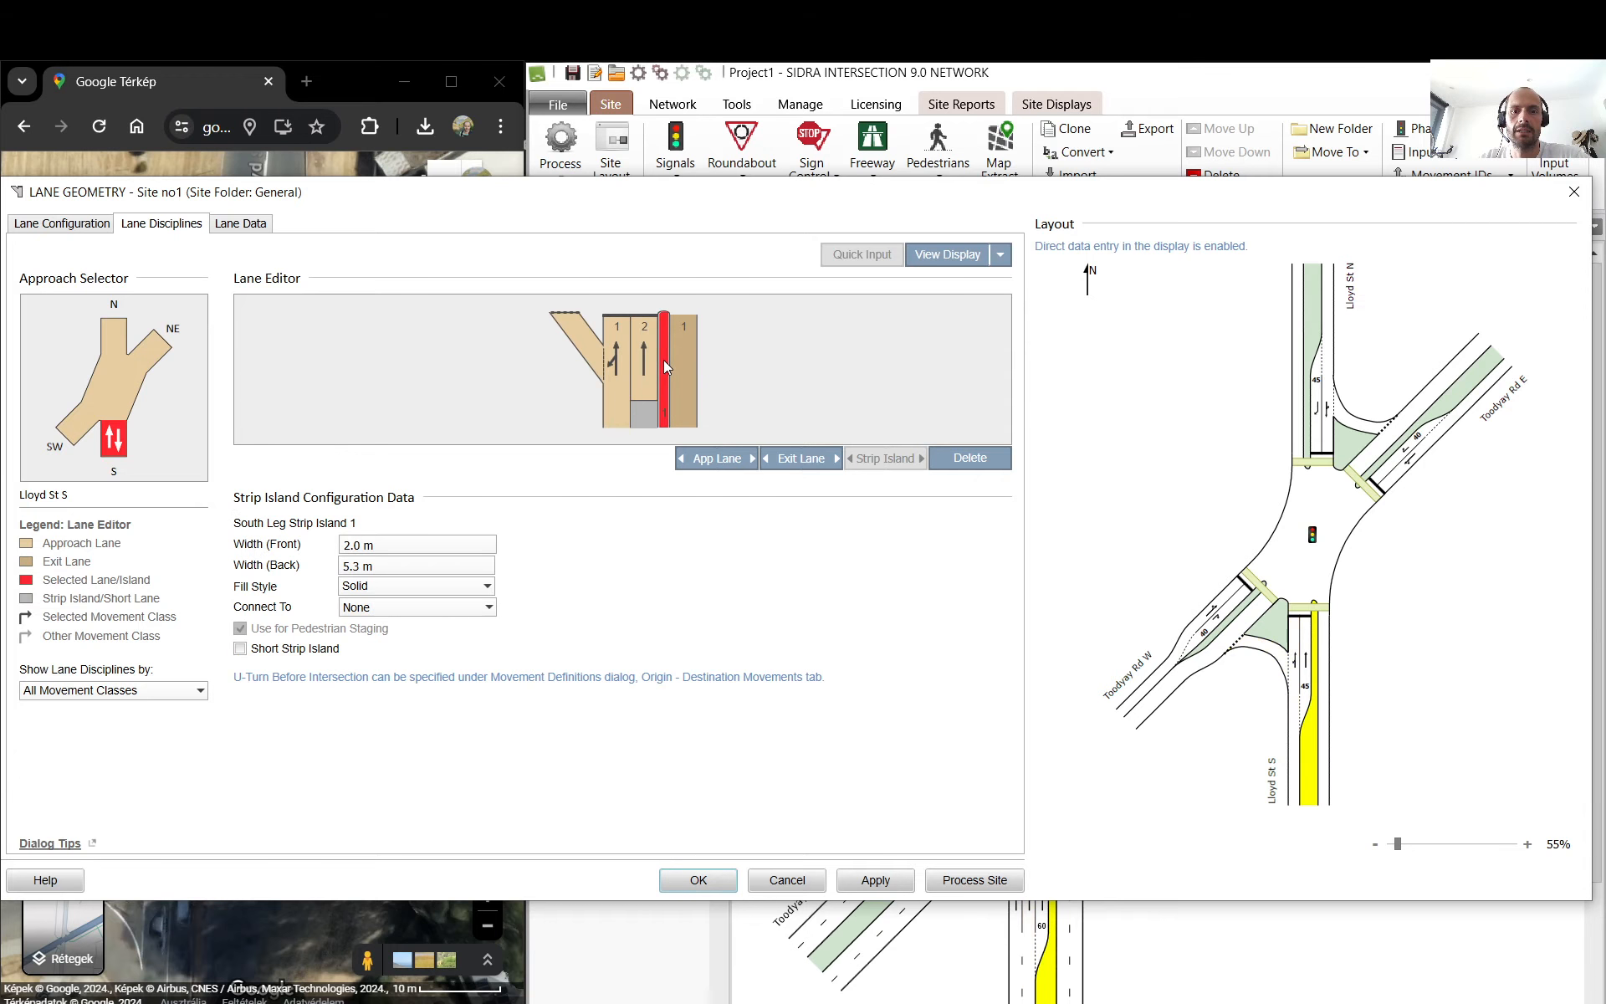
click(653, 366)
click(558, 607)
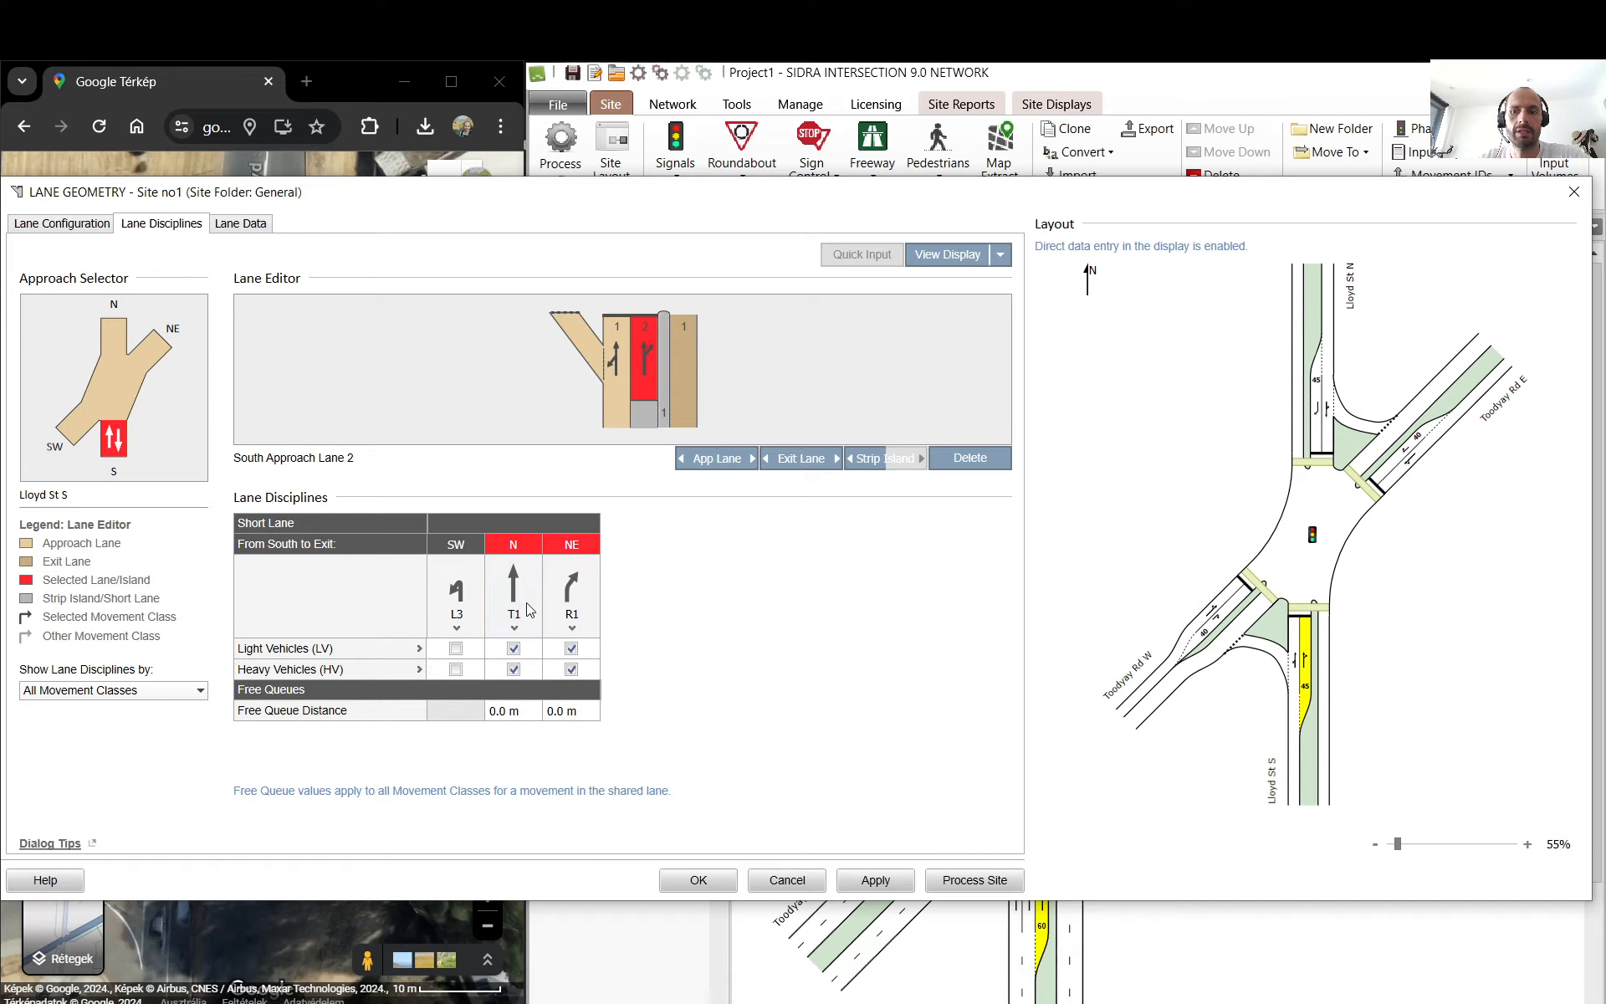
click(528, 604)
click(565, 601)
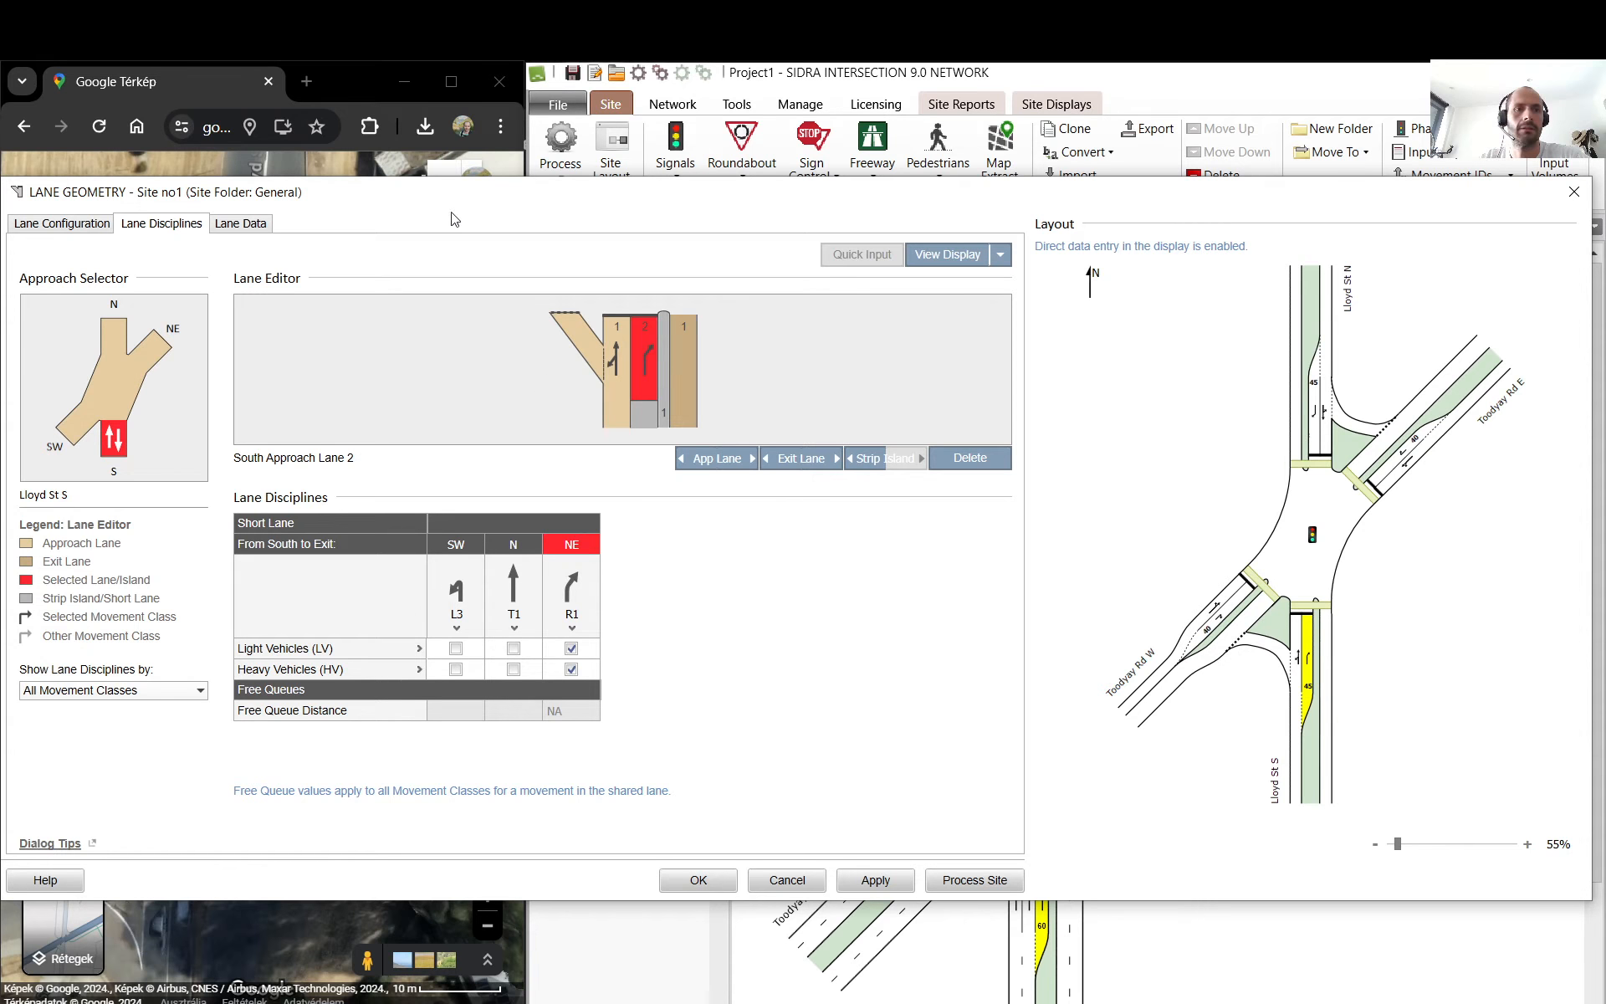
- Reselect south approach lane 1 in the layout, then clear the old distance measurement along Lloyd St in Google Maps
click(177, 70)
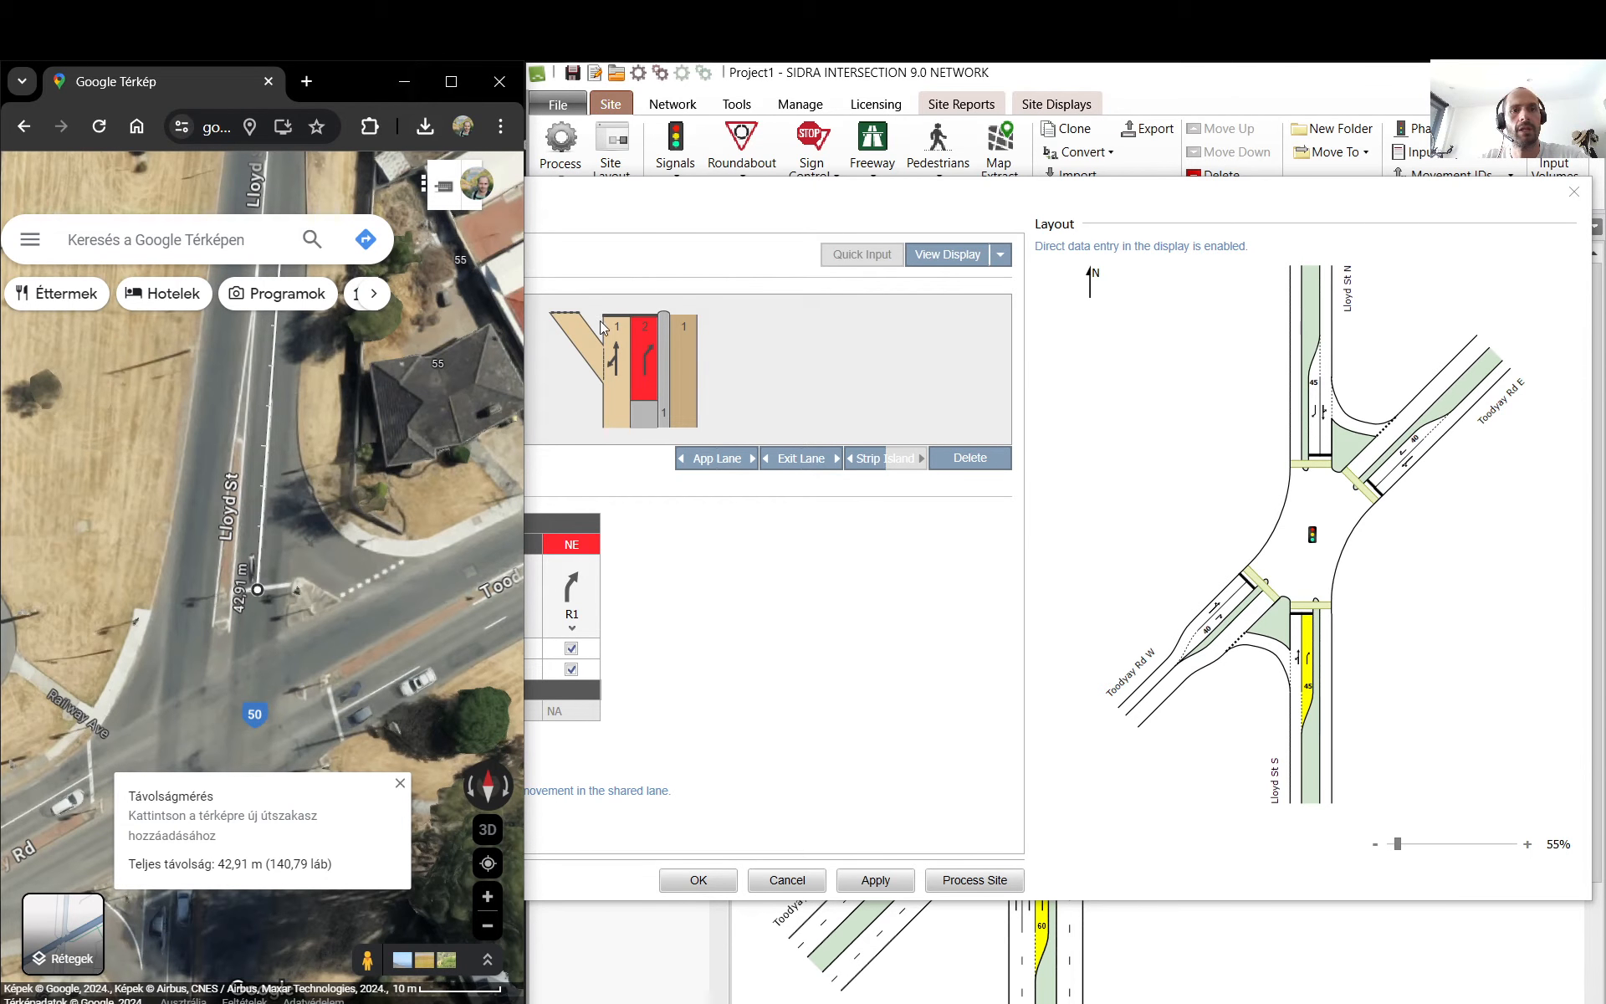
click(836, 548)
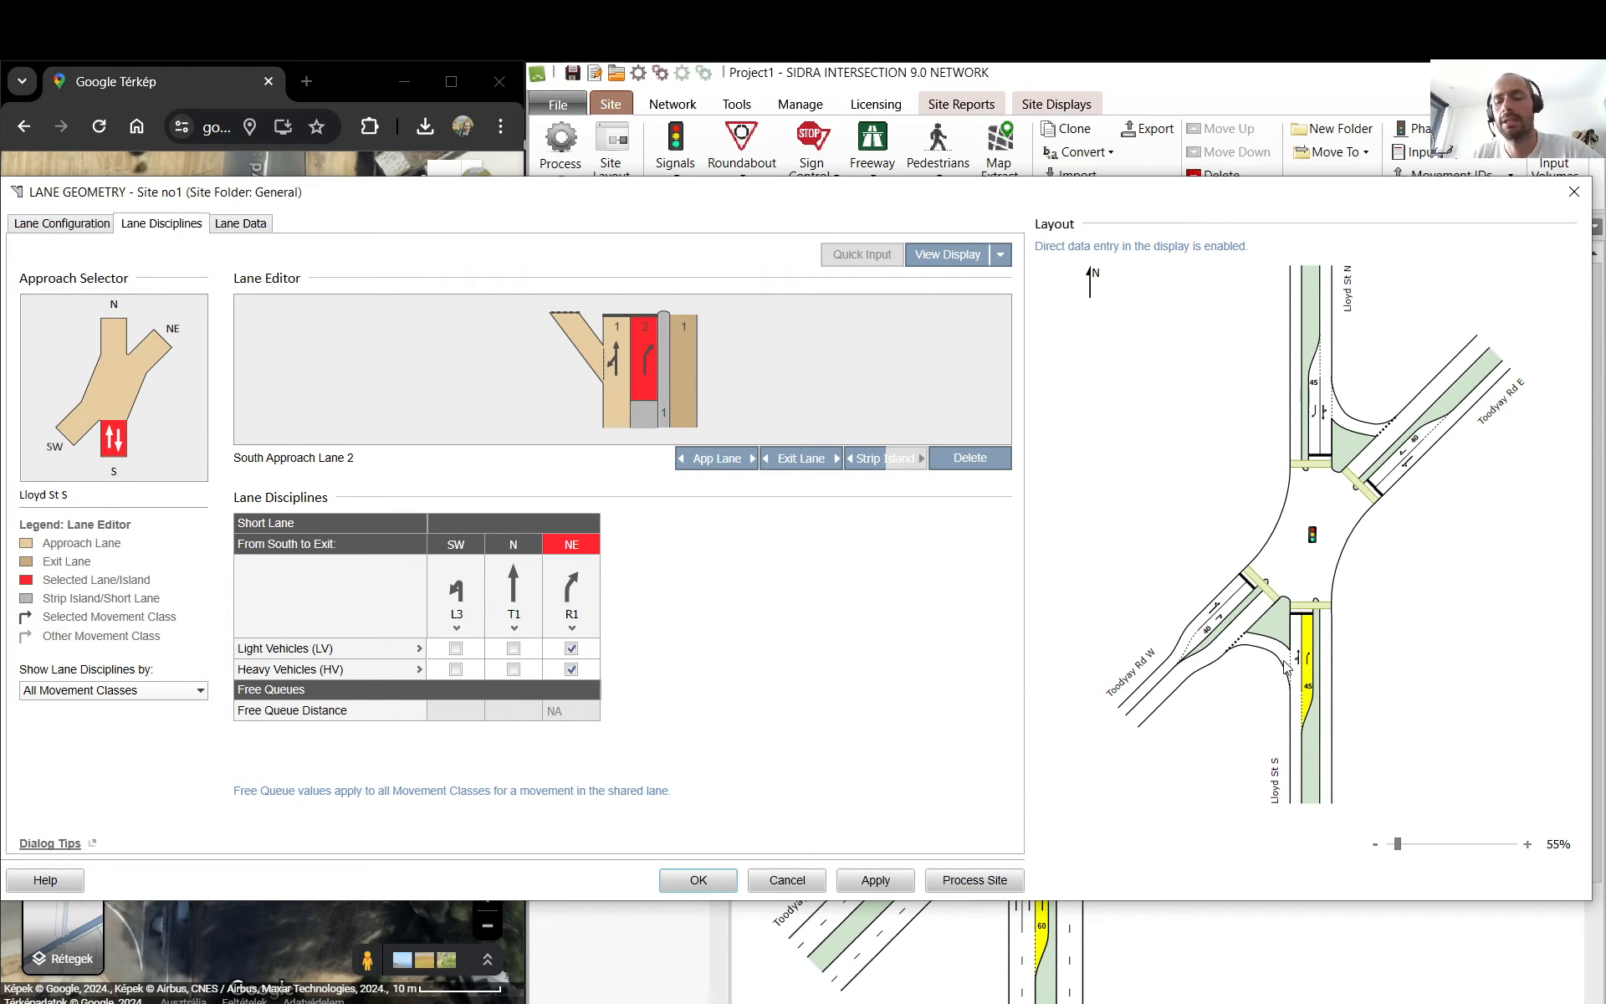
click(1262, 651)
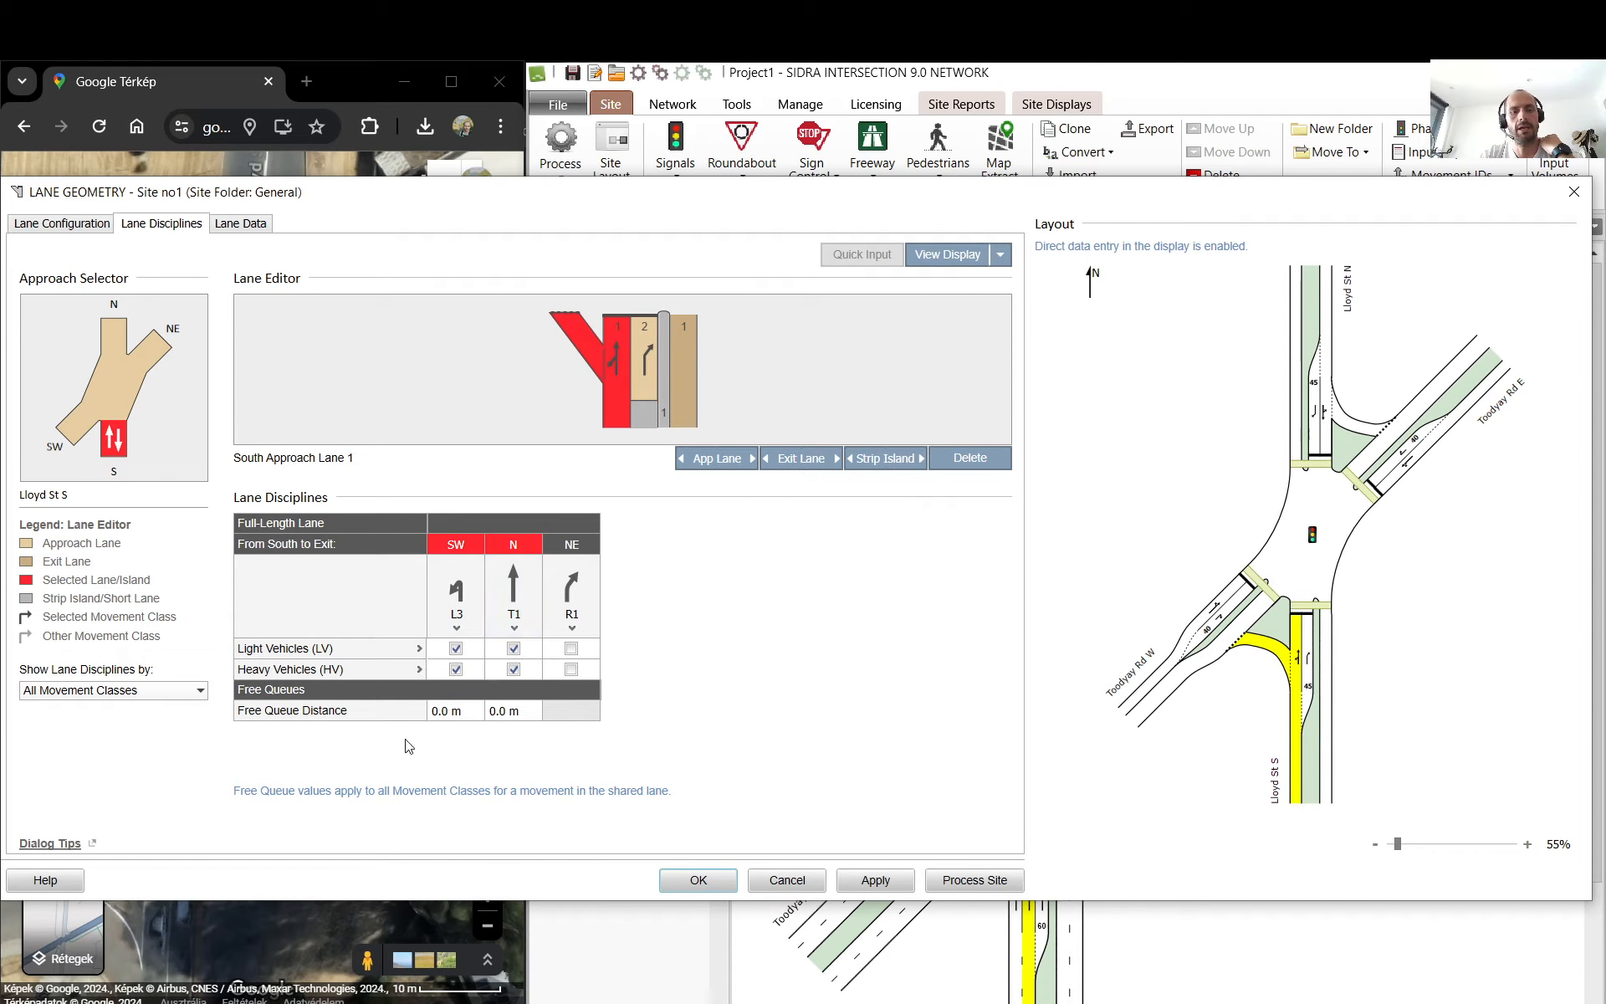
click(169, 84)
drag(345, 634, 315, 642)
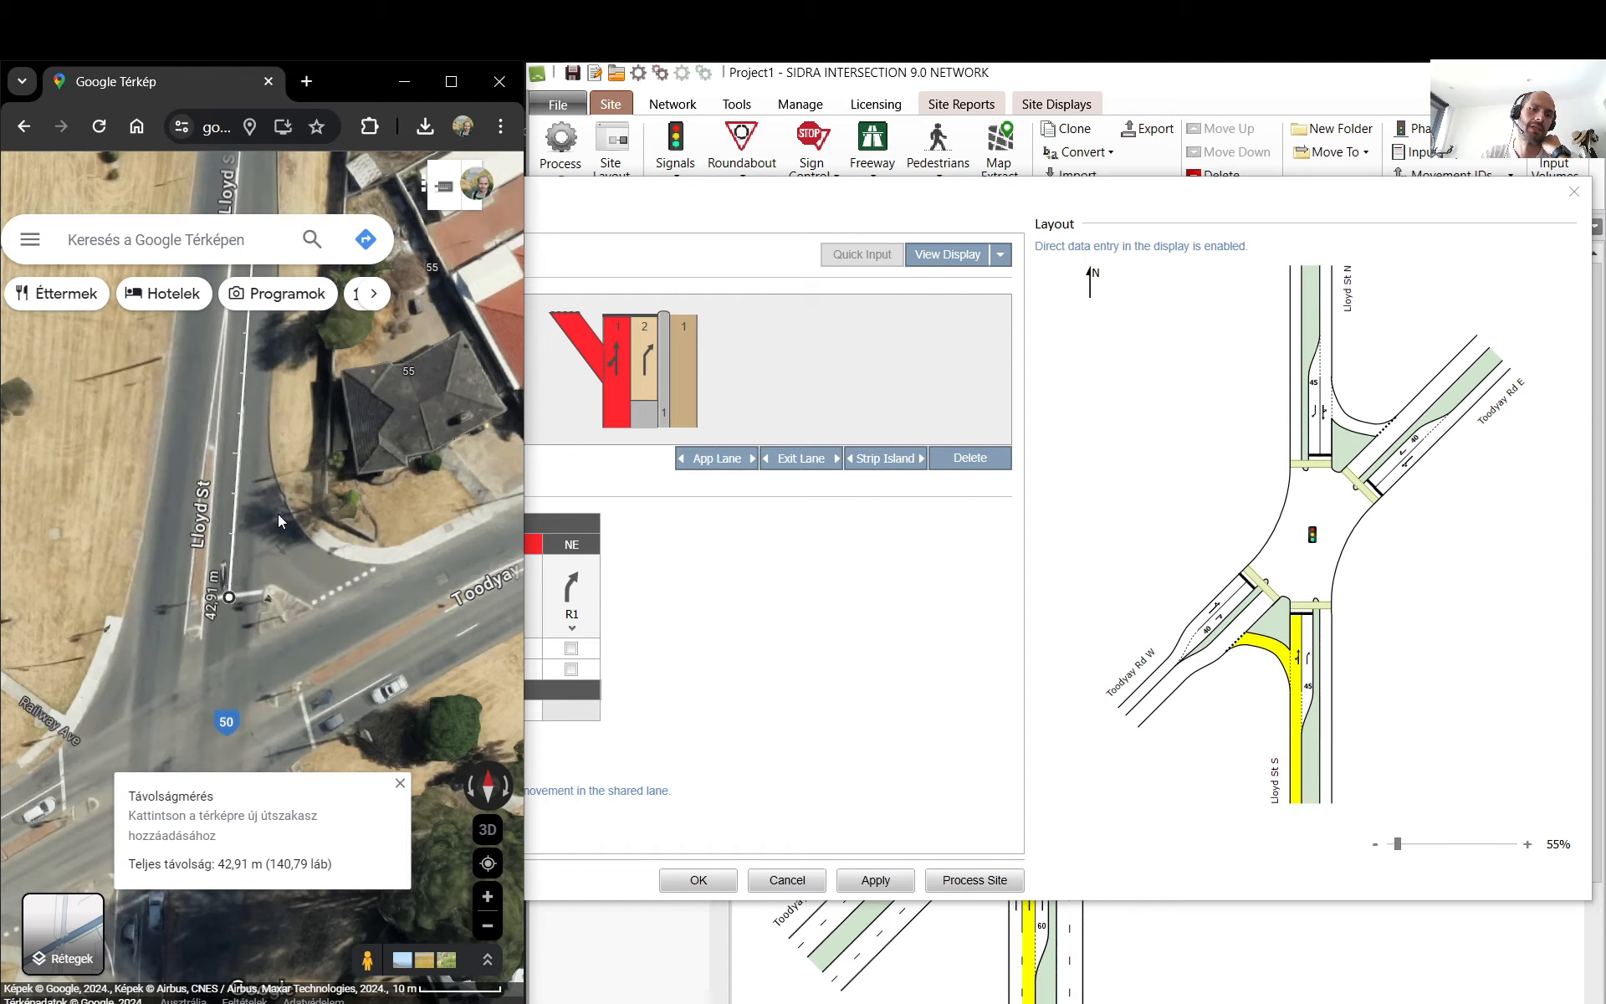
right_click(341, 590)
click(391, 947)
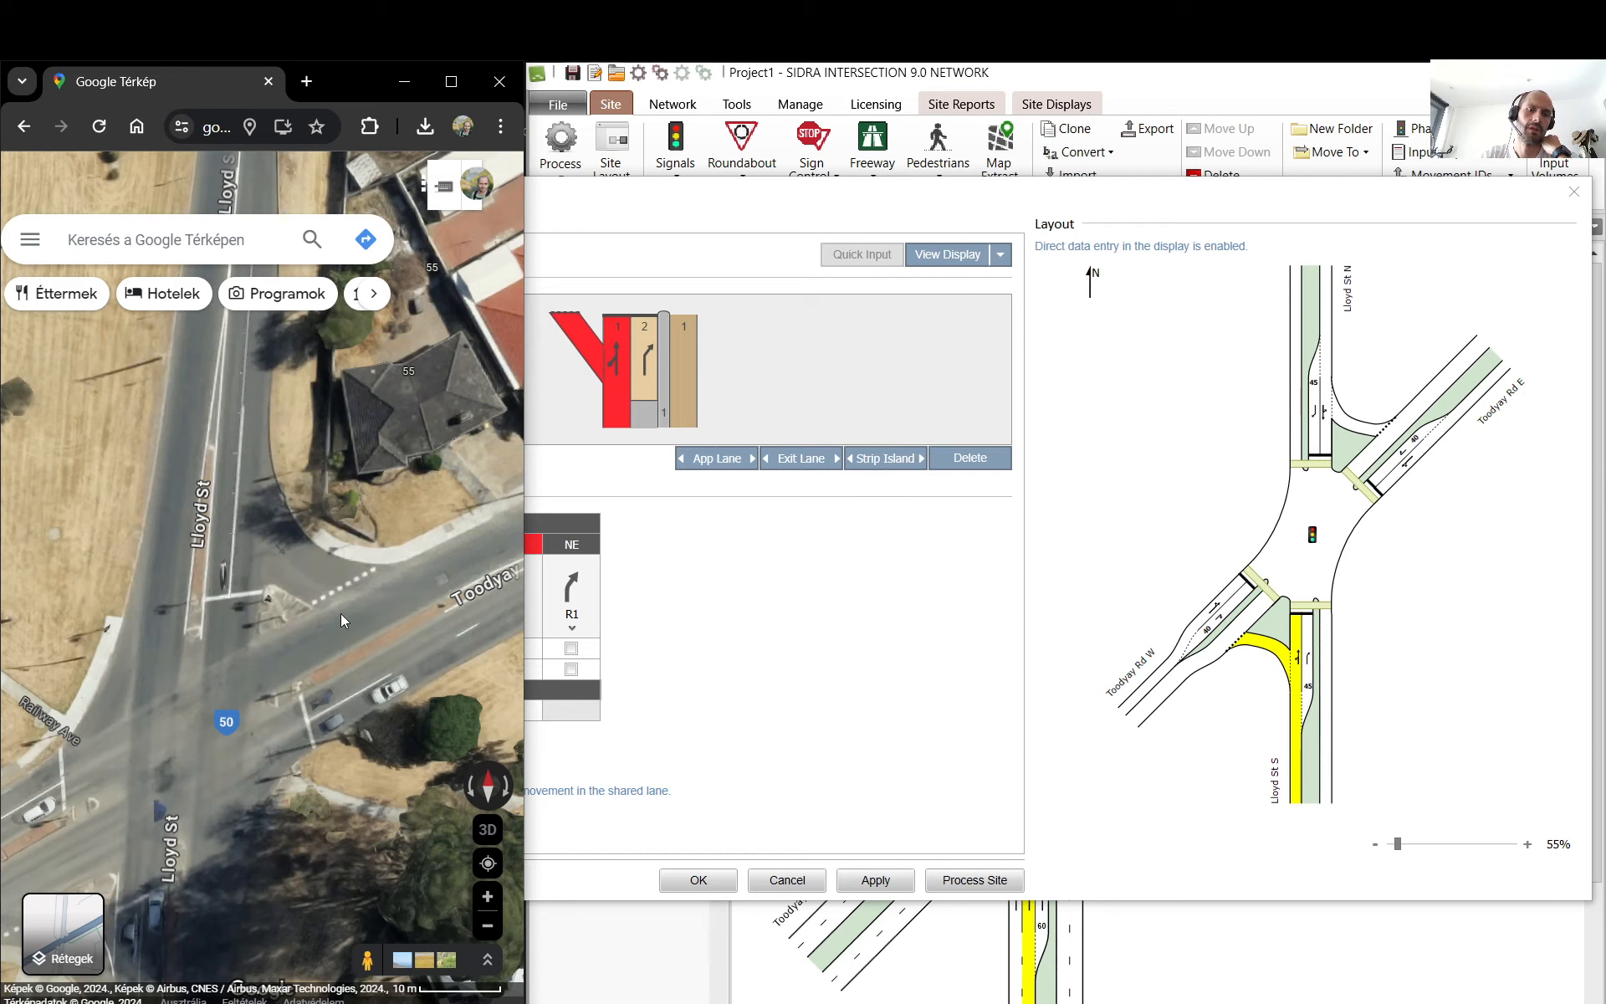
- Measure the queuing distance along the northern Lloyd St slip lane, from its give-way line back around the curve
right_click(340, 591)
click(393, 919)
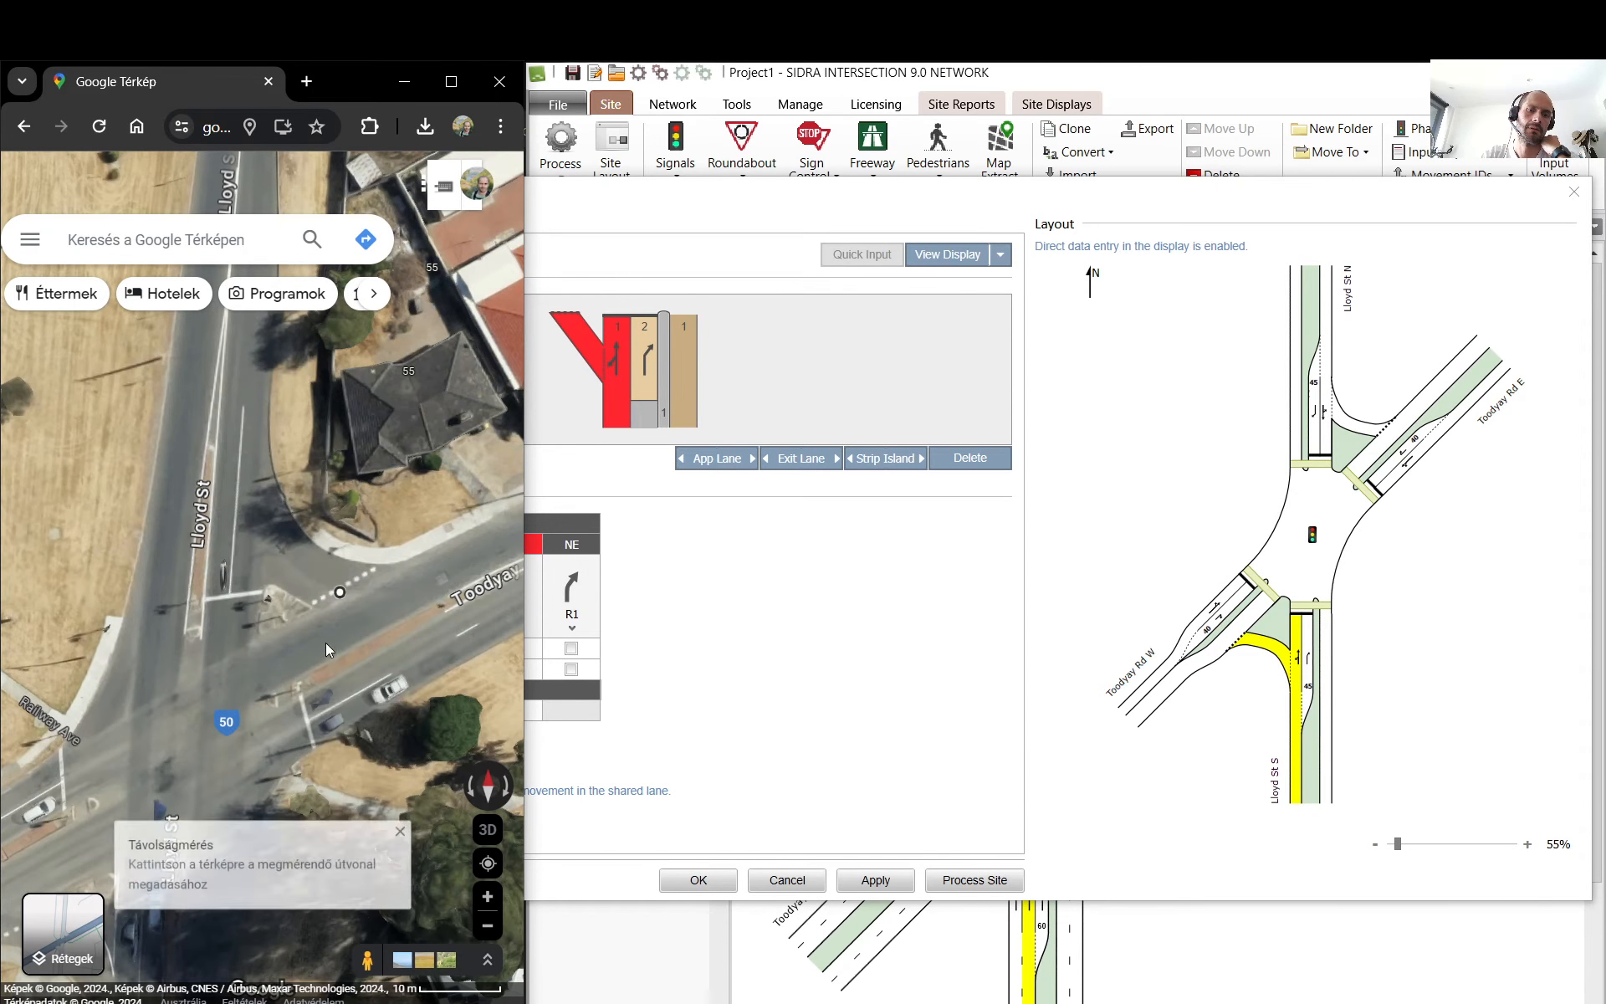
click(306, 564)
click(274, 541)
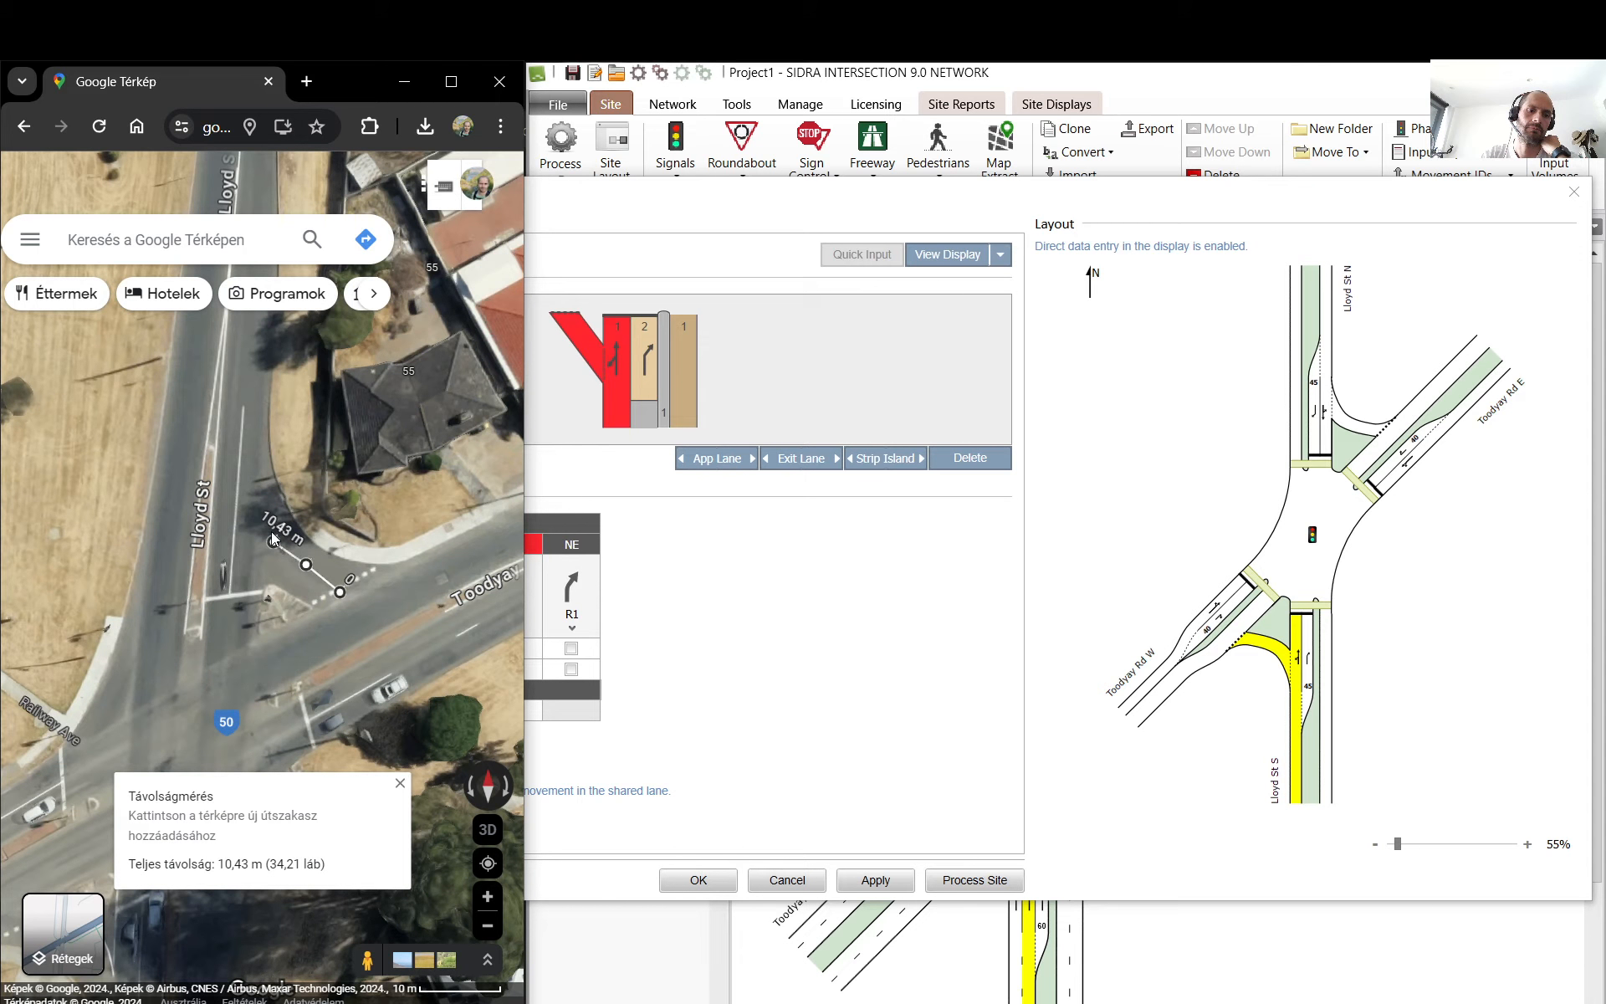
- Clear the slip lane measurement and measure from the northern Lloyd St stop line back to where the slip lane diverges
right_click(340, 591)
click(412, 943)
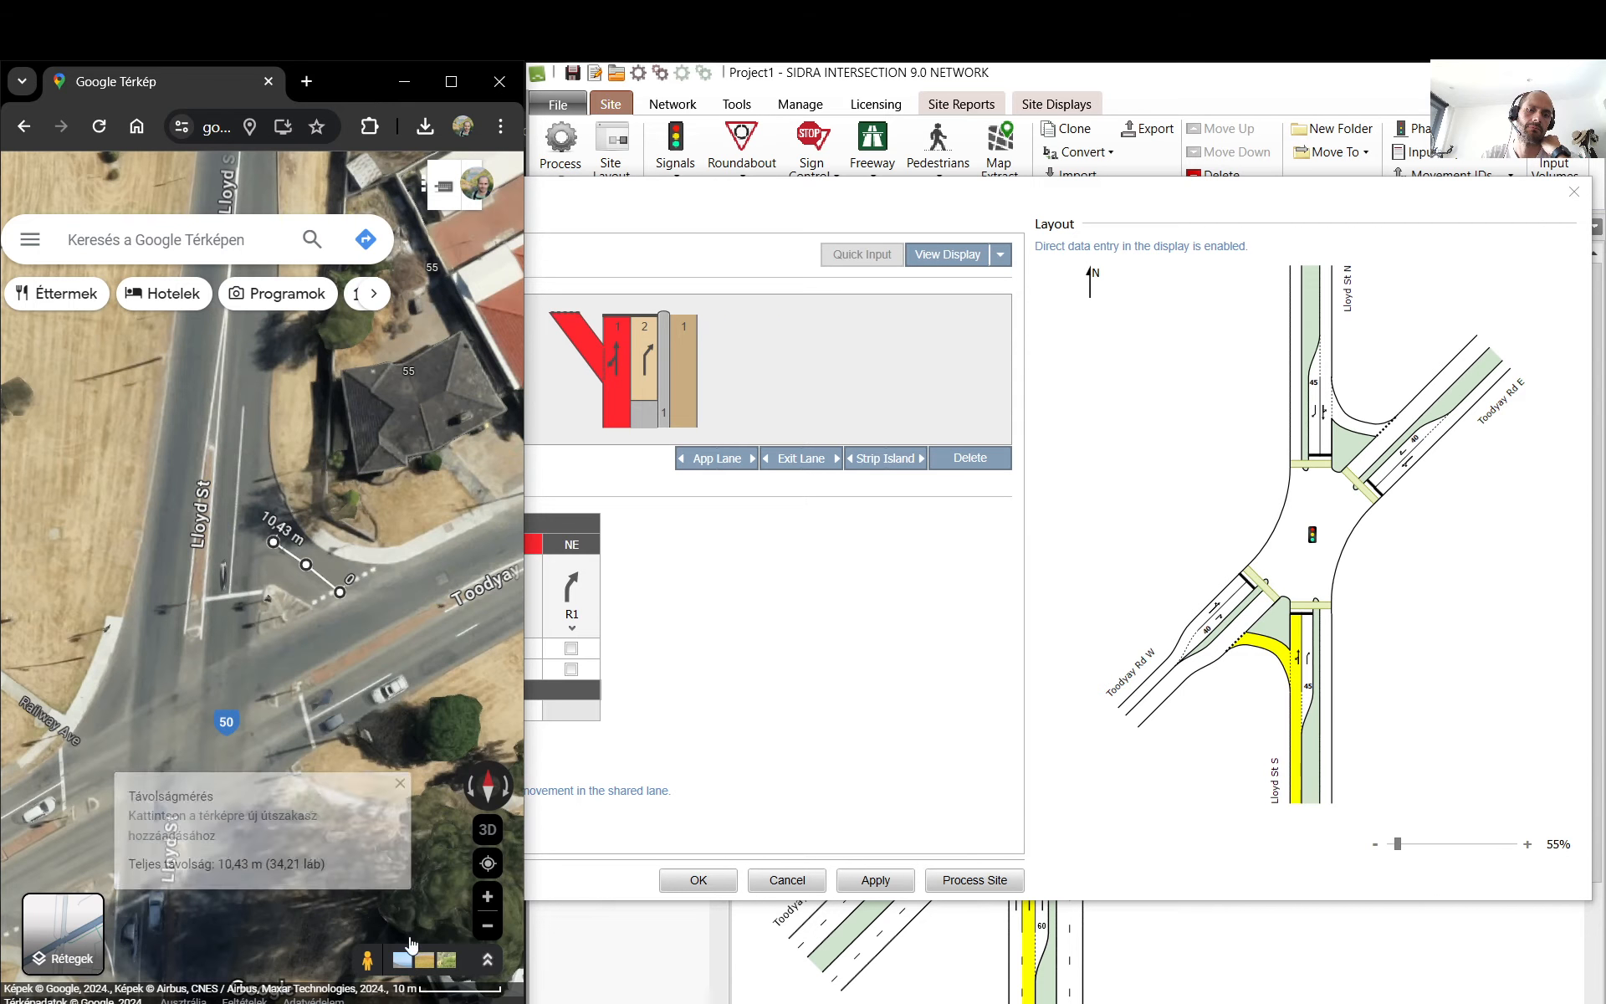
right_click(246, 594)
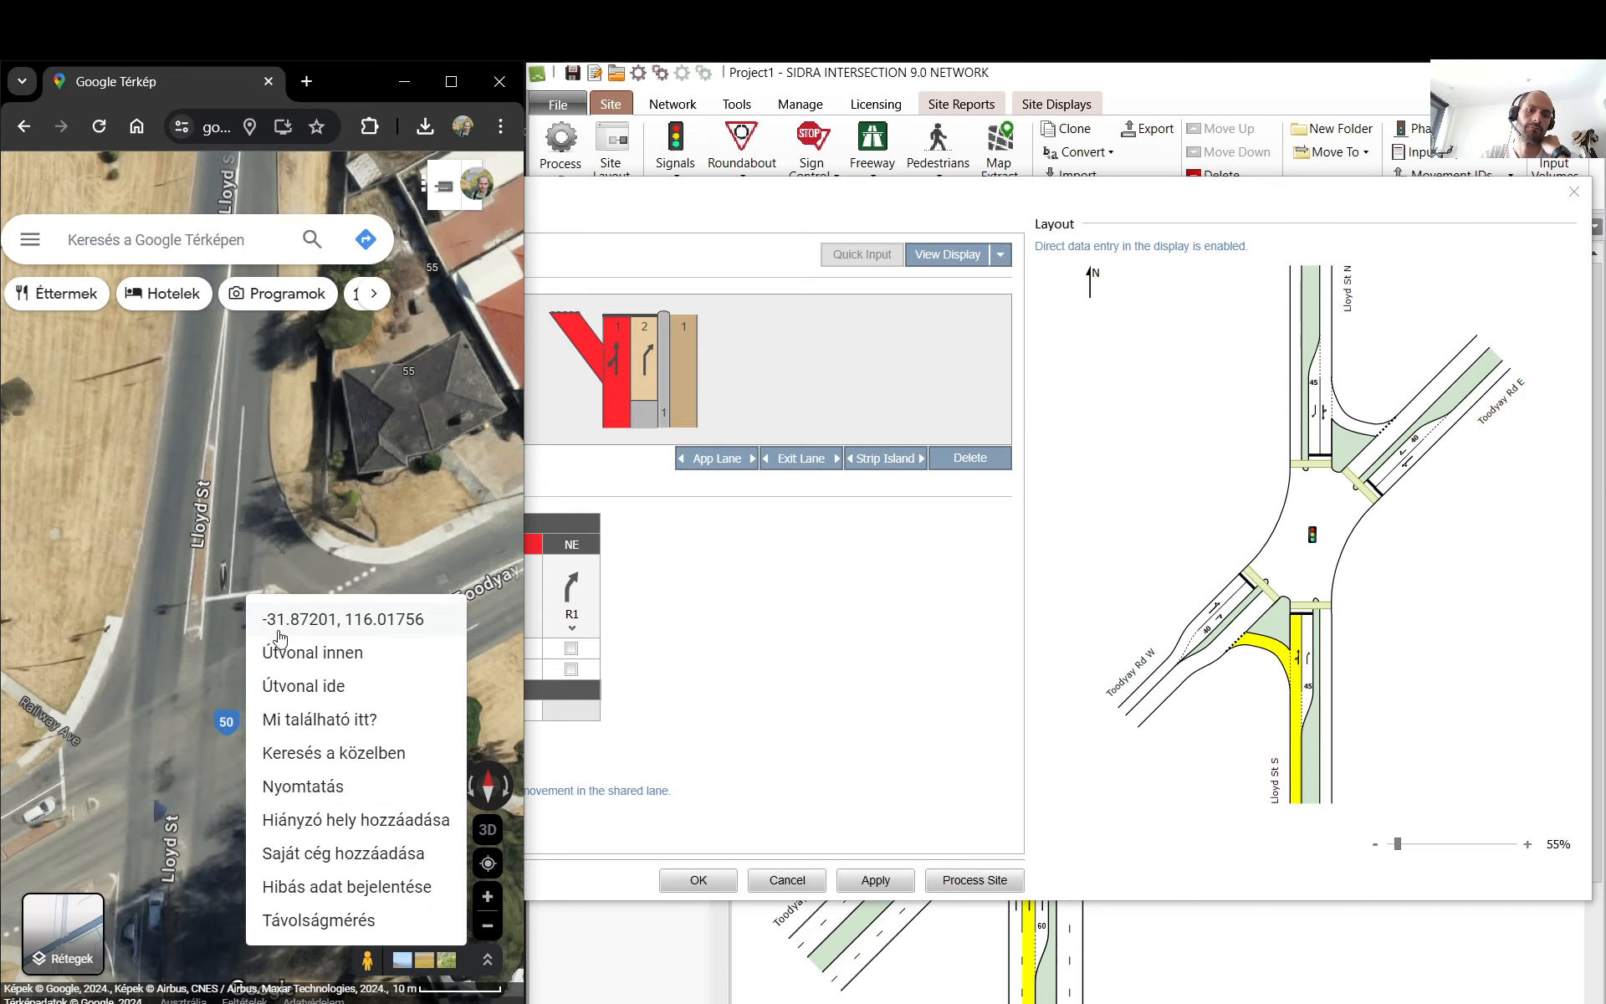
click(301, 919)
click(252, 533)
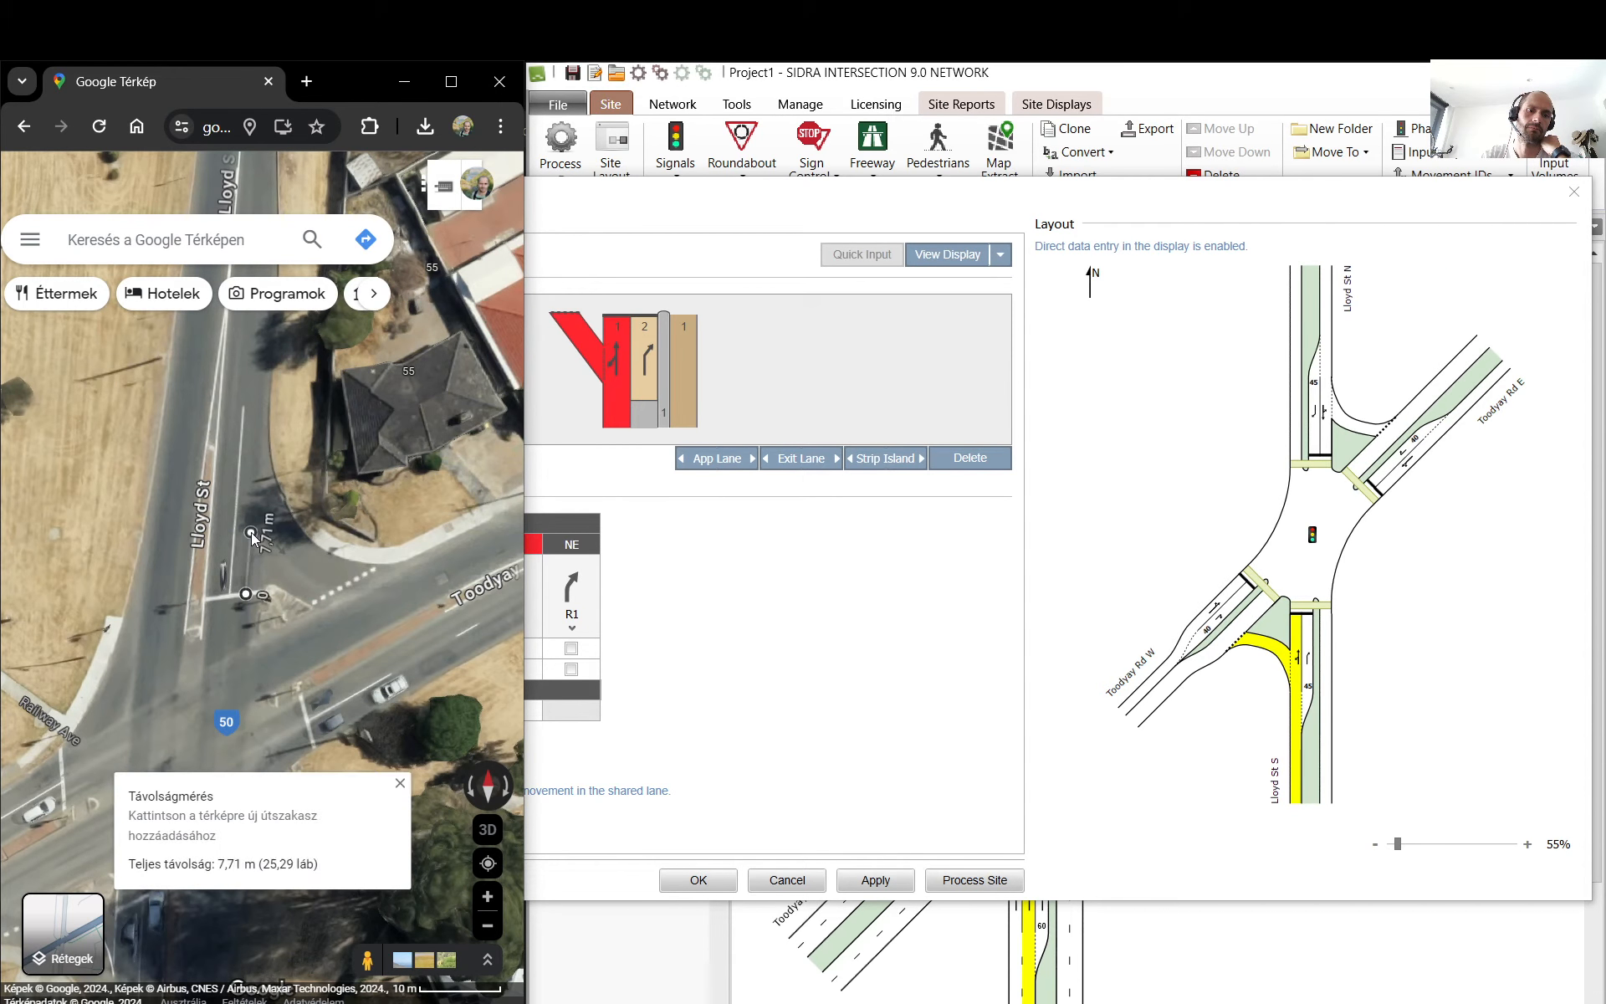
- Back in SIDRA, set south approach lane 1's free queue distances to 10 m for southwest and 8 m for north
click(815, 629)
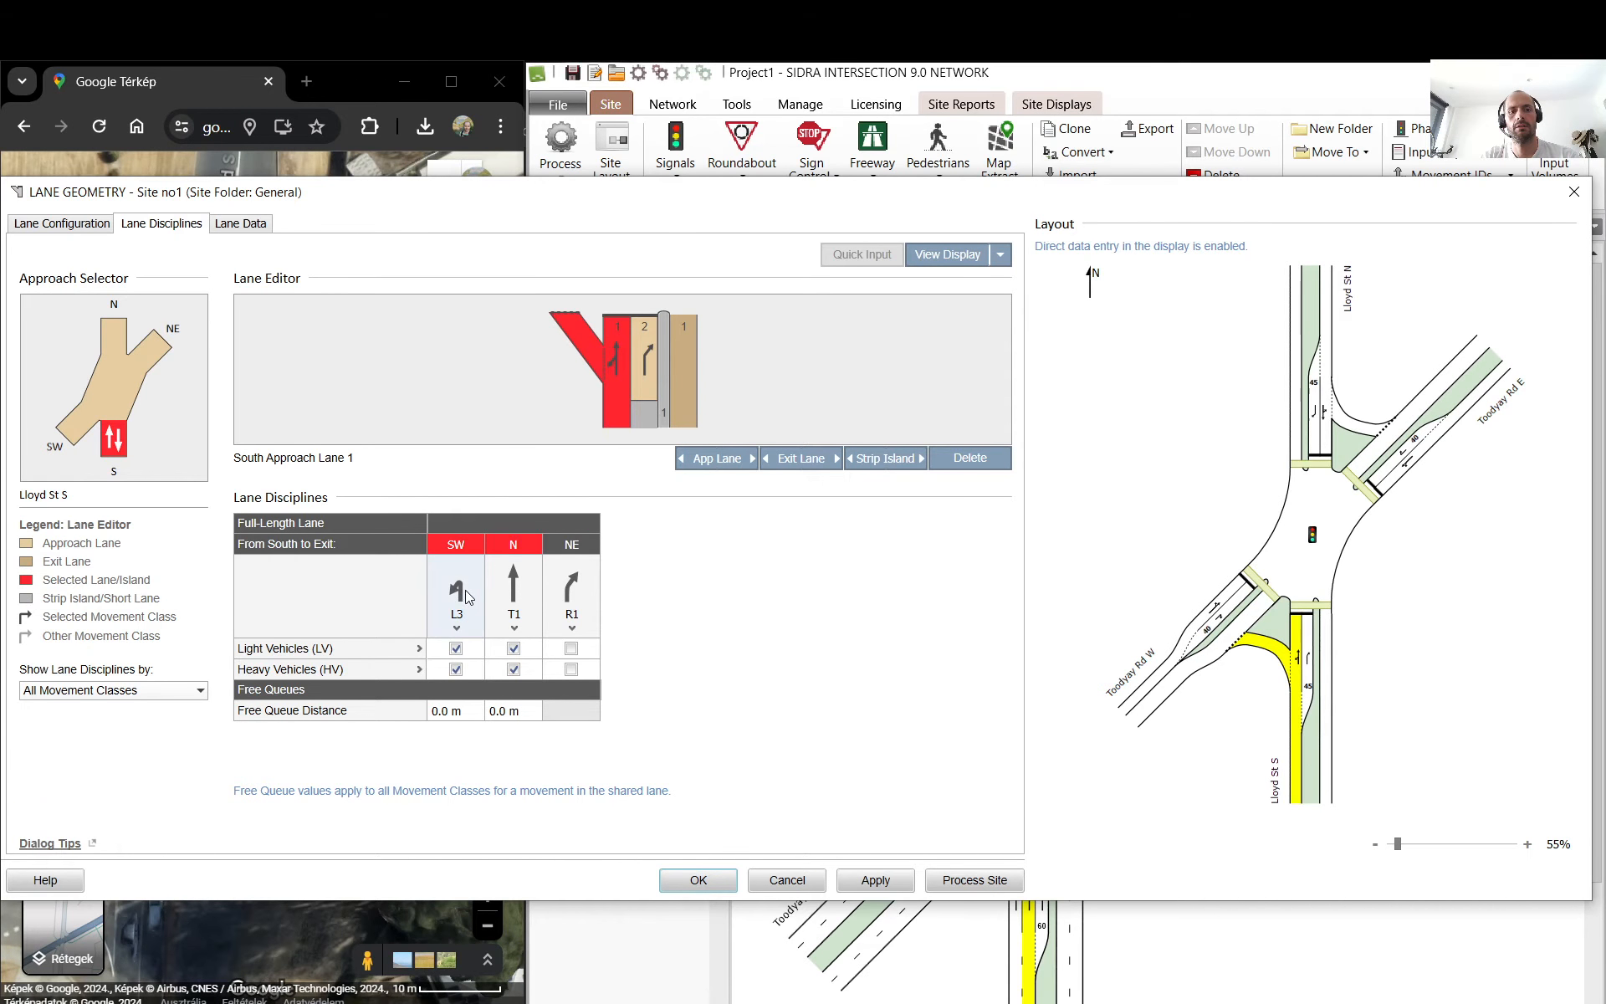
click(456, 713)
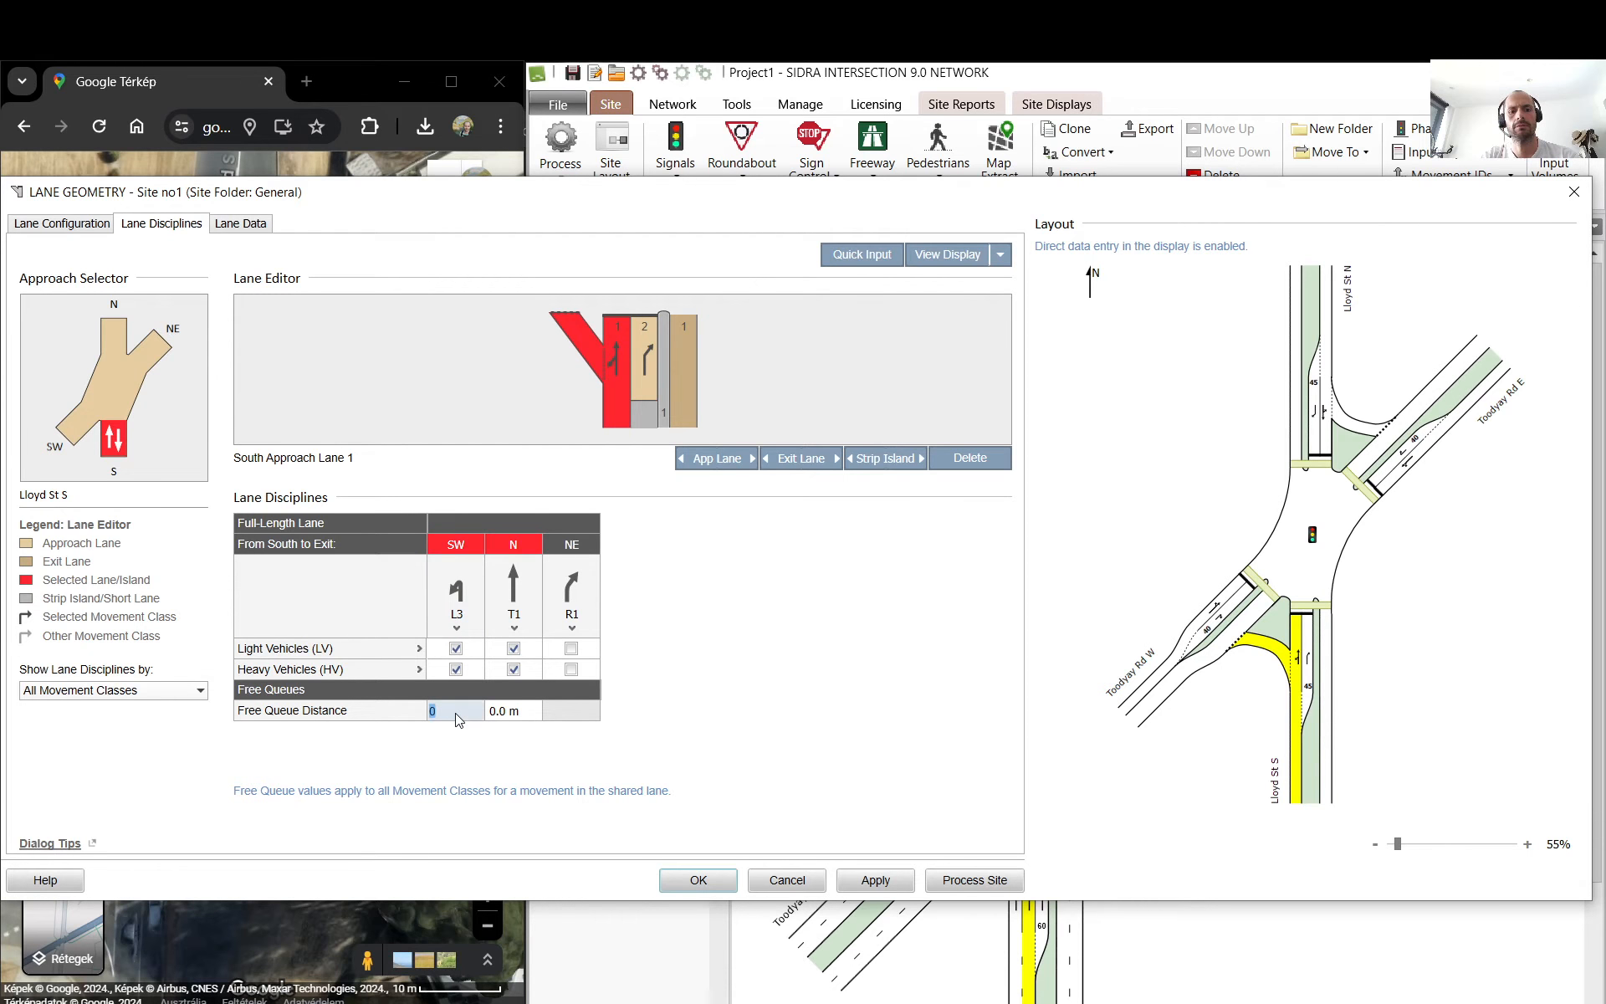
text(10)
click(511, 712)
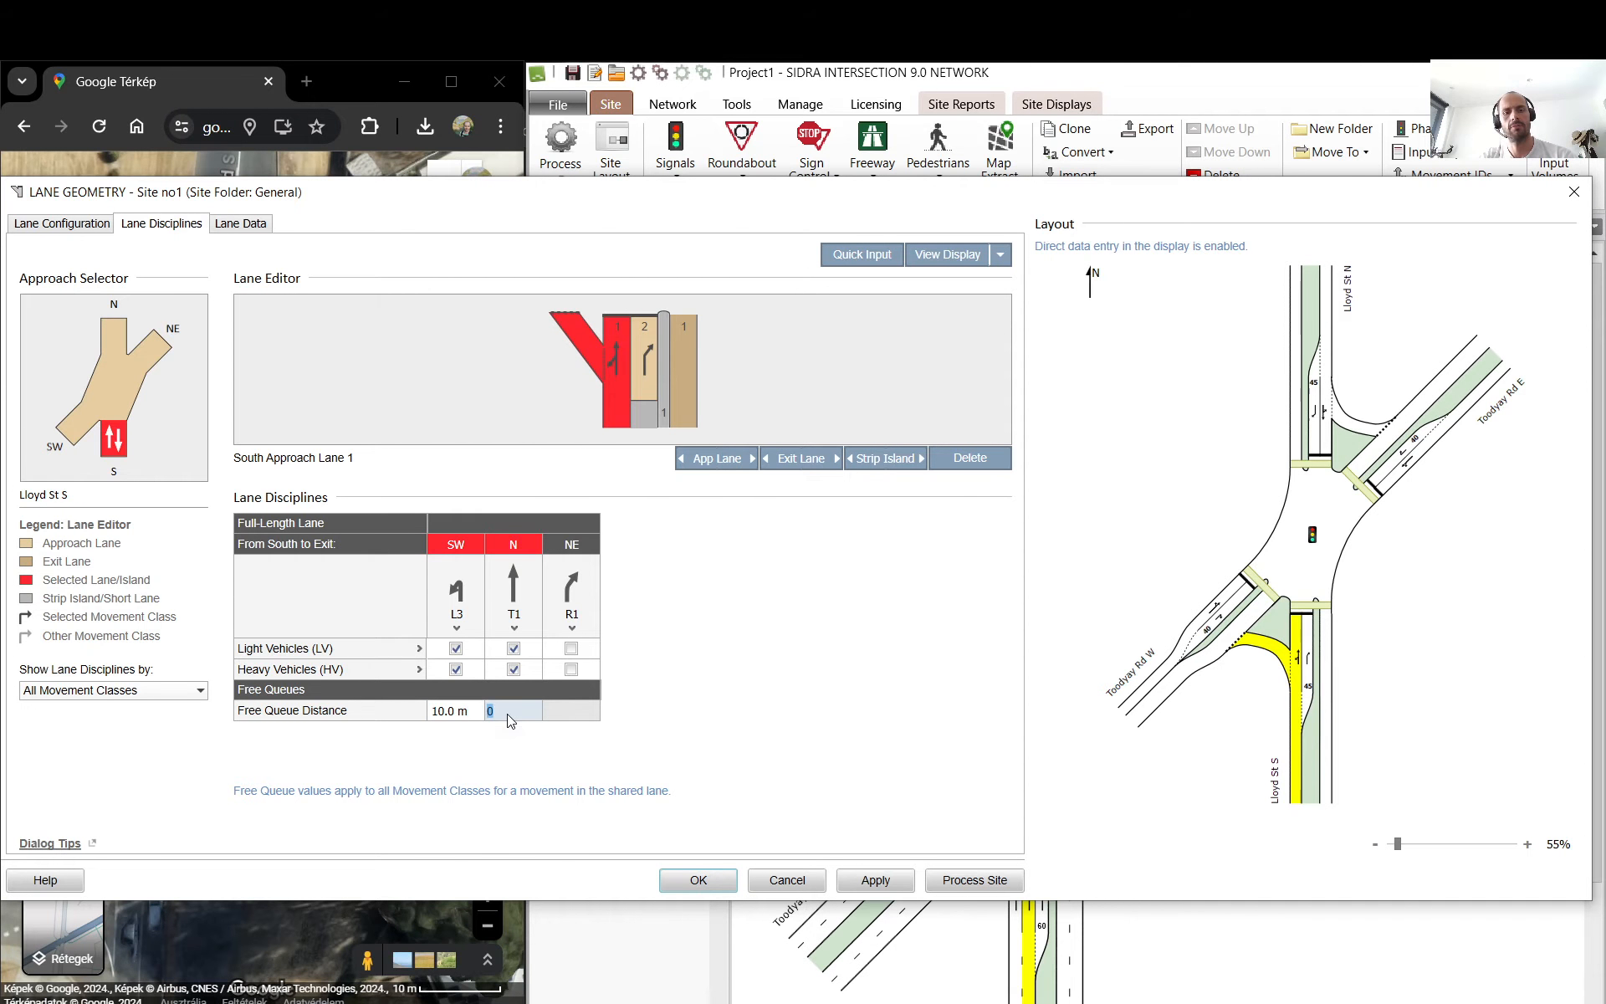
text(8)
key(Return)
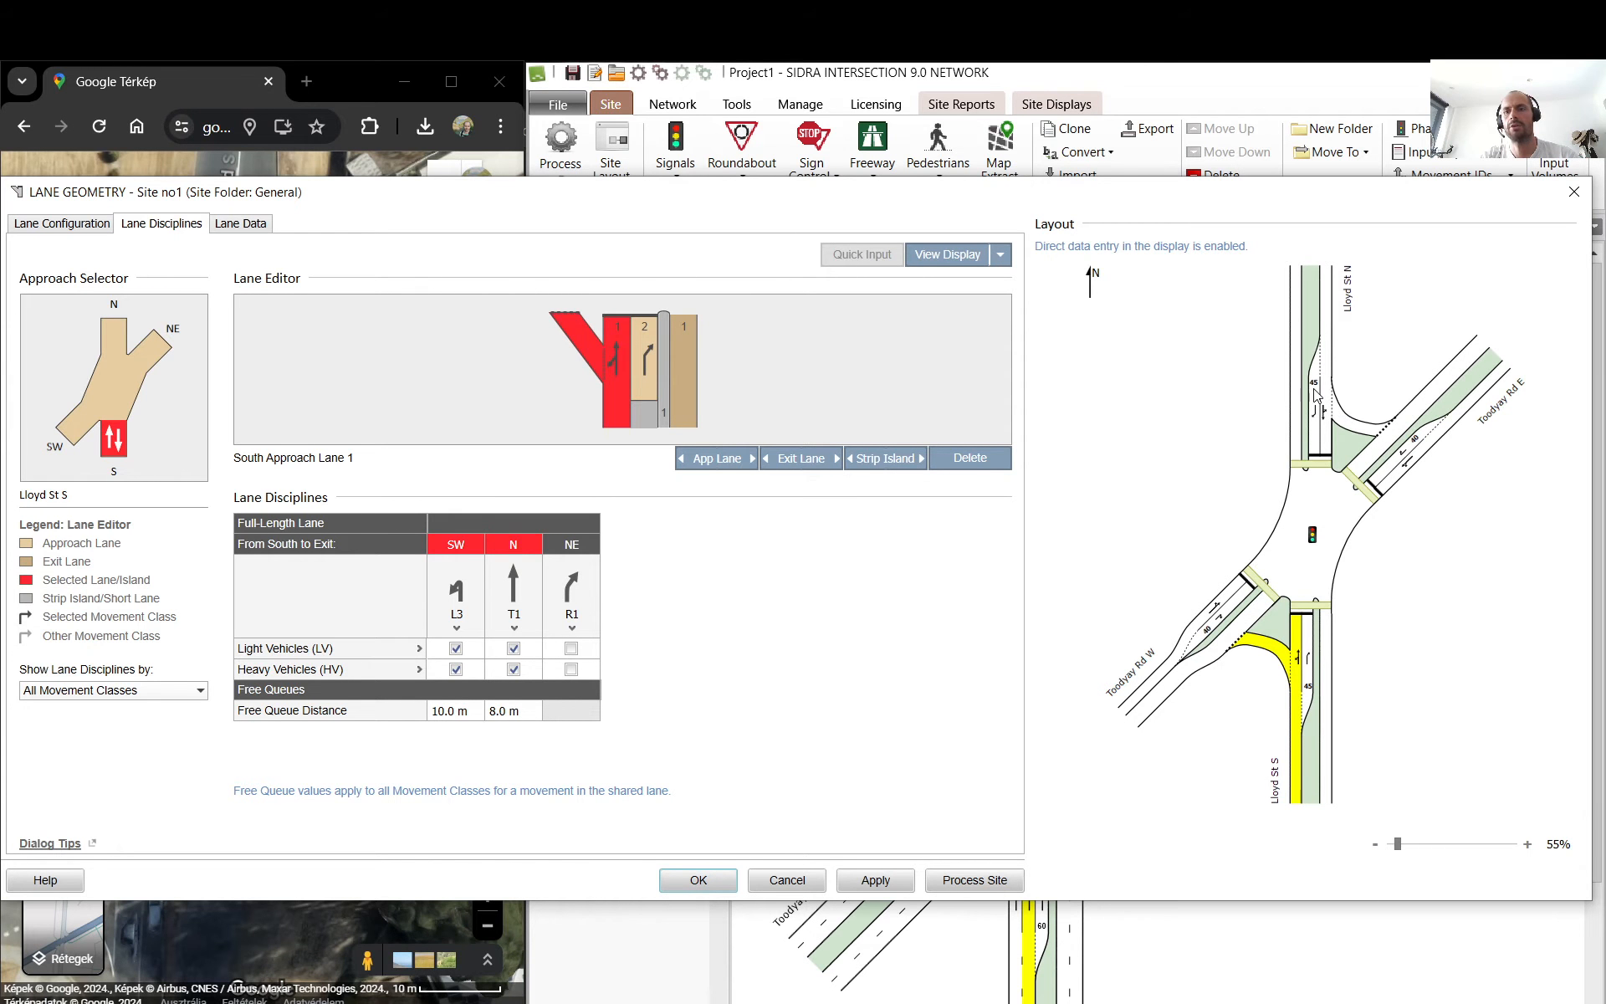
- Set north approach lane 1's free queue distances to 10 m for northeast and 8 m for south
click(1345, 420)
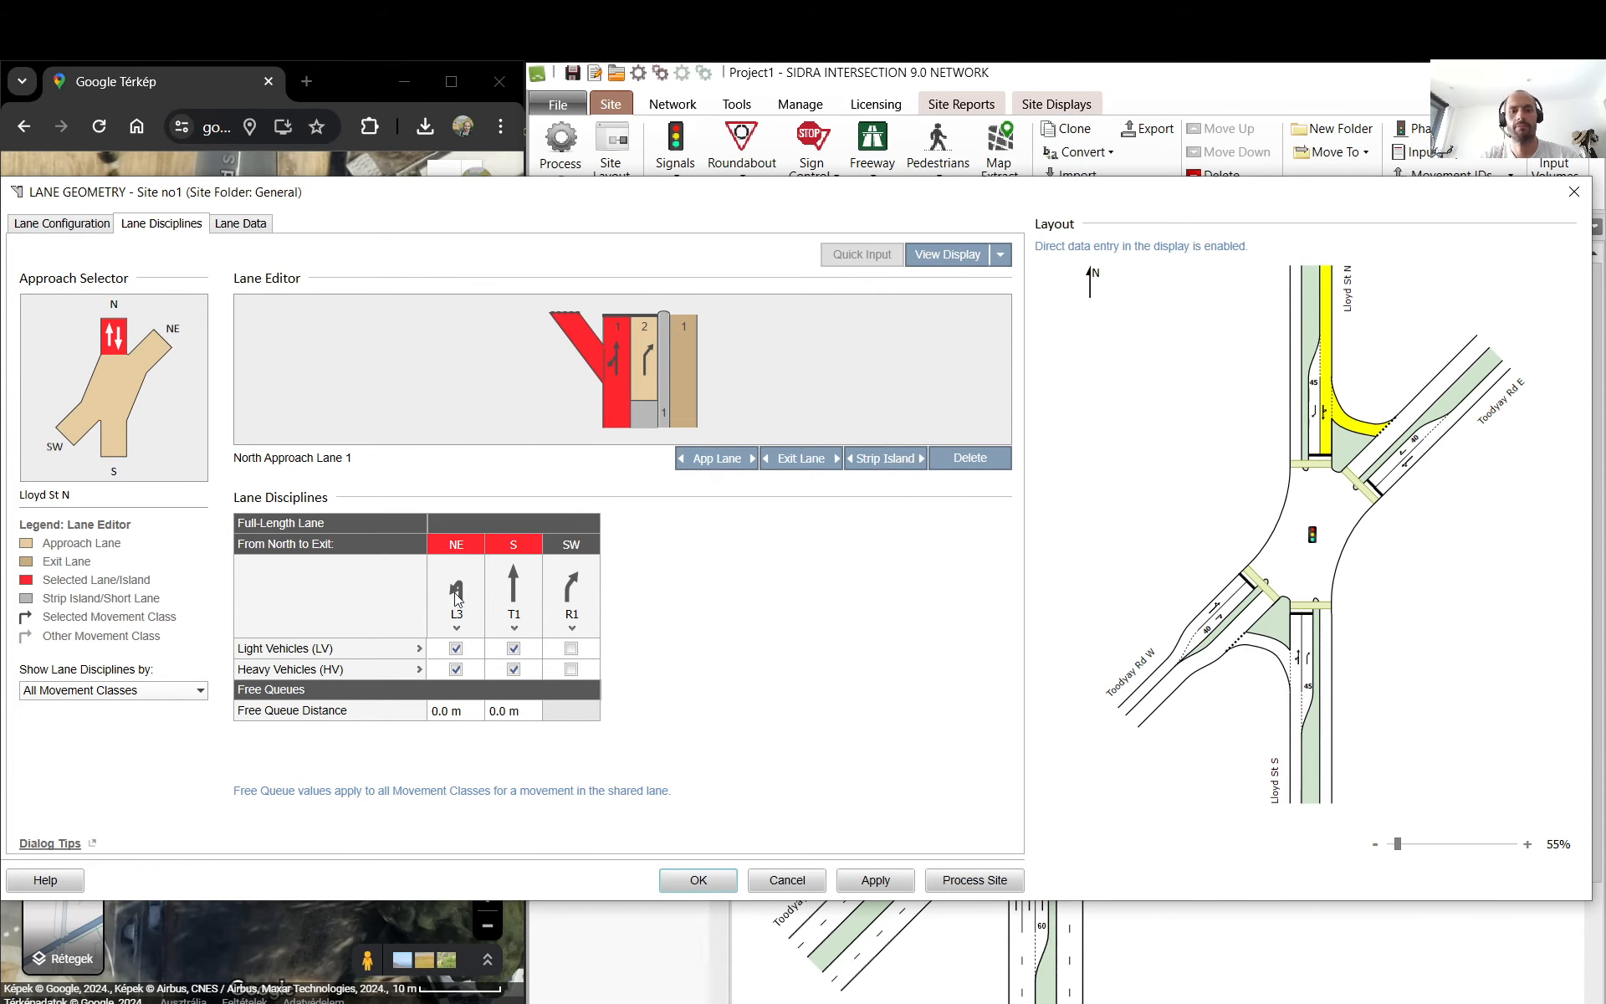
click(456, 711)
text(10)
click(517, 718)
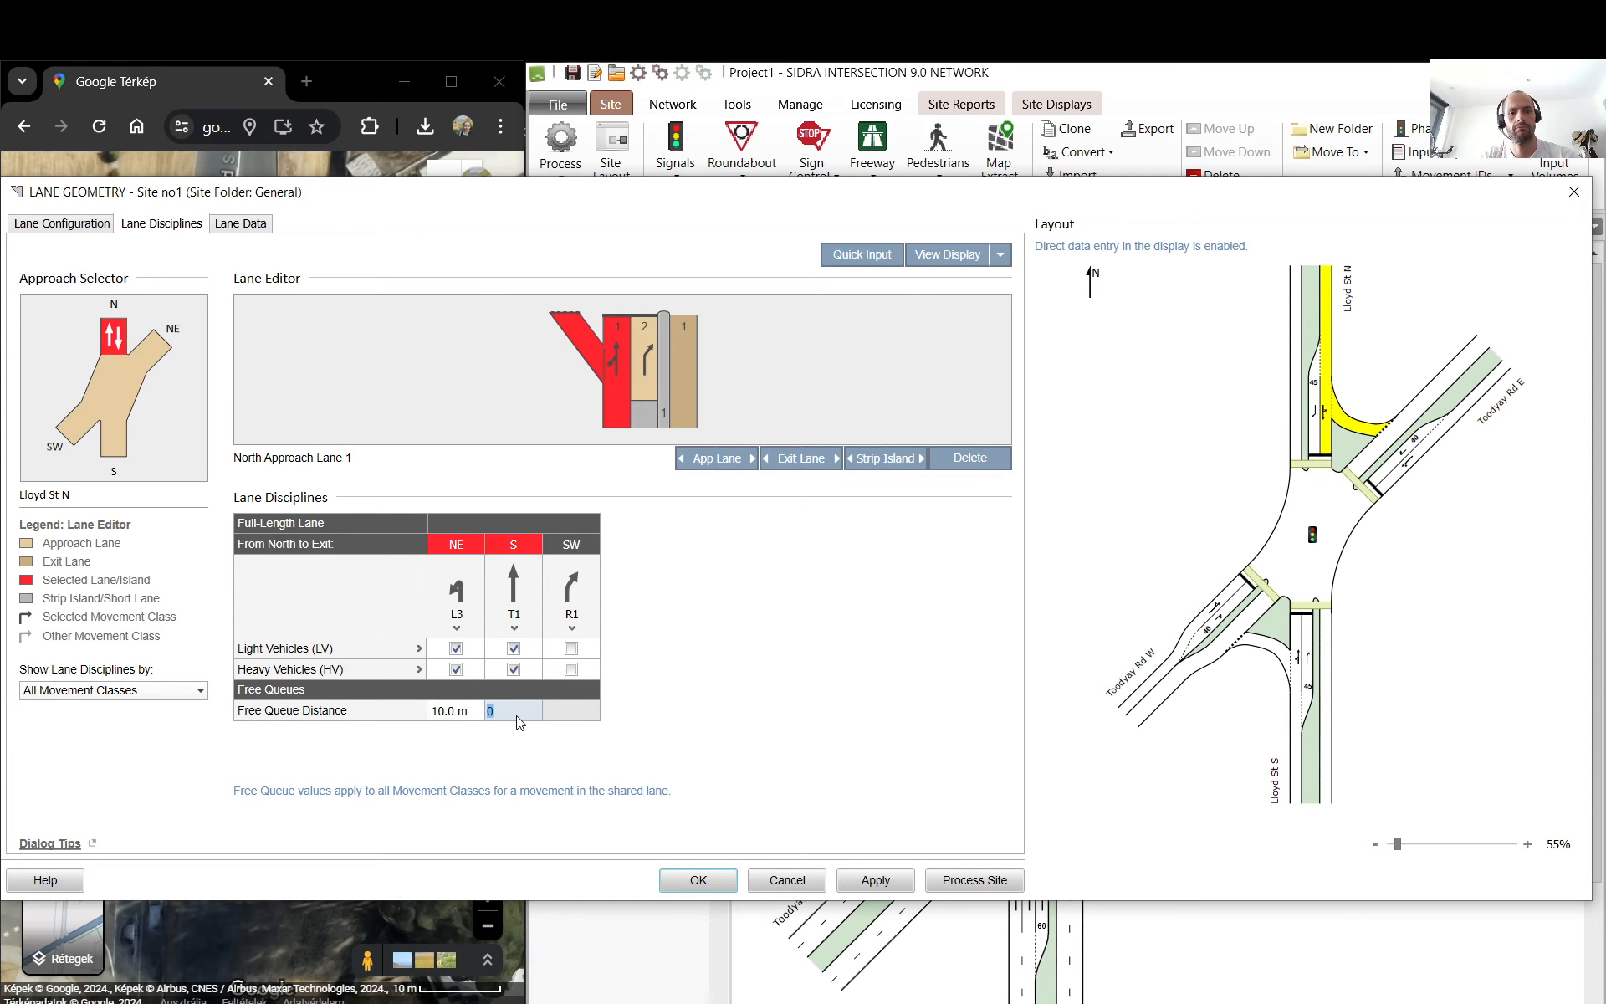
text(8)
key(Return)
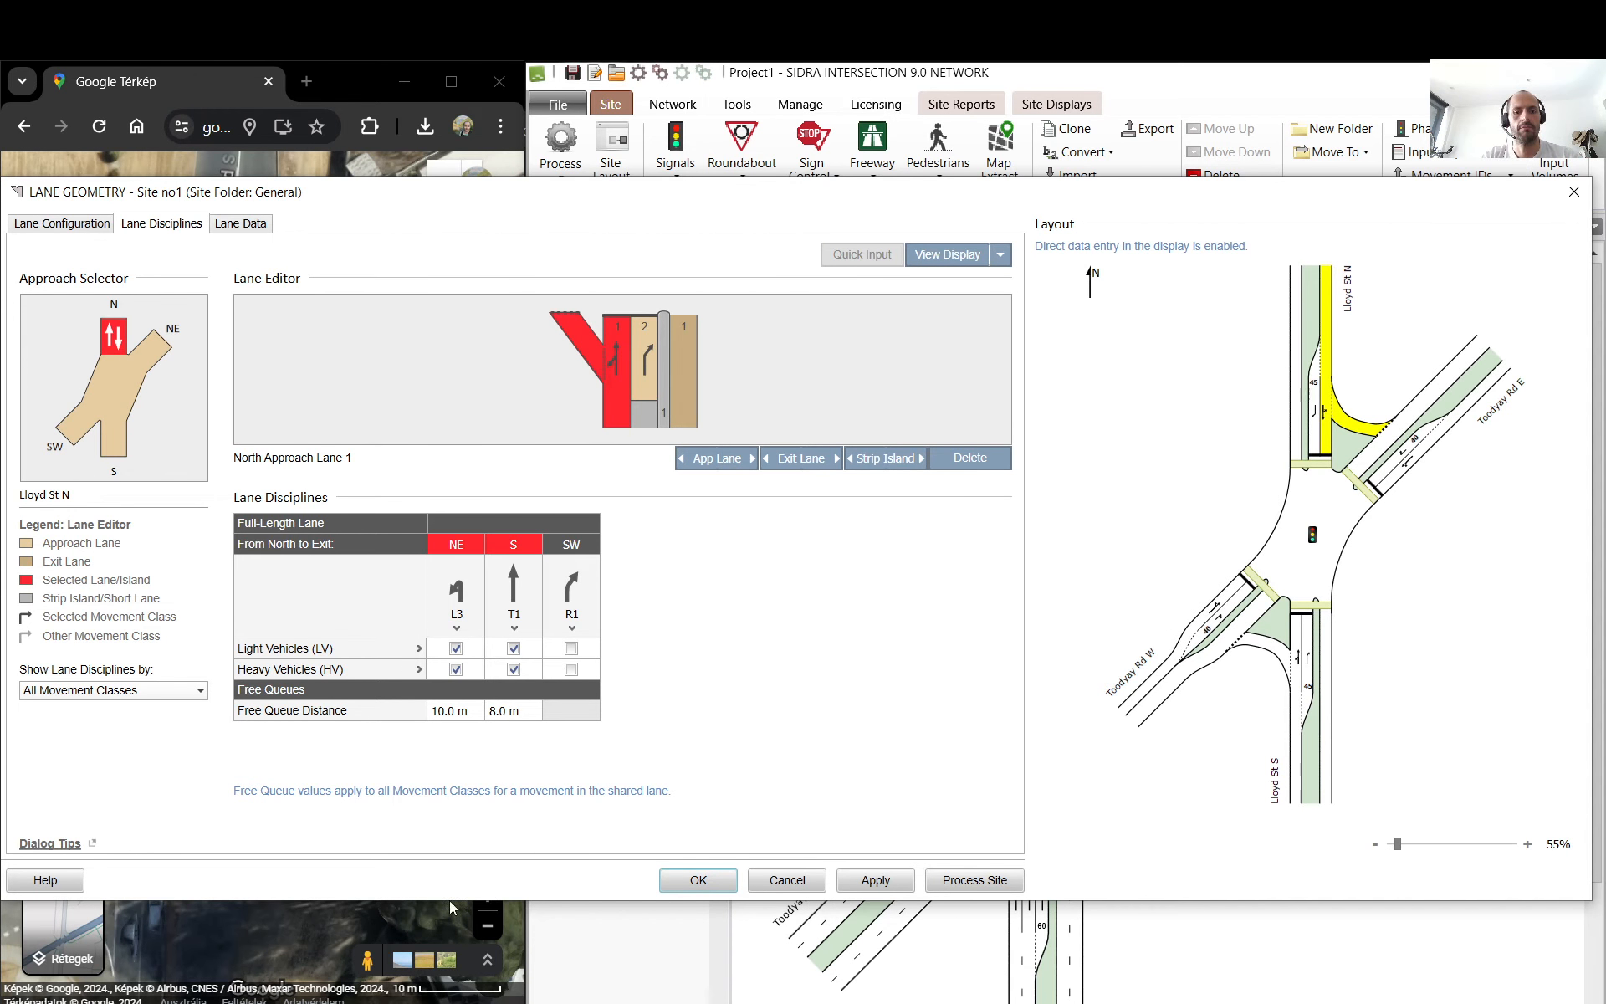
- In Google Maps, clear the old measurement and measure the southern Lloyd St slip lane from its give-way line around the curve
drag(285, 915, 395, 746)
drag(219, 766, 370, 555)
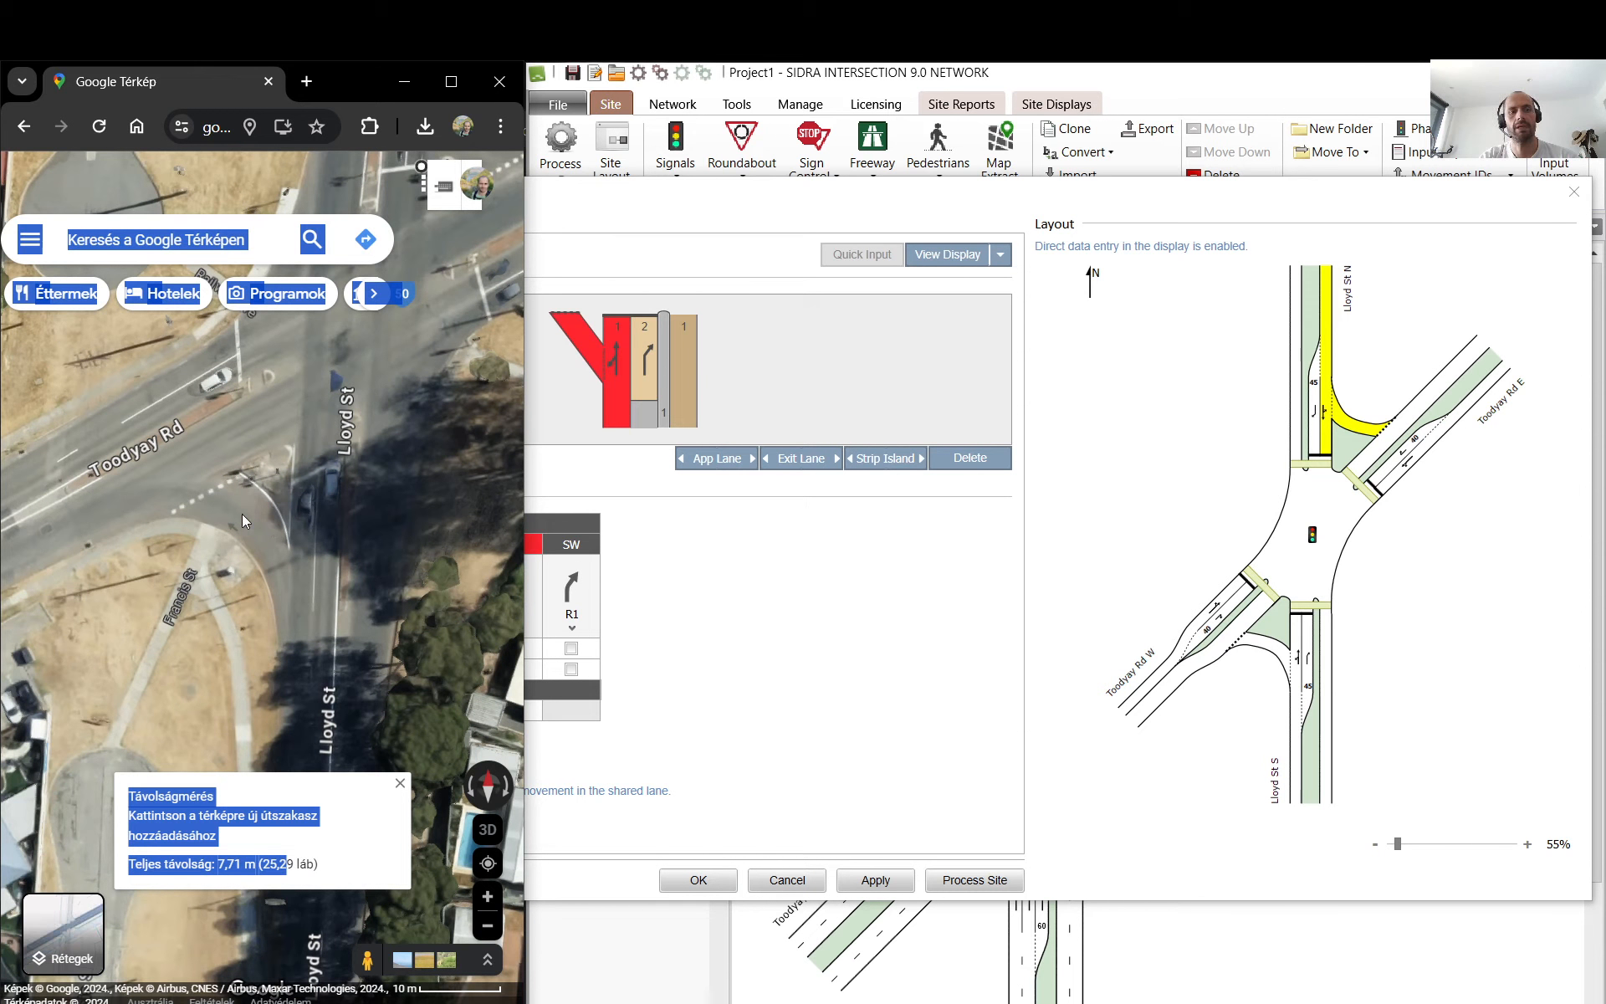
right_click(212, 495)
click(280, 848)
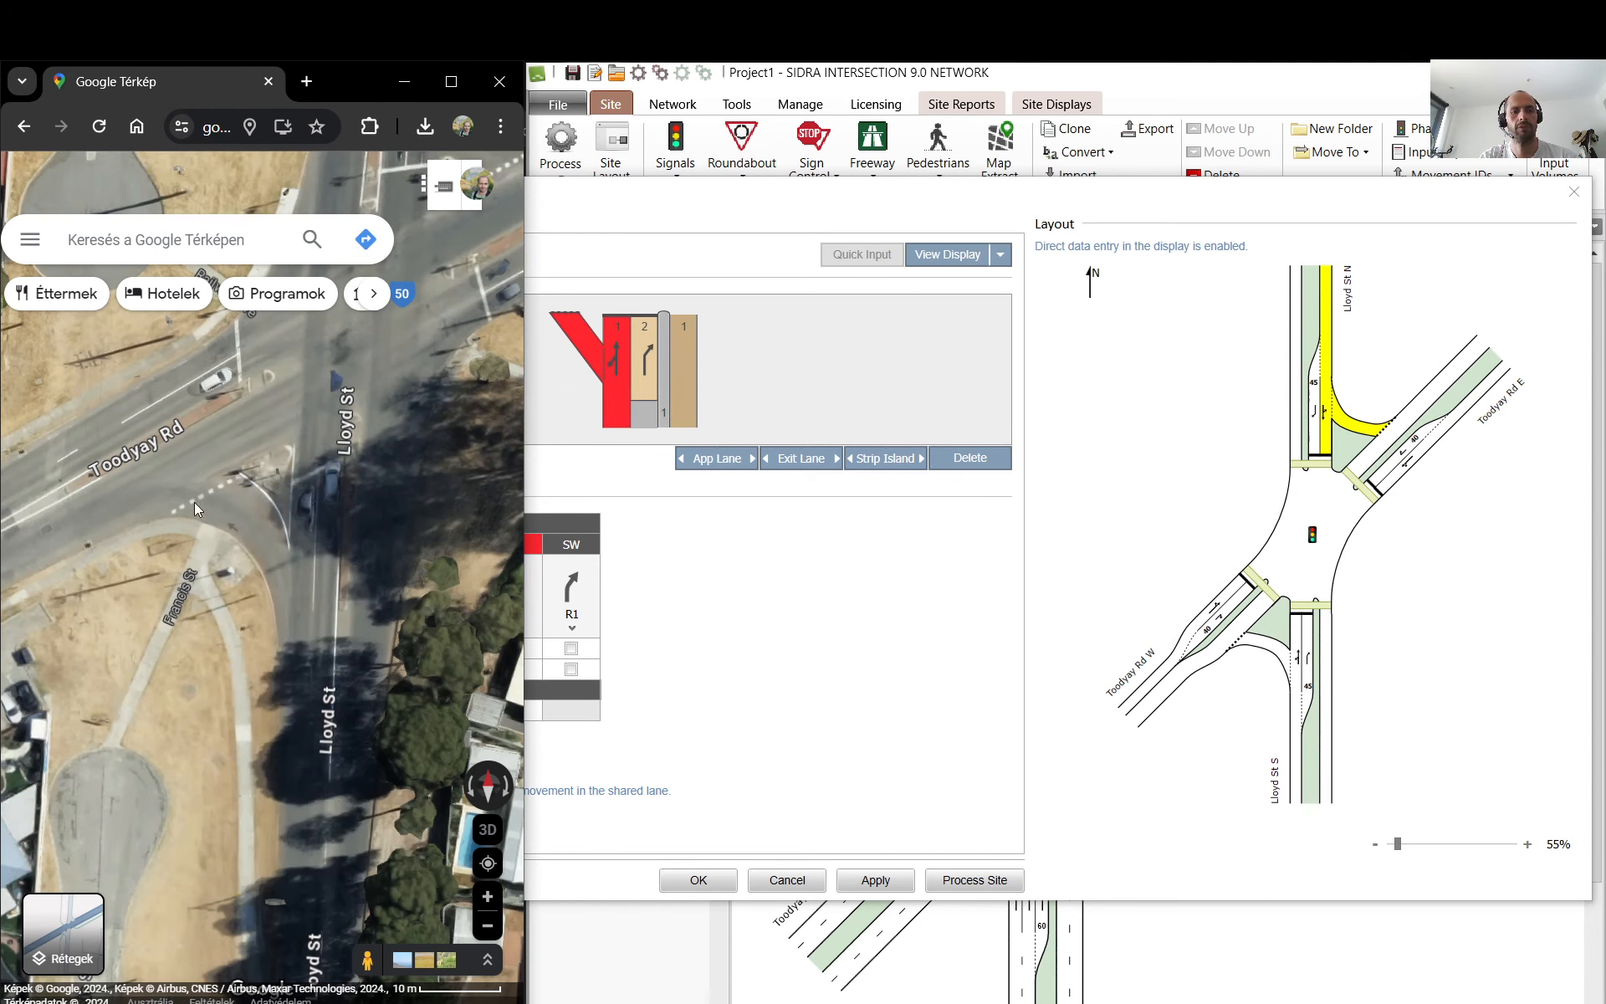
right_click(216, 491)
click(306, 824)
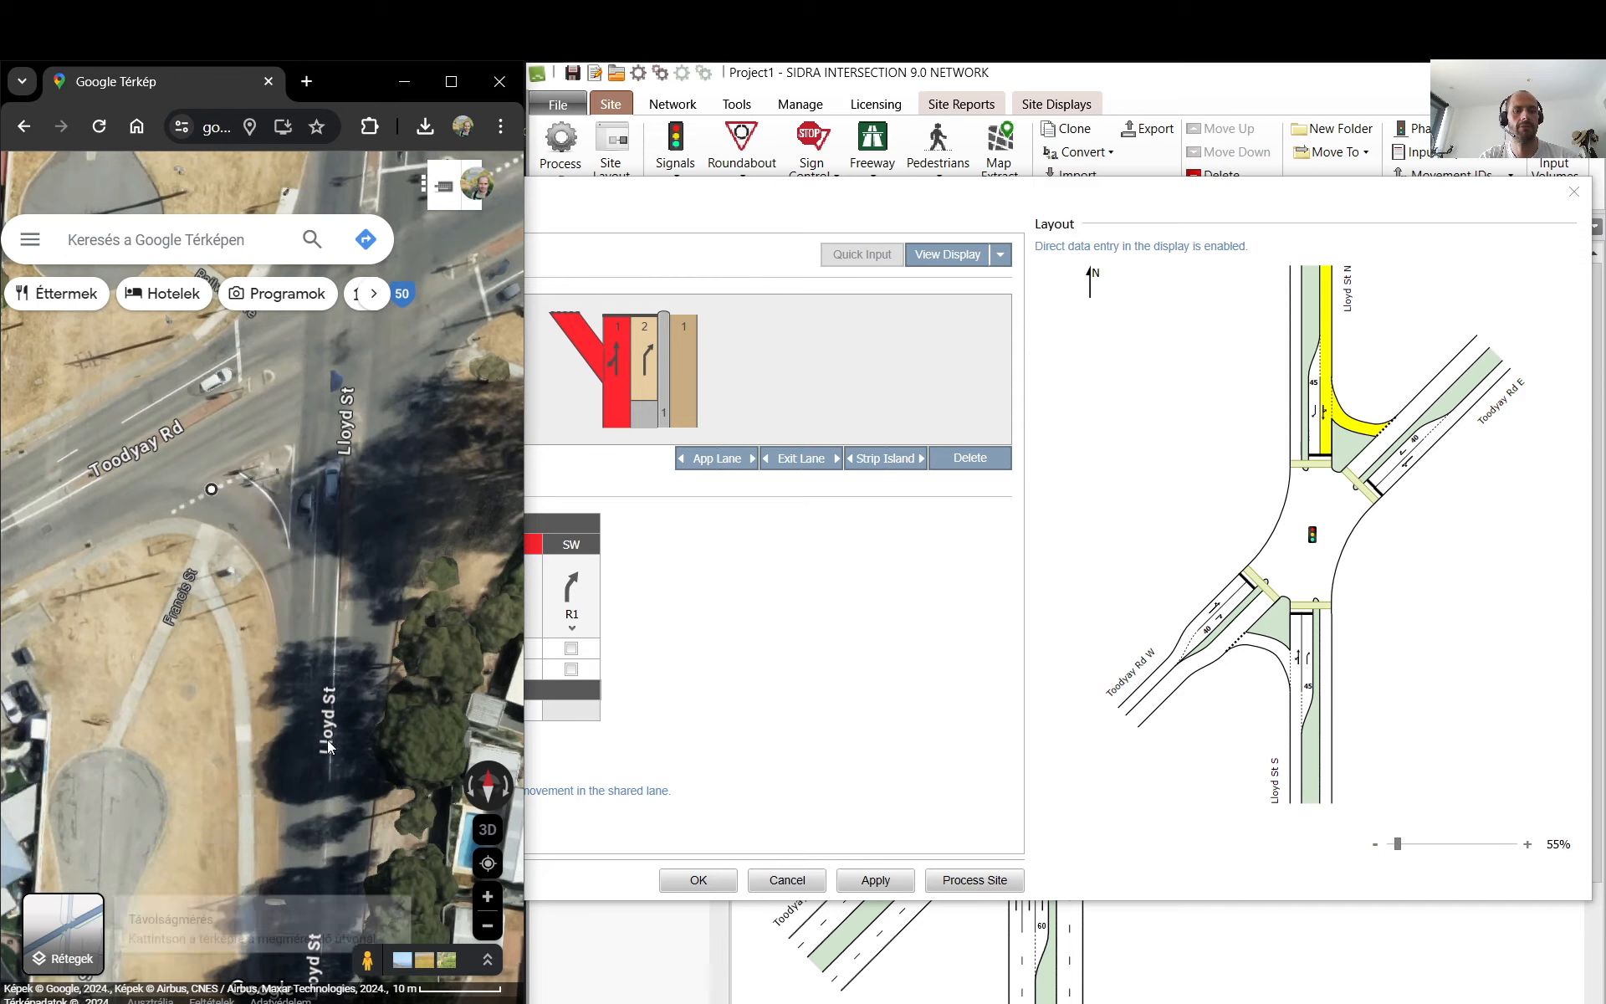
click(252, 518)
click(286, 572)
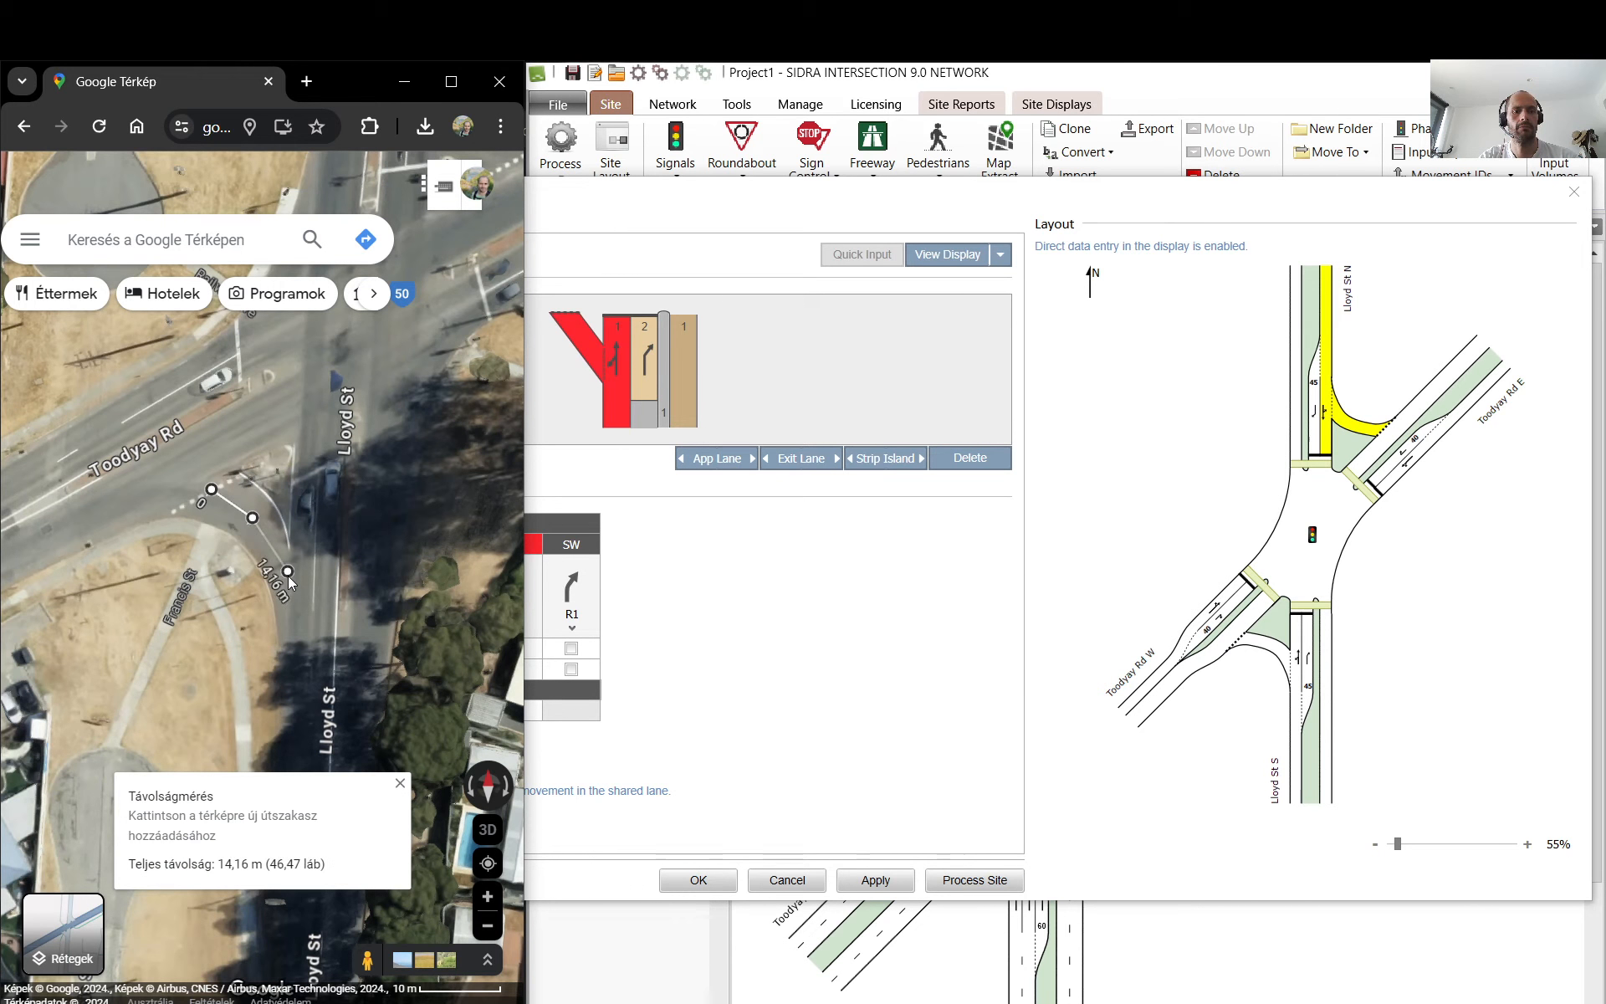
- In SIDRA, set south approach lane 1's free queue distance for the southwest movement to 15 m
click(689, 652)
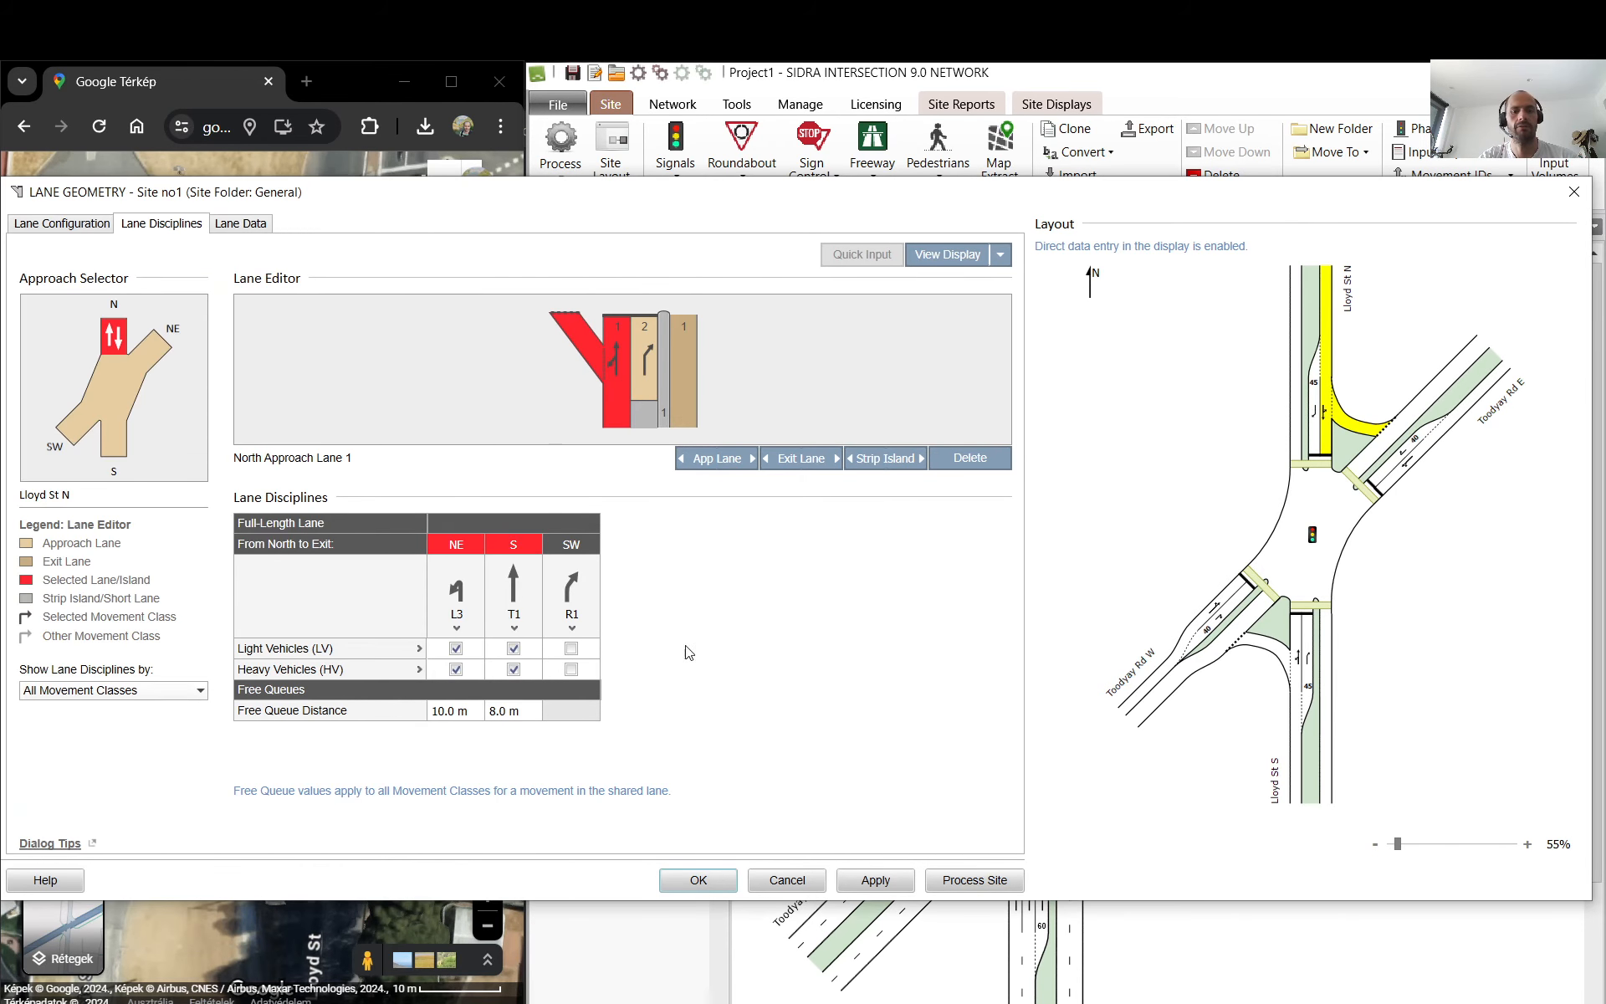
click(1263, 646)
click(460, 710)
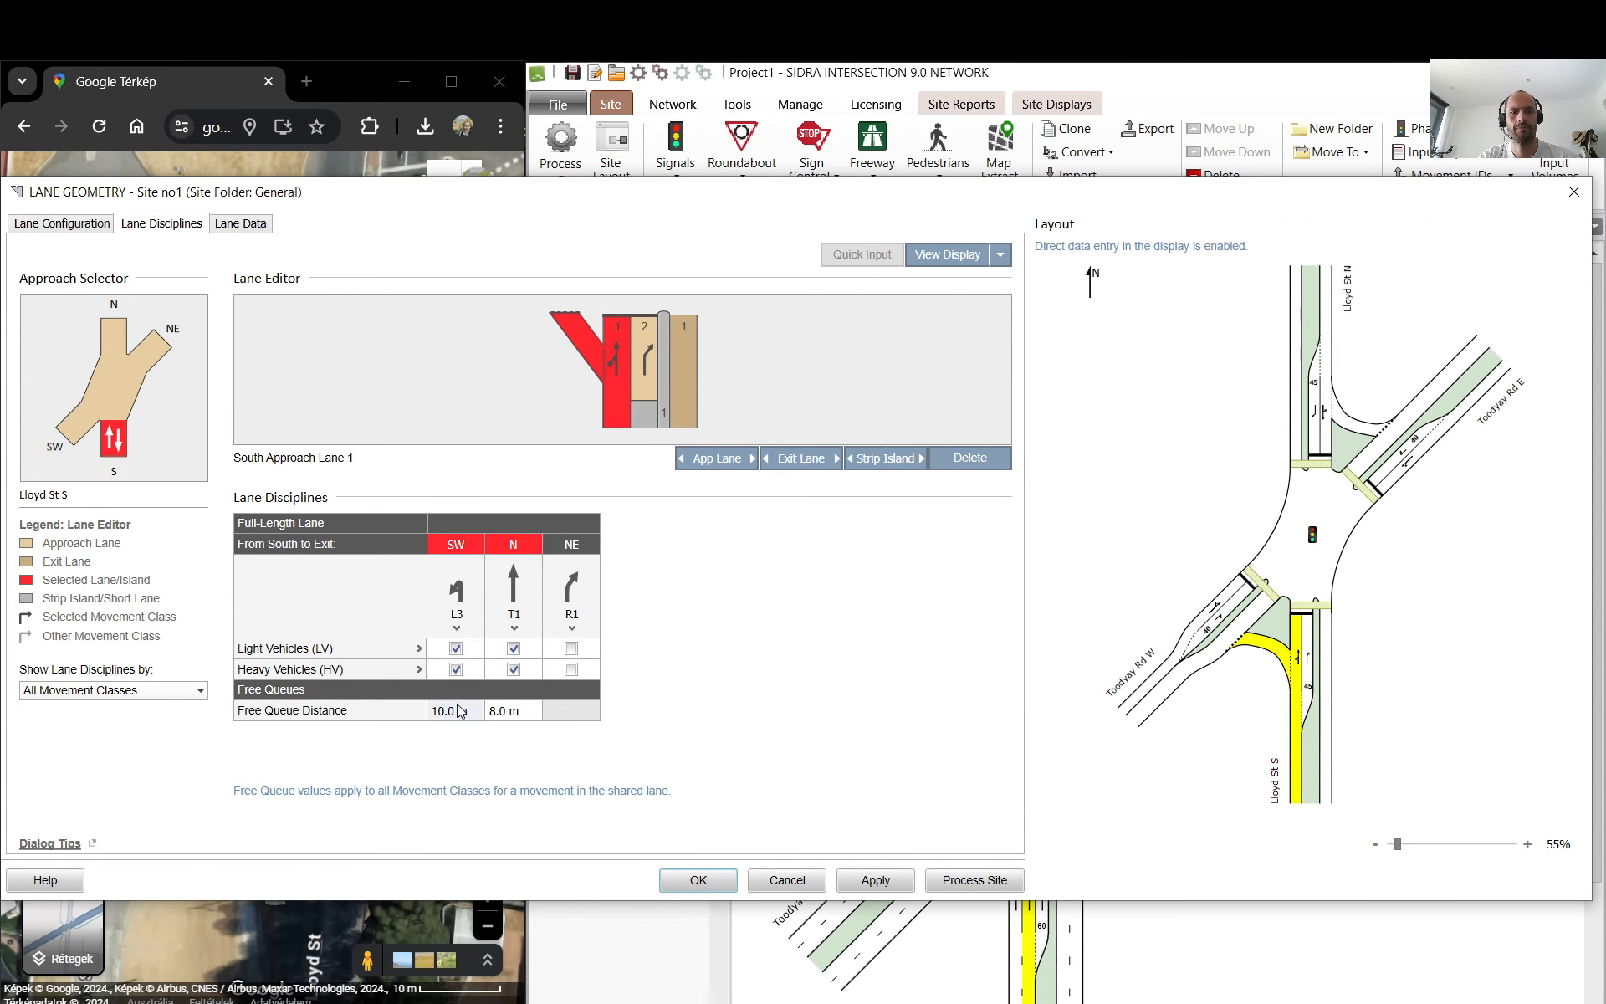
- In Google Maps, measure southern Lloyd St back from its stop line, and in SIDRA set the north movement's free queue distance to 13 m
click(186, 81)
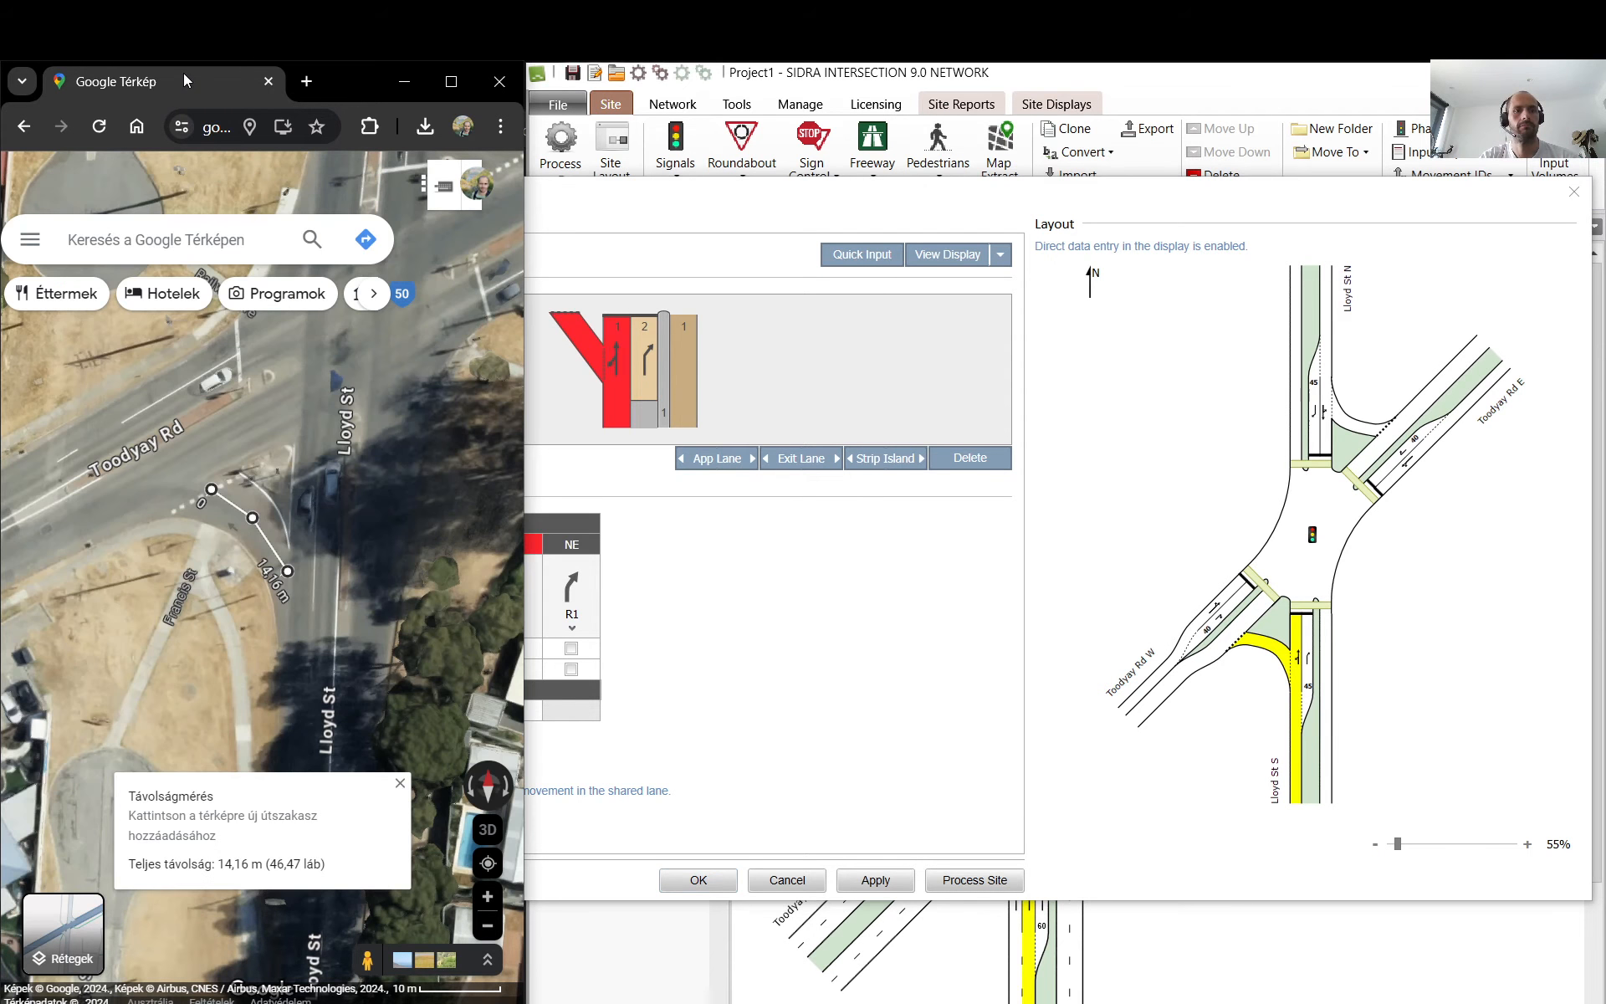
mouse_move(211, 489)
mouse_down()
mouse_move(303, 478)
mouse_move(304, 590)
mouse_up()
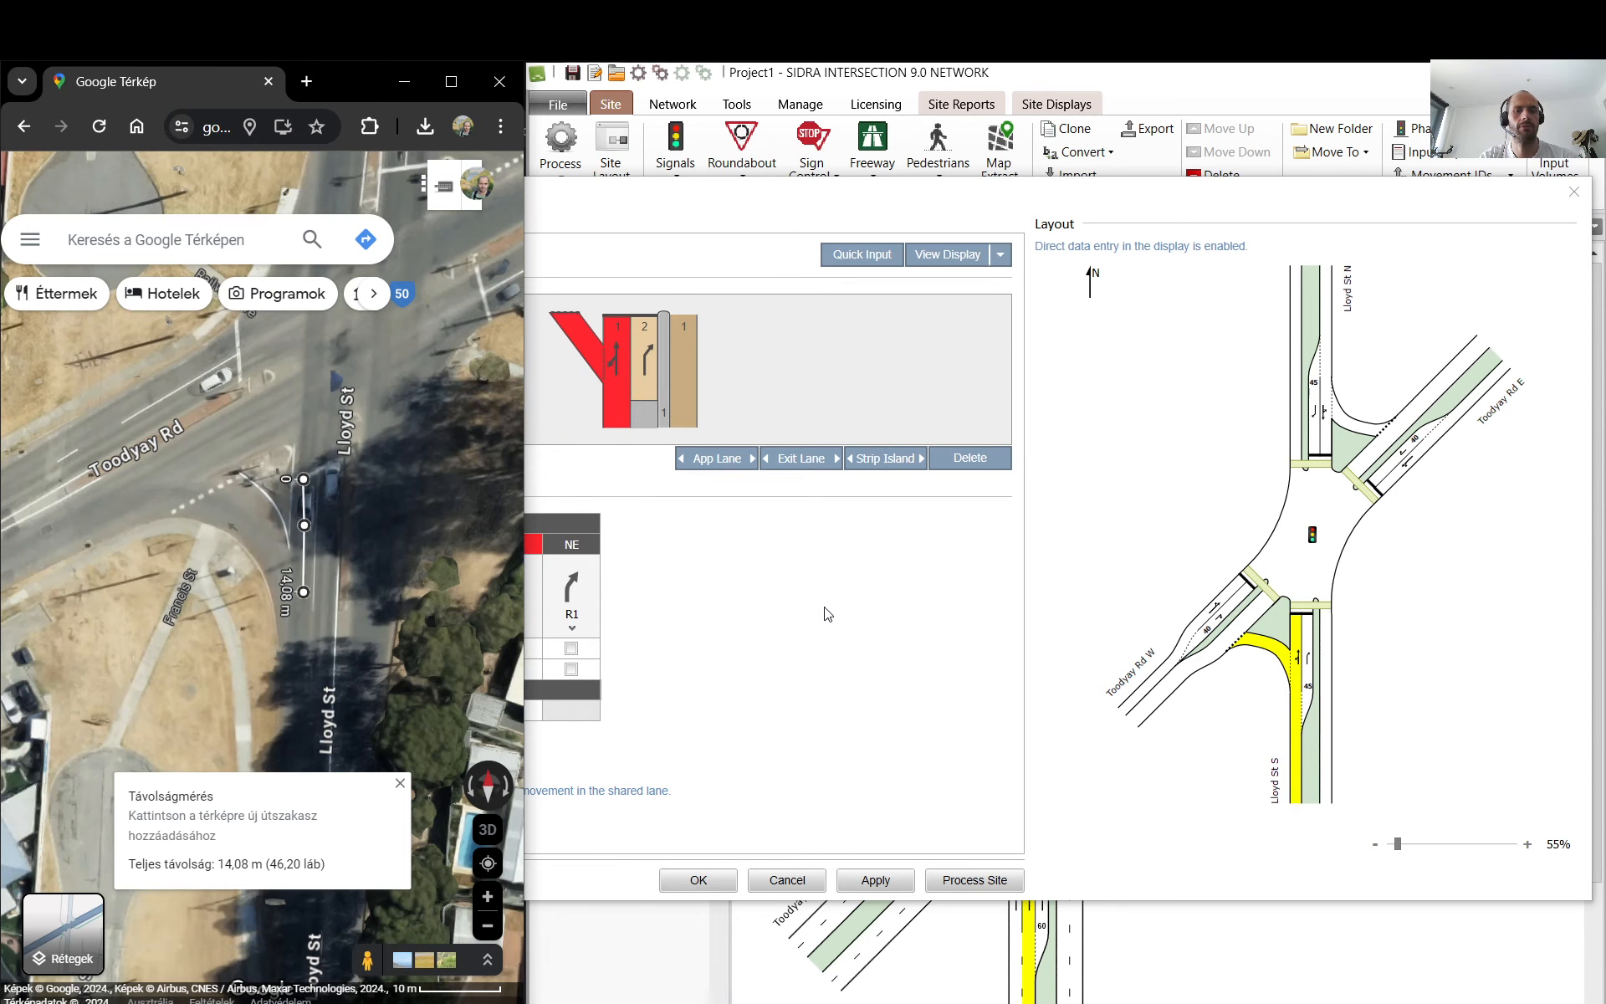
click(743, 620)
click(506, 719)
text(1)
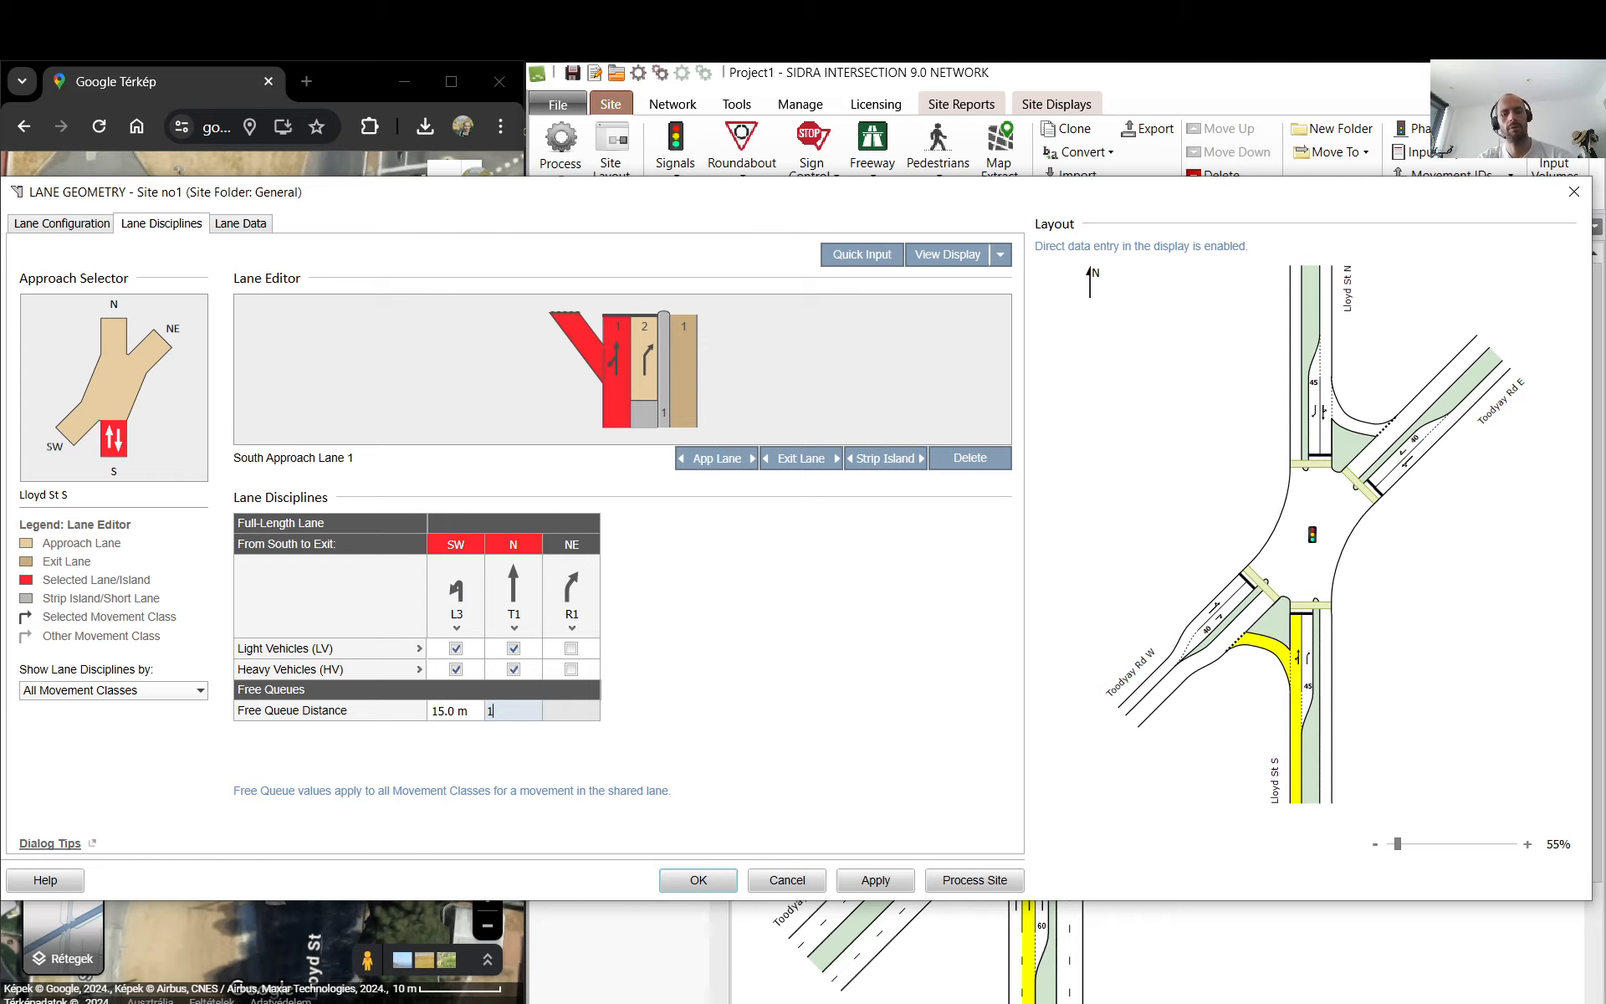
text(3)
key(Return)
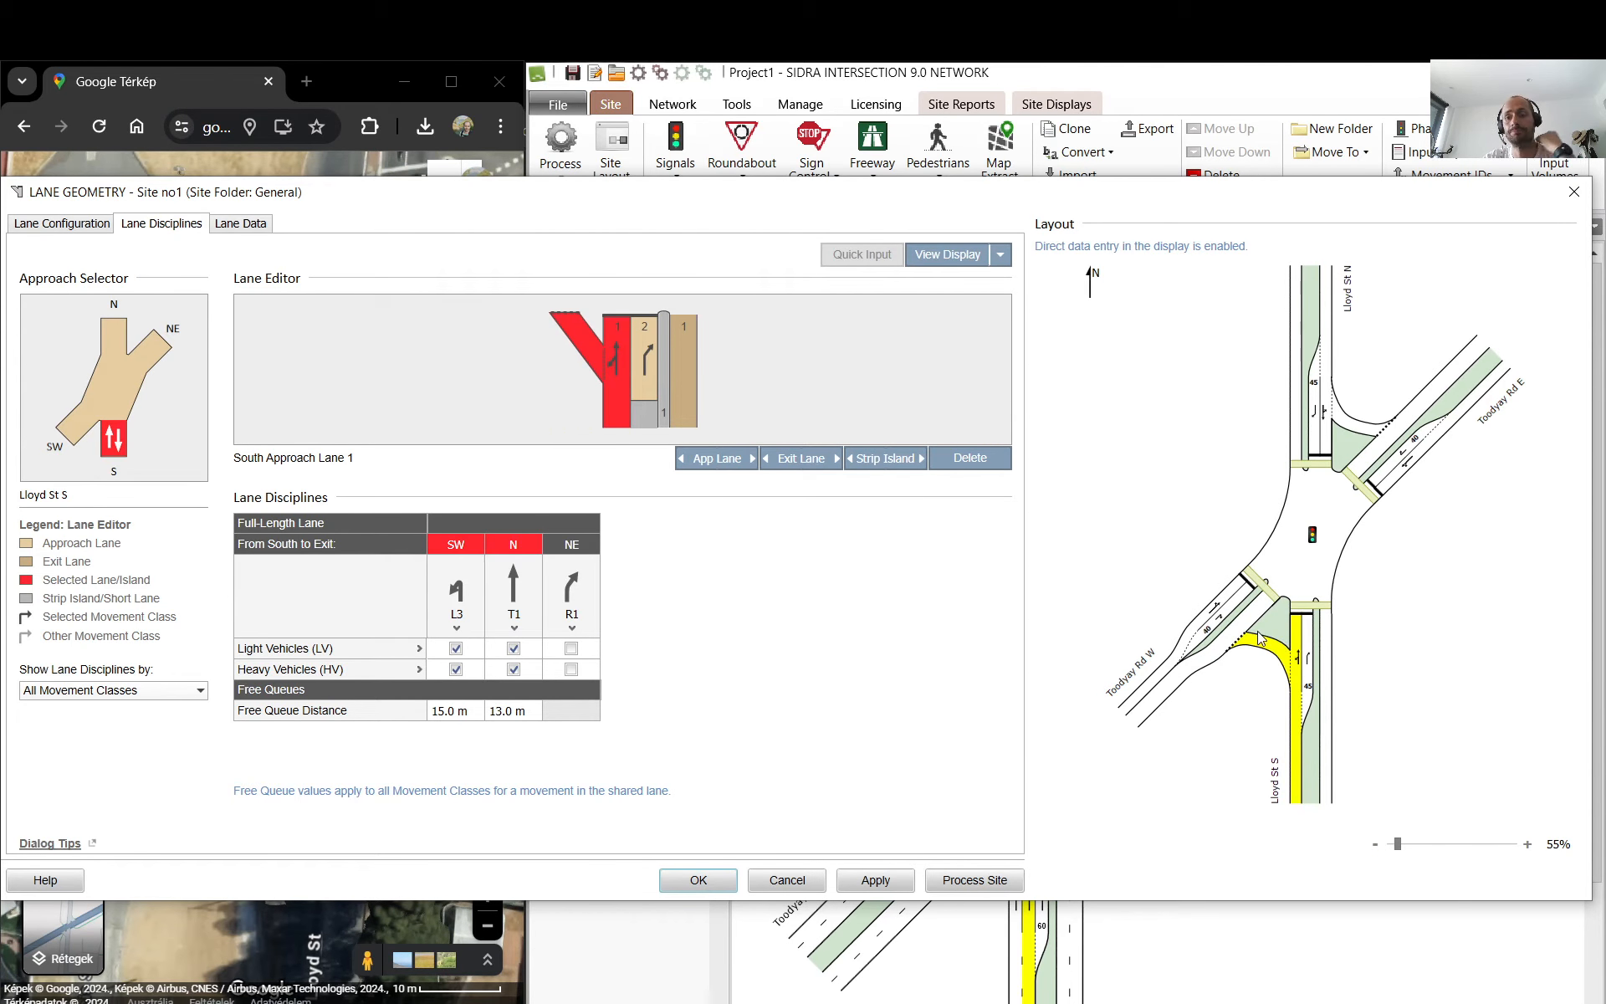
- Review the lane data of south approach lane 1 and save the lane geometry
click(259, 227)
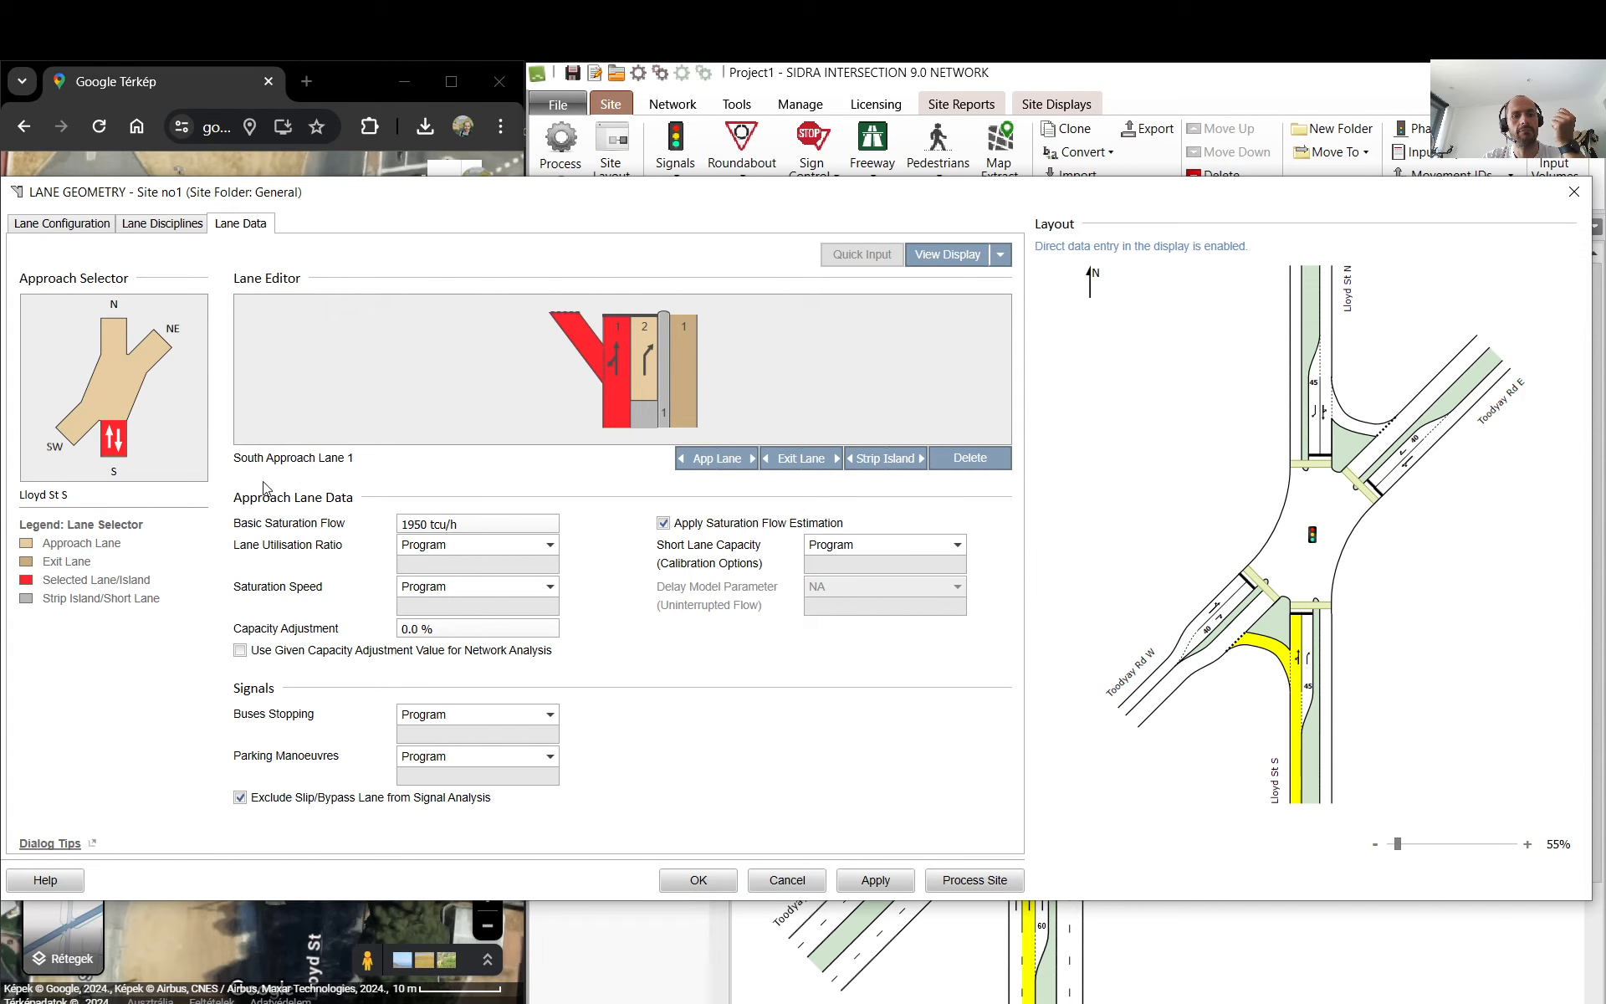
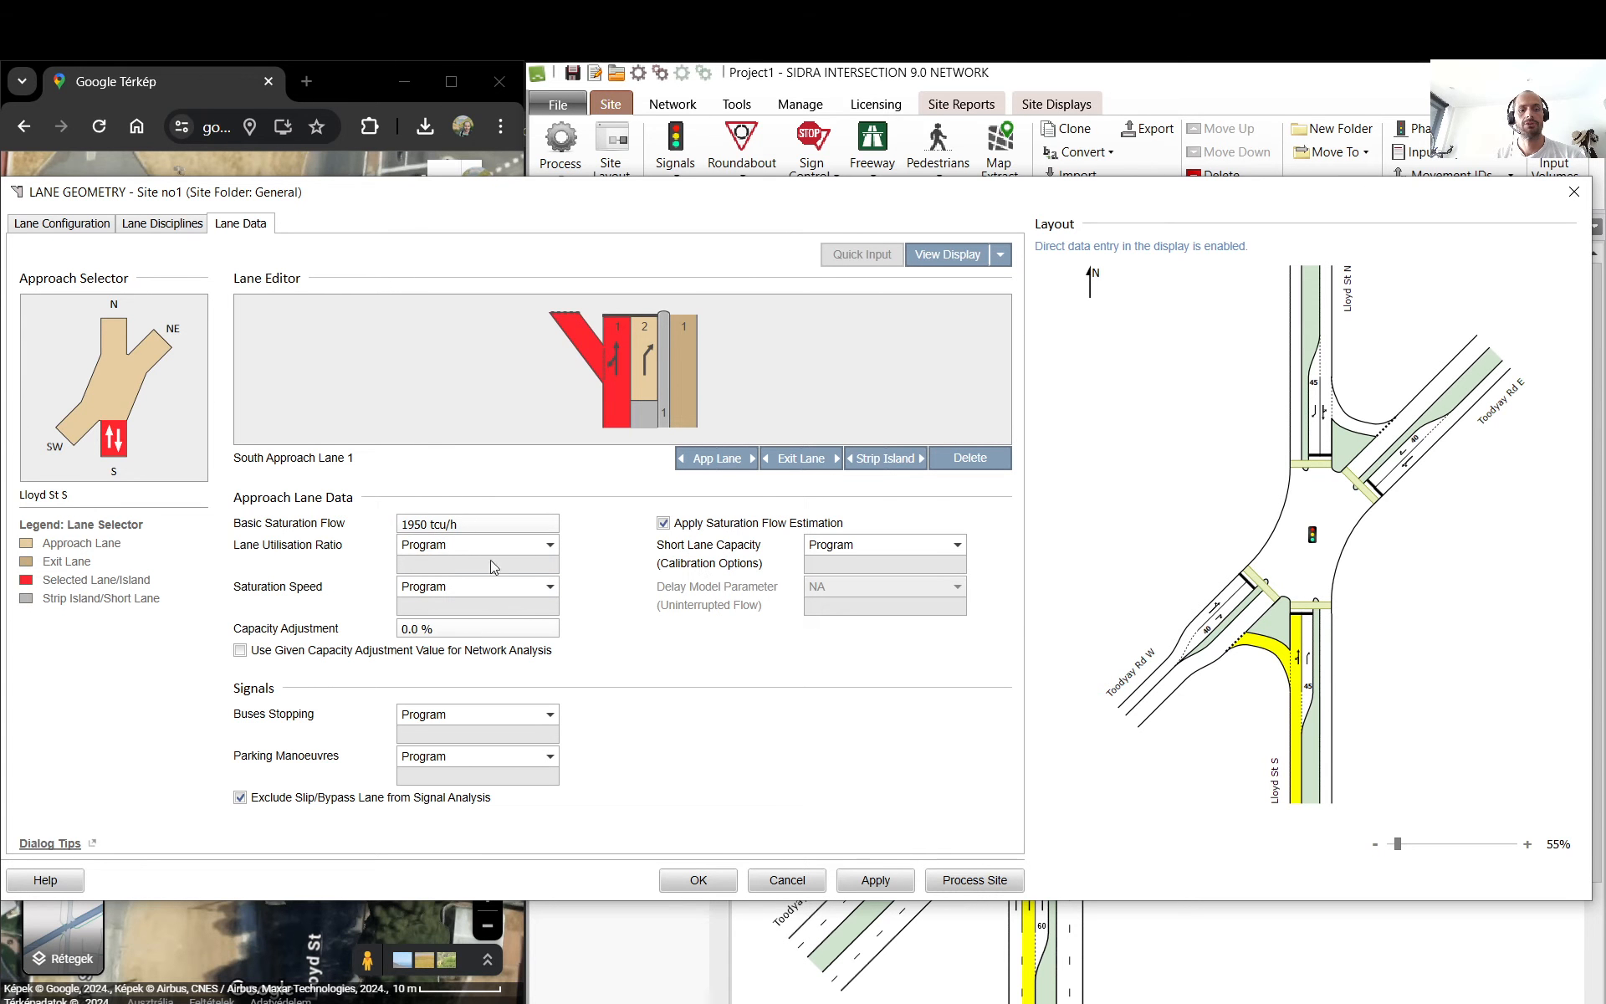
click(84, 233)
click(715, 878)
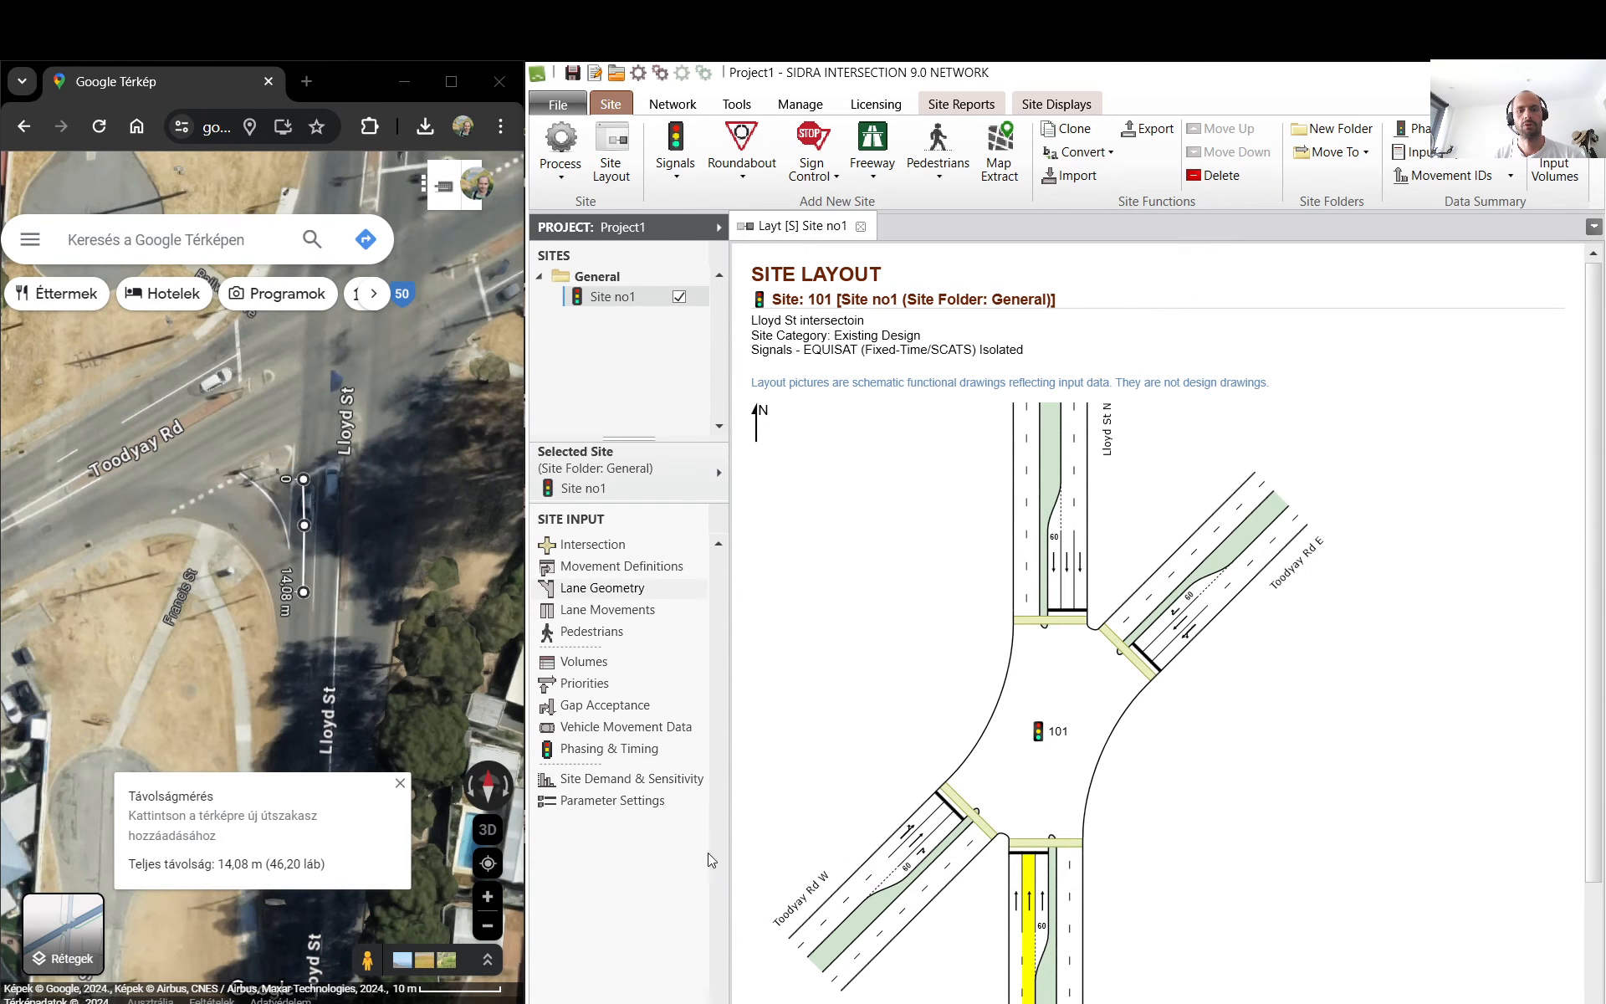
- Examine the lane movement flow proportions for Lloyd St S lane 1 and both Toodyay Rd W approach lanes, and leave without saving
click(623, 611)
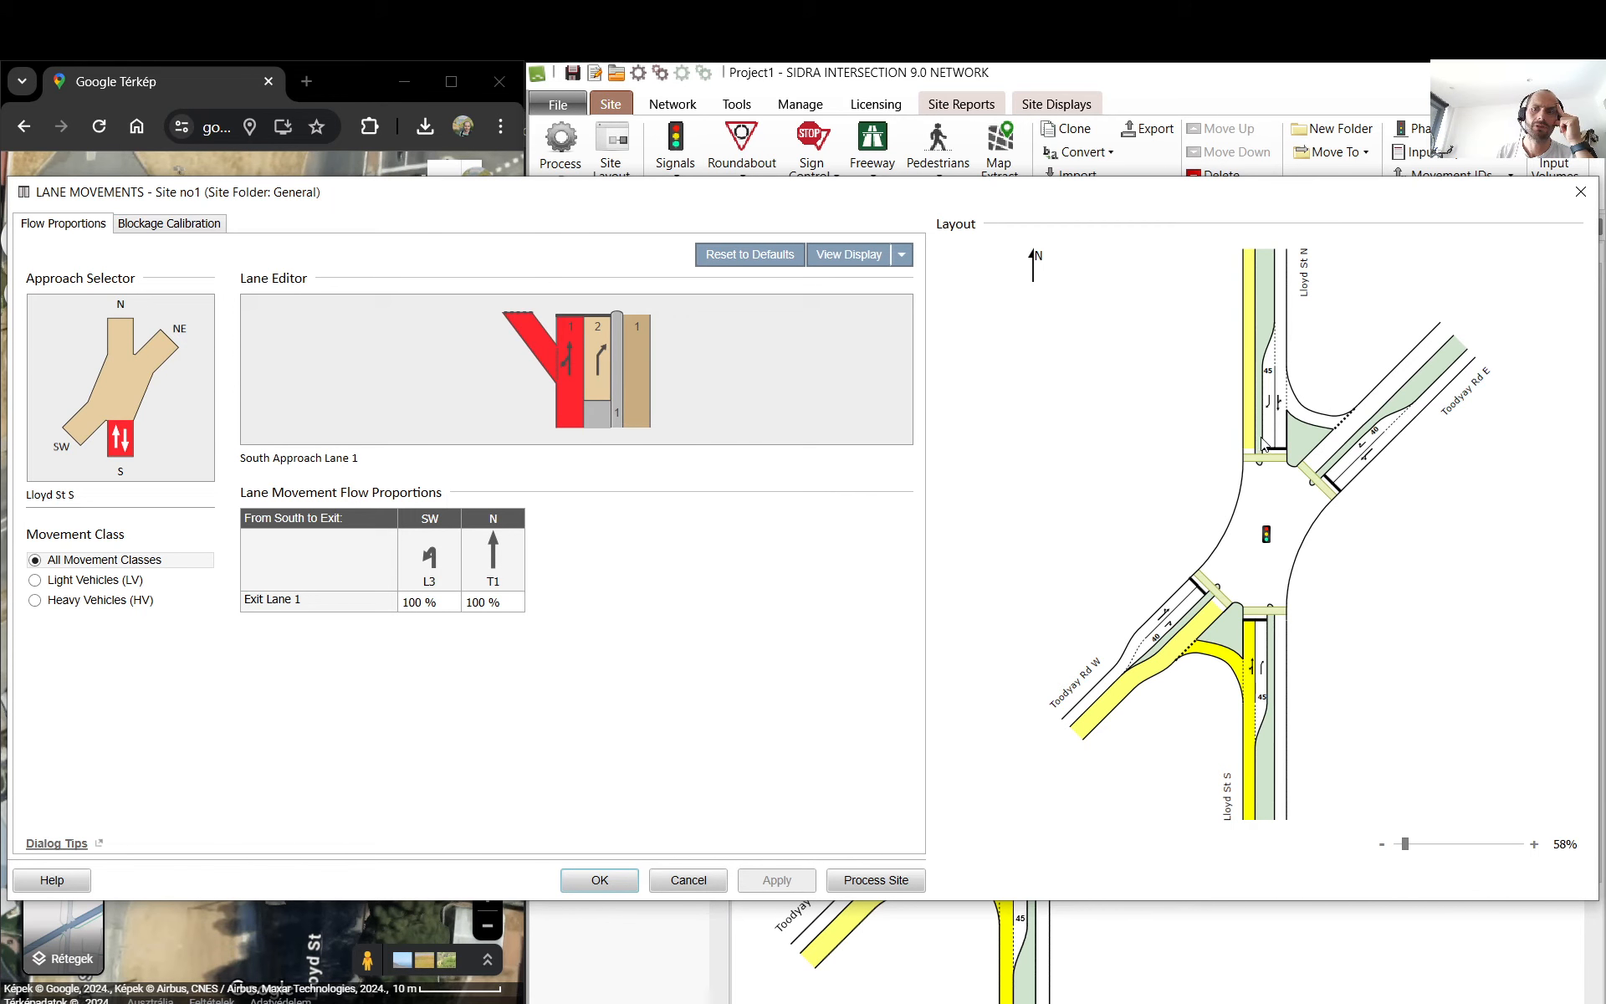
click(1177, 611)
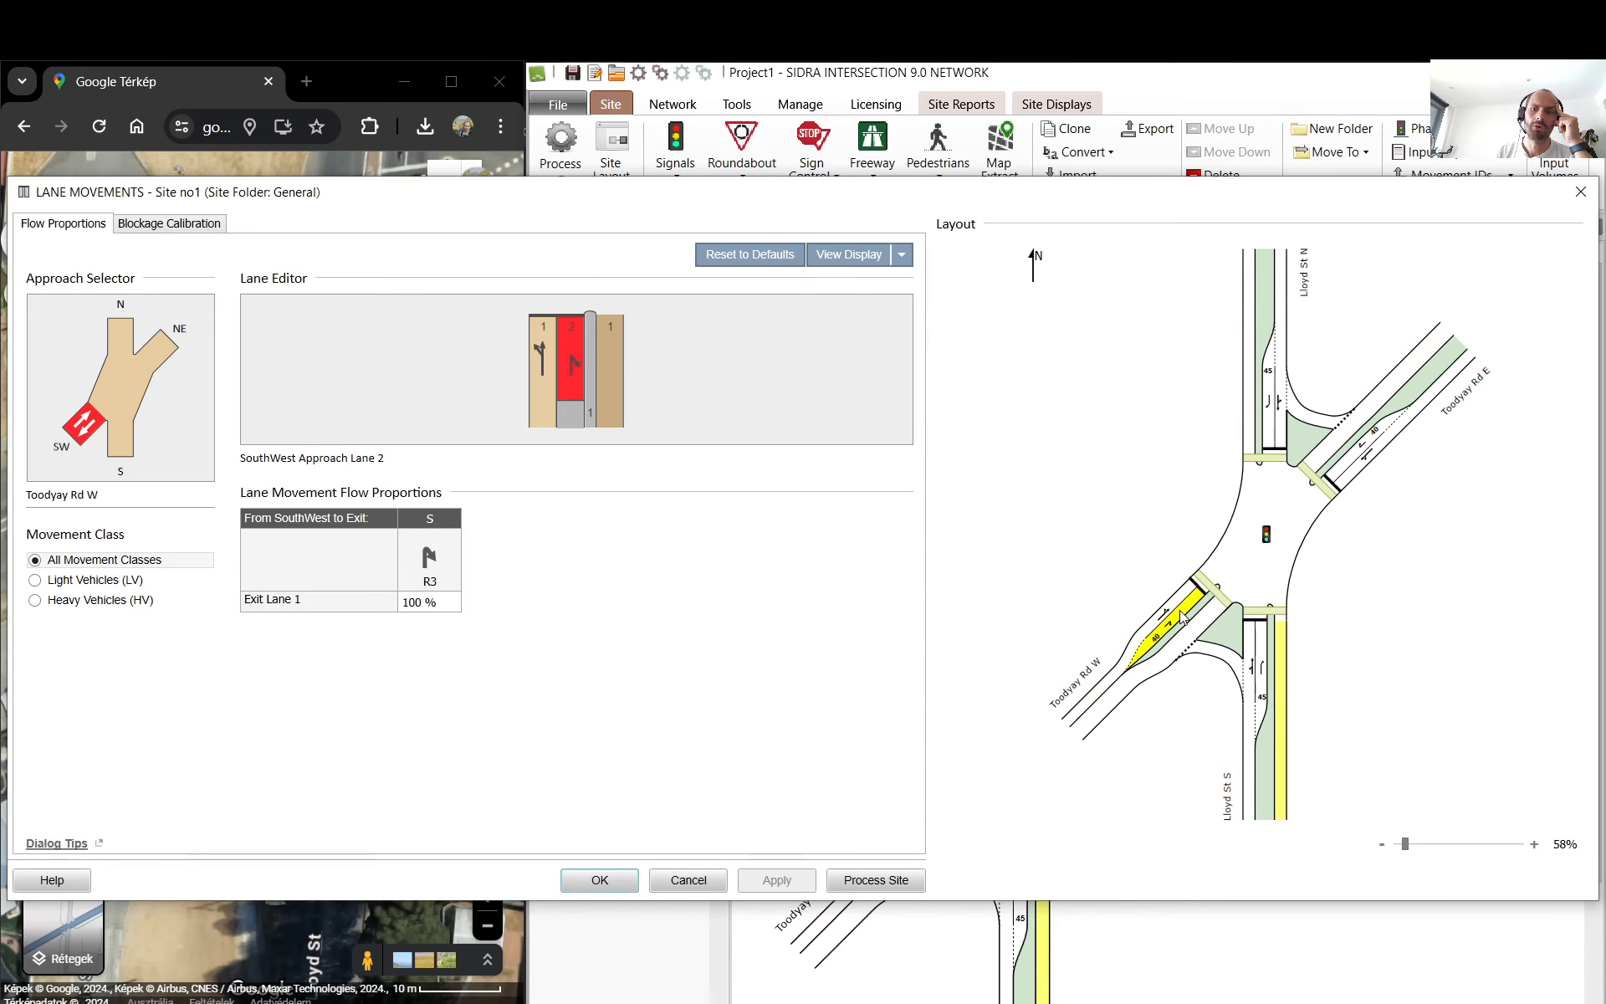
click(1184, 616)
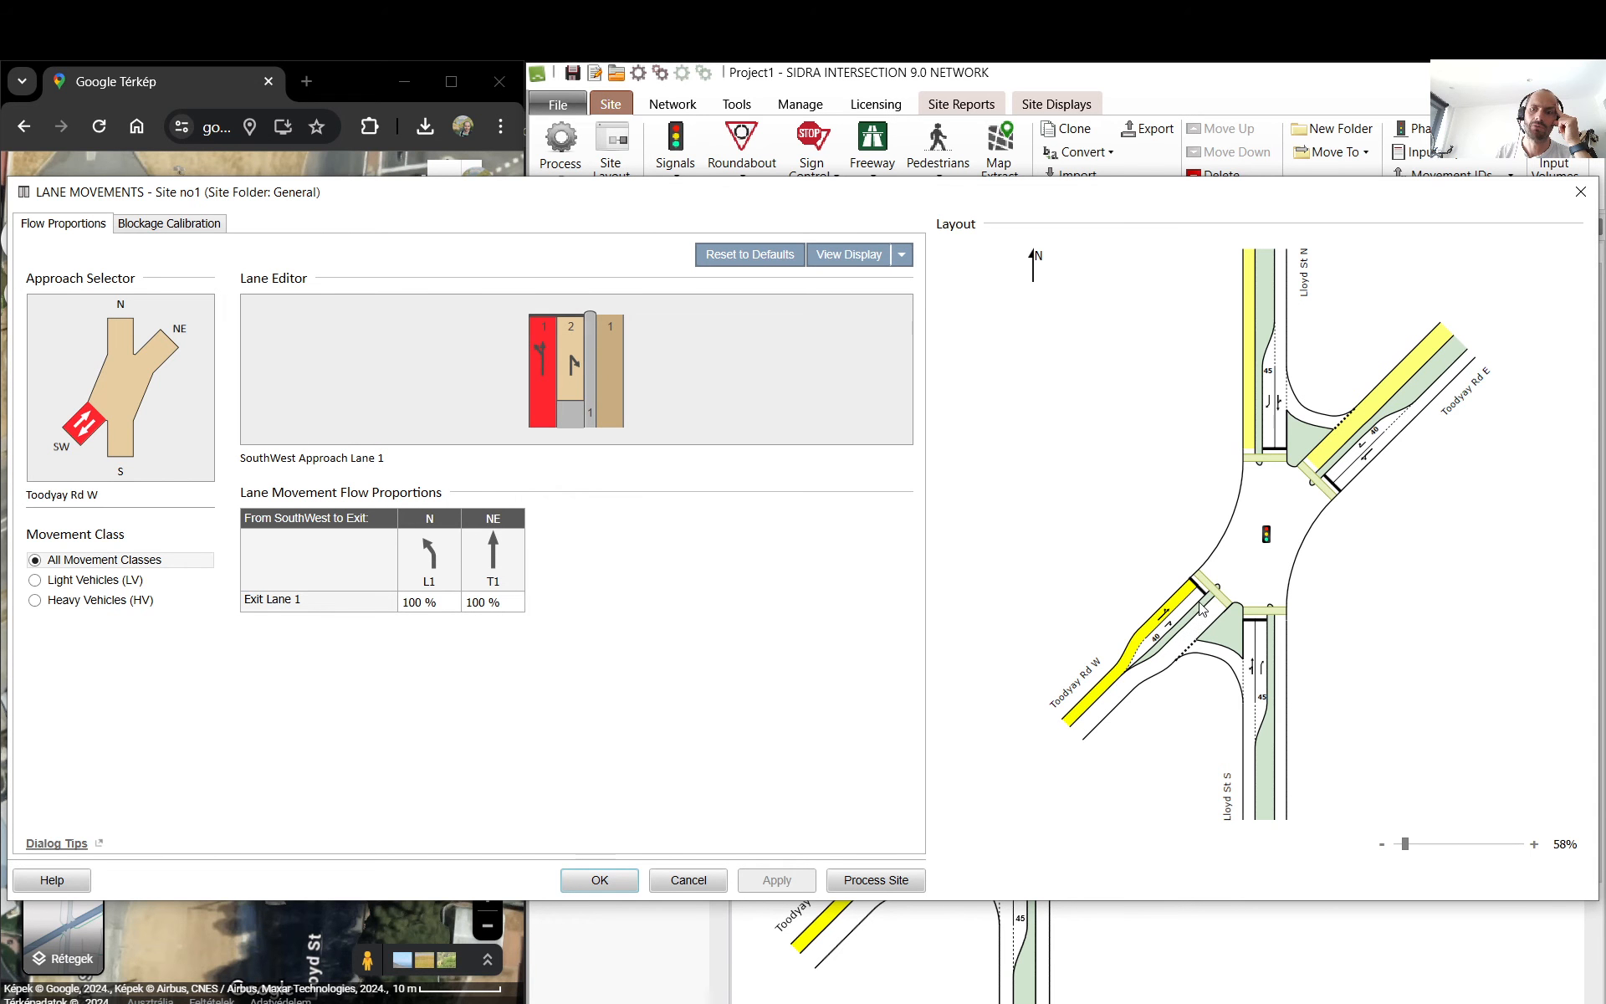
click(439, 604)
click(479, 604)
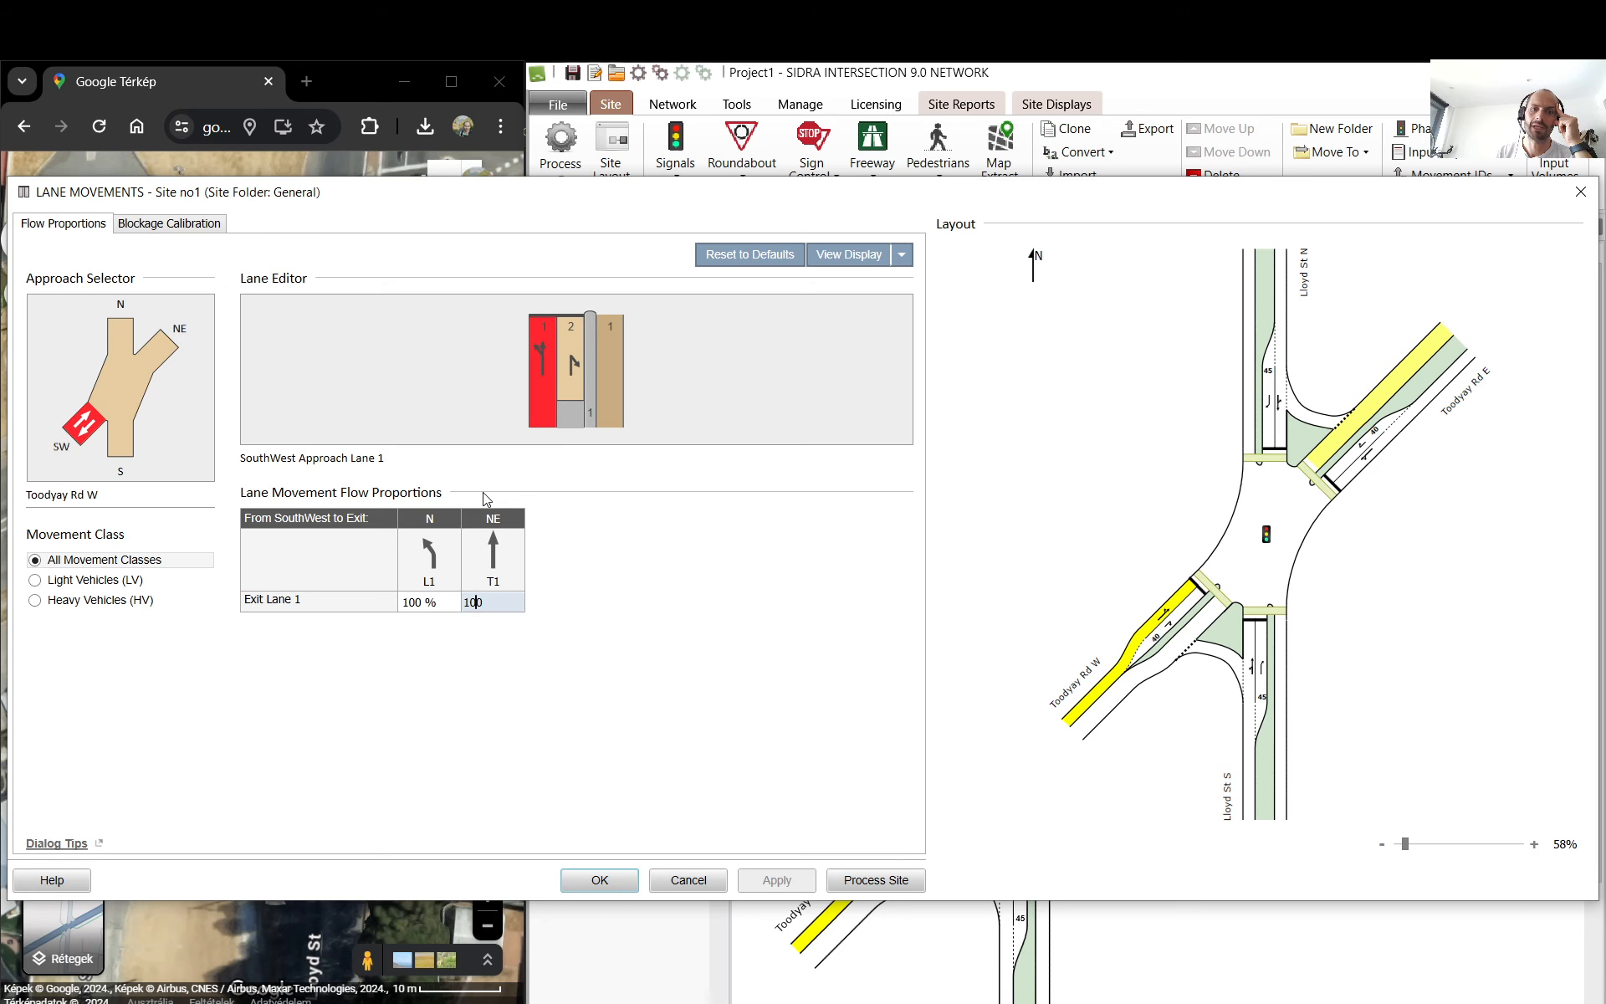
click(567, 400)
click(717, 877)
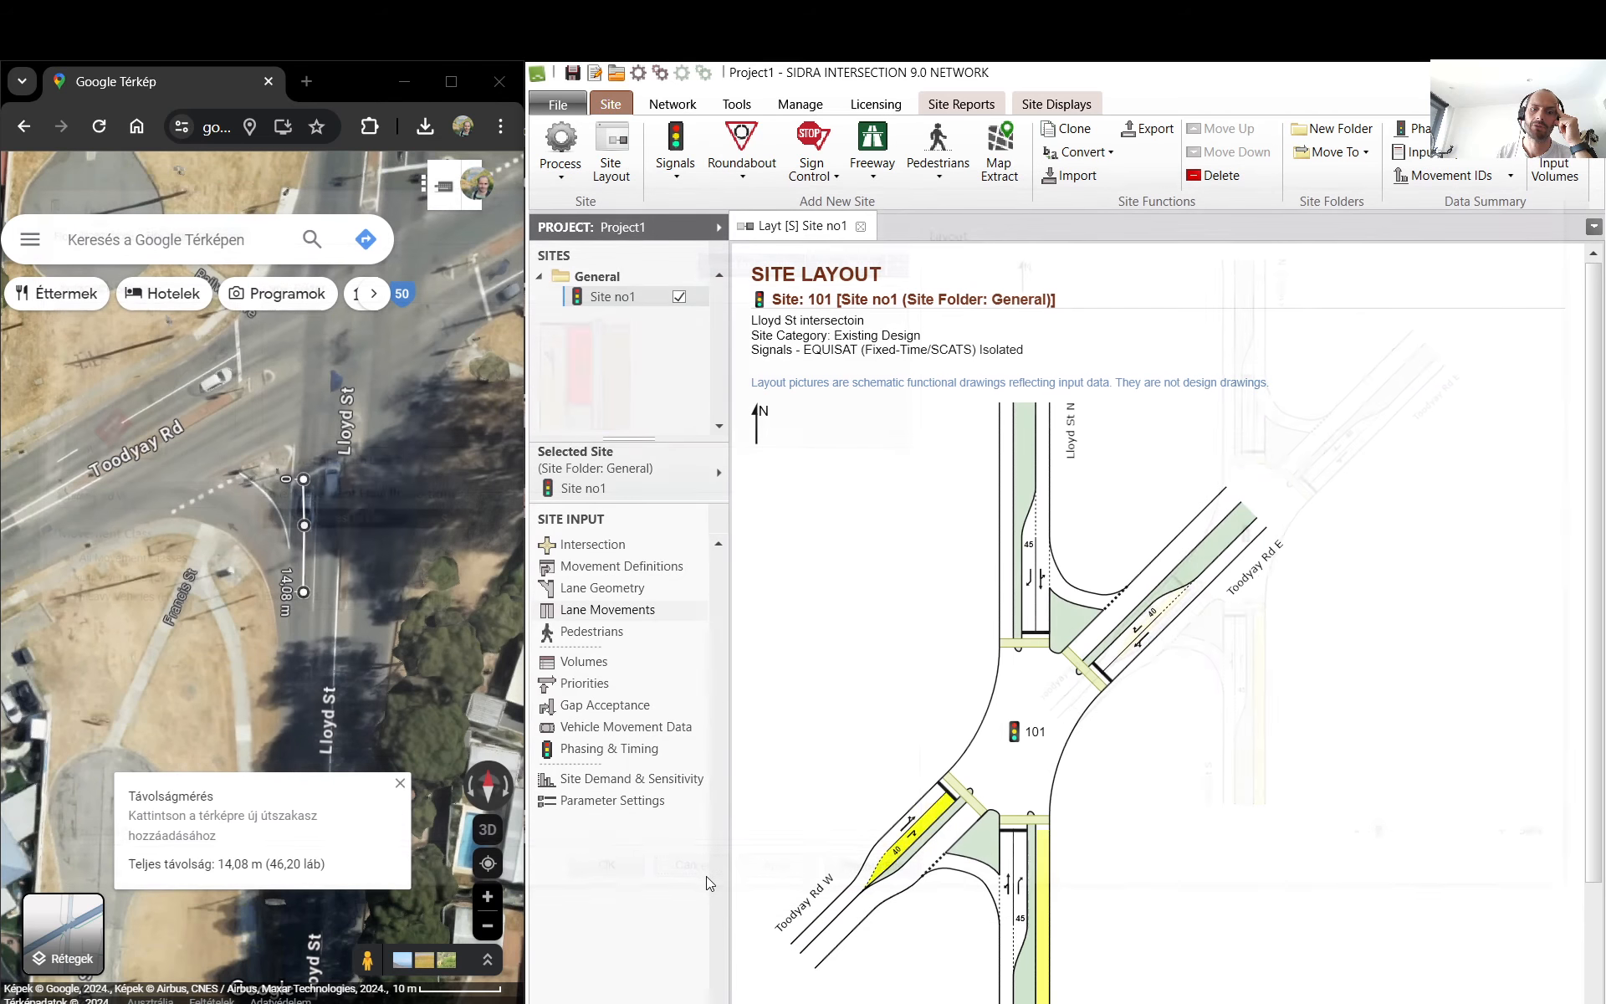
click(594, 588)
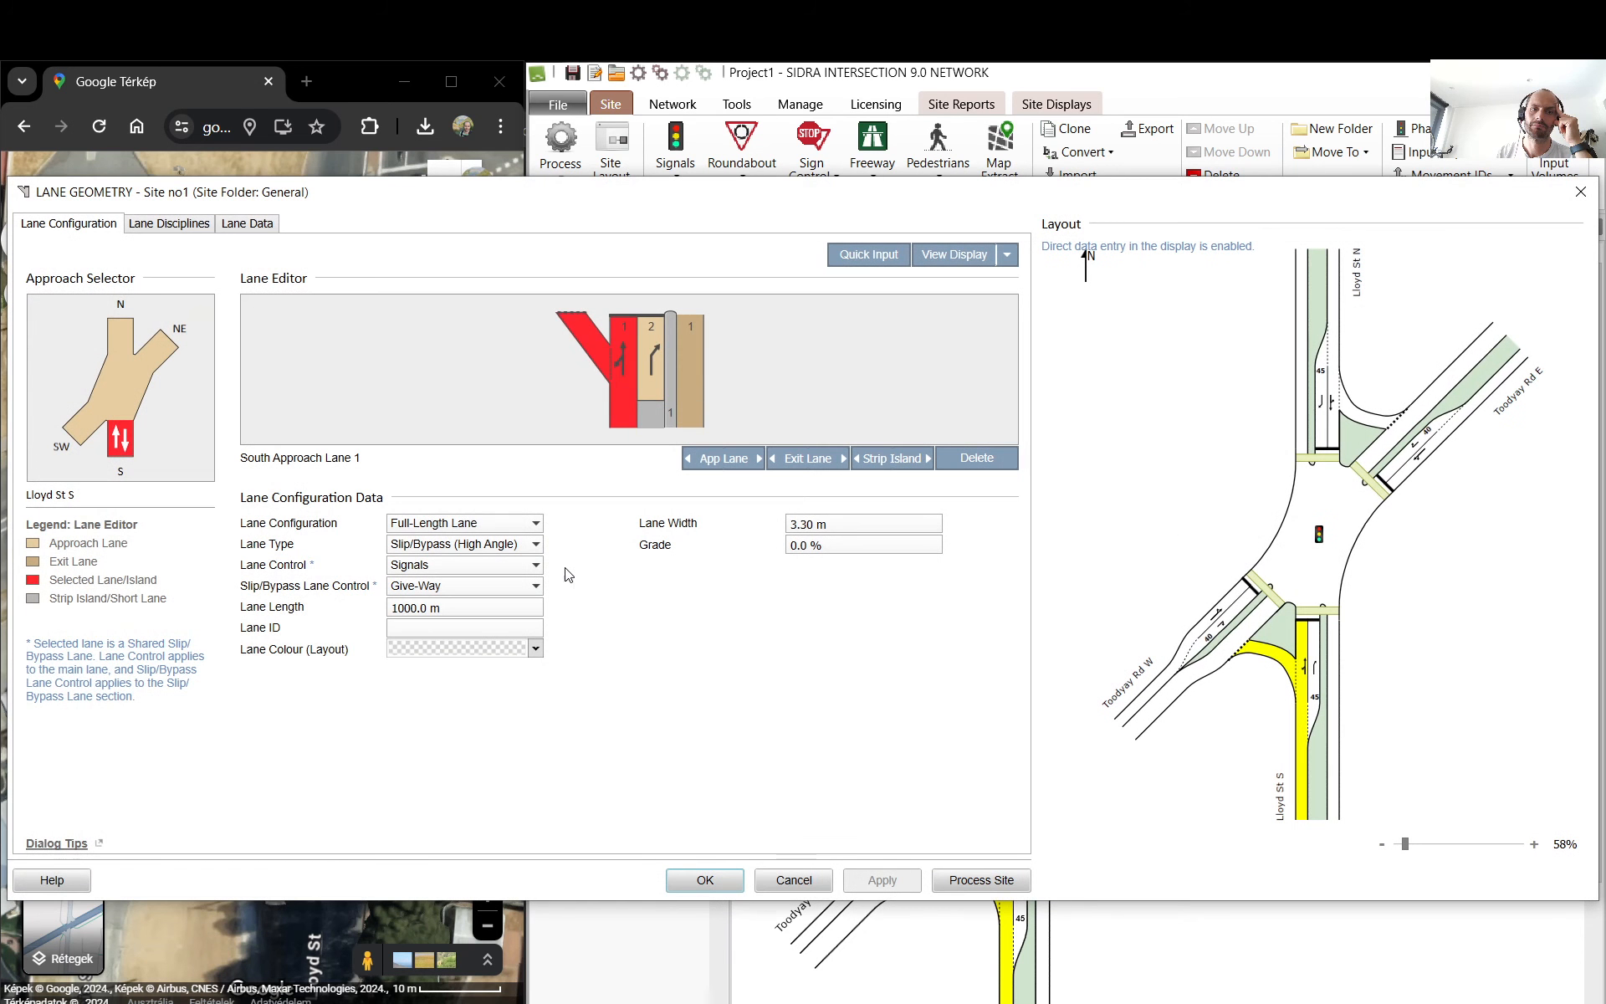
click(755, 462)
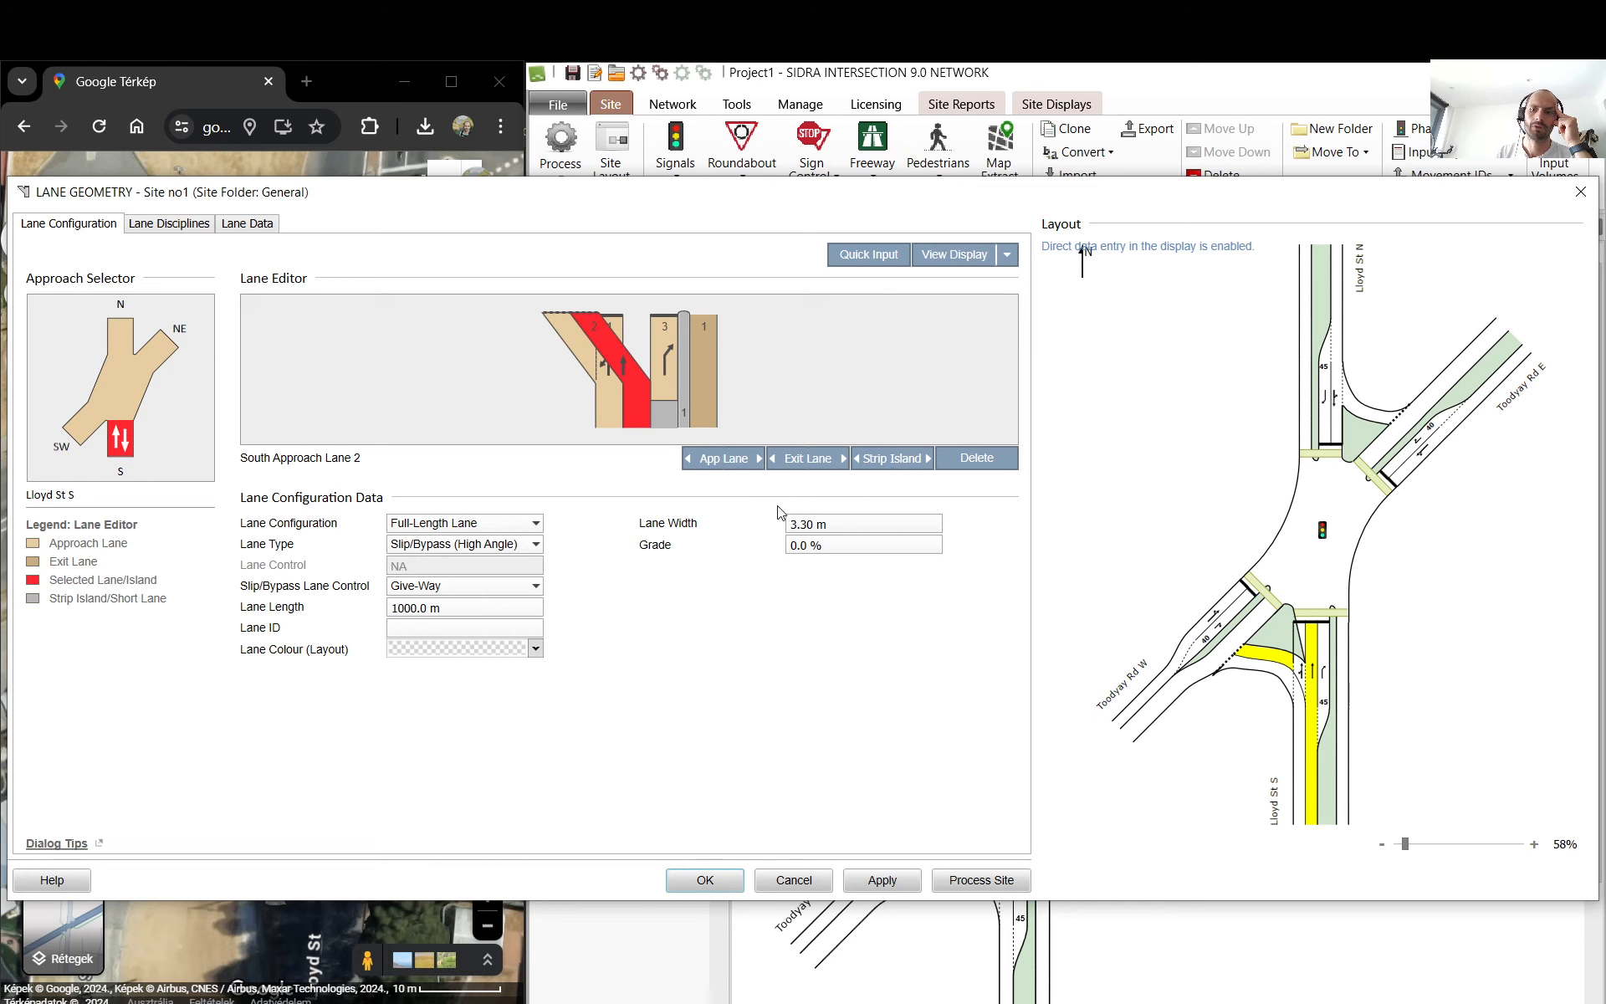
click(970, 458)
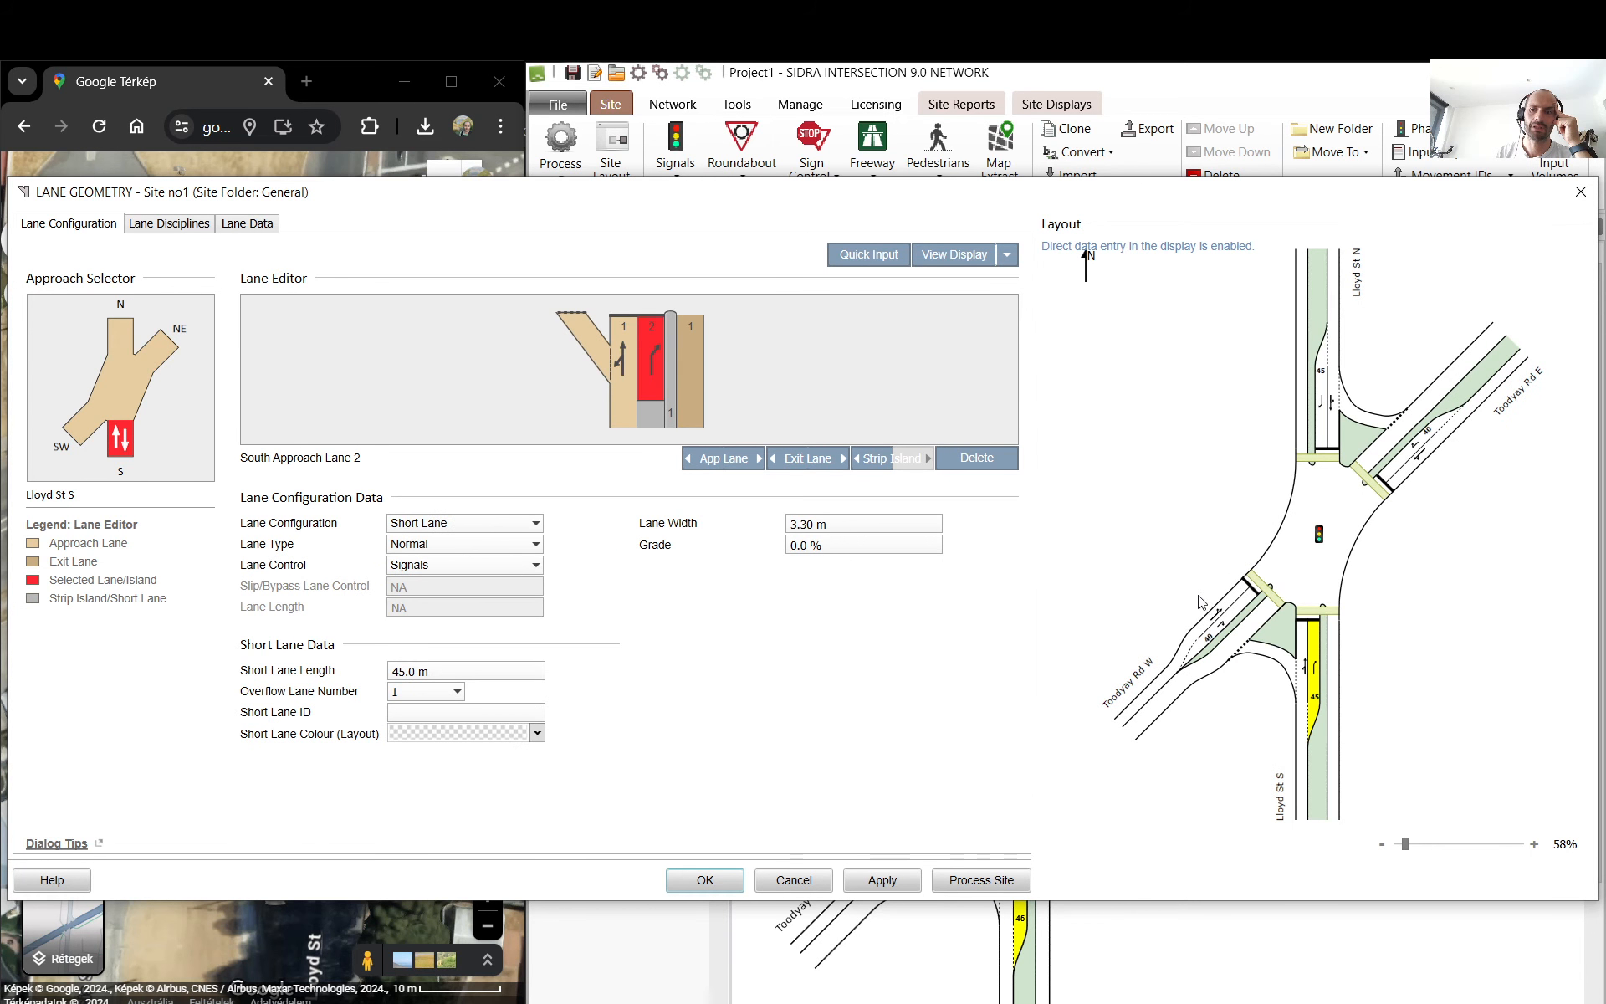
- Try allowing the through movement to the northeast from Toodyay Rd W approach lane 2 in the lane disciplines
click(1244, 615)
click(198, 233)
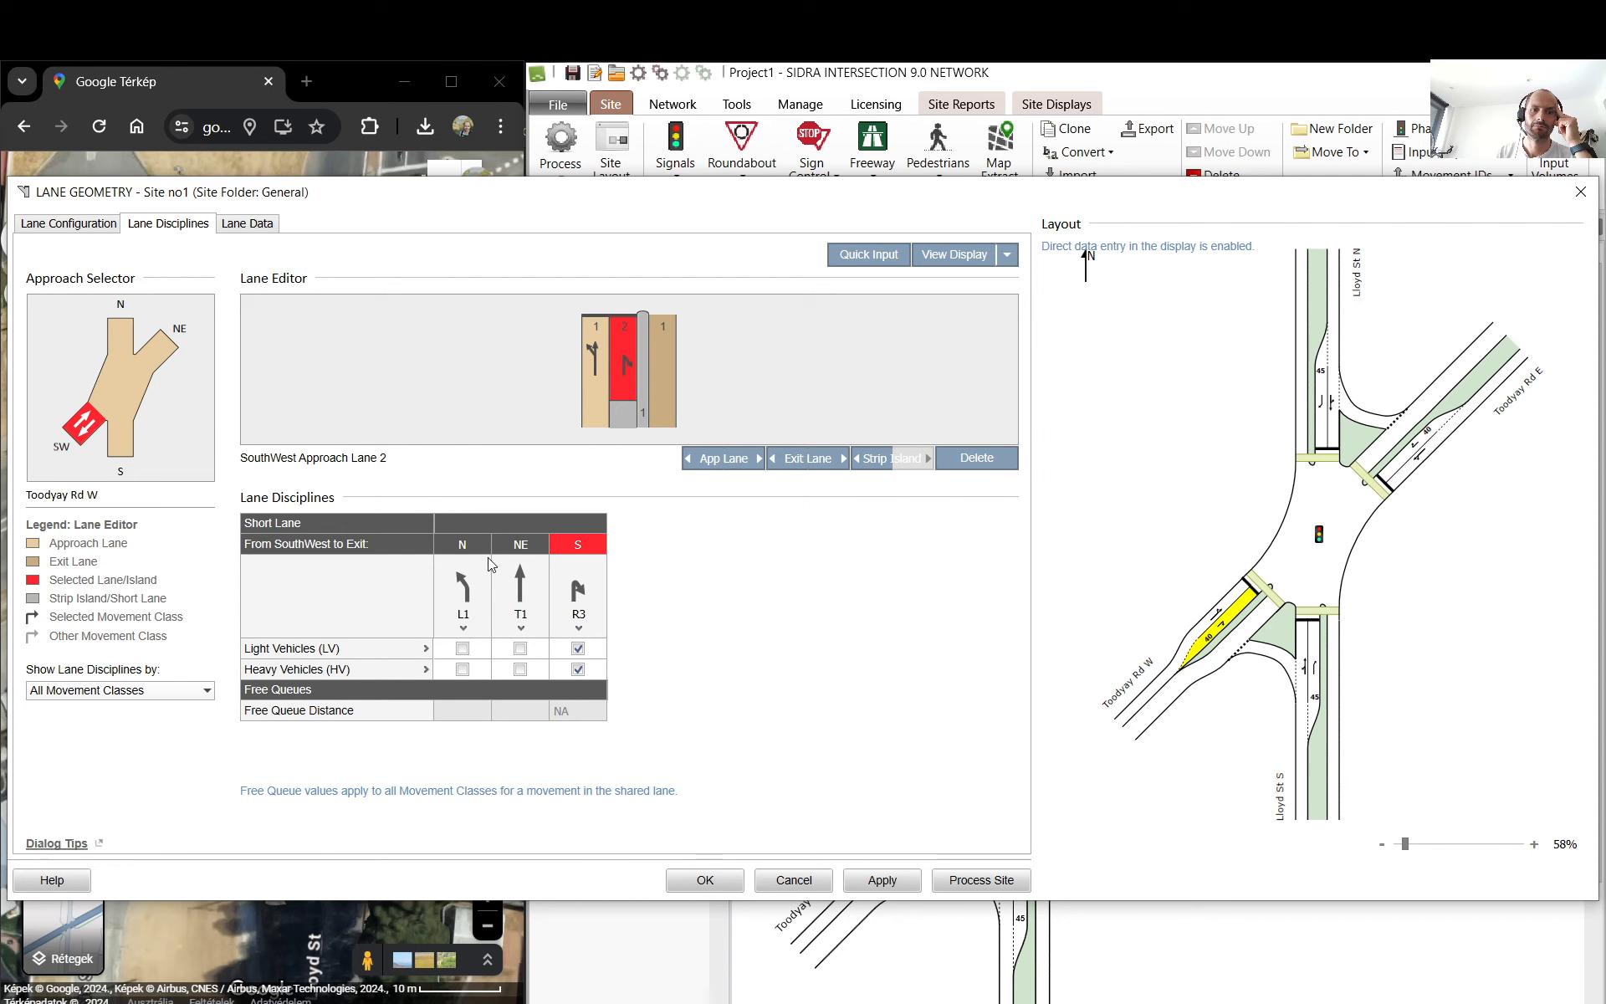
click(535, 581)
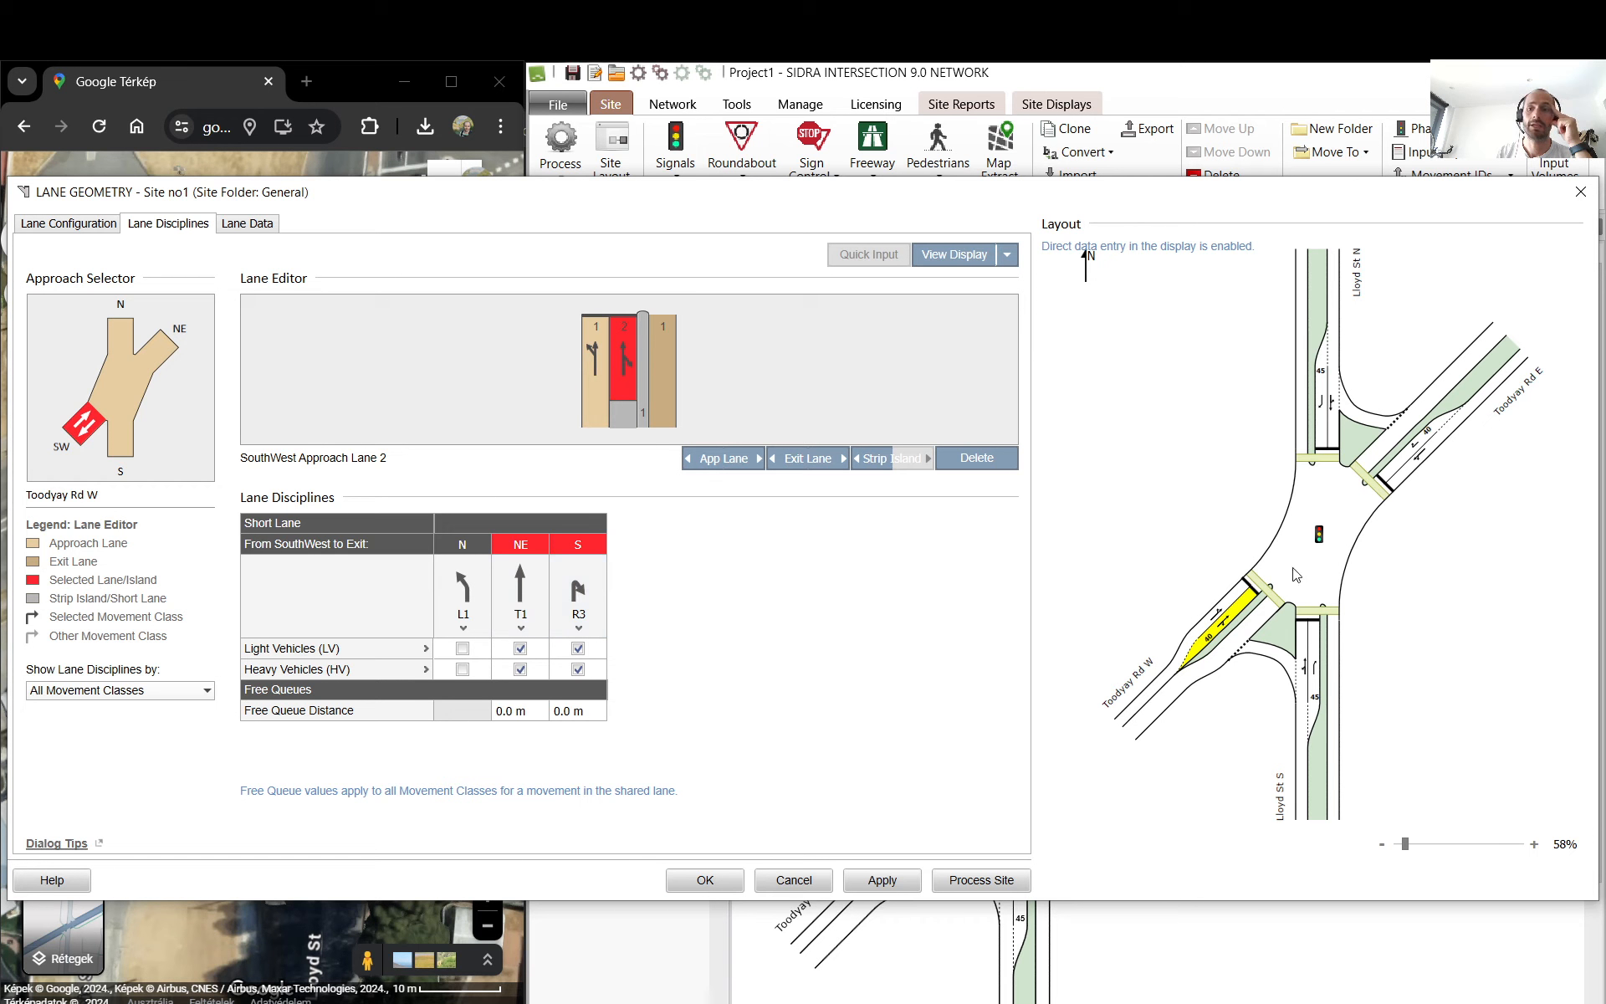
- Try adding a second exit lane on Toodyay Rd E, and discard the unsaved lane geometry changes
click(1398, 438)
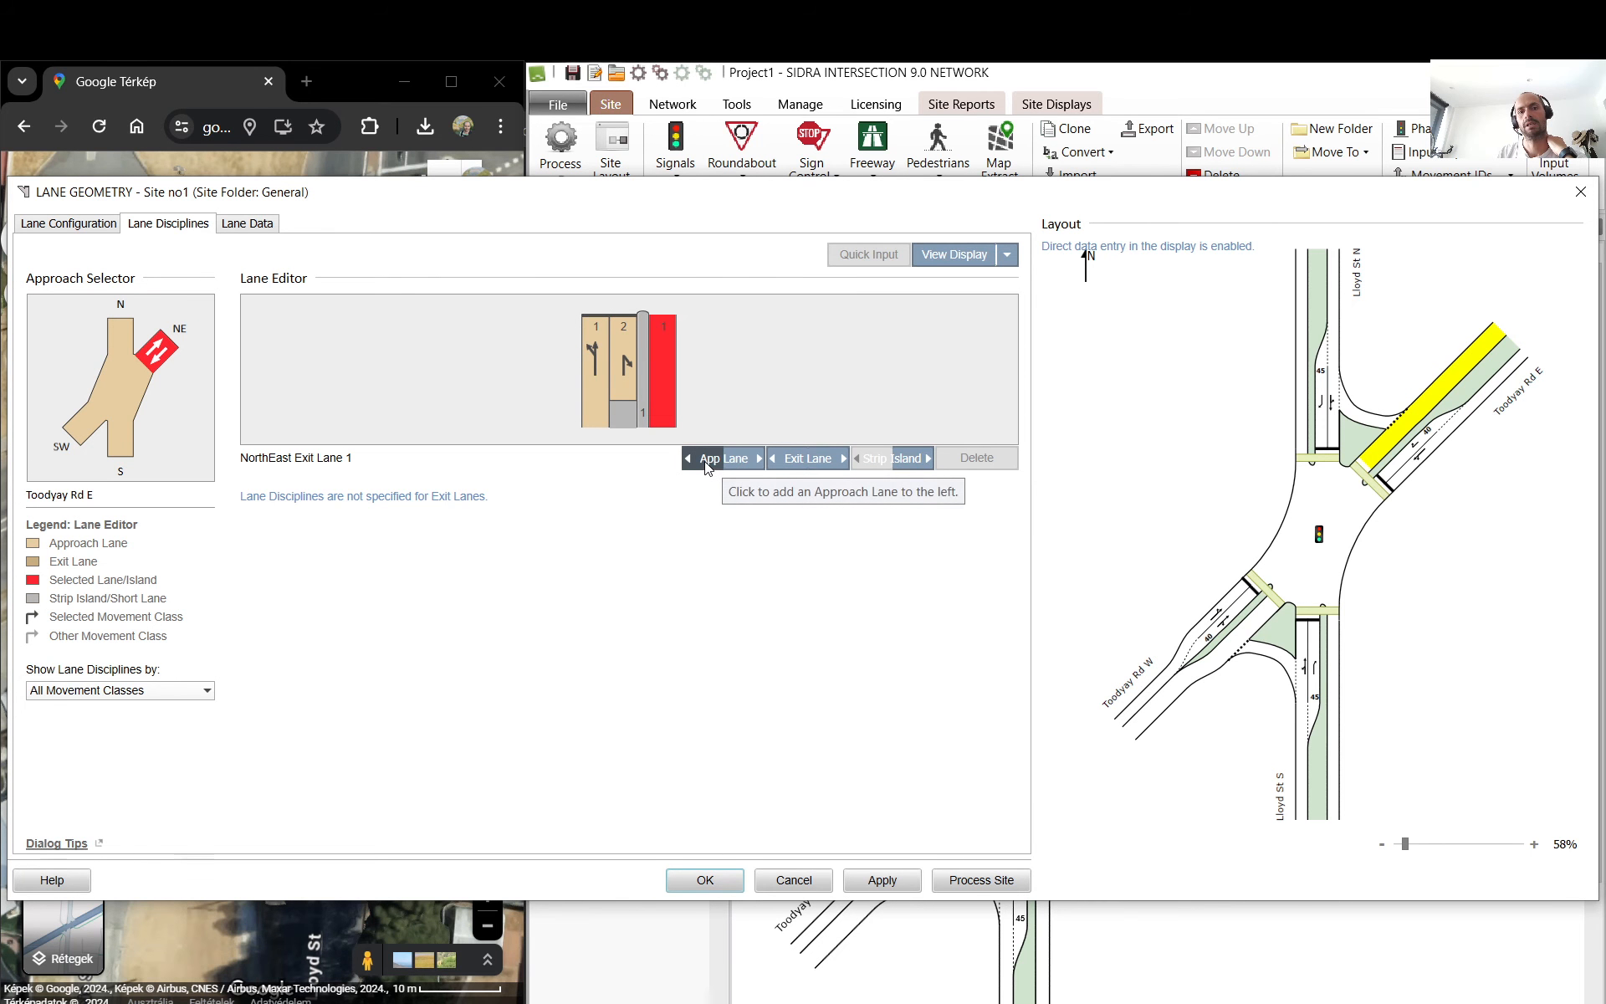
click(799, 470)
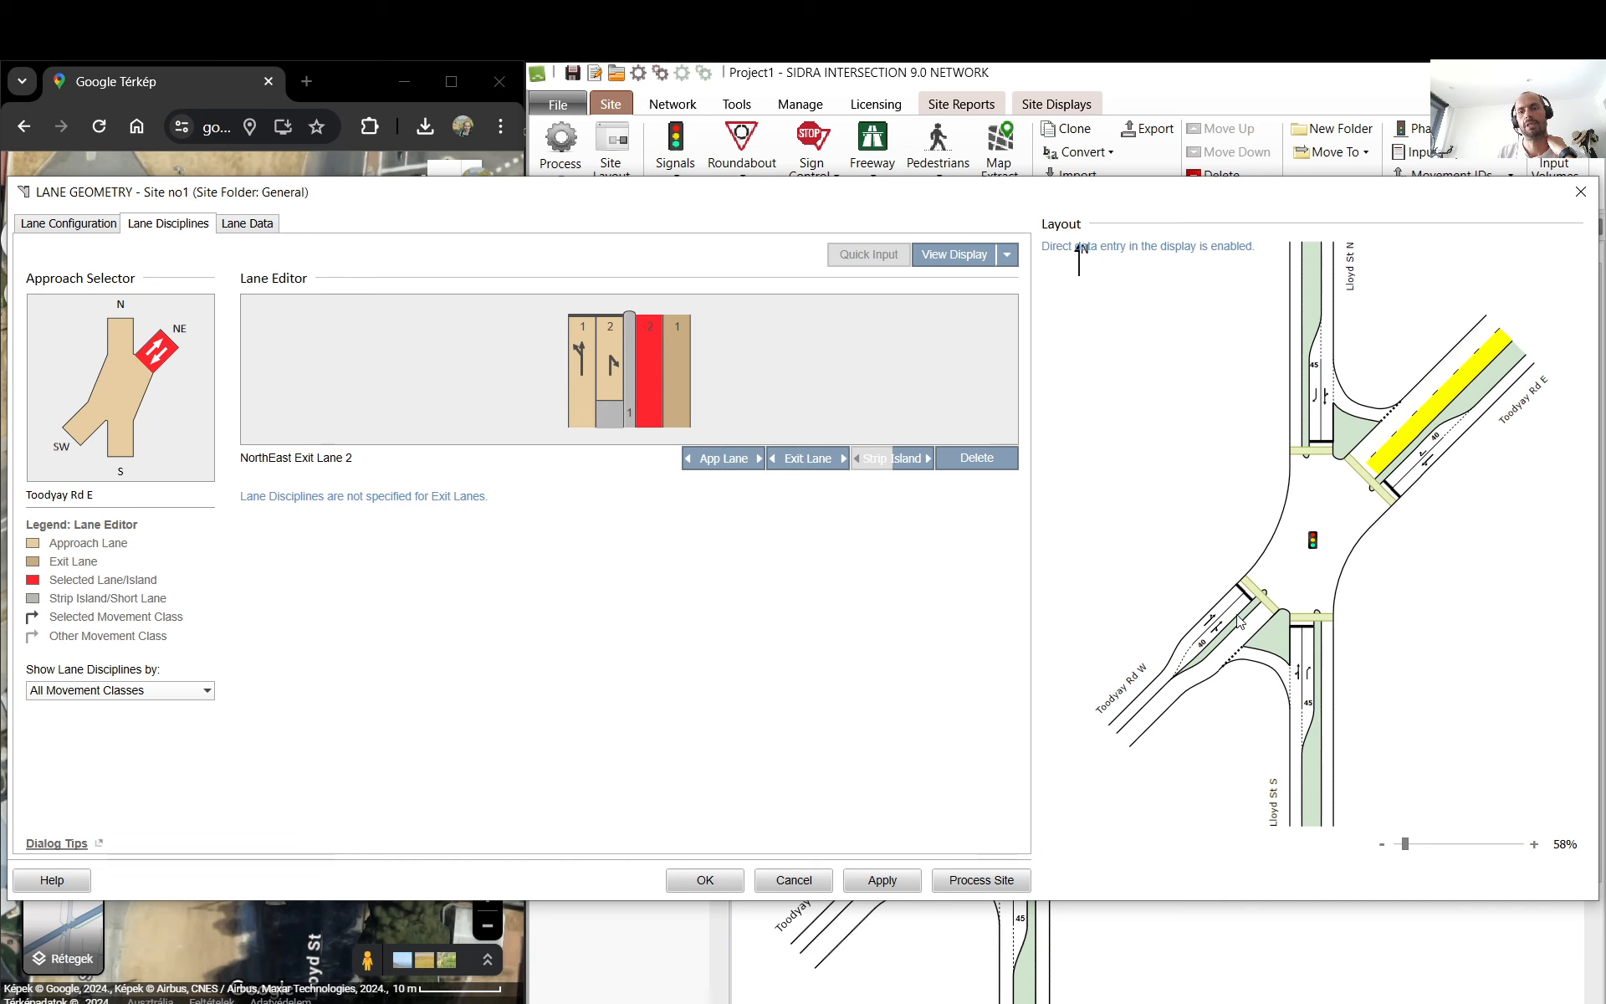
click(1232, 619)
click(1379, 466)
click(1228, 617)
click(1369, 463)
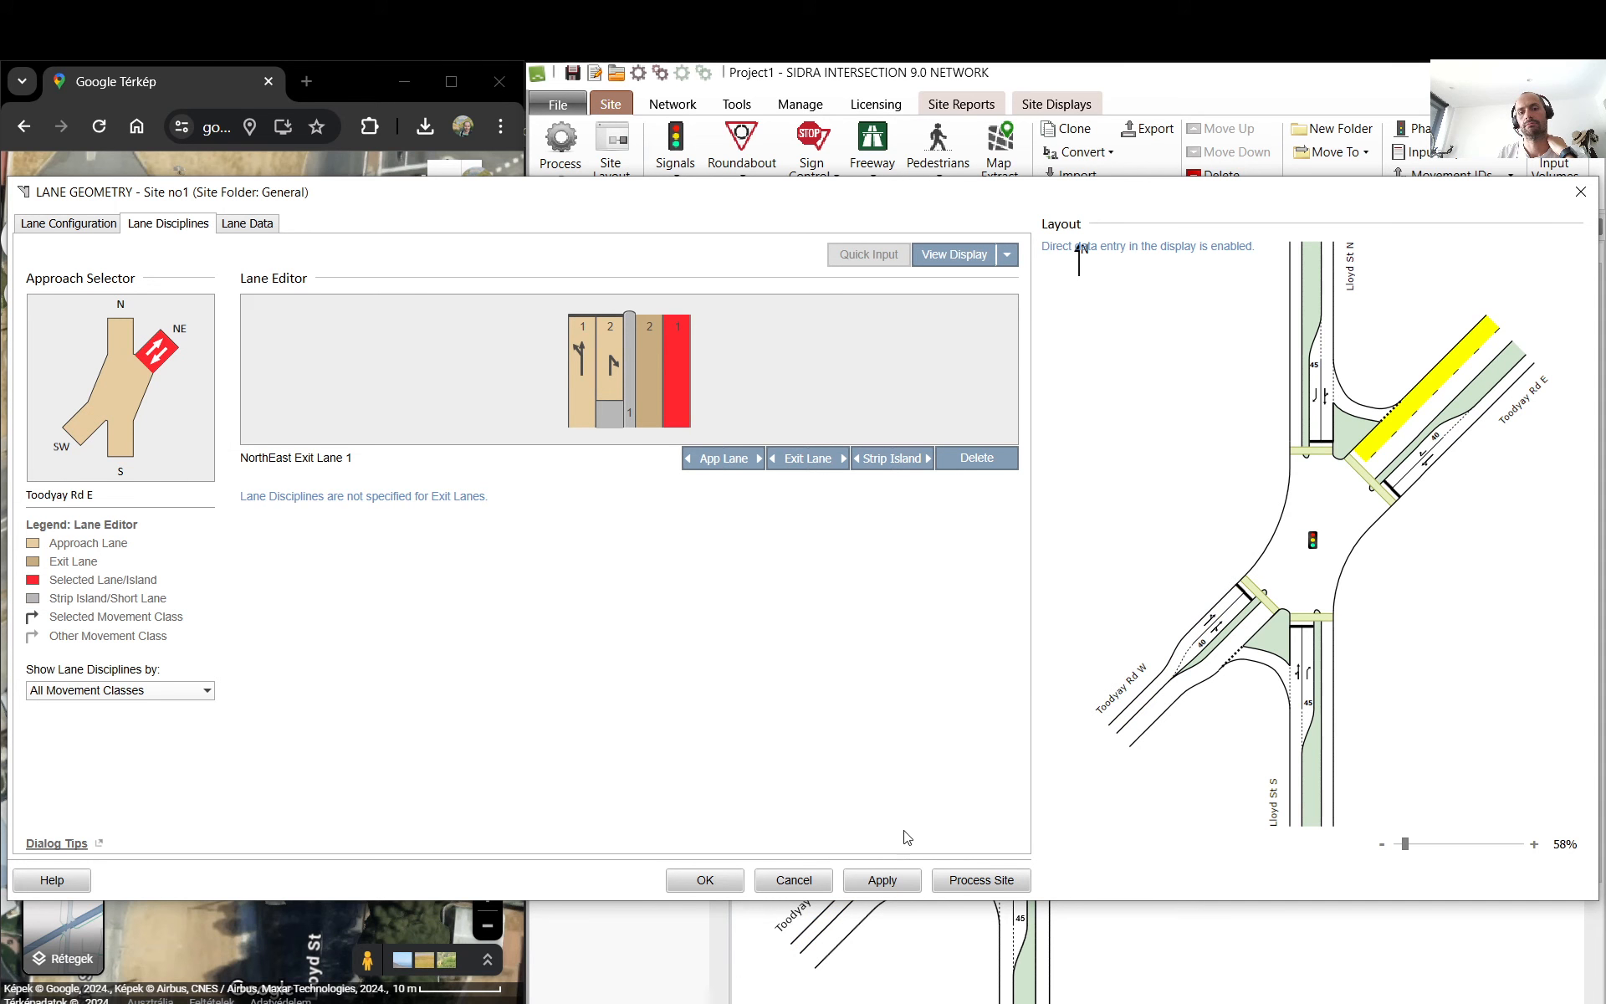
click(805, 881)
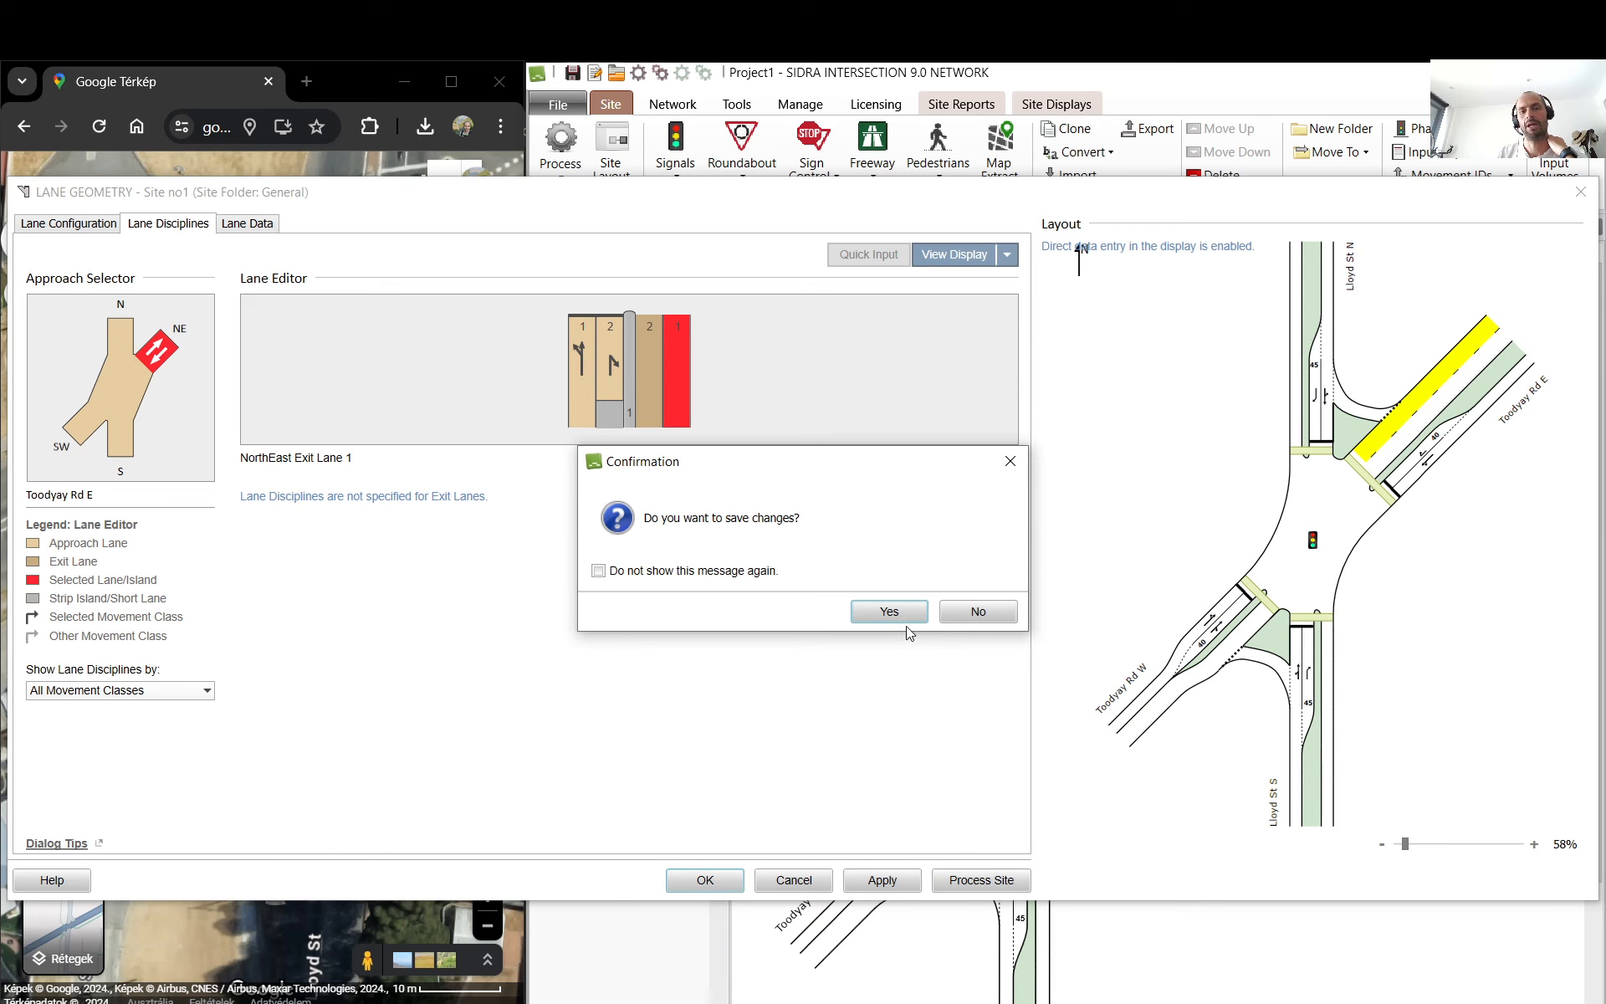
click(943, 616)
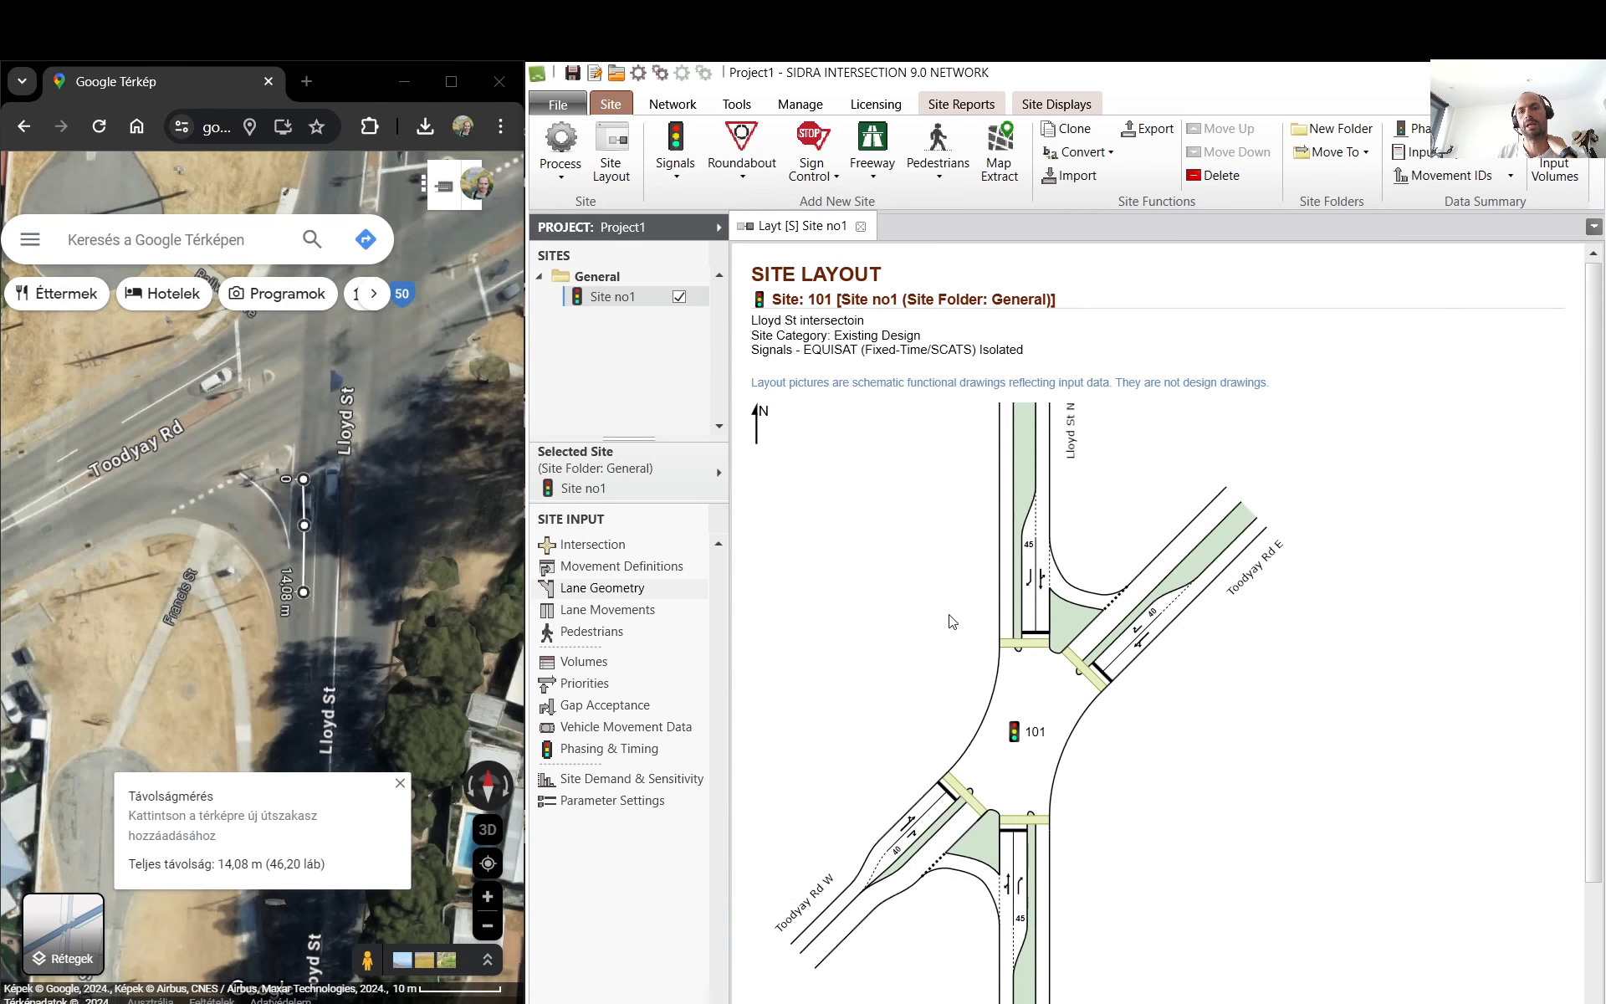
click(623, 588)
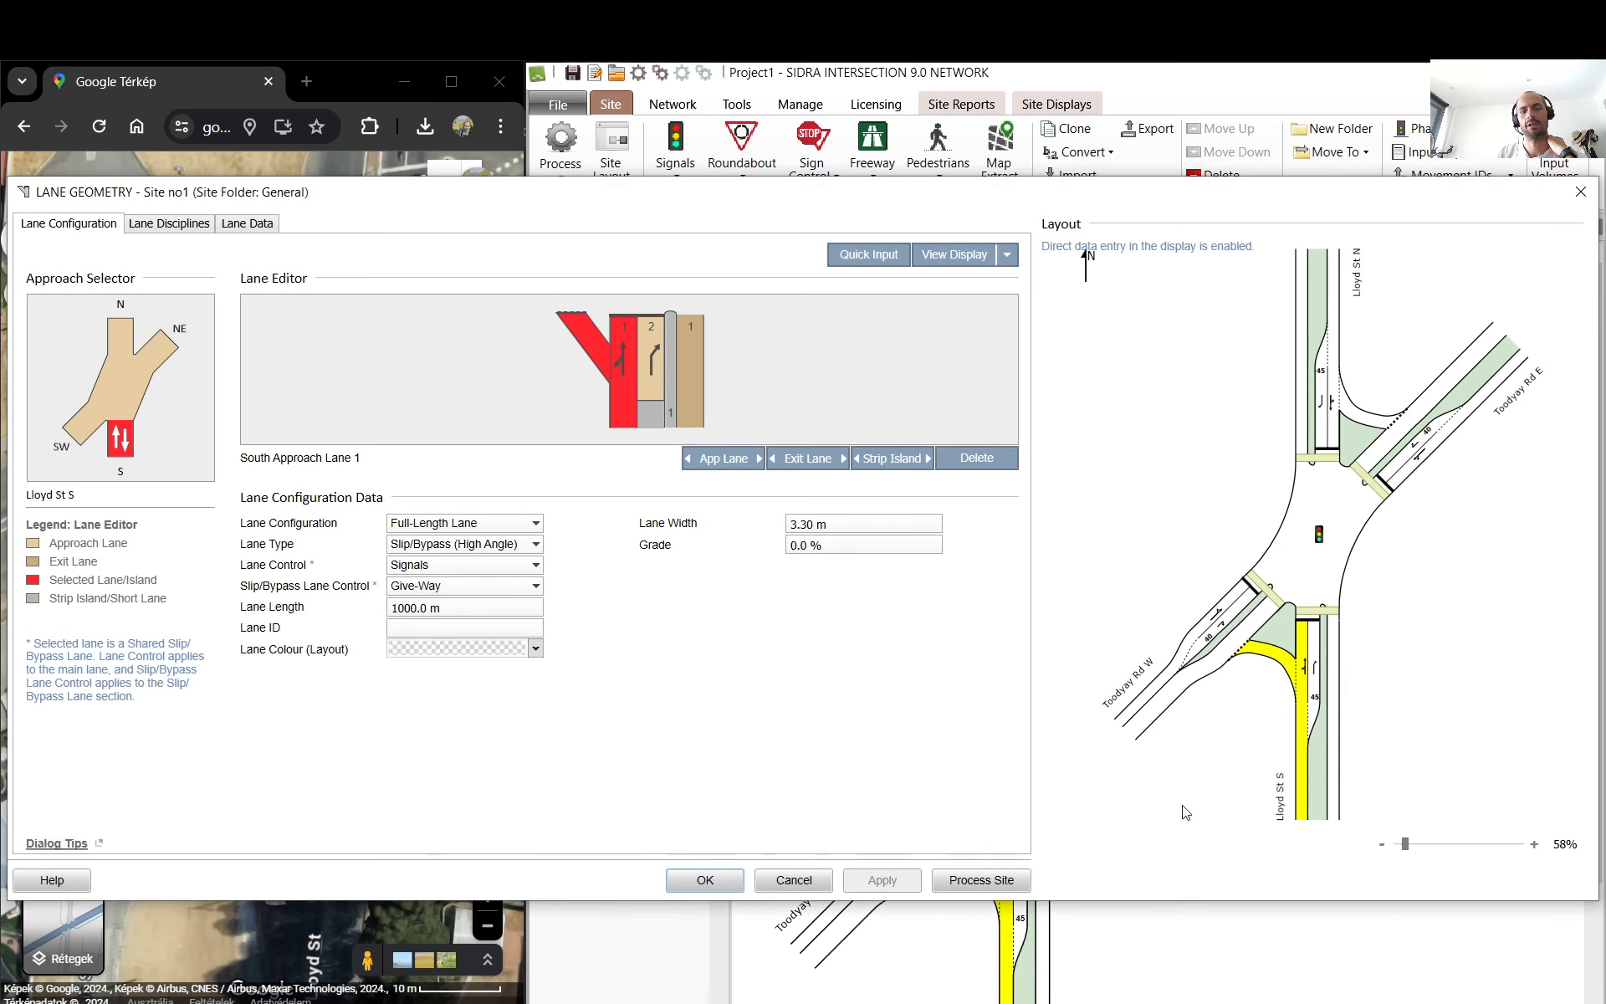
click(828, 880)
- Examine south approach lane 1's flow proportions by movement class and its blockage calibration factors in Lane Movements
click(616, 610)
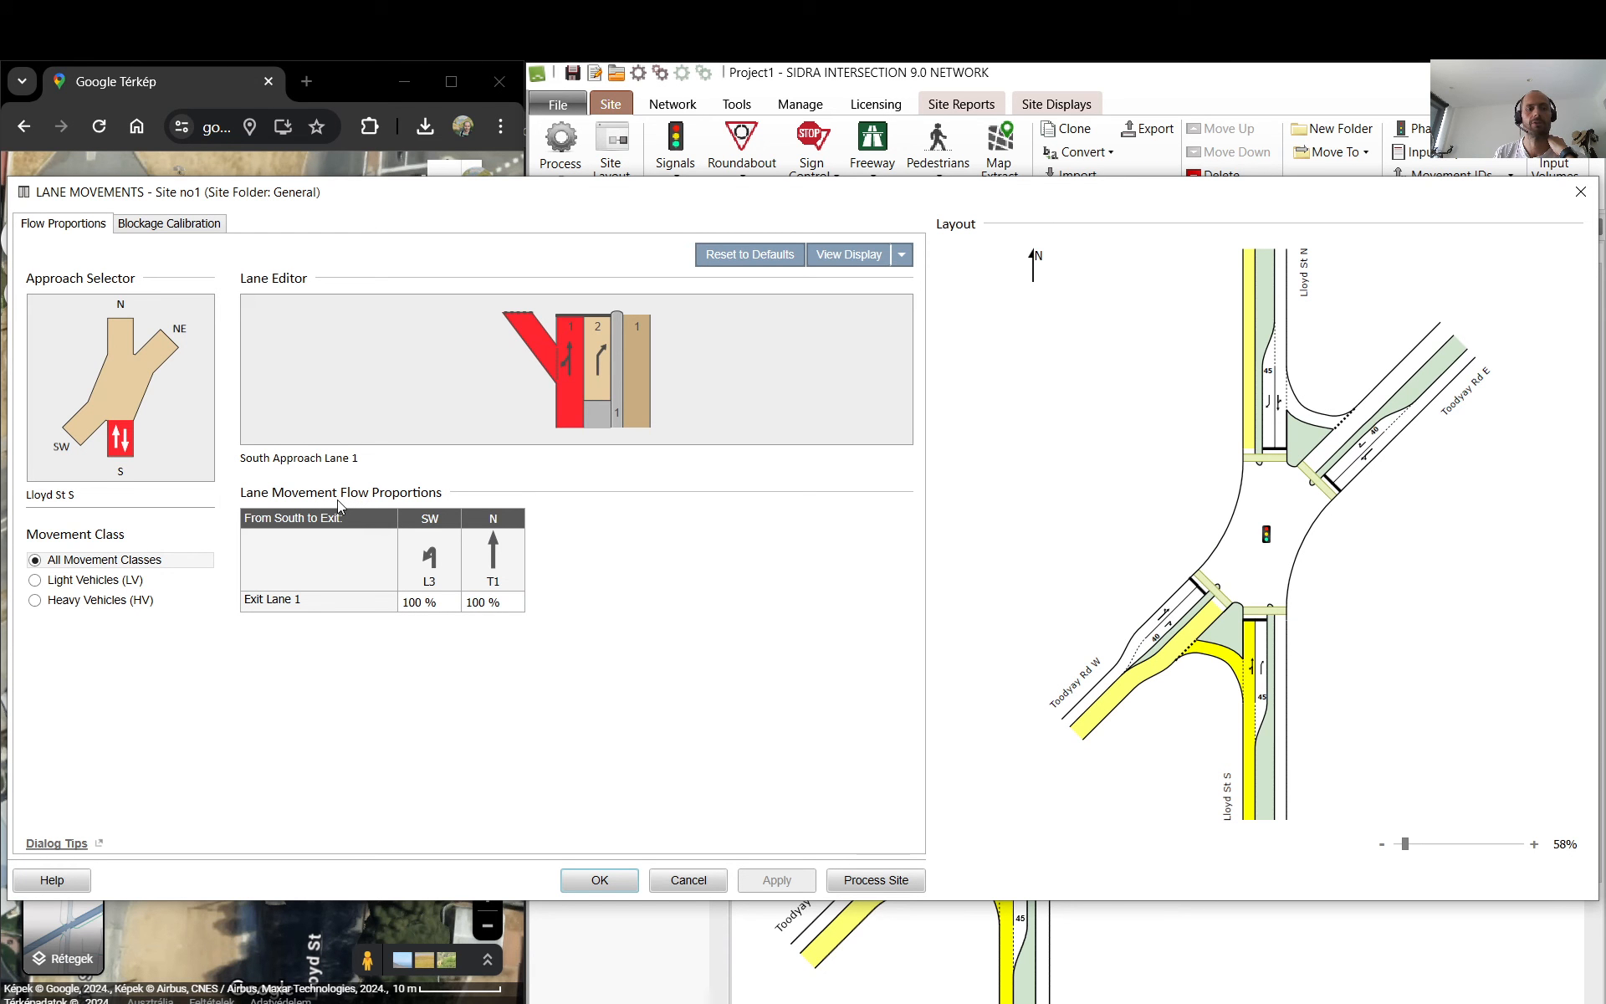
click(125, 579)
click(132, 600)
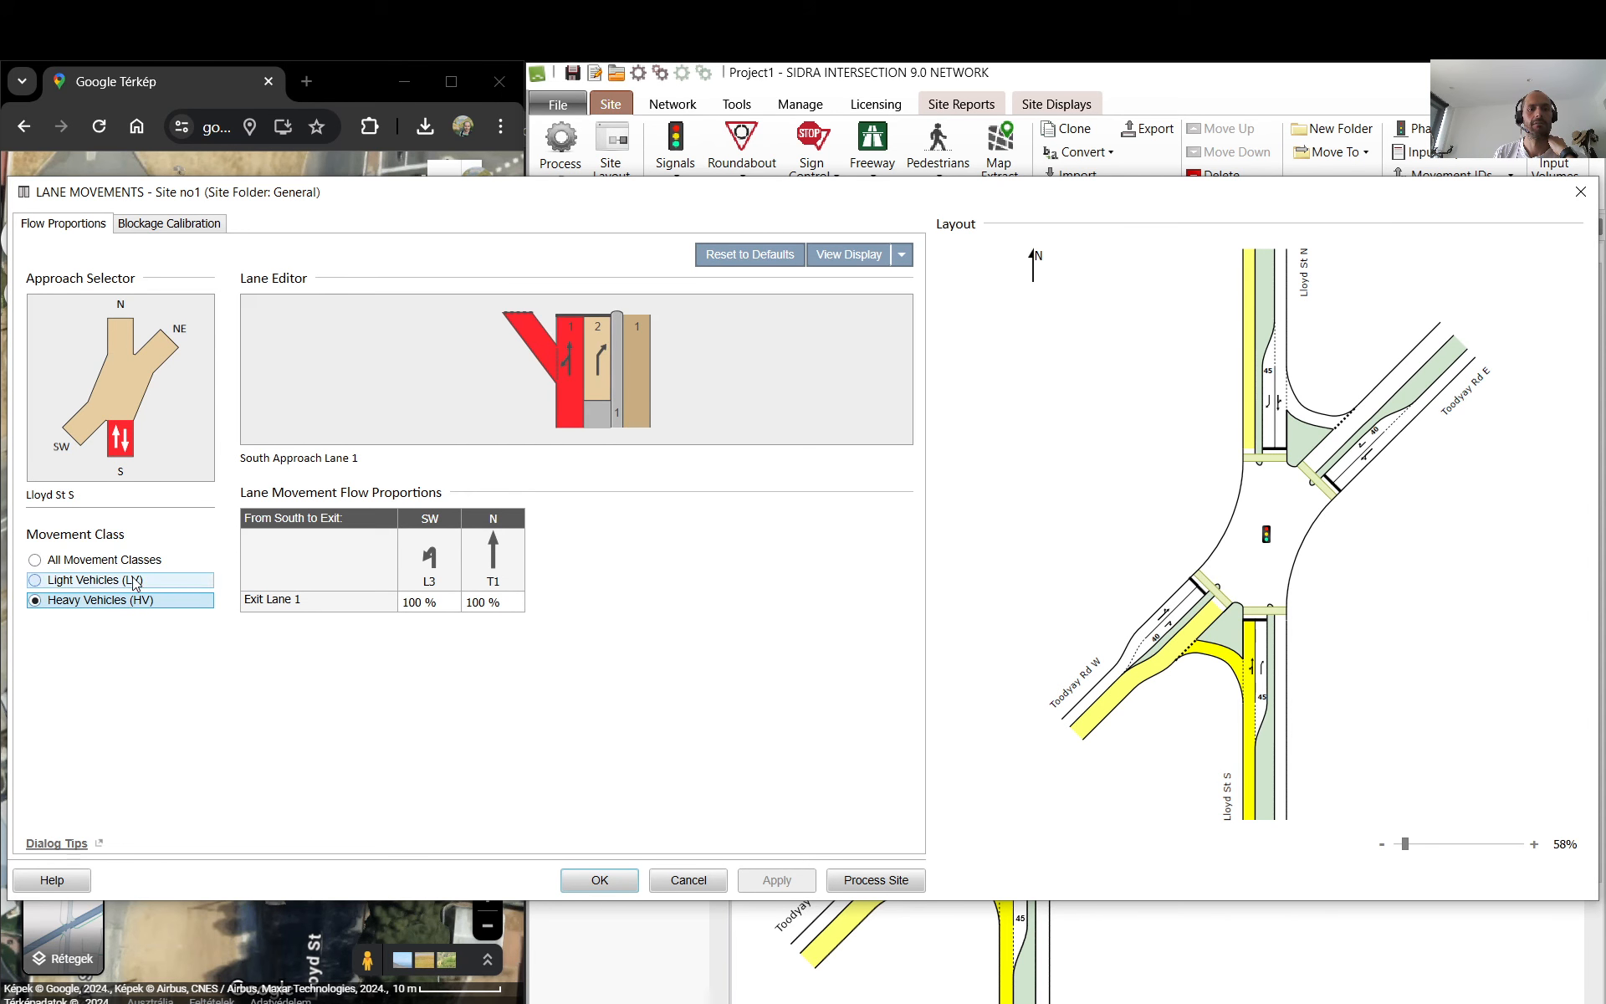
click(127, 560)
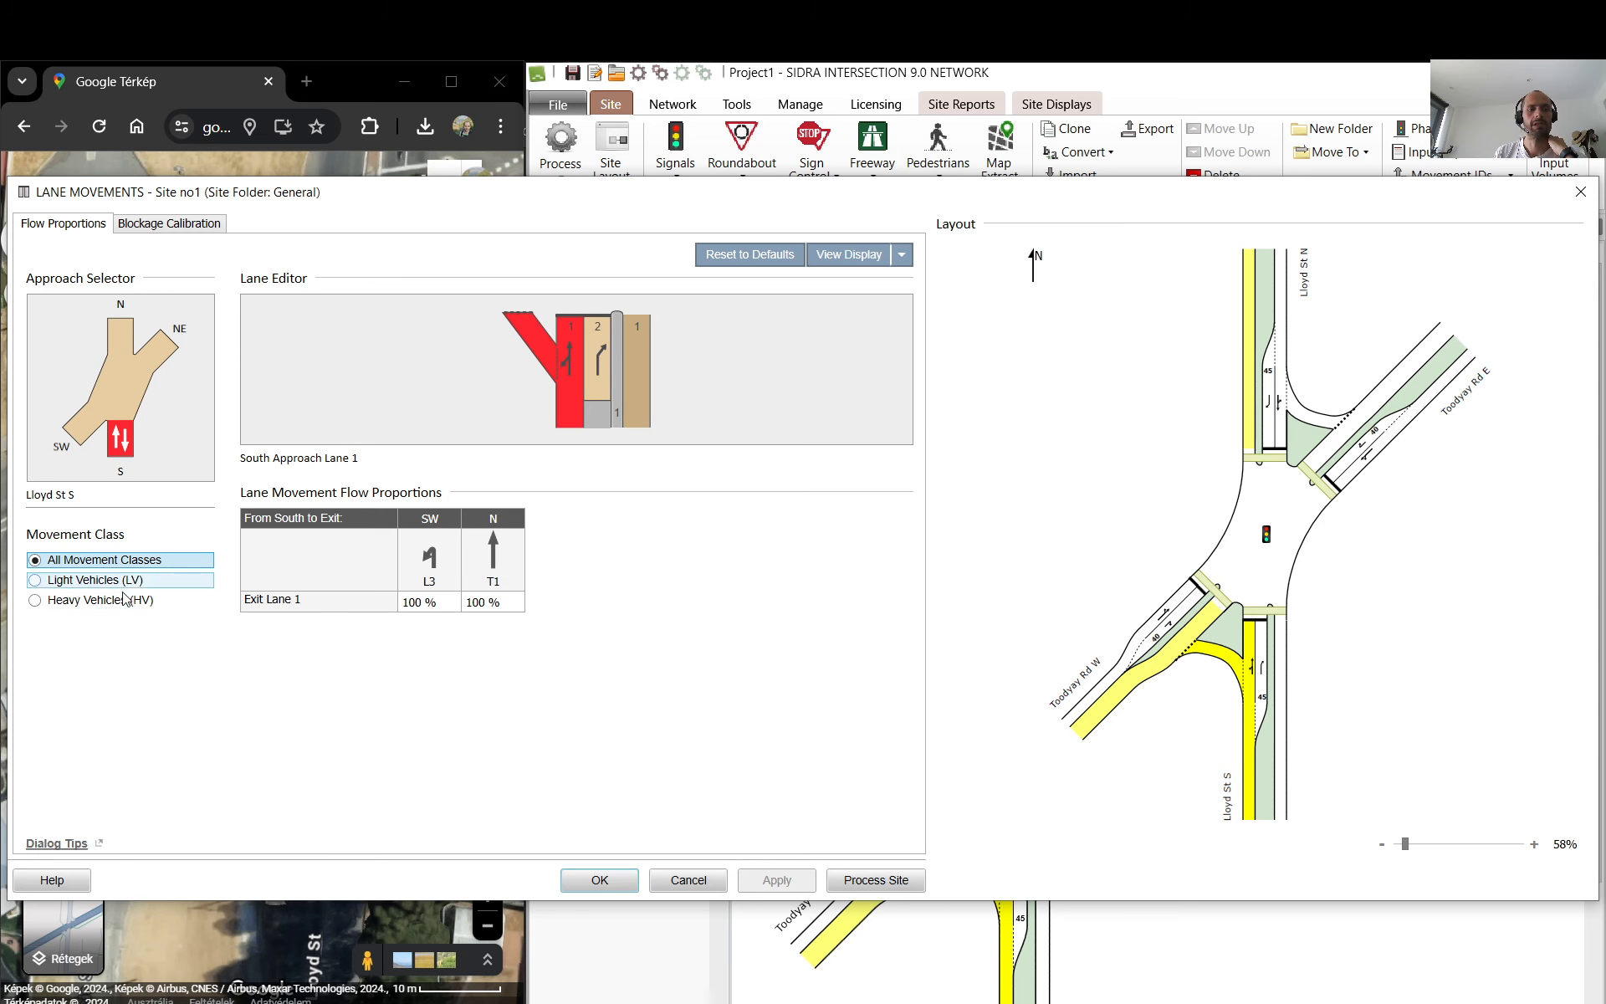
click(168, 234)
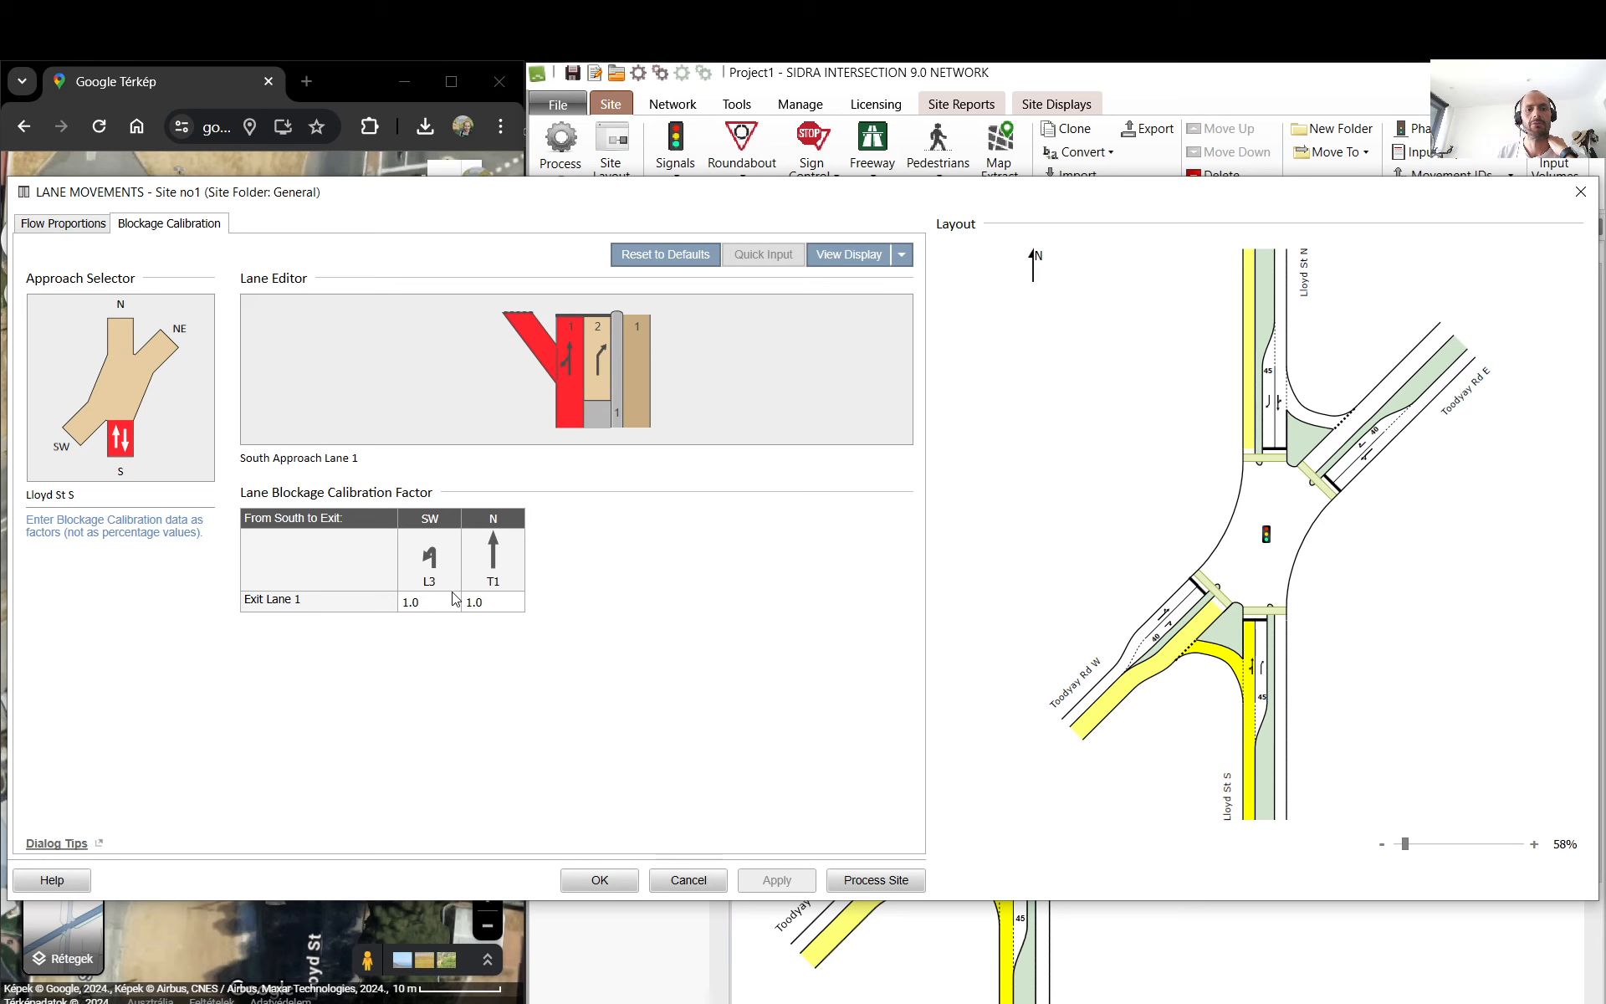
click(60, 233)
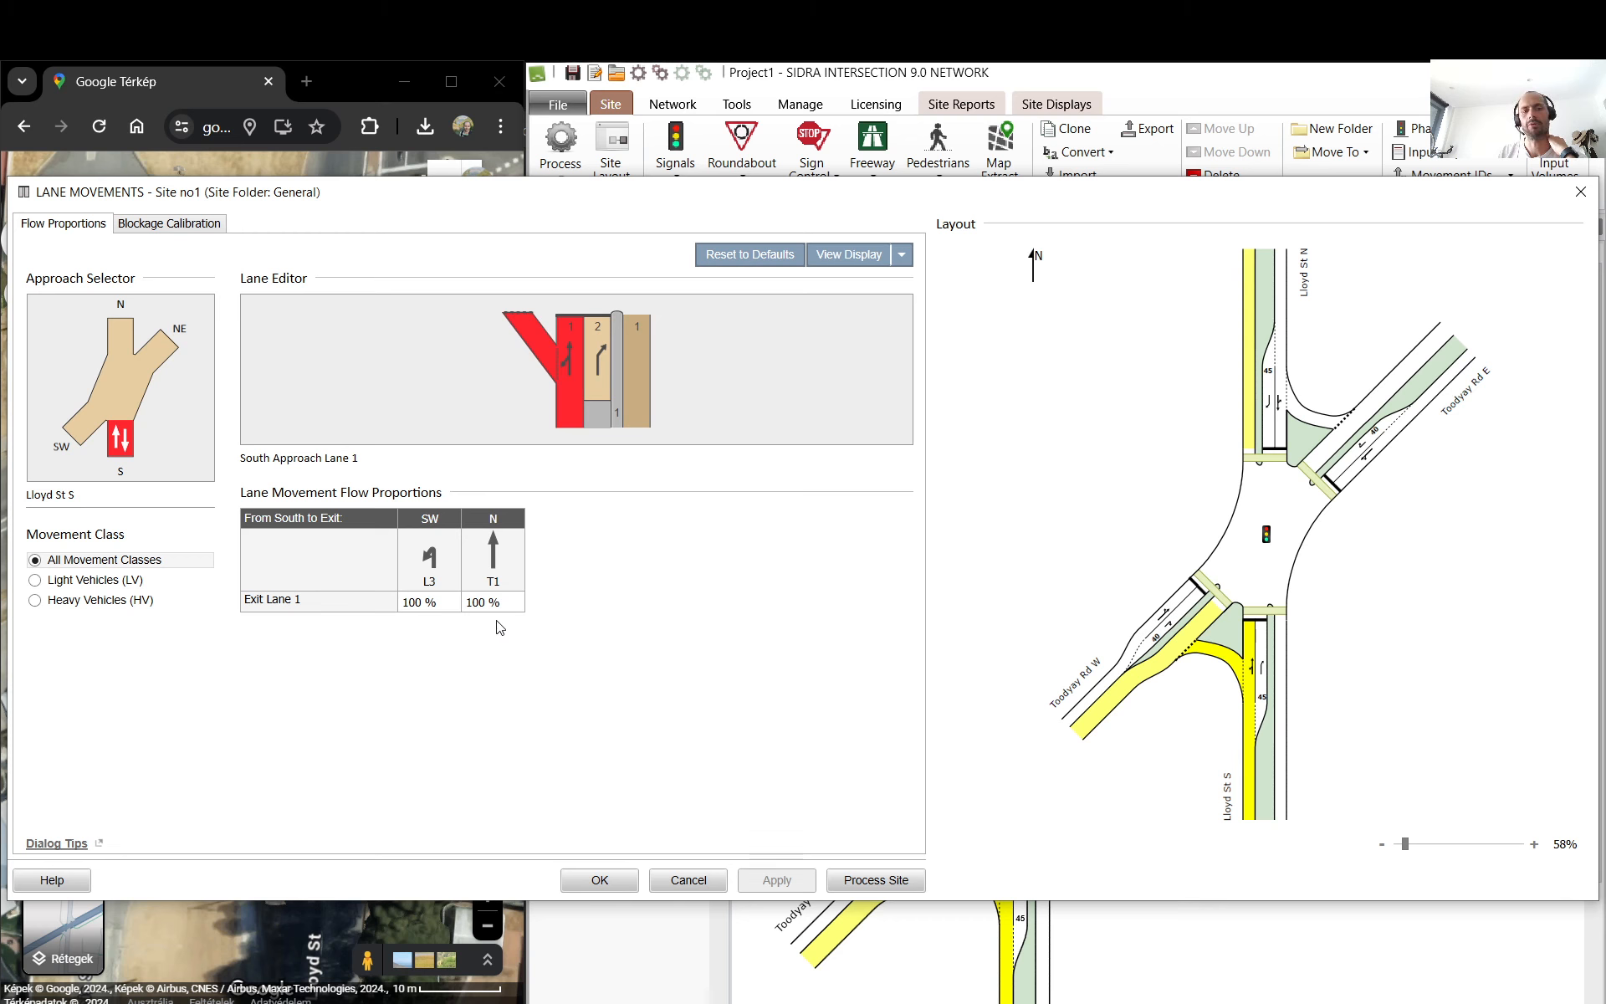
click(619, 886)
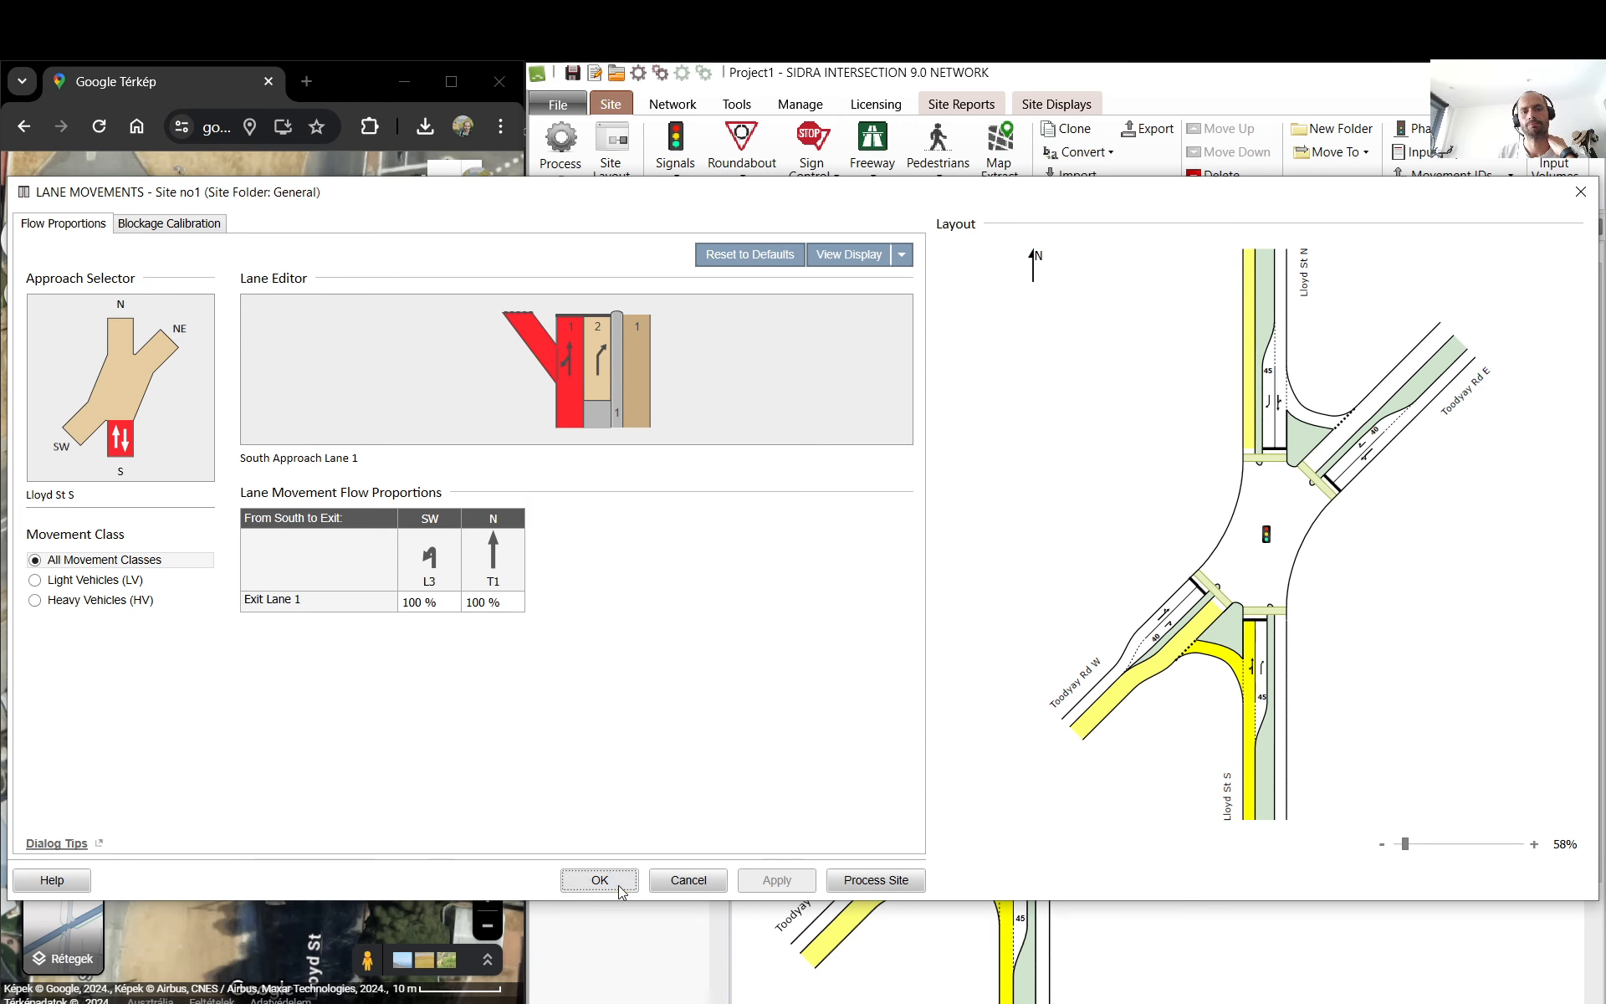
- Open the site's Pedestrians input and examine the Lloyd St and Toodyay Rd junction in the Google Maps satellite view for pedestrian crossings
click(615, 633)
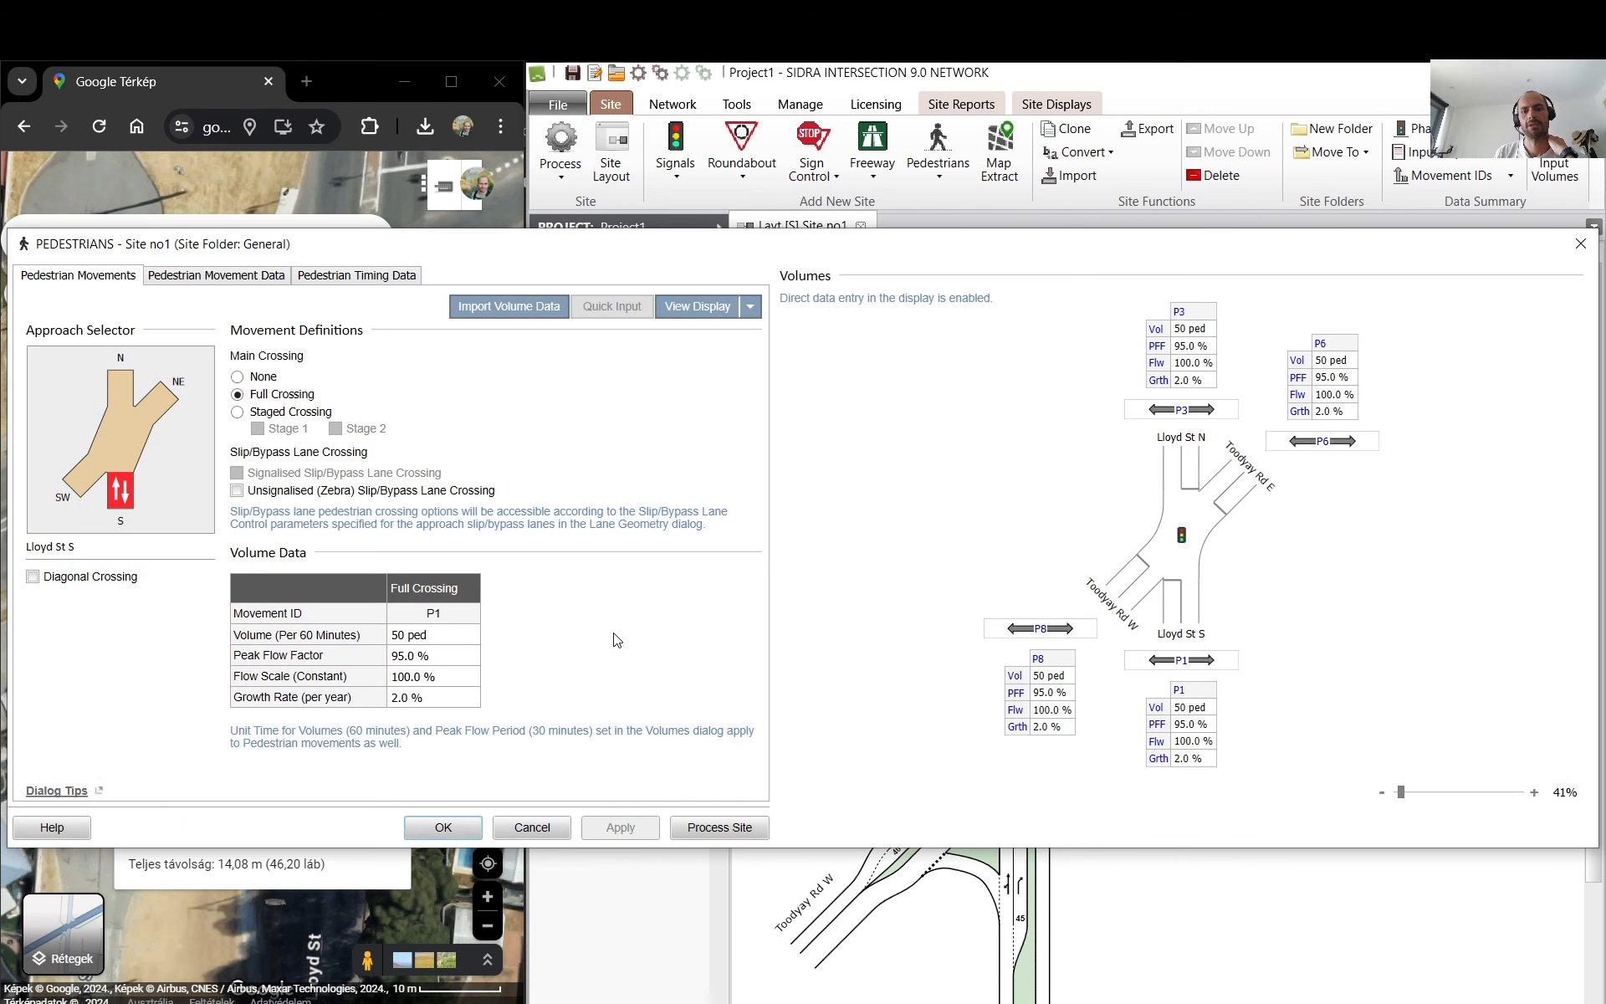
click(286, 174)
scroll(325, 609, up, 2)
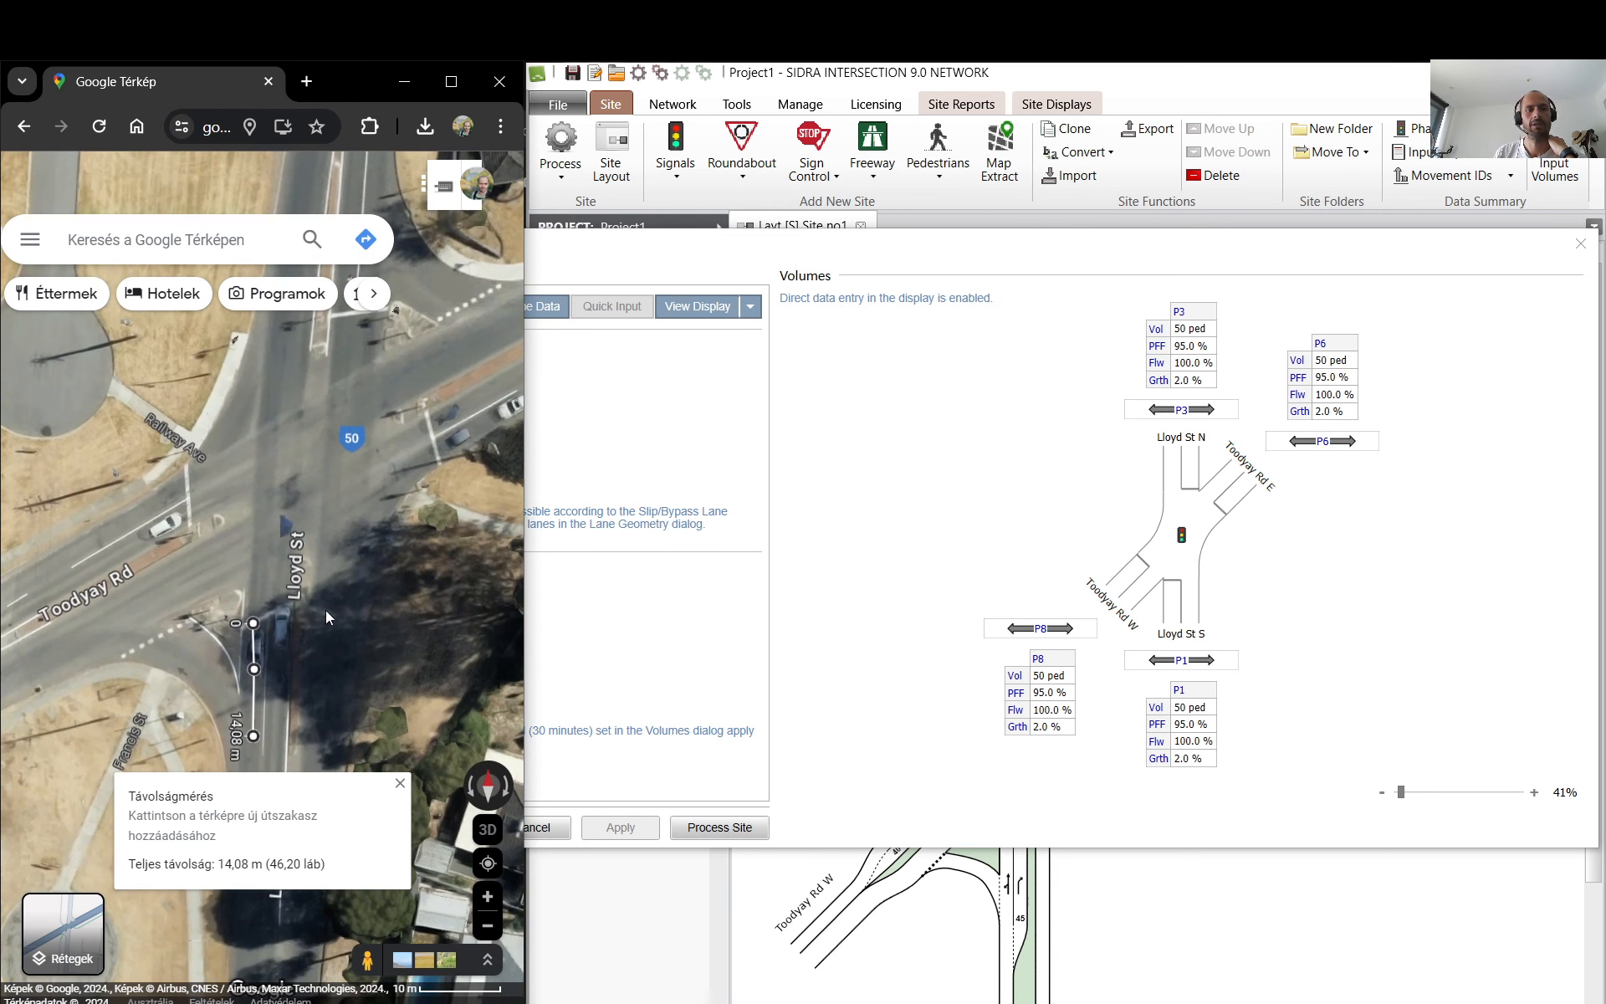
scroll(251, 602, up, 2)
scroll(177, 624, up, 2)
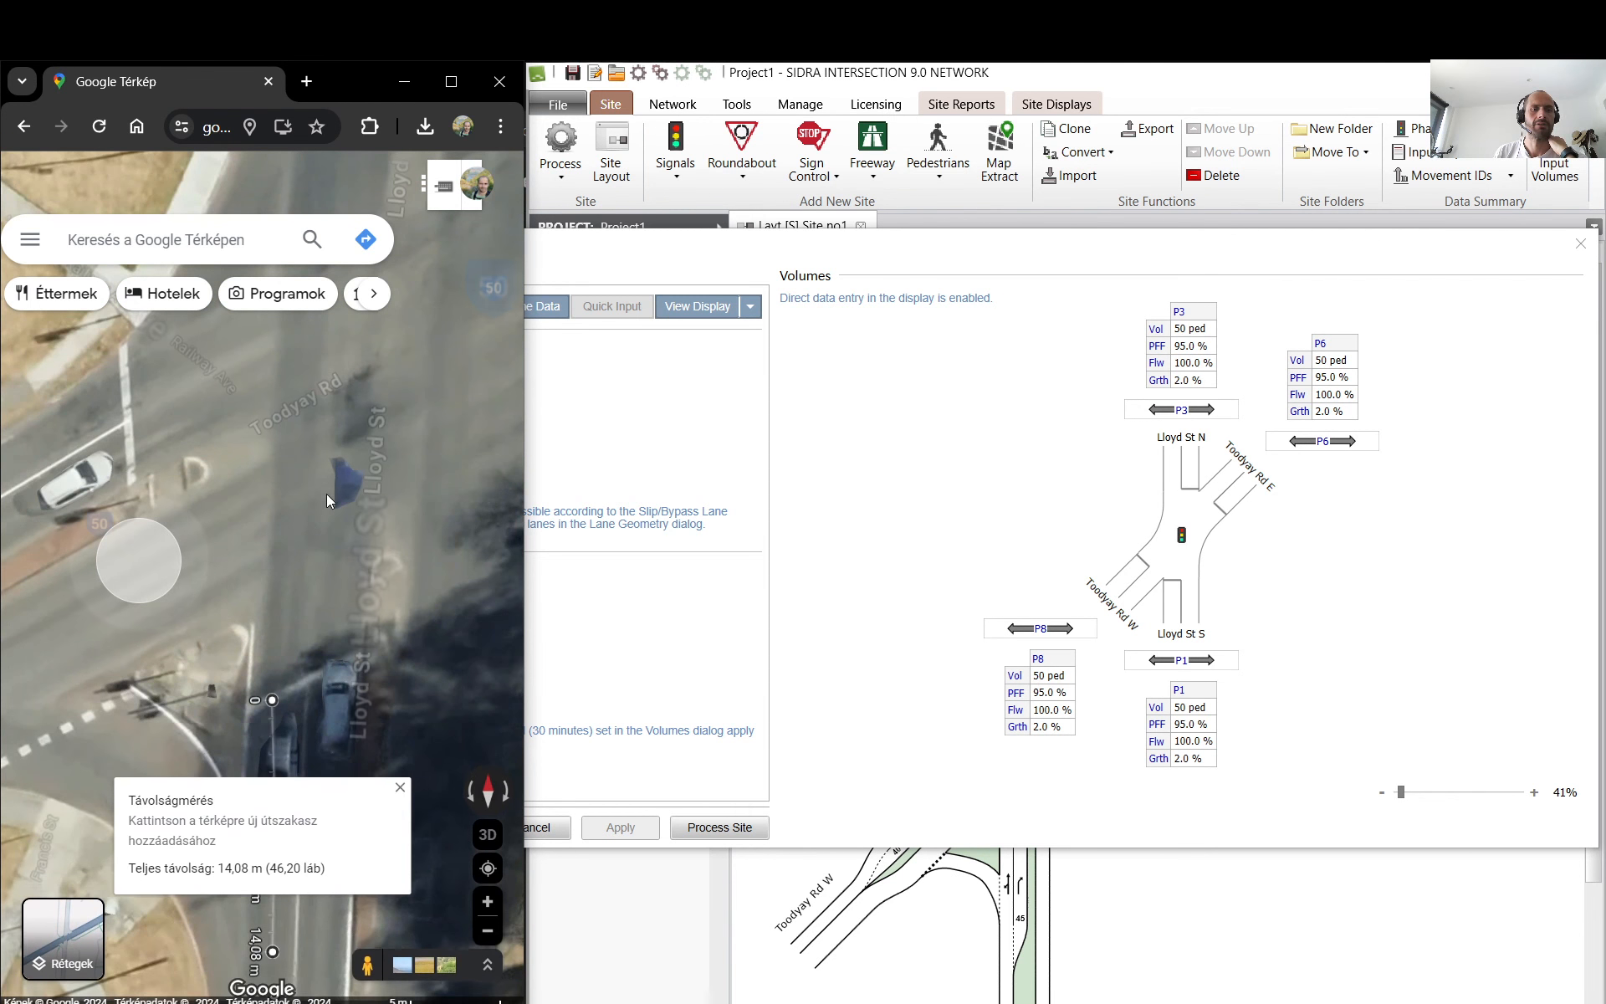
drag(326, 493, 279, 669)
scroll(254, 540, down, 3)
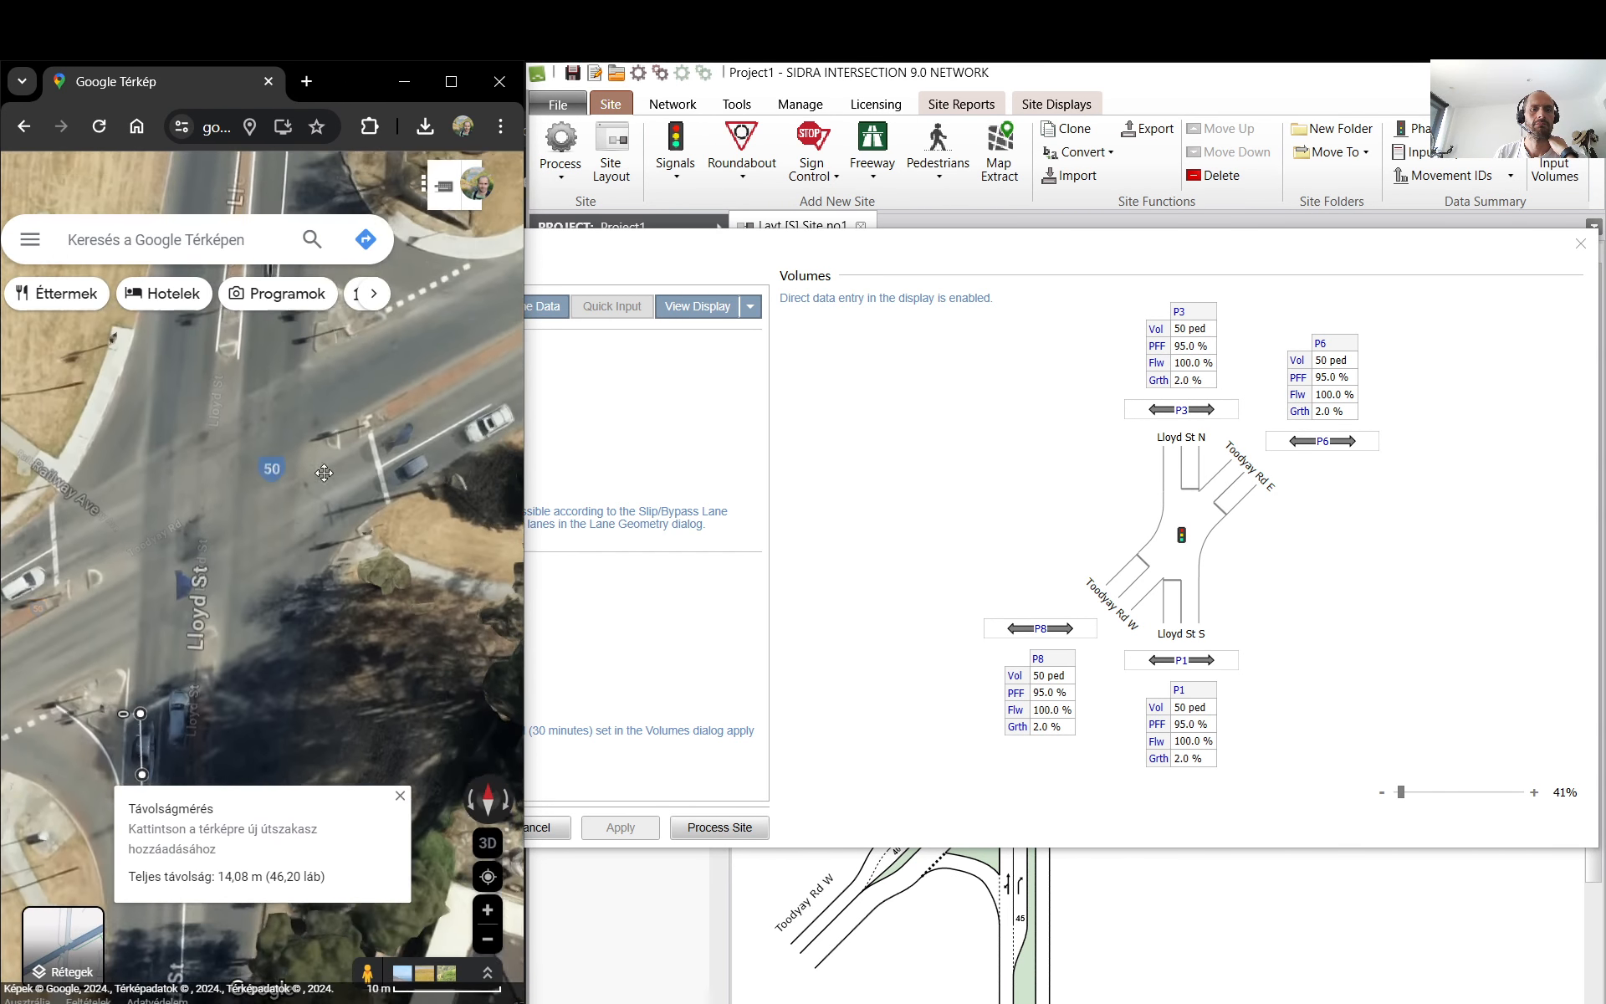
drag(317, 657, 359, 498)
scroll(222, 587, down, 1)
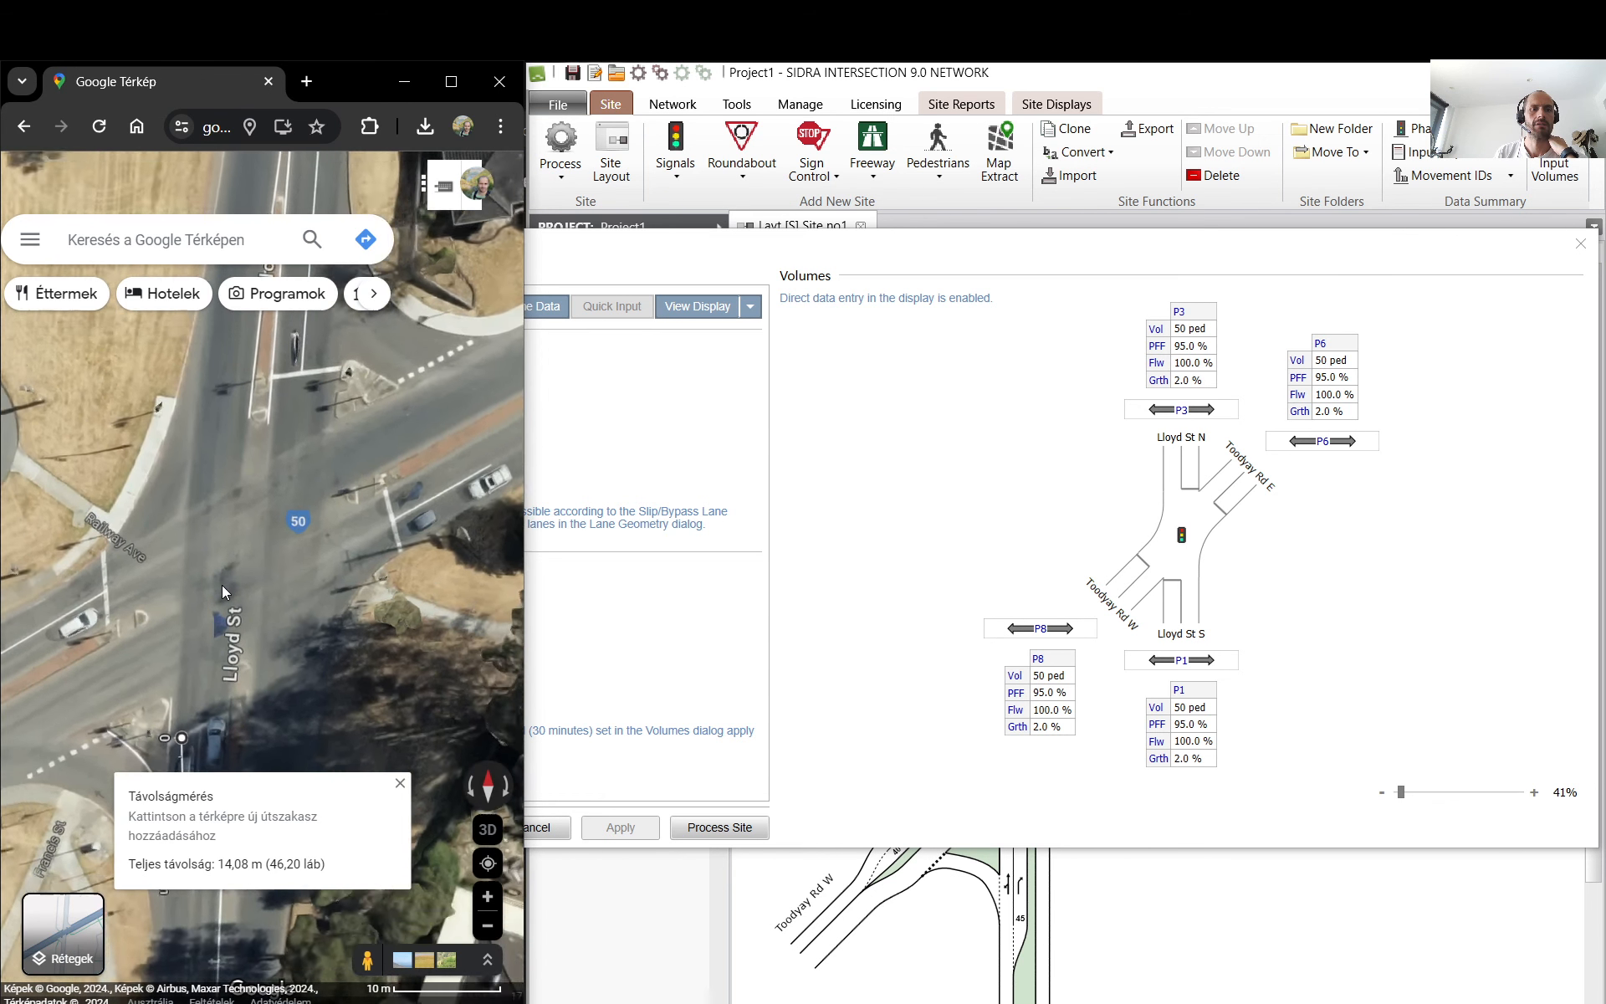
drag(222, 588, 273, 503)
drag(141, 493, 142, 421)
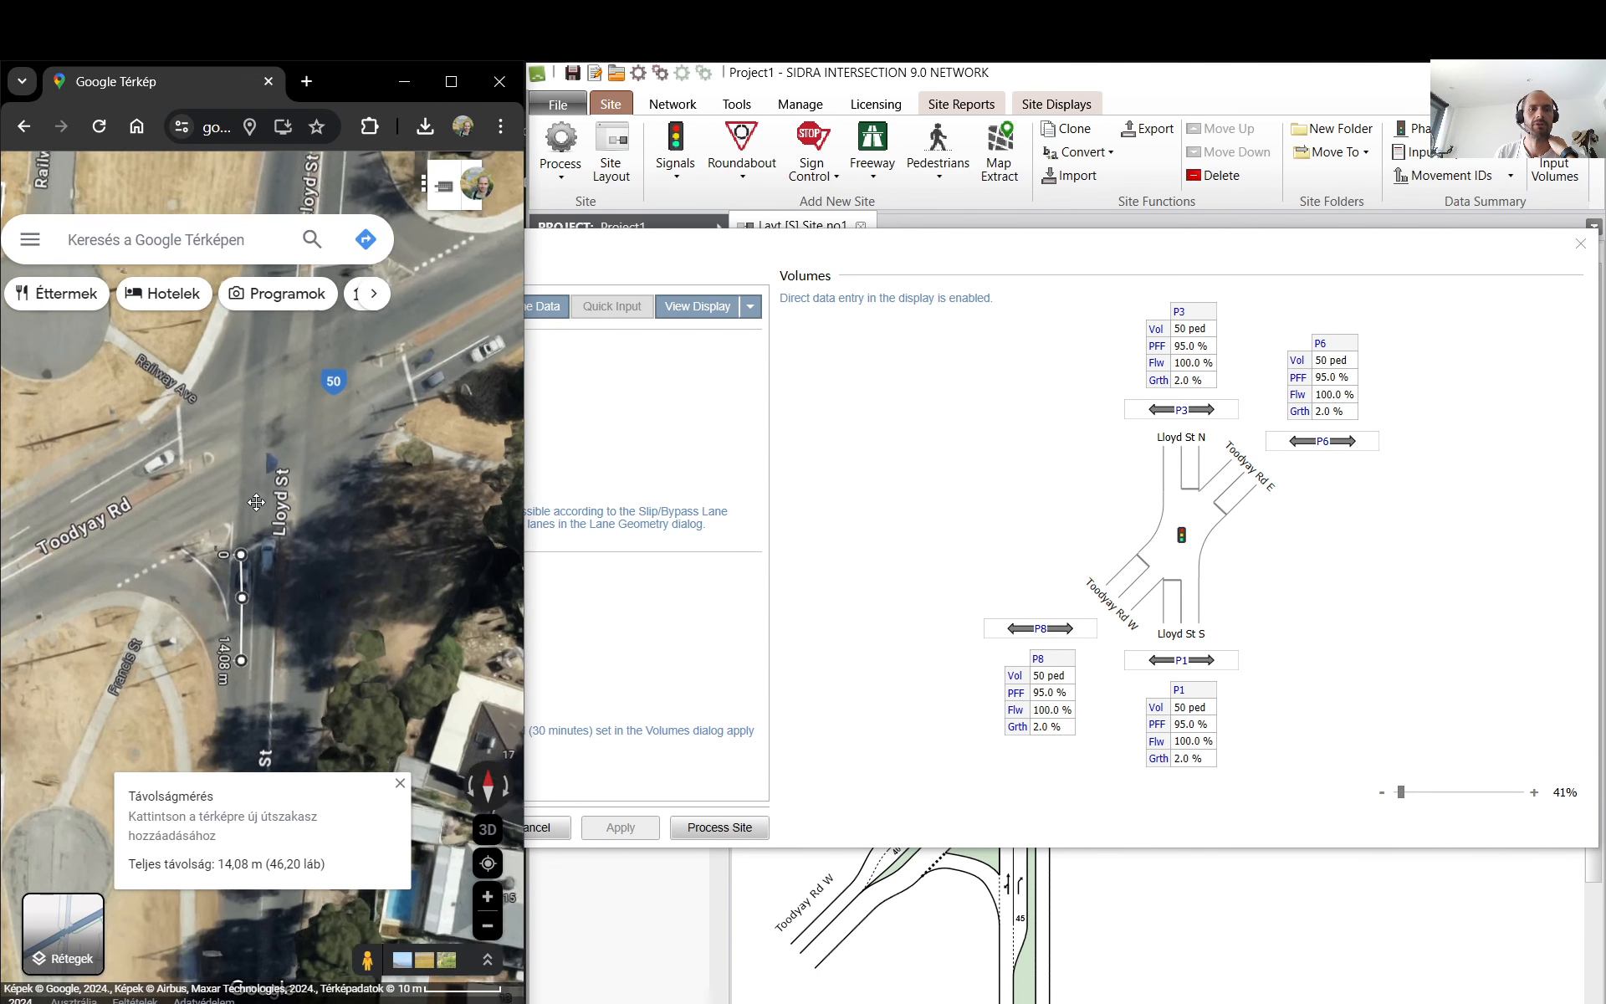
drag(220, 375, 219, 485)
scroll(215, 430, up, 3)
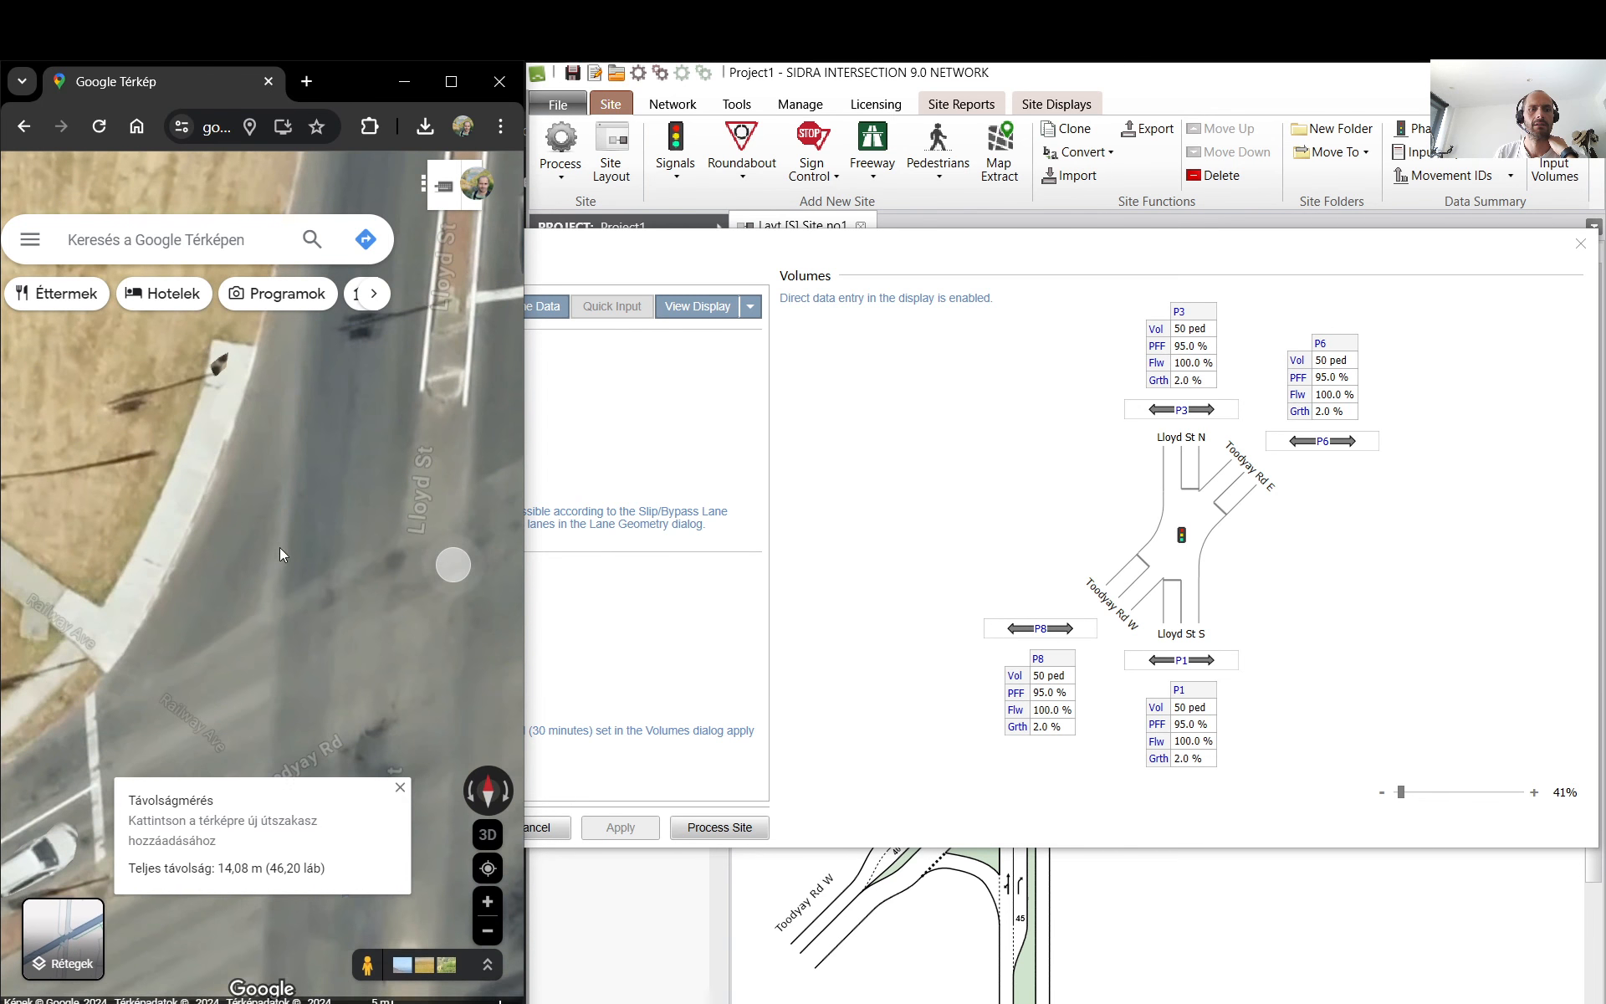
scroll(315, 584, down, 1)
scroll(390, 622, up, 2)
drag(469, 510, 311, 569)
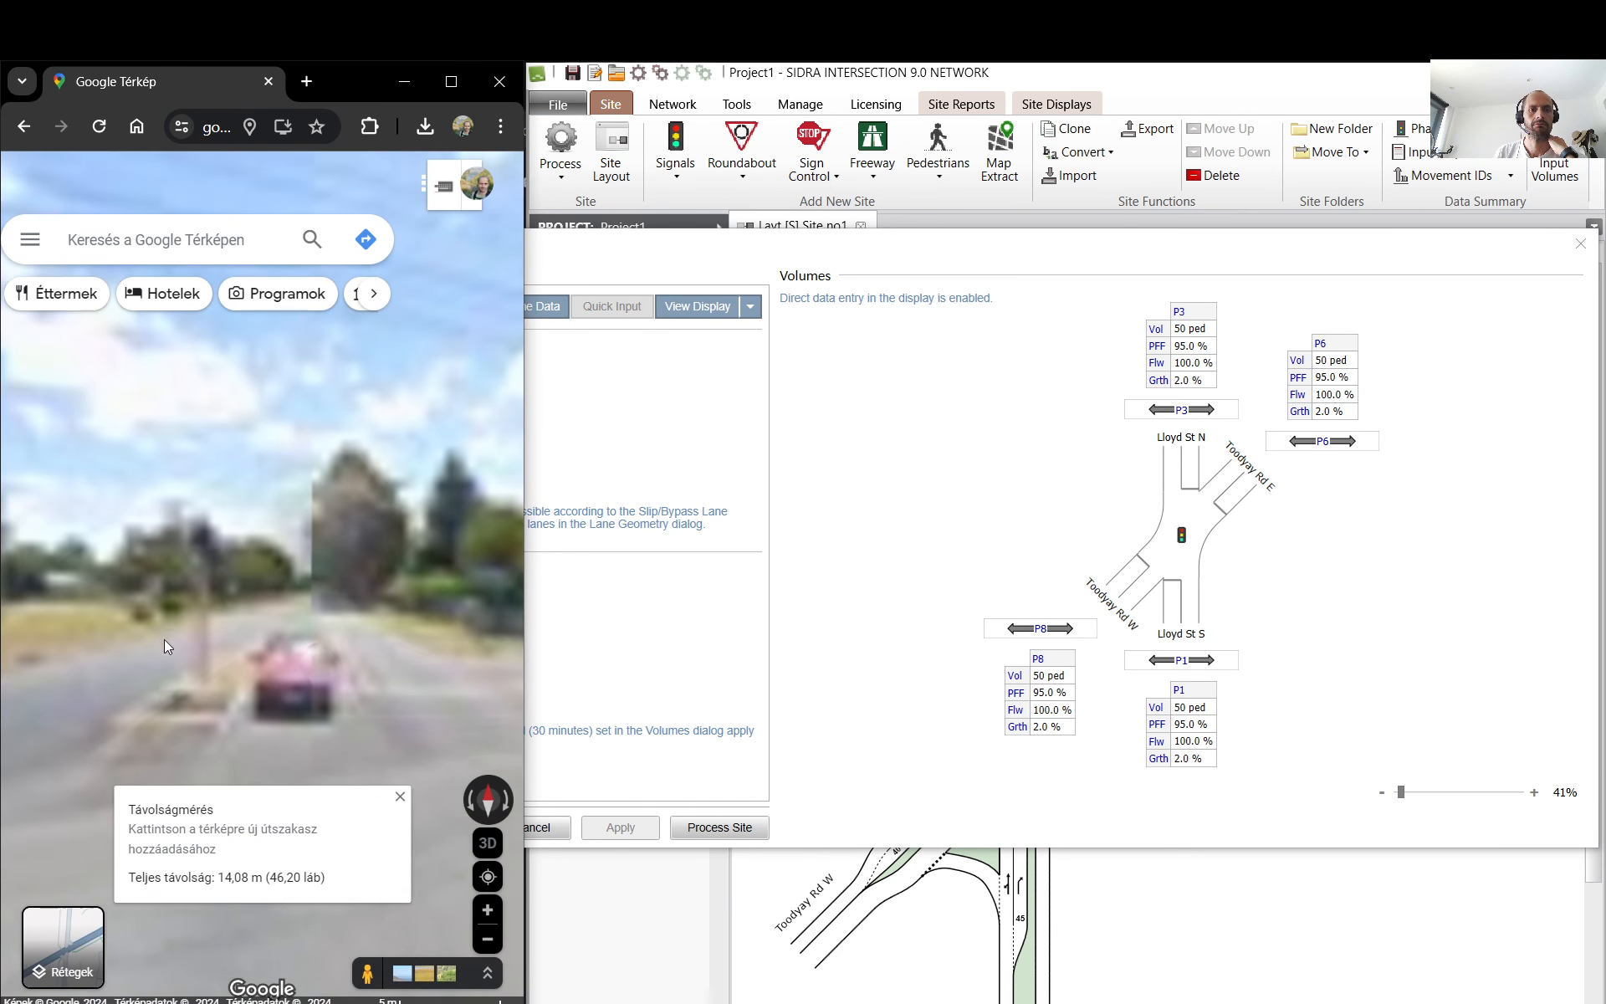
- Inspect the signal poles, islands and stop lines around the junction in Street View for pedestrian crossings, and return to the satellite map
drag(99, 671, 117, 523)
click(333, 614)
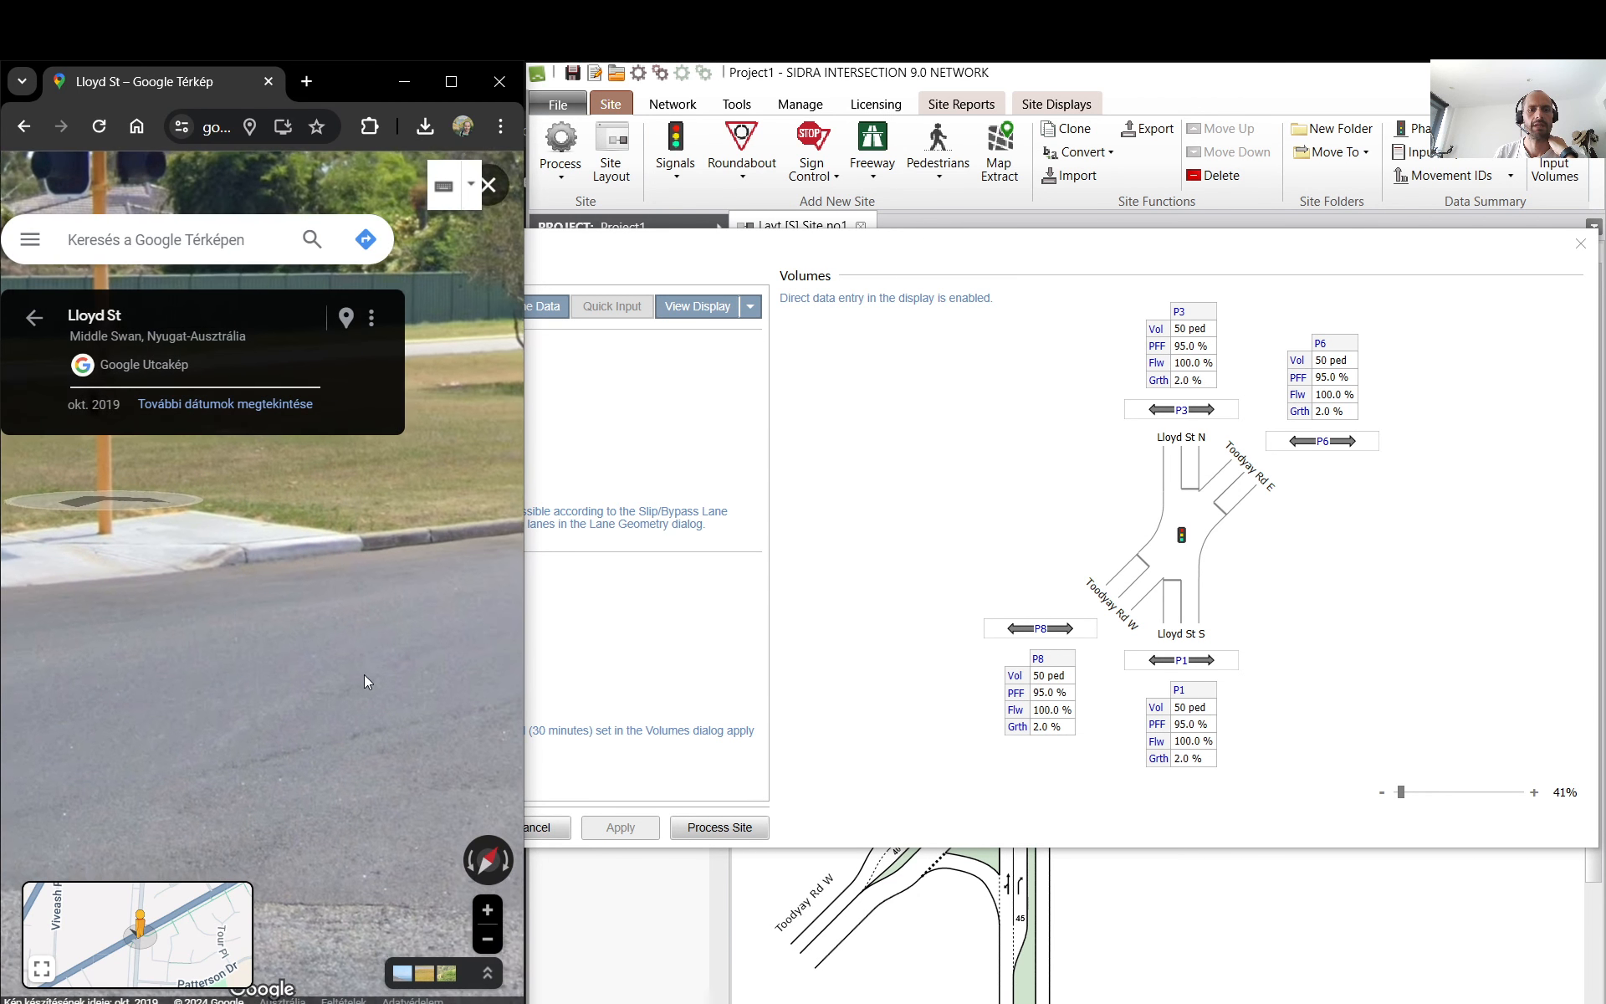
click(358, 699)
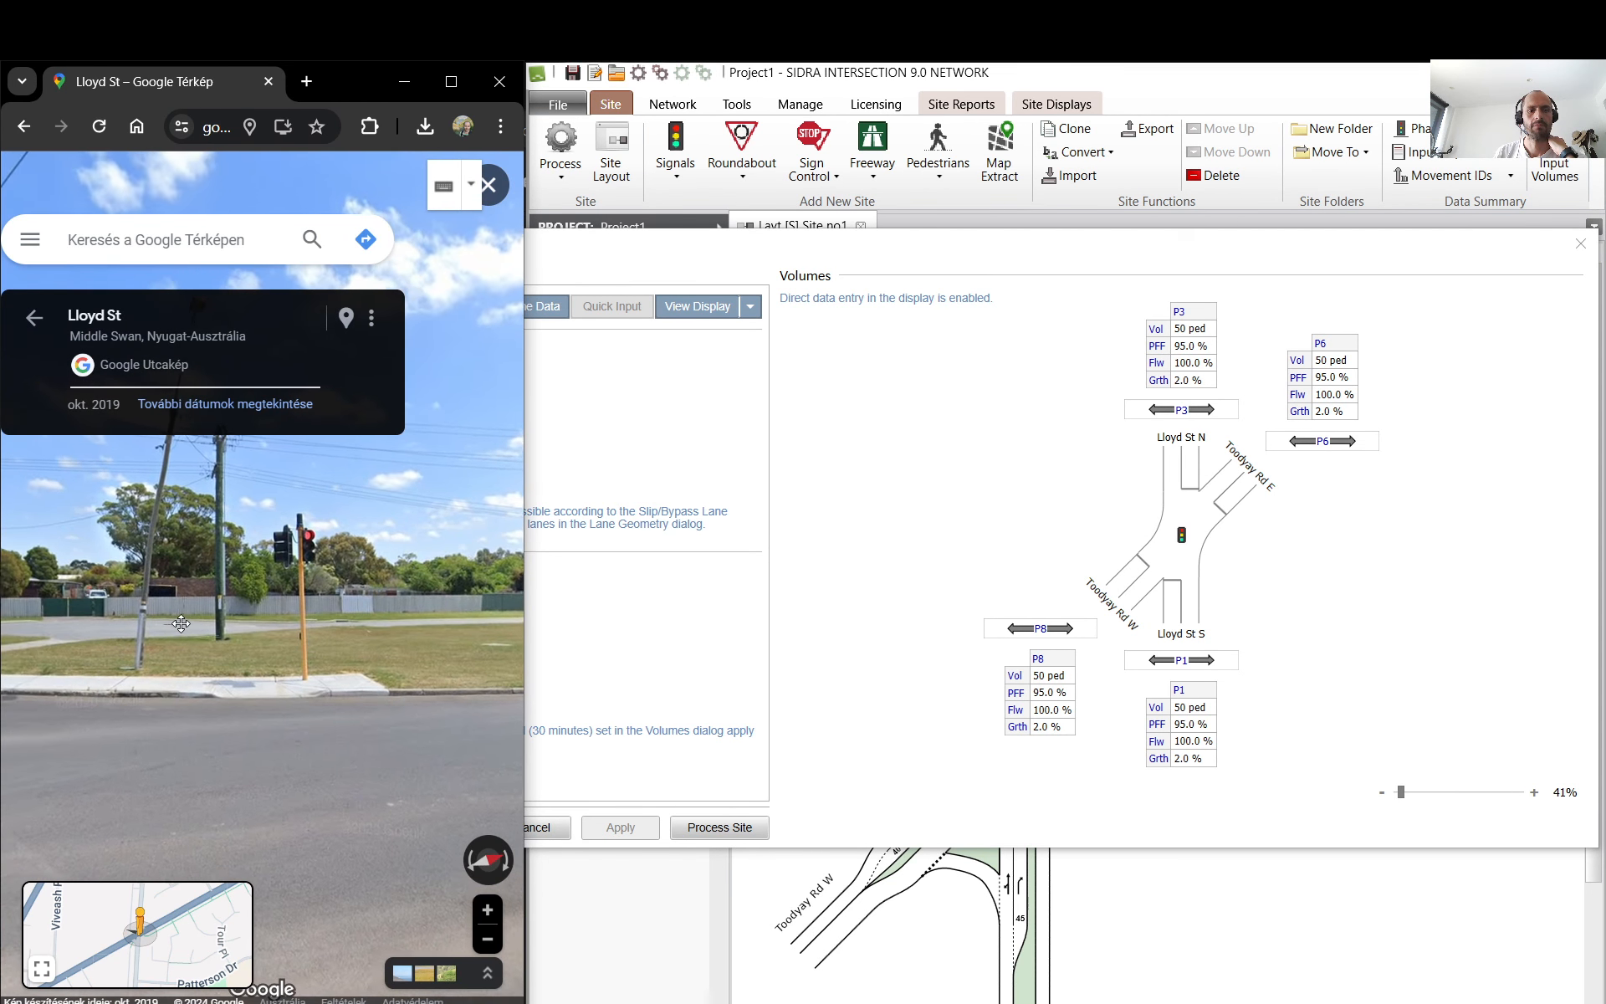
scroll(391, 575, up, 5)
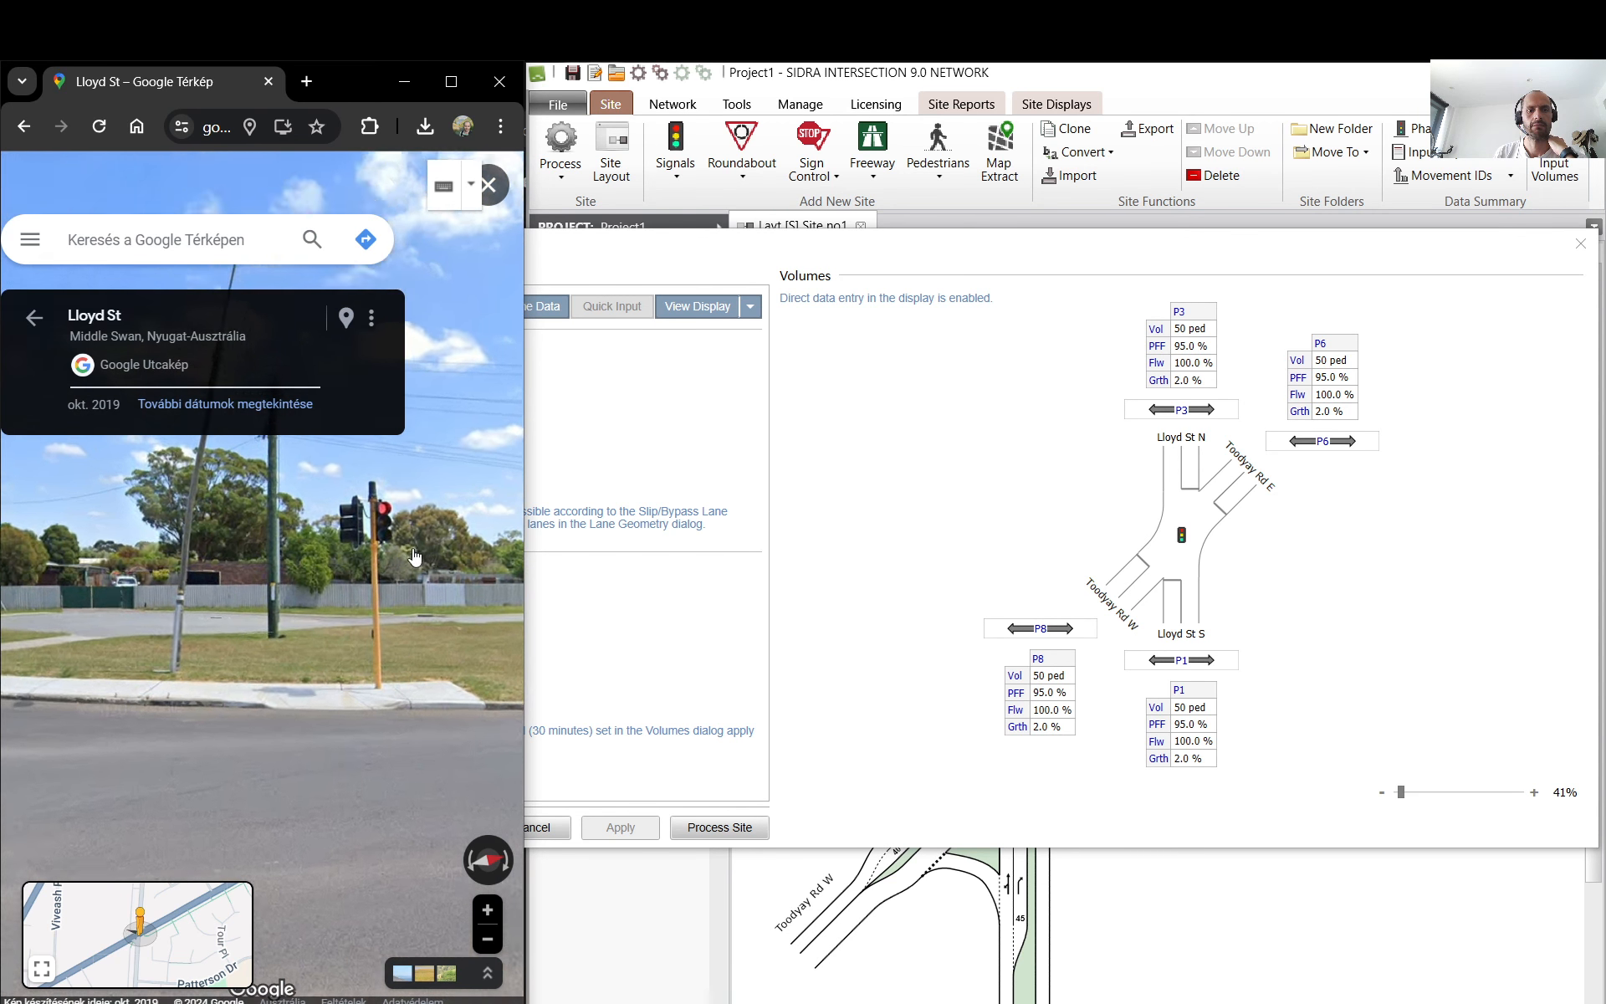
scroll(363, 604, down, 5)
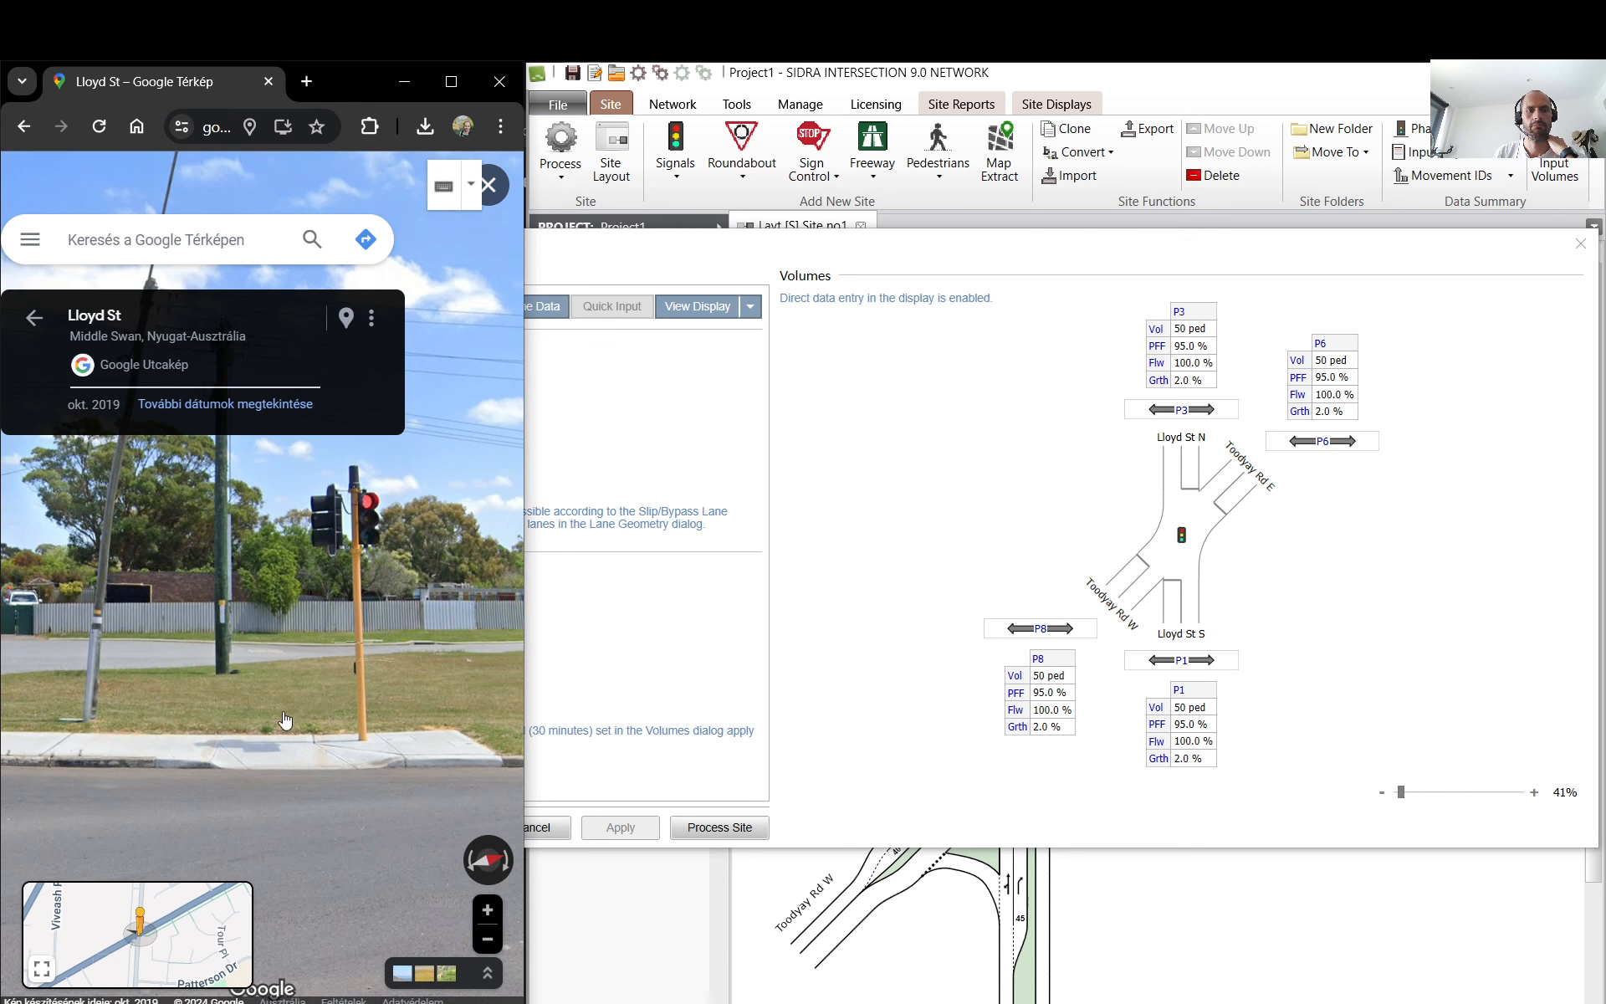
drag(362, 604, 212, 627)
click(227, 639)
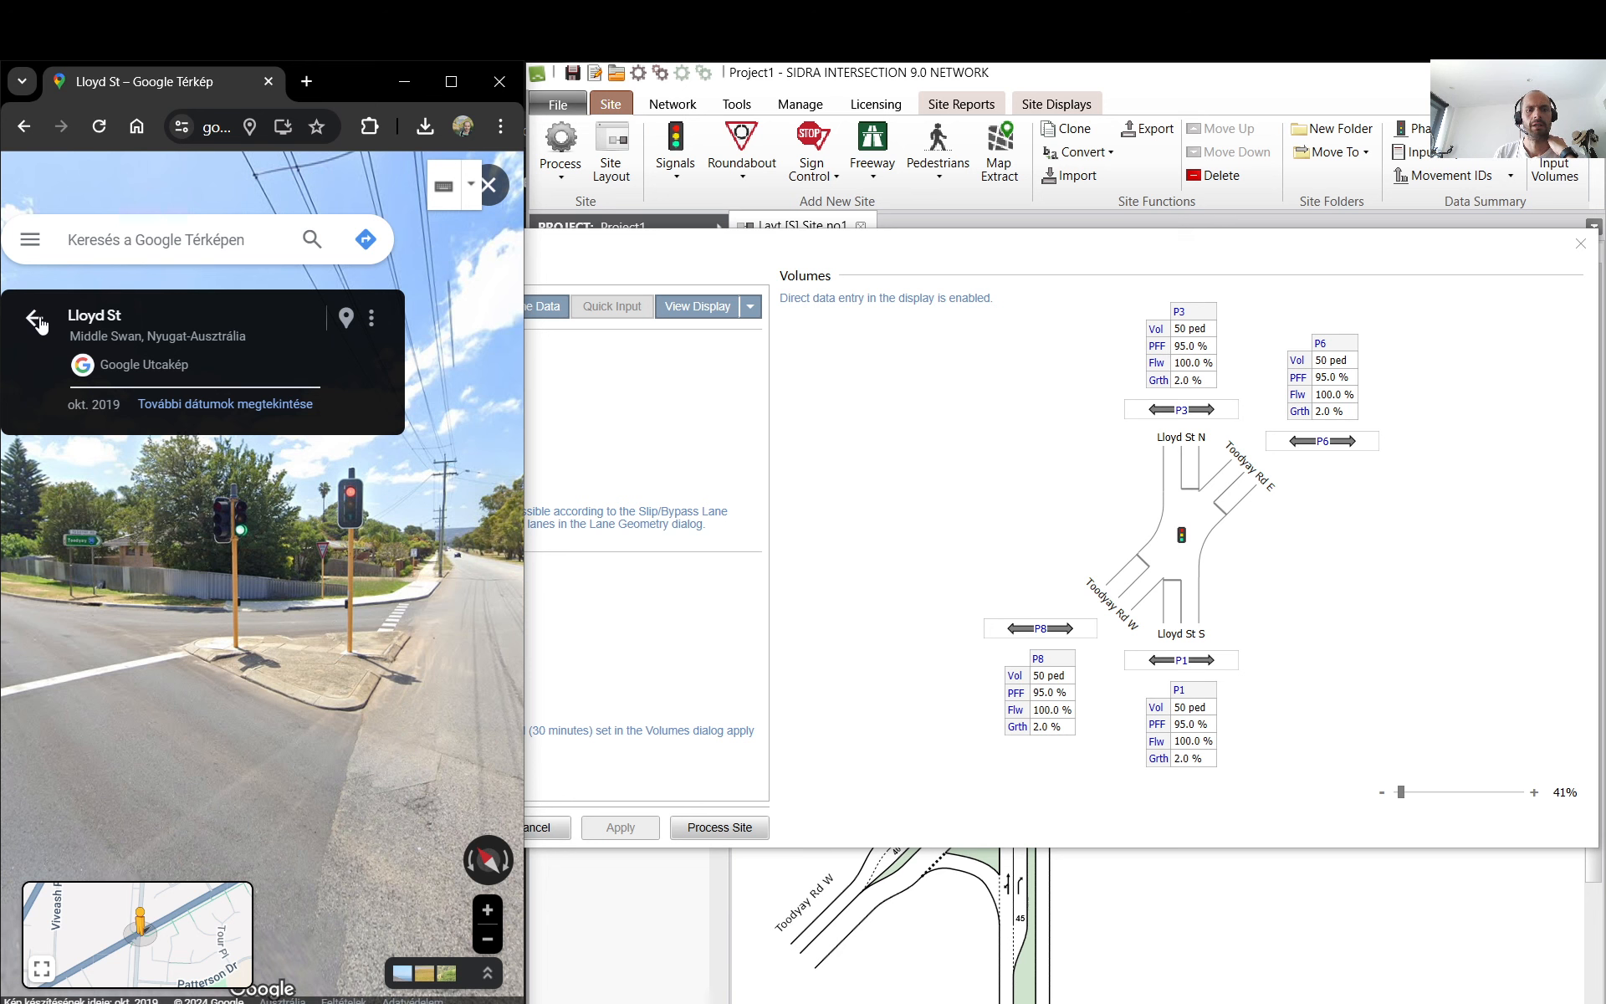
click(385, 673)
drag(344, 642, 268, 650)
drag(469, 652, 280, 648)
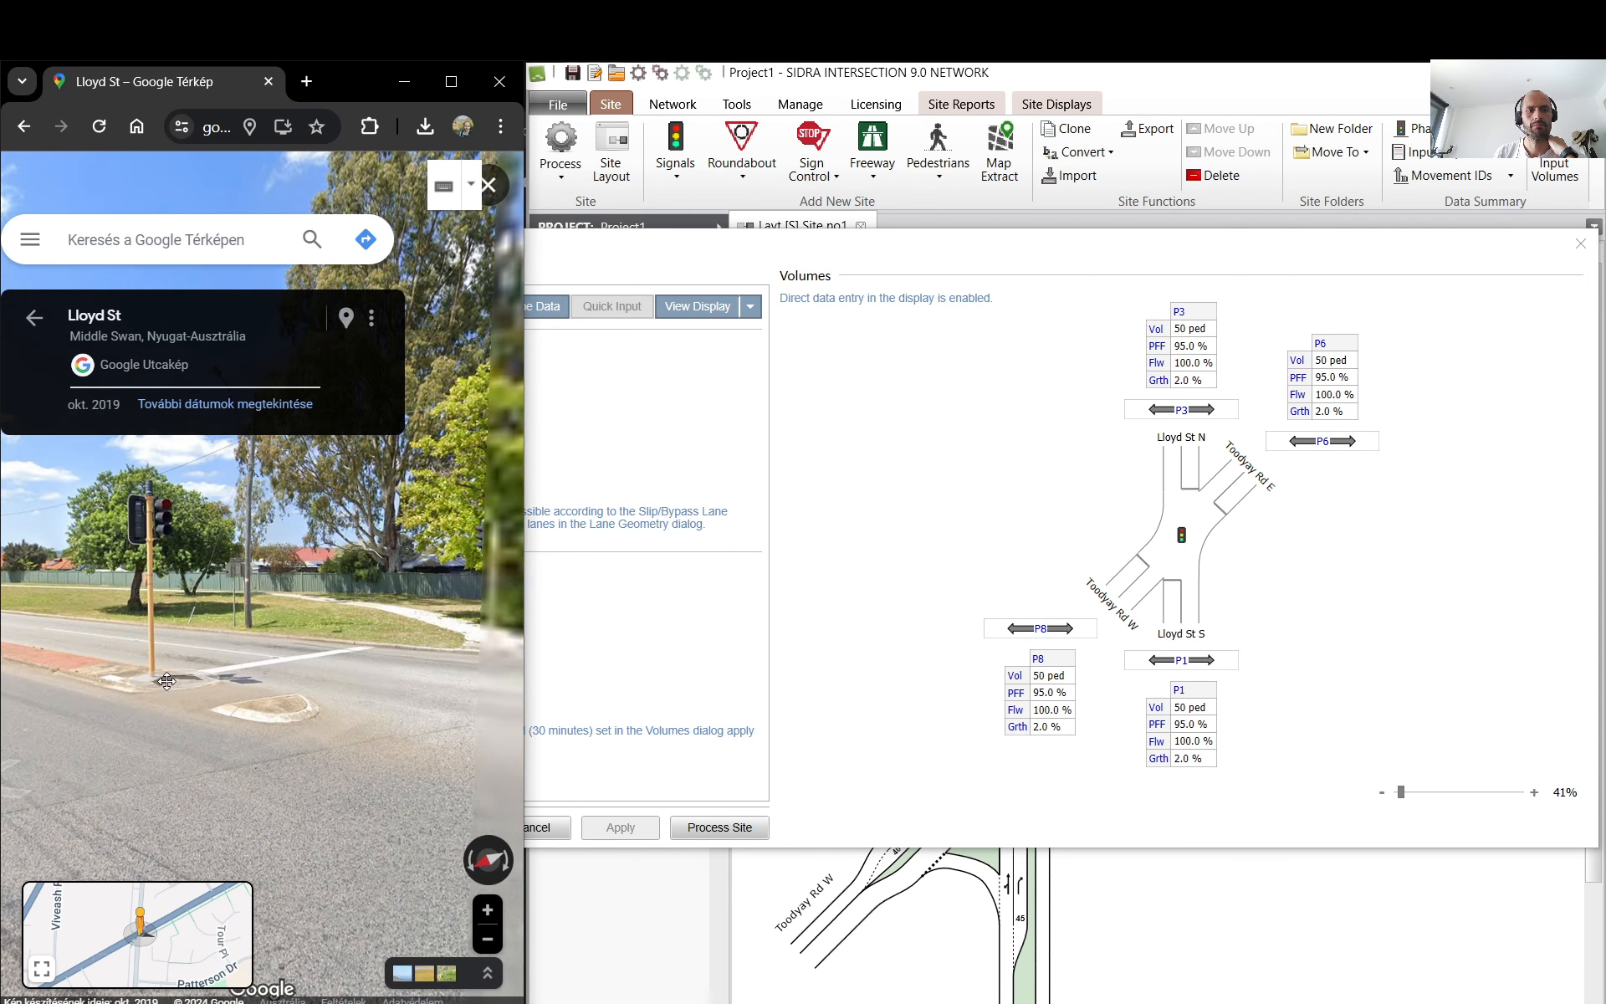
drag(406, 644, 322, 633)
click(270, 651)
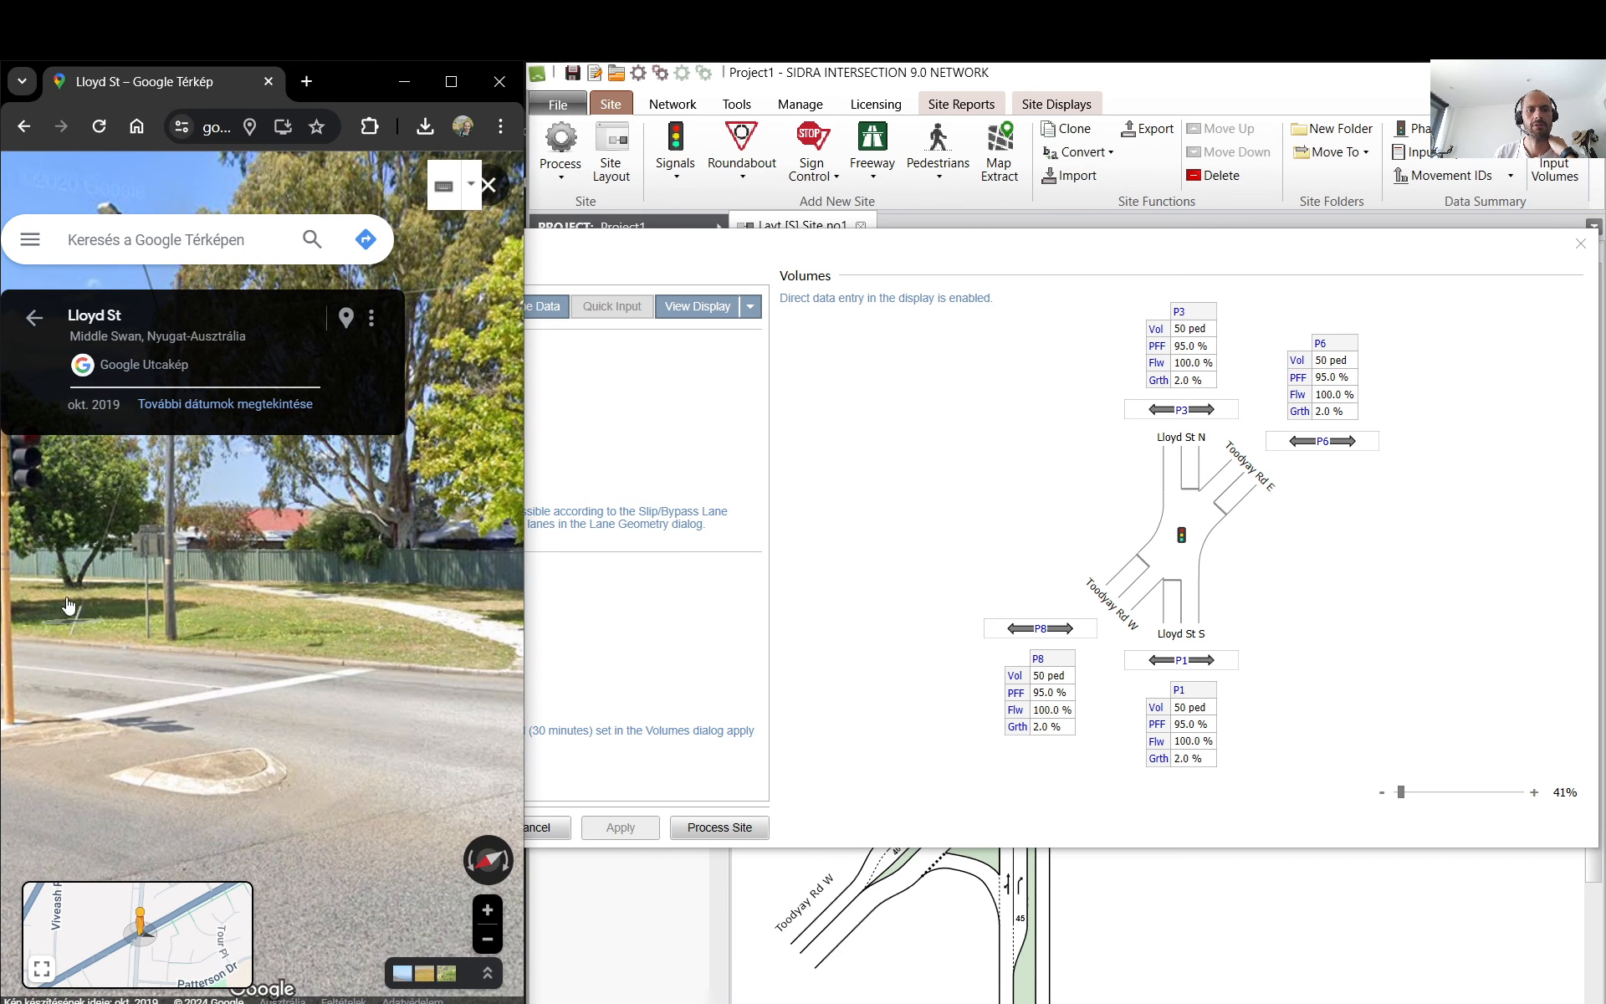
click(47, 324)
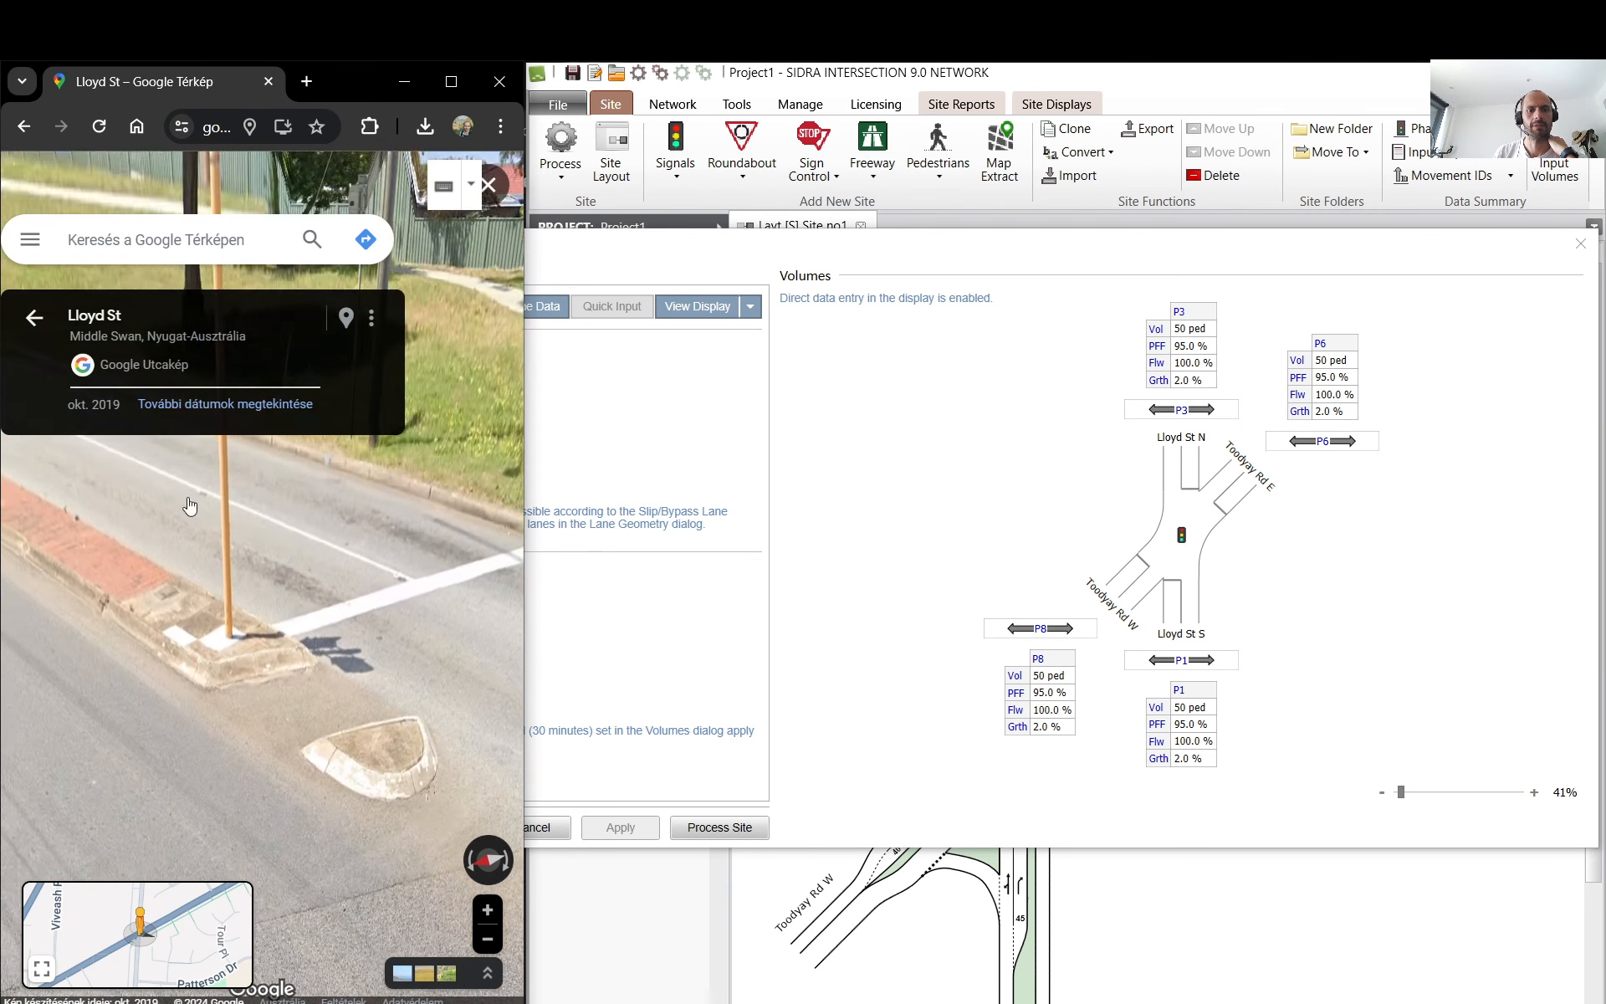
- Set the main pedestrian crossing to None on Lloyd St S, Lloyd St N, Toodyay Rd E and Toodyay Rd W, and save the pedestrian settings
click(849, 573)
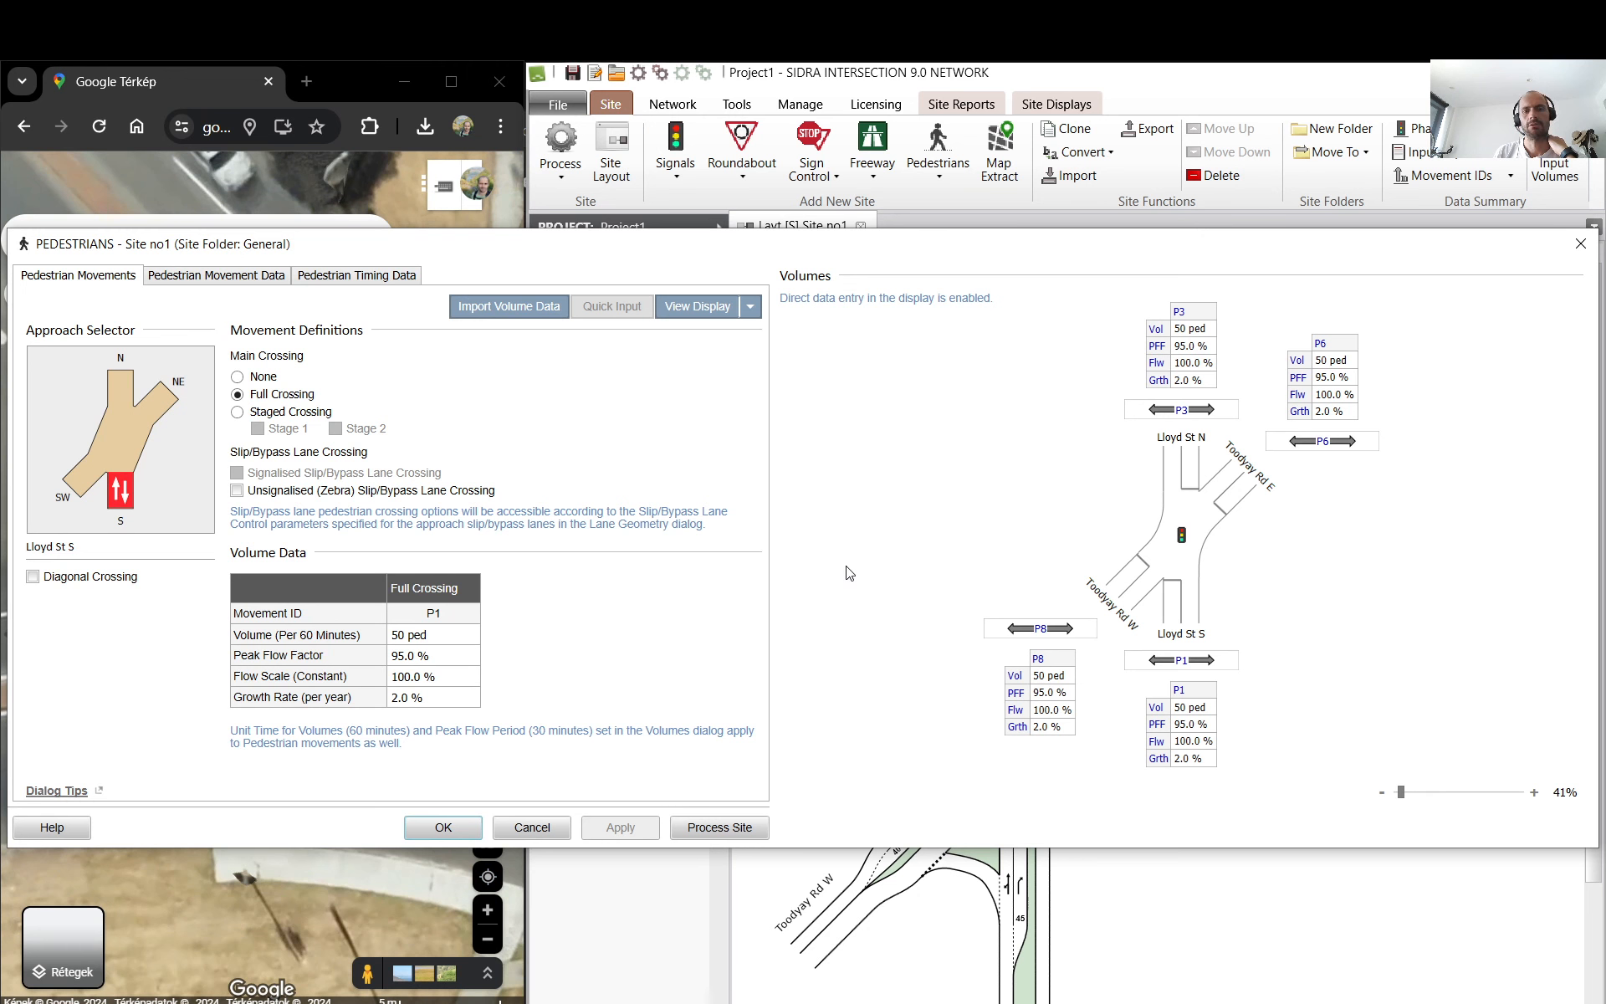
click(239, 377)
click(118, 395)
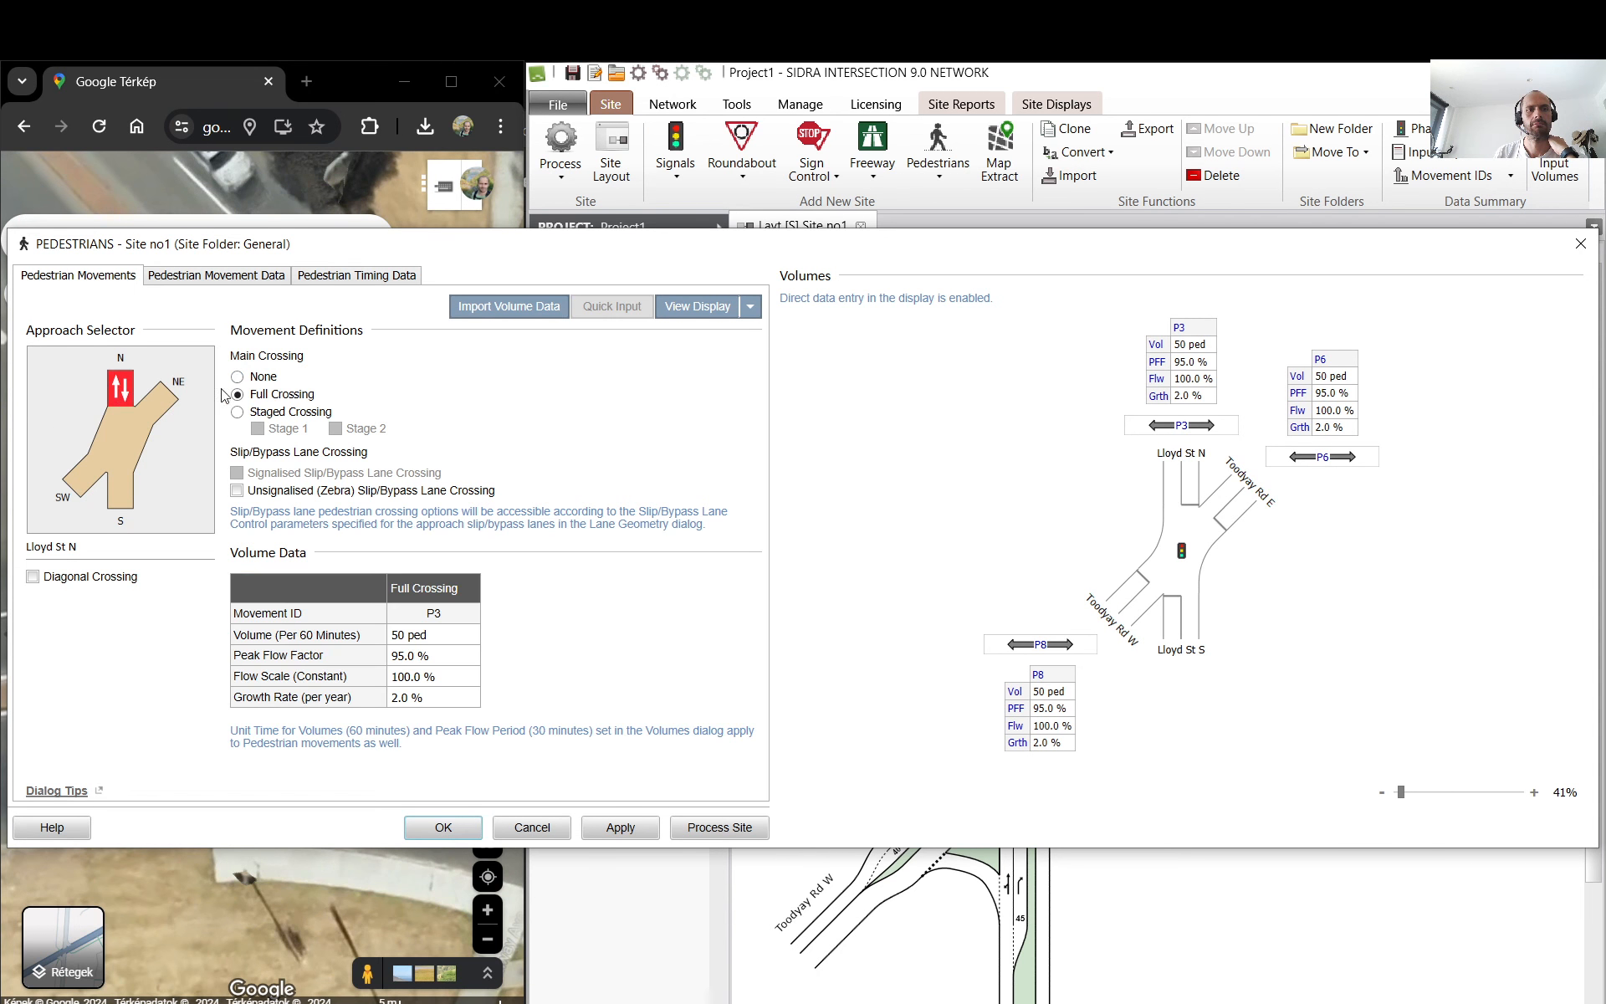
click(239, 377)
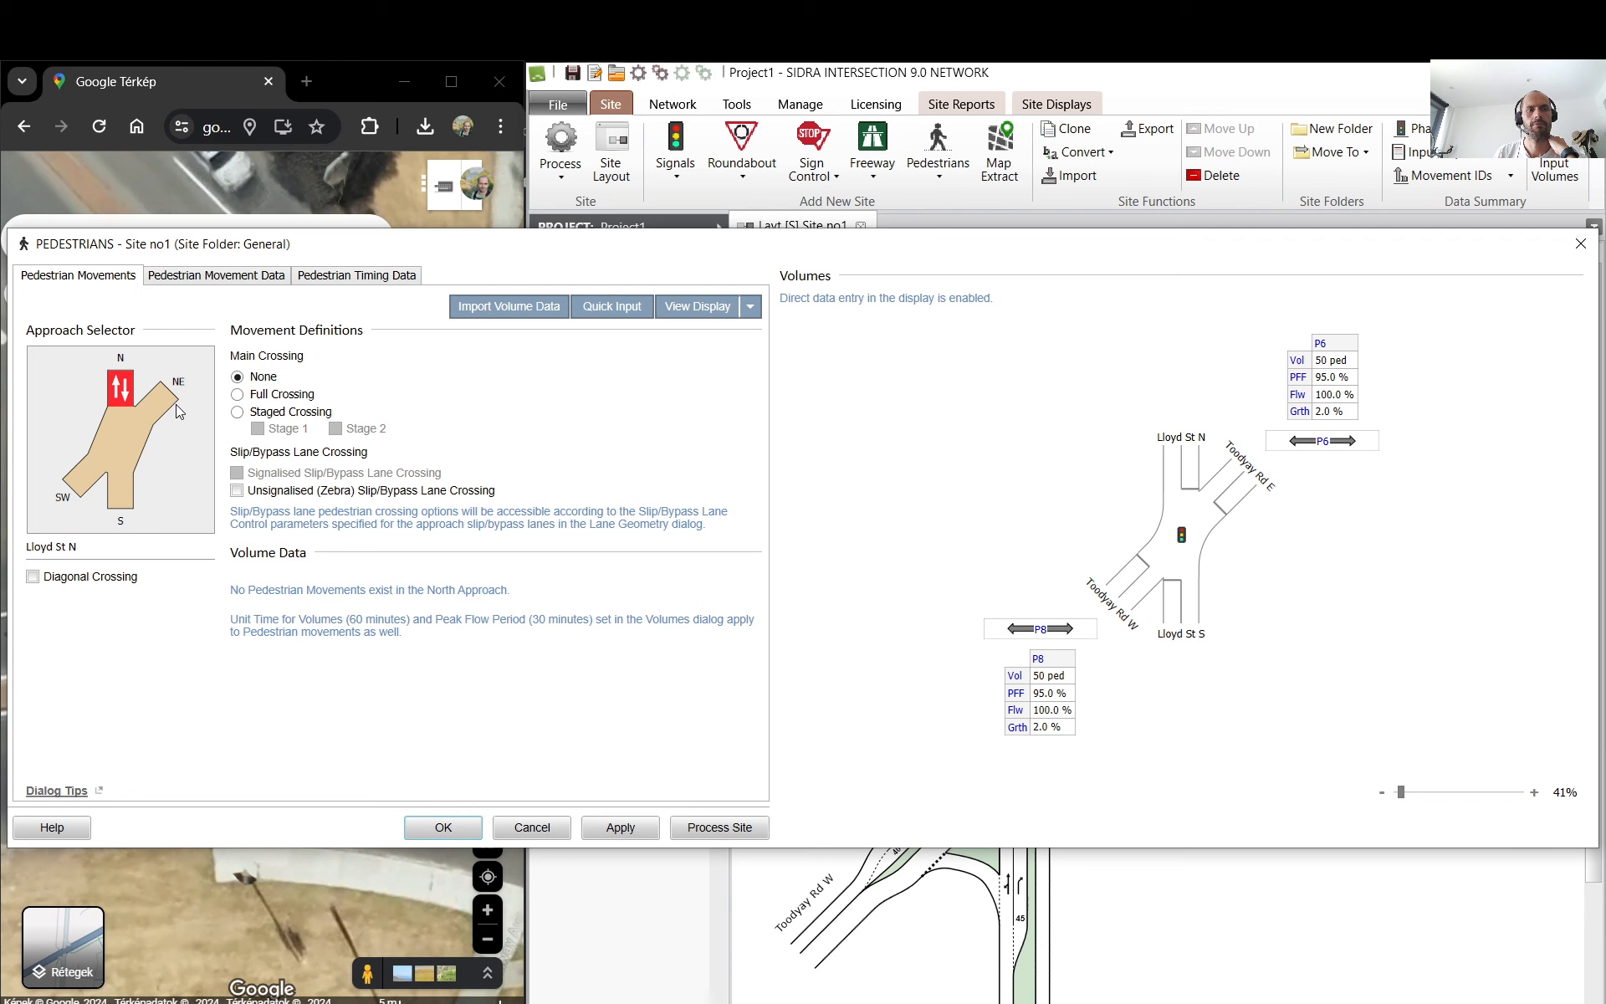
click(167, 401)
click(241, 379)
click(92, 482)
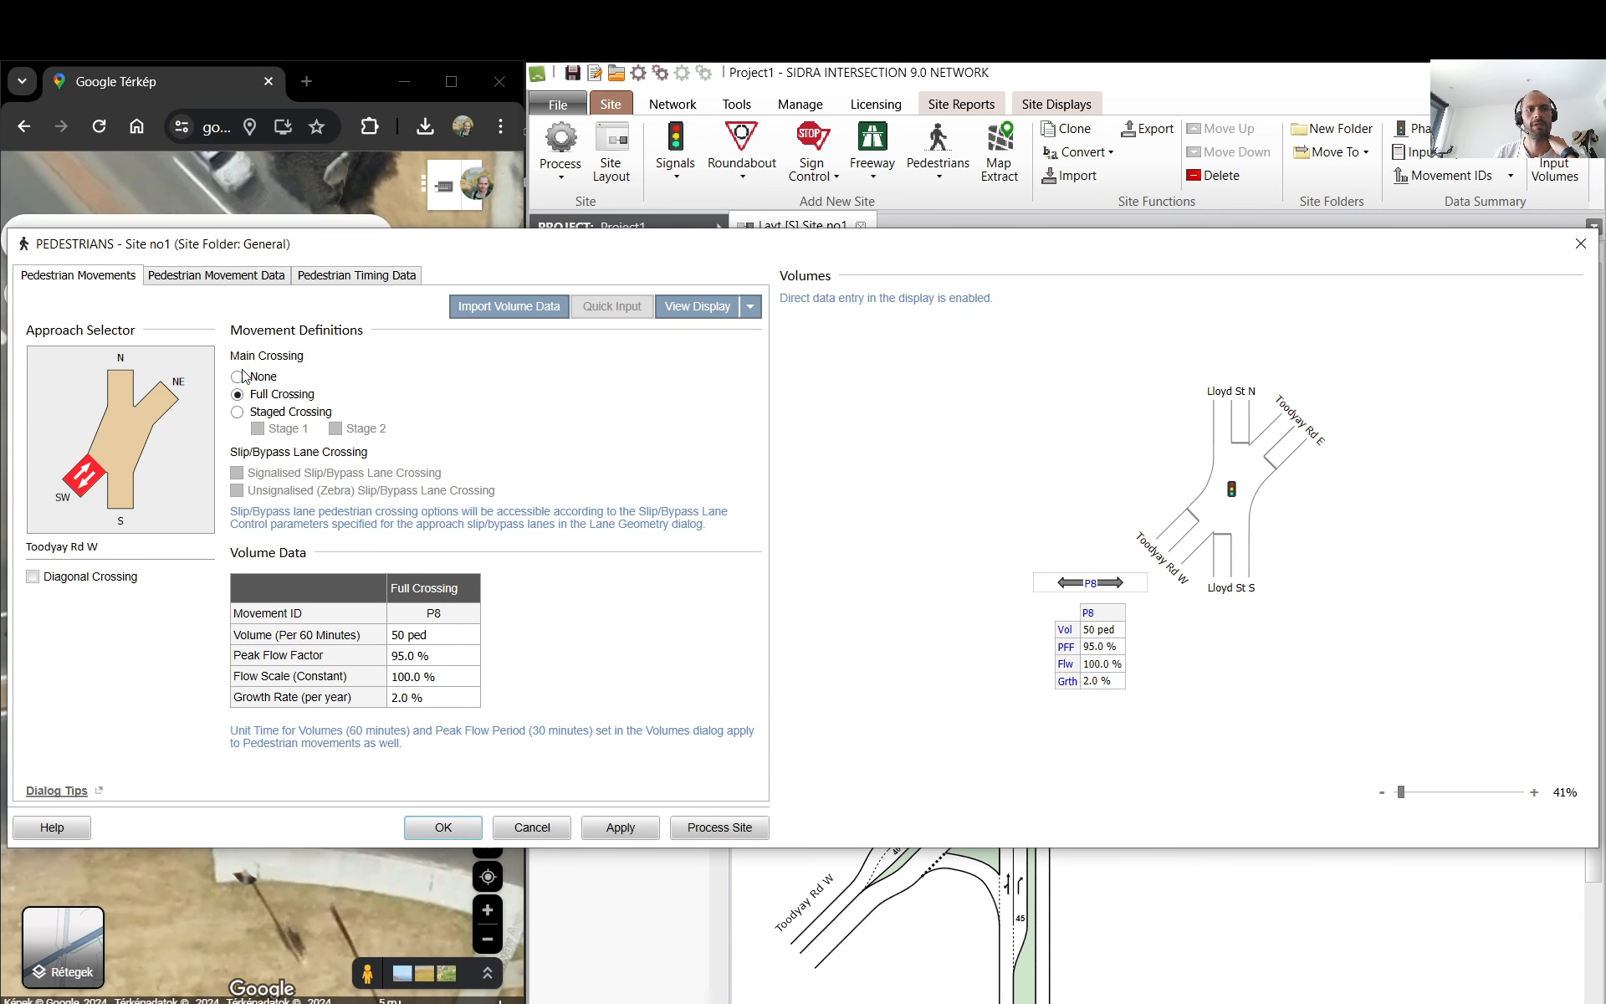
click(239, 378)
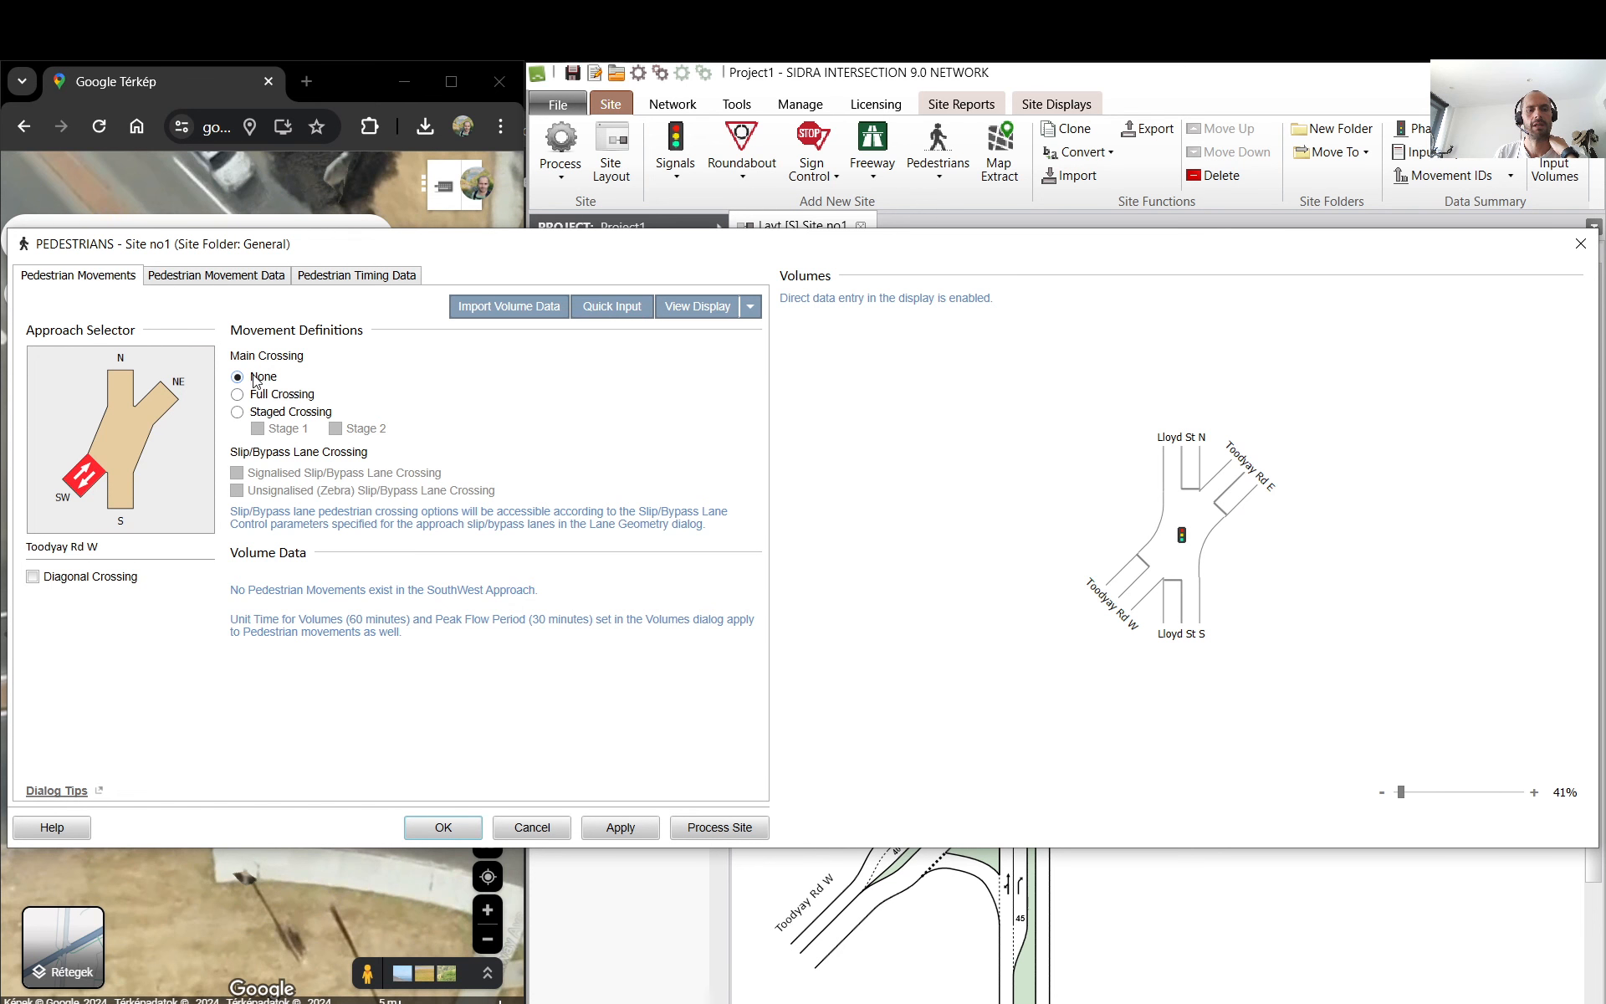
click(216, 288)
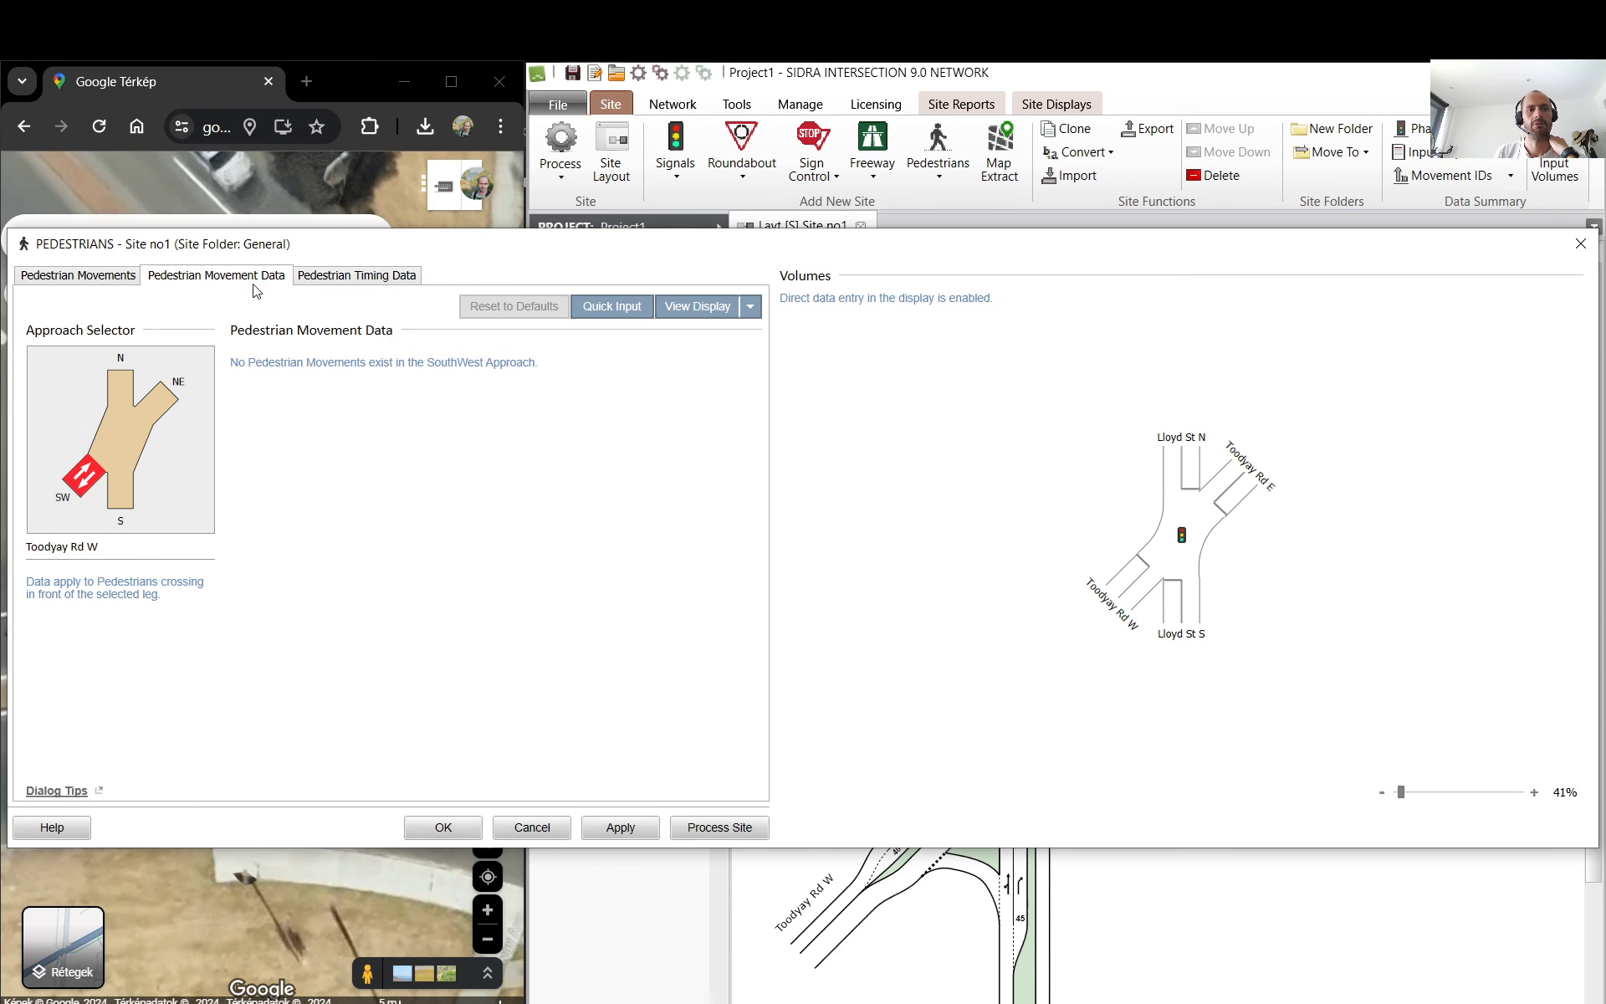
click(139, 286)
click(450, 829)
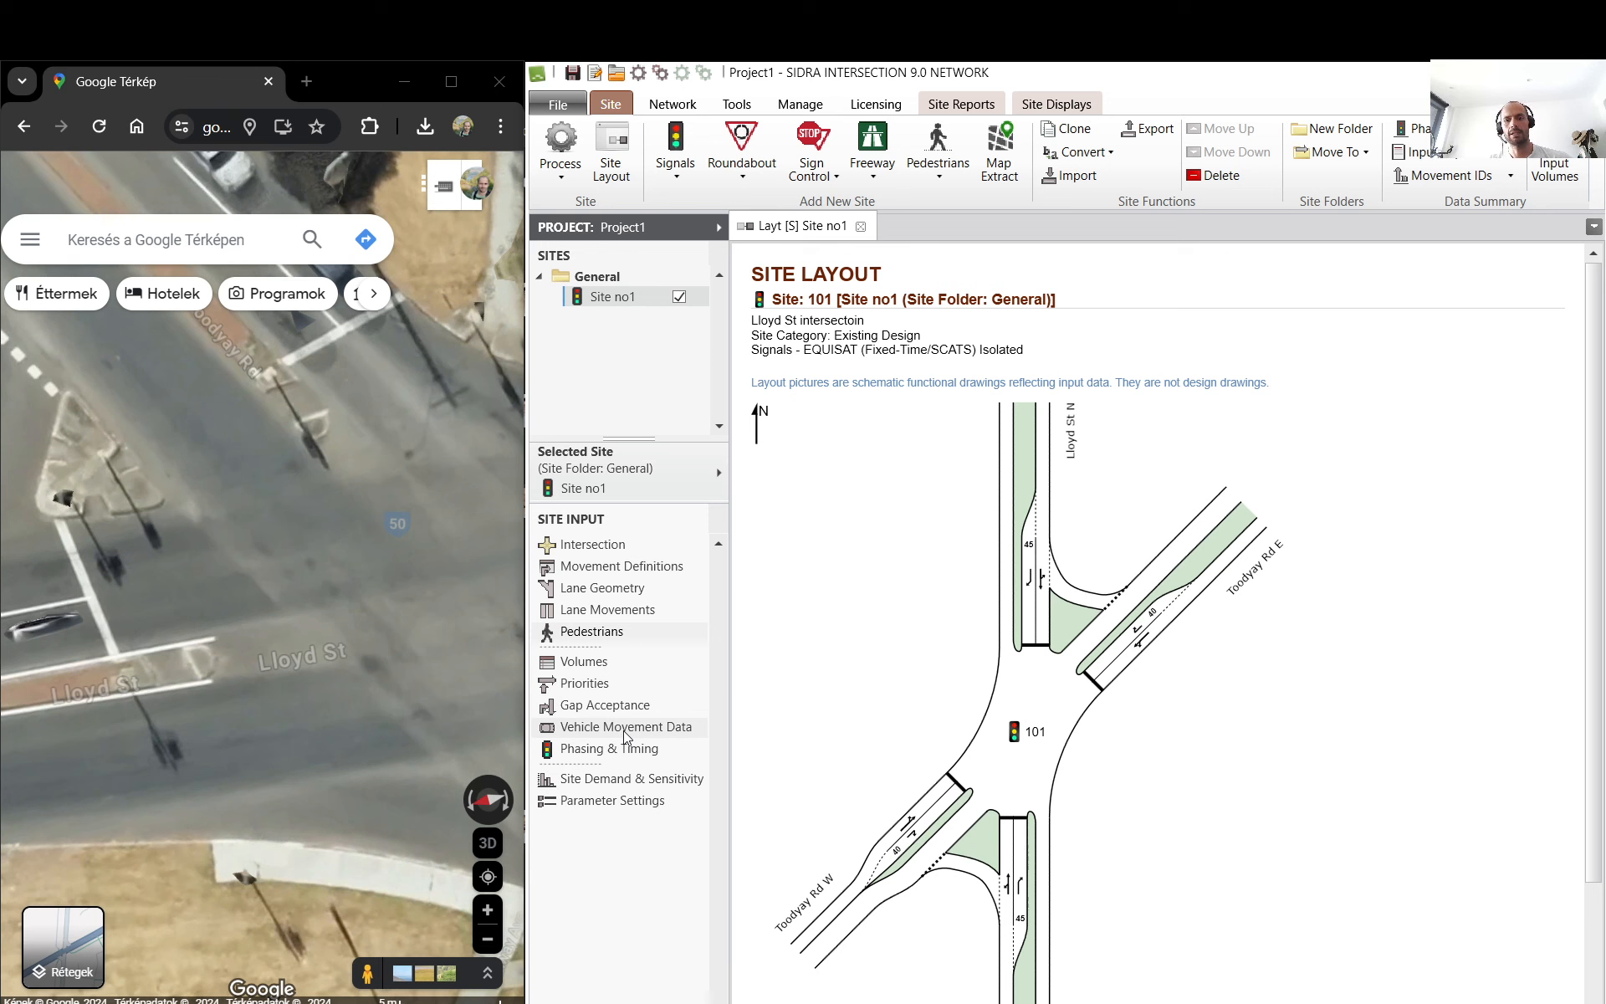
scroll(264, 585, down, 3)
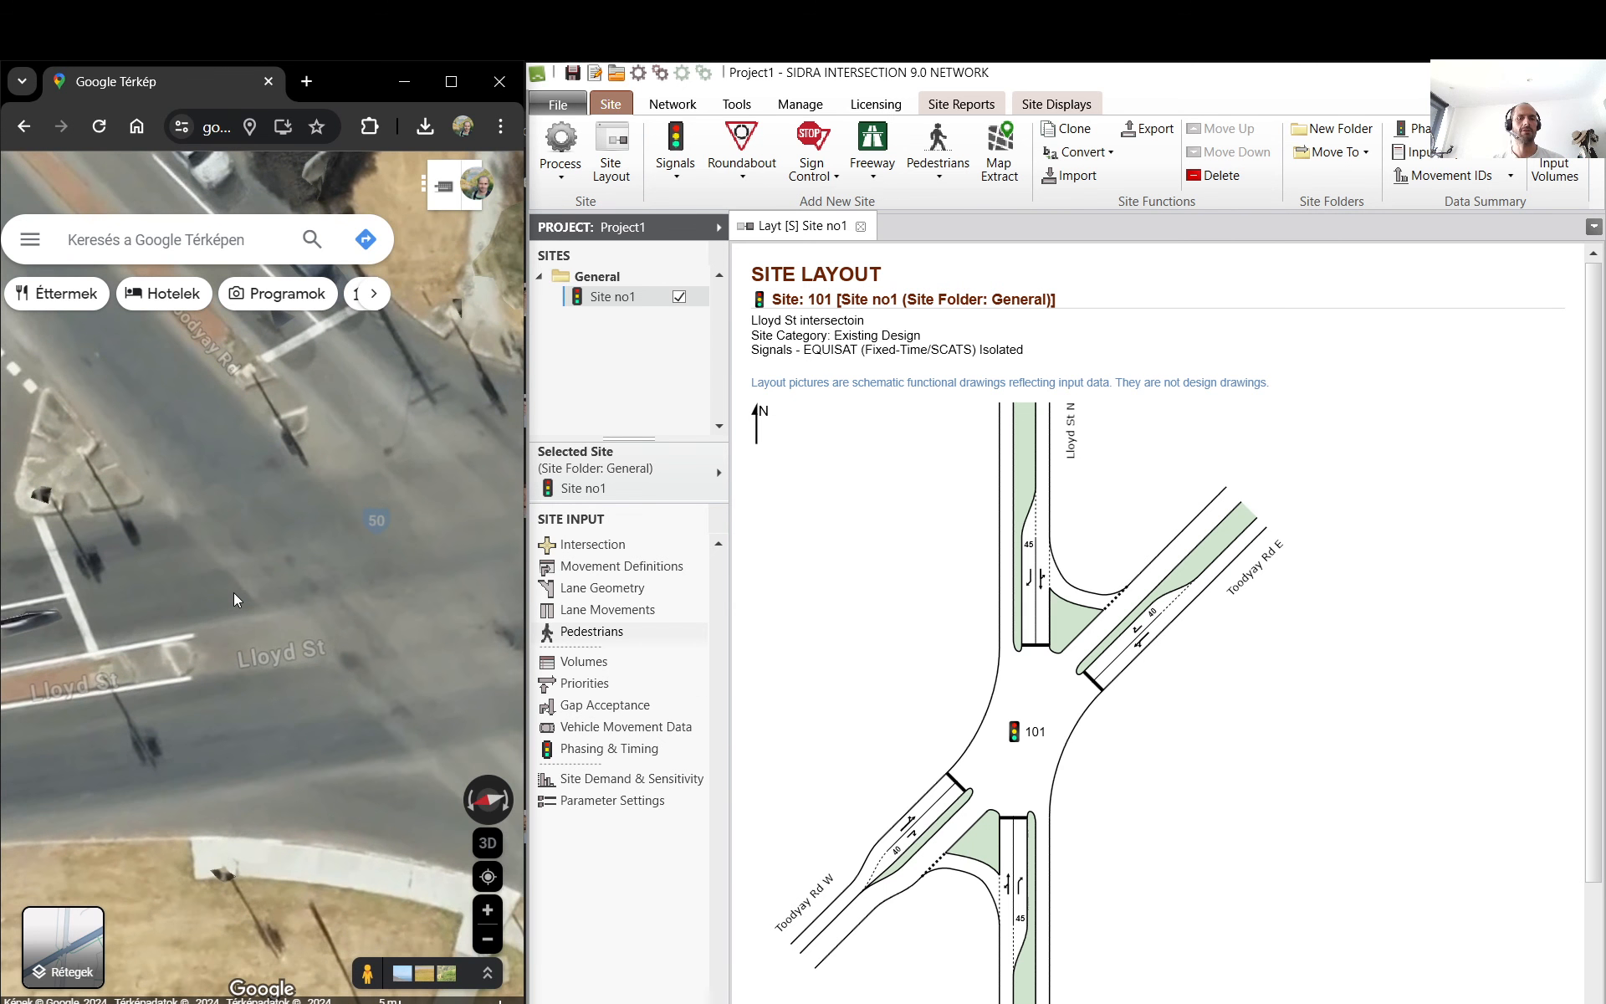